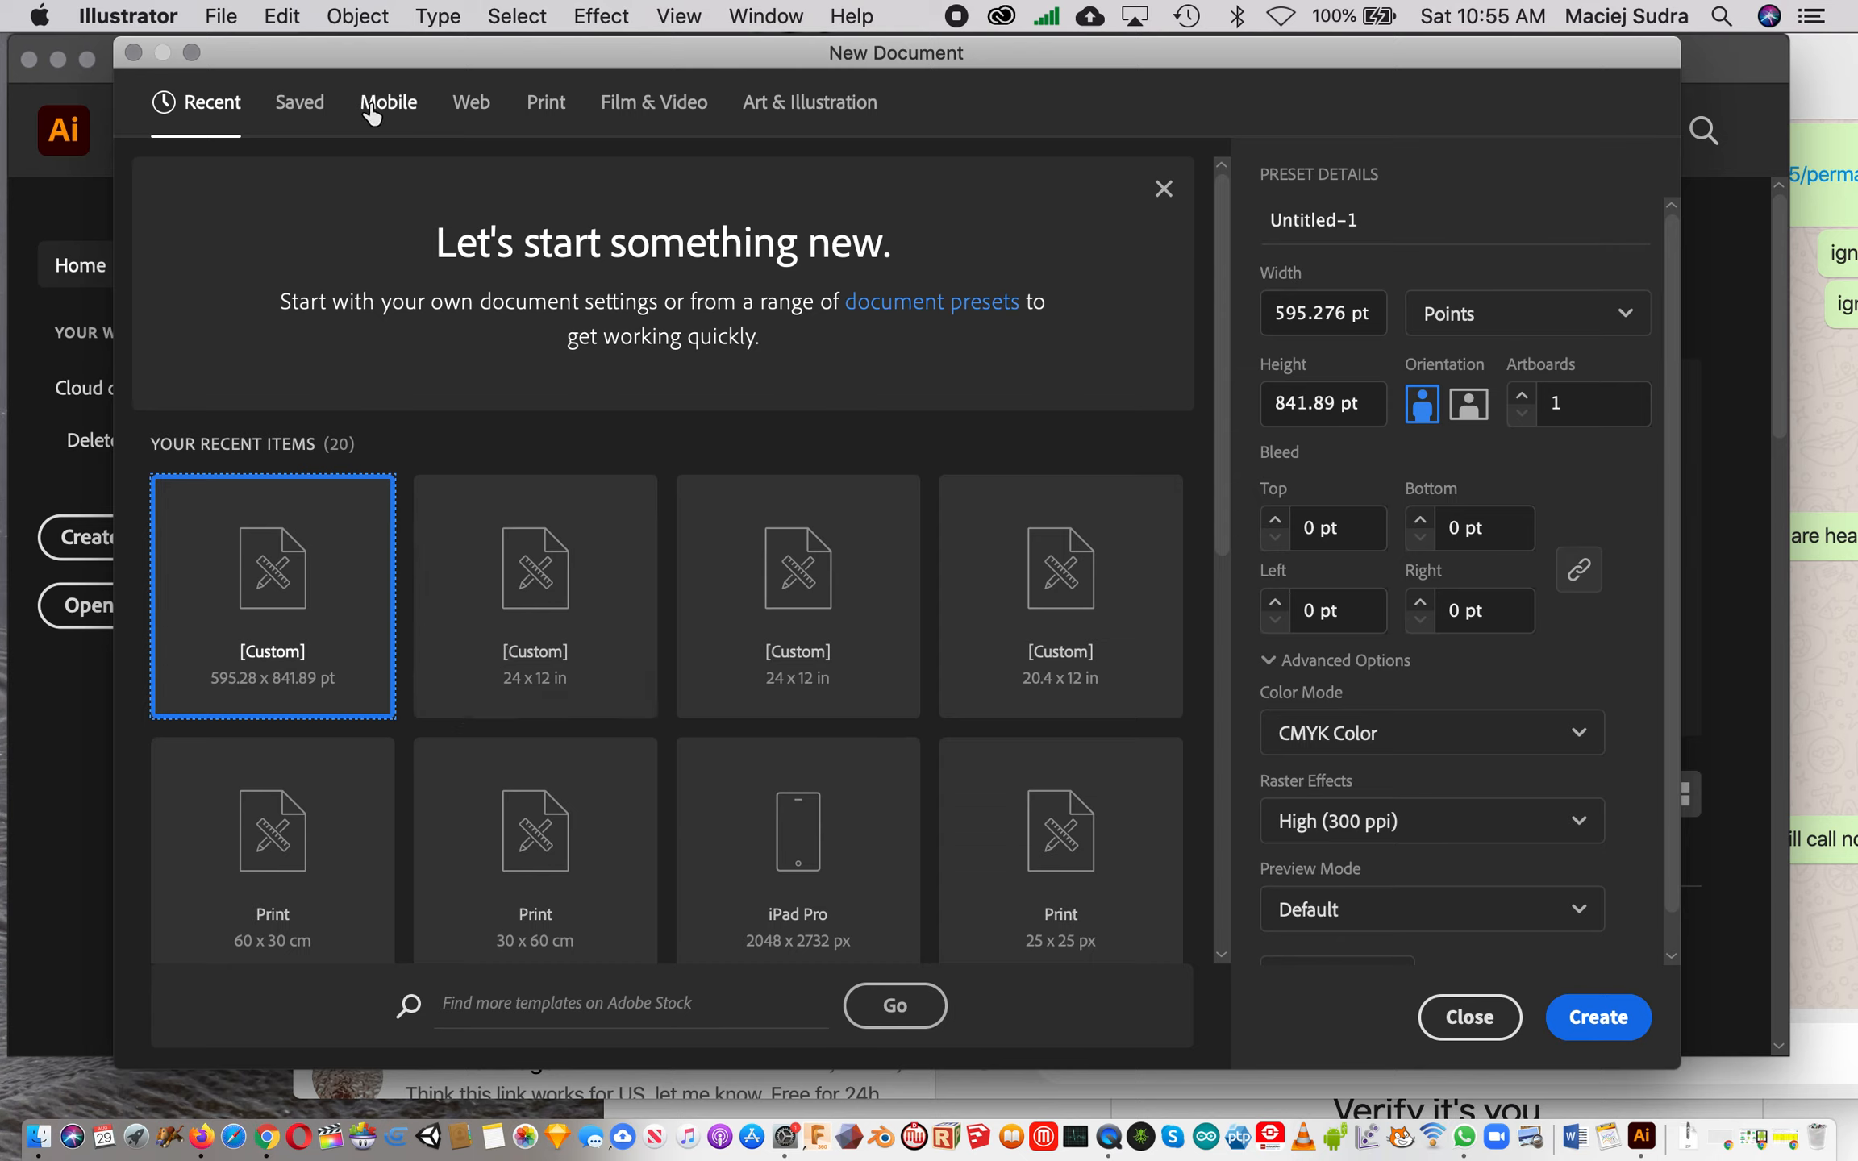
Step: Create a new print document from the A4 preset with the colour mode set to RGB Color
left_click(476, 103)
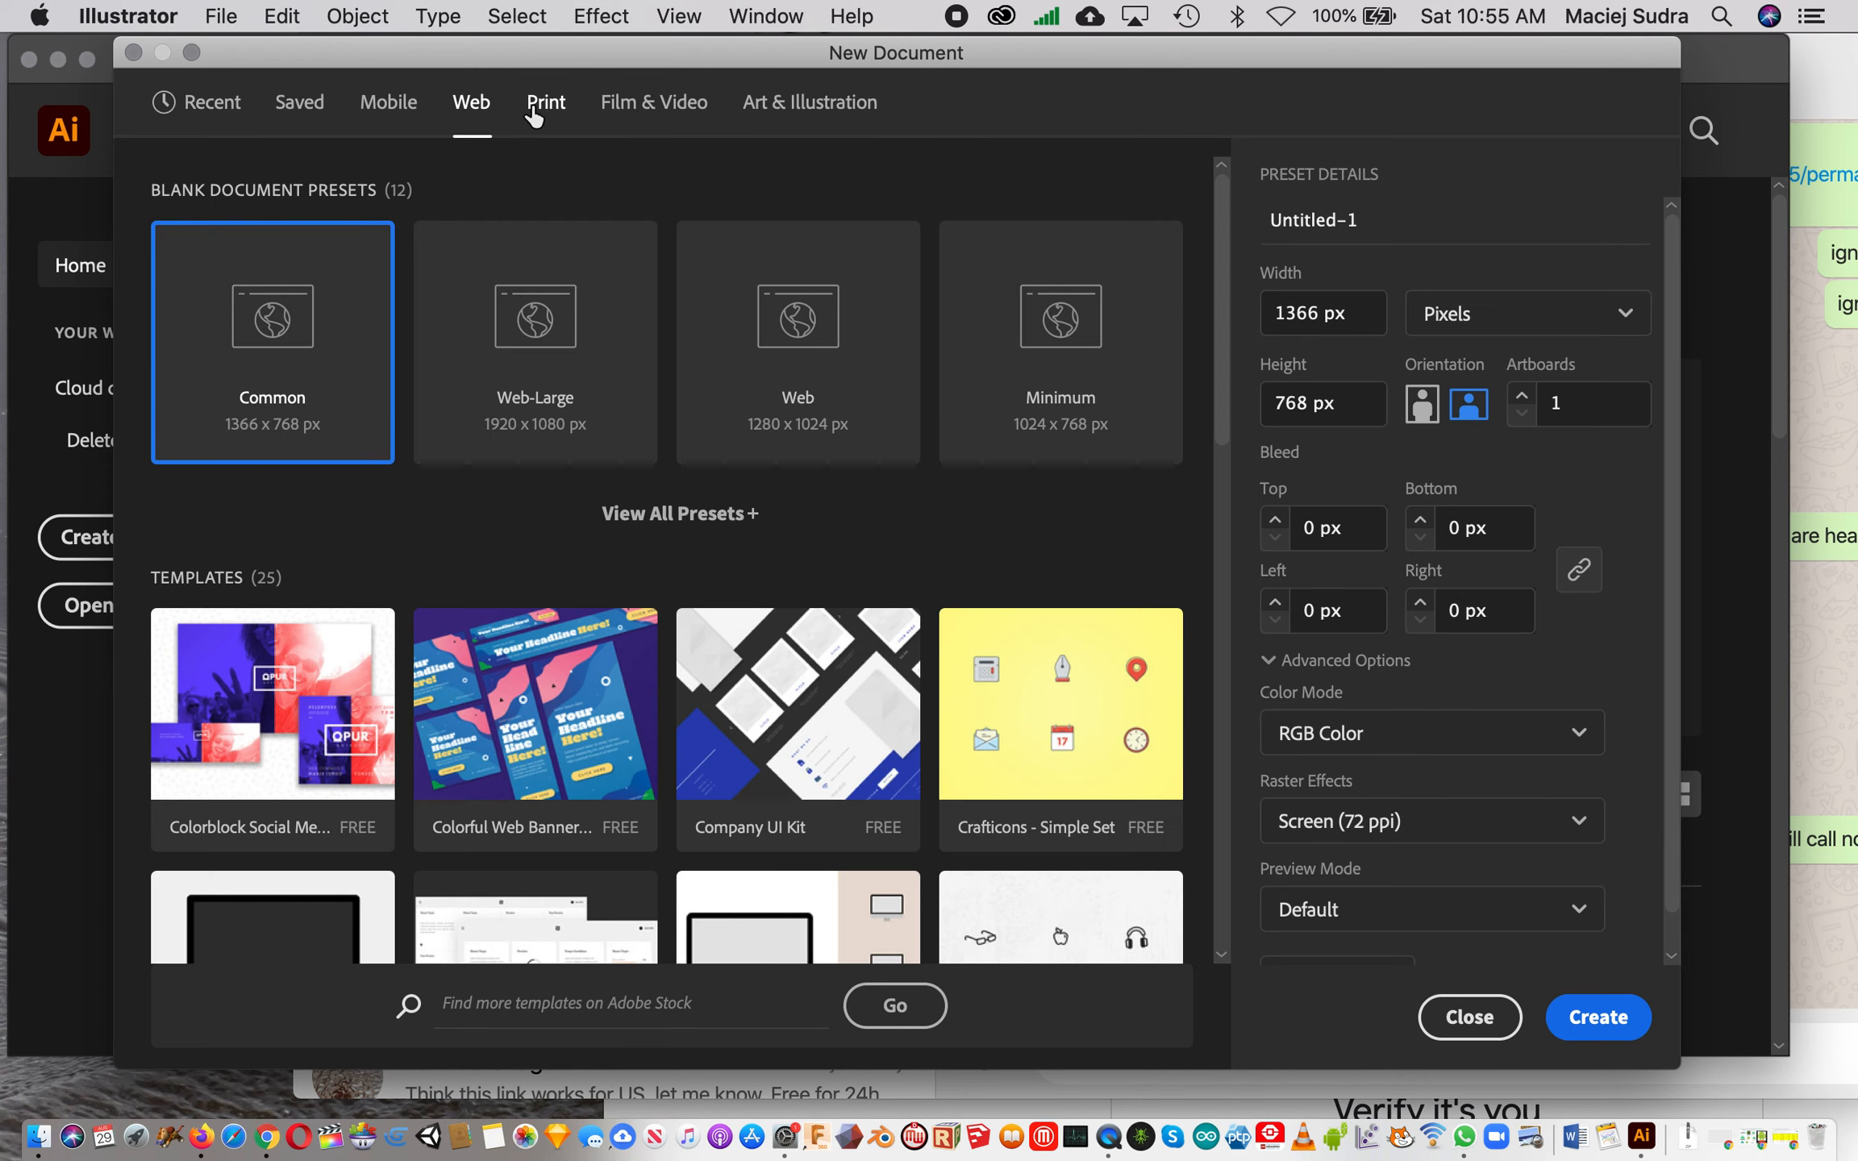
left_click(548, 113)
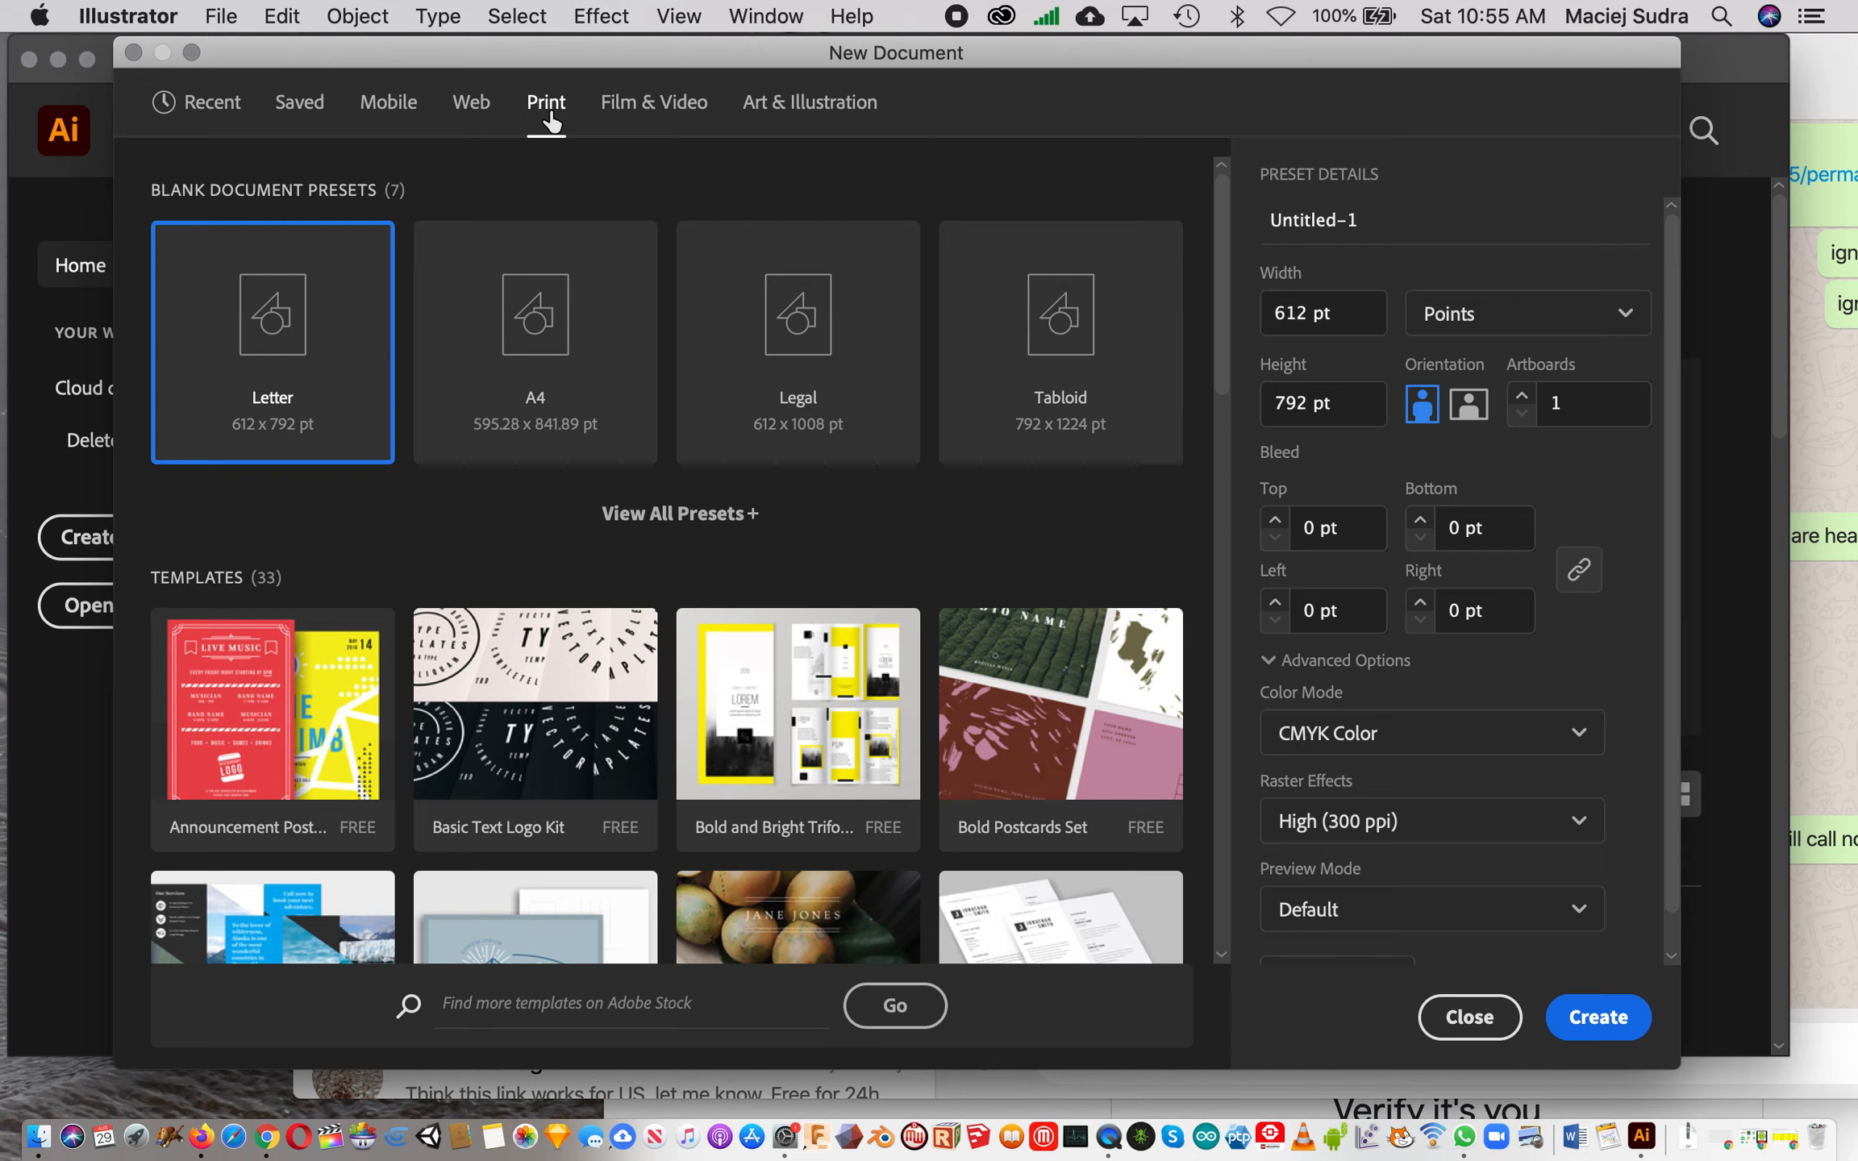
left_click(592, 394)
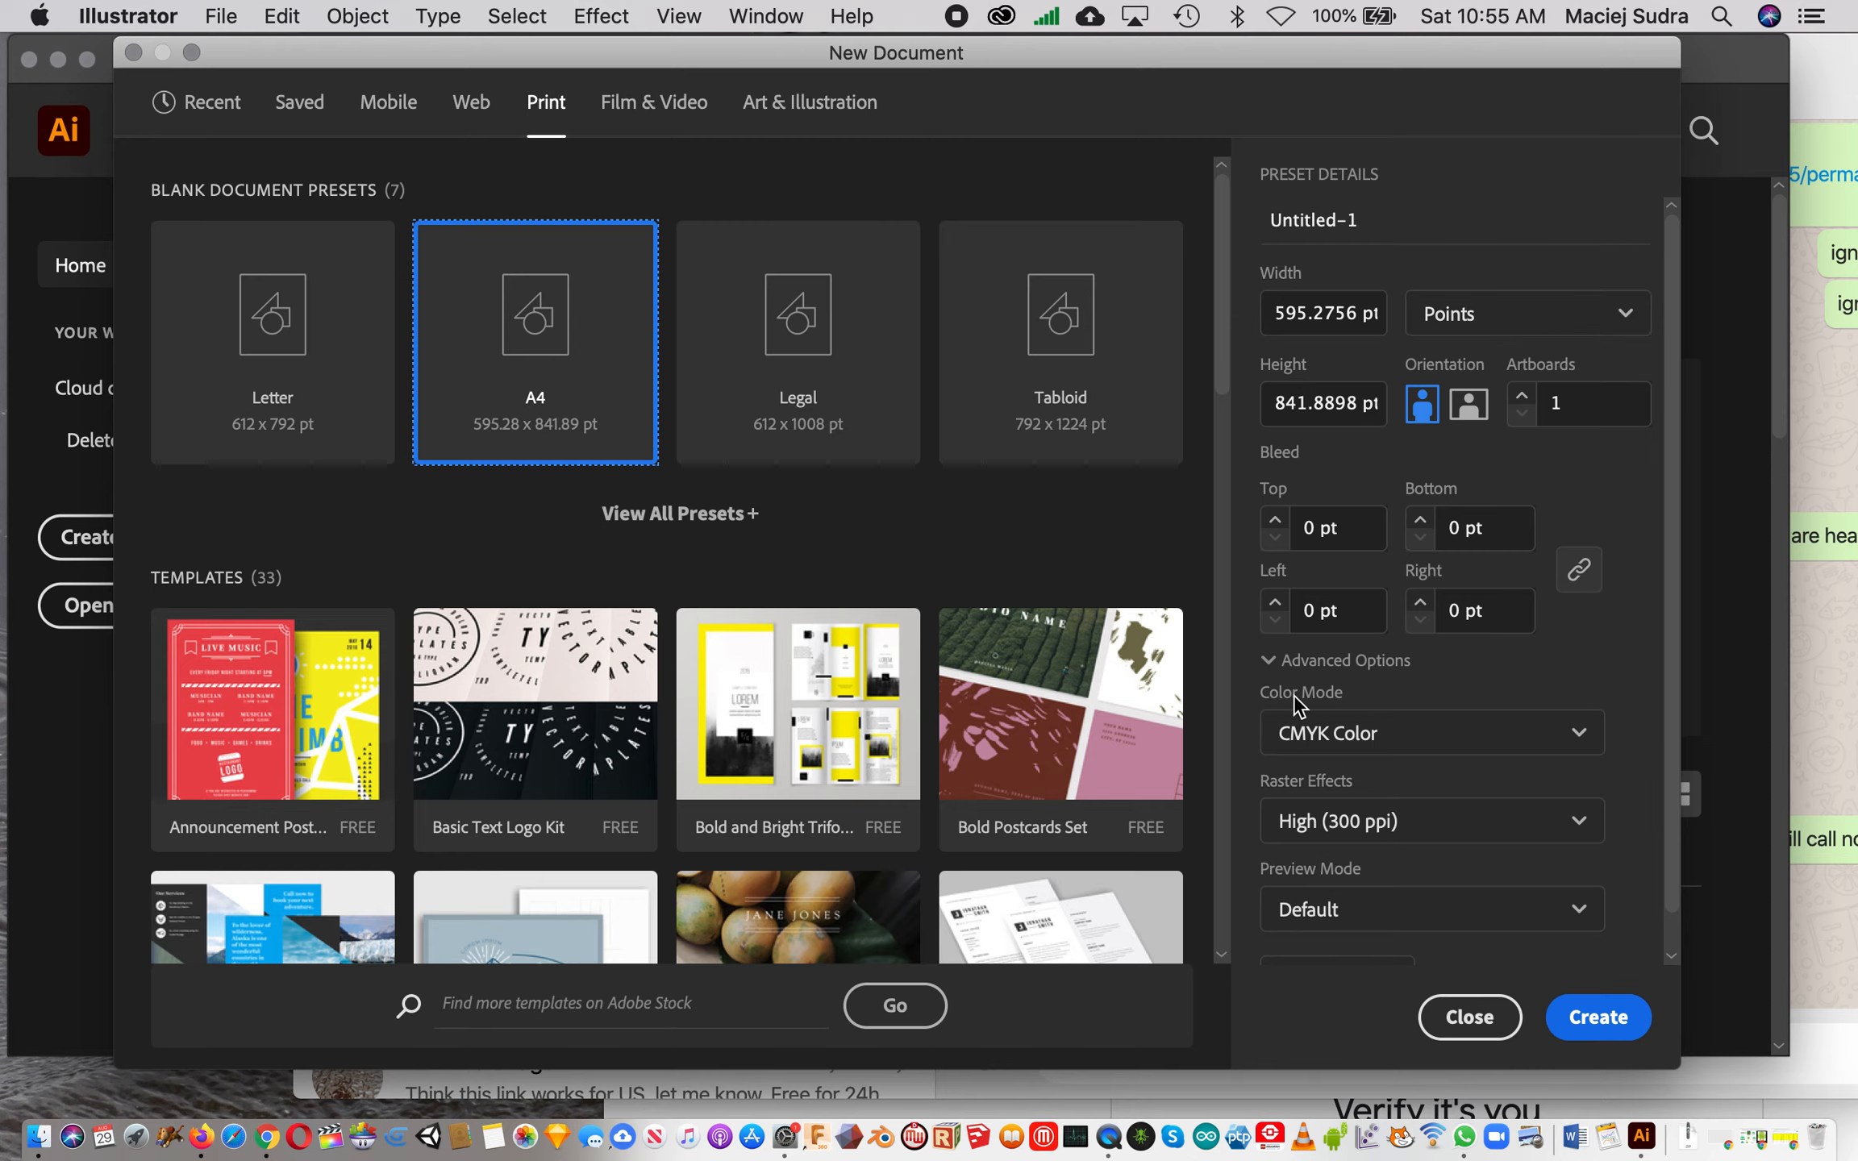
left_click(1341, 746)
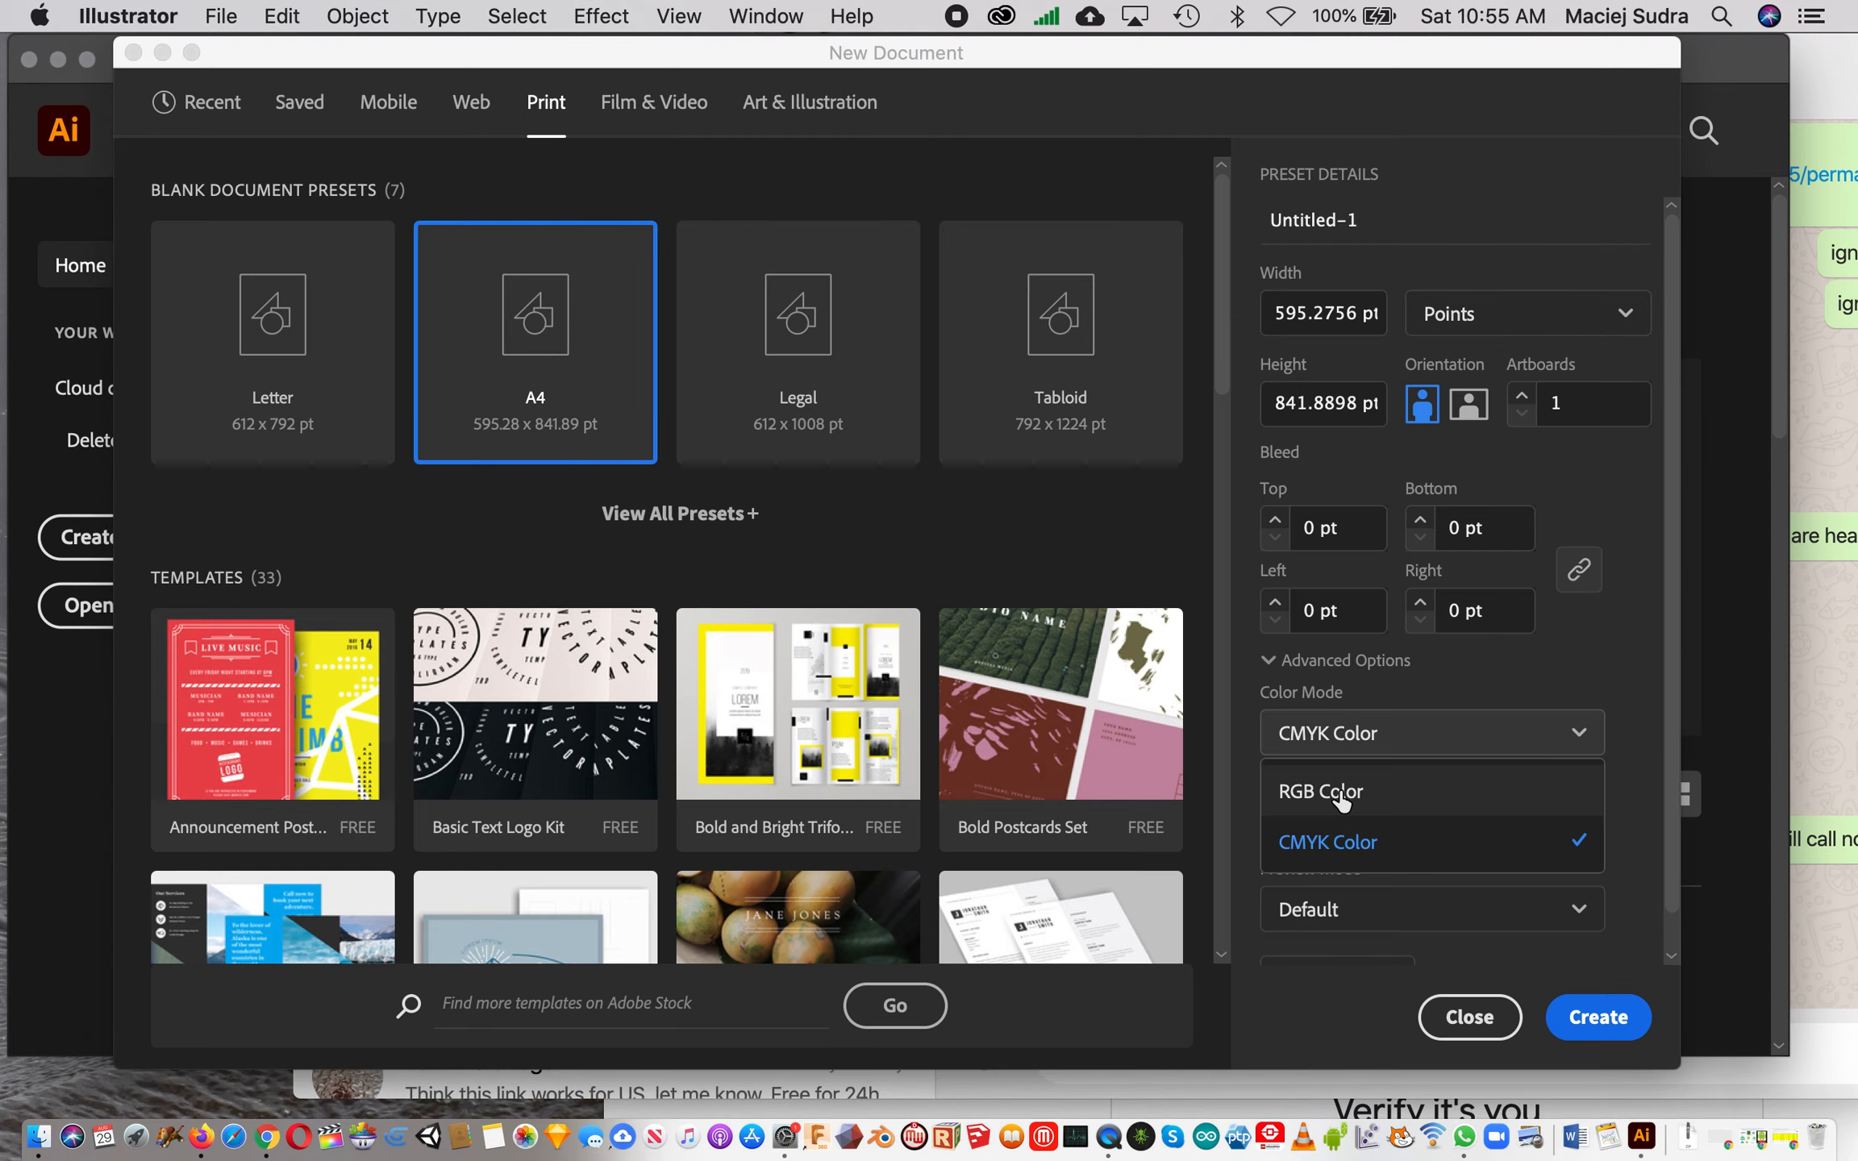
left_click(1339, 788)
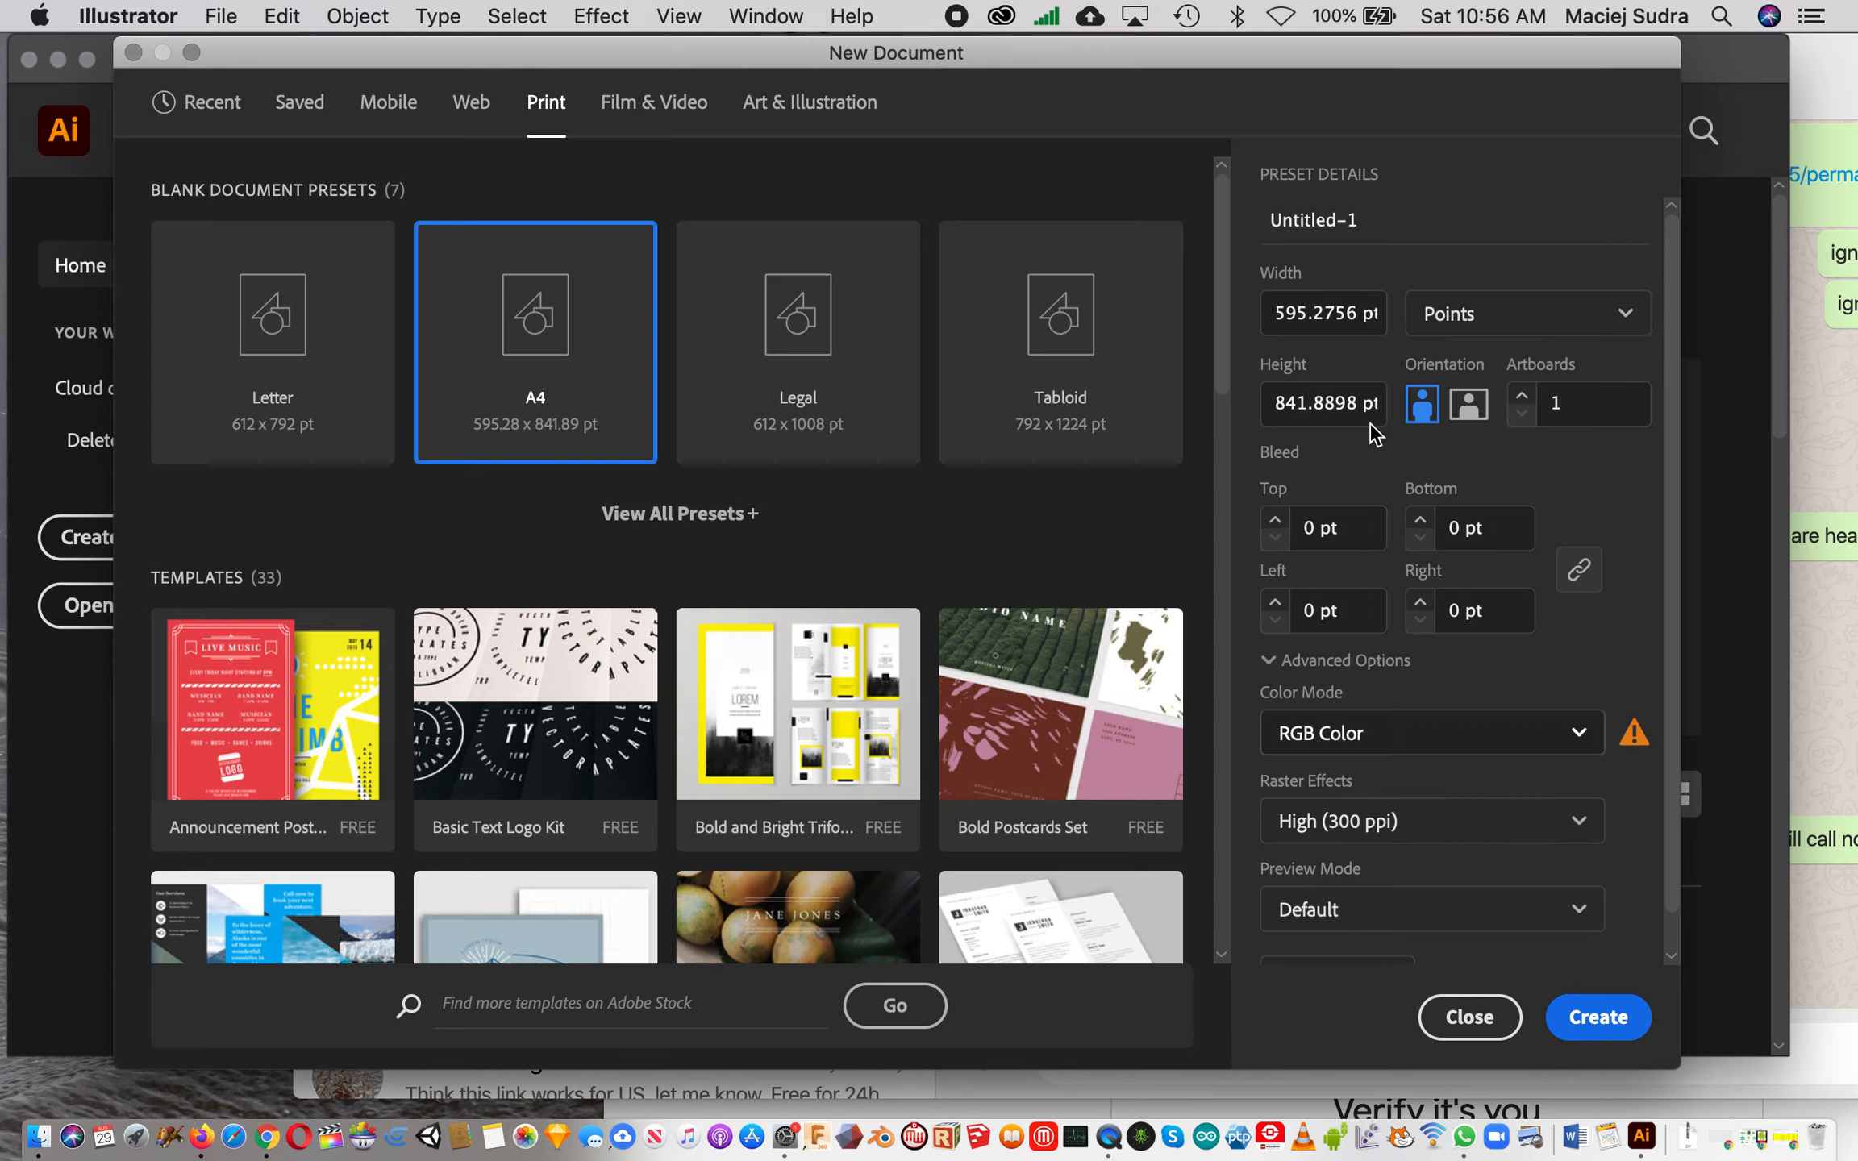
left_click(1604, 1018)
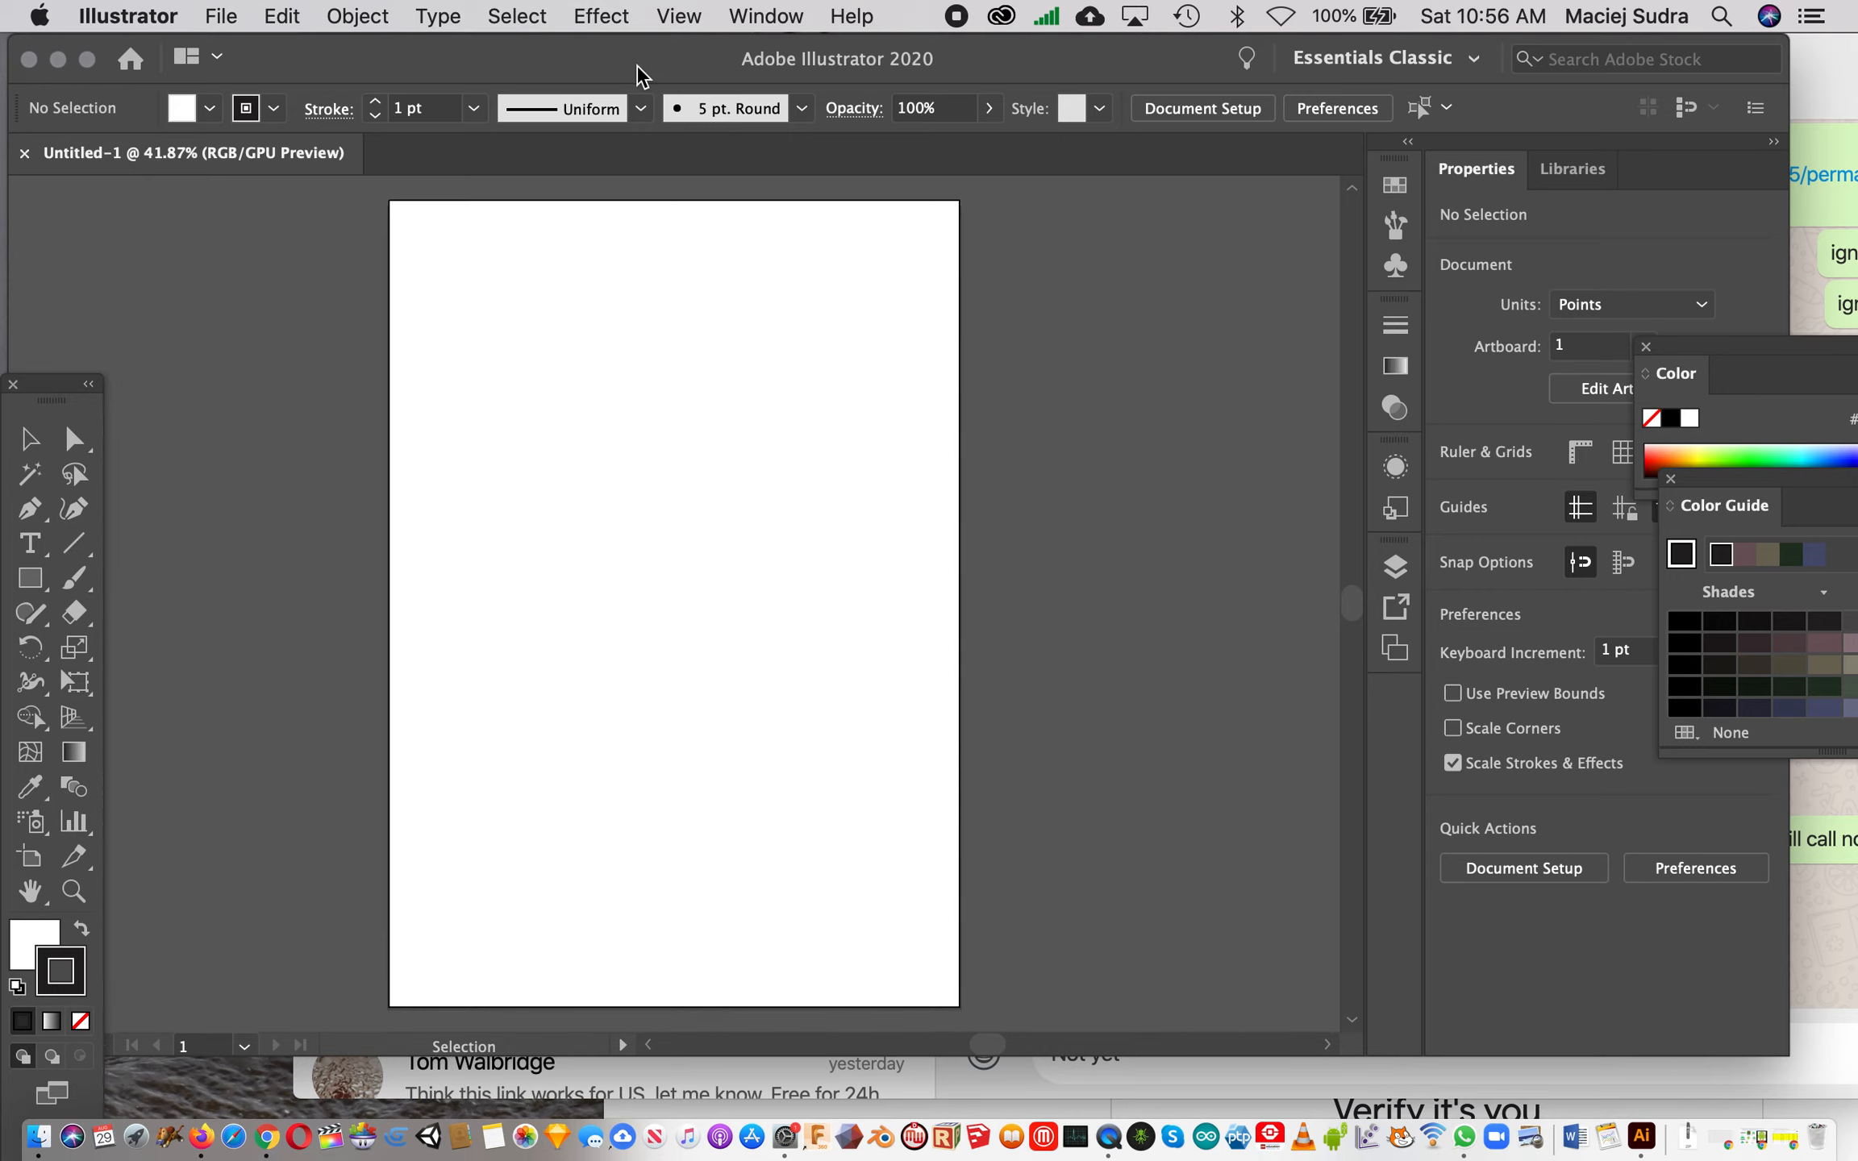
Step: Draw a rectangle about 298 by 353 pt near the middle of the artboard and deselect it
left_click_drag(634, 74, 678, 75)
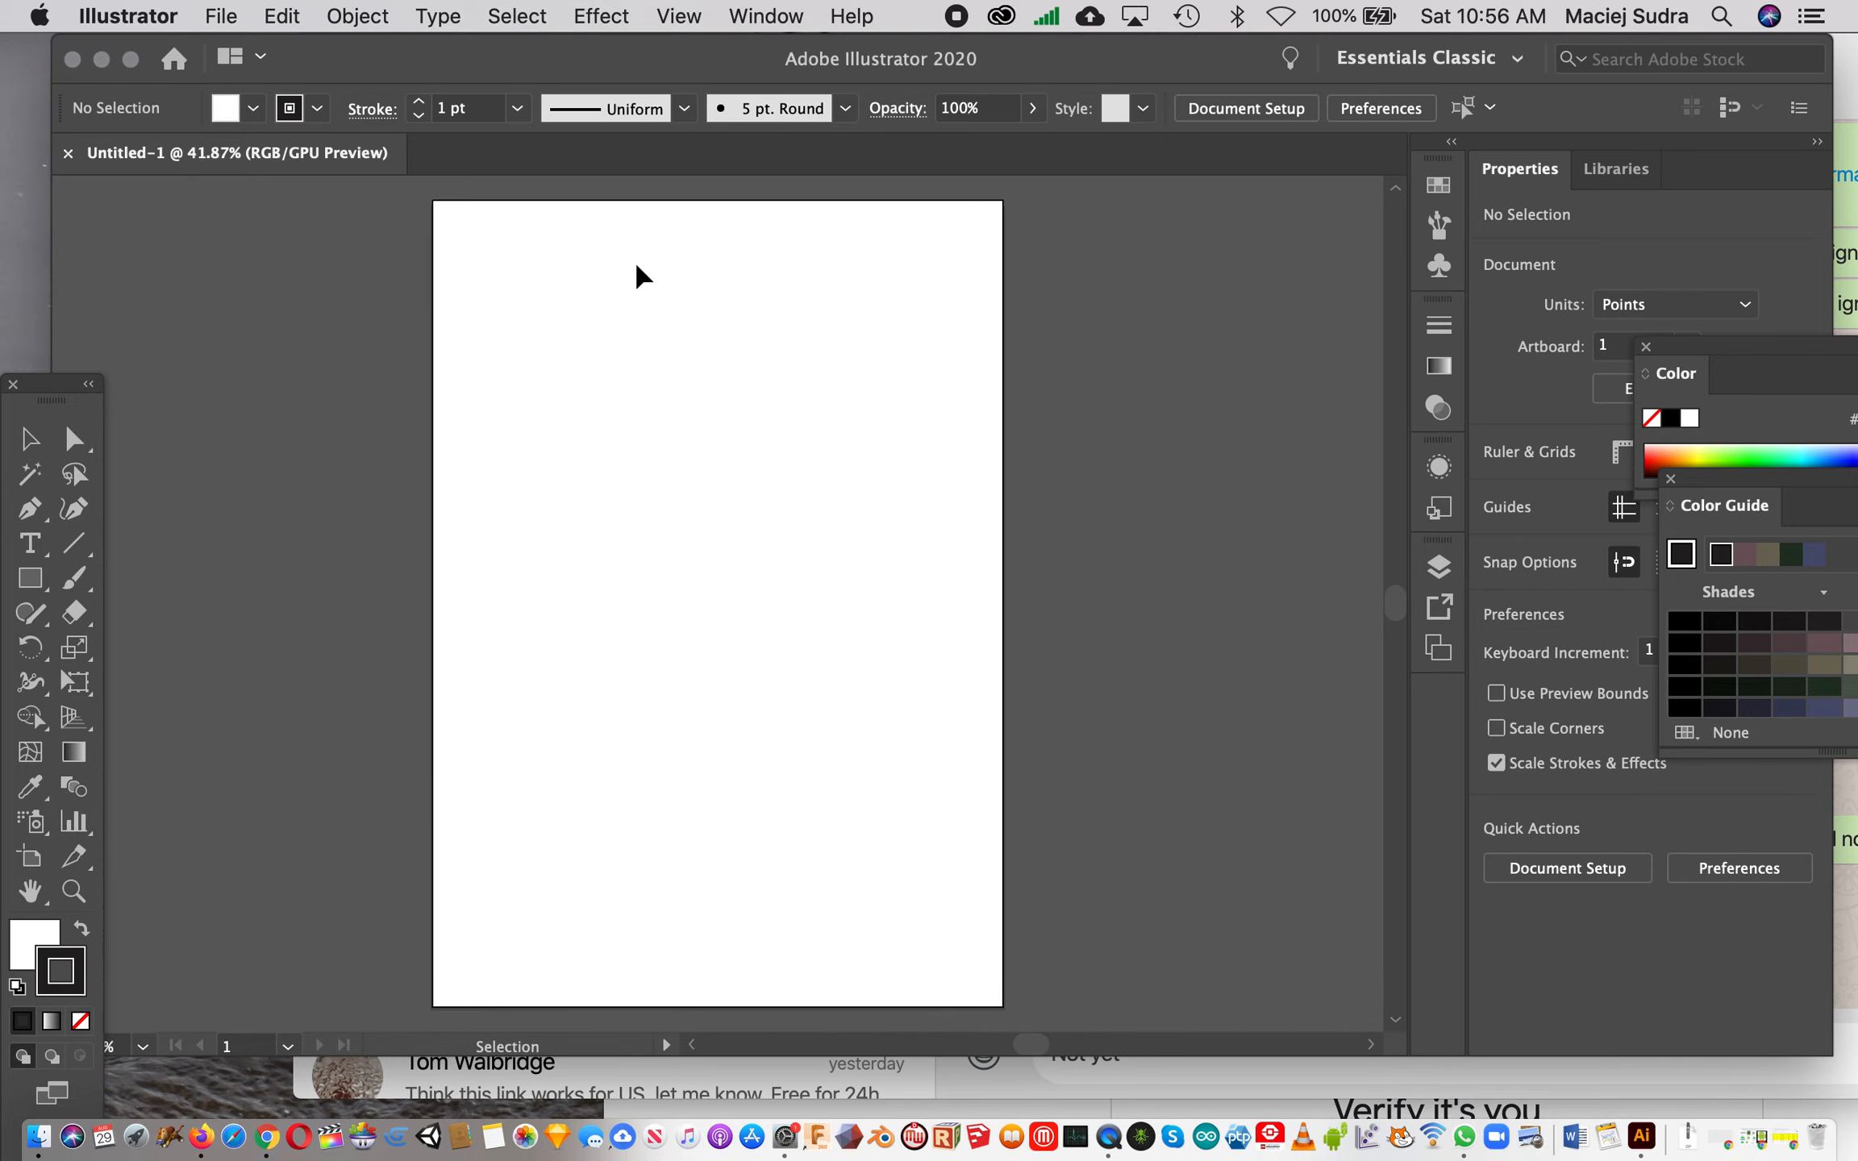
left_click_drag(41, 386, 224, 225)
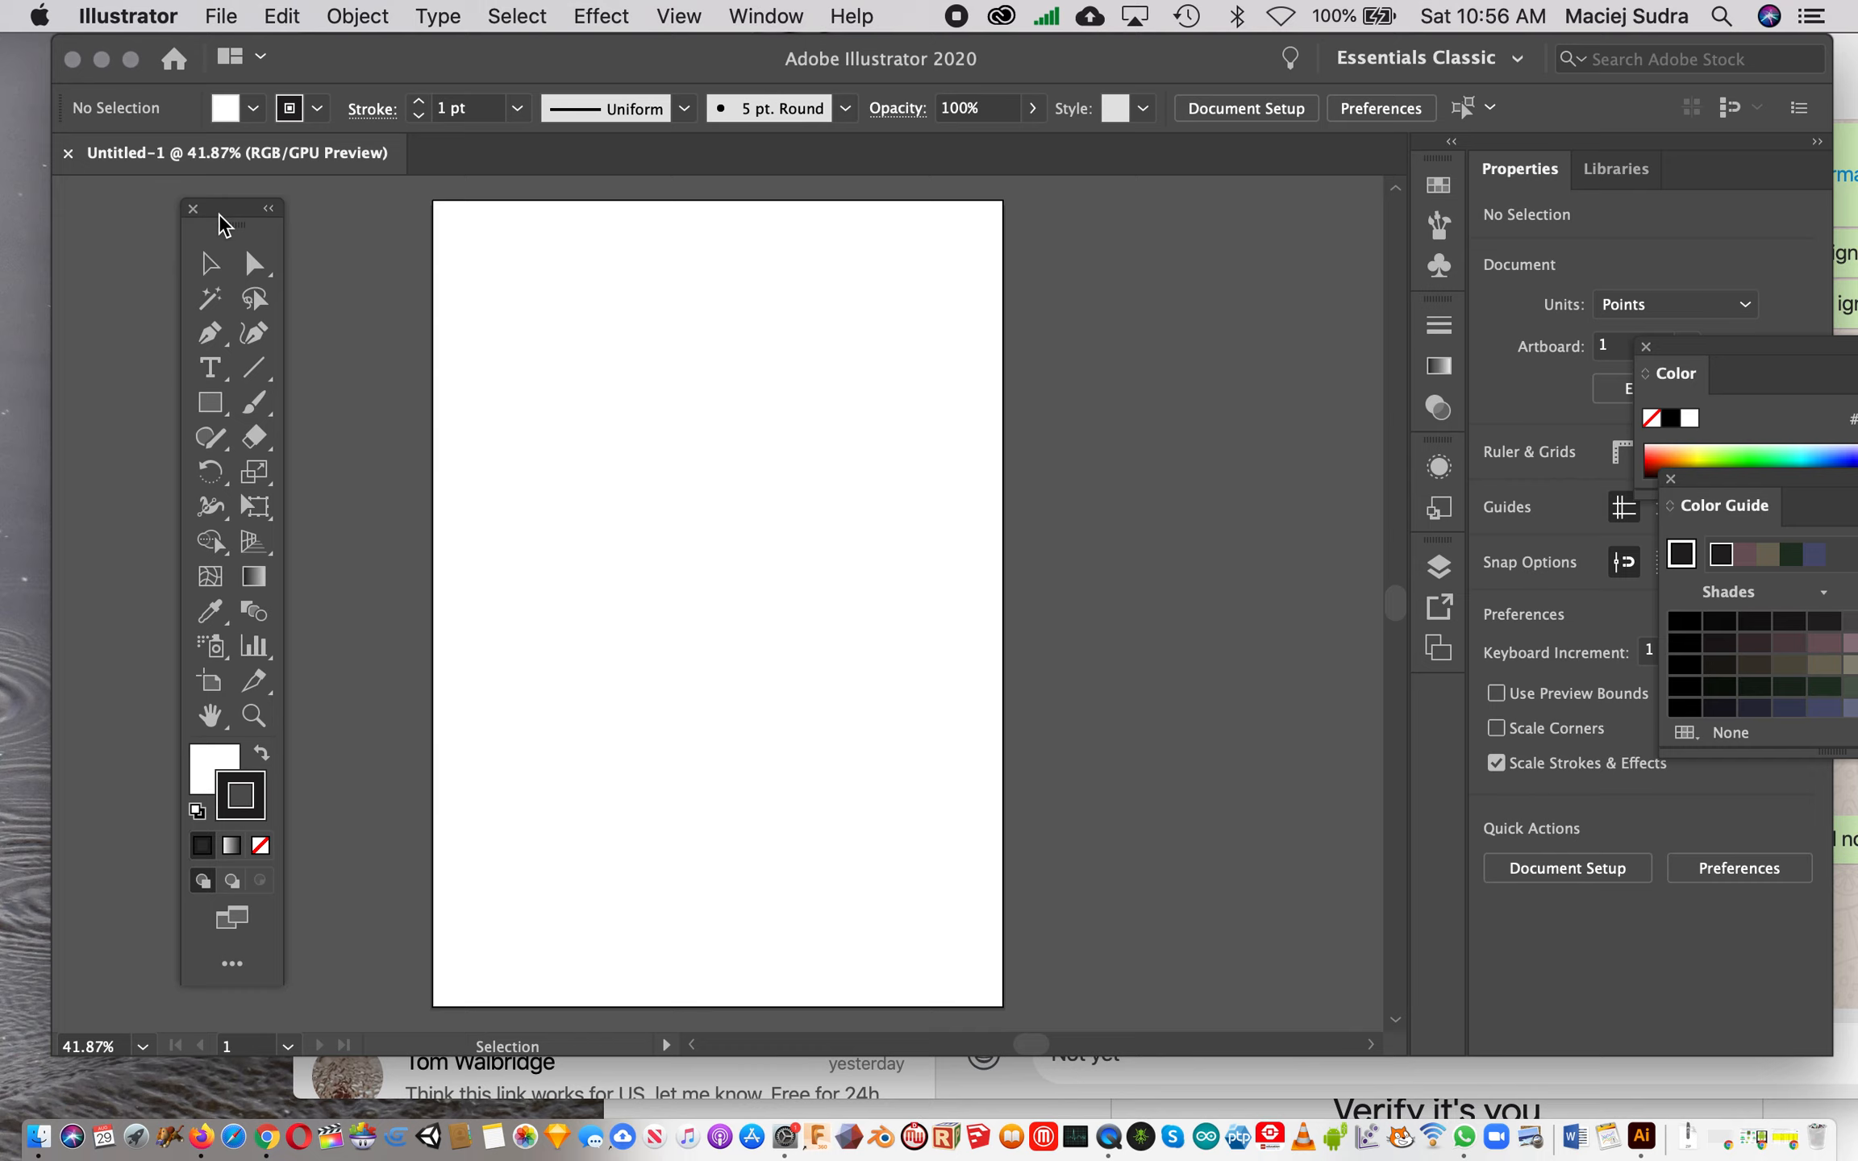
left_click(217, 411)
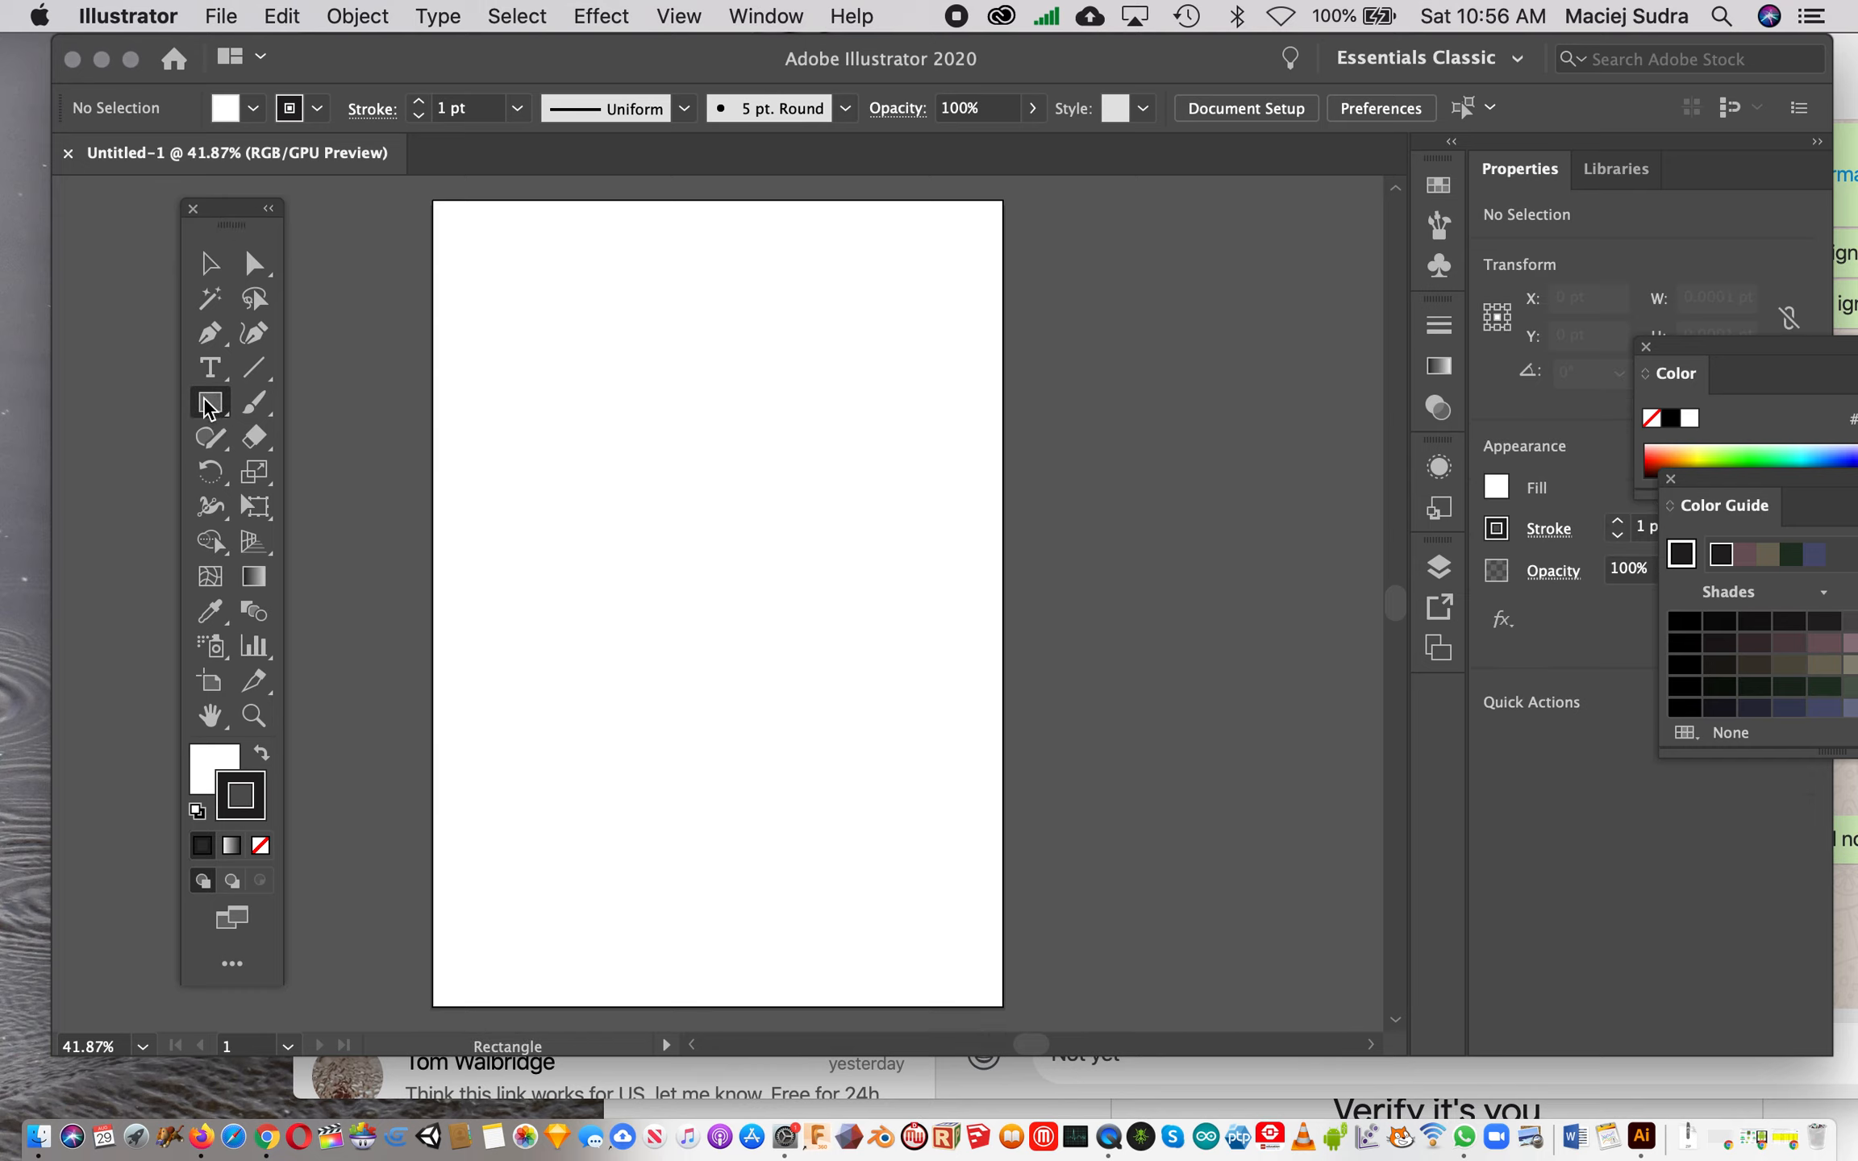
left_click_drag(691, 478, 876, 721)
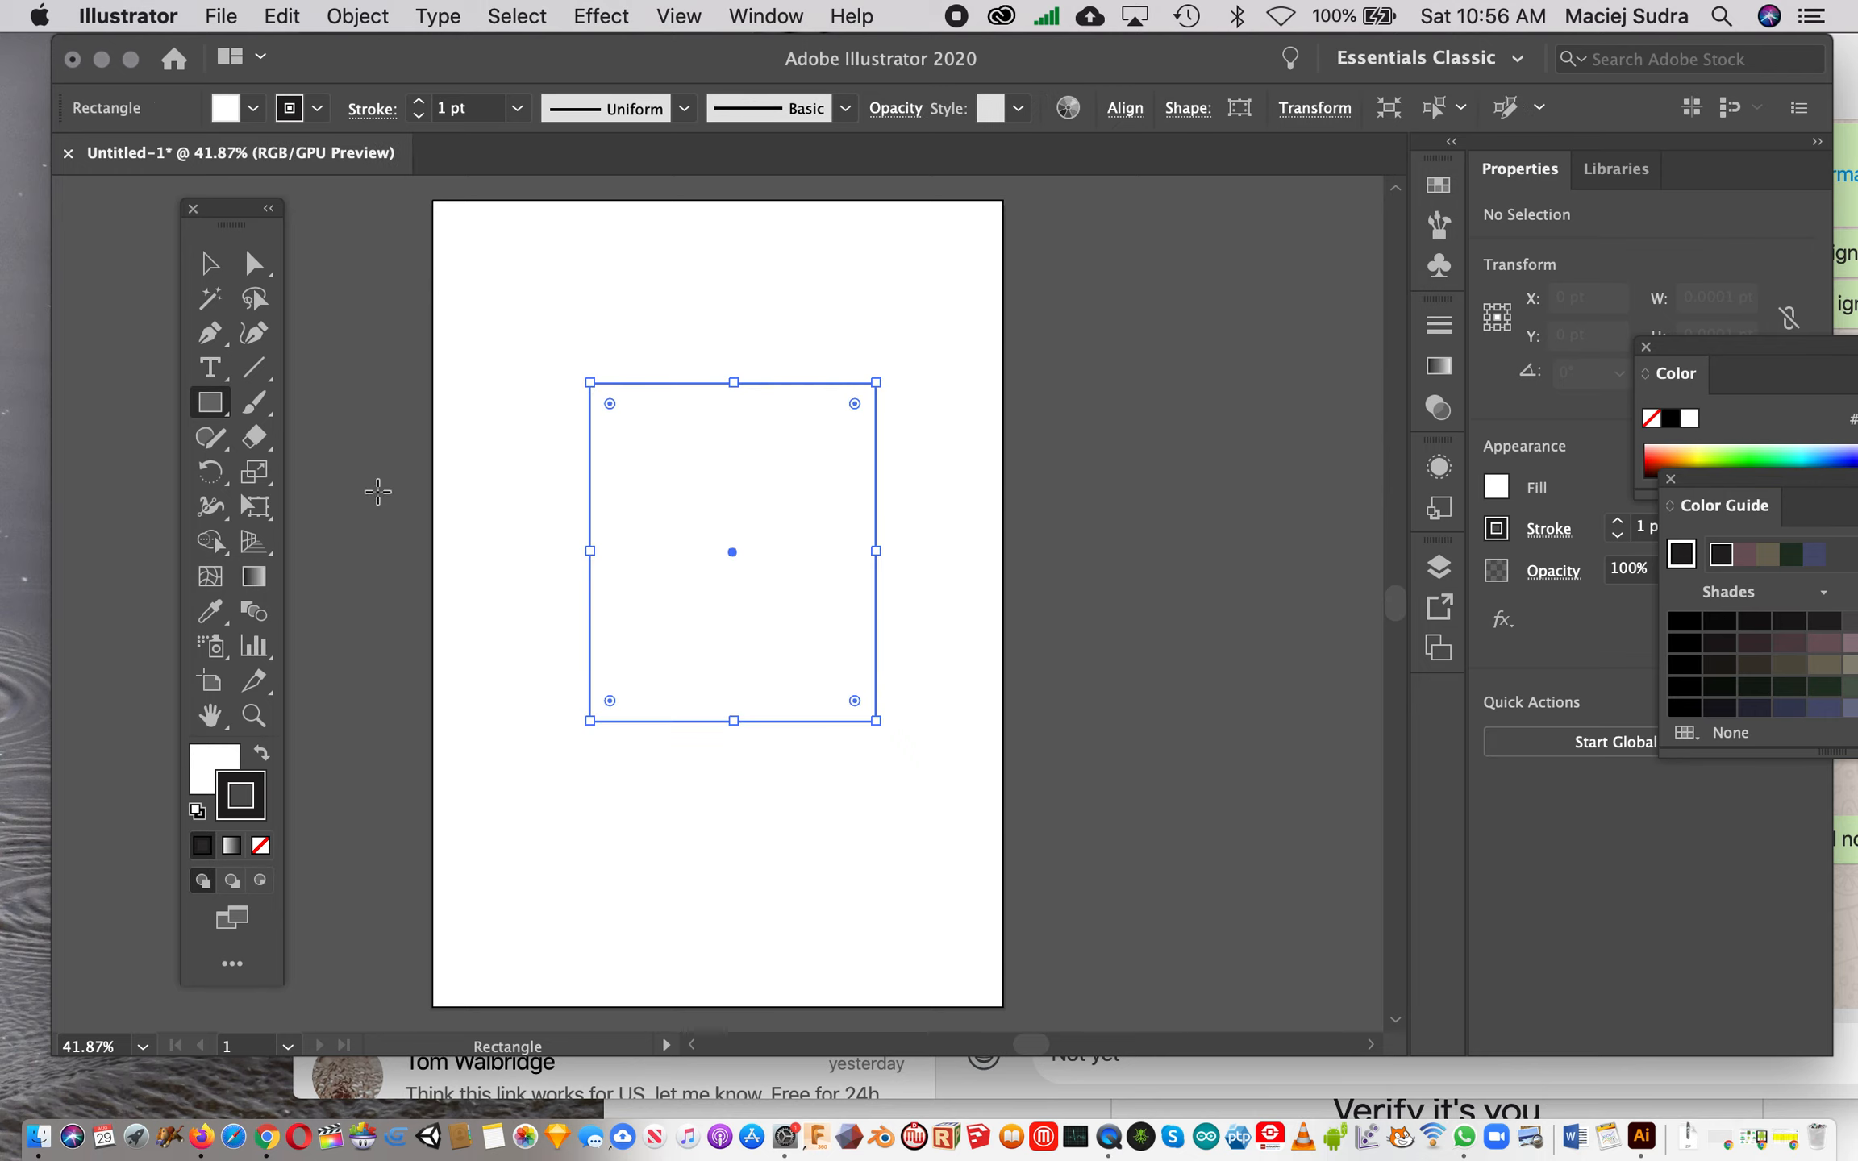
left_click(205, 265)
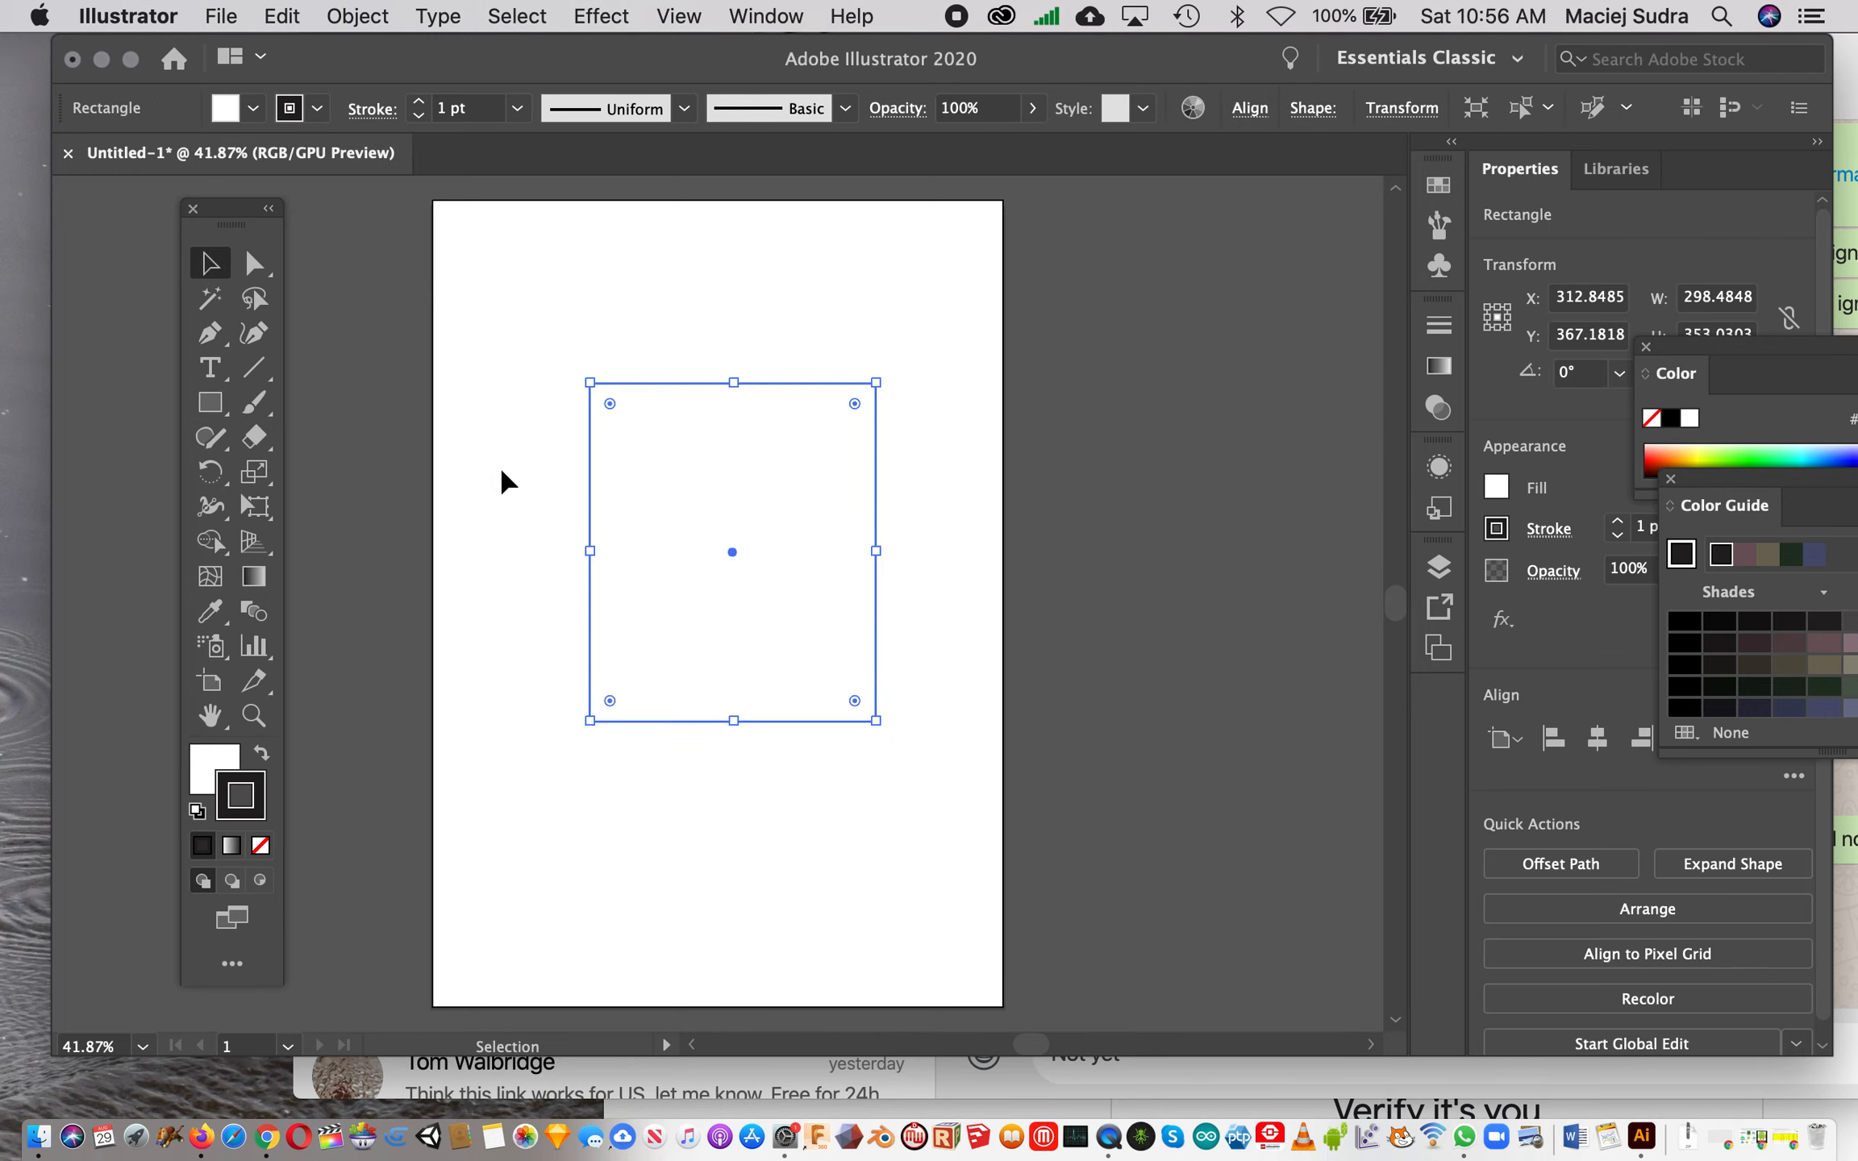
left_click(557, 444)
Step: Examine the rectangle's outline up close at its lower-left corner and return to a view of the whole rectangle
left_click(253, 716)
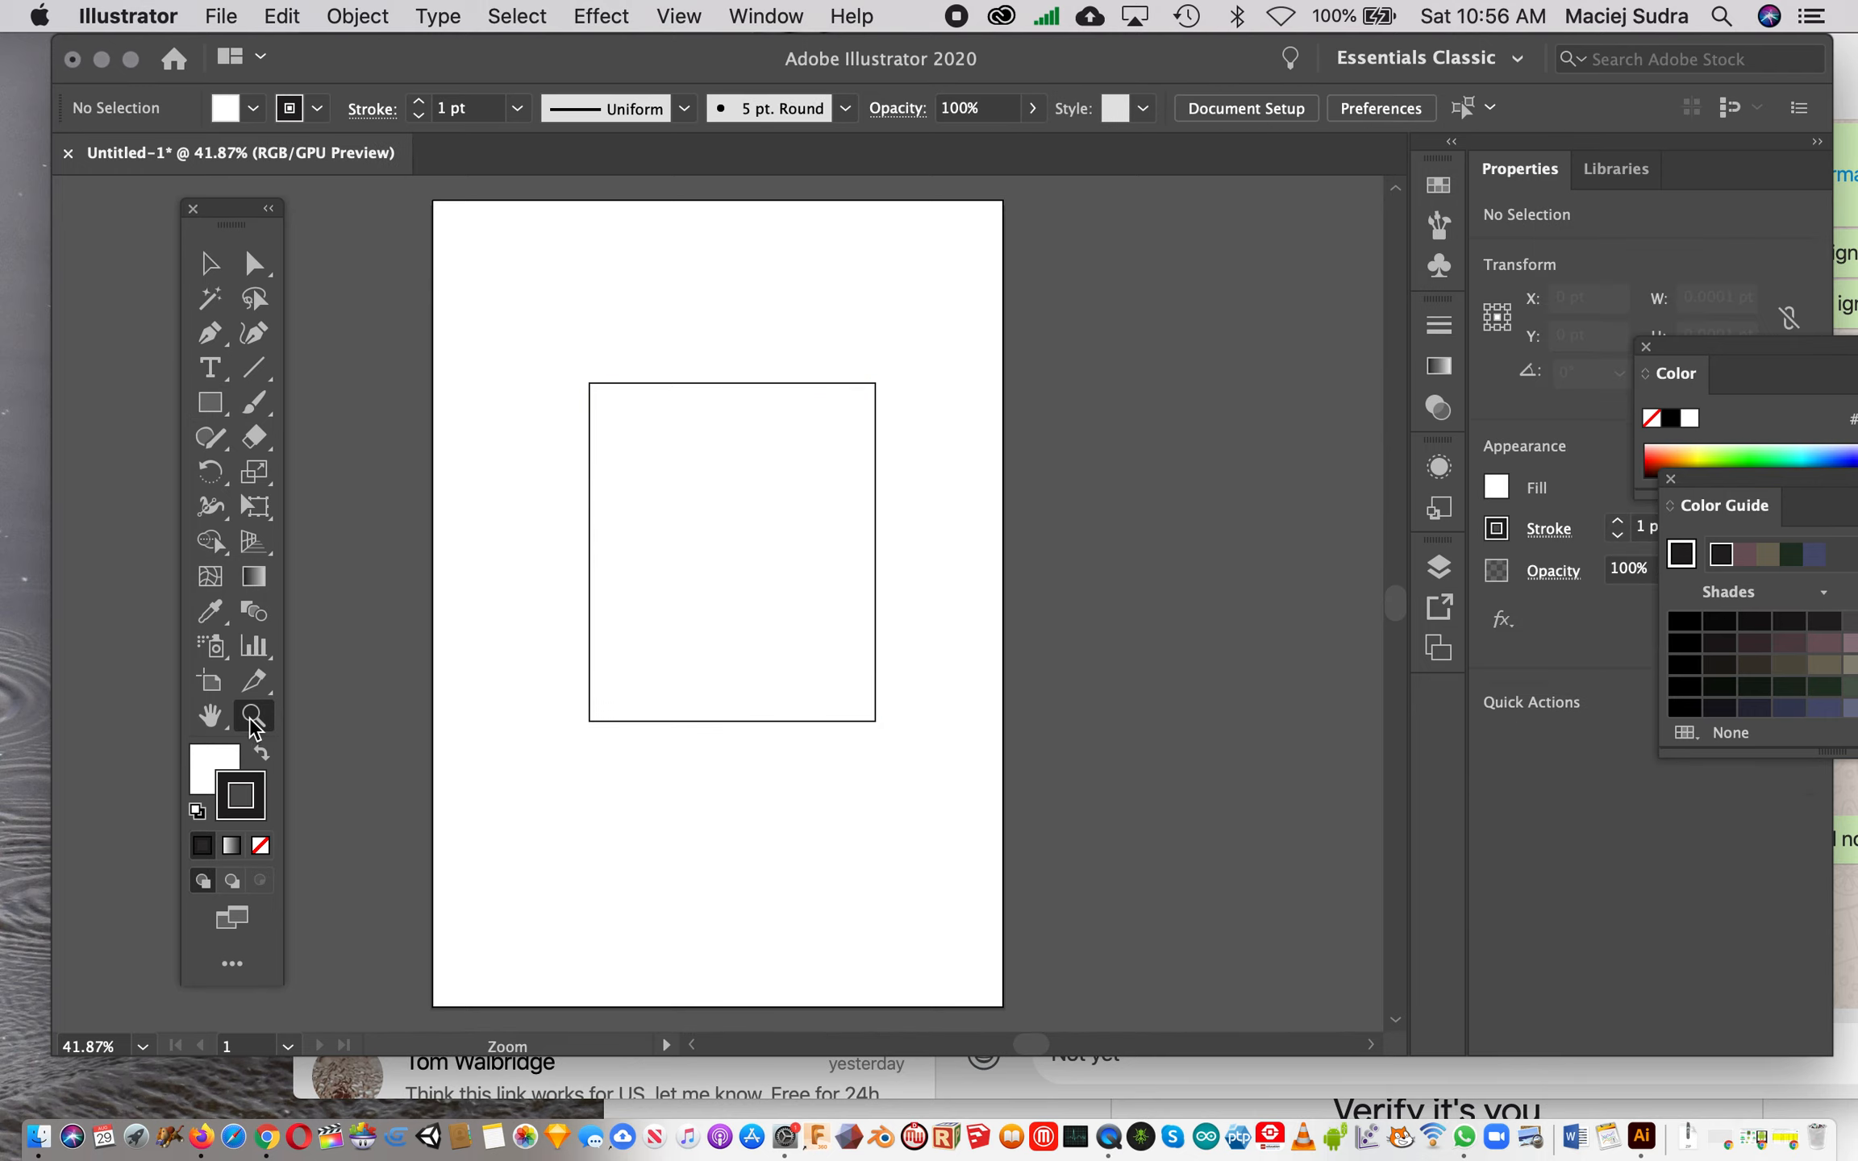
left_click(603, 691)
left_click(789, 643)
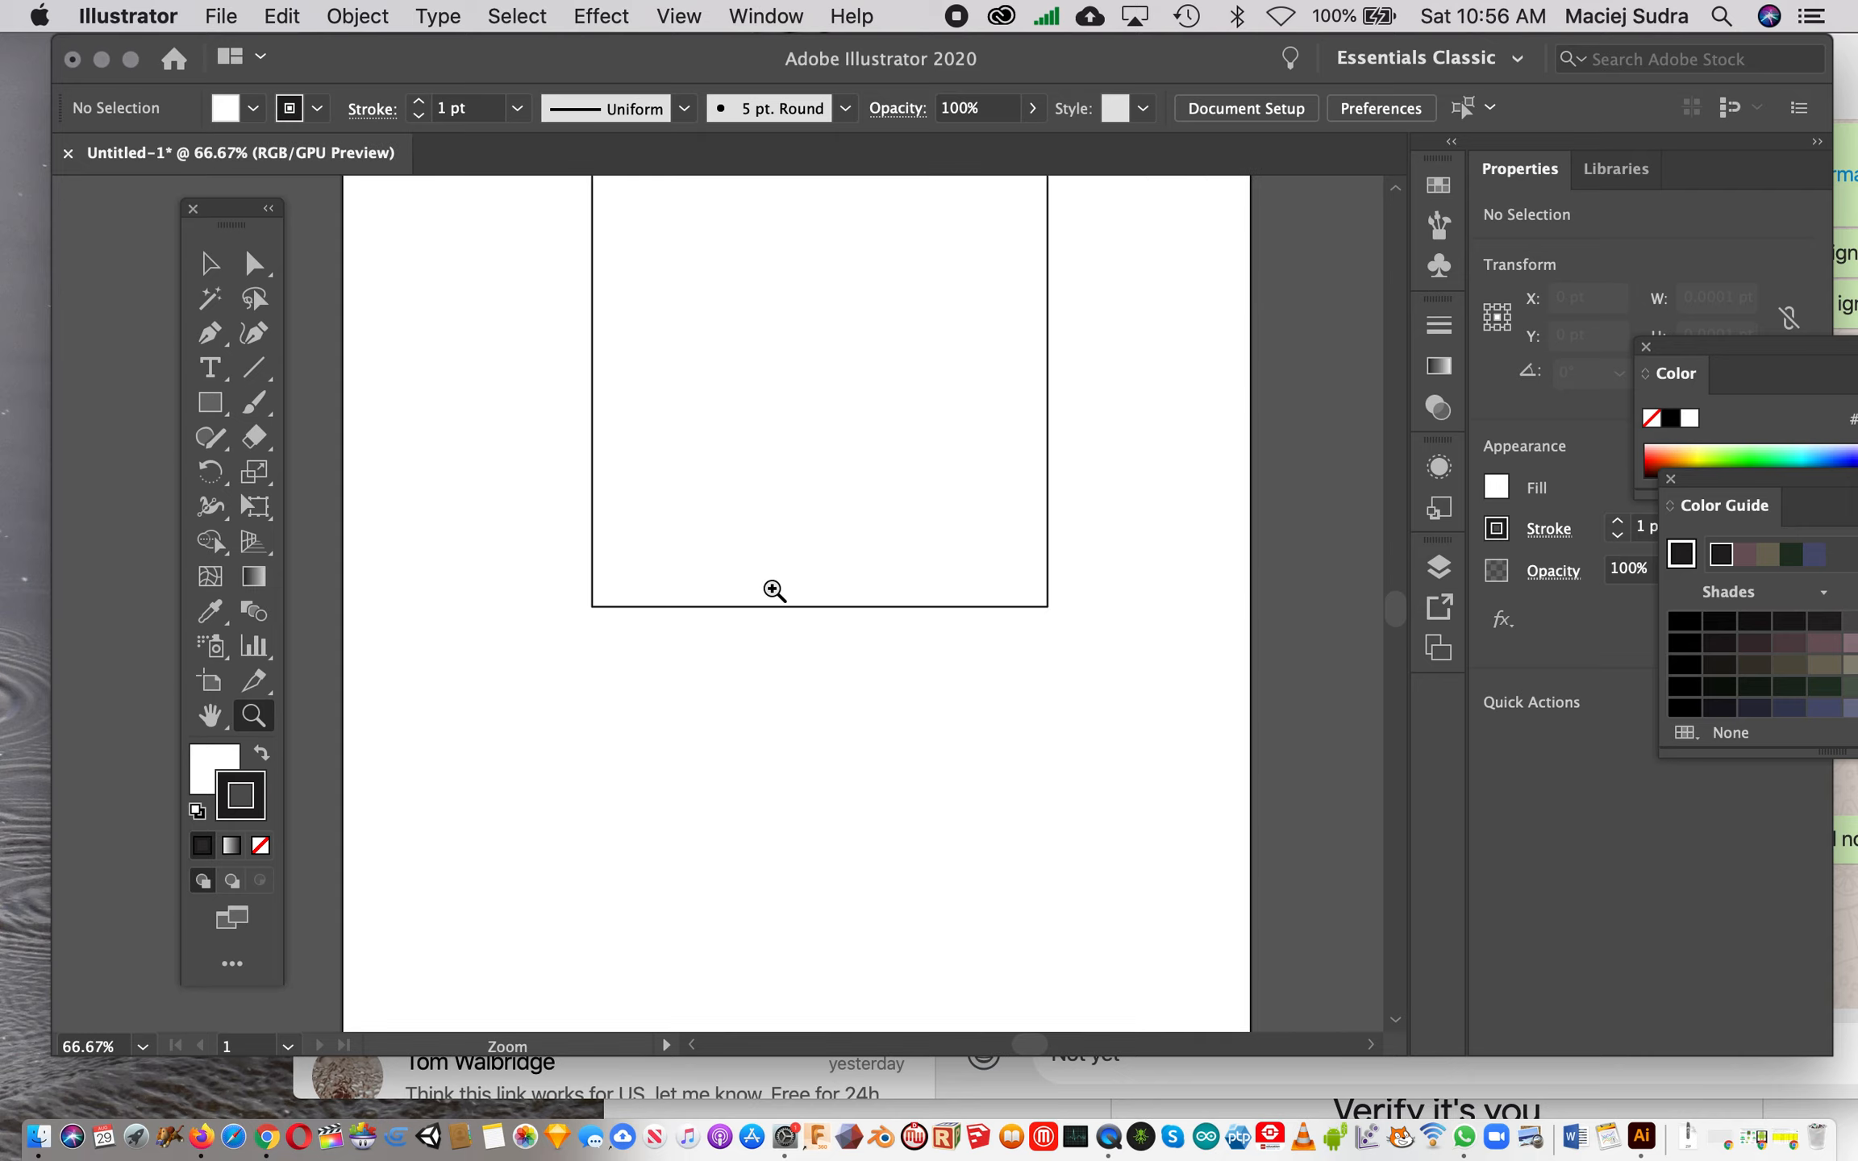
left_click(771, 588)
left_click_drag(392, 560, 638, 742)
left_click_drag(466, 612, 603, 740)
left_click(603, 740)
left_click(604, 740)
left_click(603, 740)
scroll(940, 345, "up", 5)
scroll(941, 345, "up", 3)
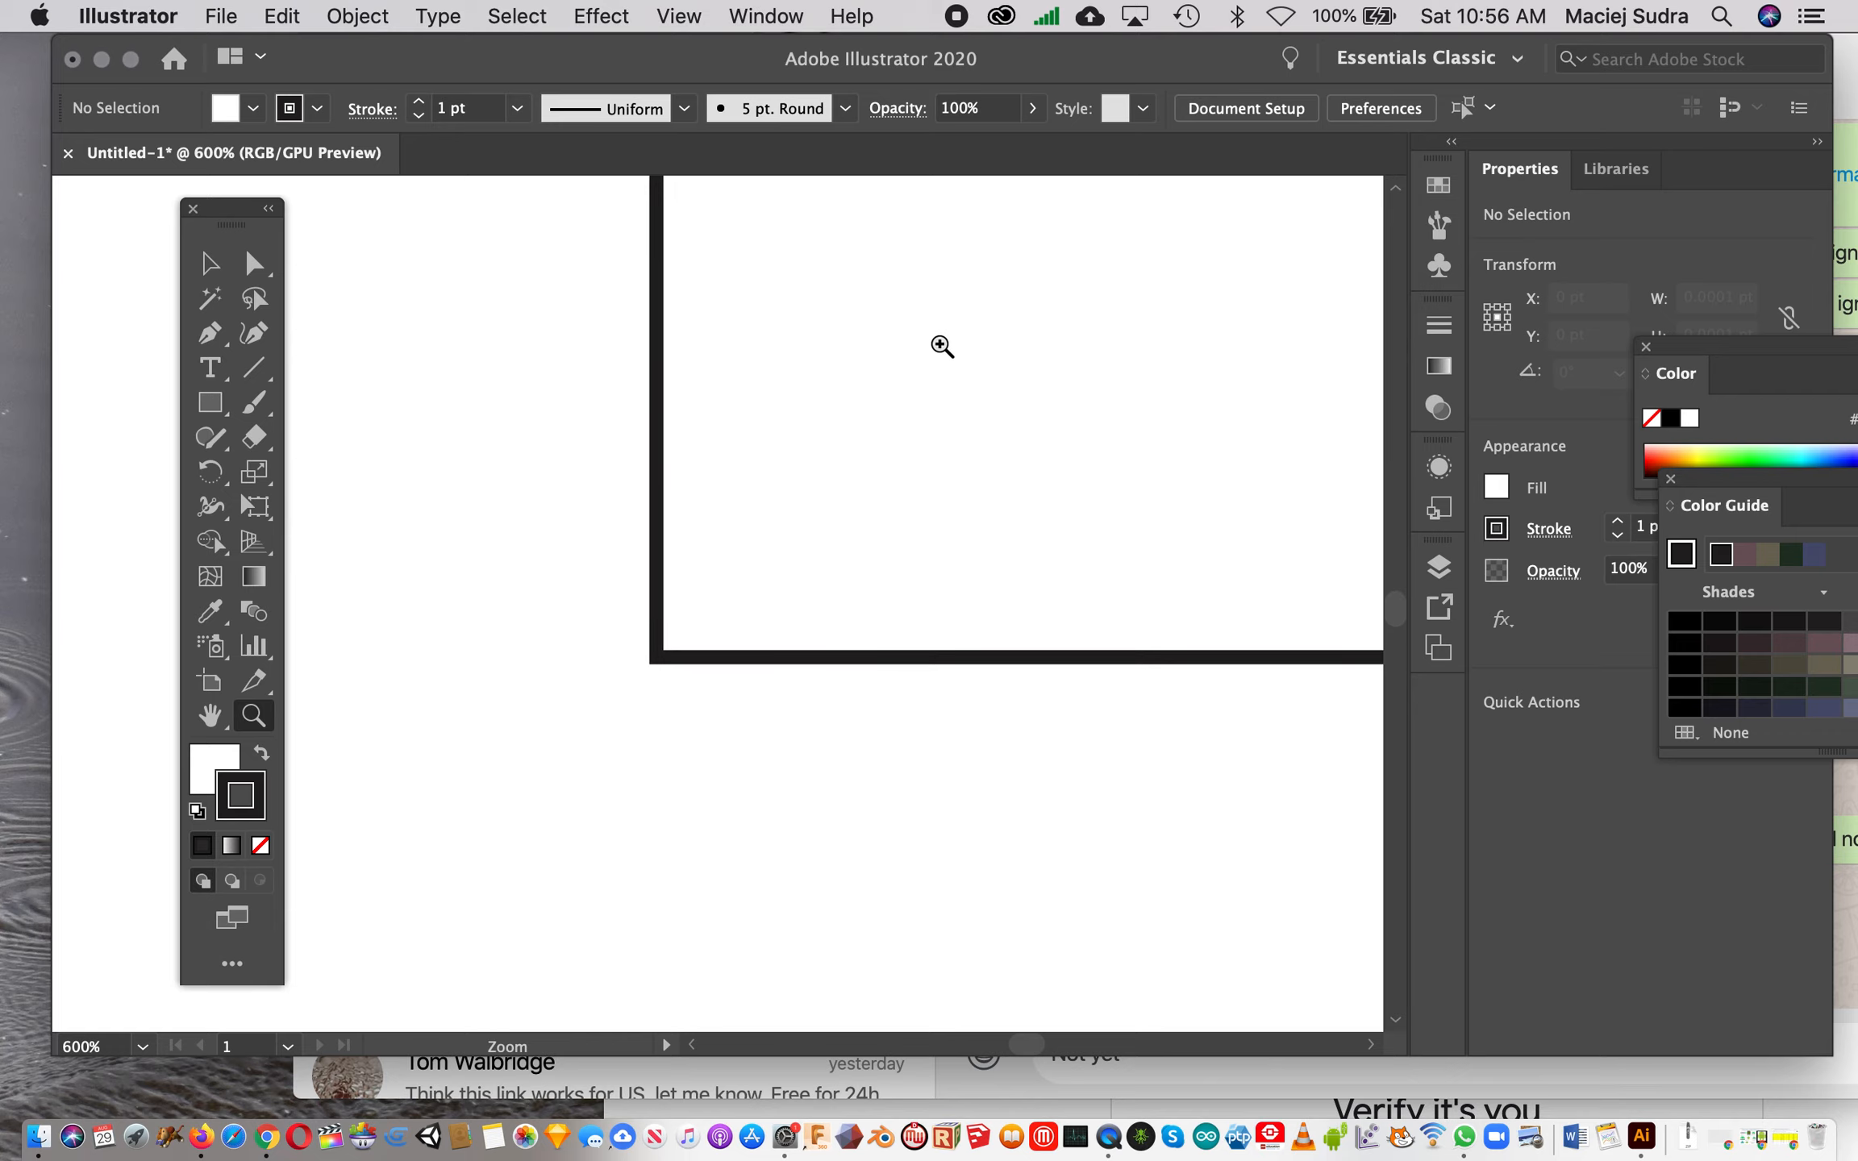
left_click(797, 626, "alt")
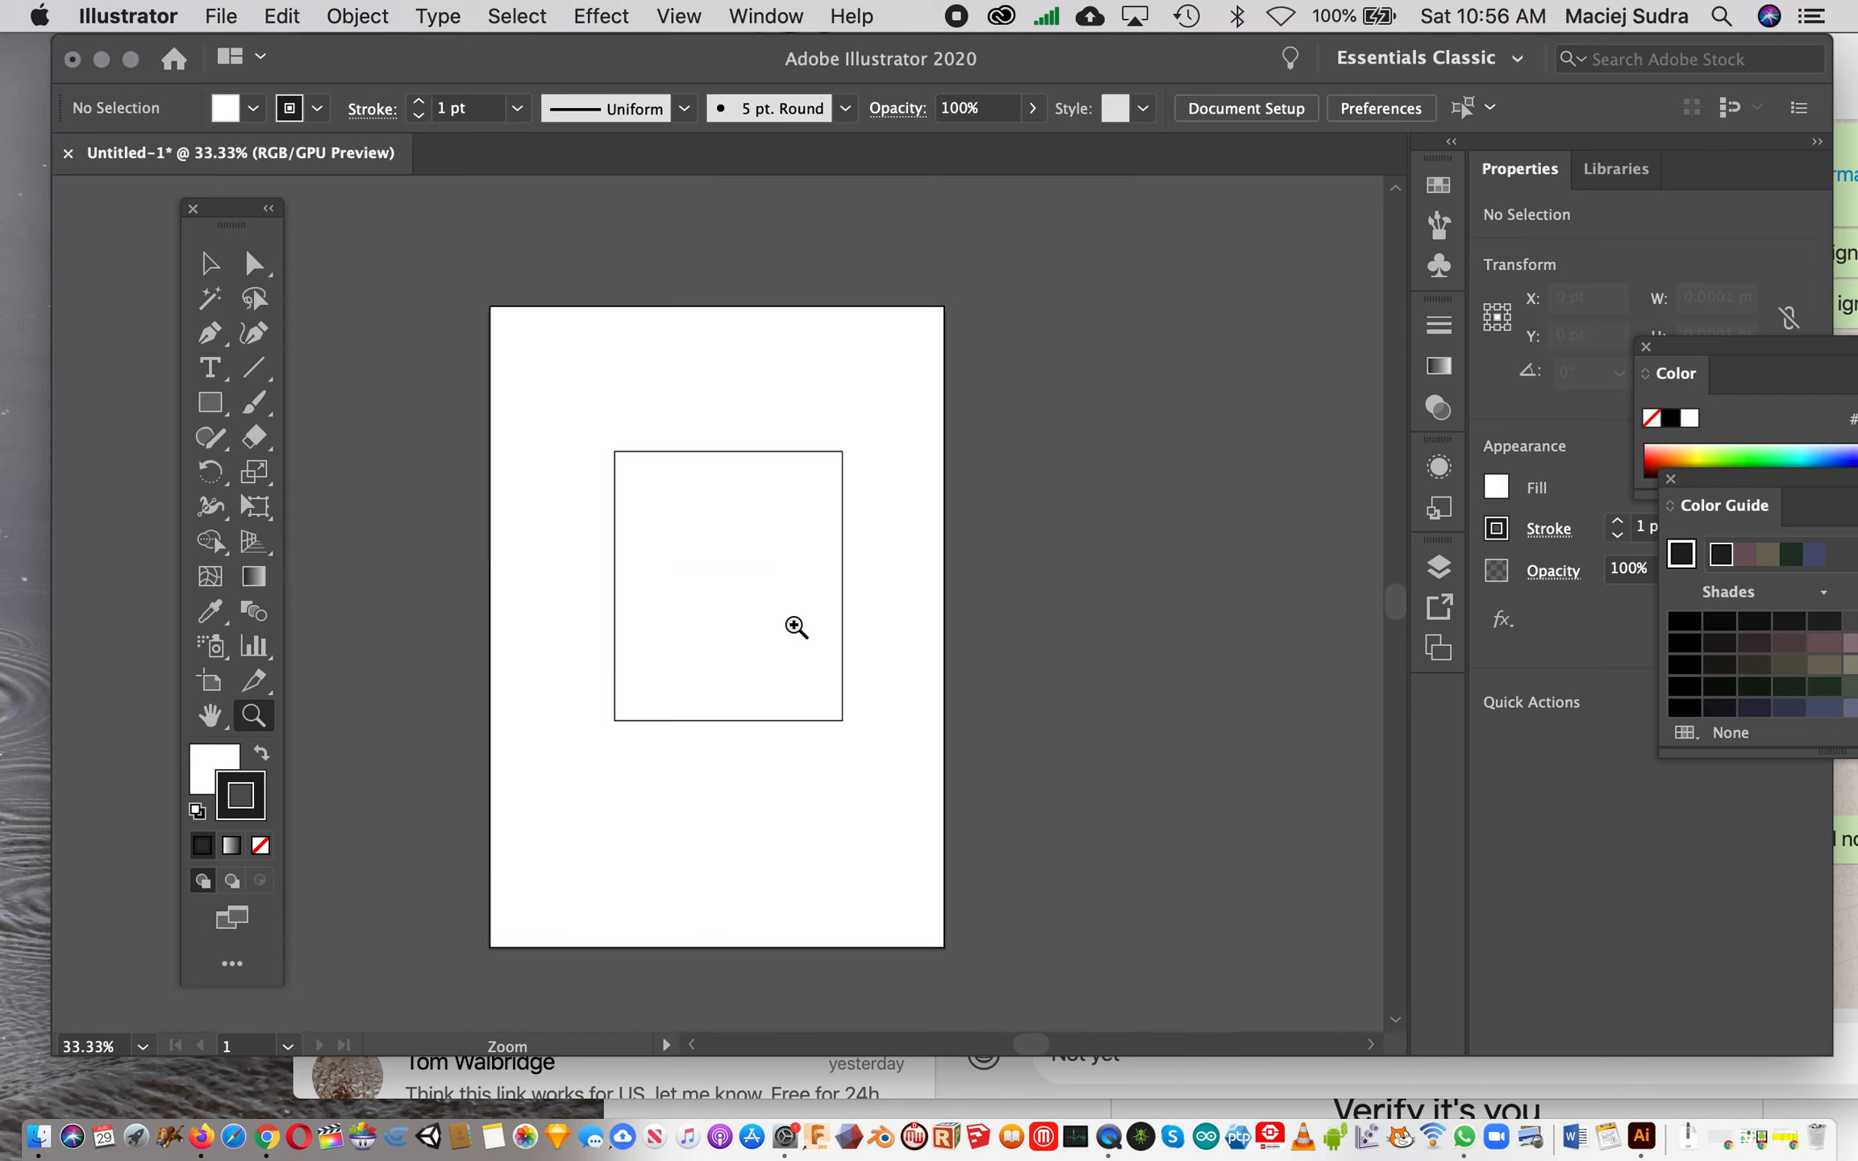
left_click(762, 603)
left_click(756, 653)
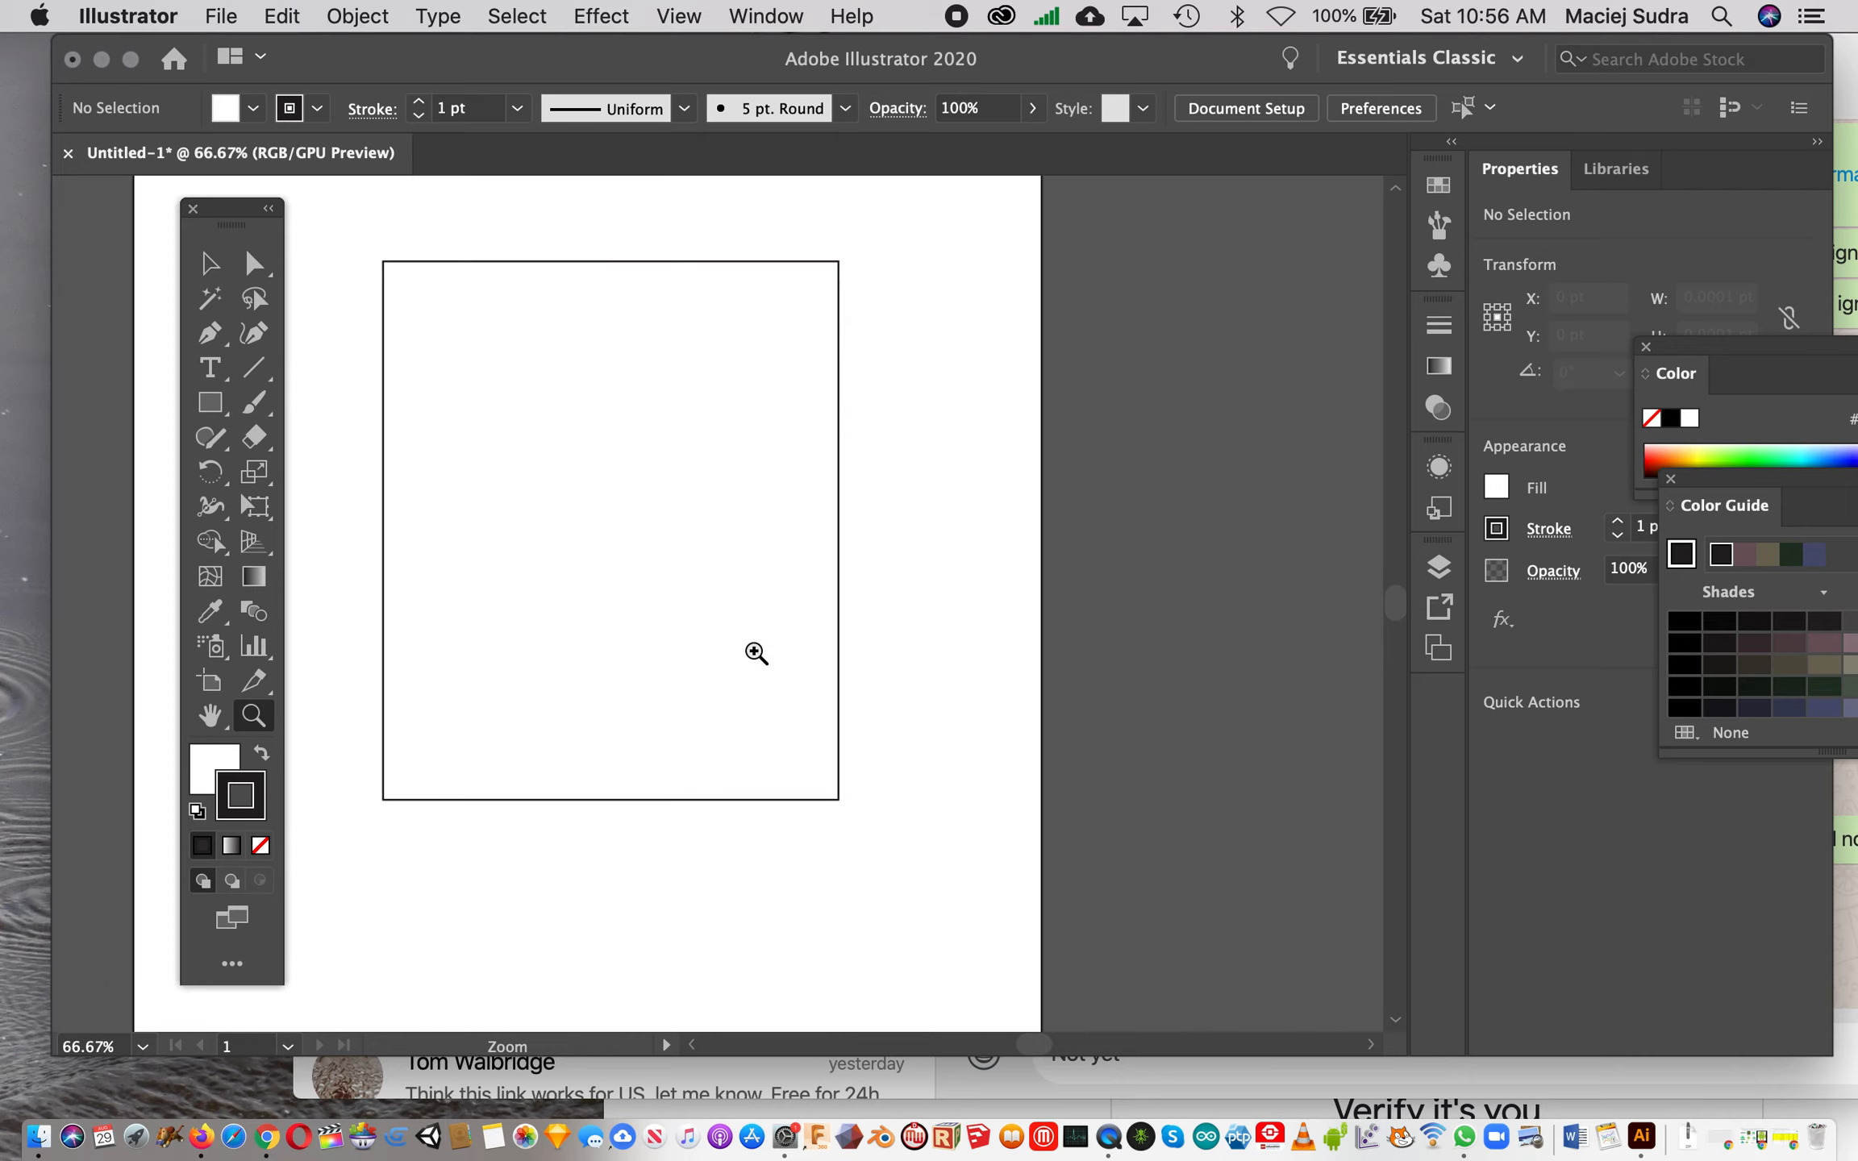
Step: Reposition the application window and the tools palette so that the palette sits clear of the artboard
left_click_drag(216, 215, 198, 215)
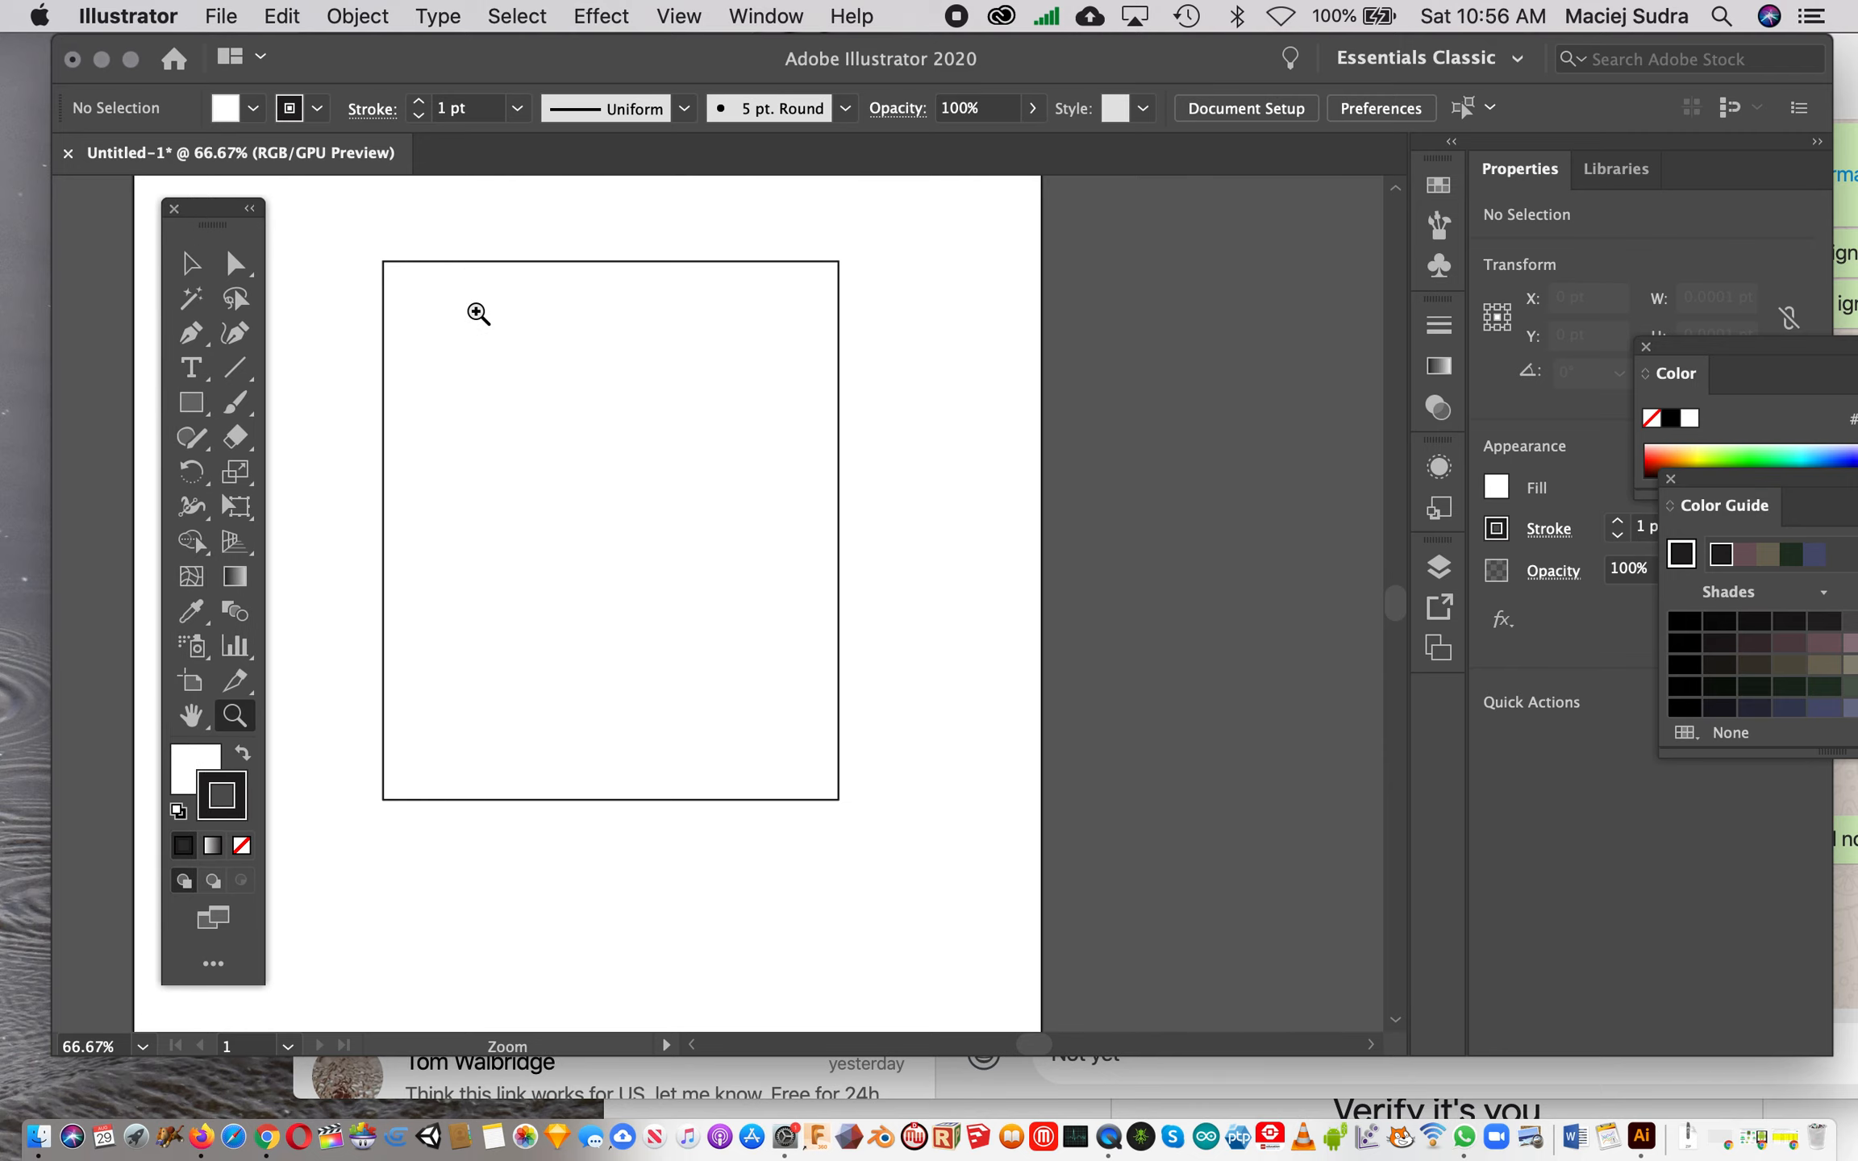
left_click_drag(415, 62, 546, 67)
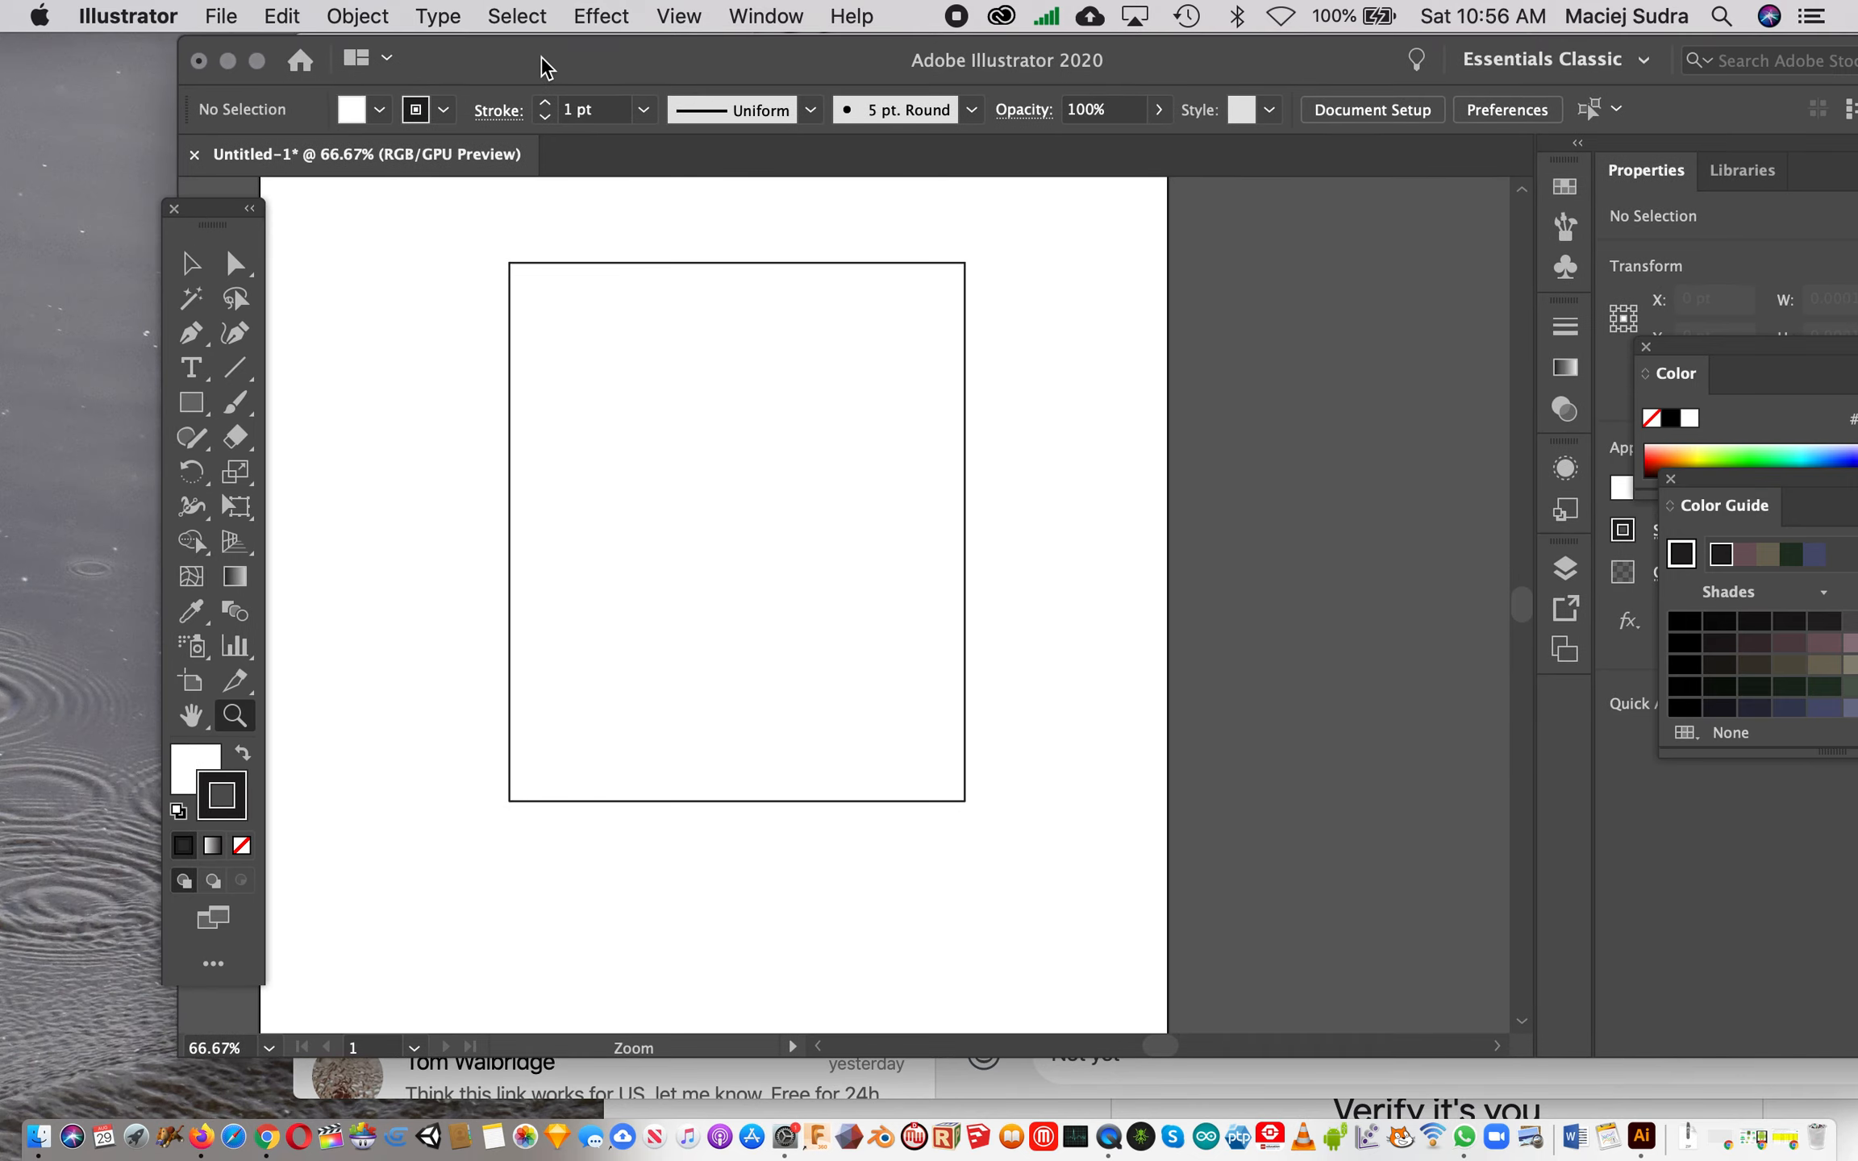
left_click_drag(211, 217, 171, 214)
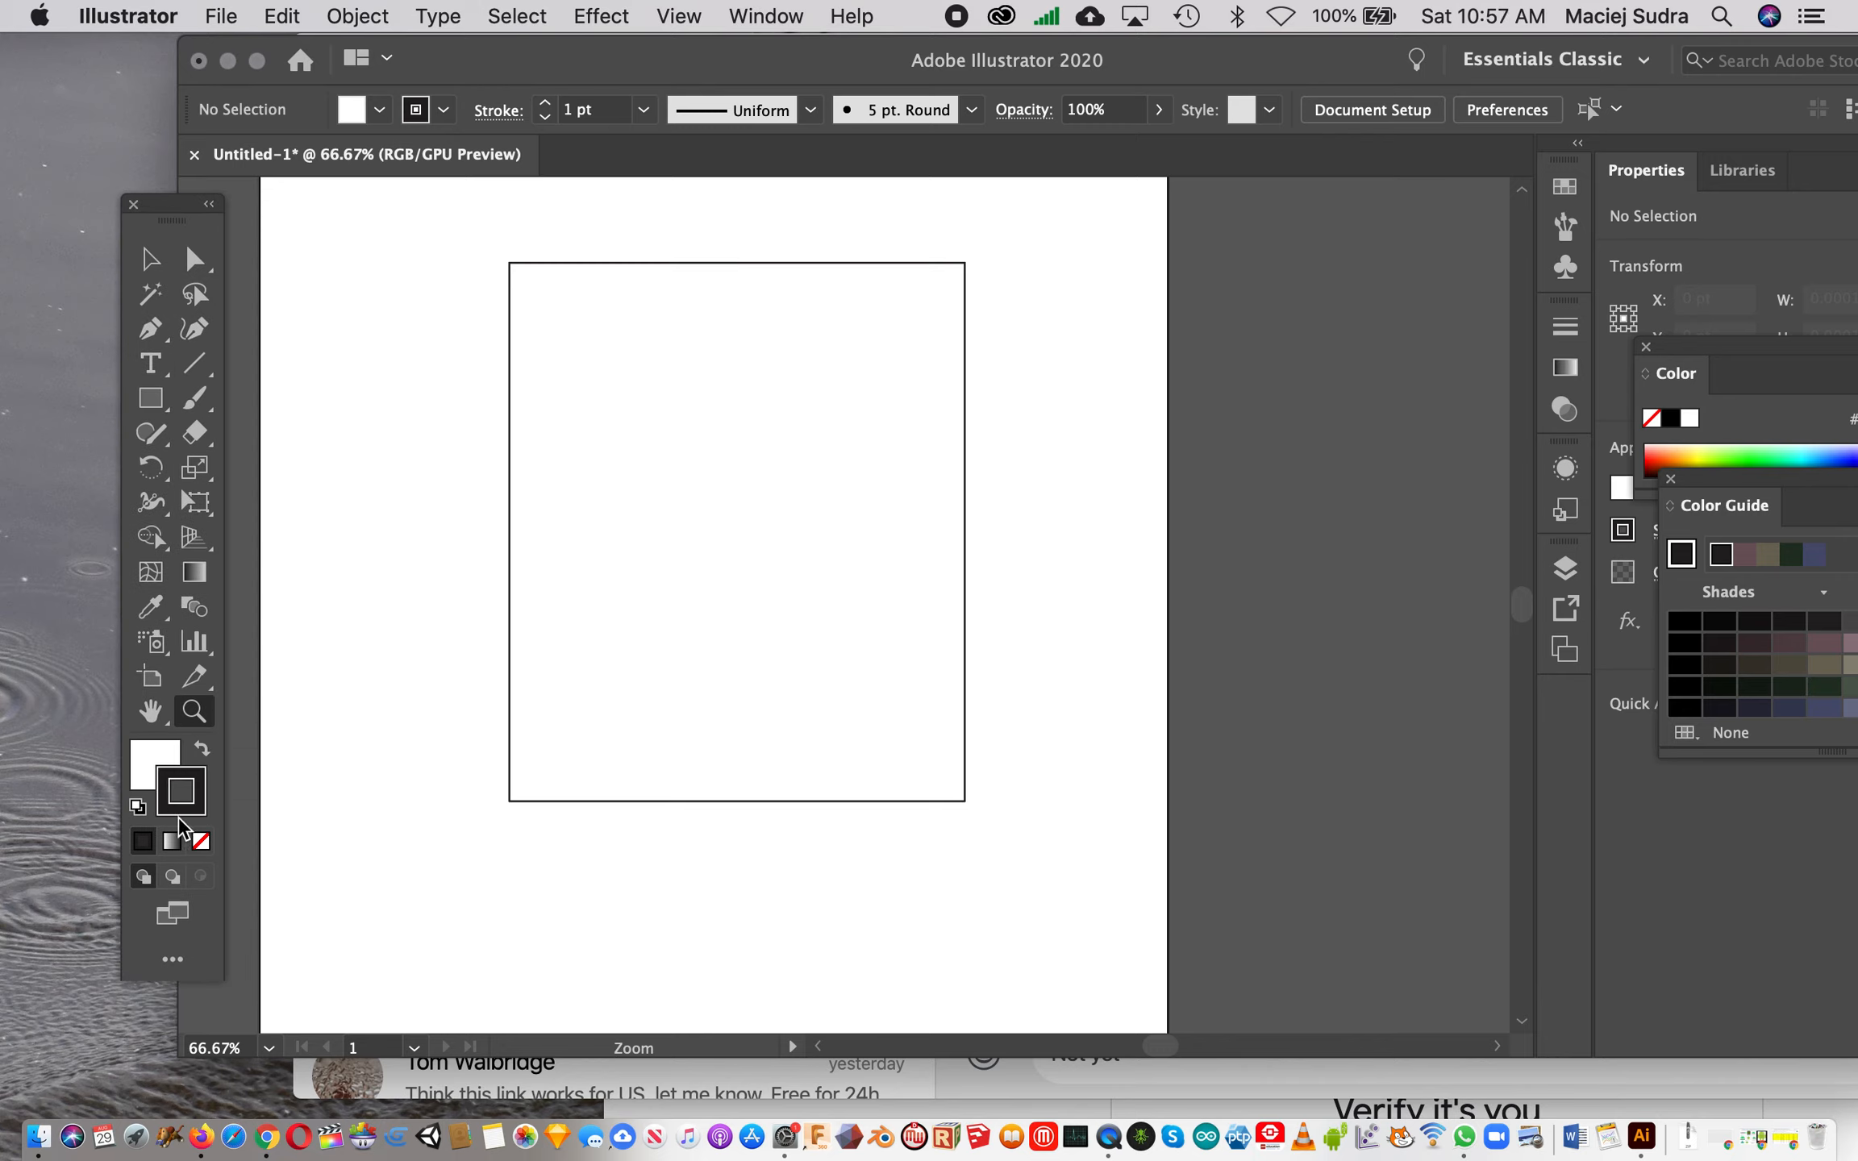
Step: Delete the rectangle from the artboard
left_click(150, 258)
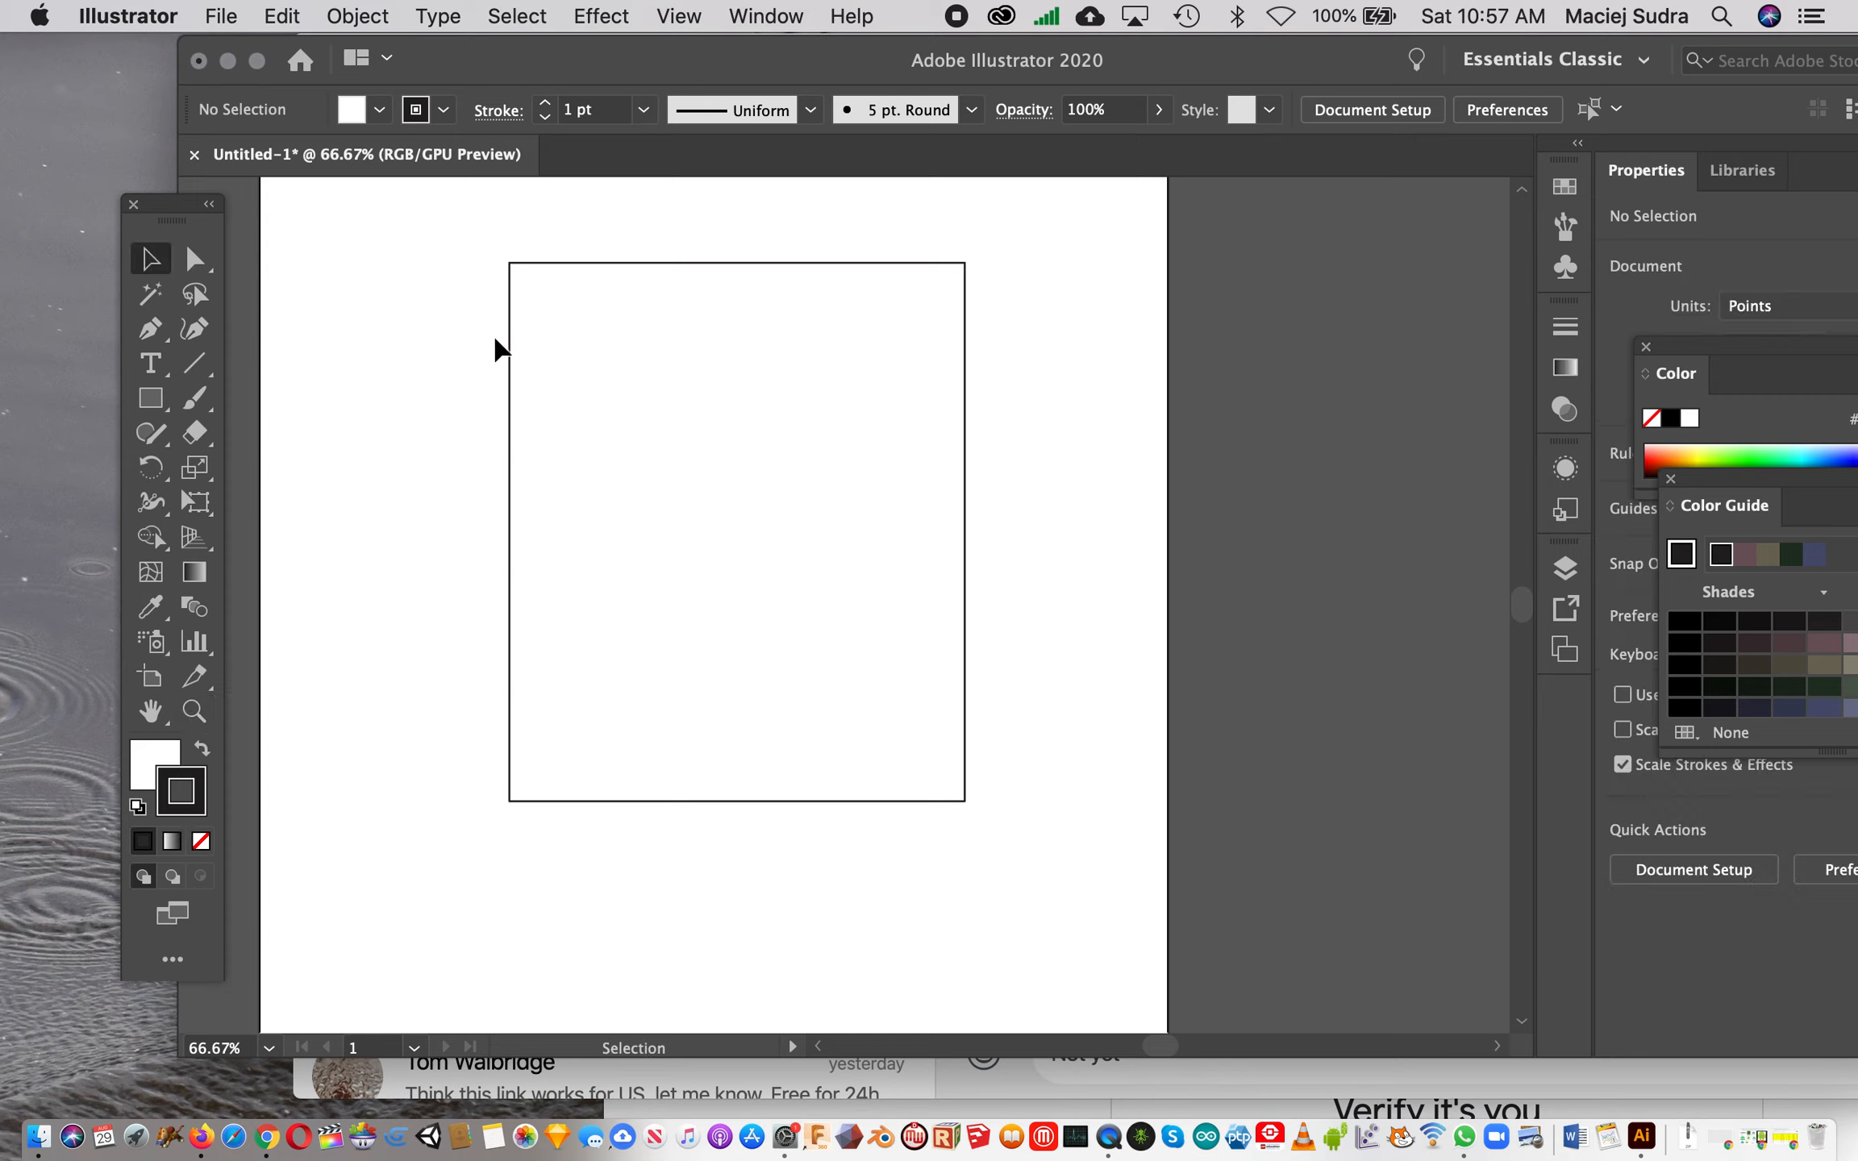
left_click(510, 357)
key("Delete")
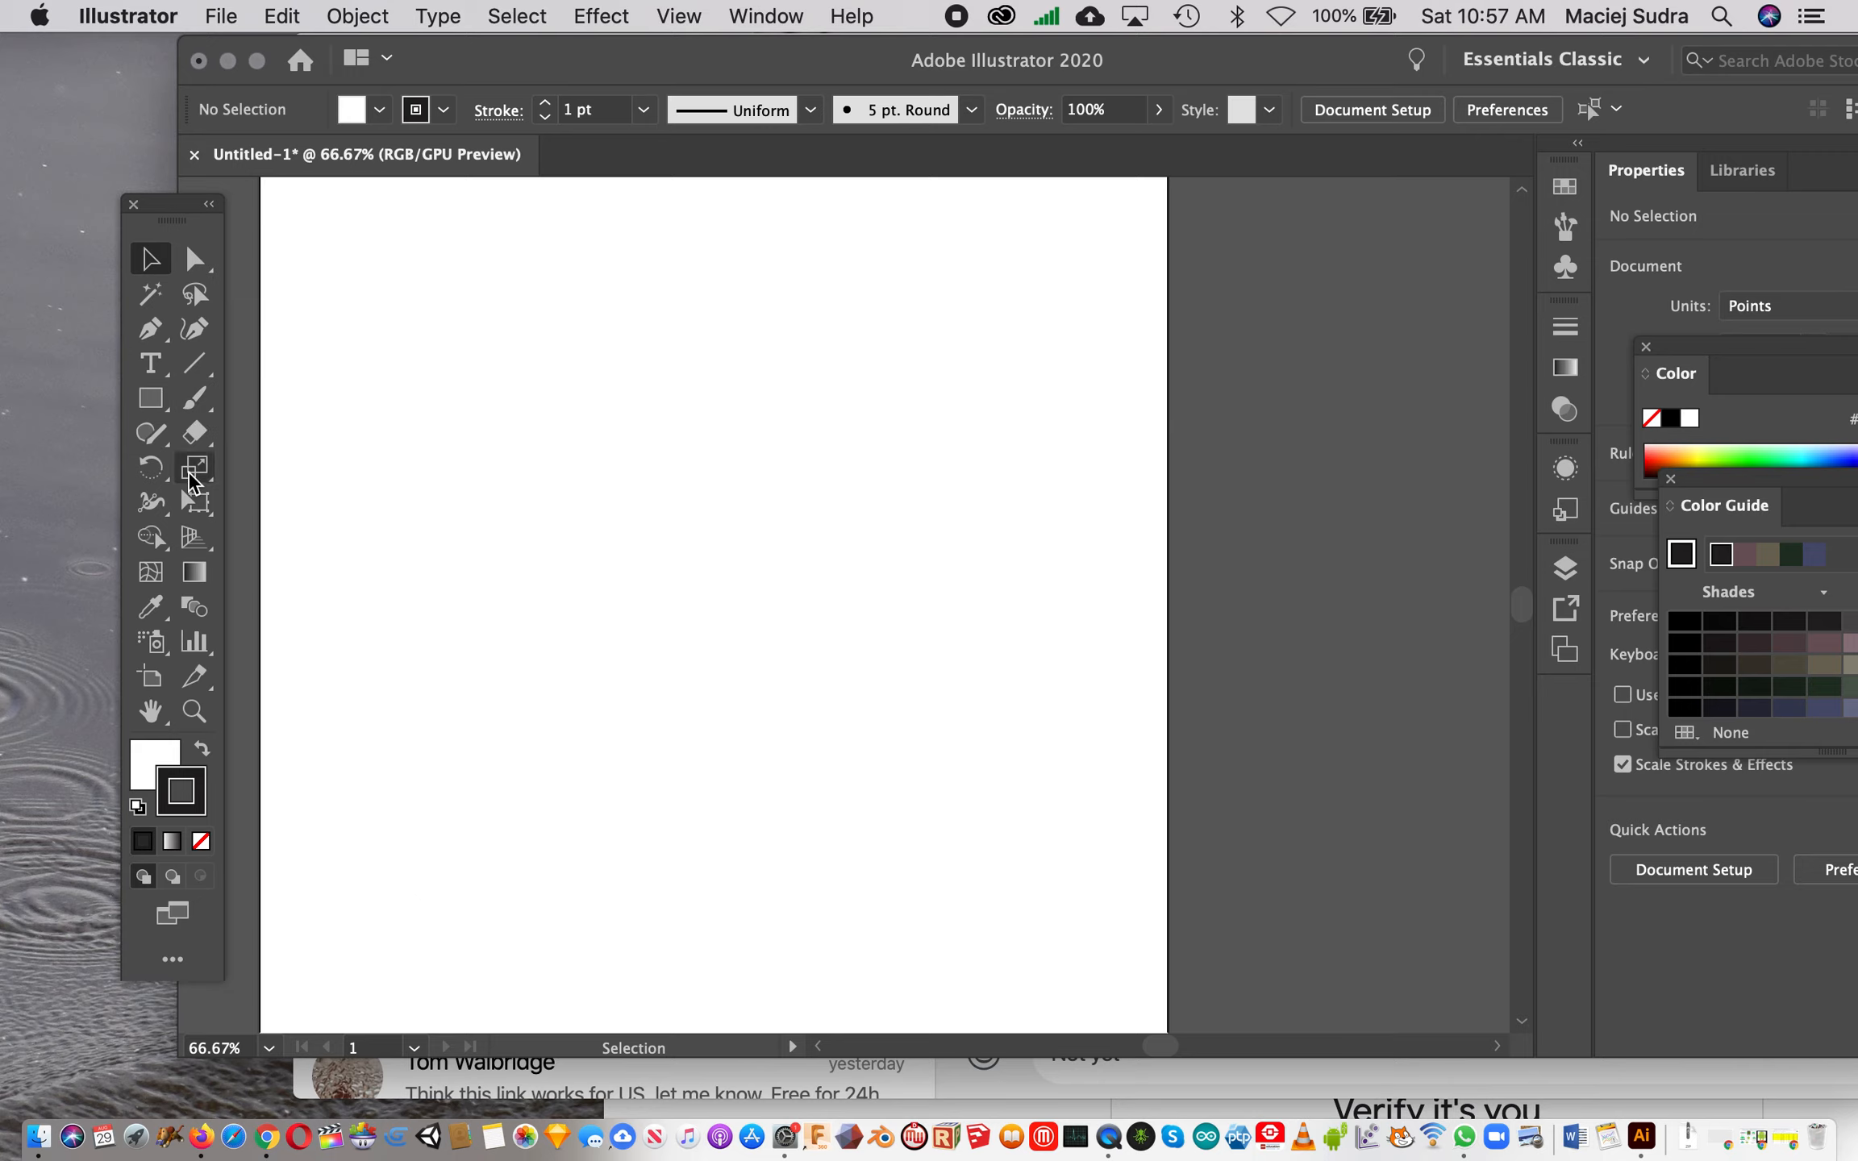
Step: Draw a rectangle about 345 by 360 pt in the middle of the artboard
left_click(148, 398)
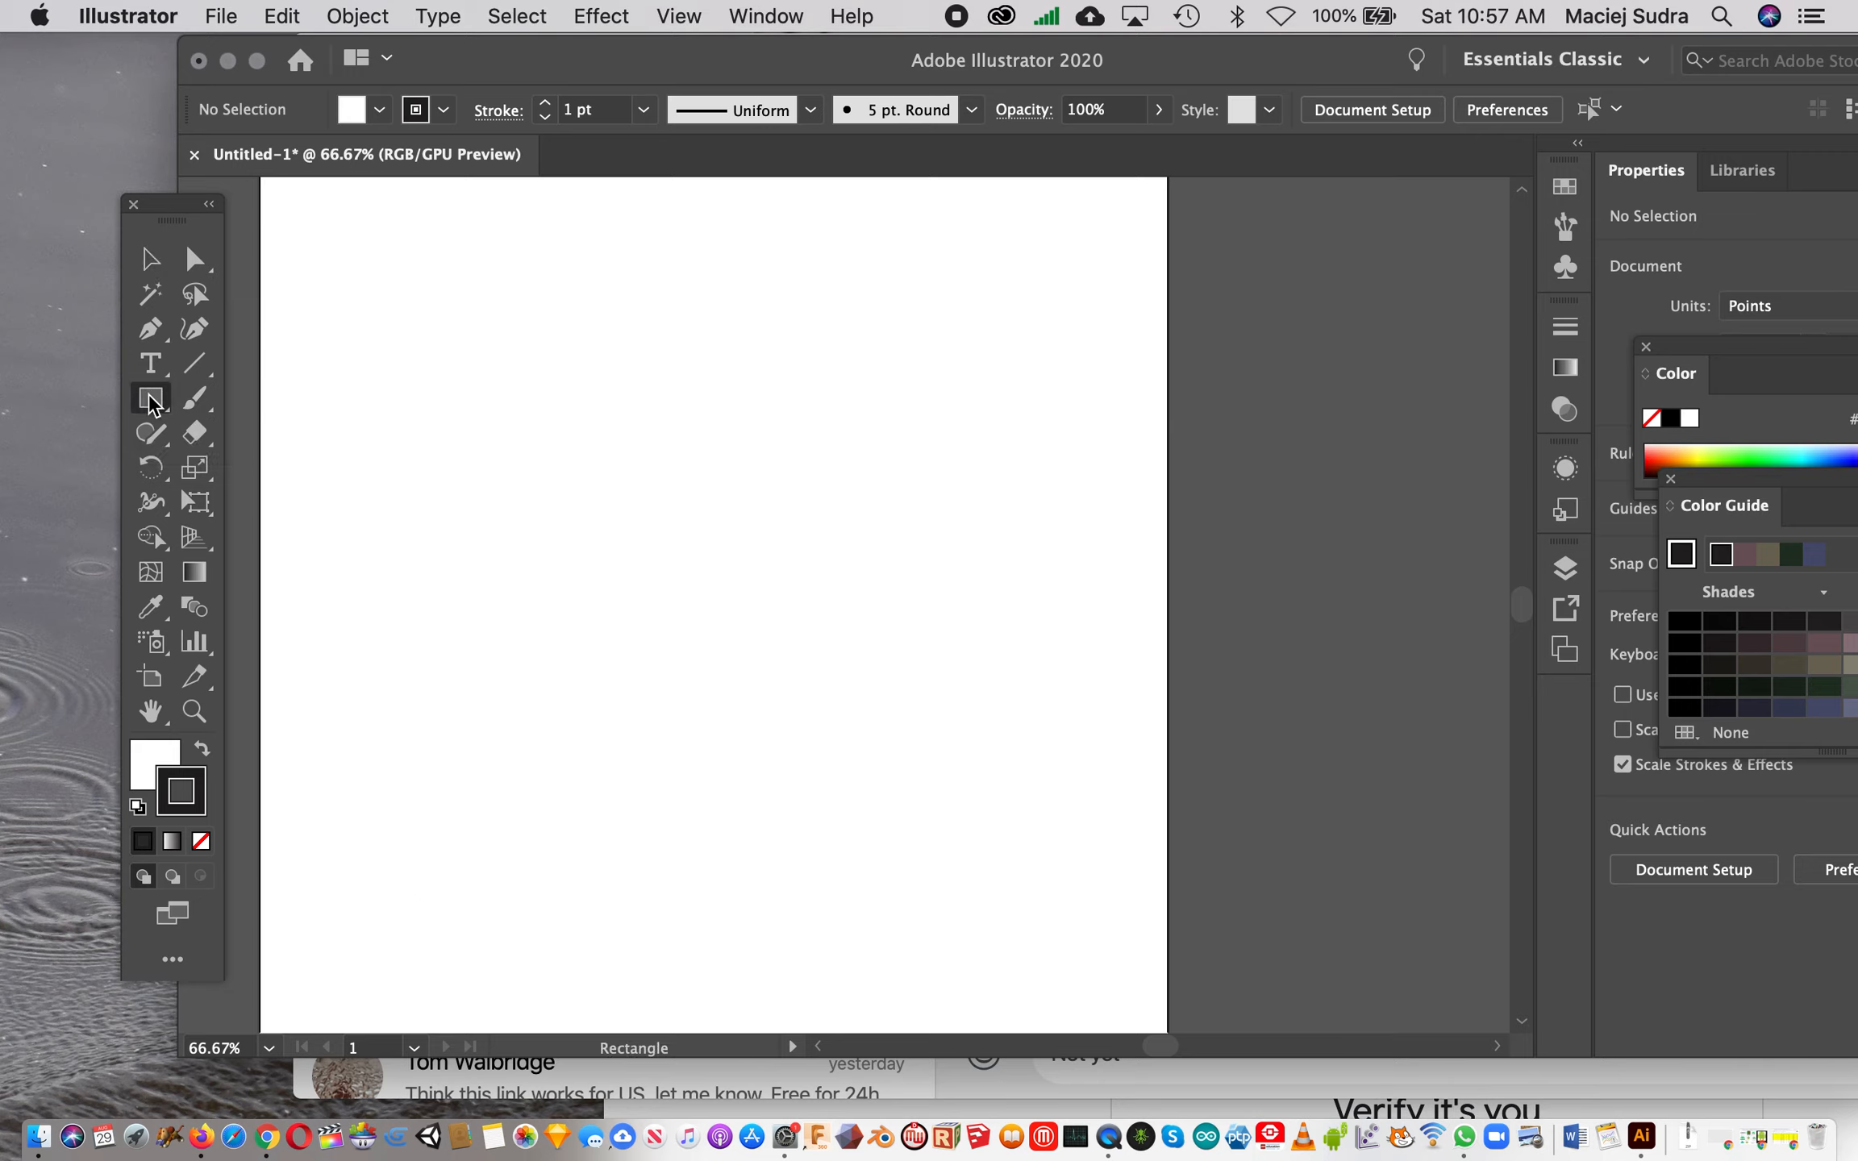
left_click_drag(457, 326, 985, 874)
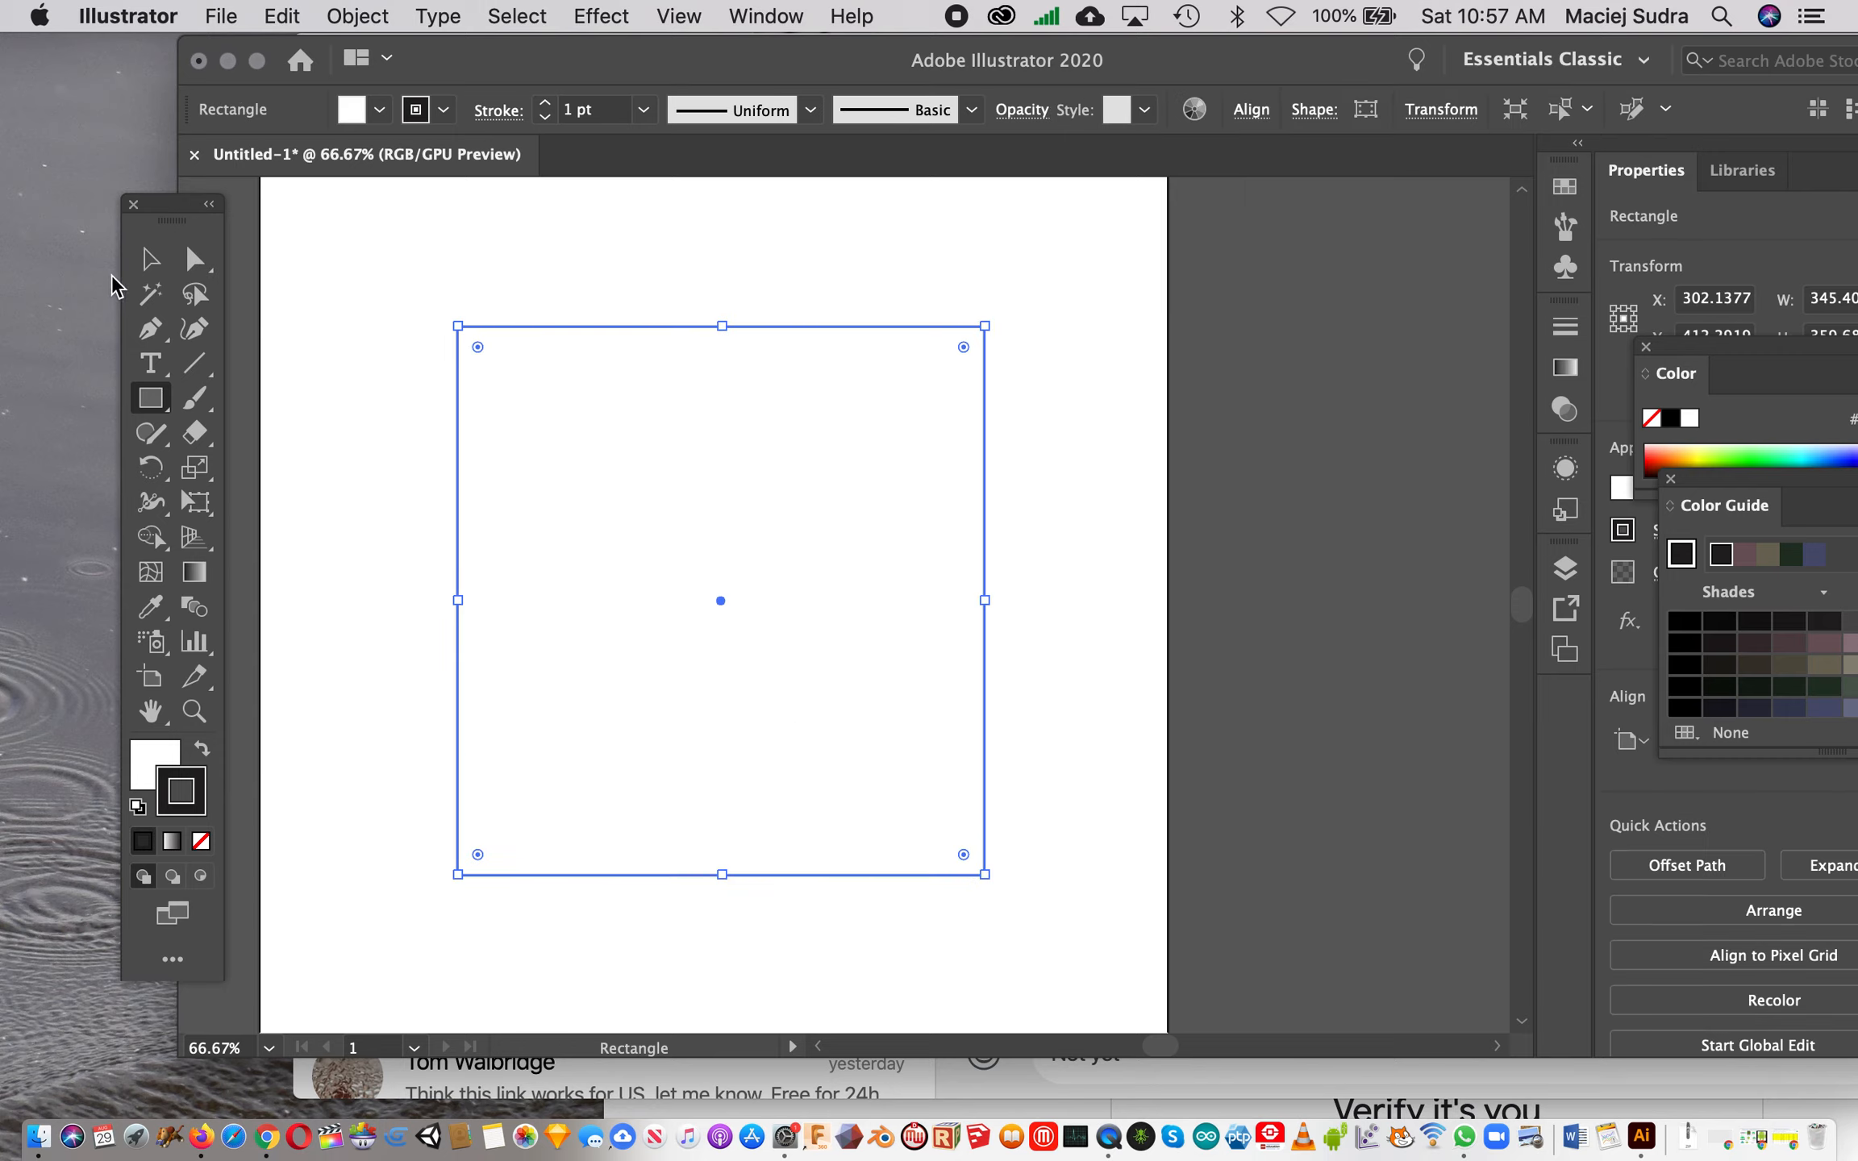
key("v")
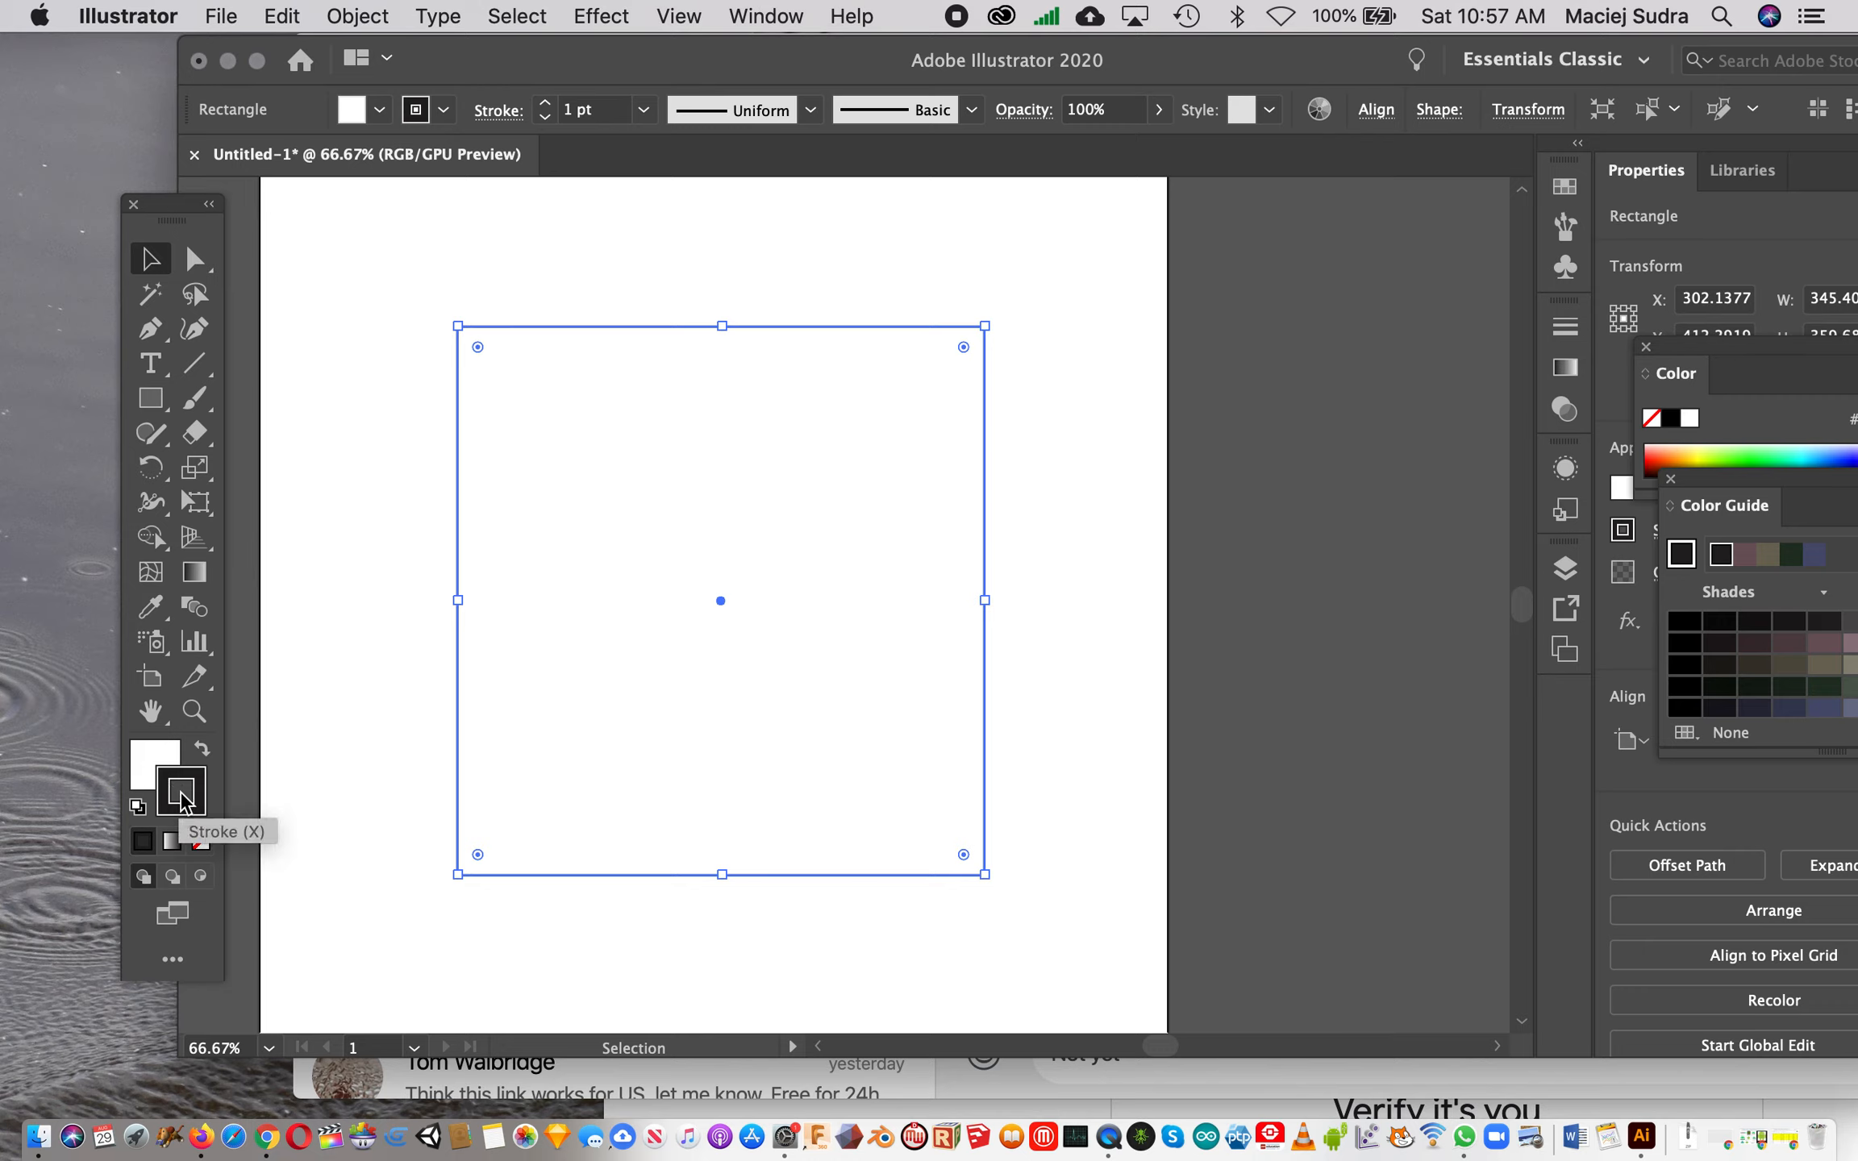
Step: Fill the rectangle with red (FF0000) and deselect it
left_click(145, 761)
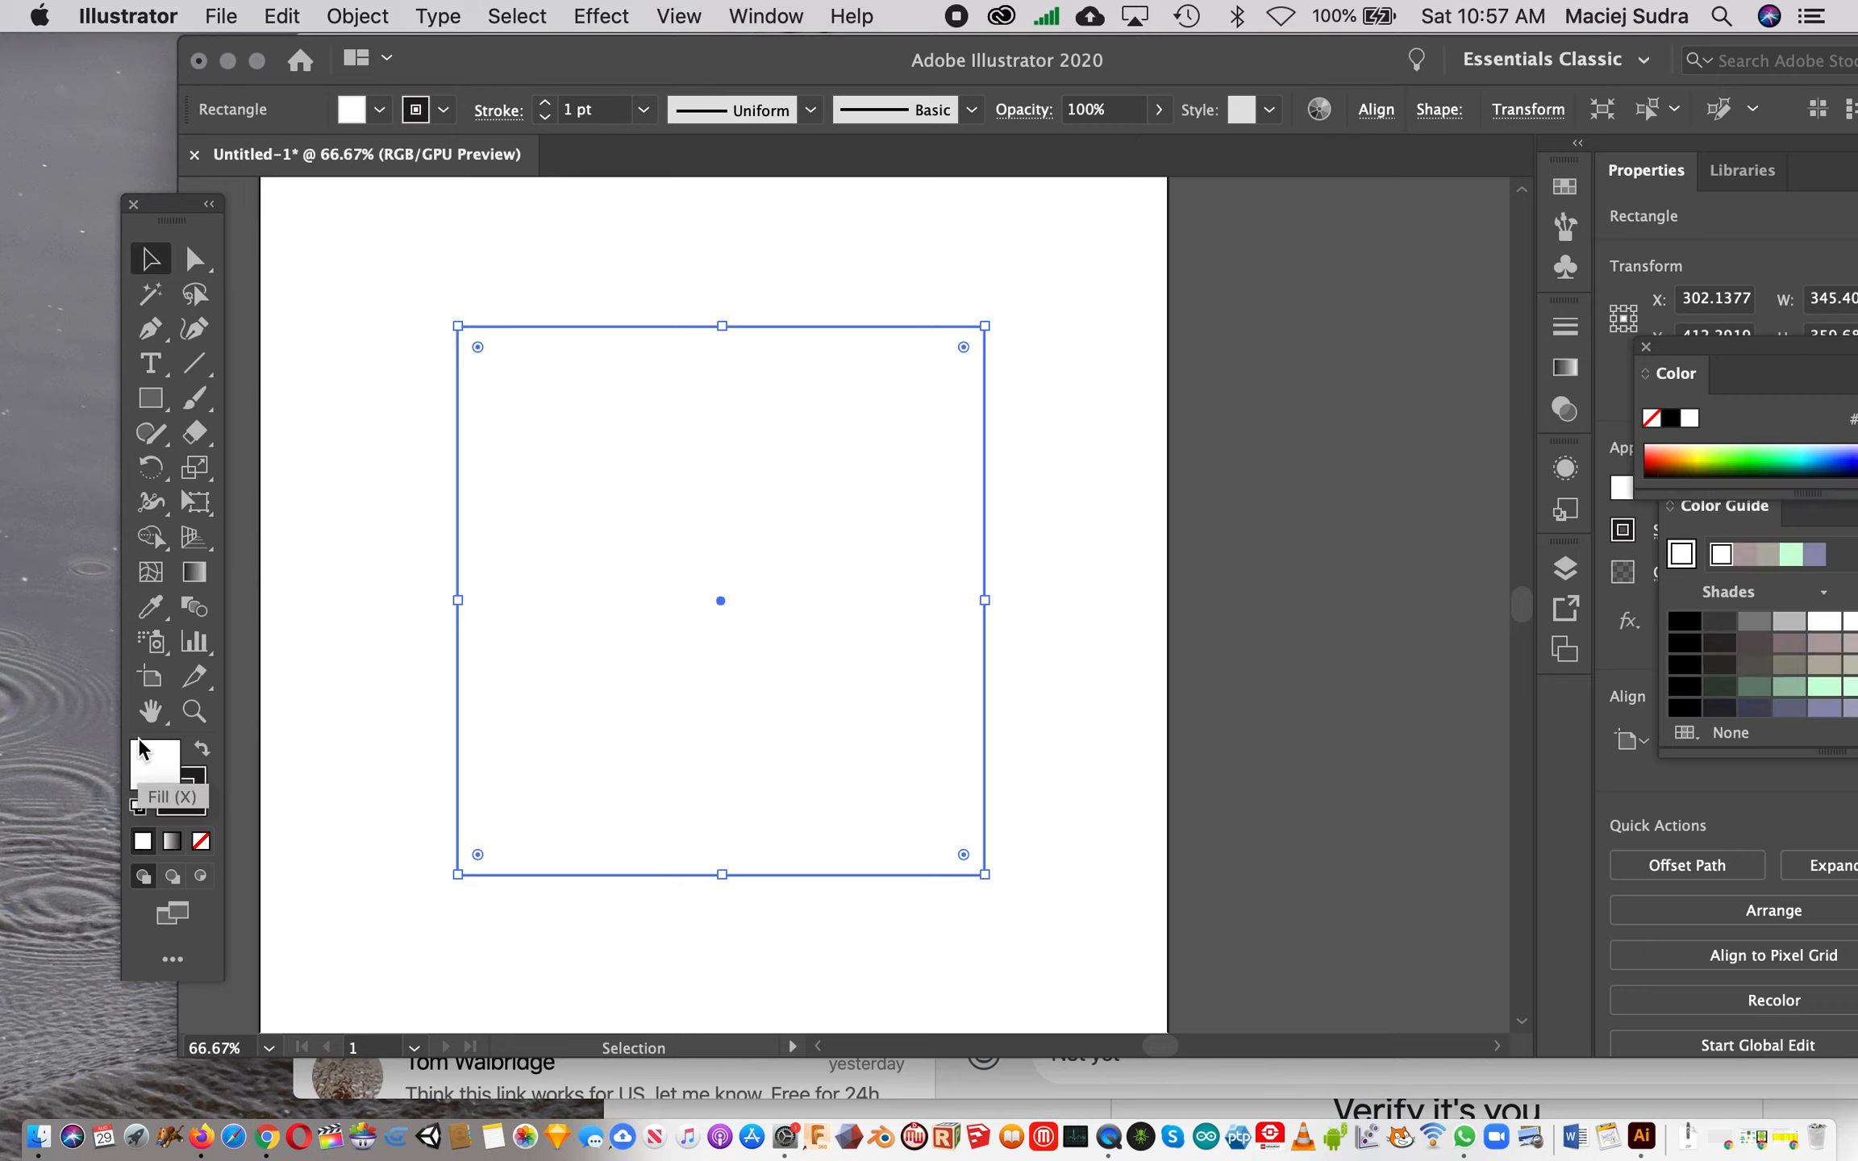
left_click(375, 474)
left_click(485, 345)
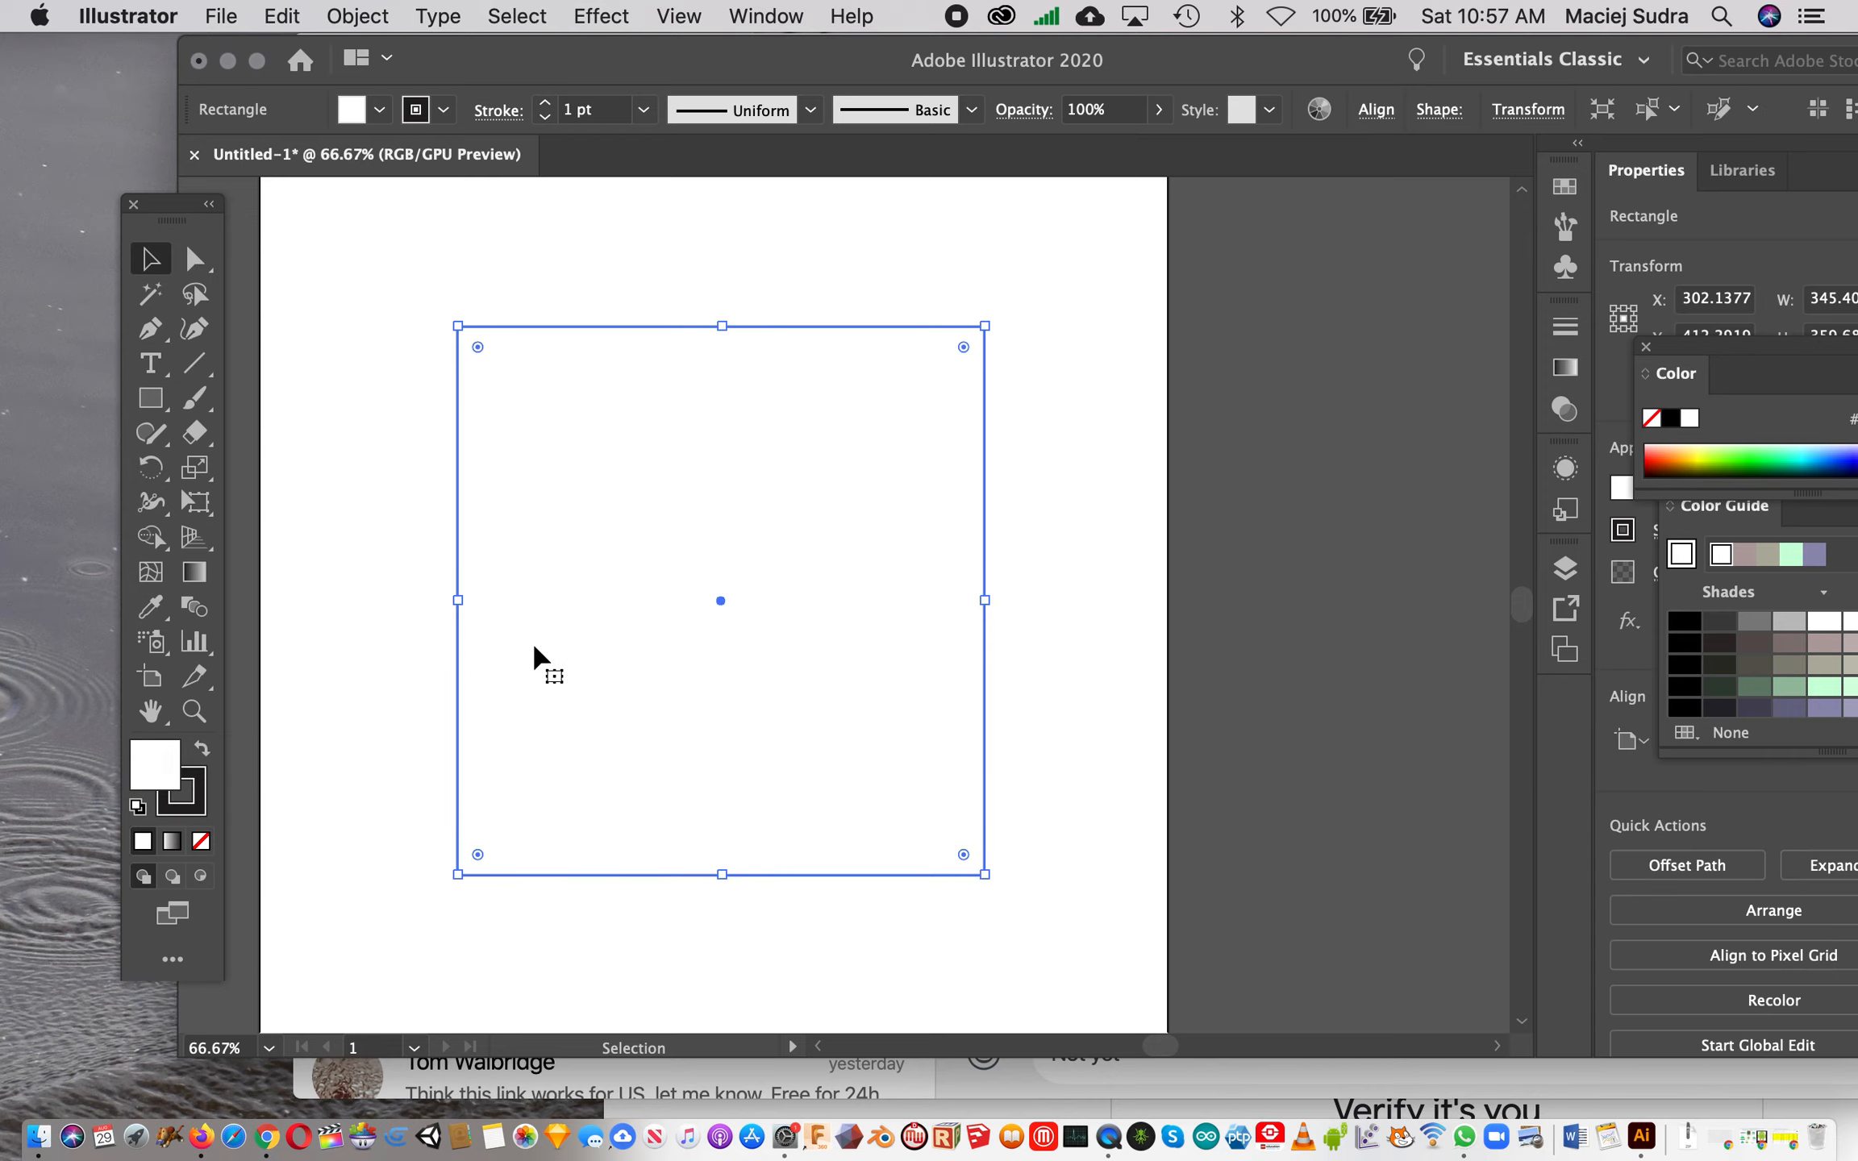
double_click(155, 773)
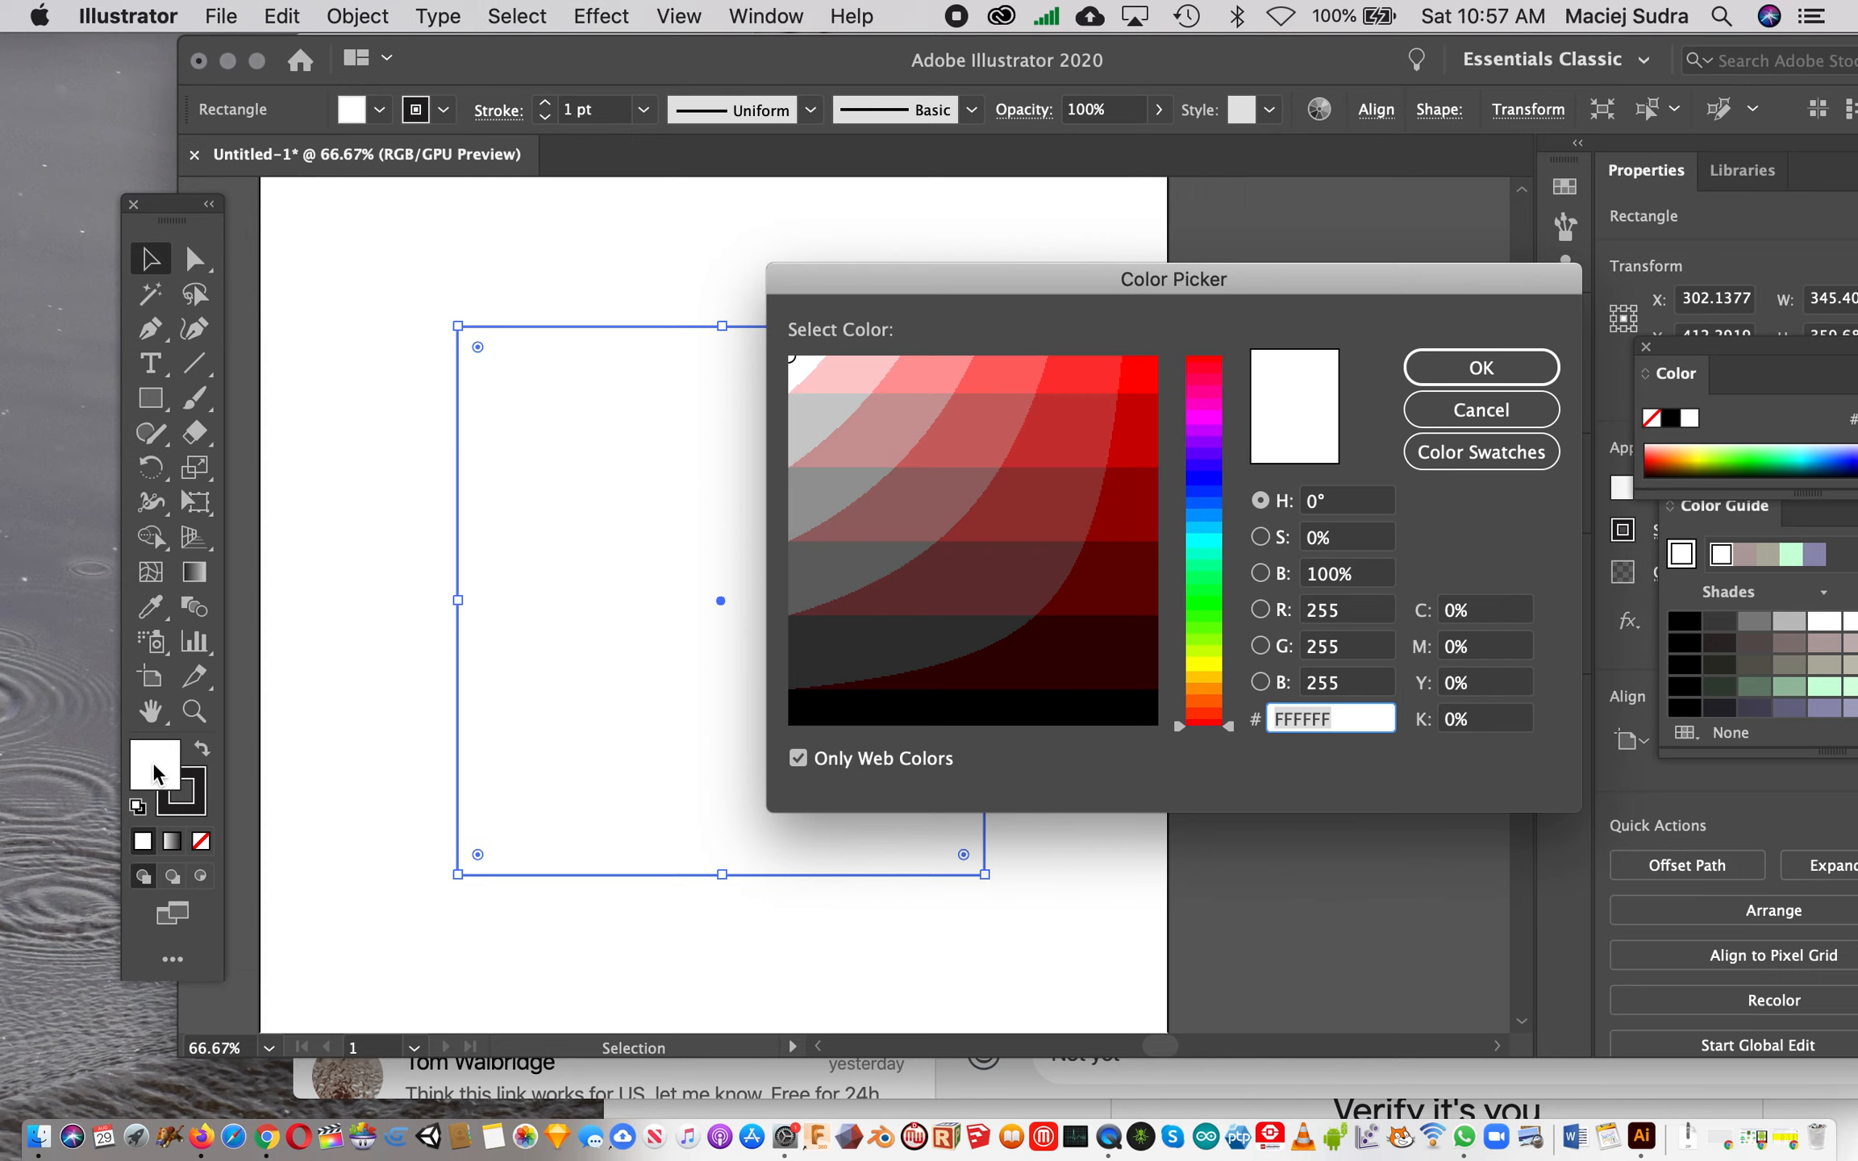
left_click(1149, 361)
left_click(1517, 373)
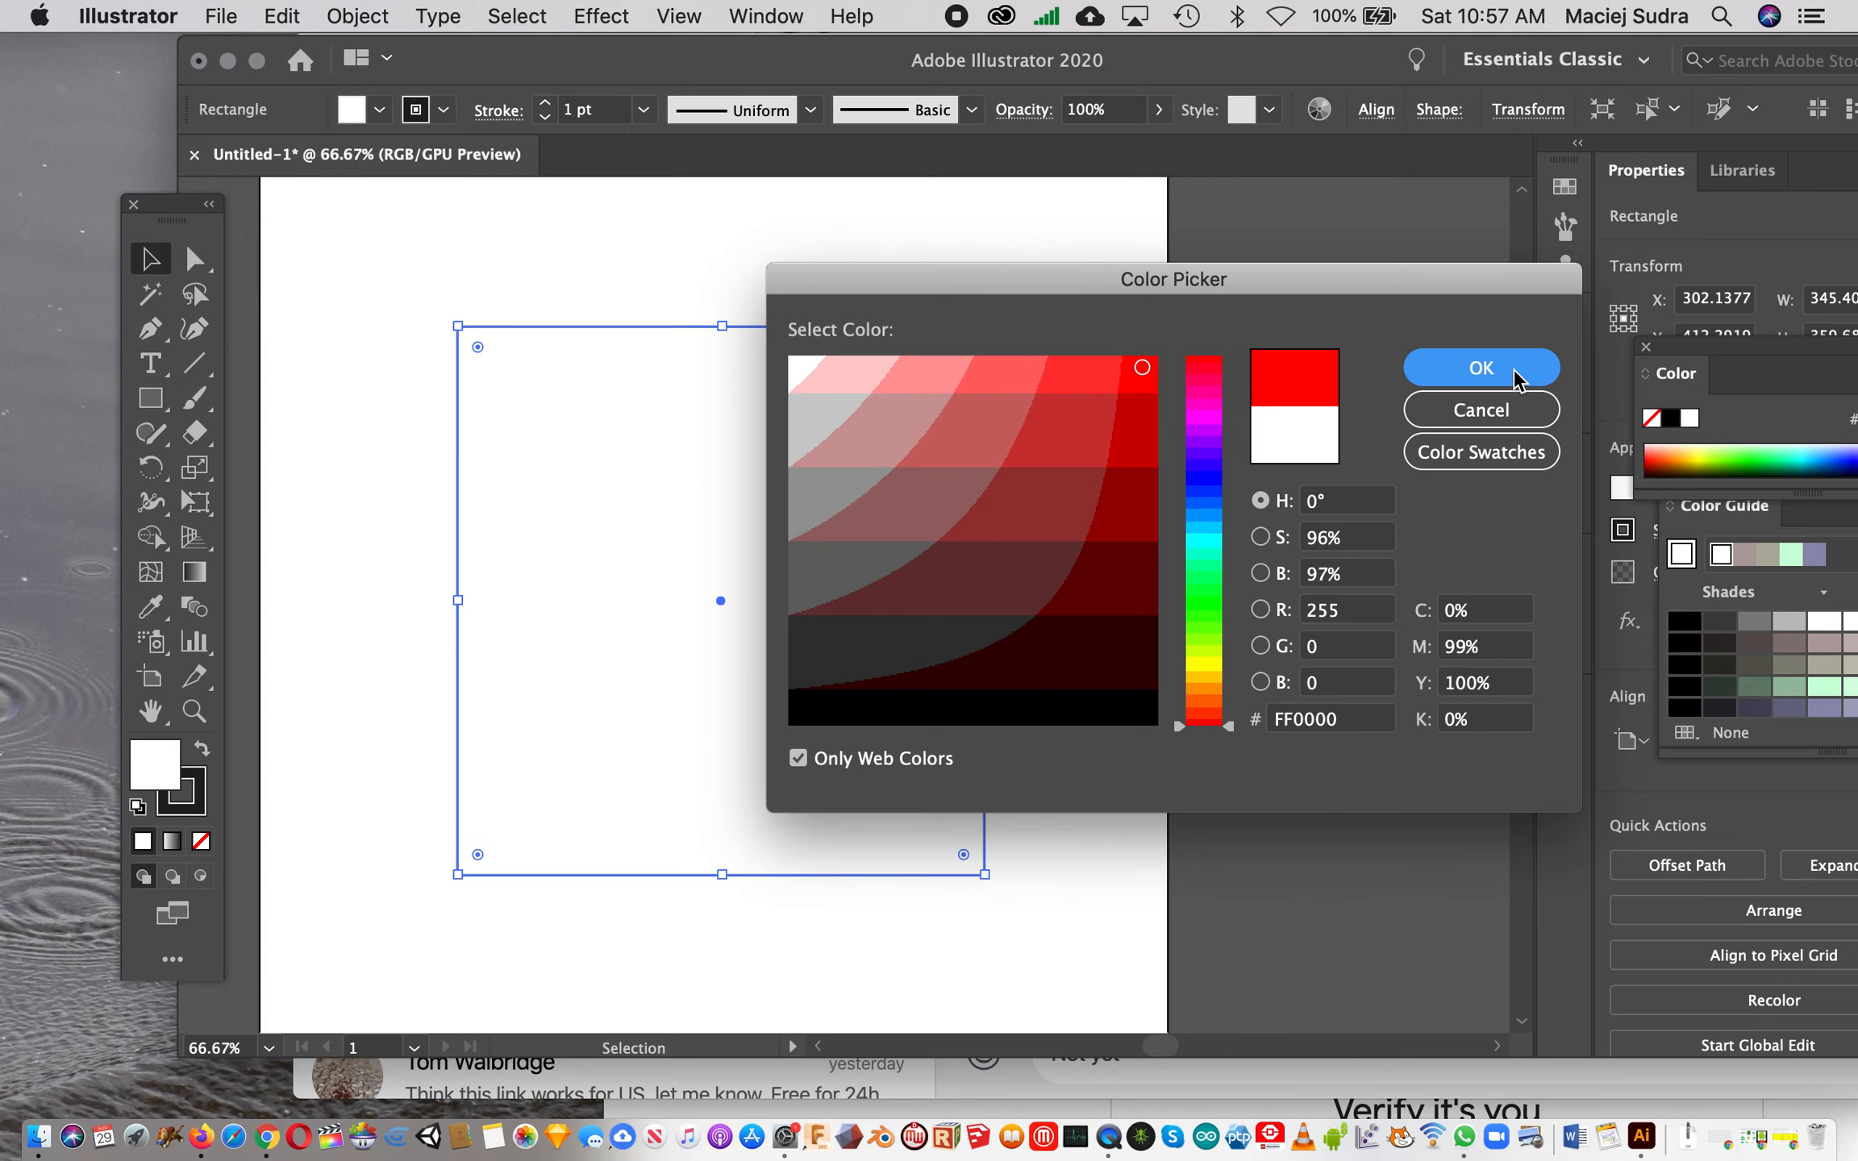
left_click(1009, 300)
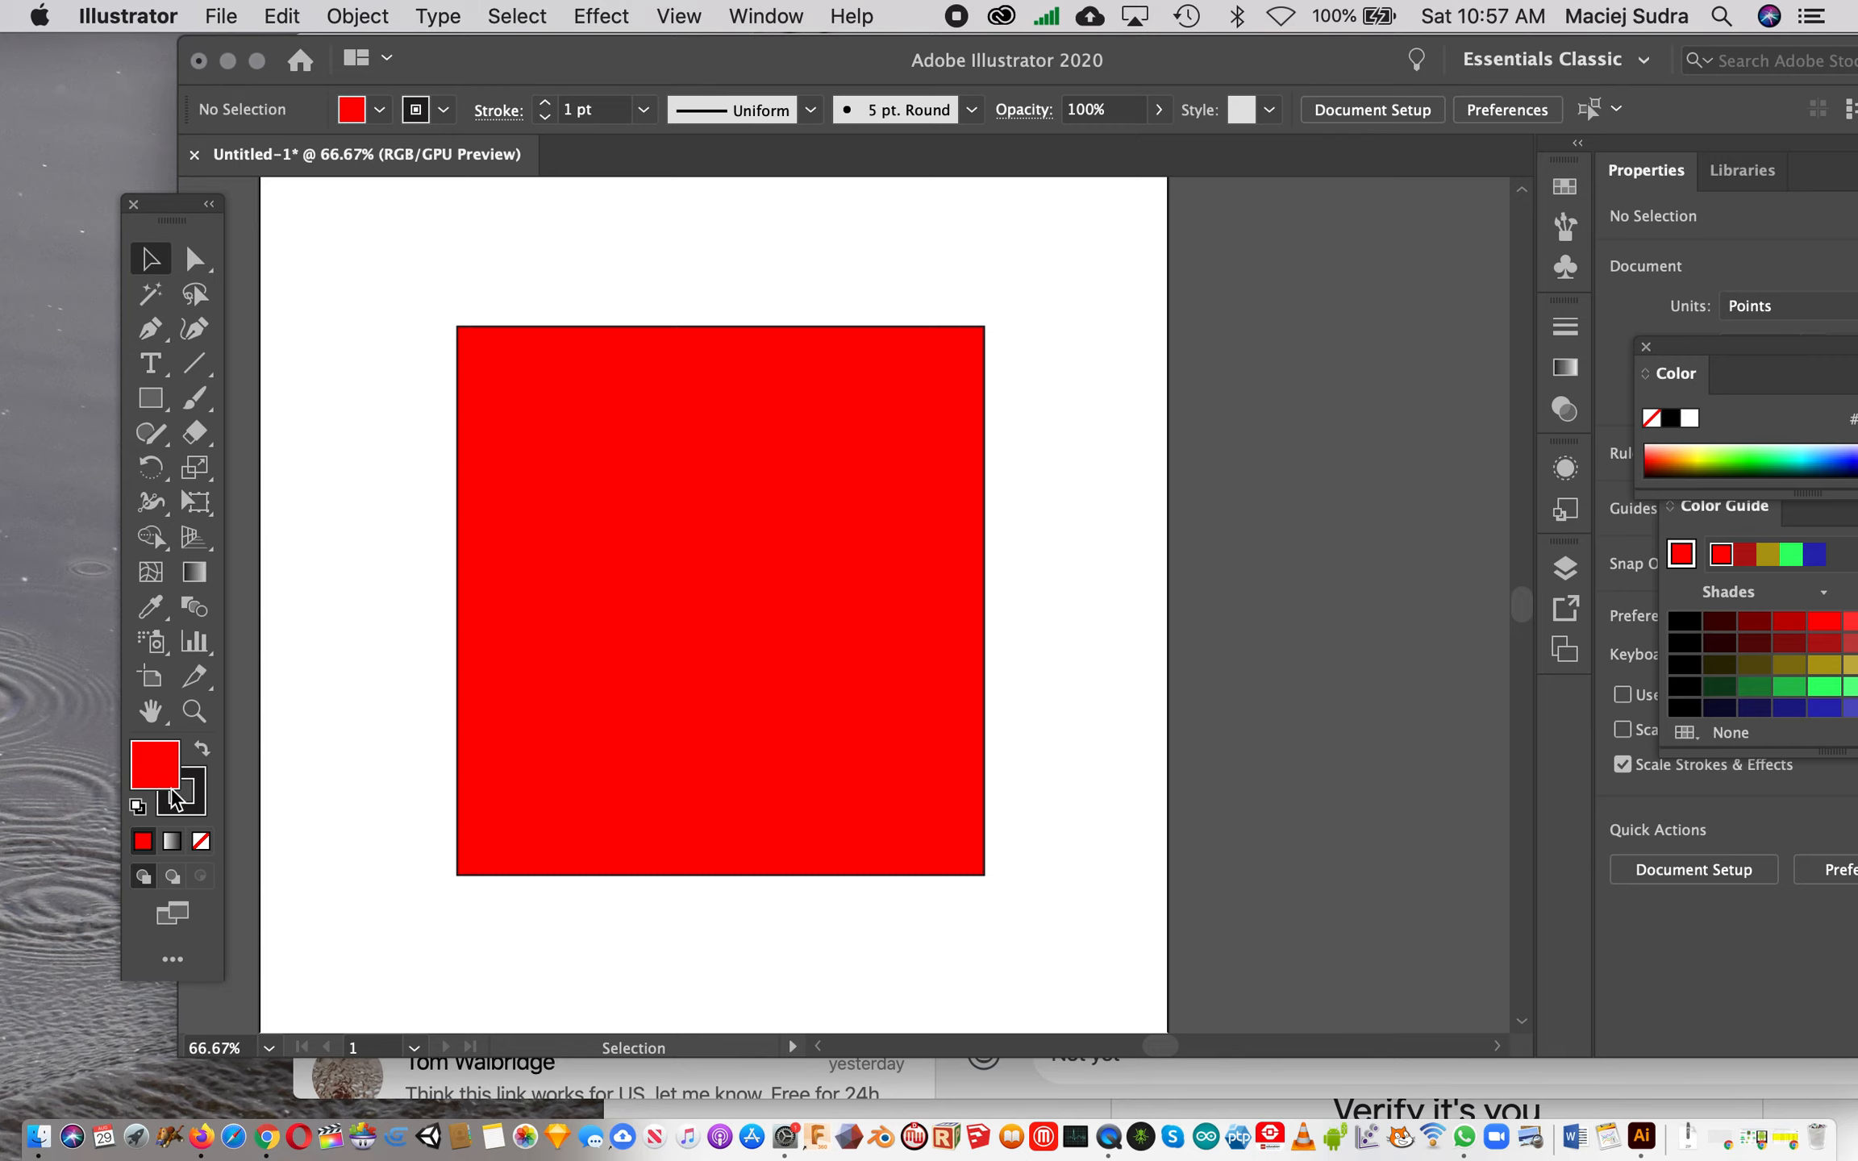
Step: Set the rectangle's fill to None and deselect it
left_click(201, 841)
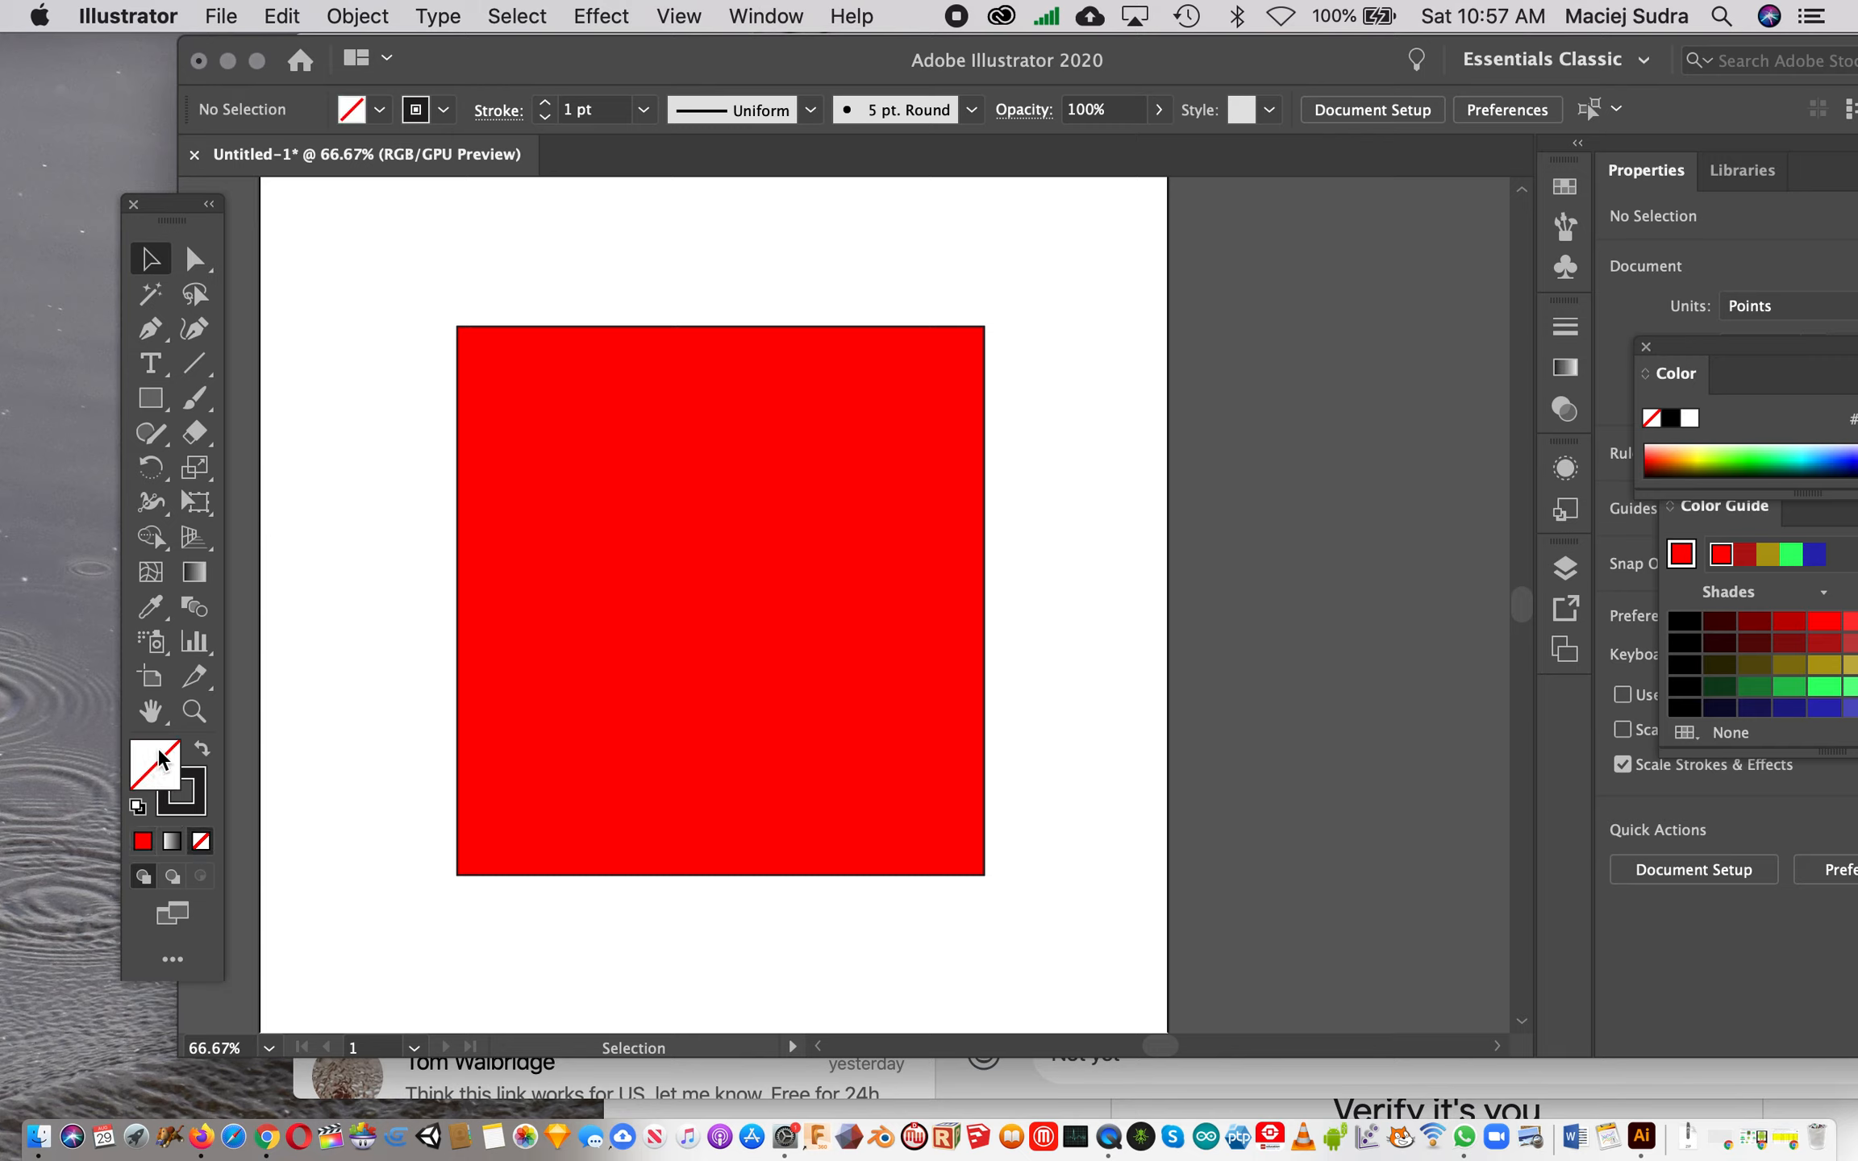
left_click(607, 538)
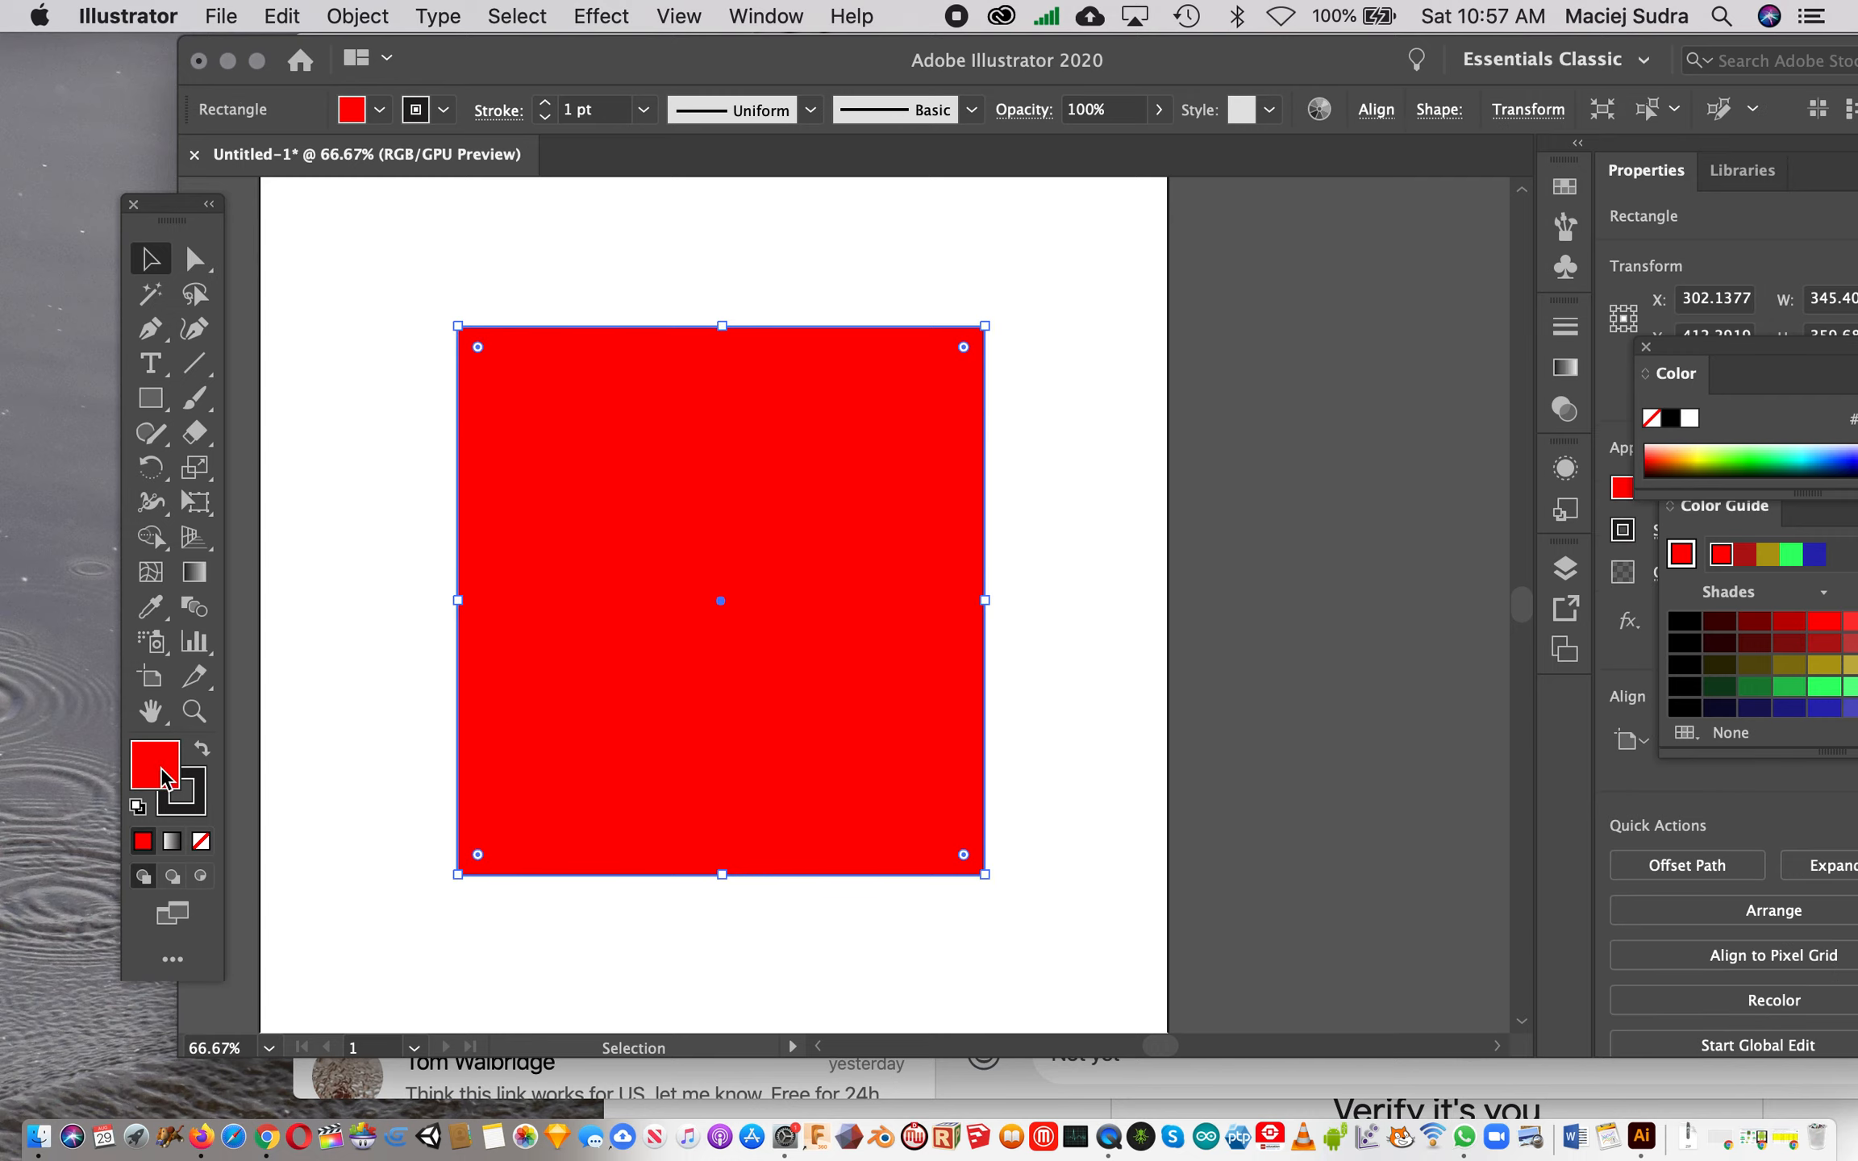
left_click(200, 841)
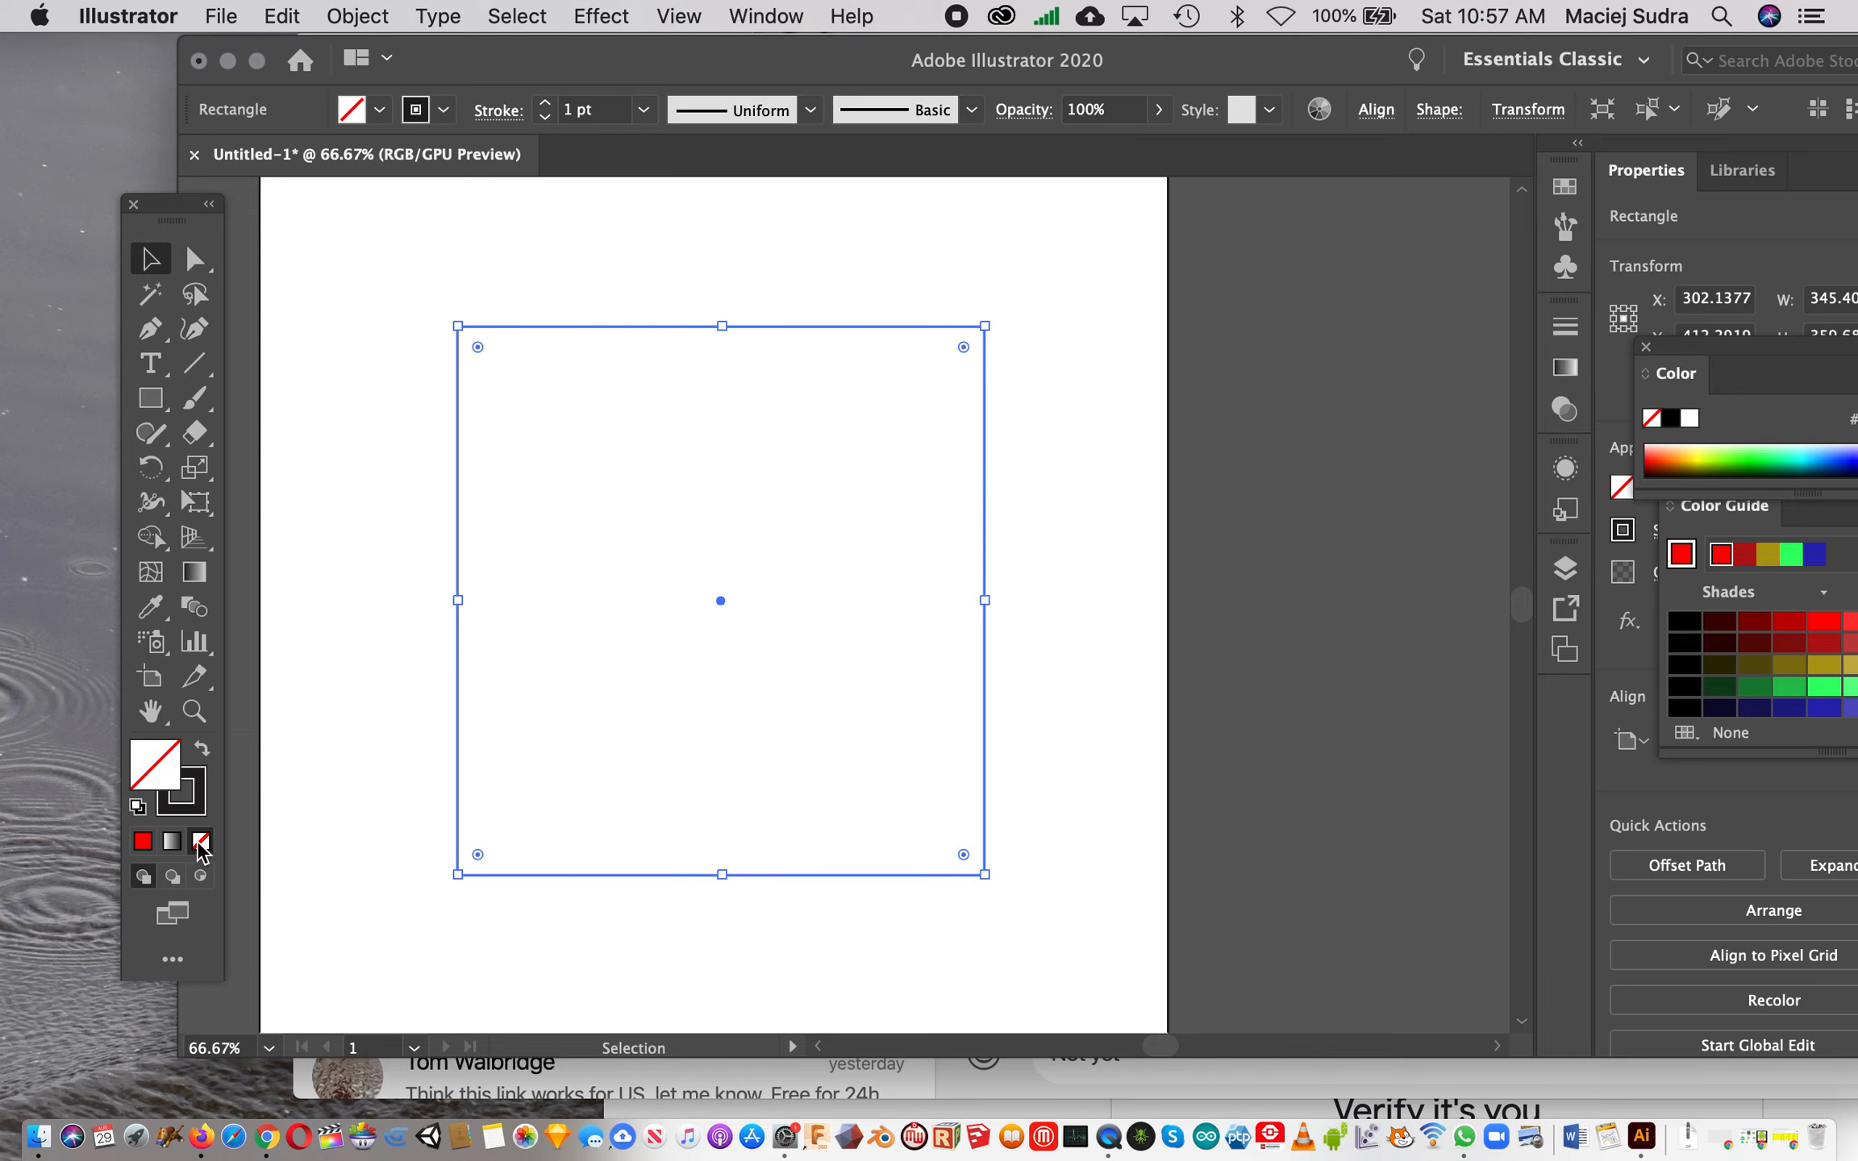
left_click(332, 742)
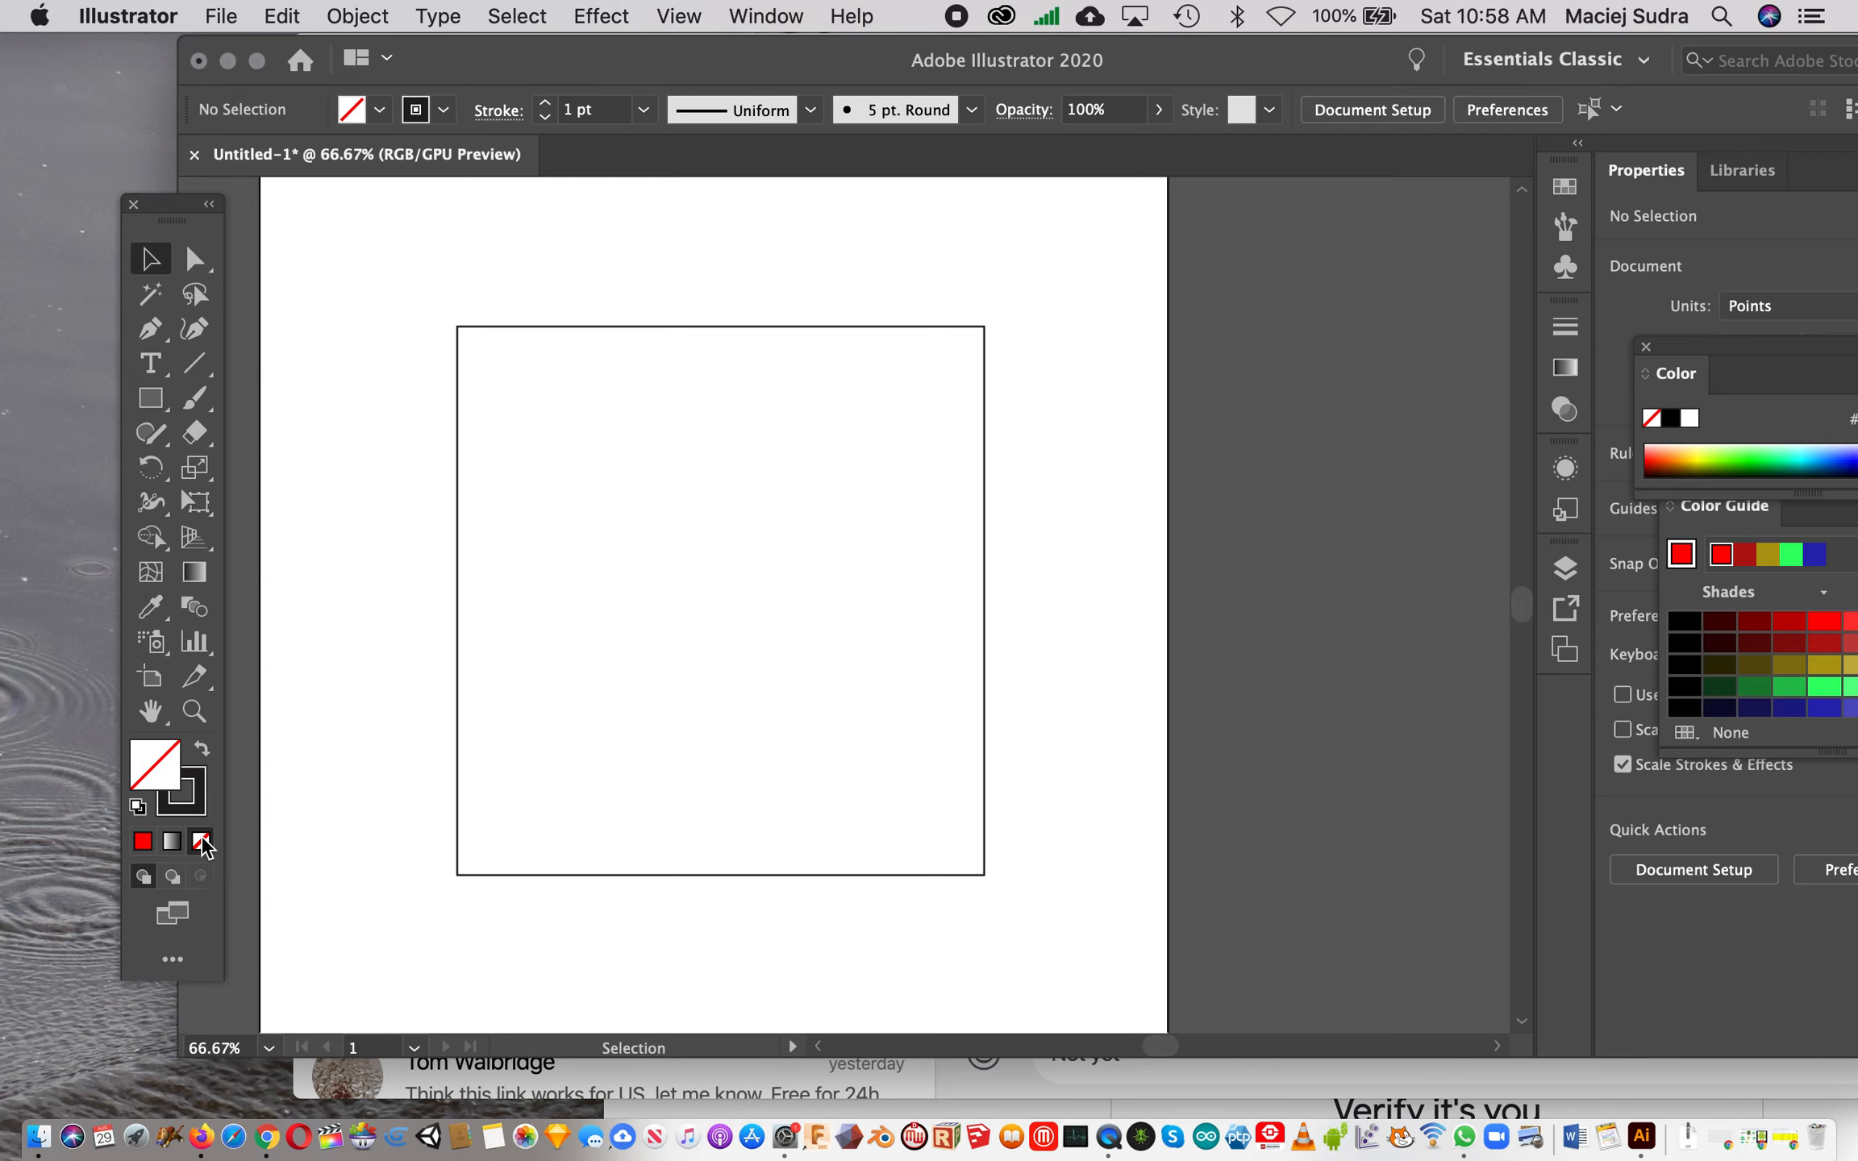
Step: Set the active fill colour to black (000000) with nothing selected
double_click(166, 781)
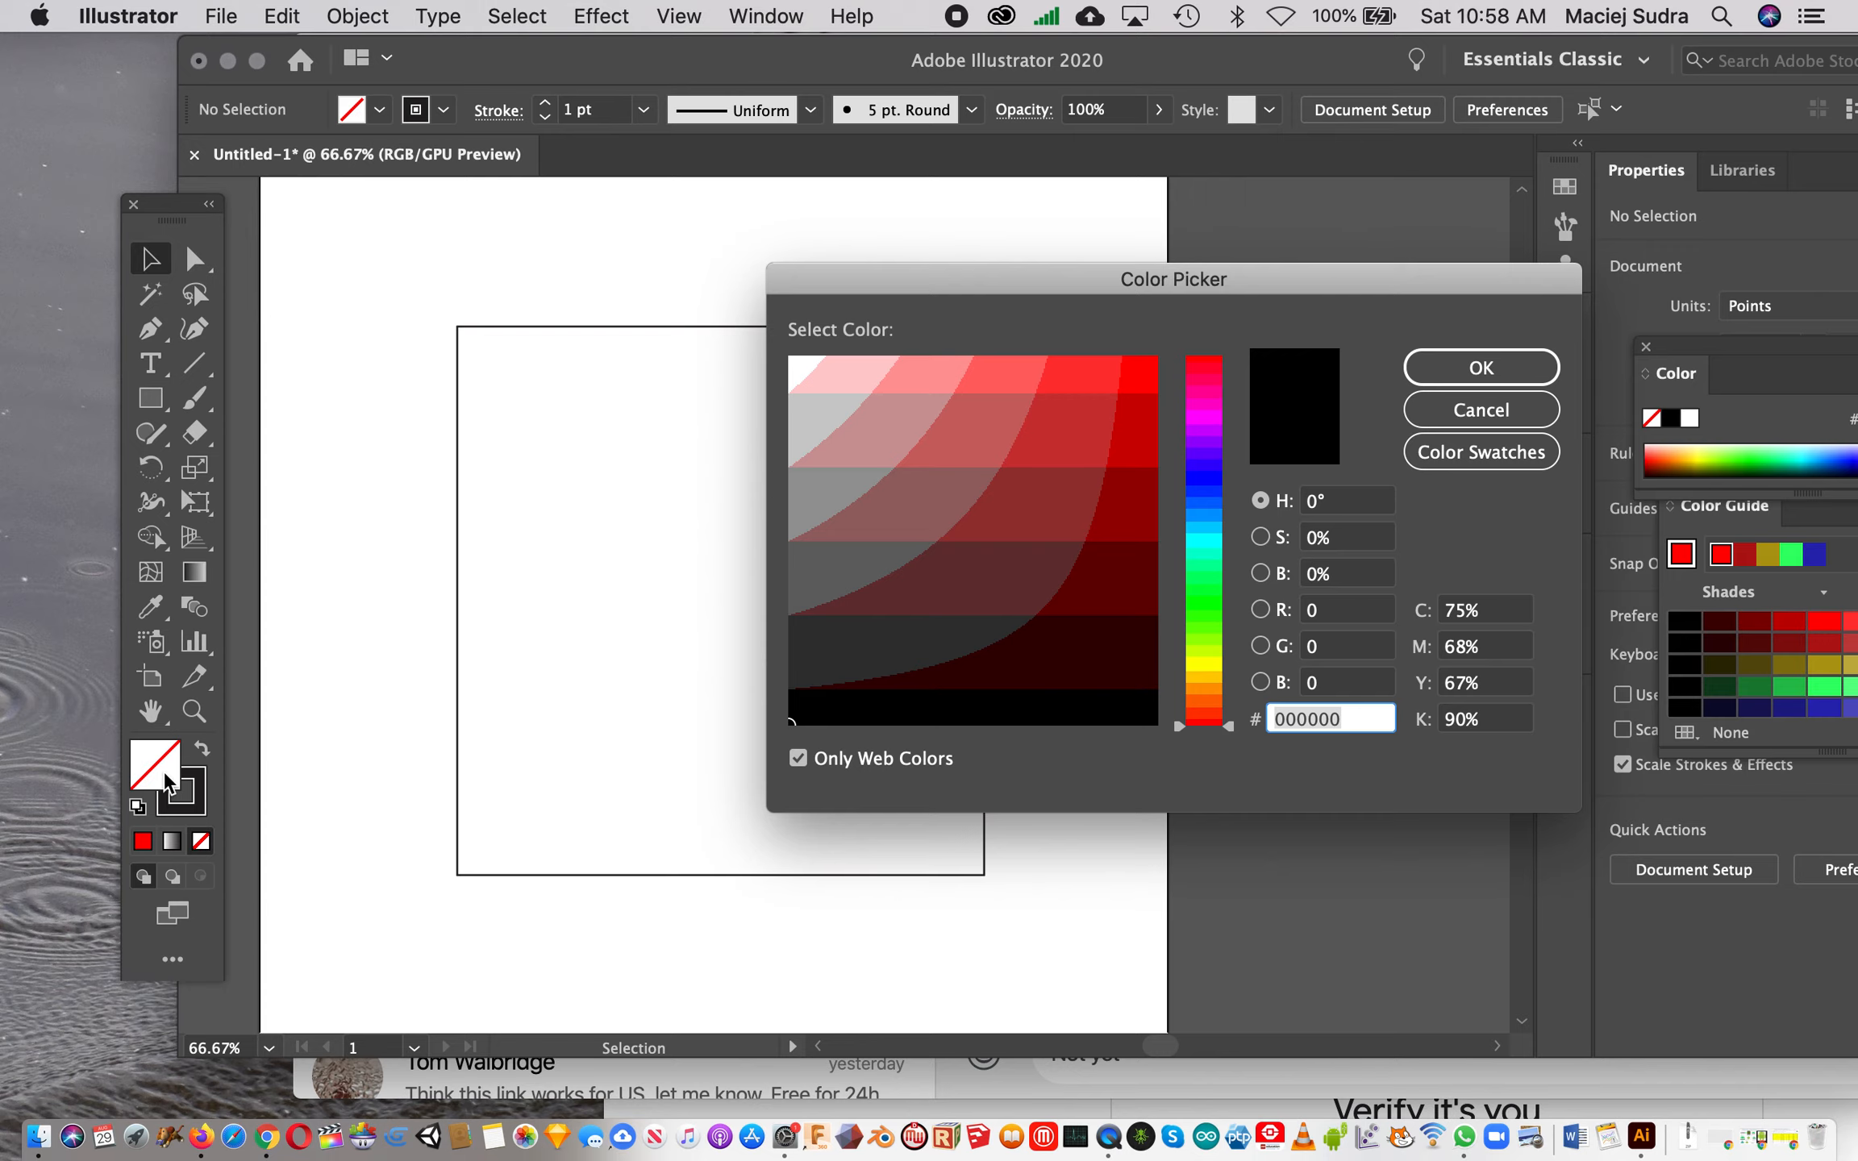
left_click(805, 721)
left_click(1472, 369)
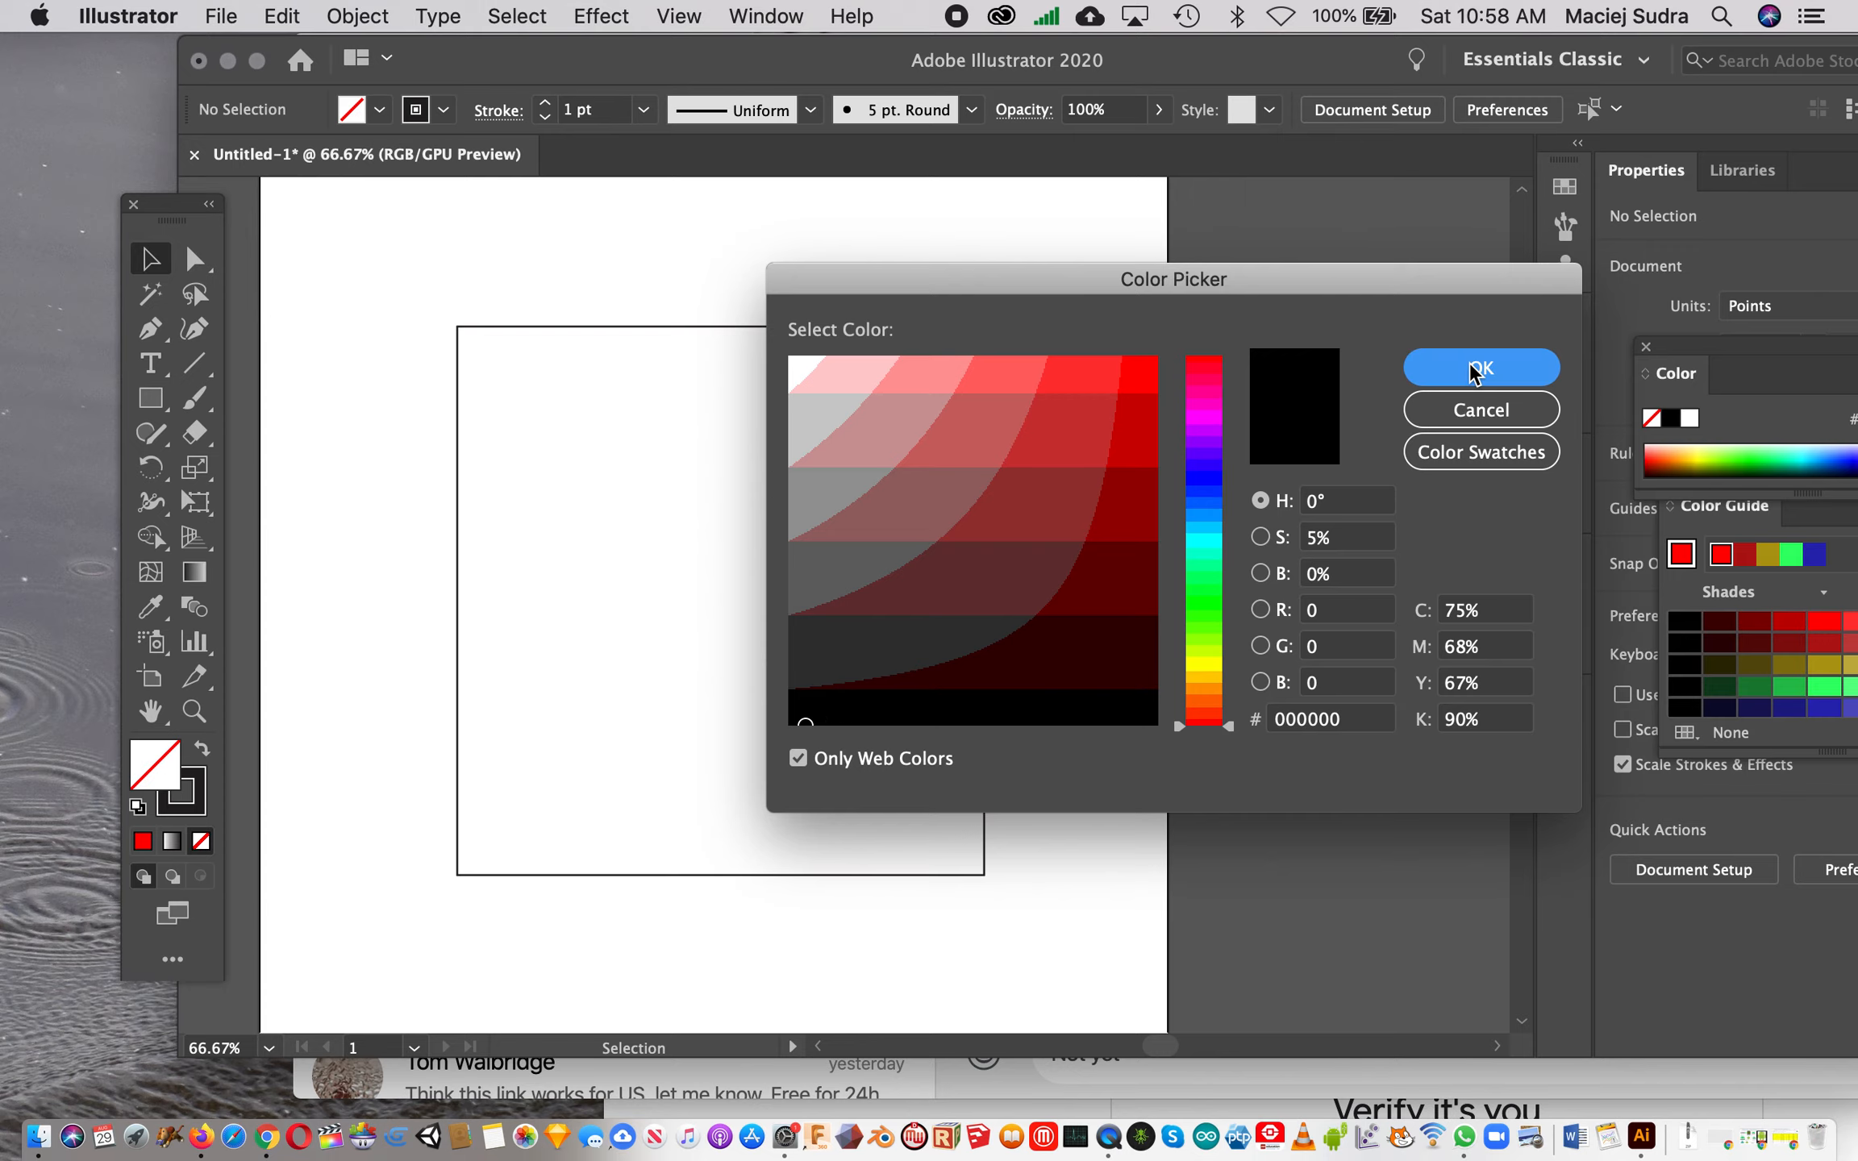
Step: Try to fill the rectangle with black (000000) and deselect it
left_click(759, 327)
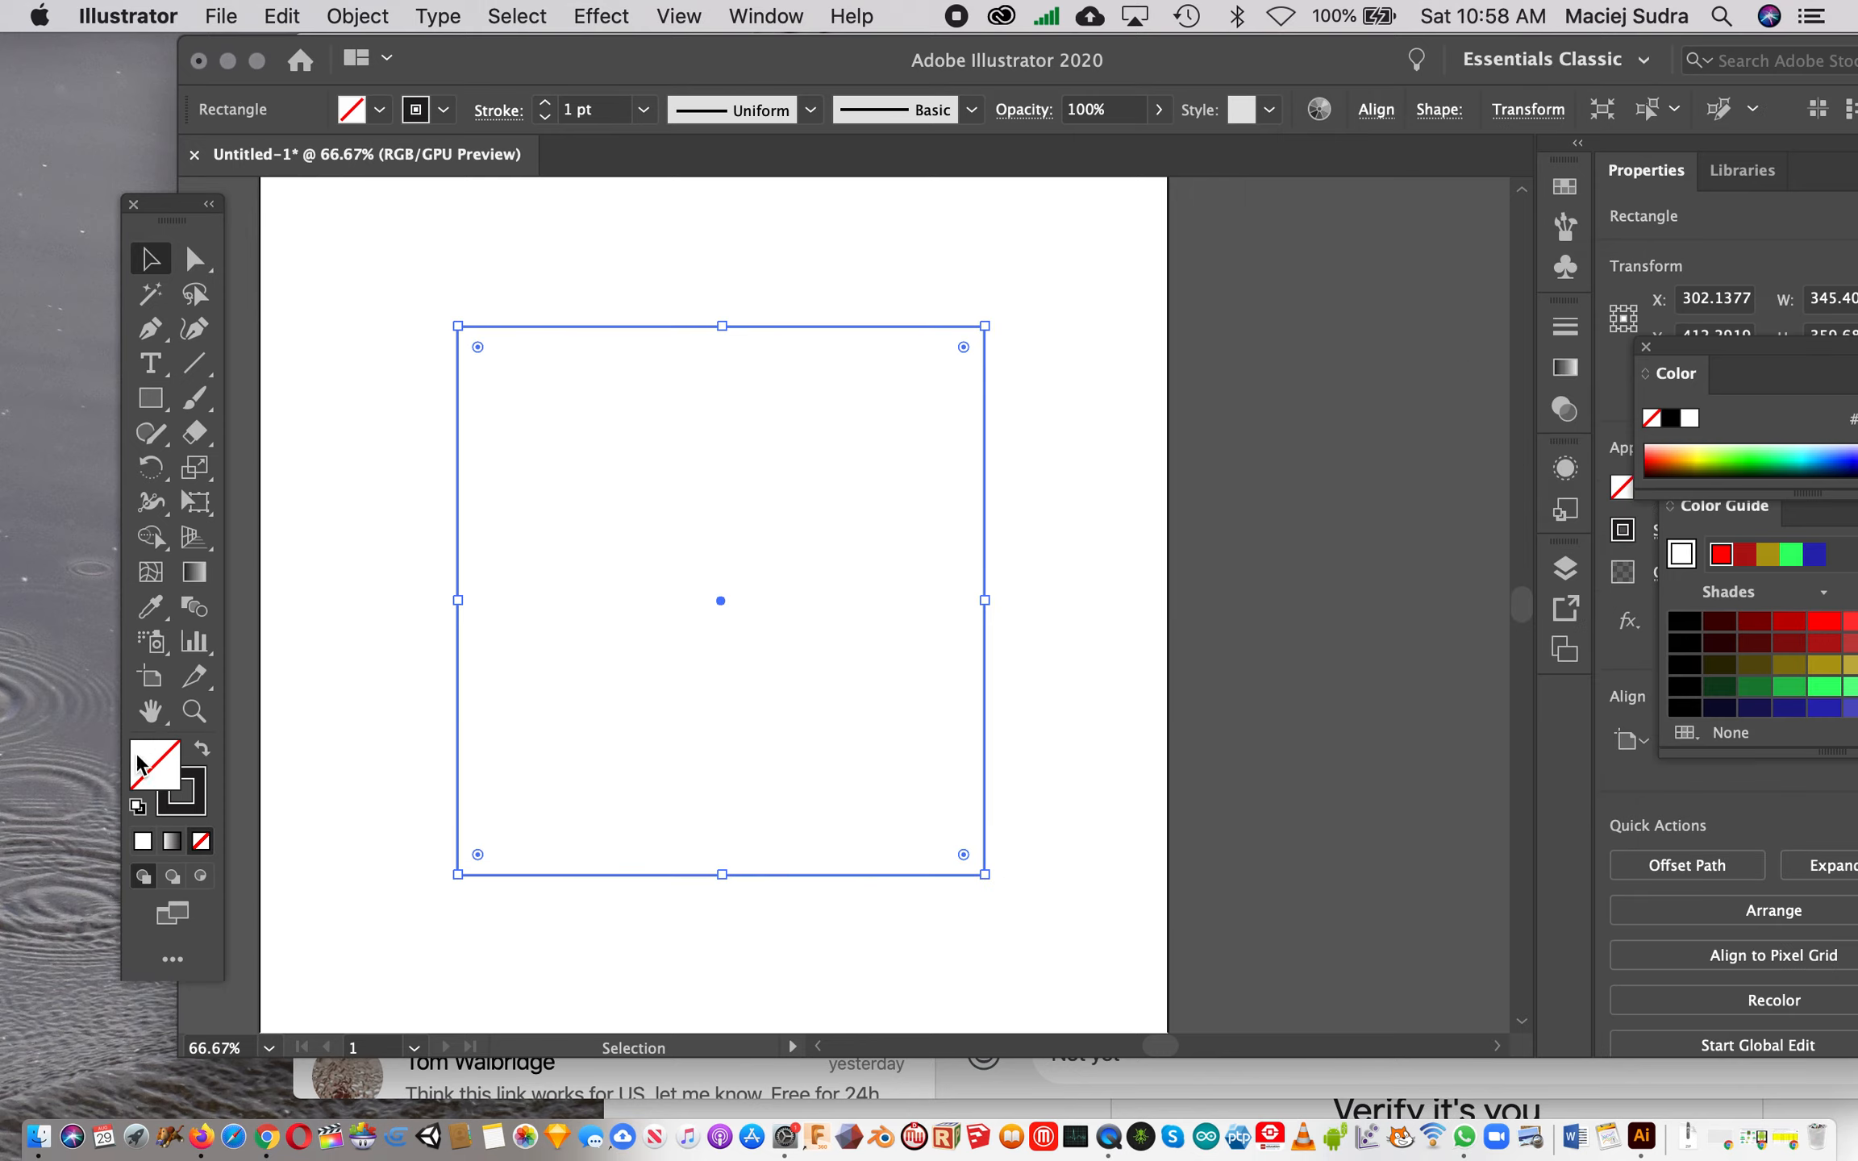
double_click(148, 776)
left_click(802, 720)
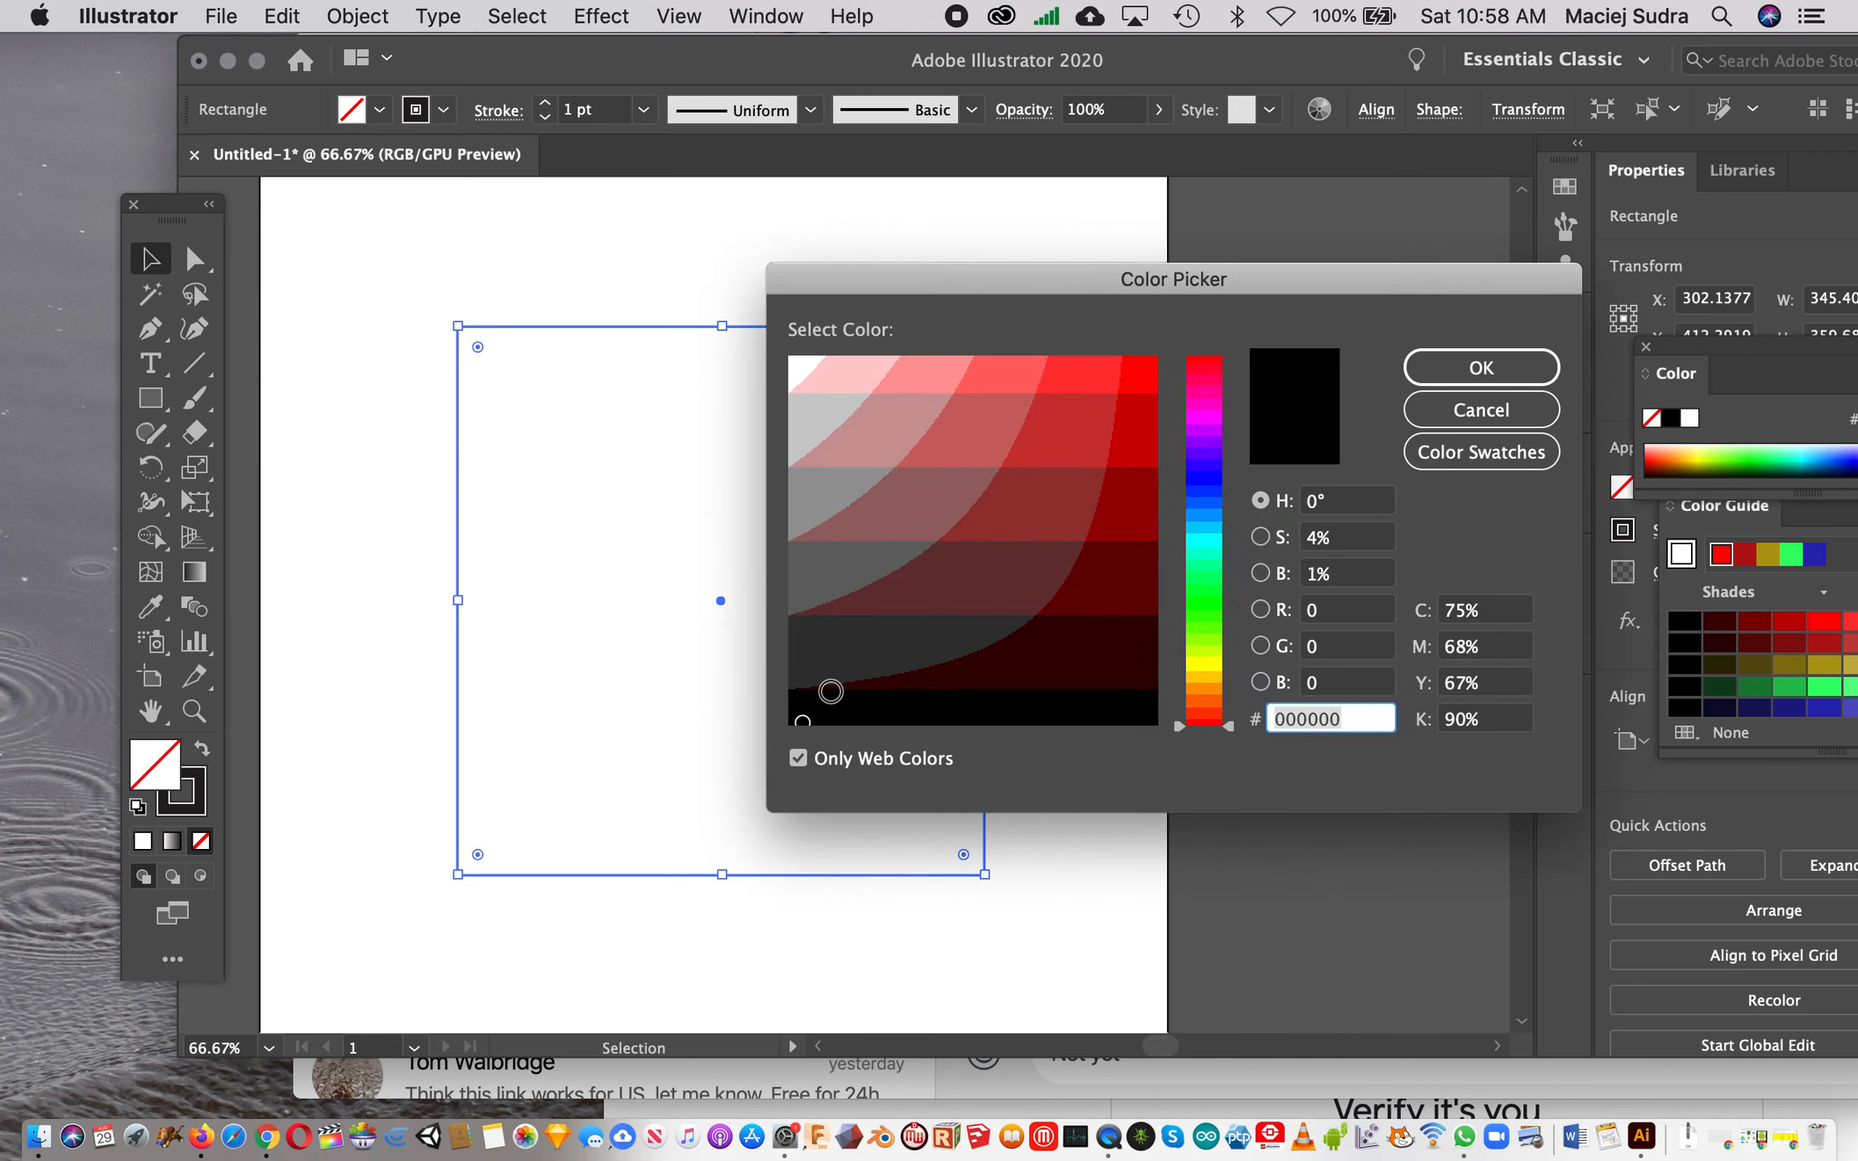
left_click(1506, 376)
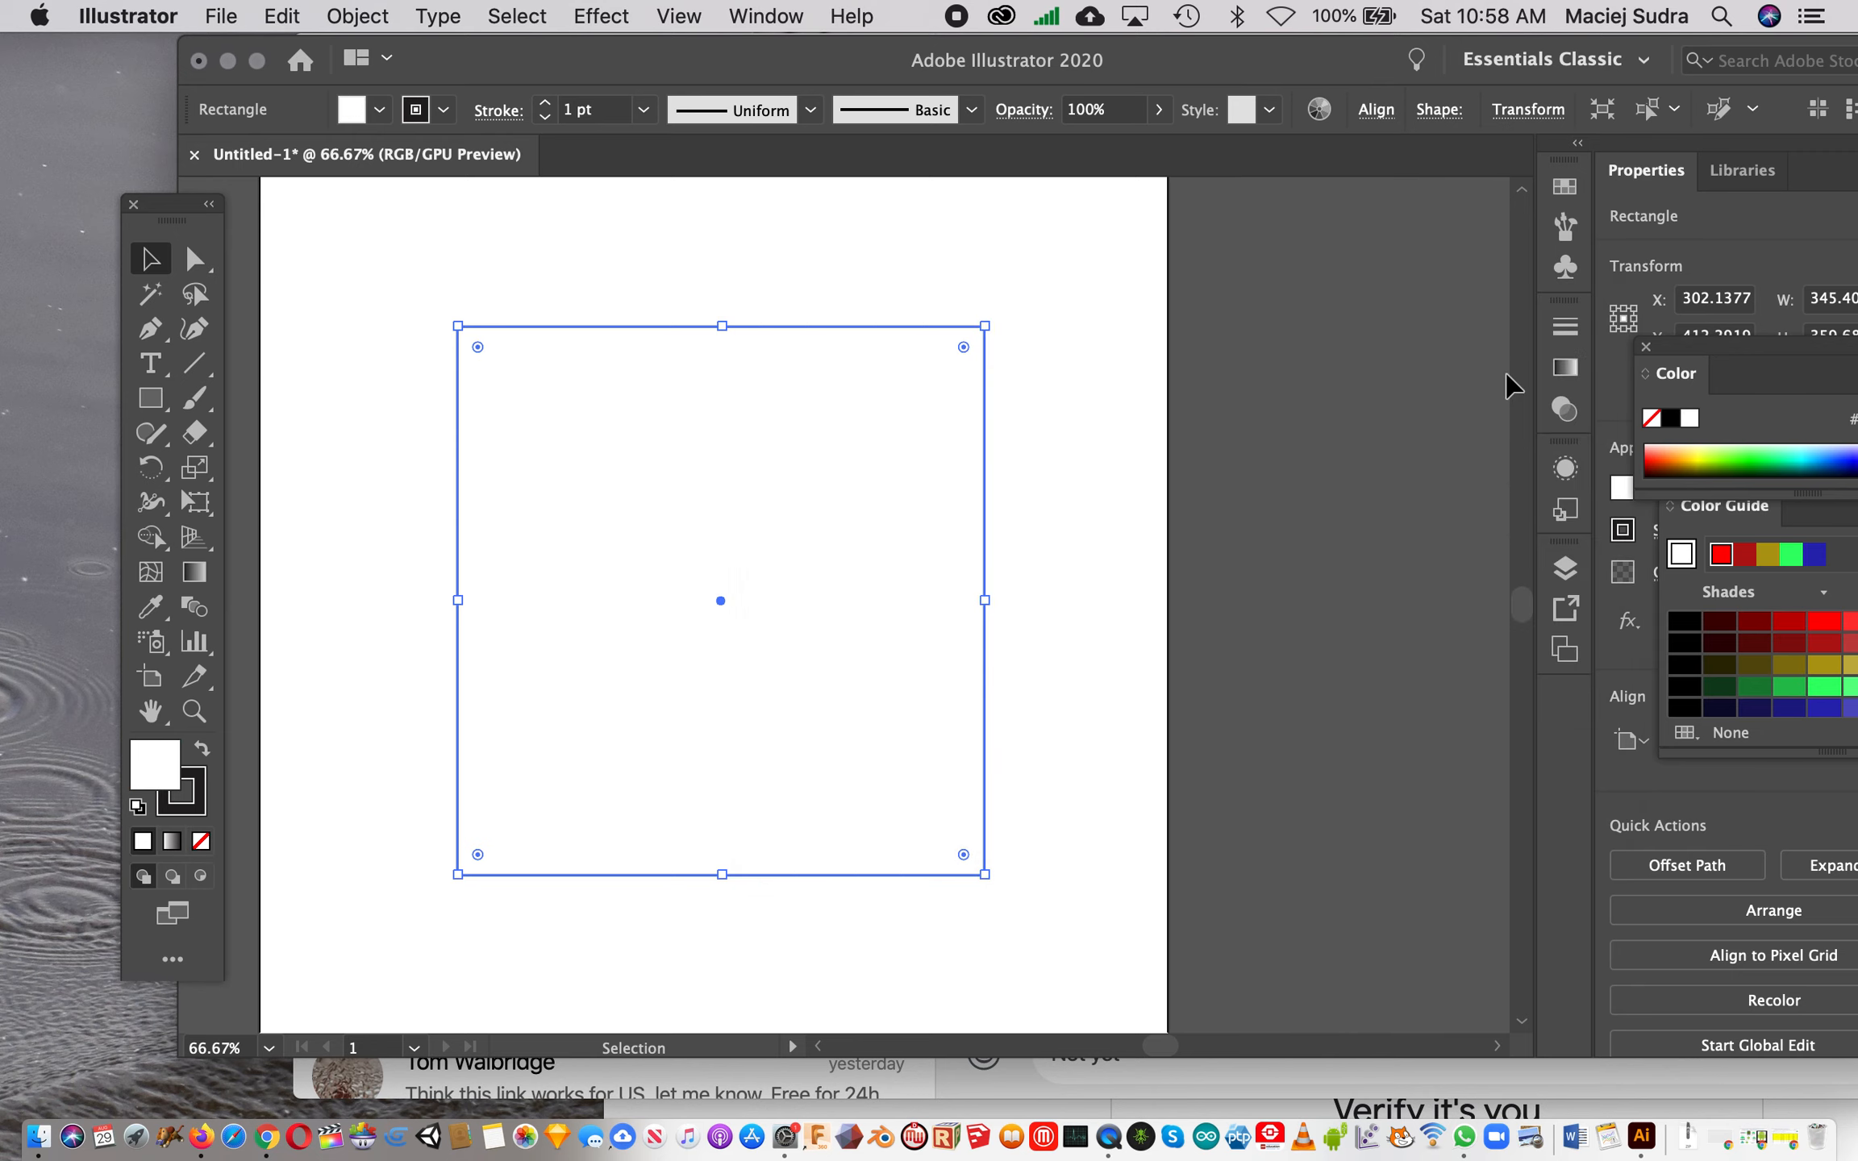
left_click(1033, 386)
Step: Select the rectangle again, fill it with black (000000) and deselect it
left_click(903, 327)
double_click(155, 764)
left_click(1132, 715)
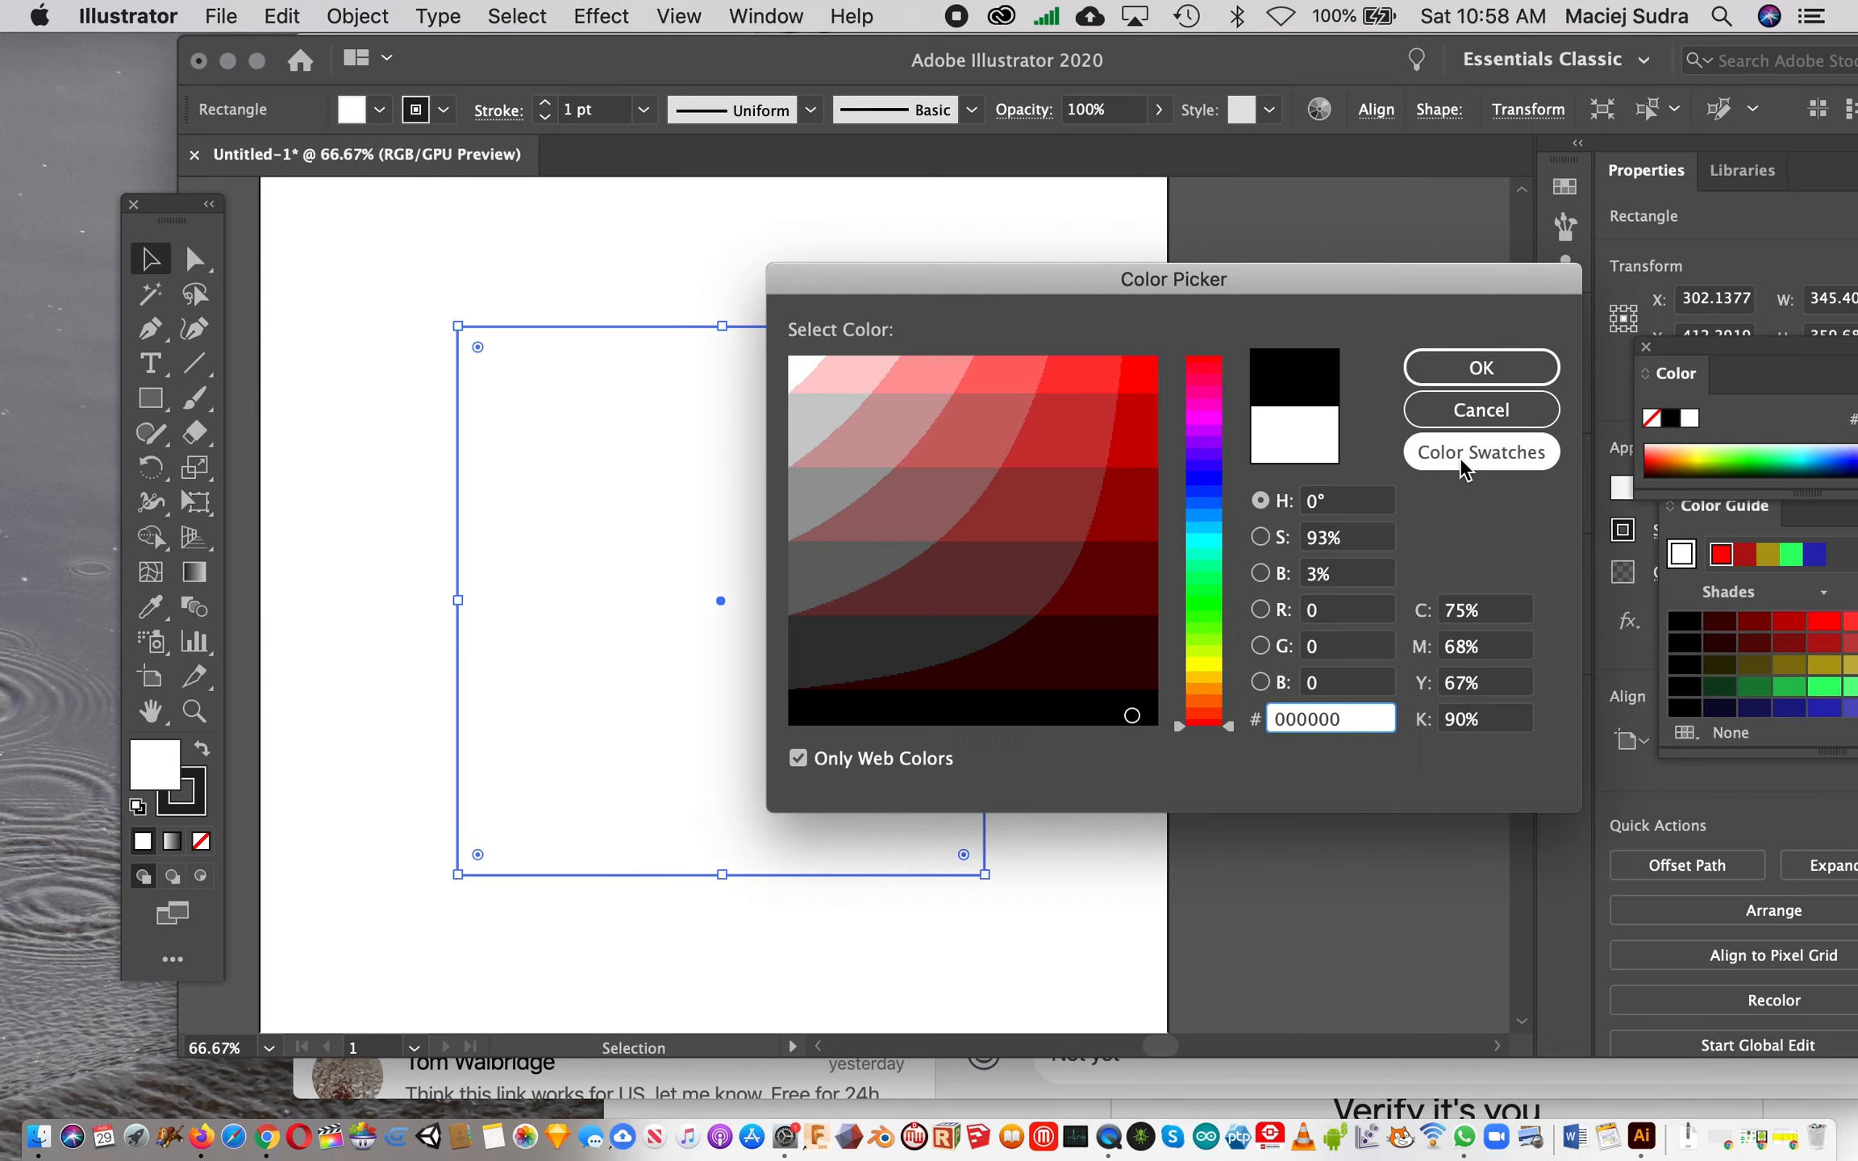
left_click(1483, 369)
left_click(1048, 339)
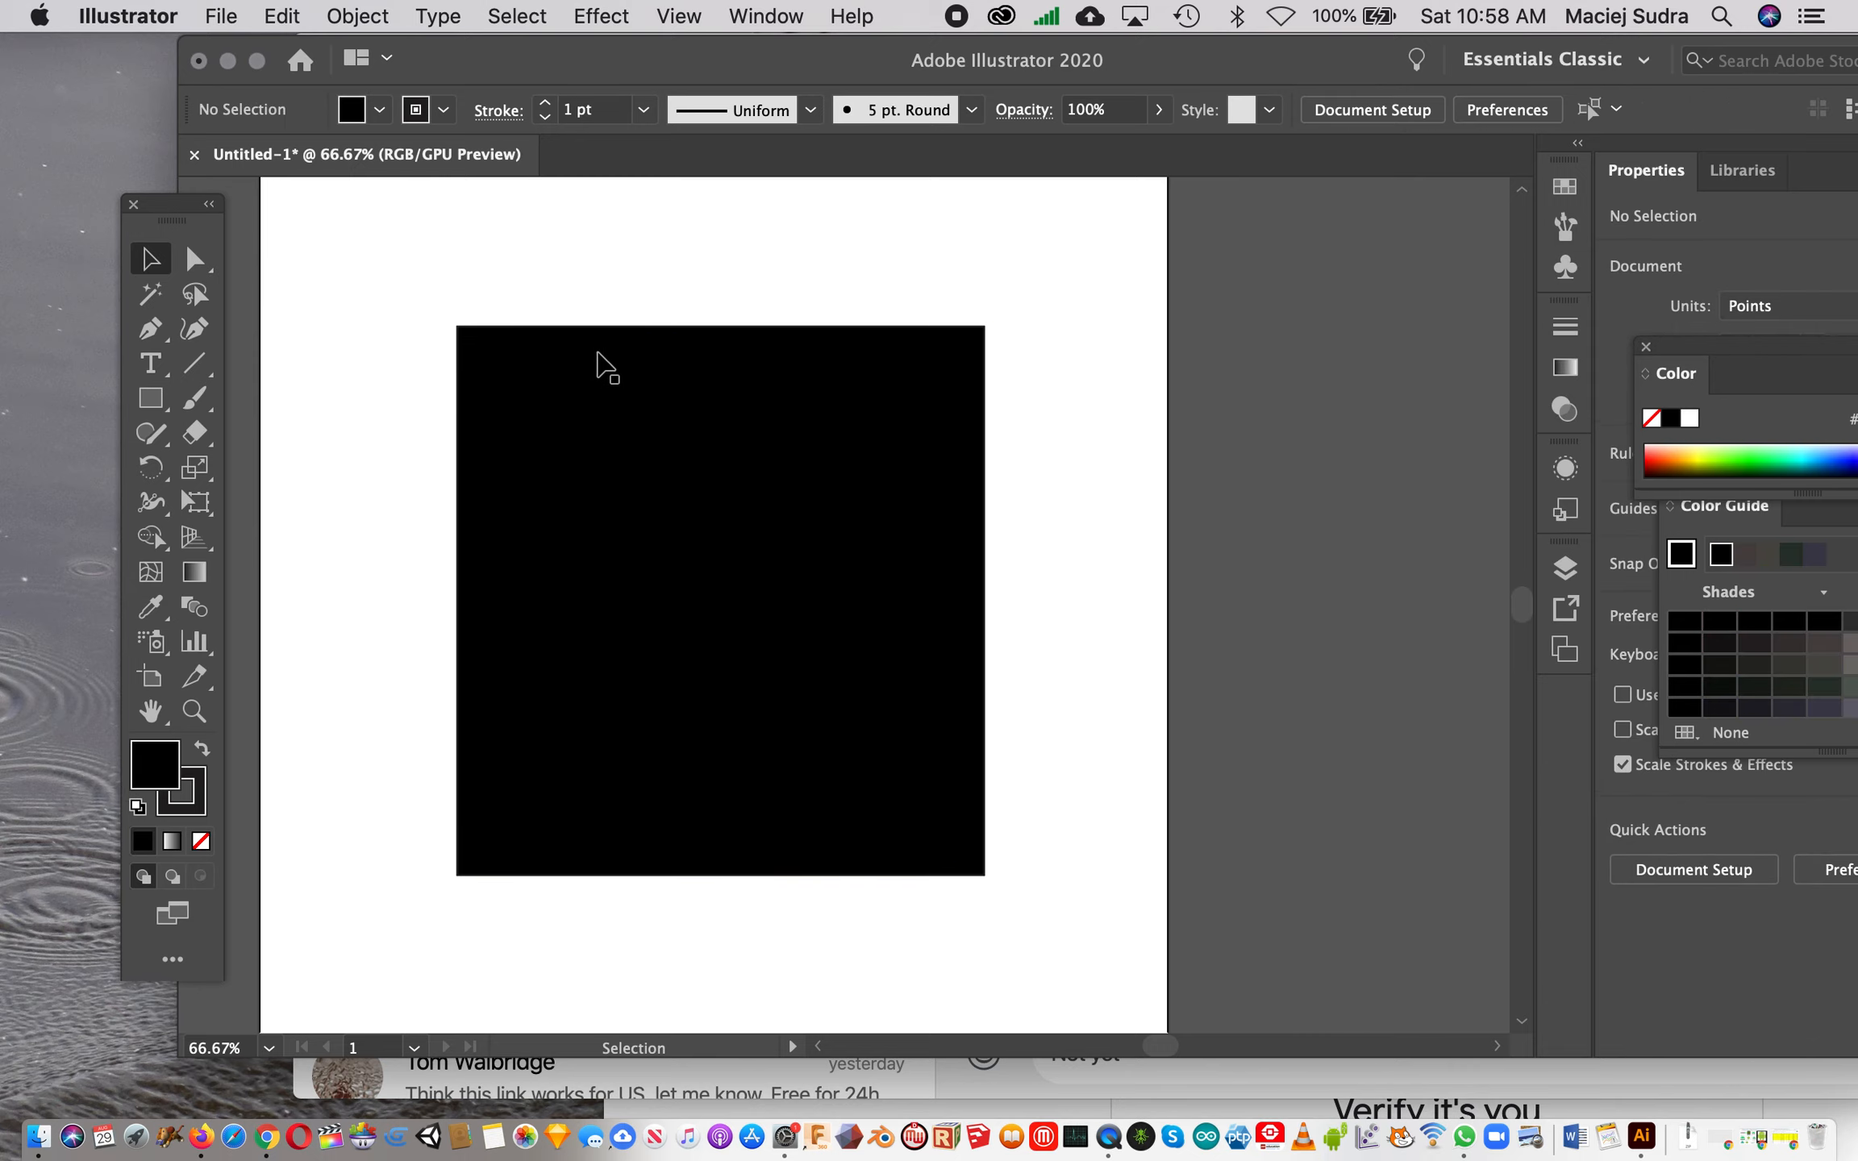
Step: Set the black rectangle's fill back to None and deselect it
left_click(200, 804)
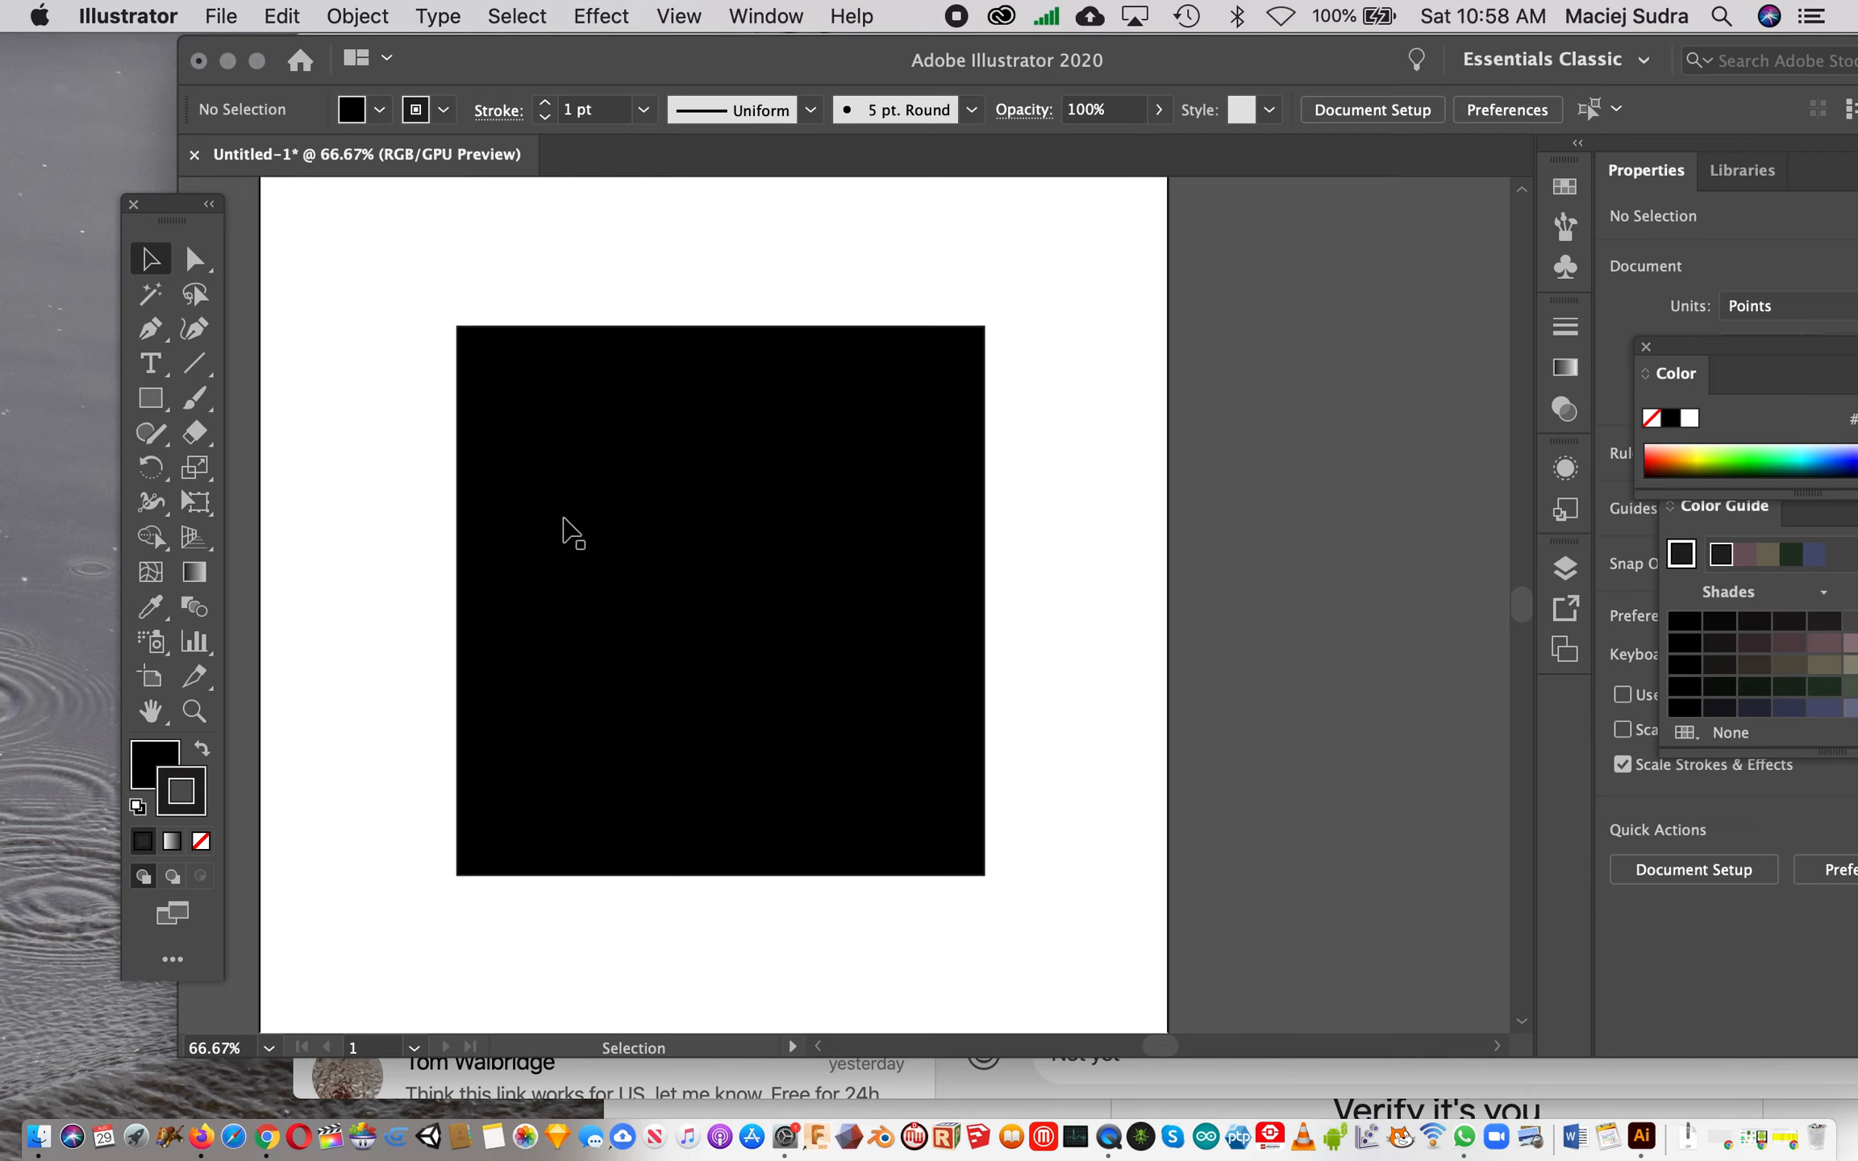
left_click(566, 532)
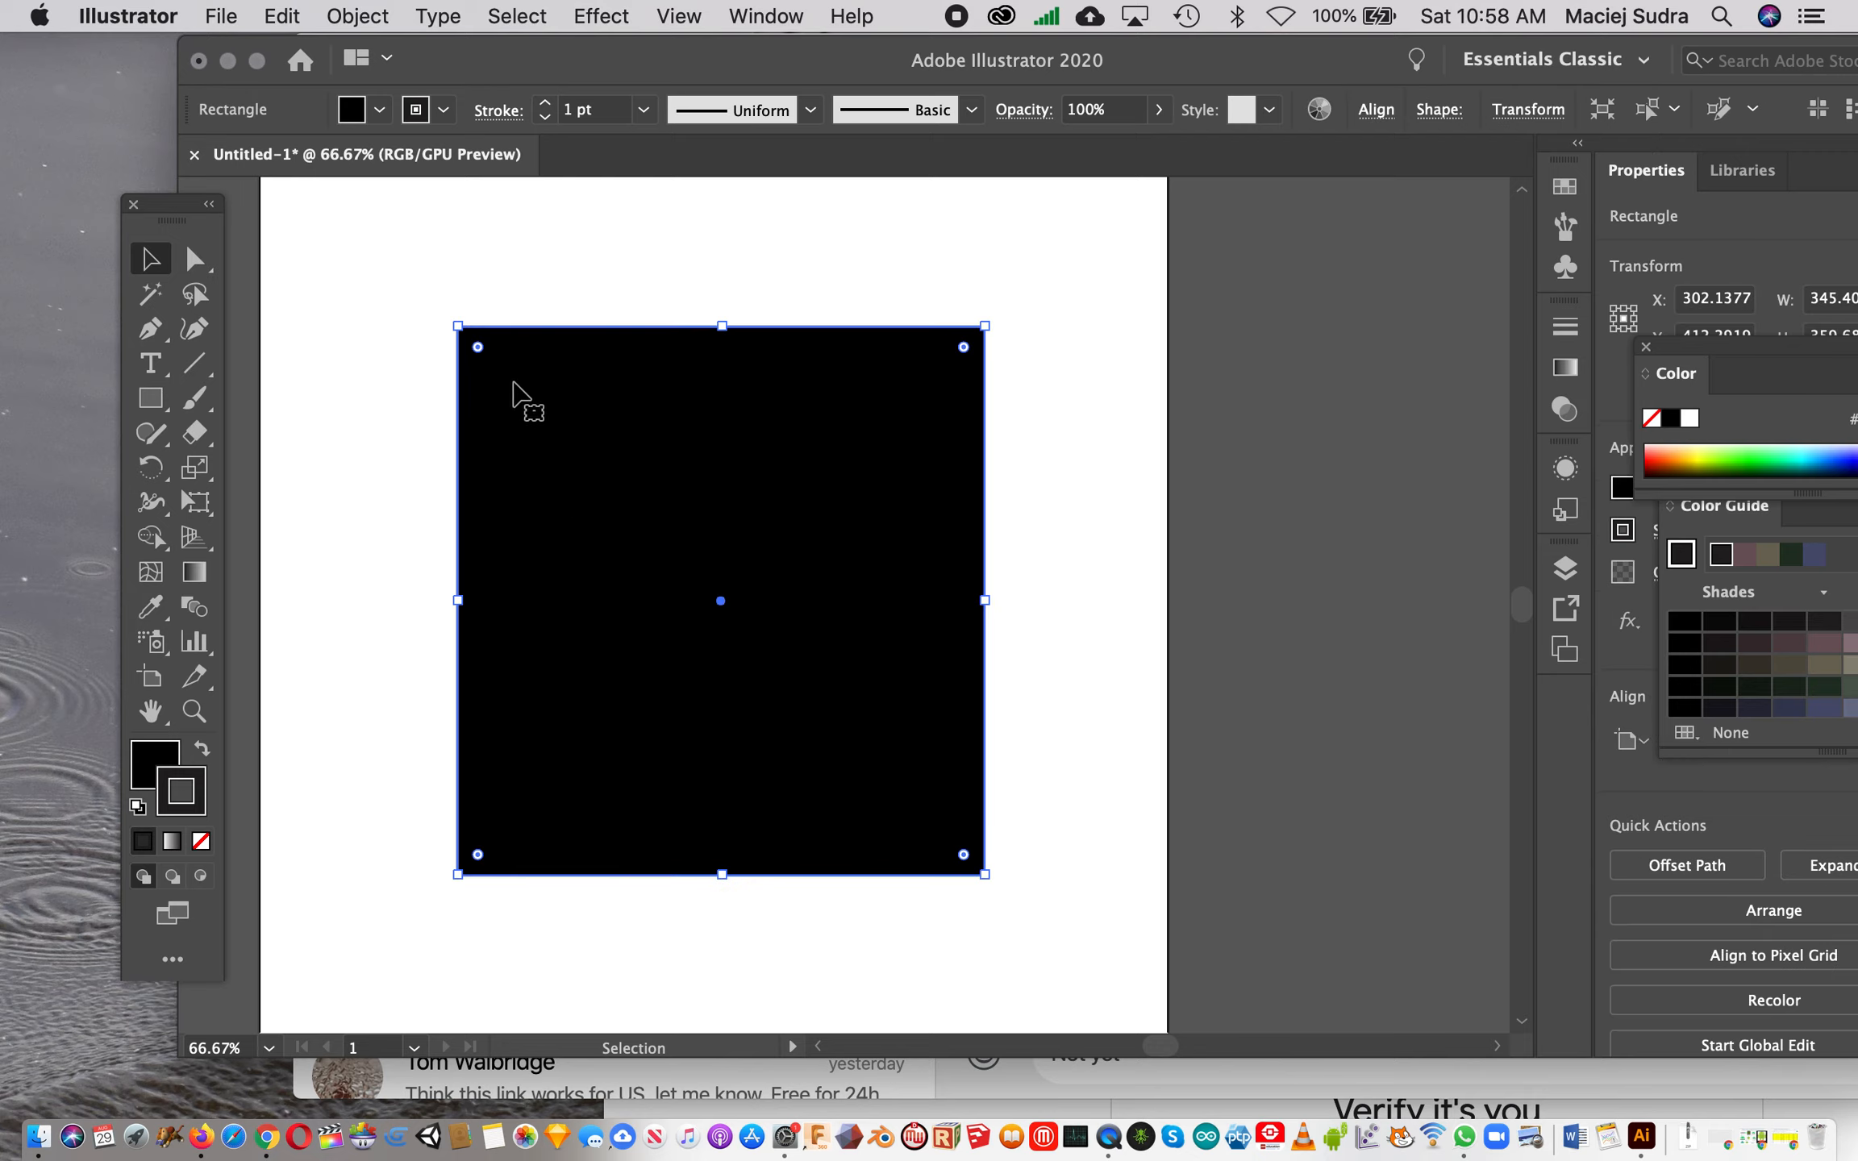
left_click(143, 763)
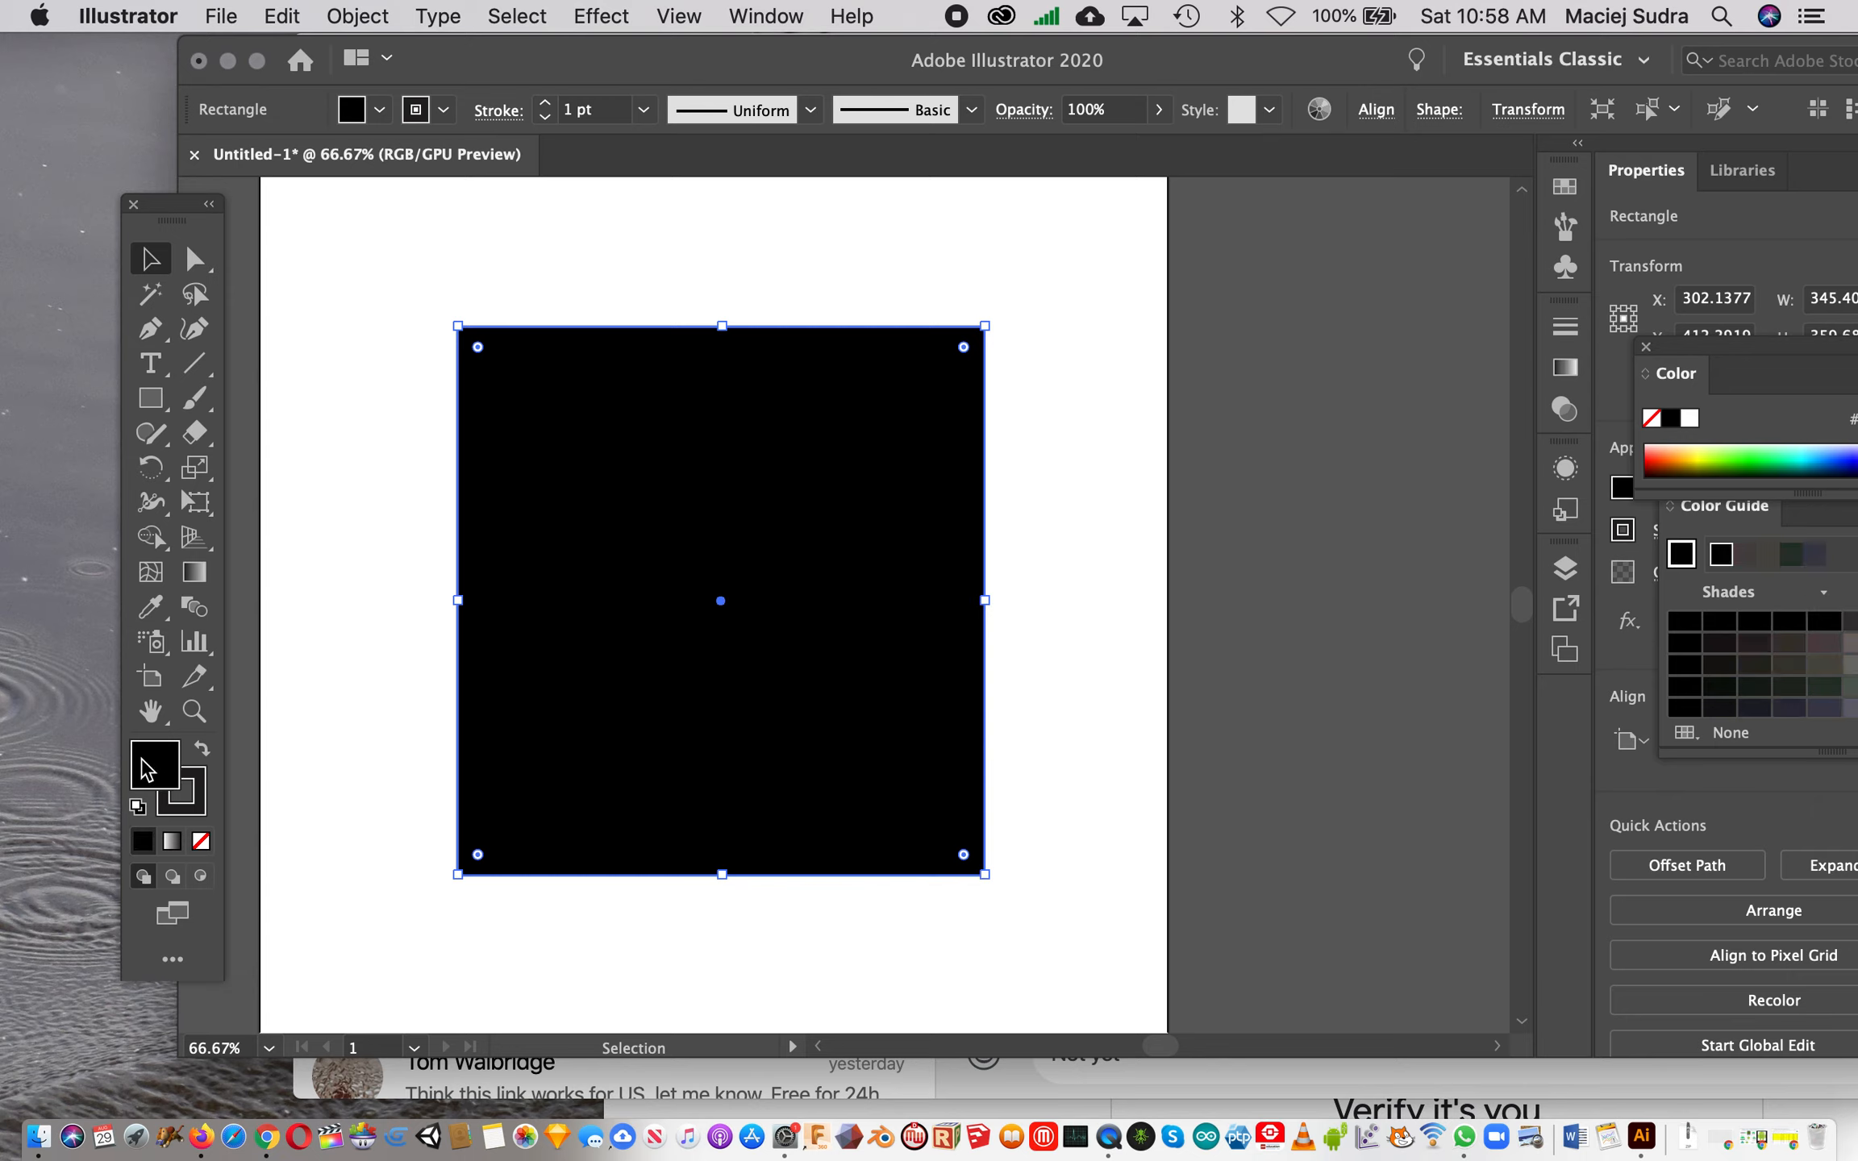
left_click(201, 842)
left_click(361, 683)
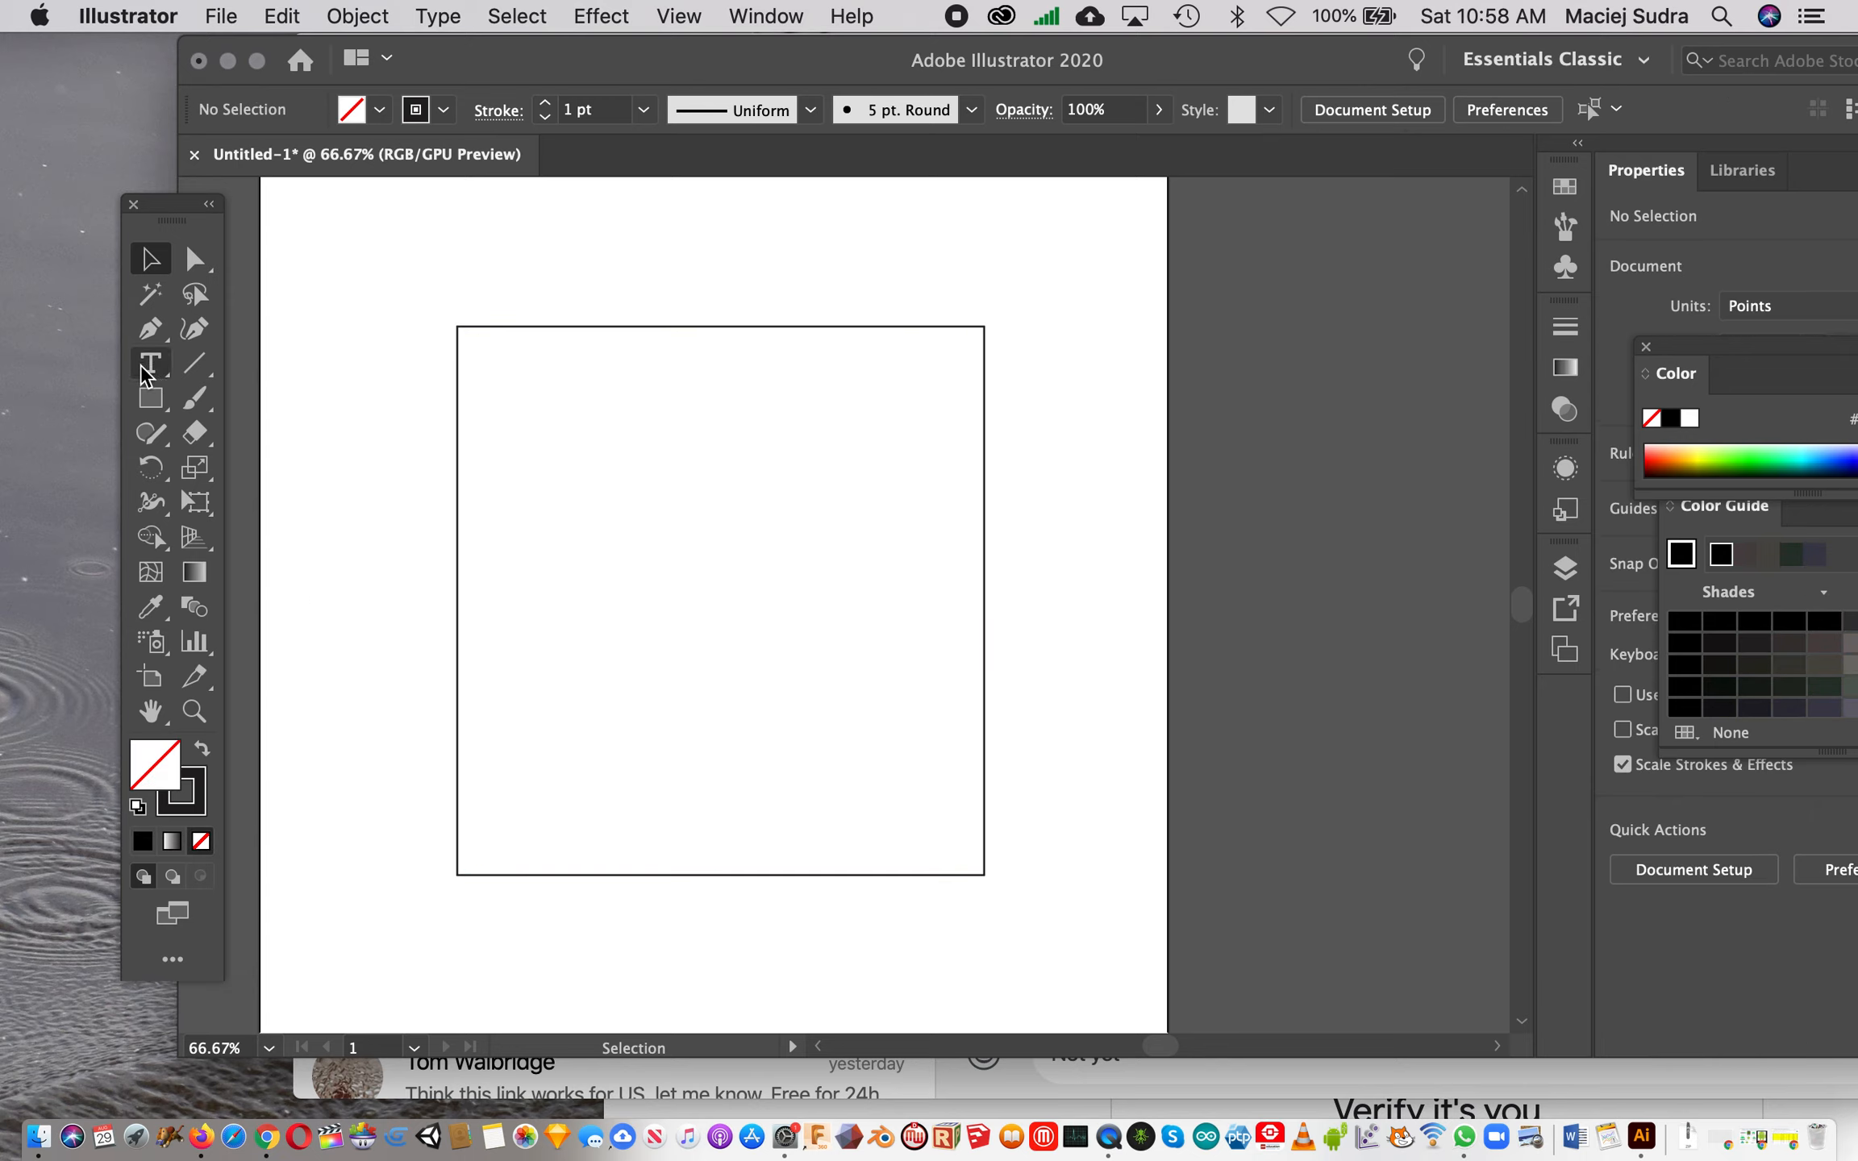
Step: Paint a face about 150 by 220 pt inside the rectangle with the Paintbrush: two eyes, a nose line and a curved smile
left_click(196, 403)
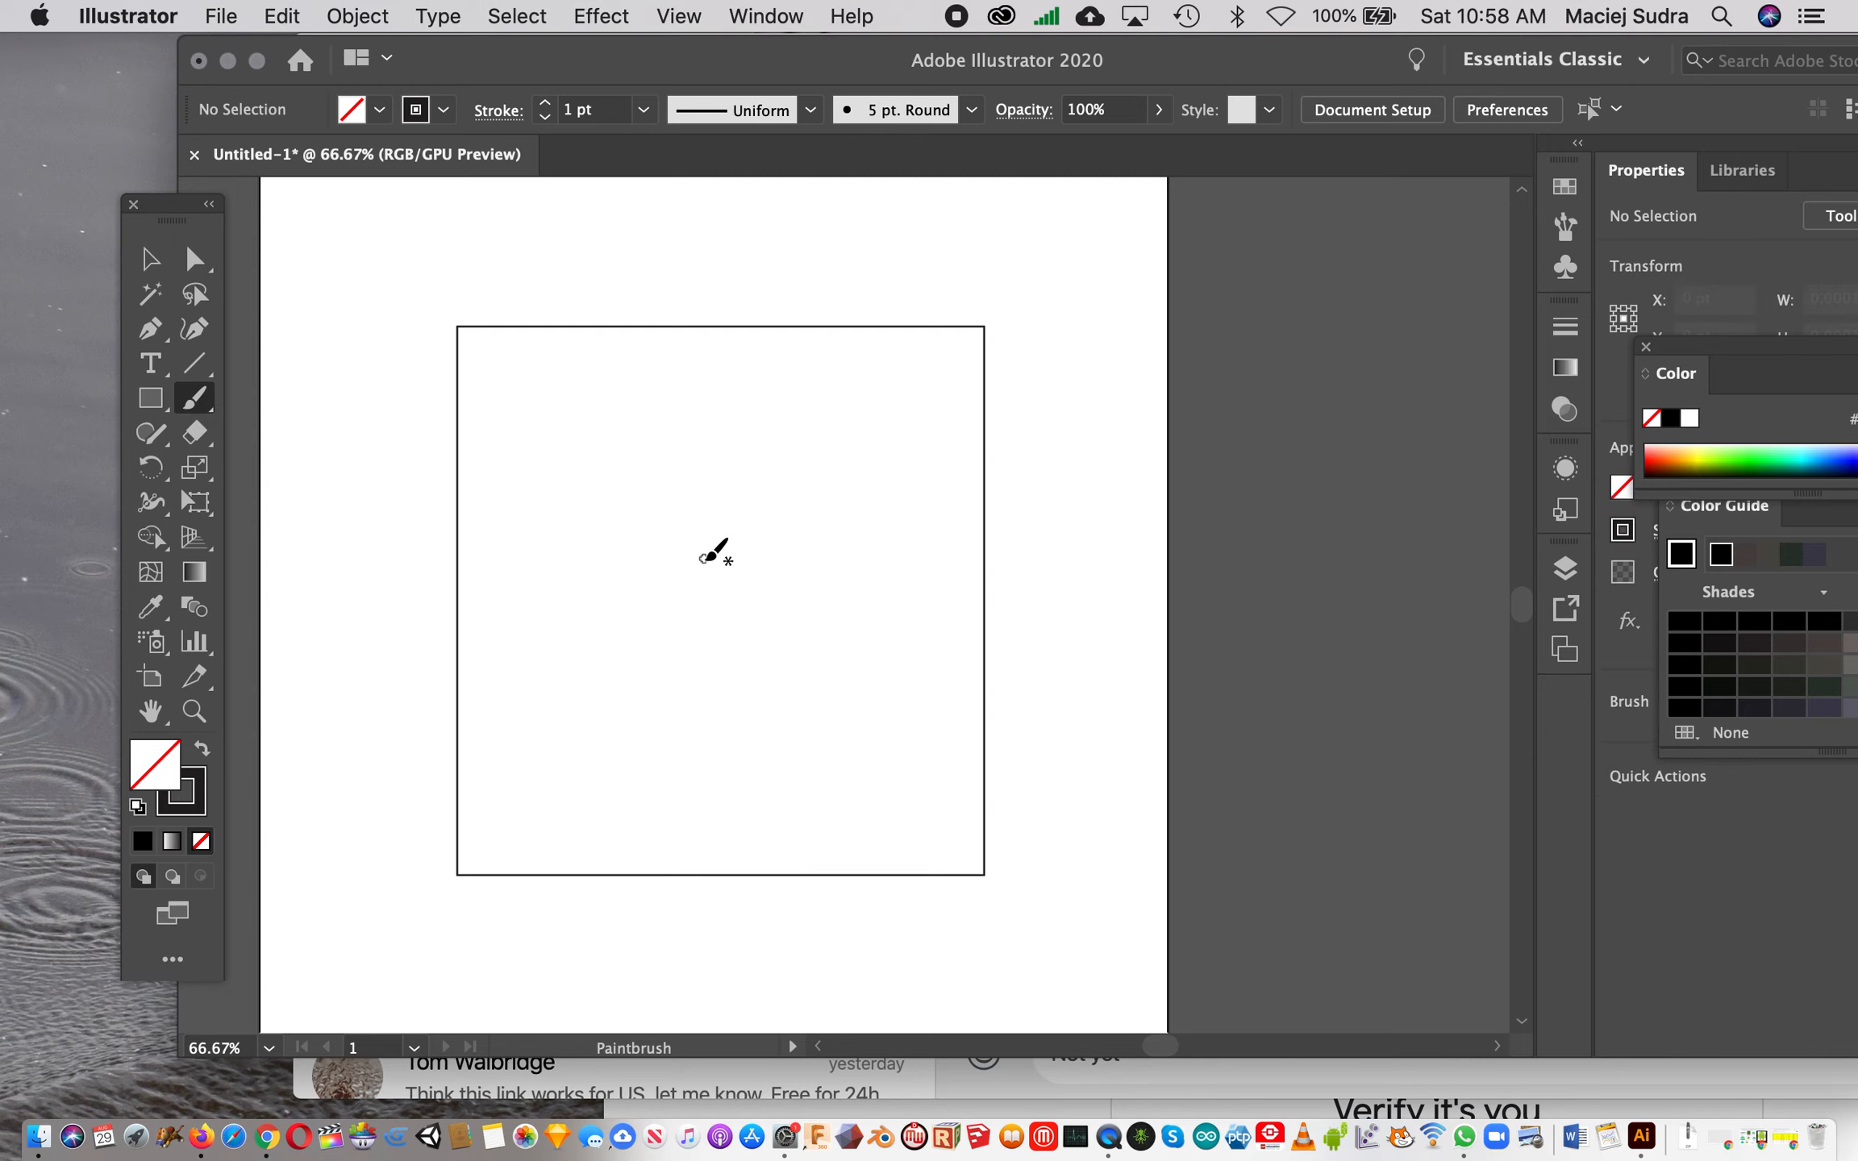
mouse_move(611, 457)
left_mouse_down()
mouse_move(651, 505)
mouse_move(633, 463)
left_mouse_up()
mouse_move(750, 484)
left_mouse_down()
mouse_move(785, 510)
mouse_move(743, 484)
mouse_move(676, 708)
left_mouse_up()
mouse_move(567, 645)
left_mouse_down()
mouse_move(597, 751)
mouse_move(798, 647)
left_mouse_up()
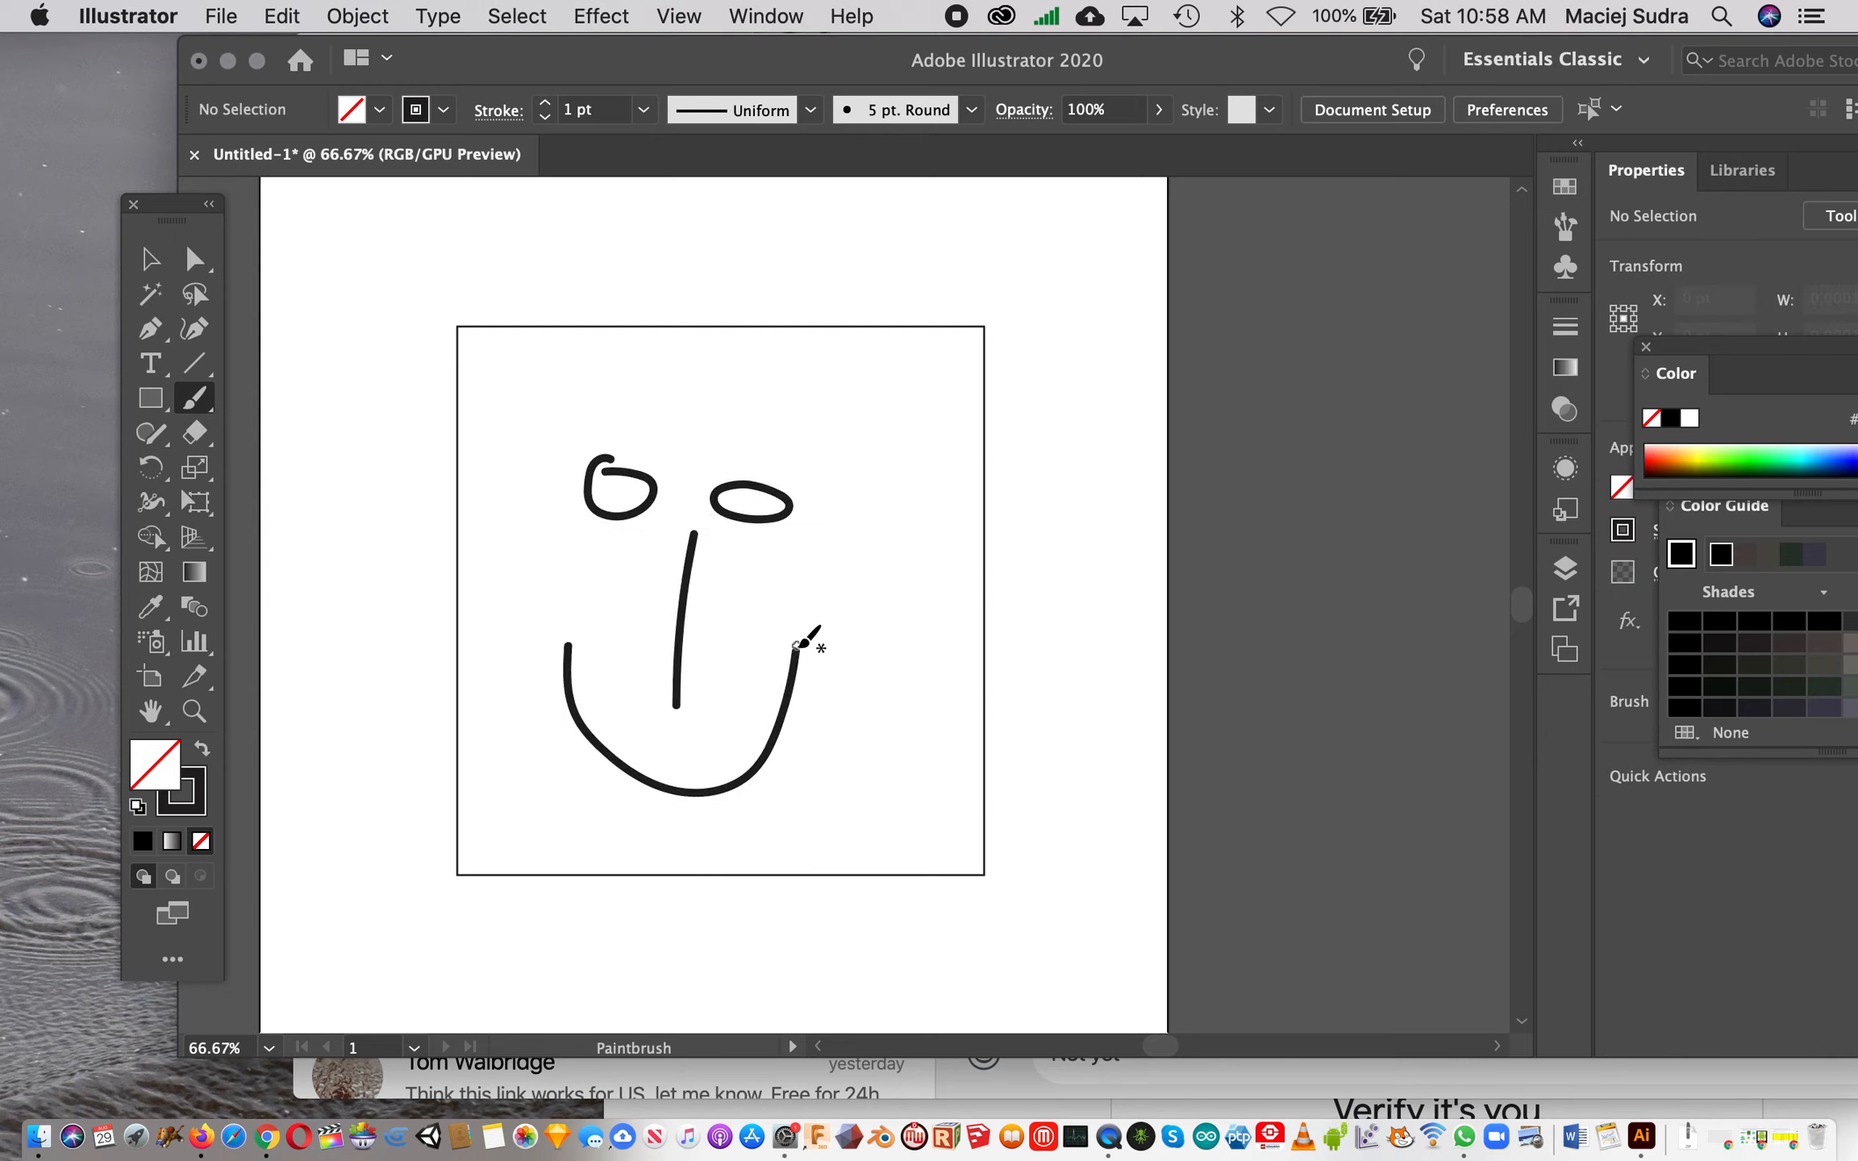
Step: Fill both eyes, the nose and the mouth with black, set their stroke to None and deselect them
left_click(154, 265)
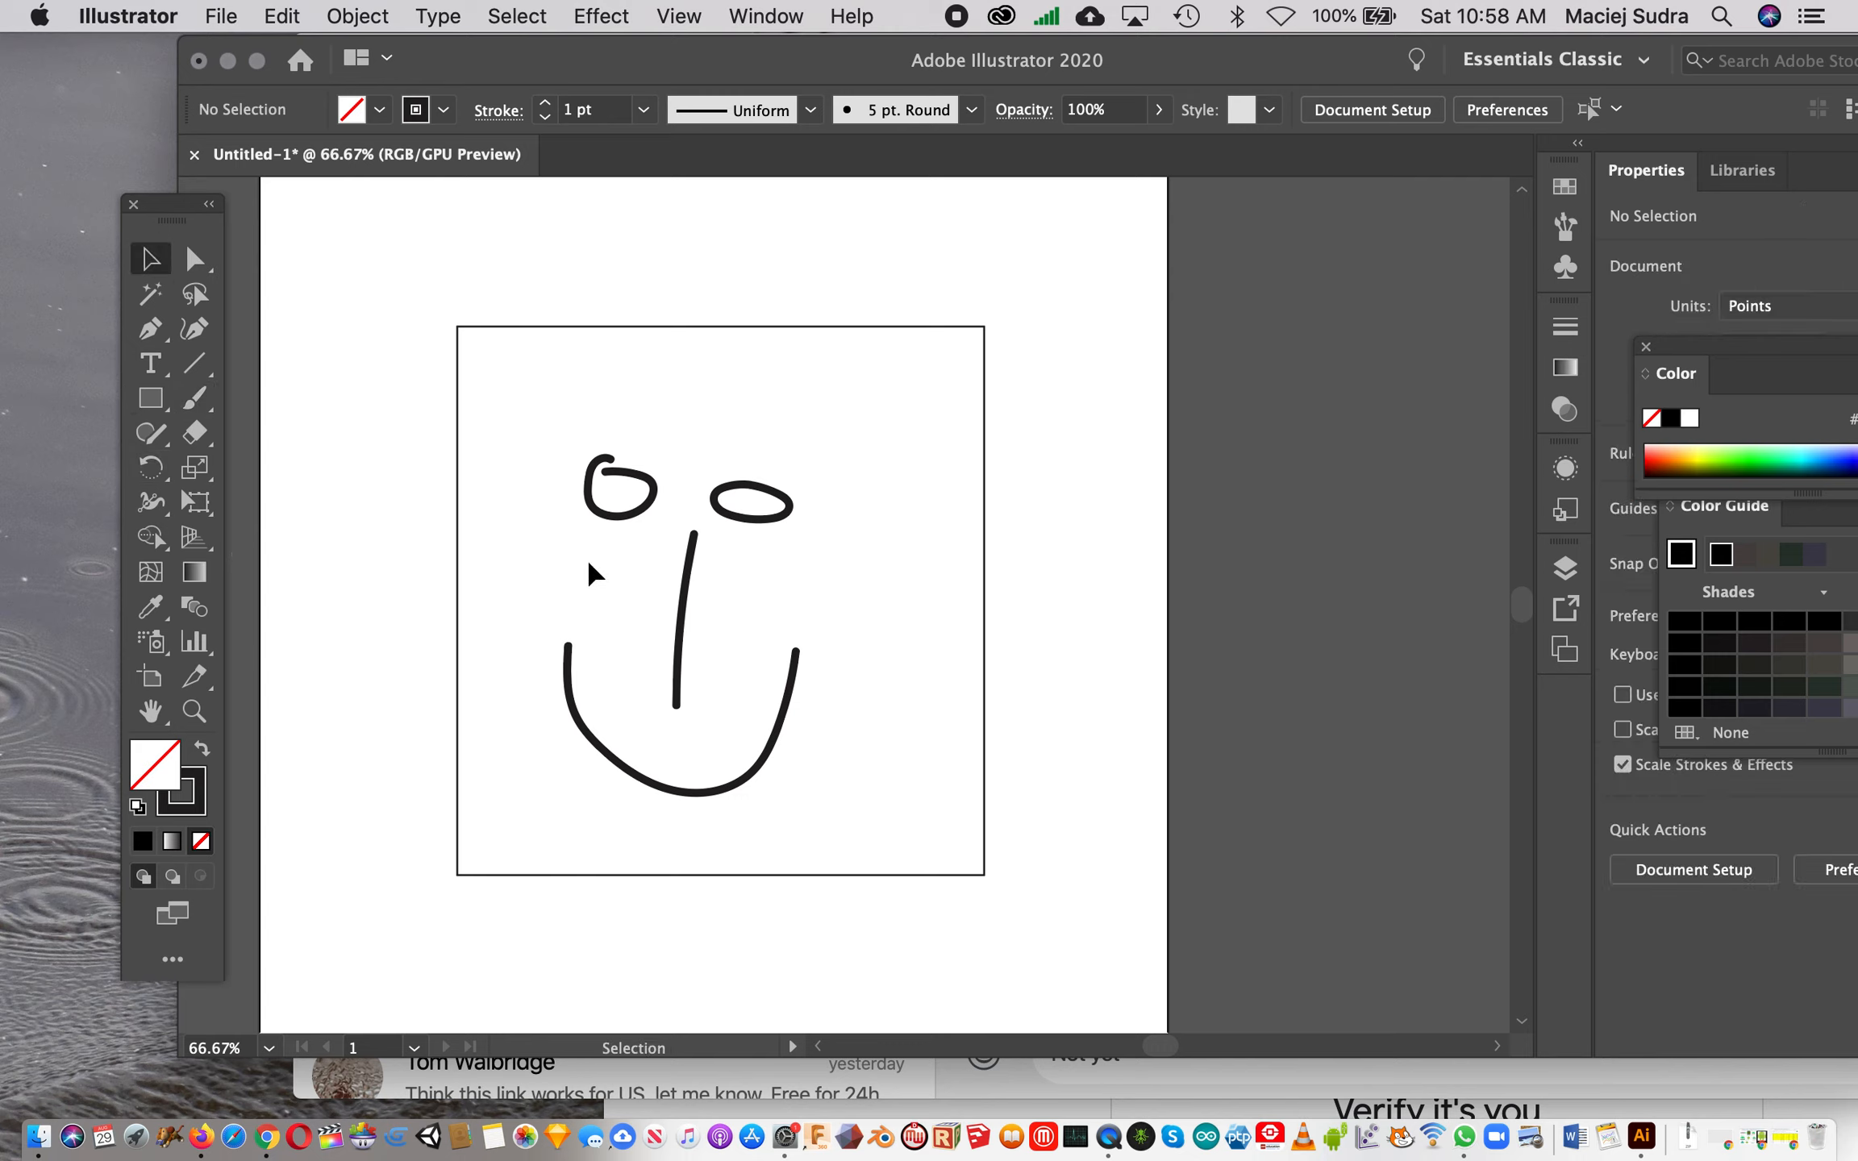
left_click(618, 517)
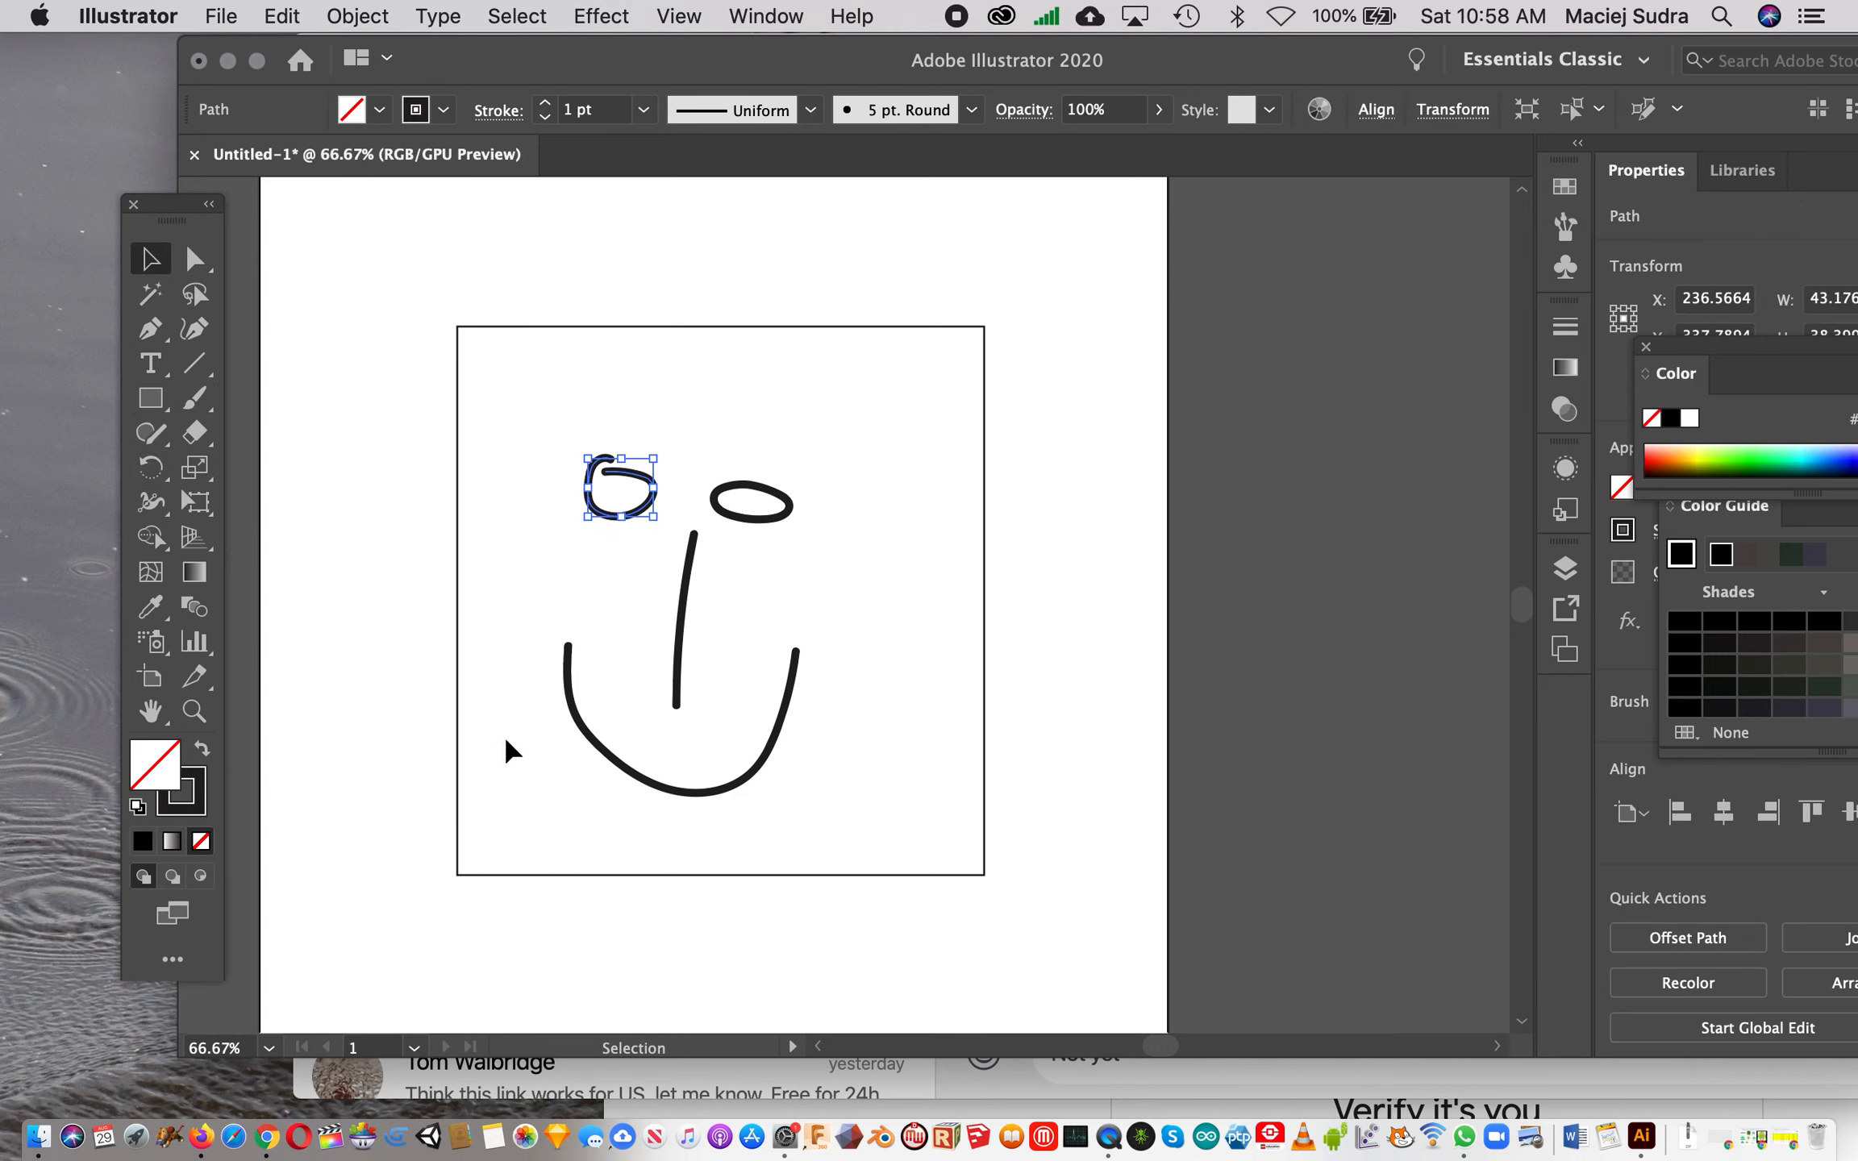
left_click(570, 715, "shift")
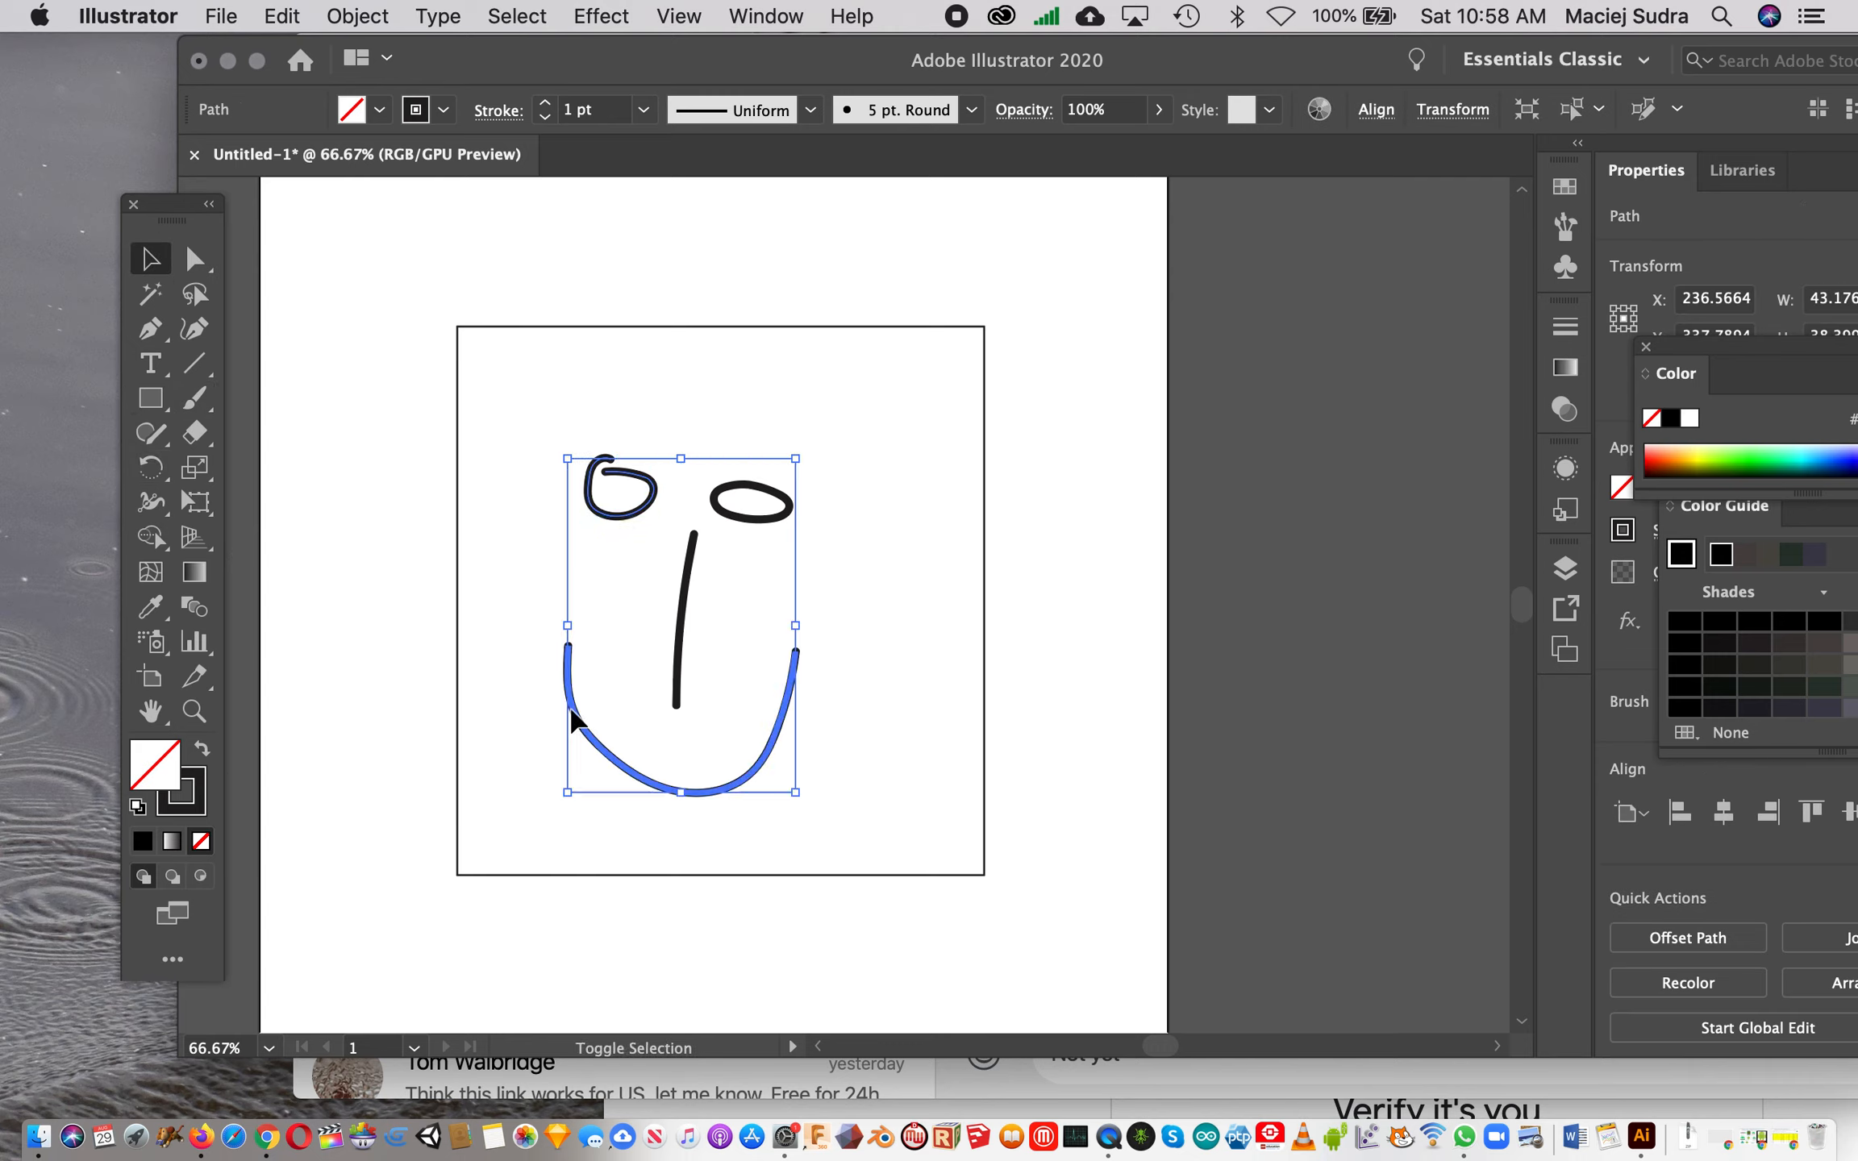
left_click(760, 519, "shift")
left_click(687, 581, "shift")
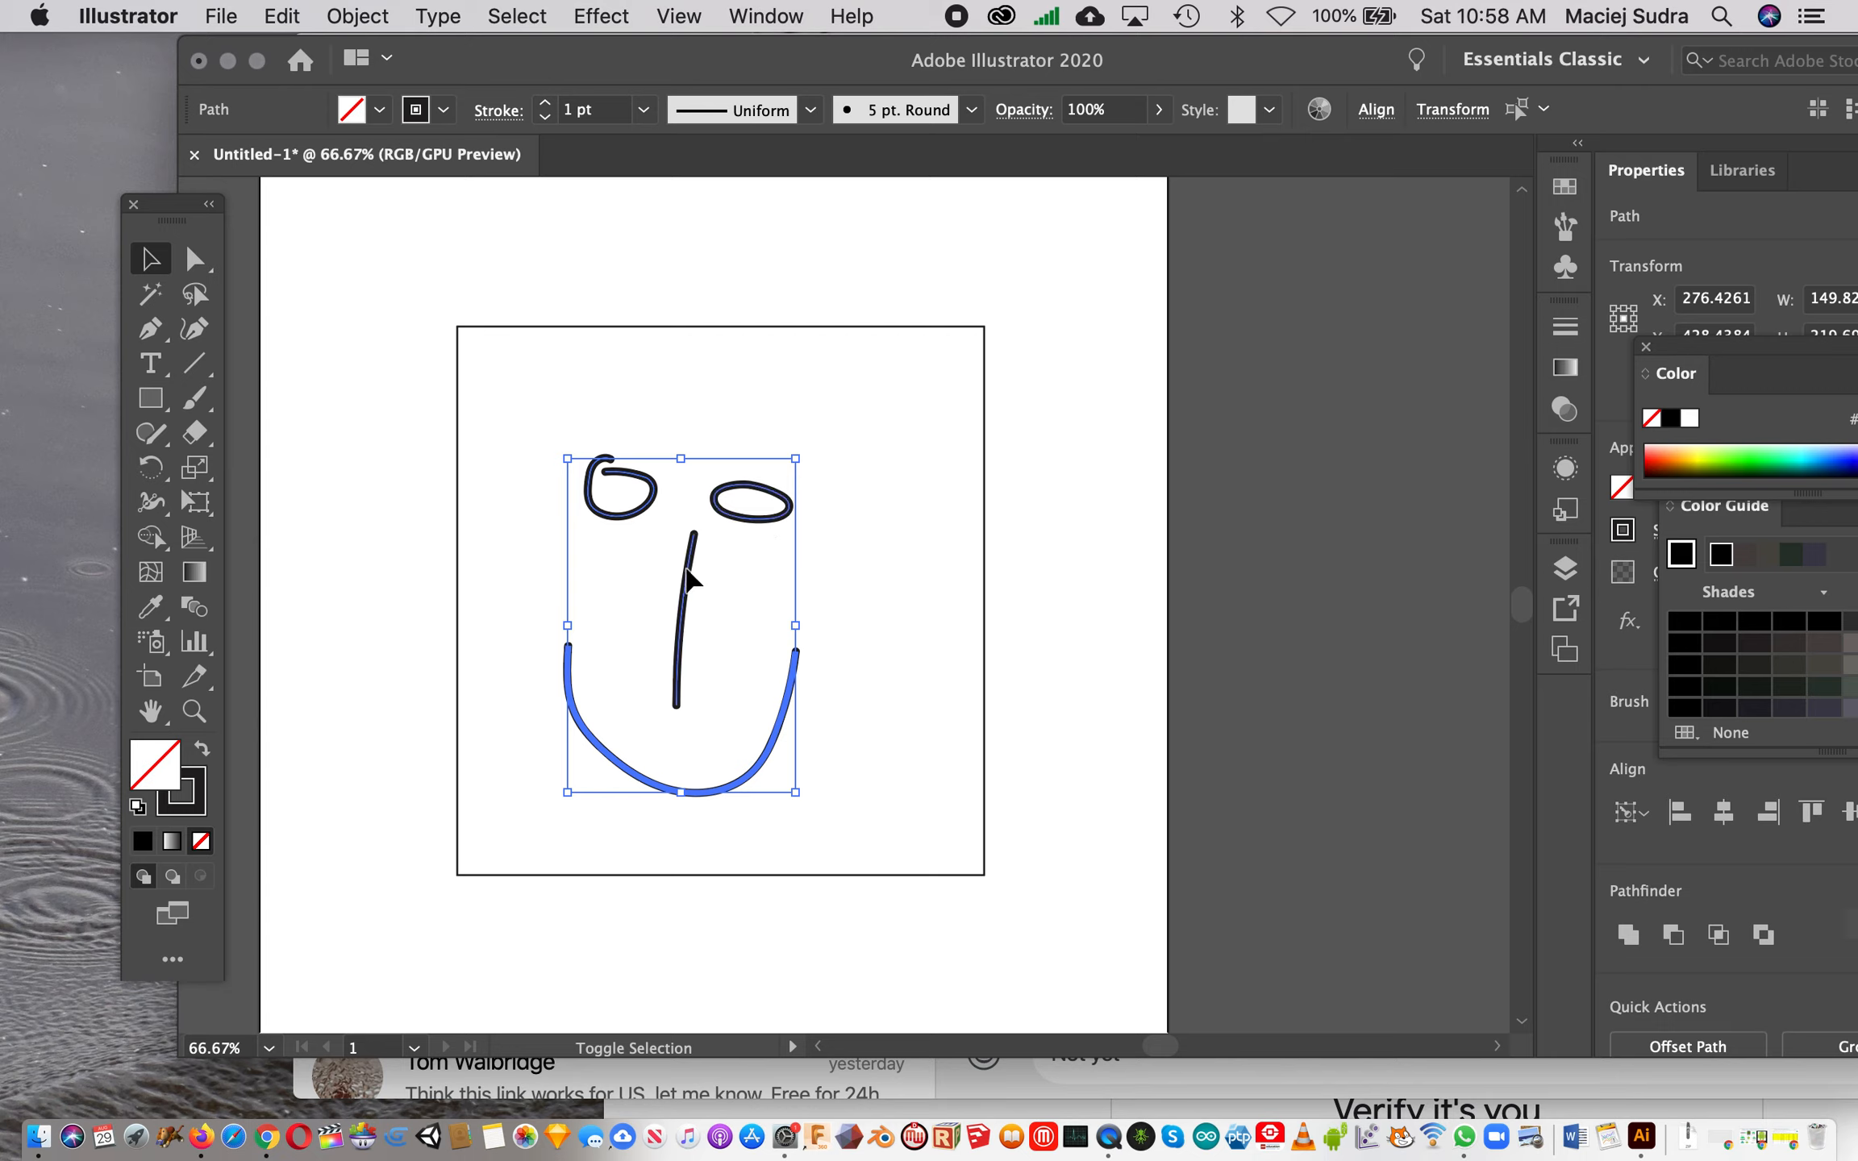
left_click(142, 842)
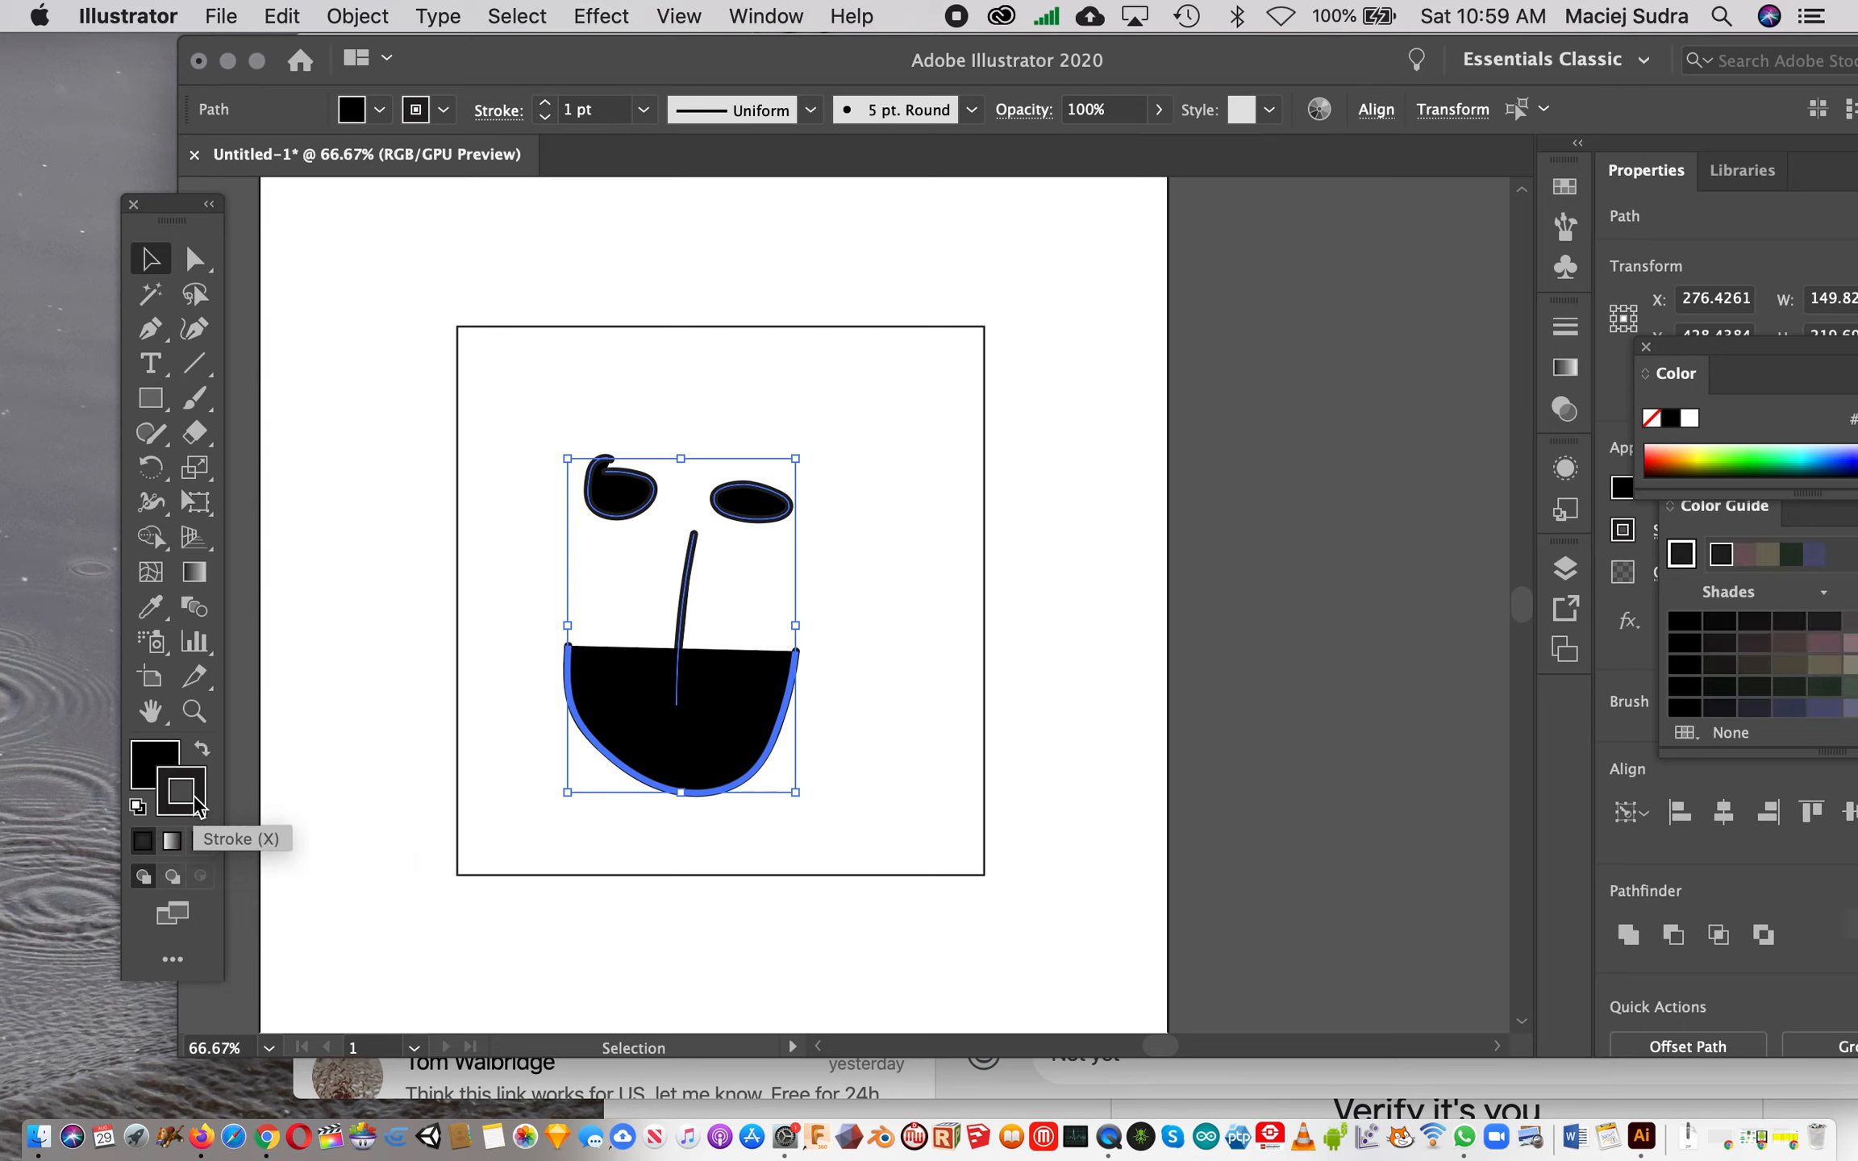
left_click(201, 841)
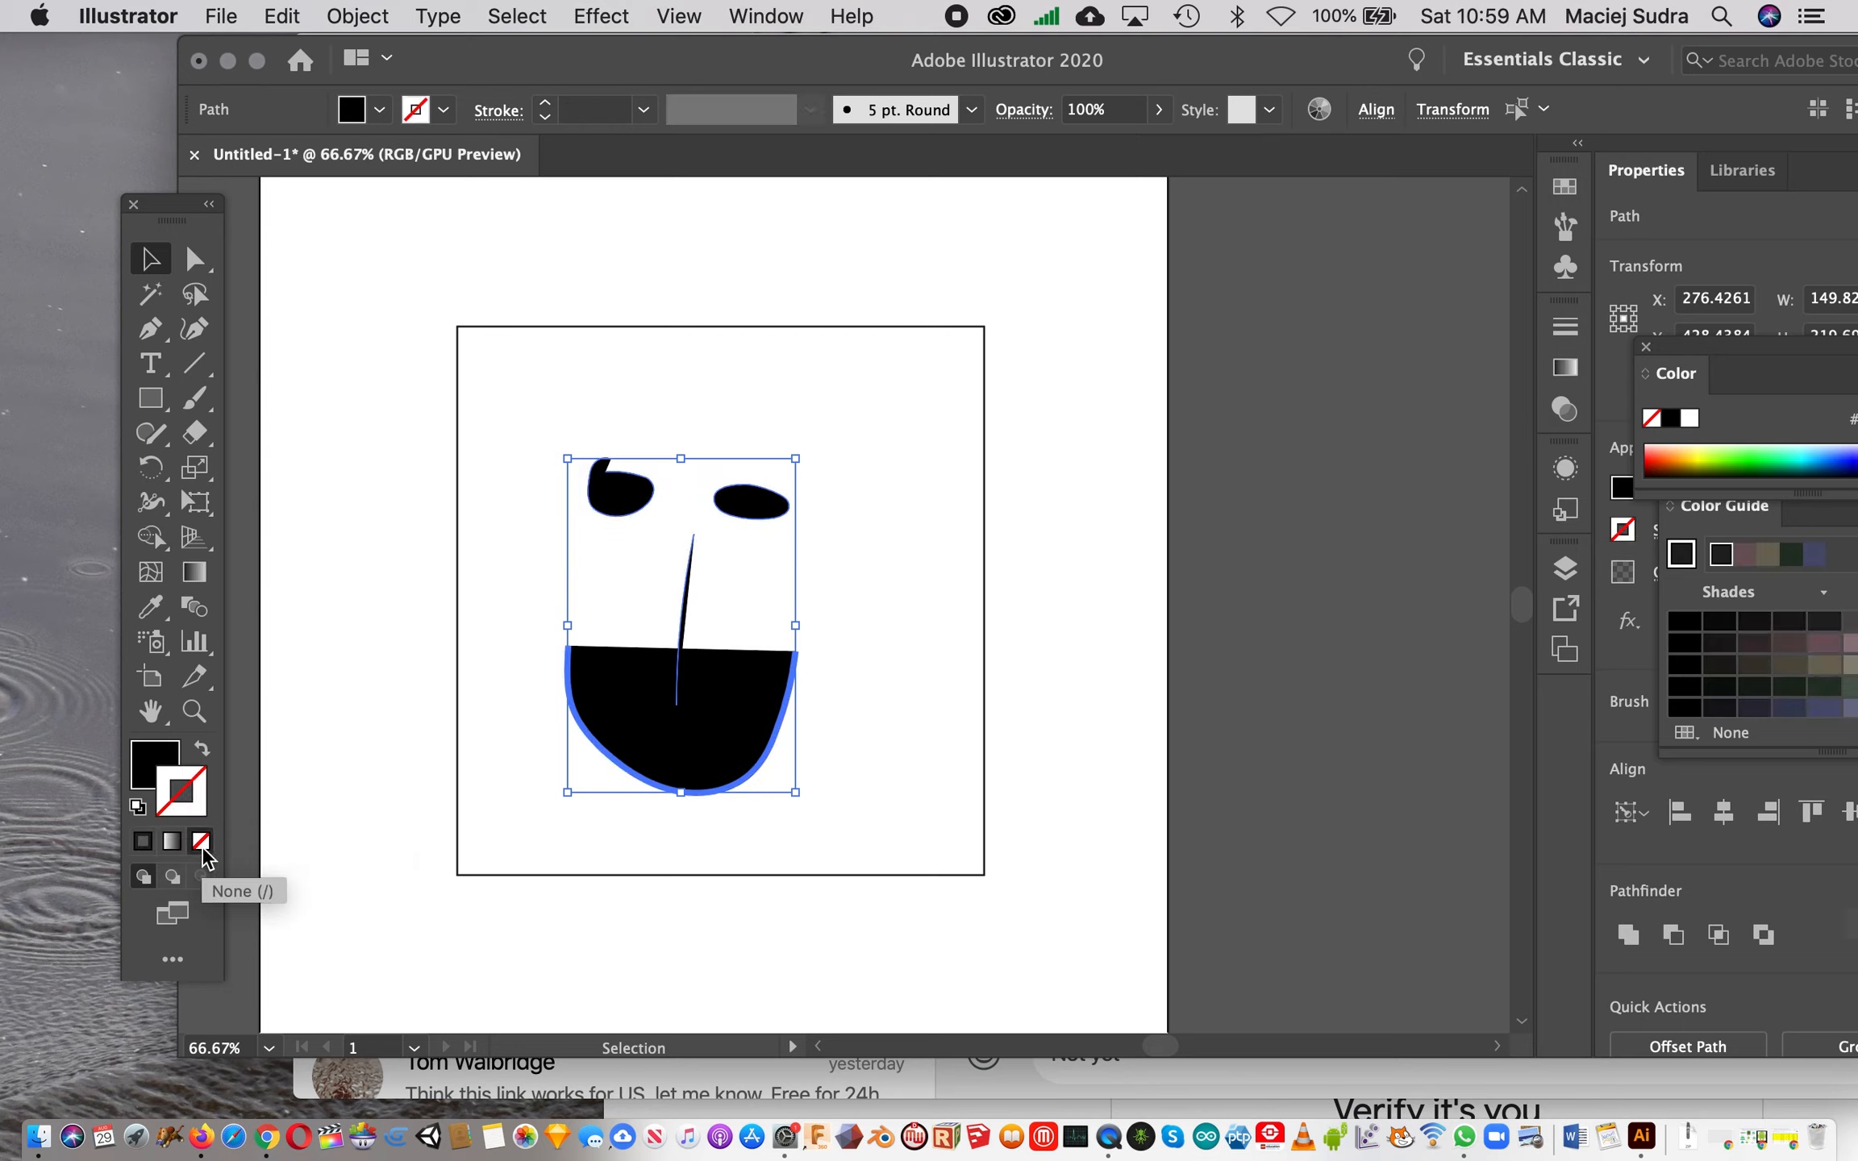
left_click(365, 792)
Step: Examine the fill and stroke of the eyes and mouth one by one, and the path outlines with everything selected
left_click(651, 763)
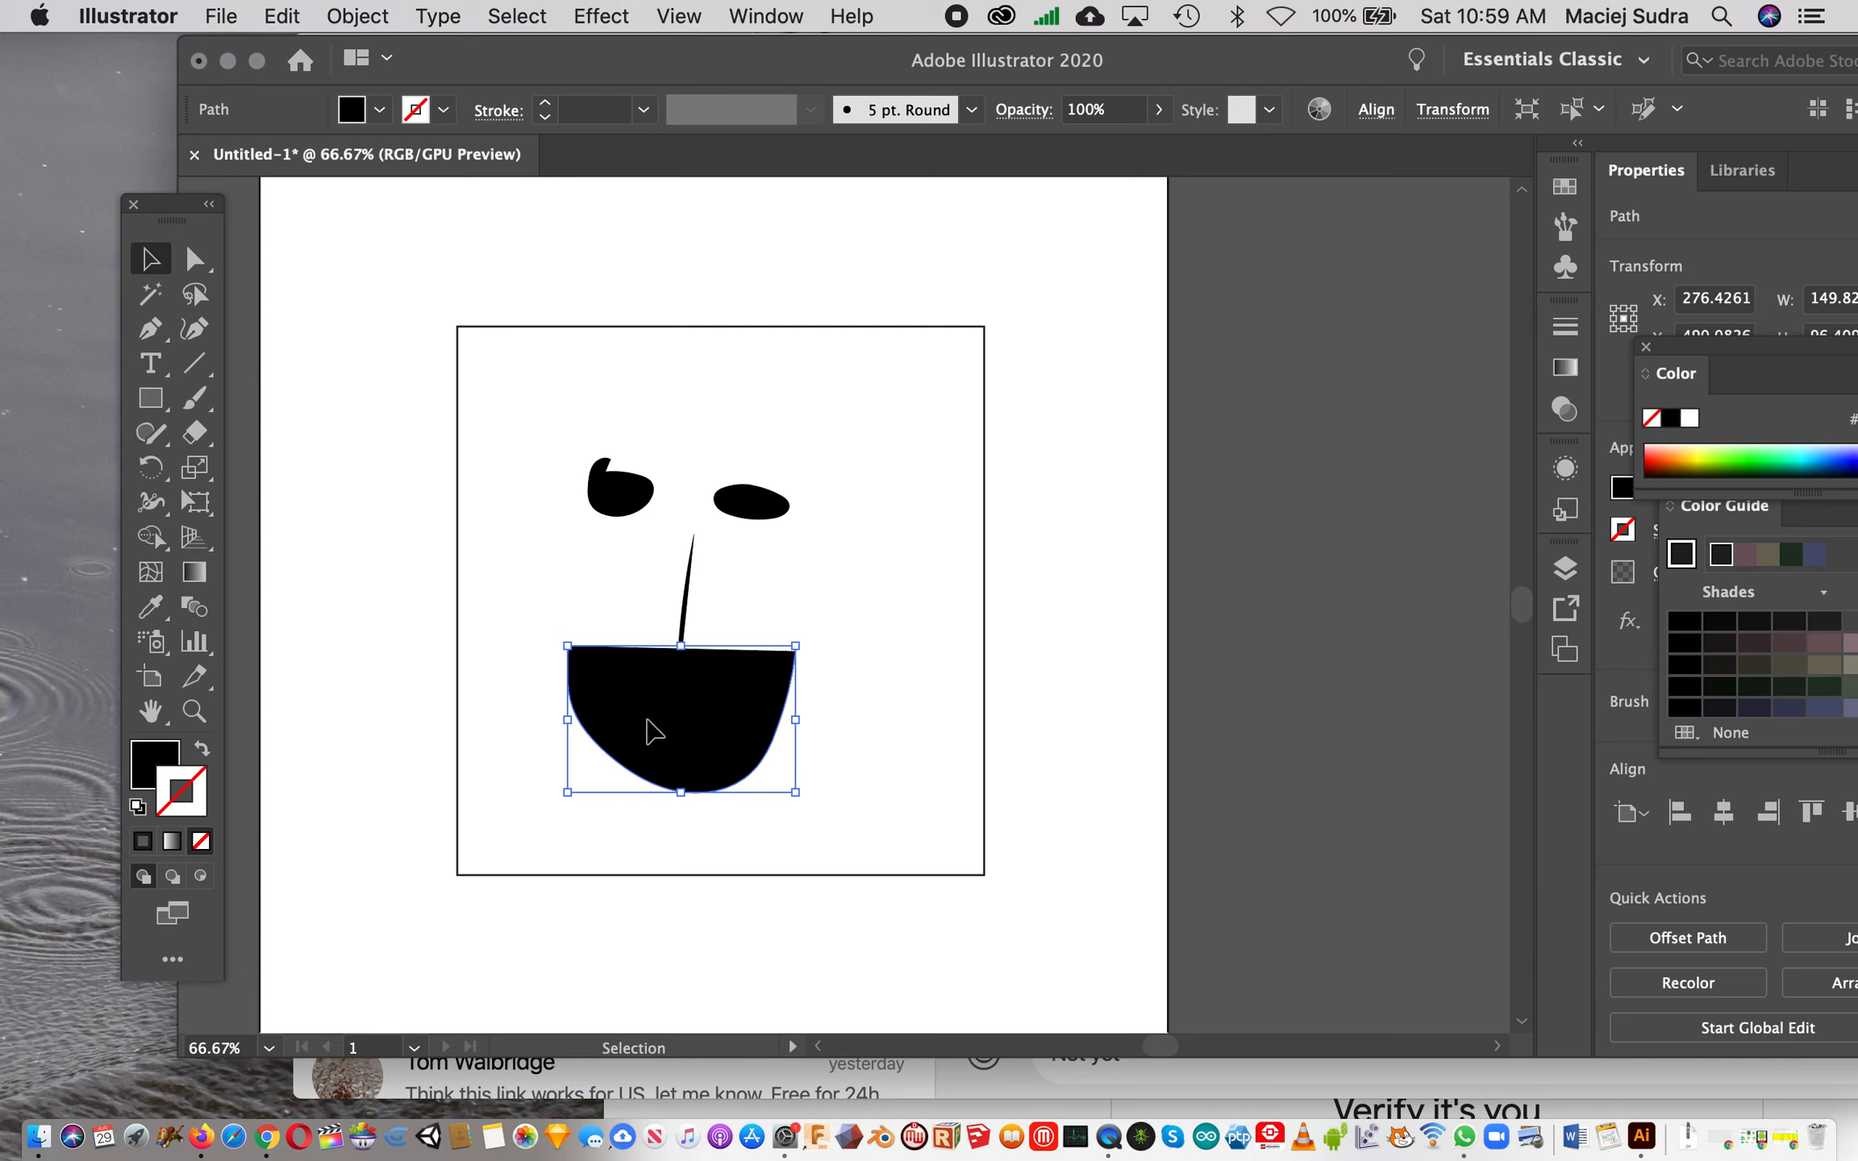
left_click(614, 512)
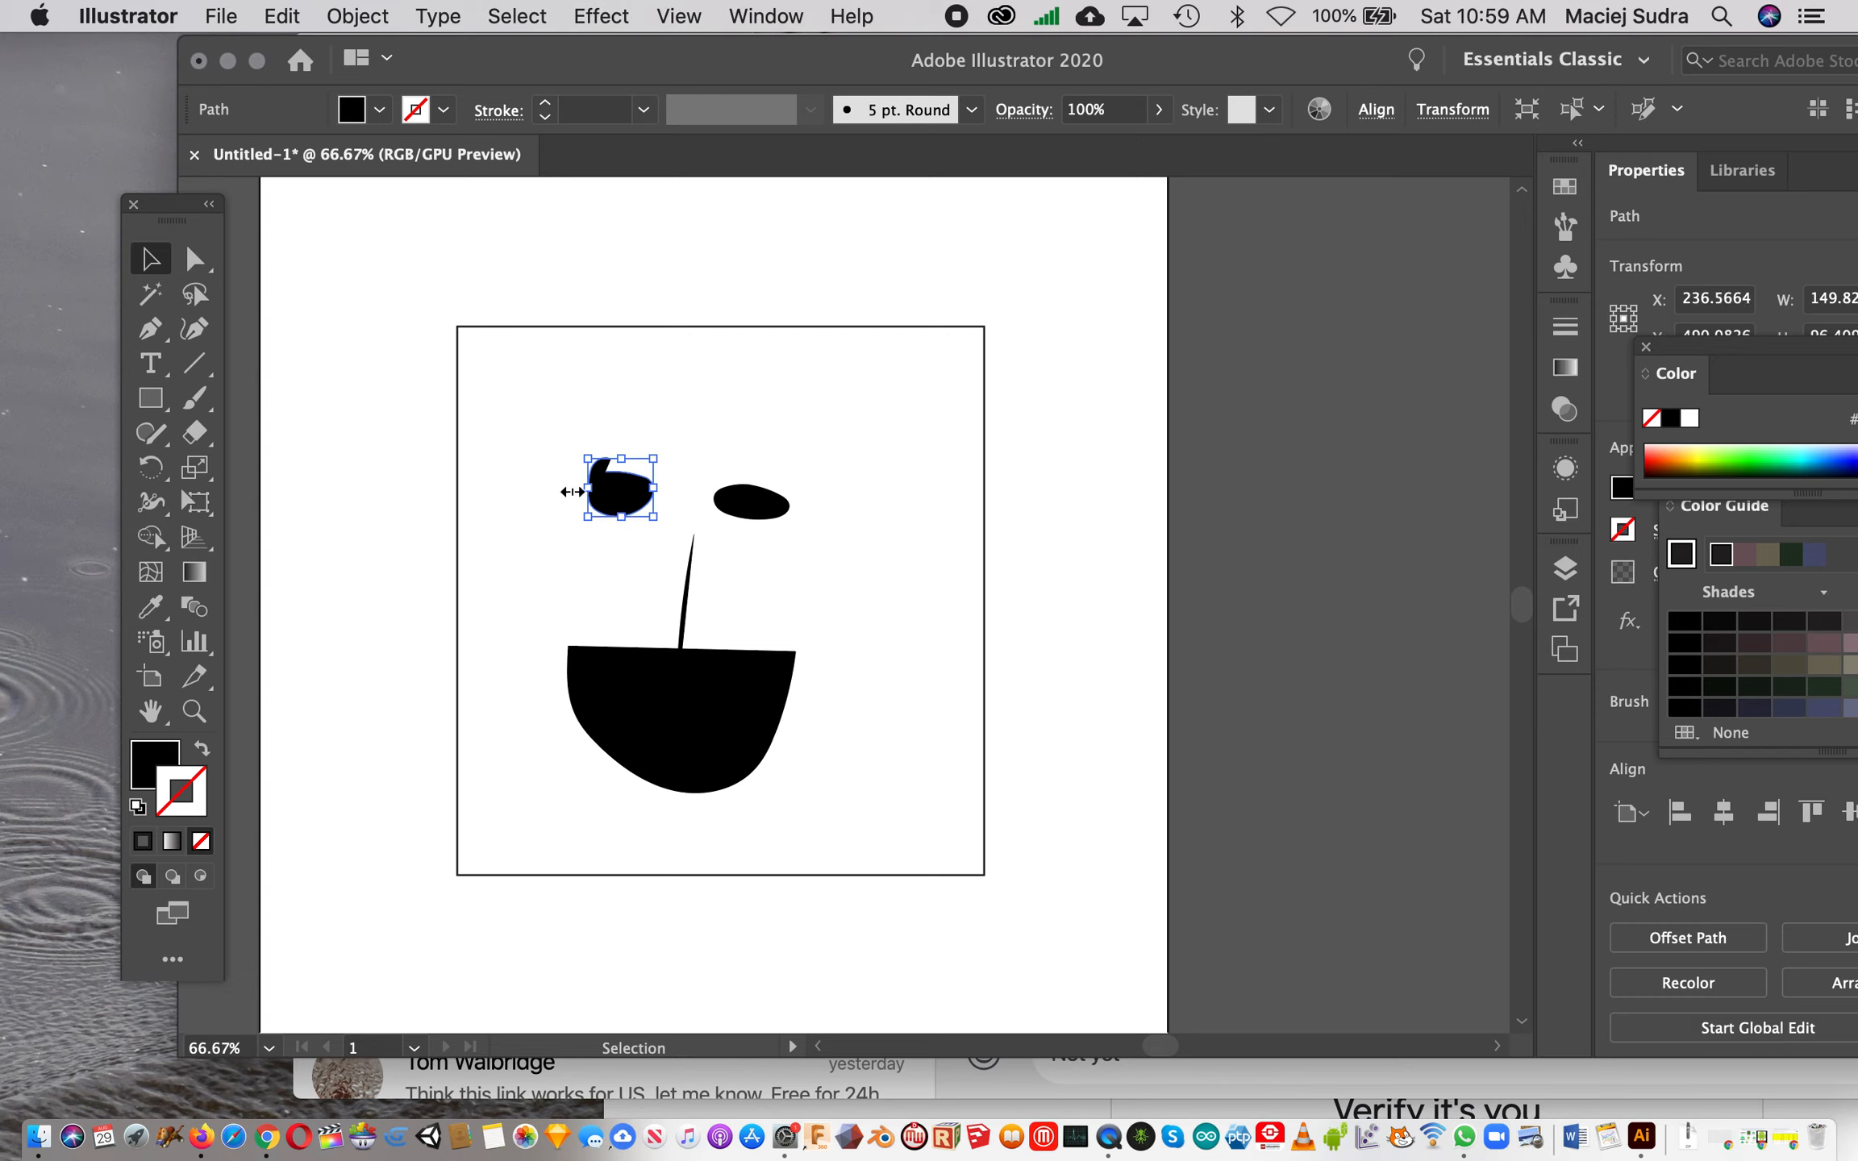
left_click(556, 445)
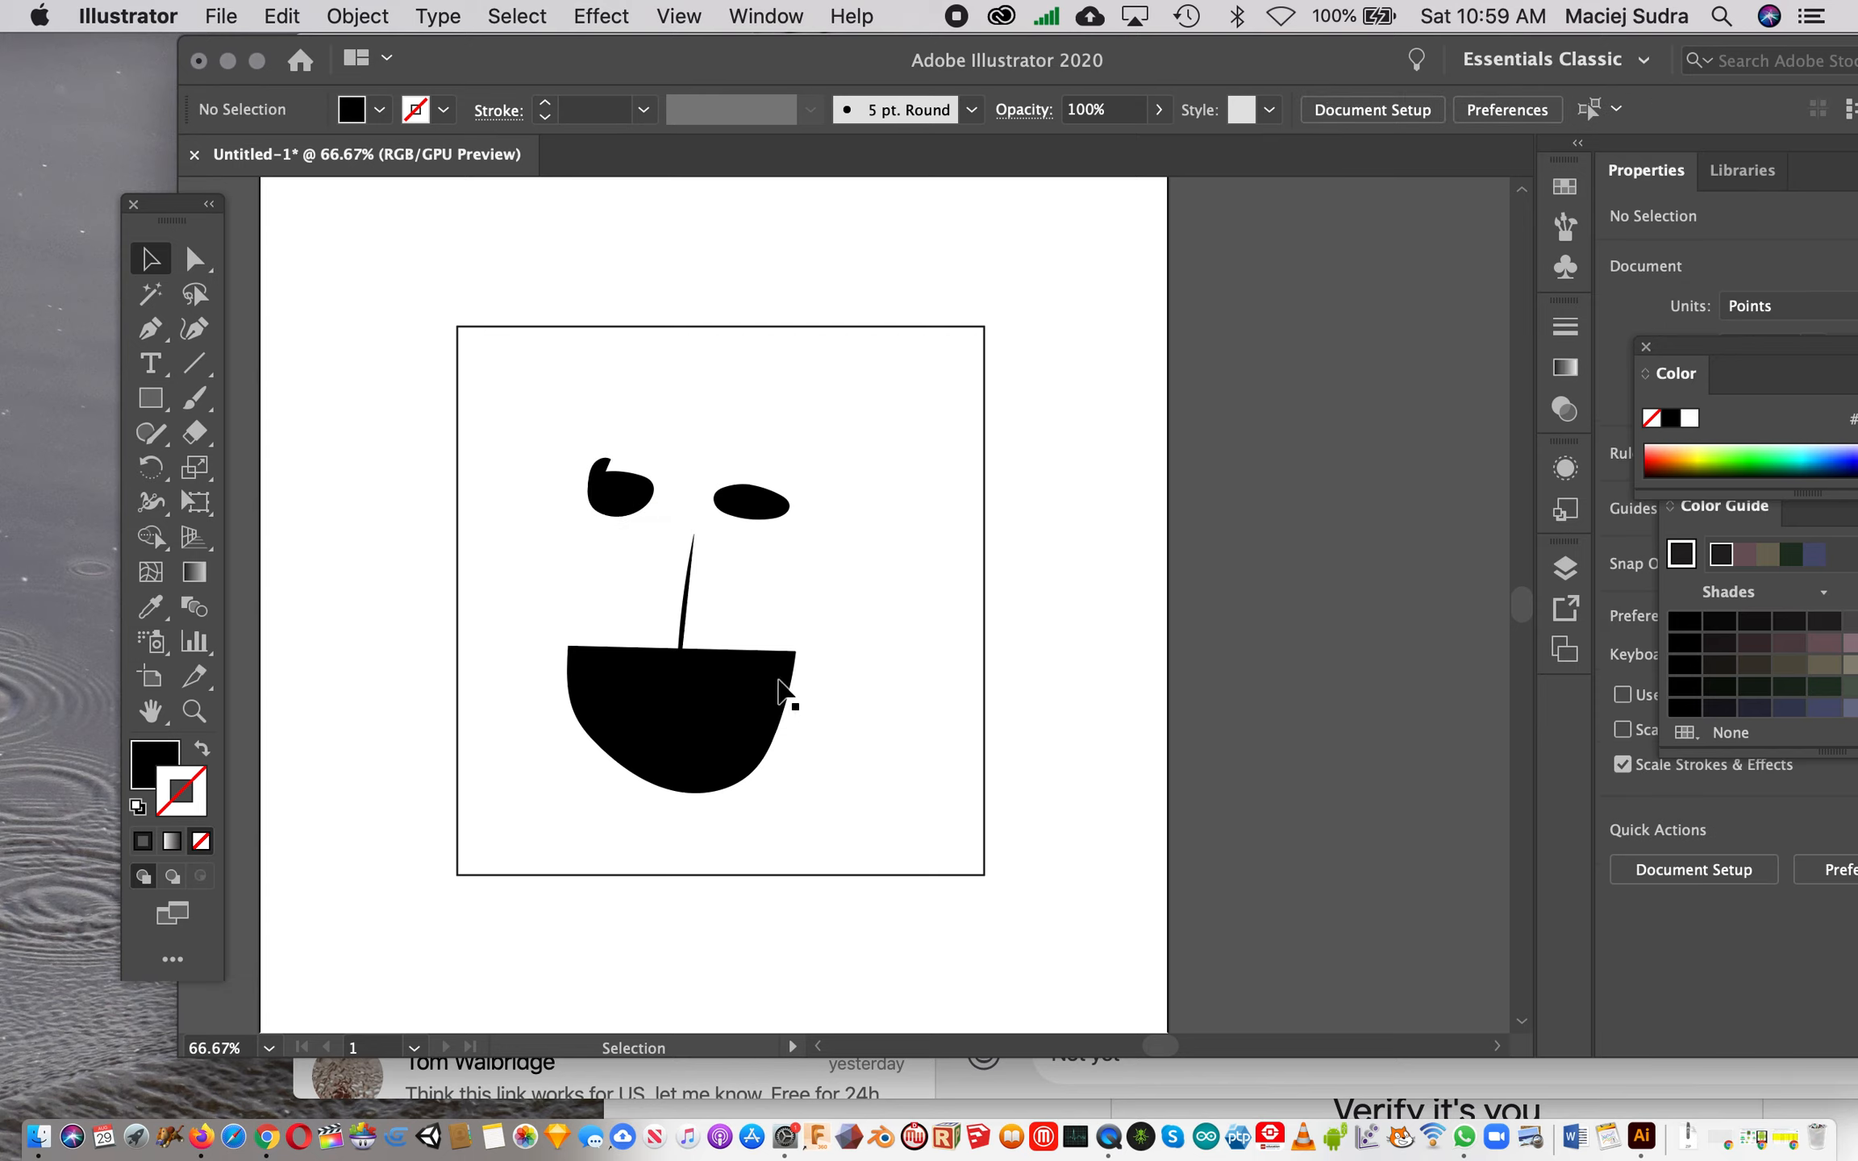
left_click(671, 731)
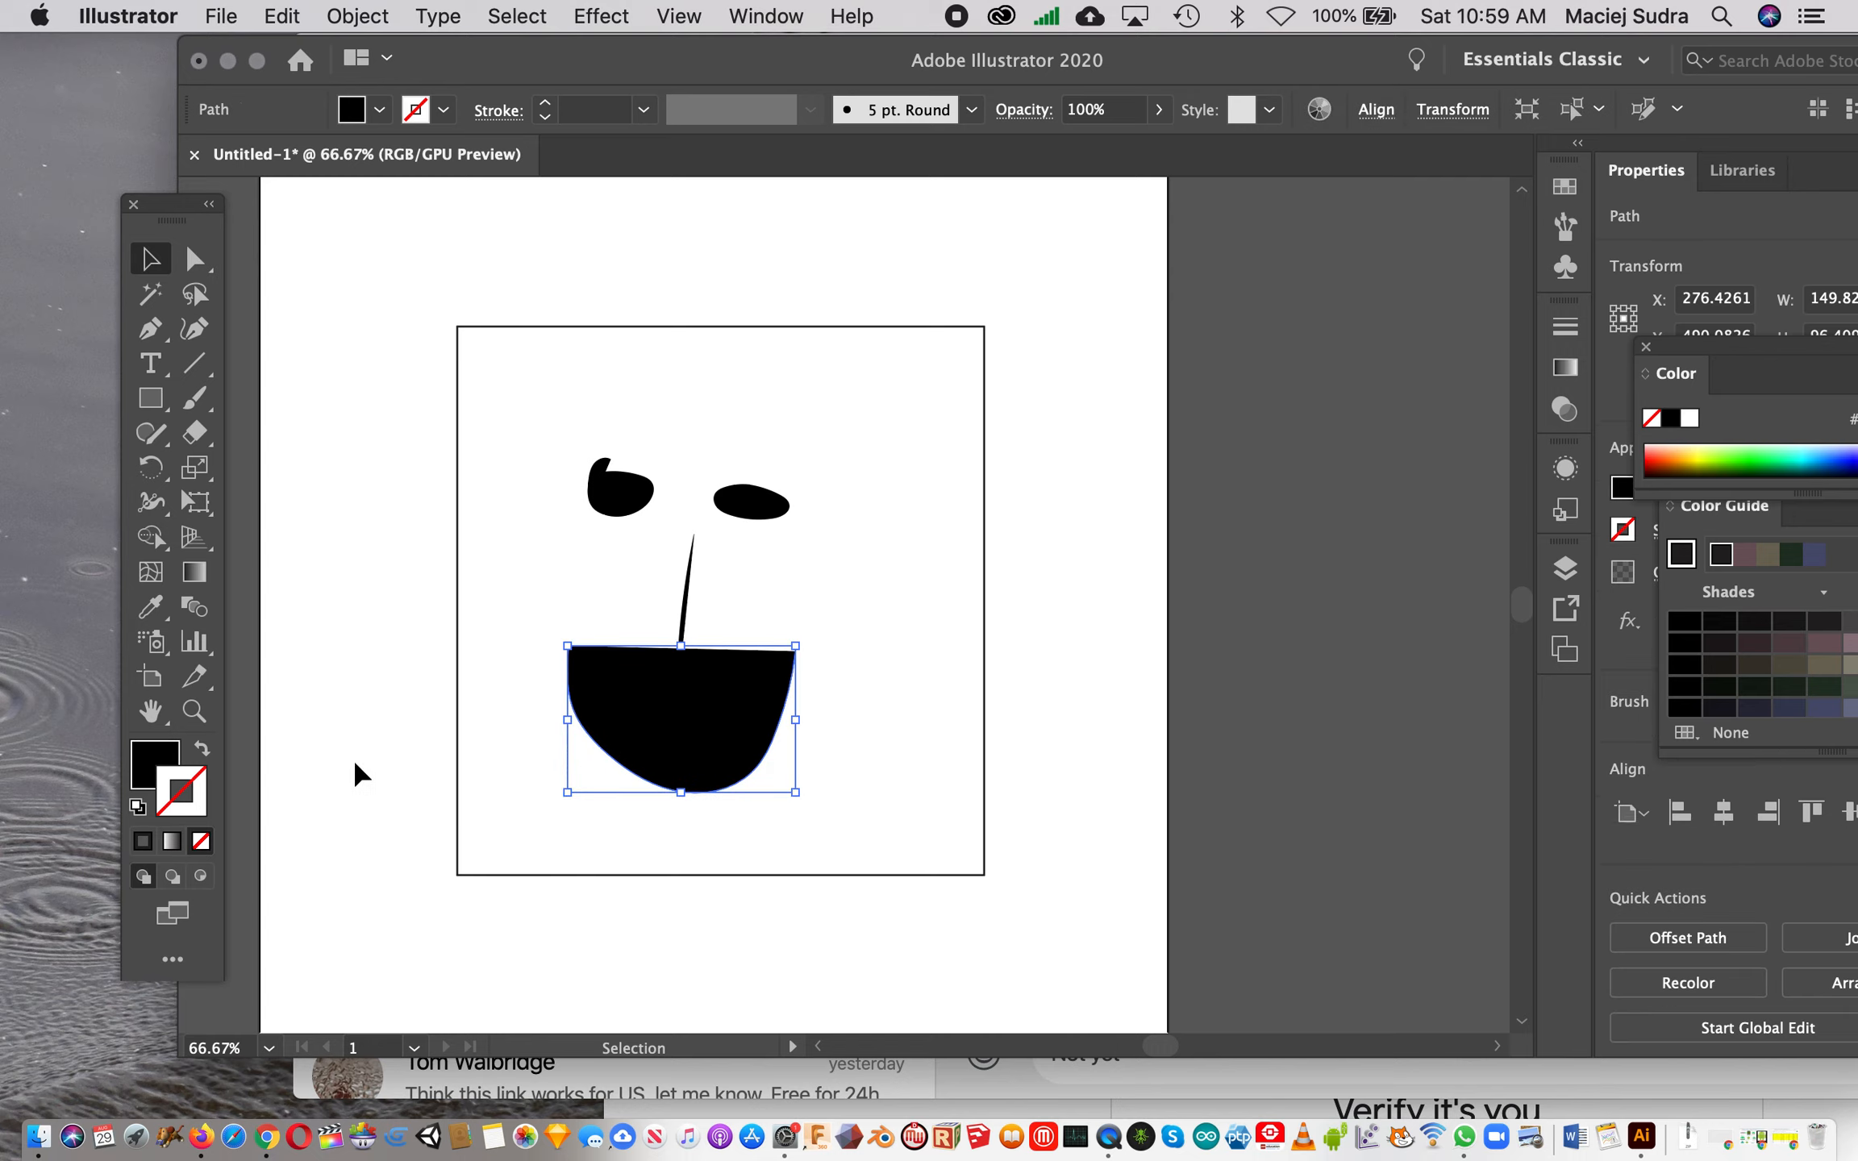
left_click(155, 768)
left_click(615, 509)
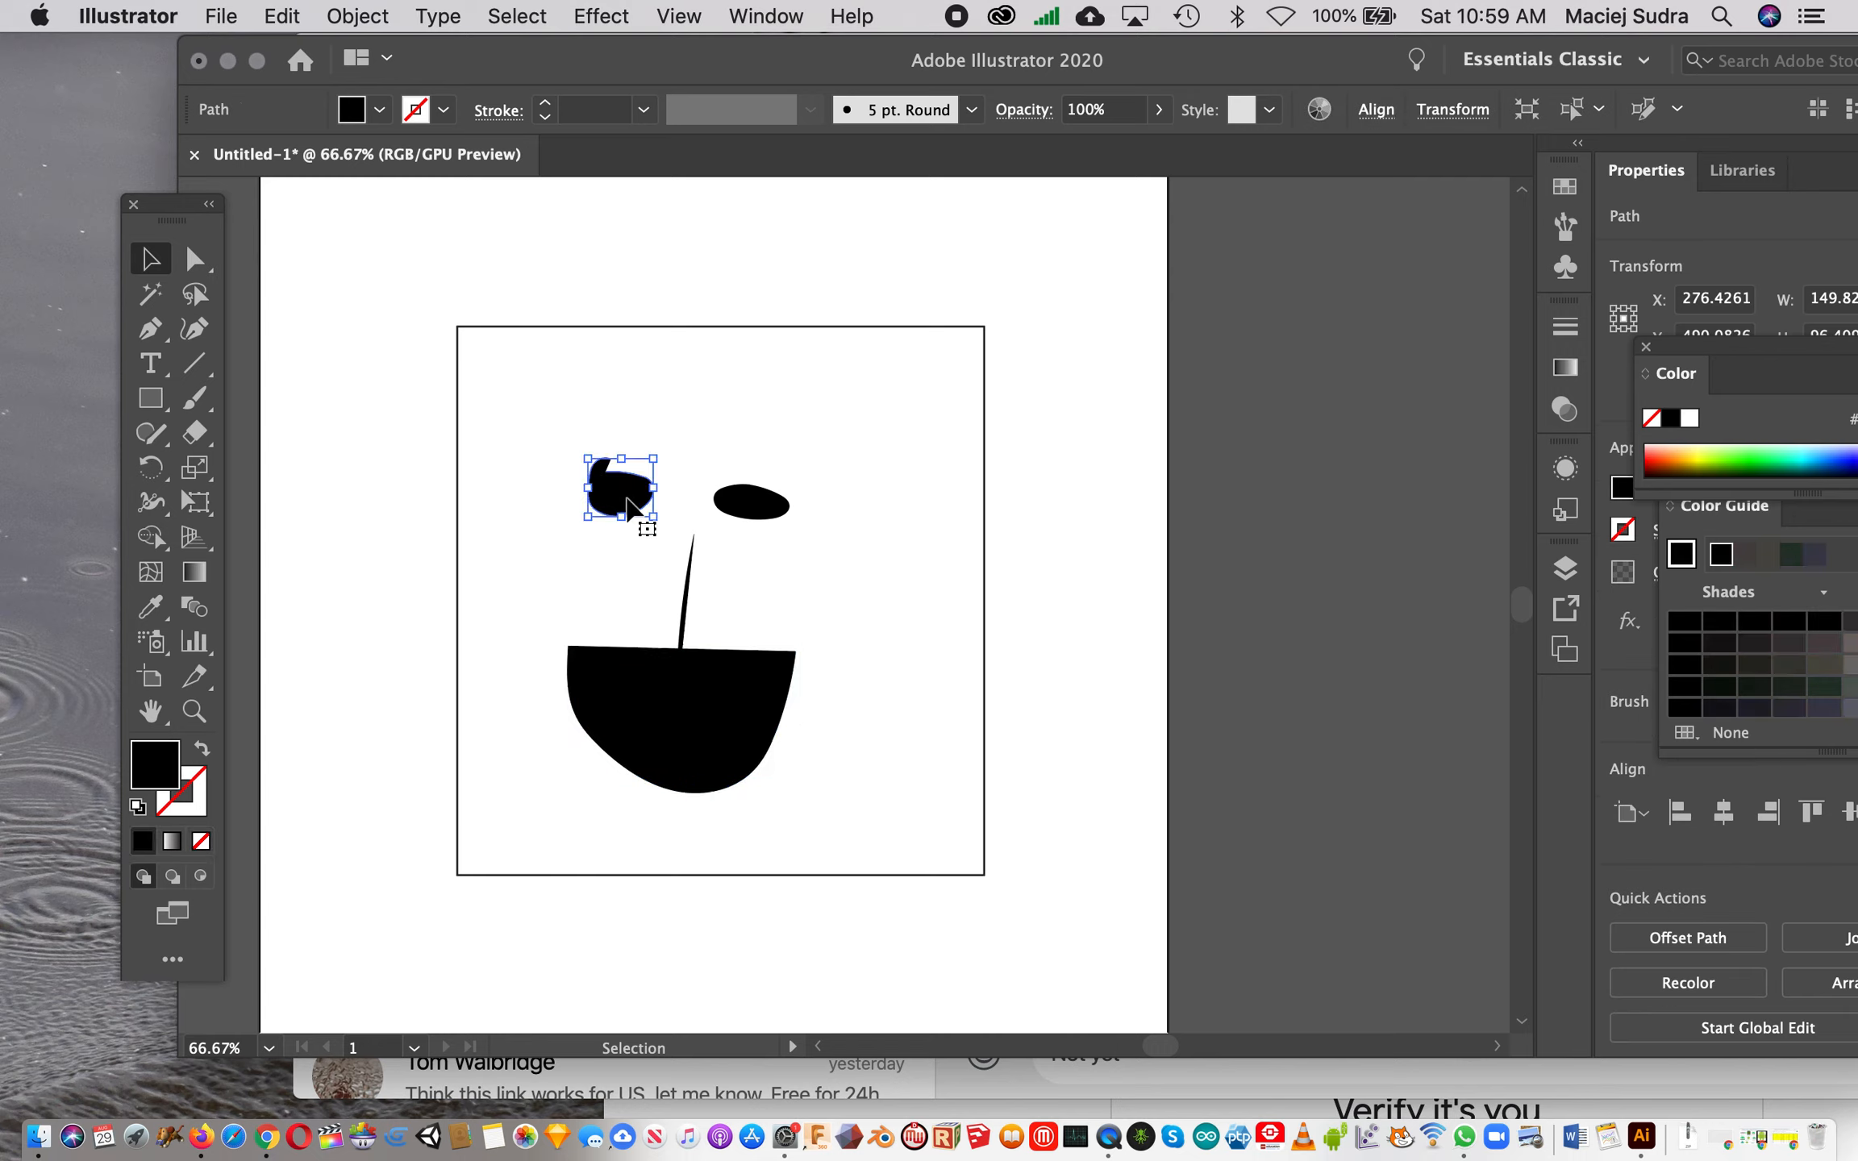
left_click(390, 505)
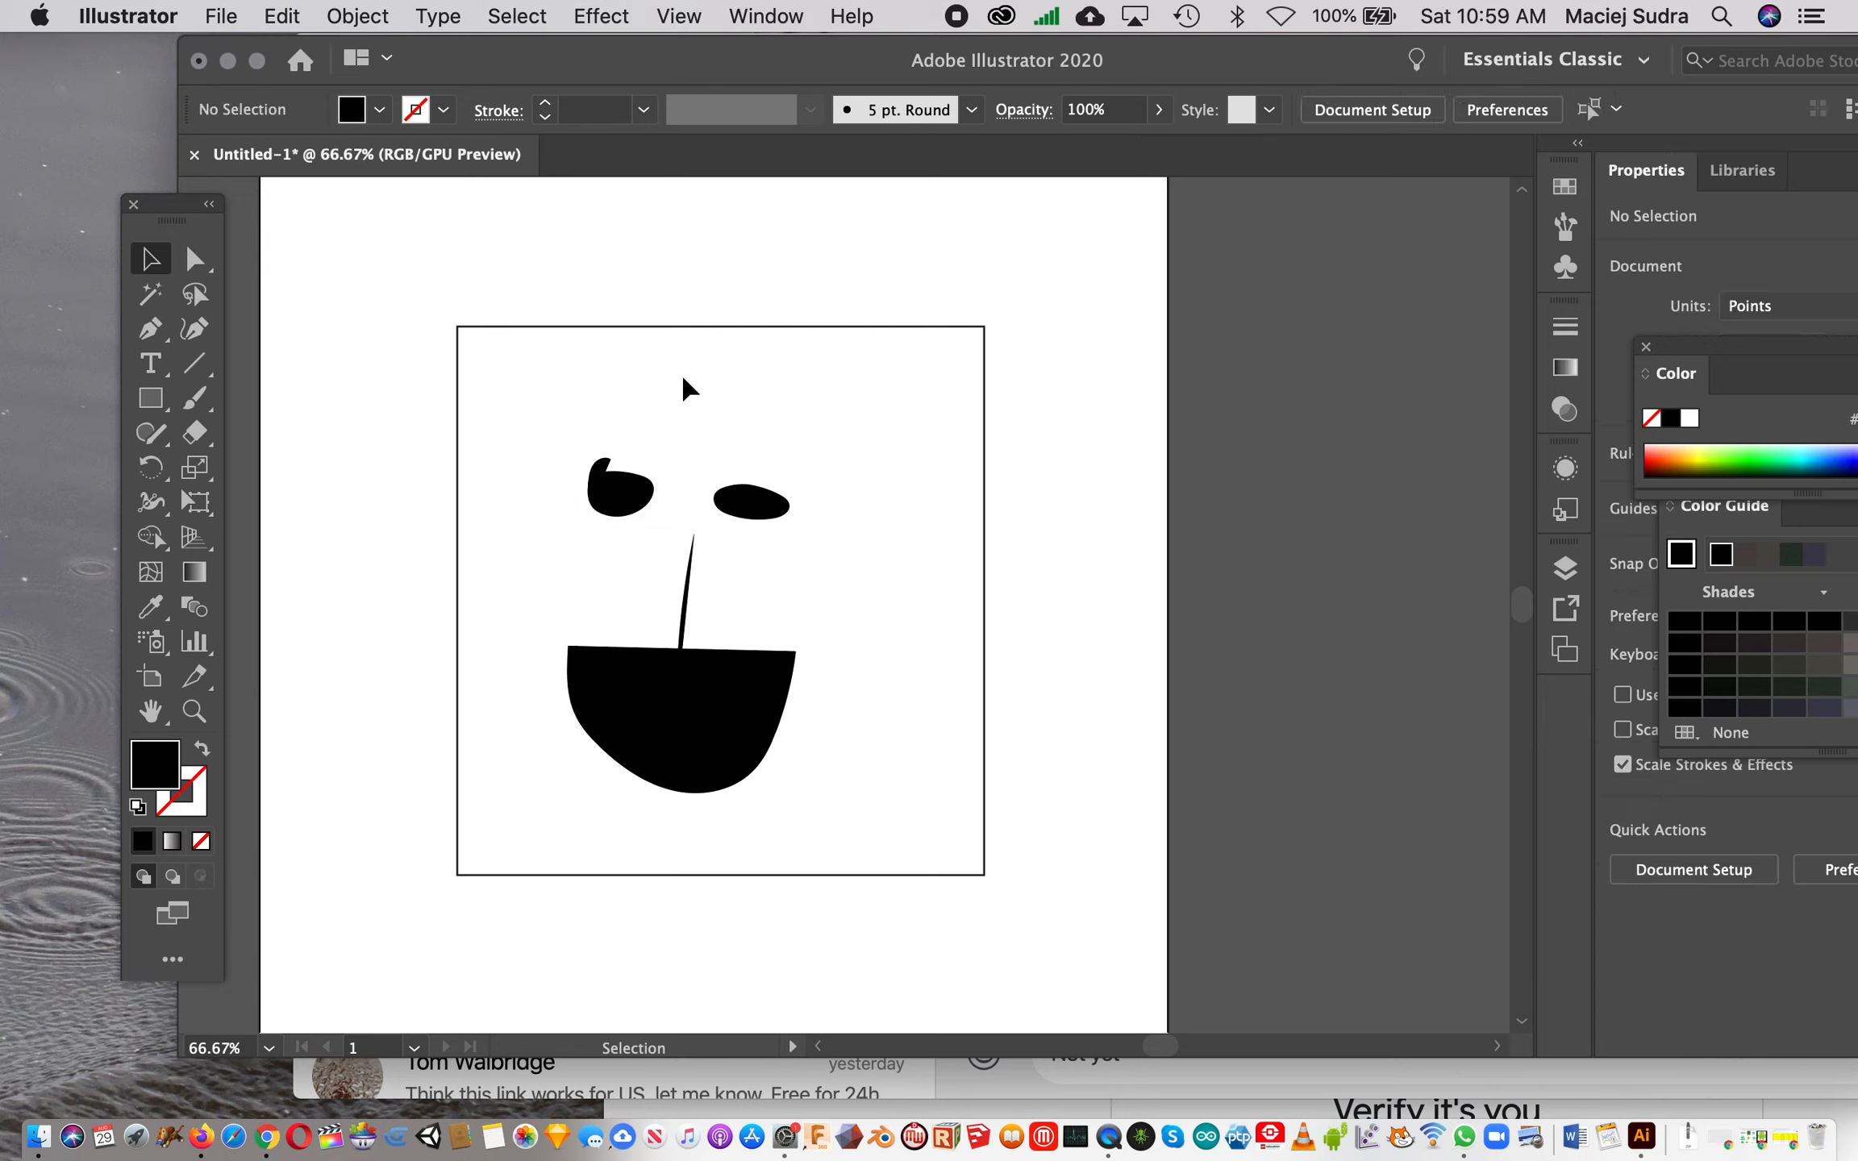
left_click(593, 500)
left_click(766, 504)
left_click(726, 742)
left_click(548, 557)
key("super+a")
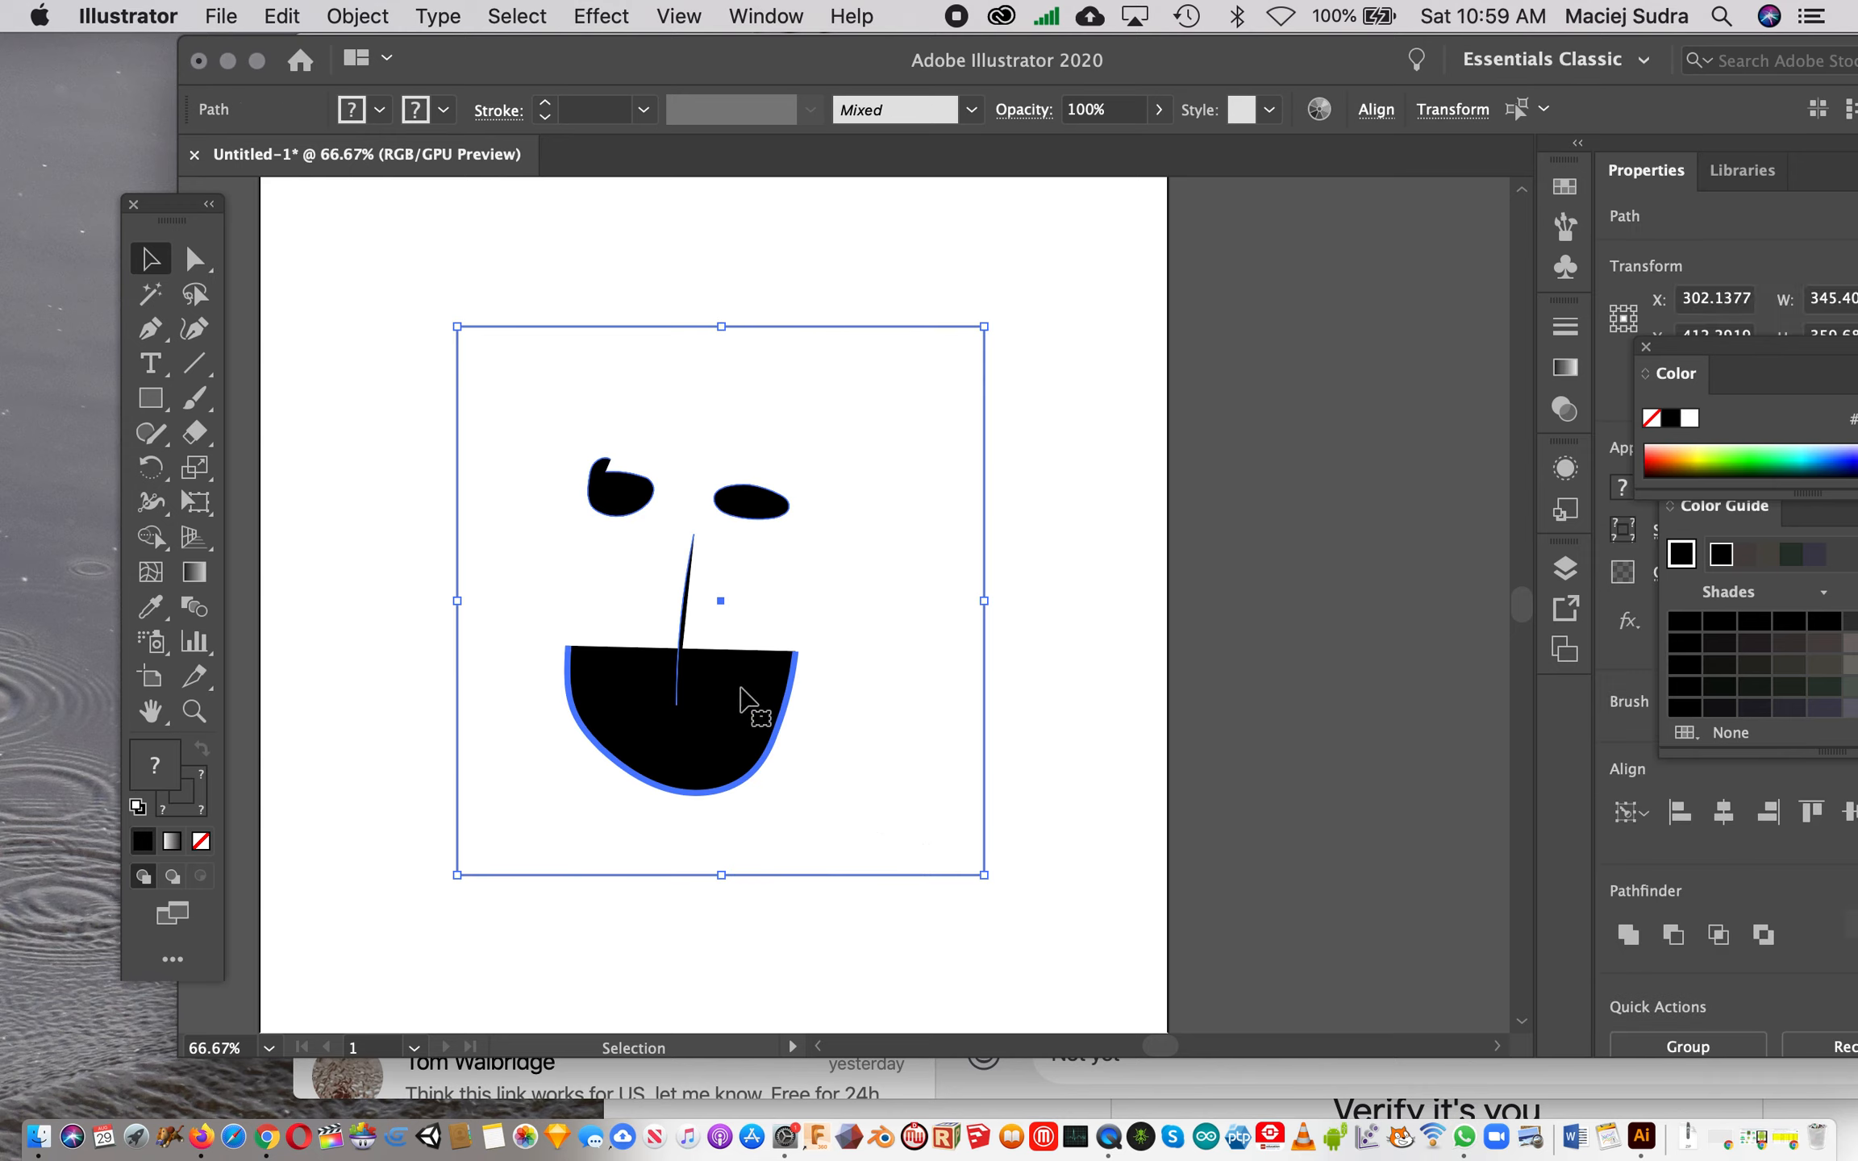
Step: Delete the filled mouth shape from the face
left_click(896, 774)
left_click(736, 685)
left_click_drag(734, 695, 746, 742)
key("Delete")
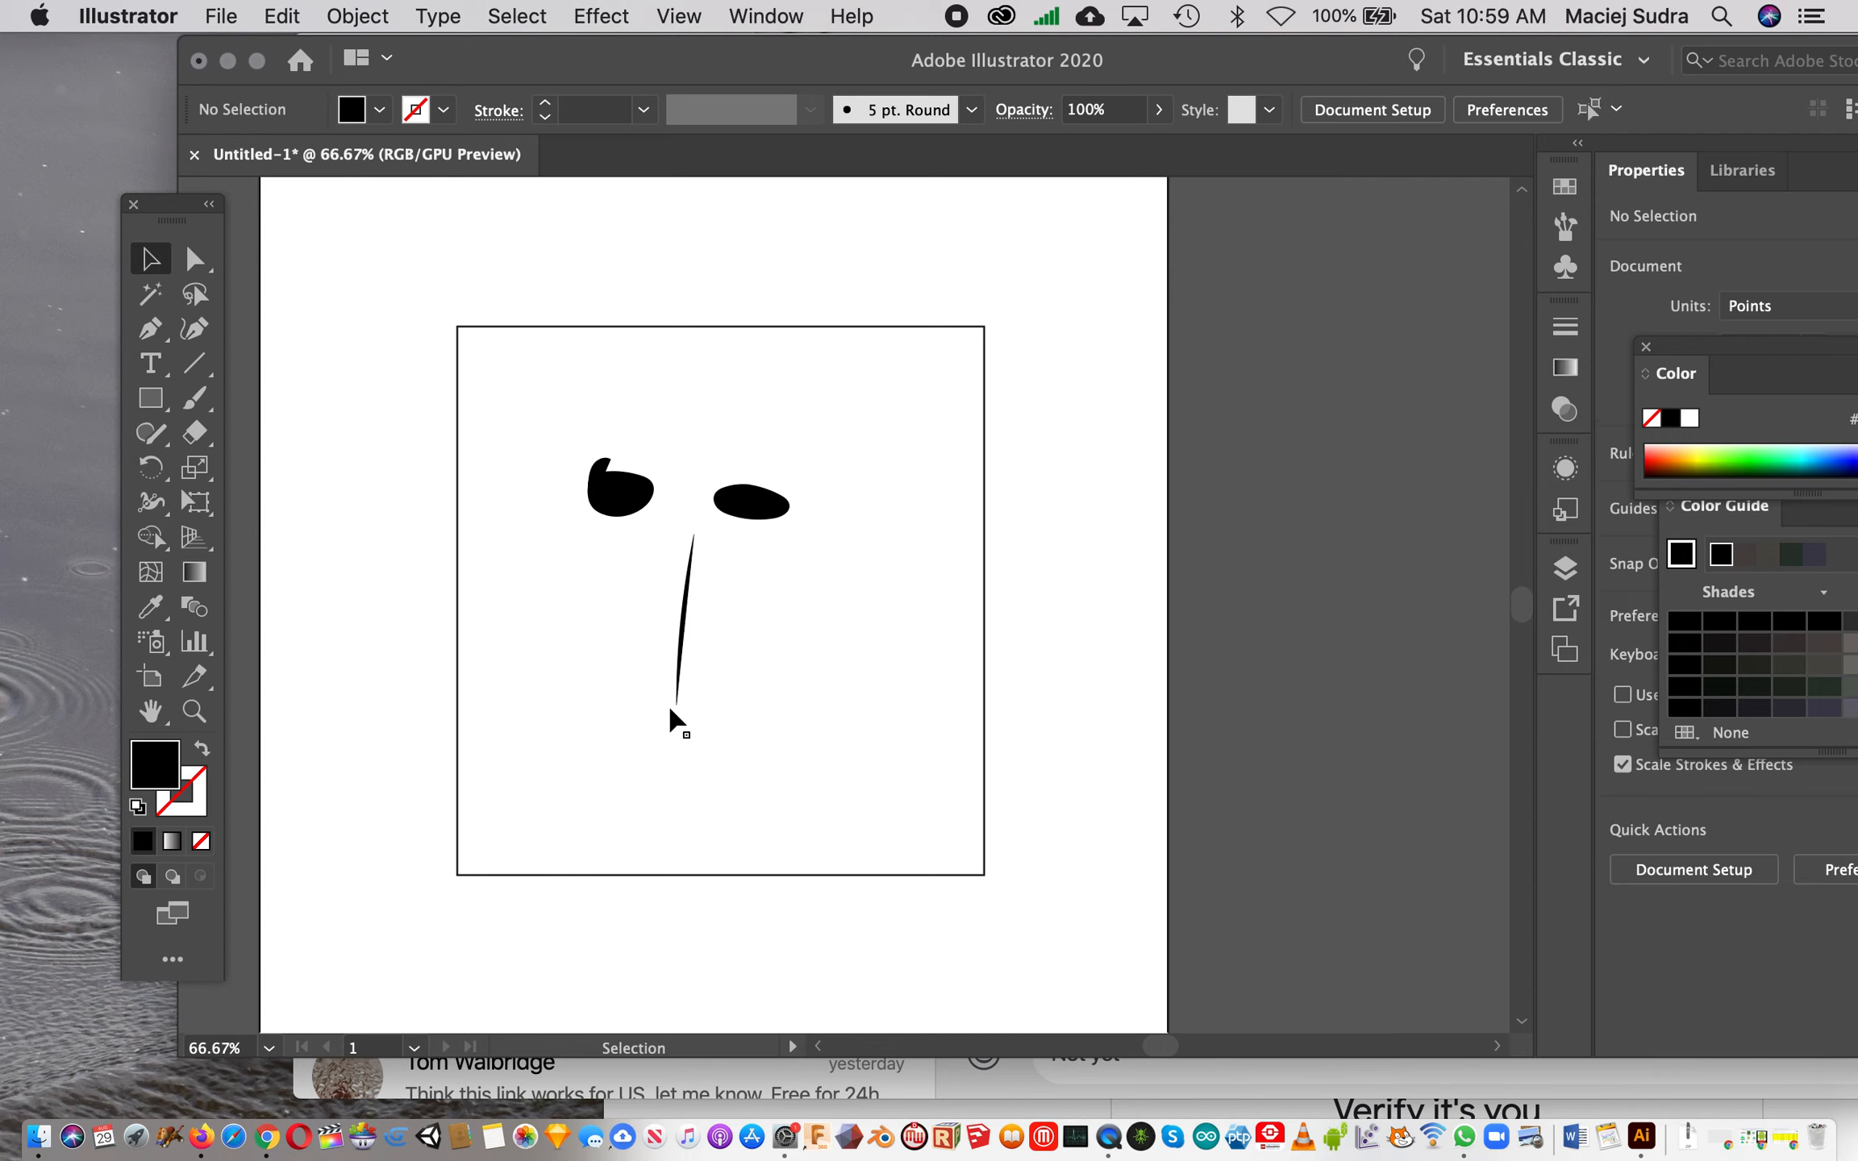
Step: Paint a new curved smile about 165 by 83 pt around the nose's lower end, using a black stroke and no fill
left_click(194, 397)
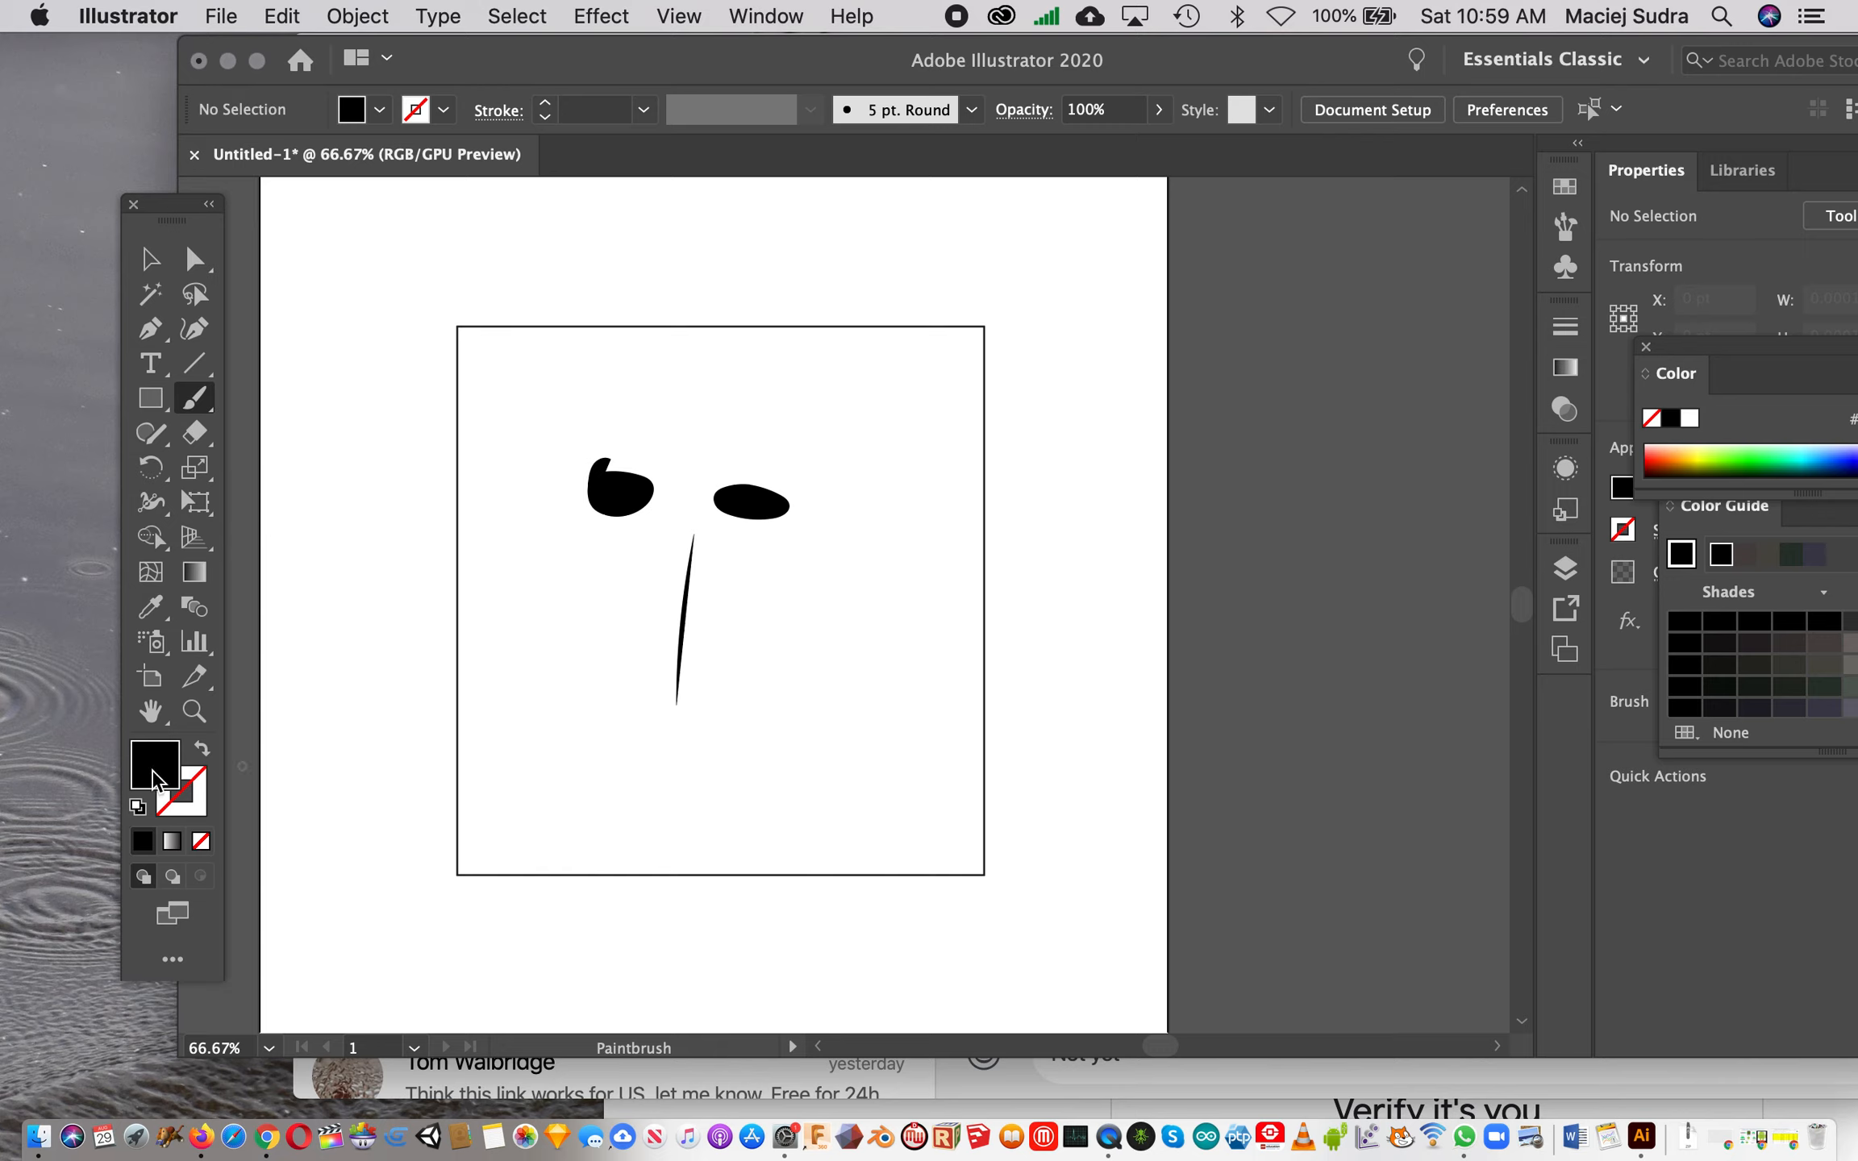
left_click(145, 842)
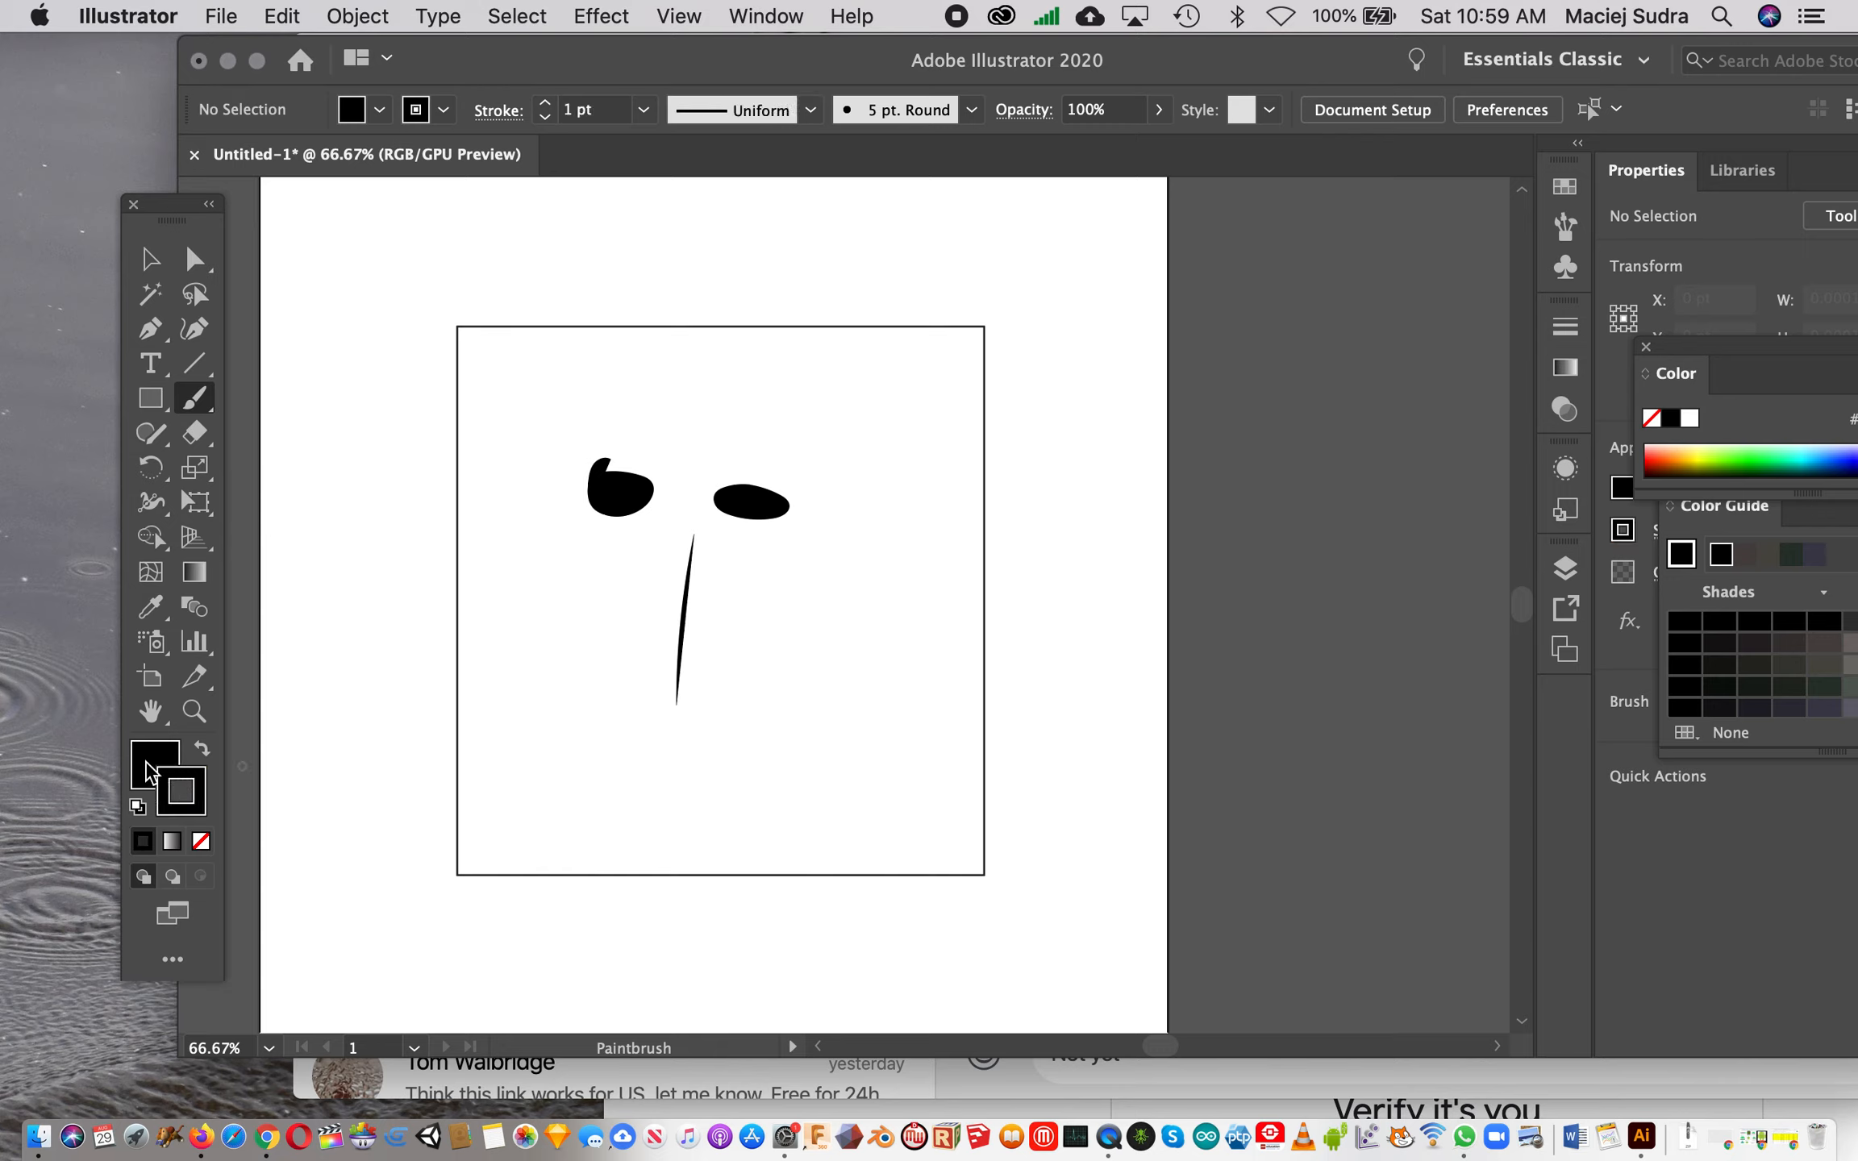
left_click(200, 841)
mouse_move(567, 687)
left_mouse_down()
mouse_move(601, 738)
mouse_move(732, 791)
mouse_move(819, 666)
left_mouse_up()
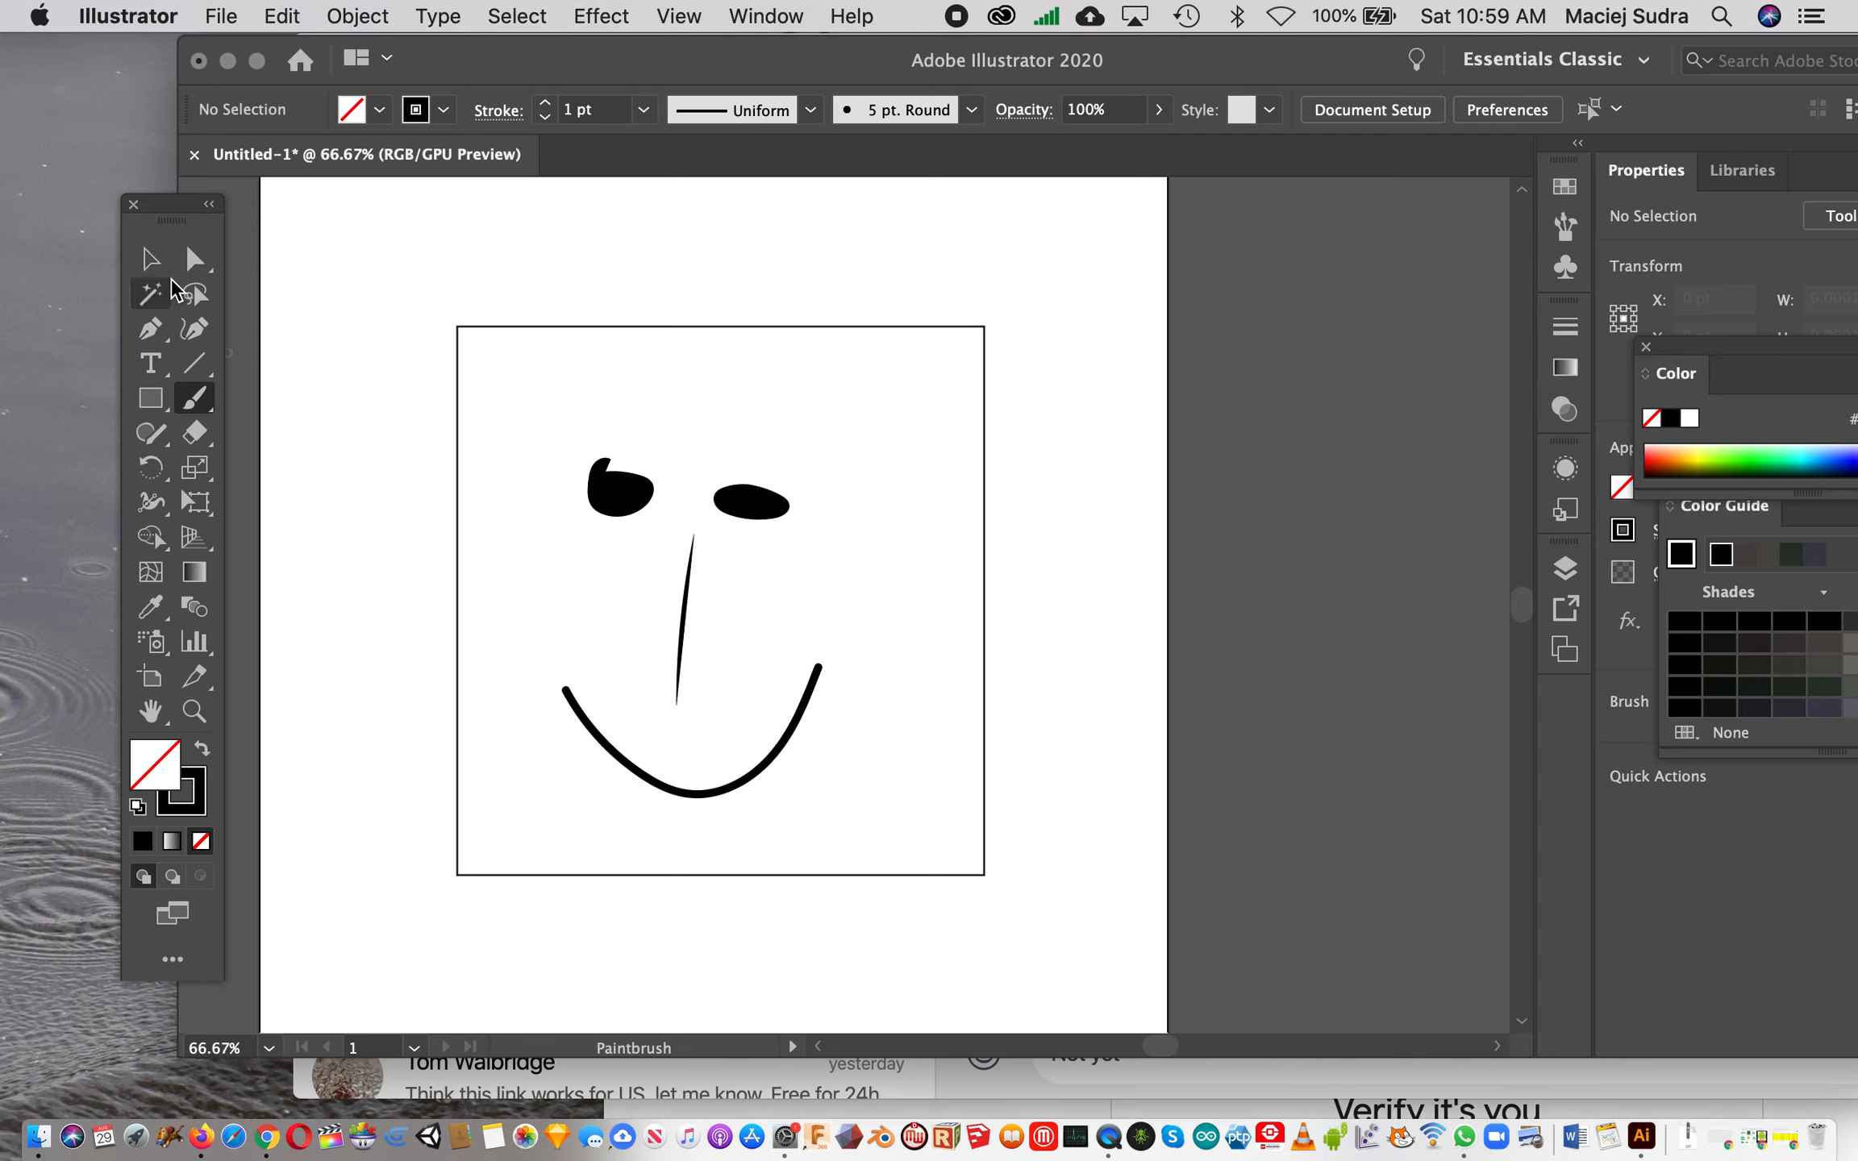
Step: Convert the new smile's stroke into a filled shape with Outline Stroke and deselect it
left_click(150, 258)
left_click(597, 738)
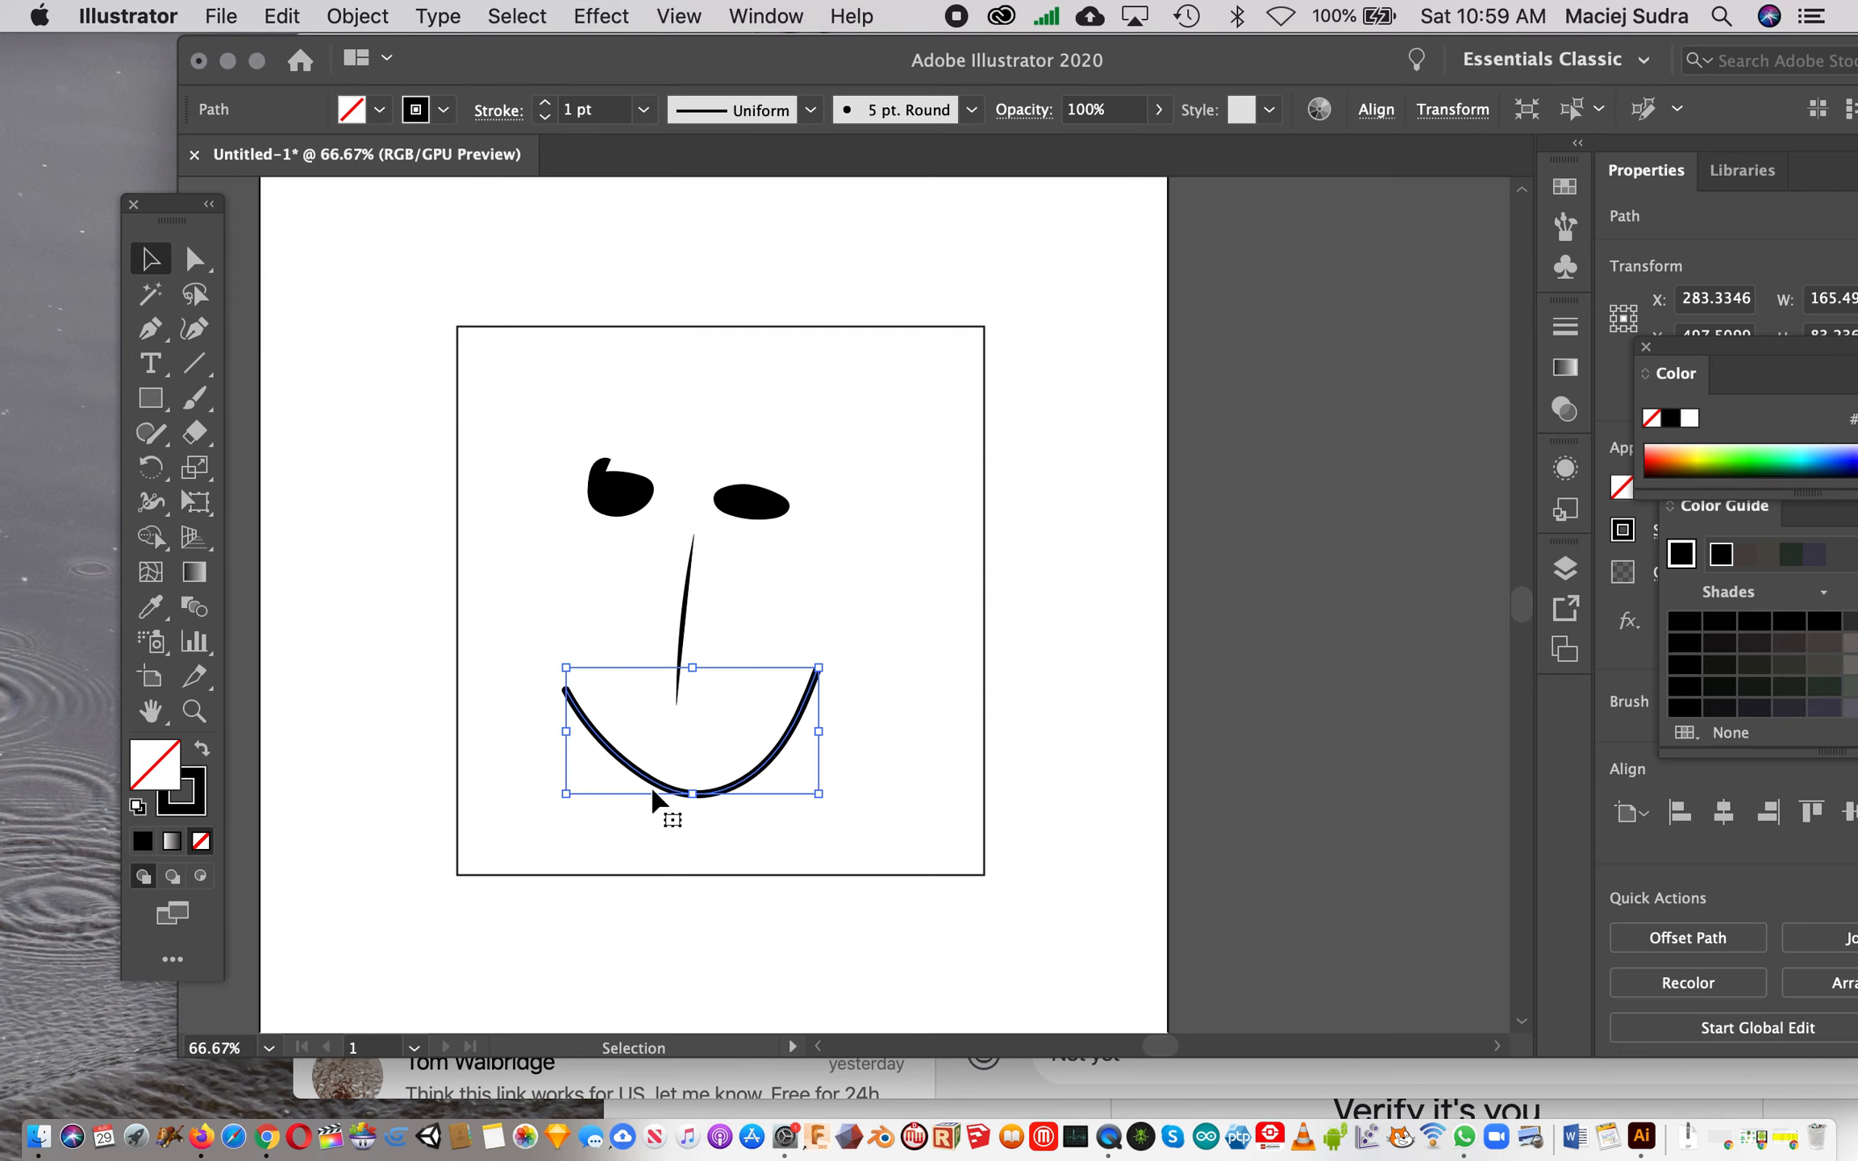
left_click(359, 18)
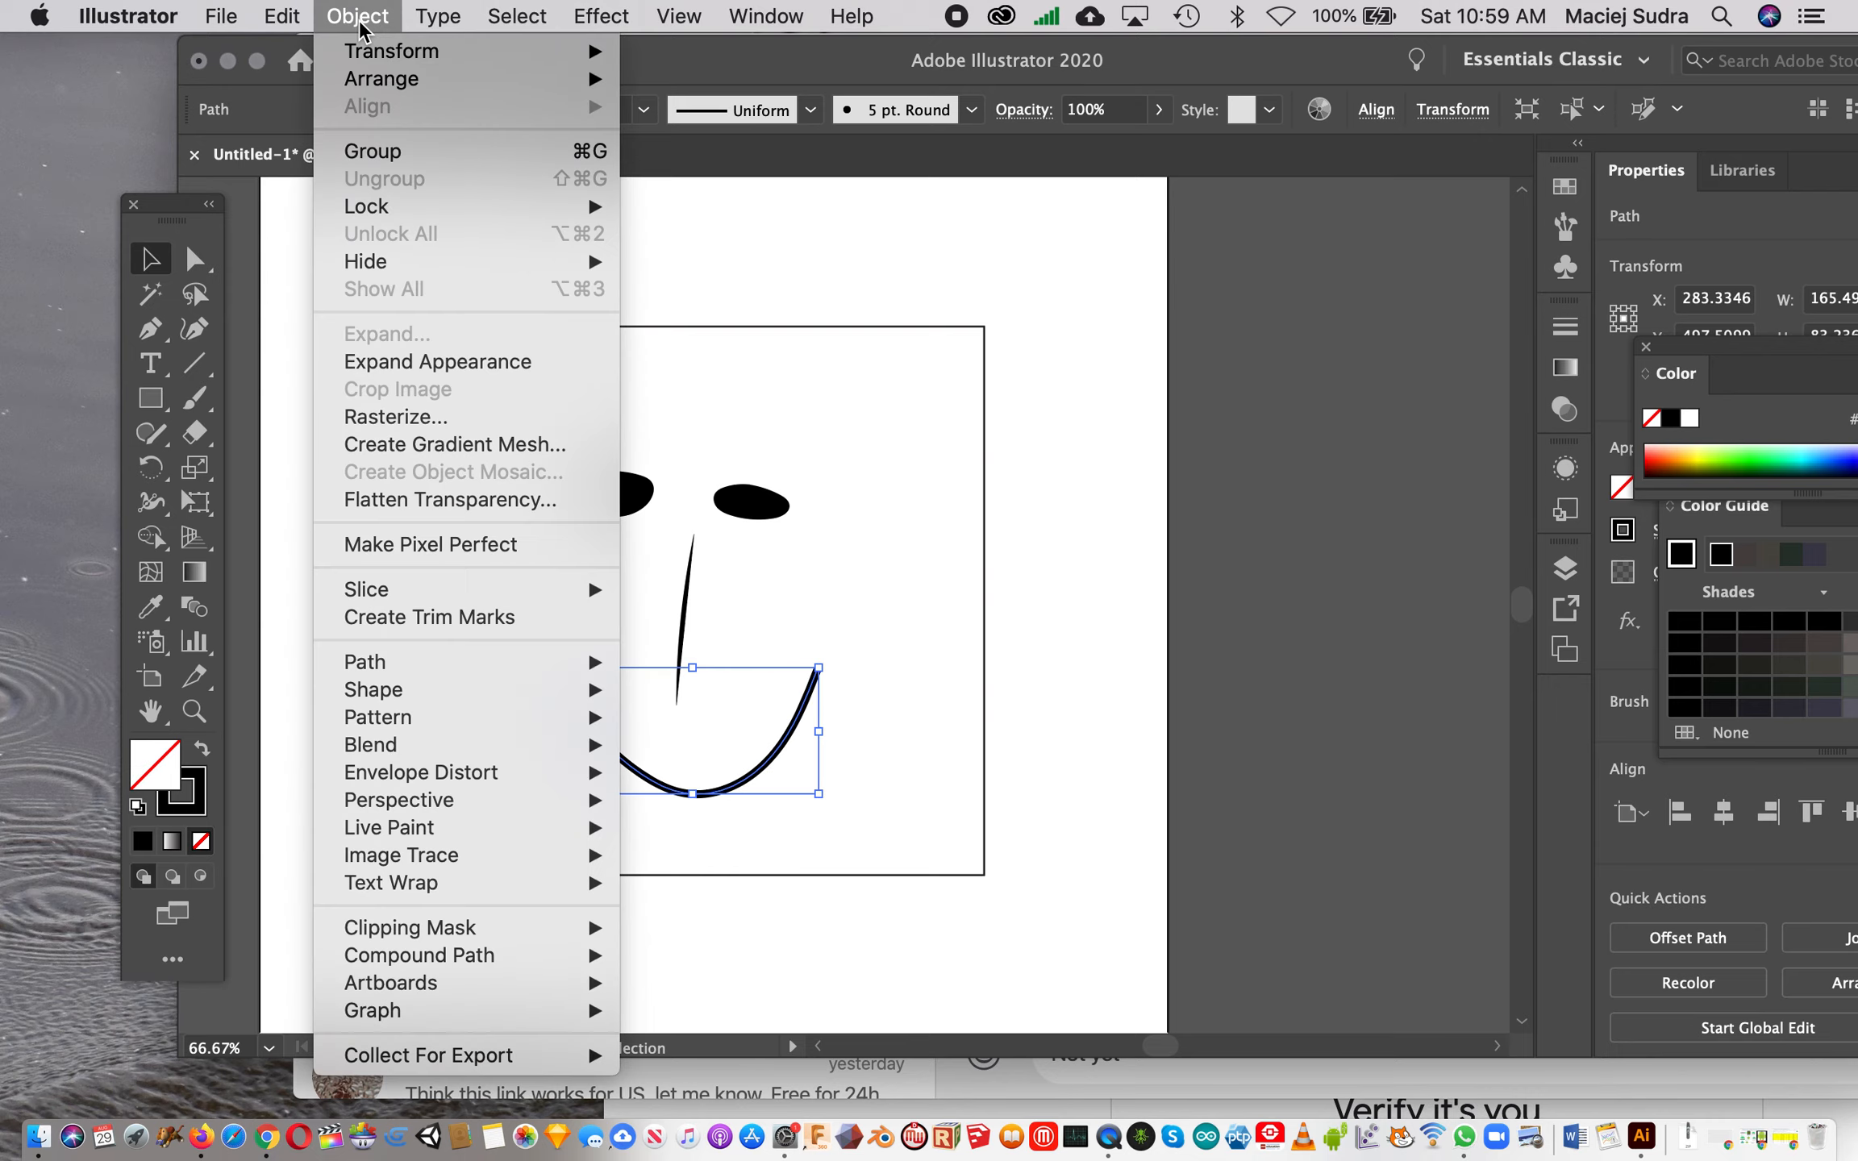
mouse_move(408, 668)
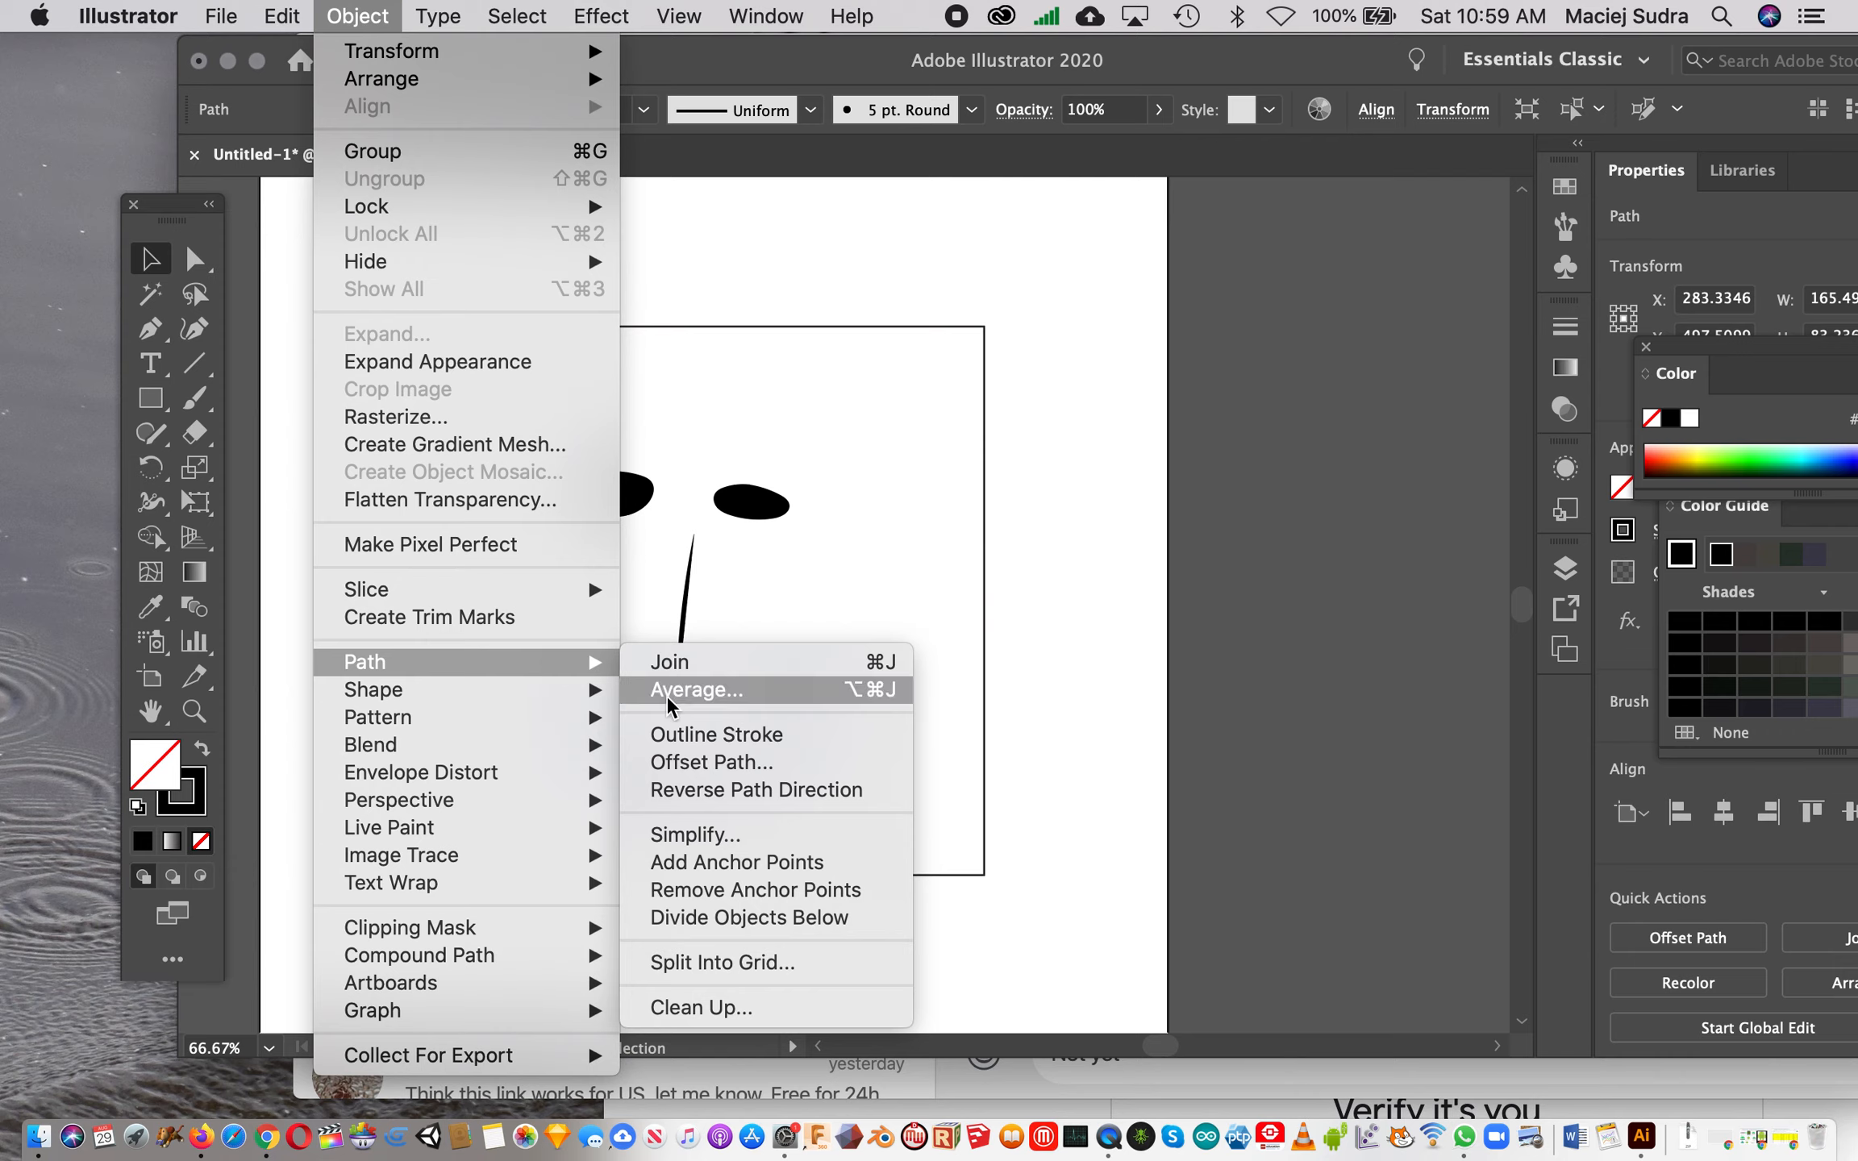
left_click(716, 738)
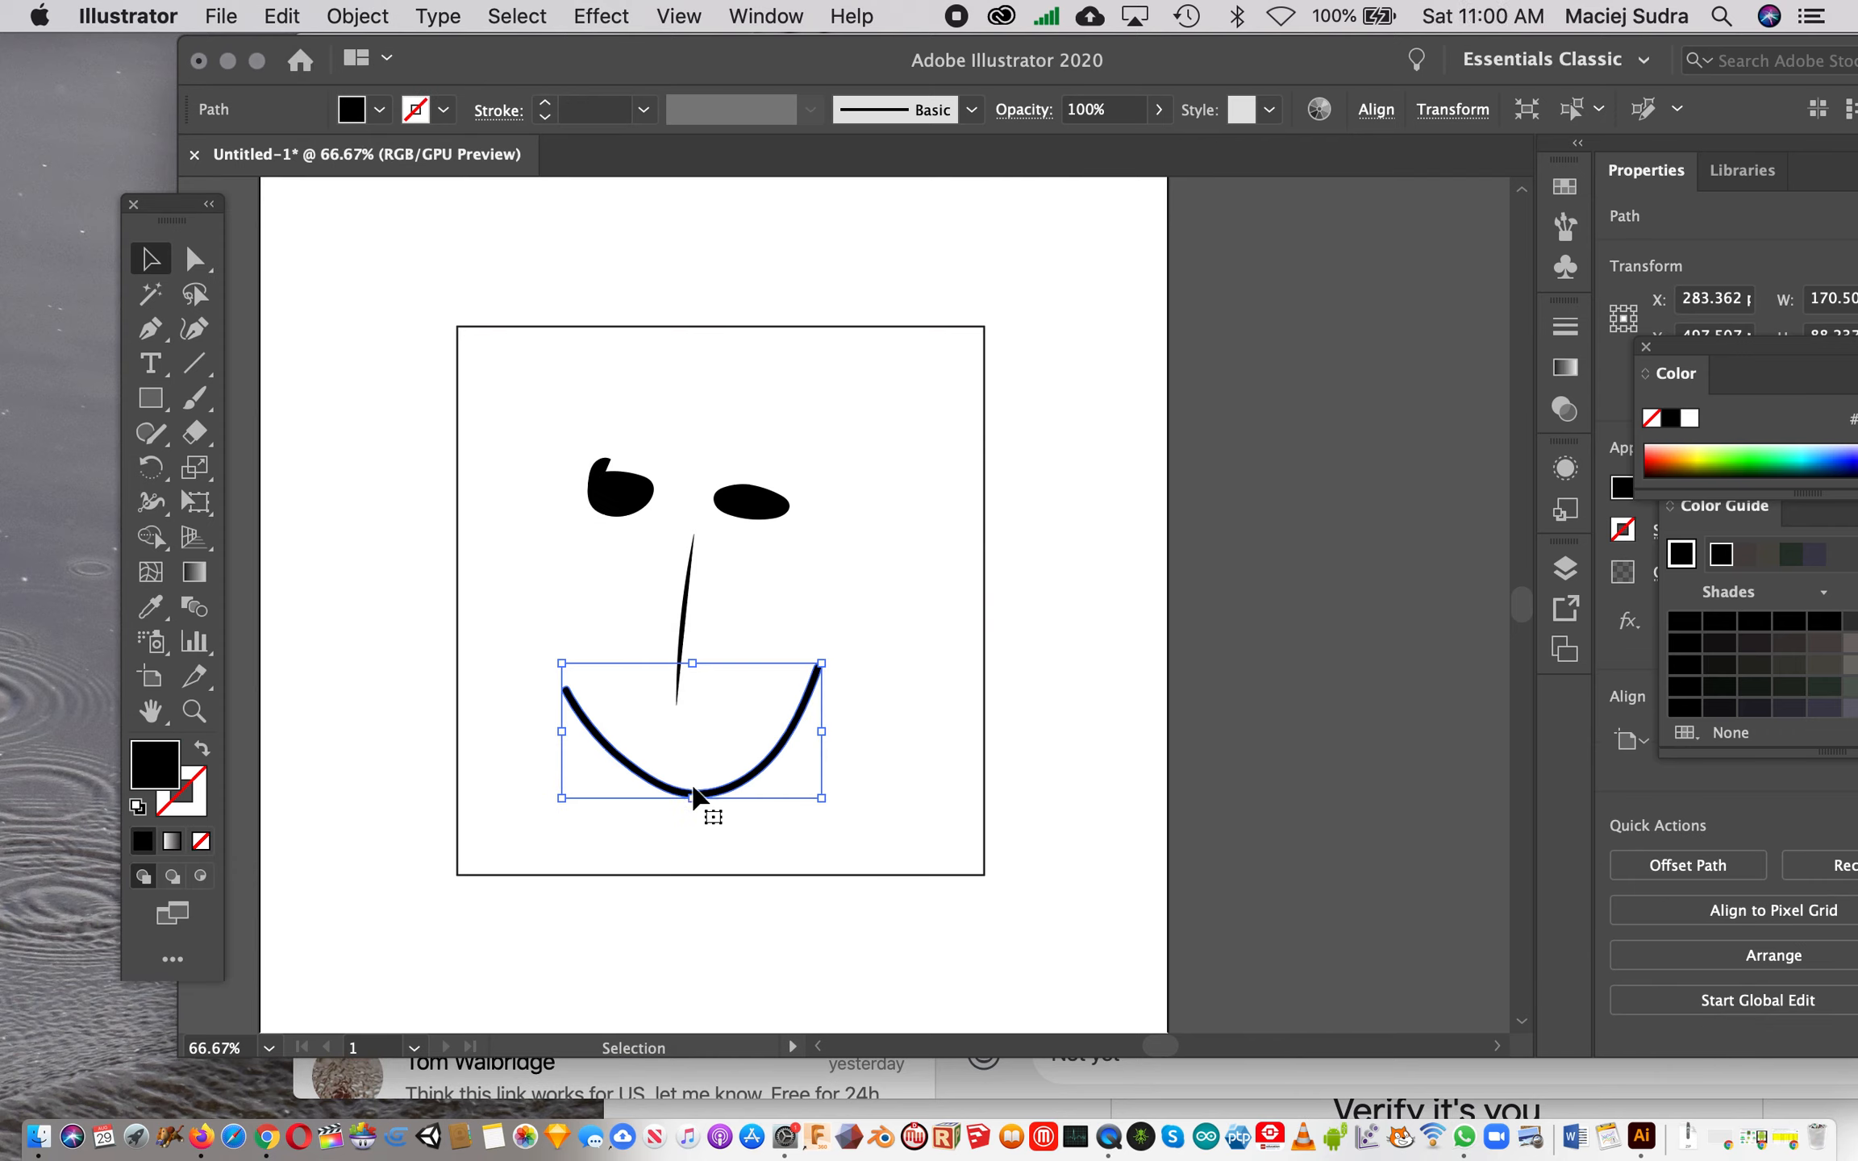
left_click(337, 704)
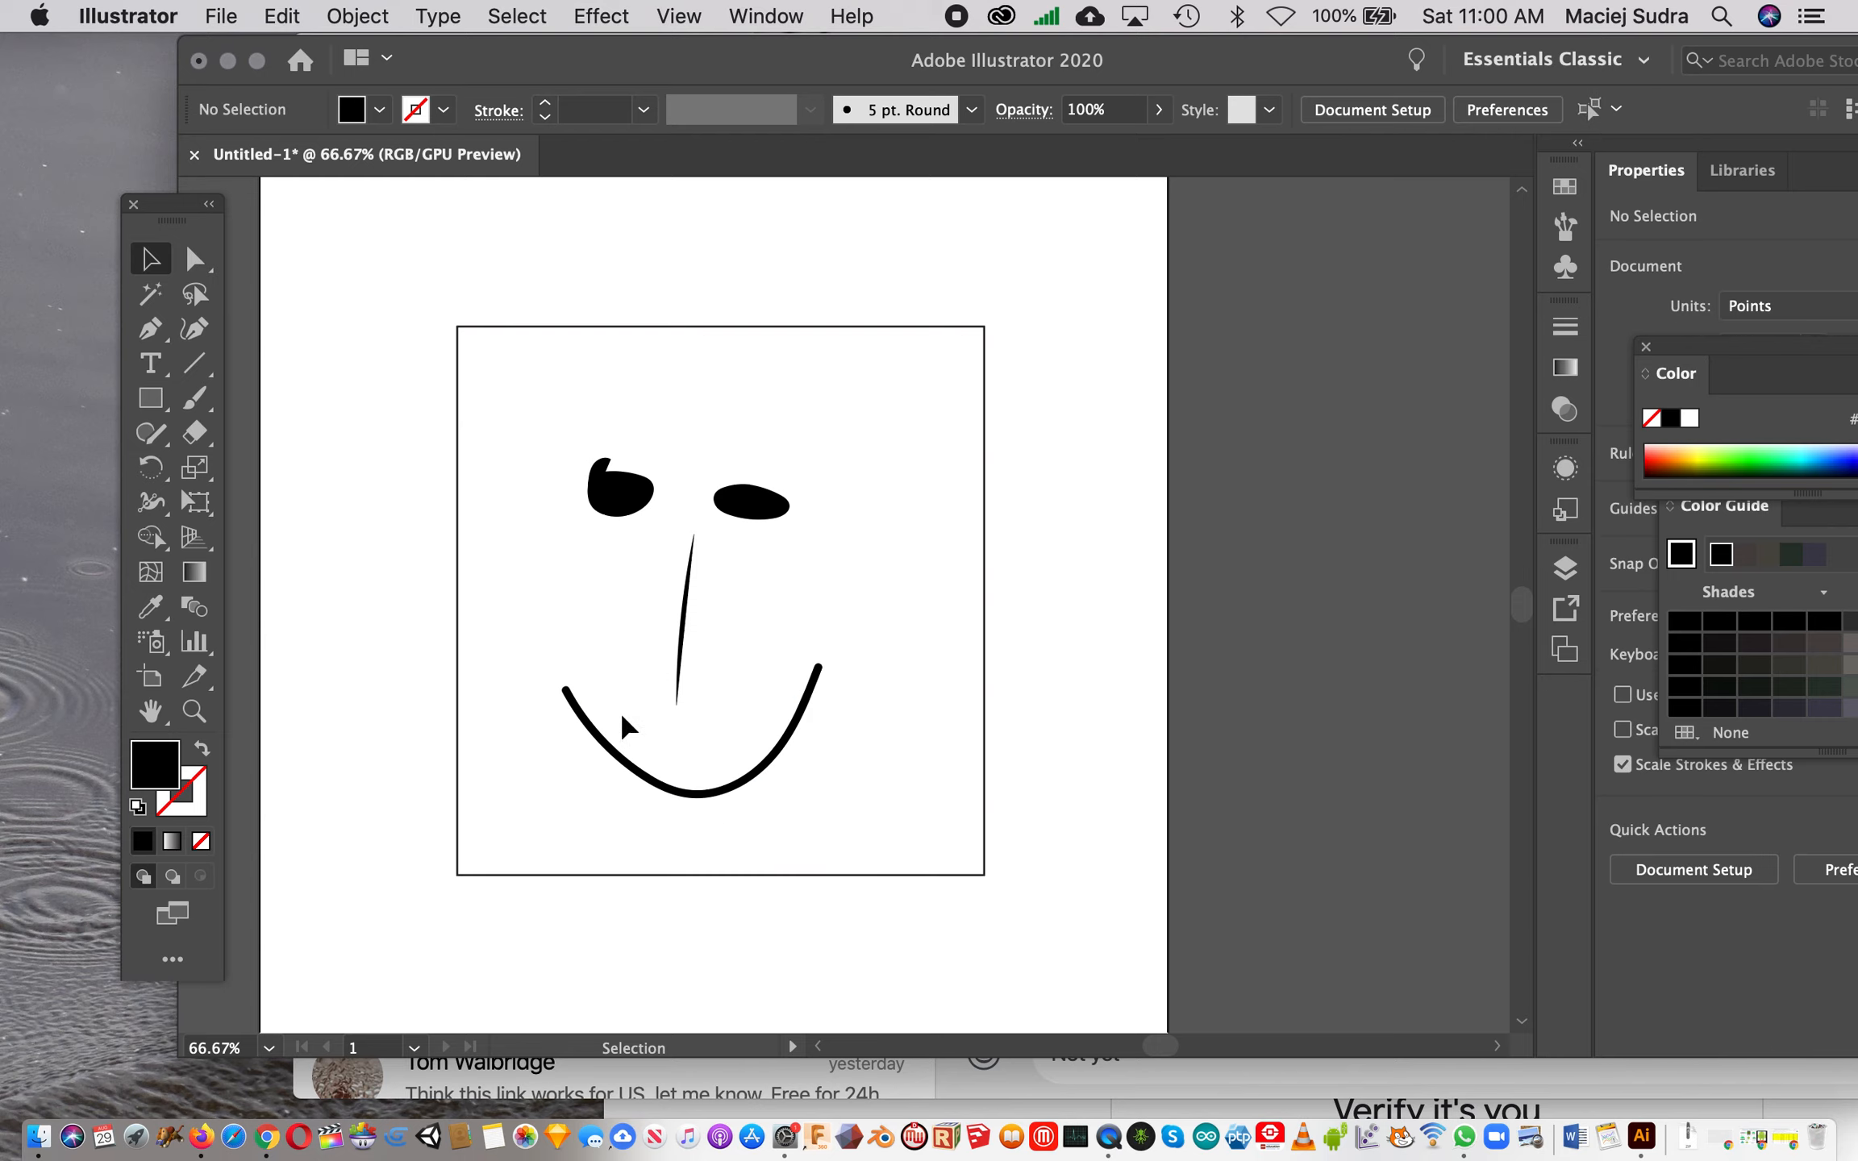
Step: Examine the outlined smile's fill and stroke settings, and deselect the smile
left_click(639, 781)
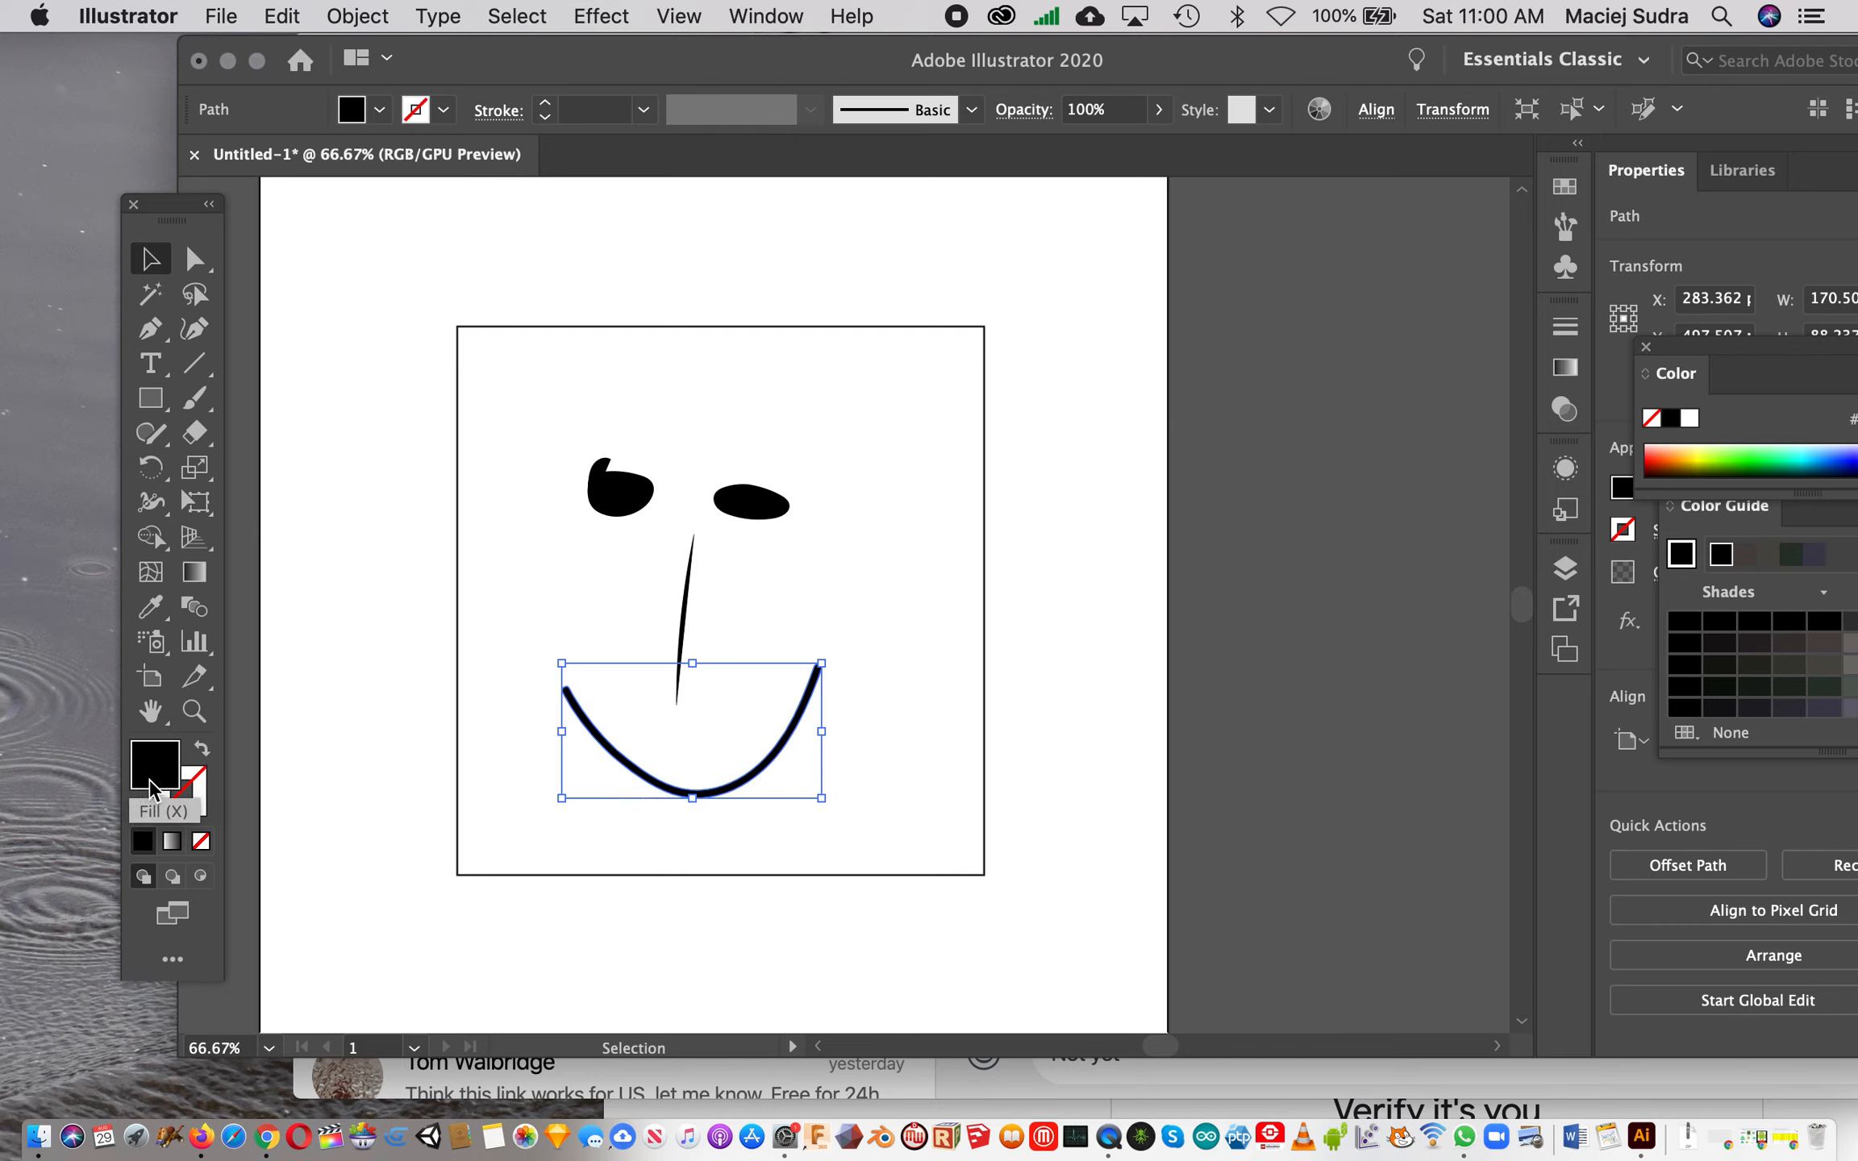
left_click(162, 807)
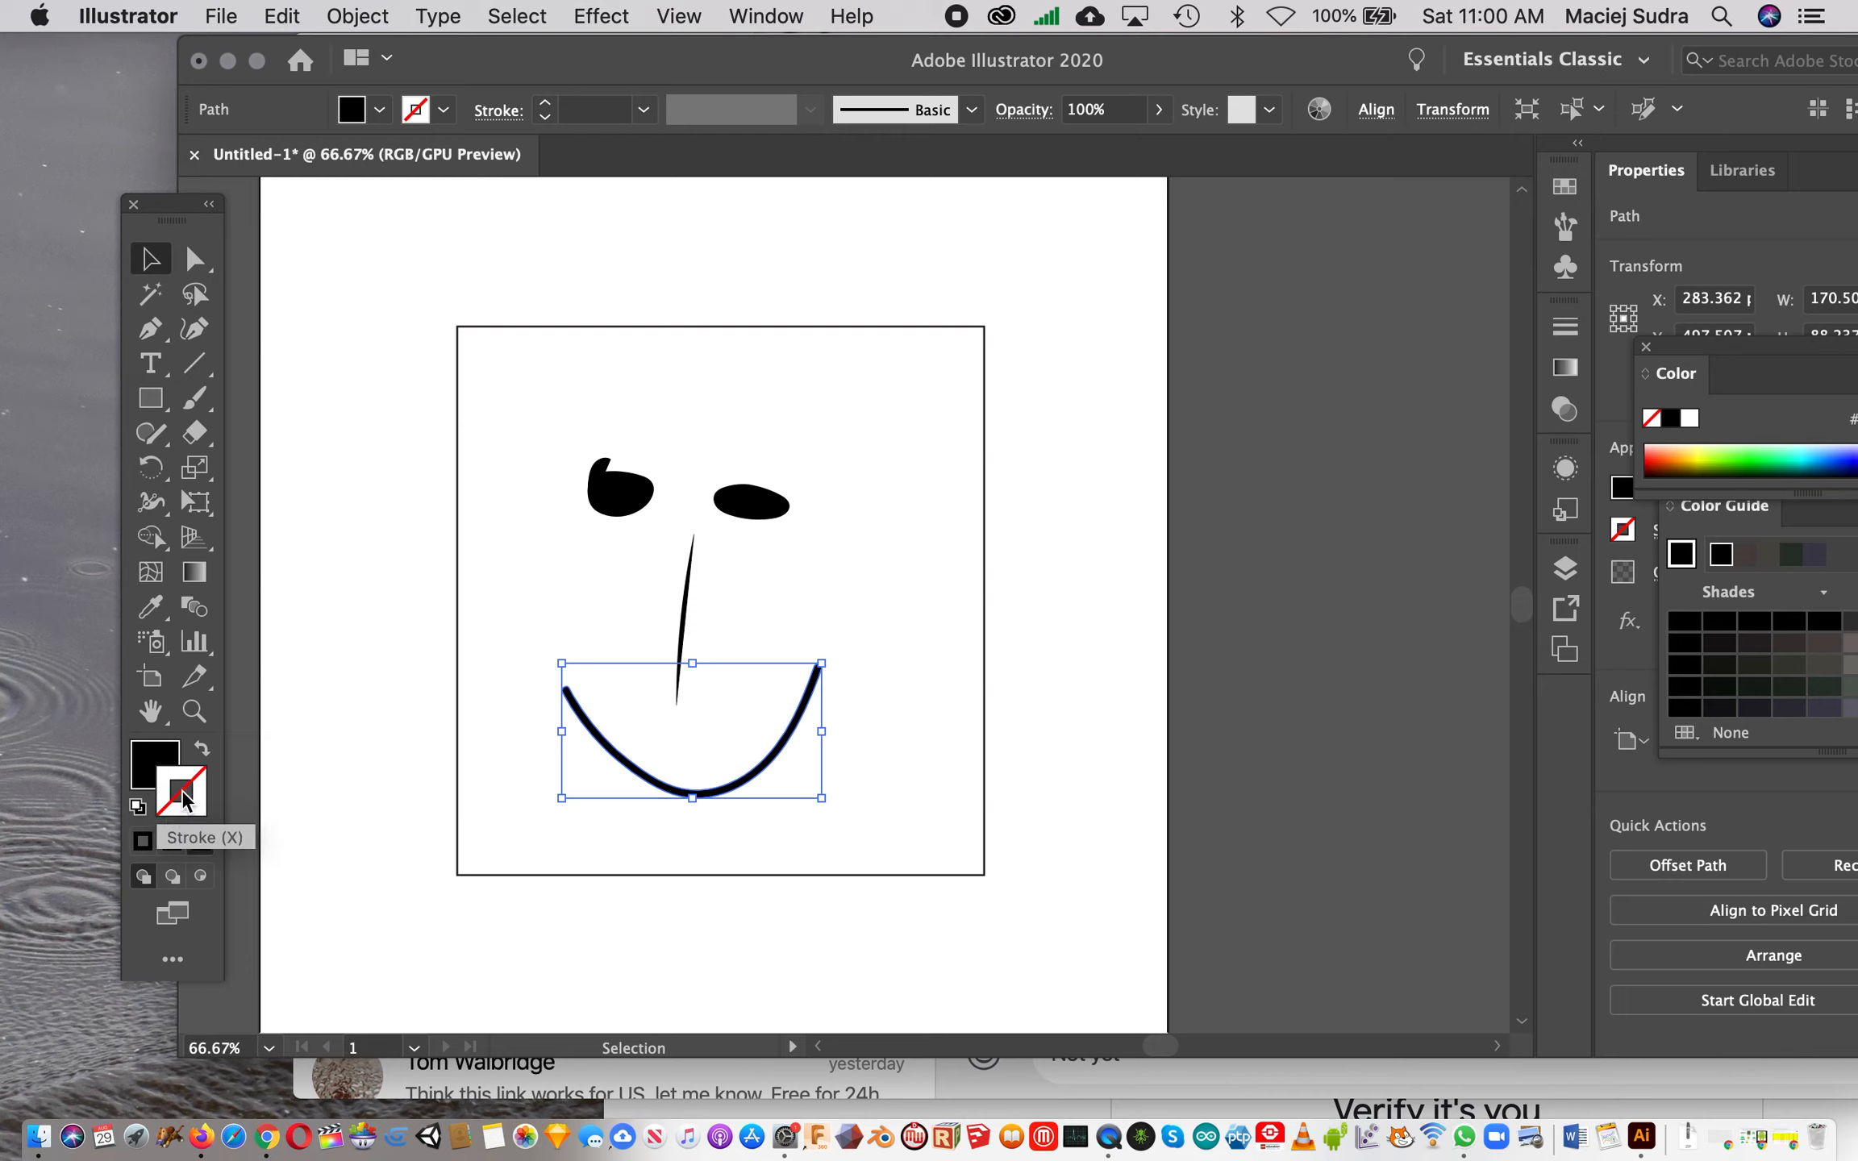
left_click(321, 749)
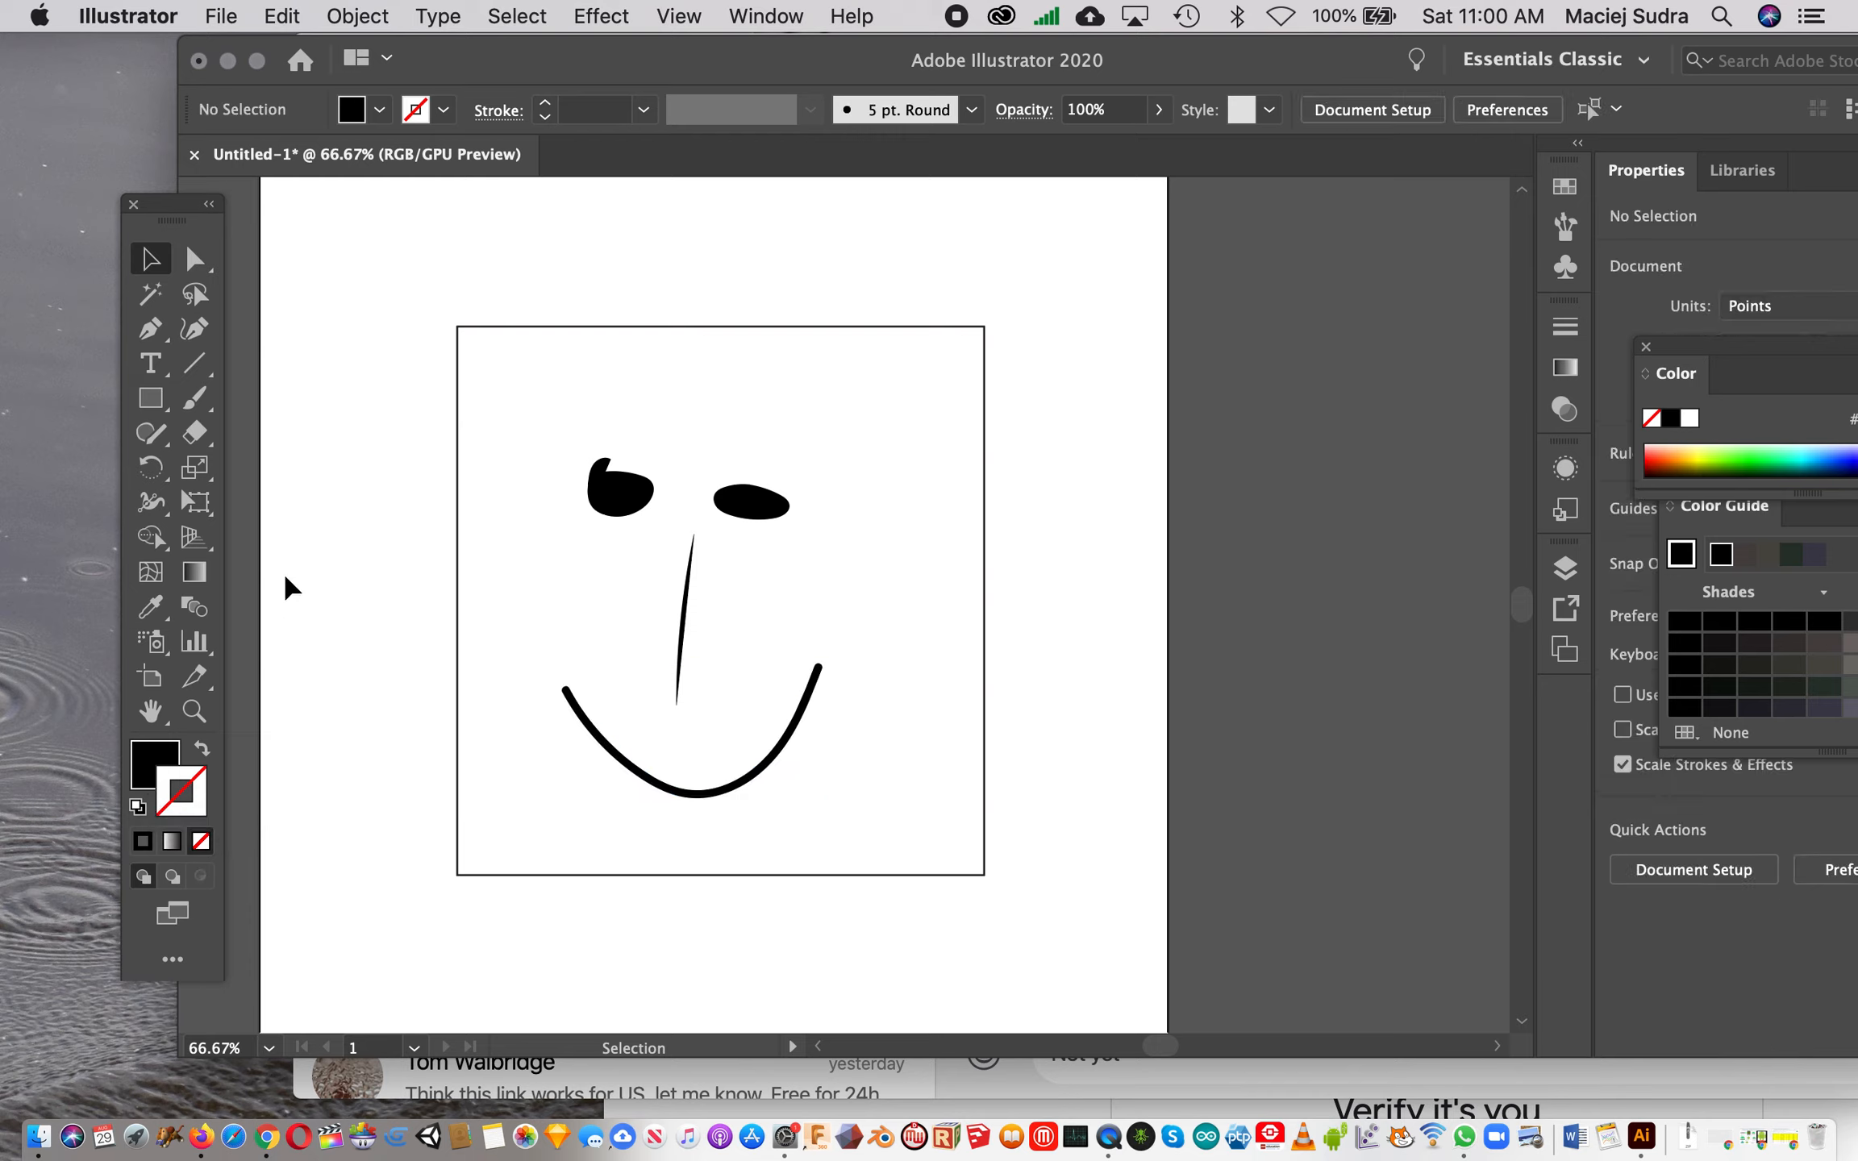
Step: Delete both eyes, the nose and the smile, keeping only the square frame
left_click(606, 508)
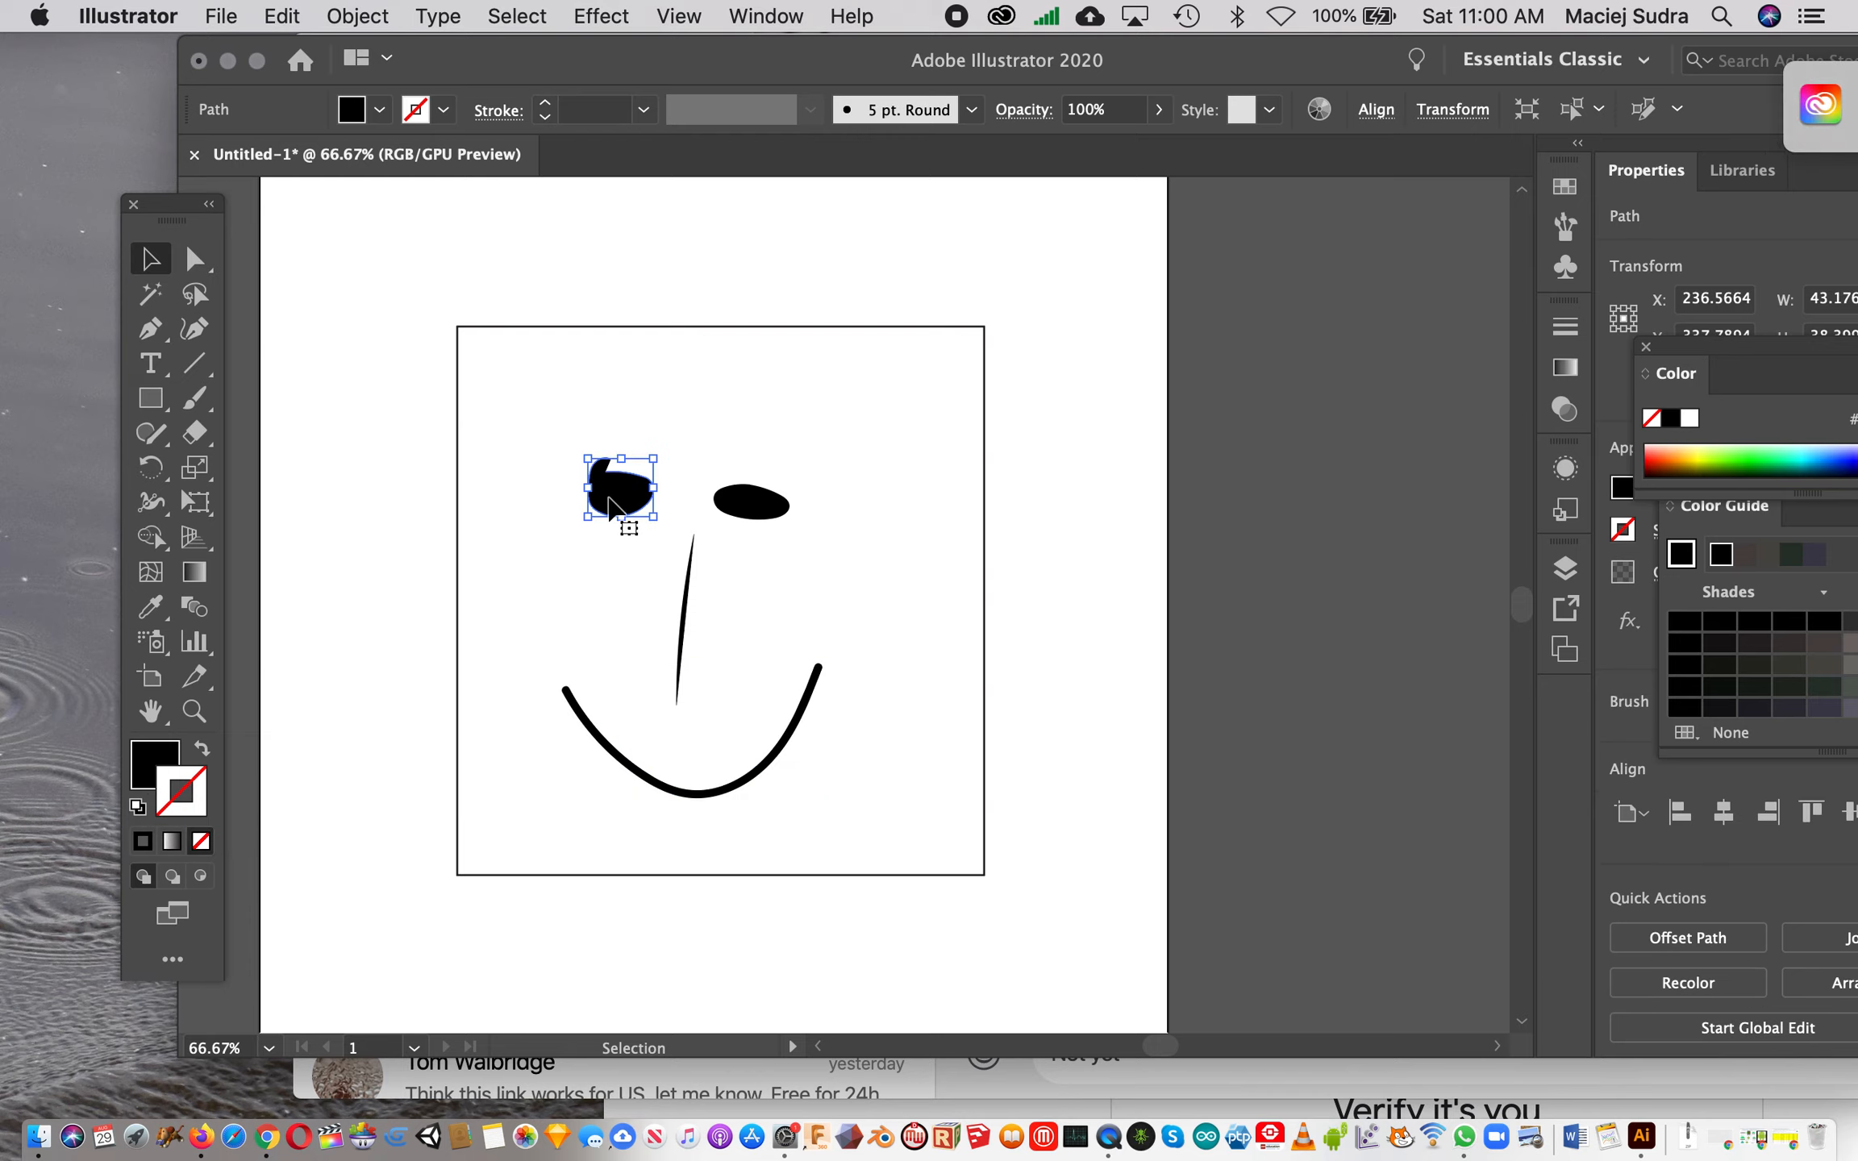
key("Delete")
left_click(752, 510)
key("Delete")
left_click(684, 601)
key("Delete")
left_click(773, 756)
key("Delete")
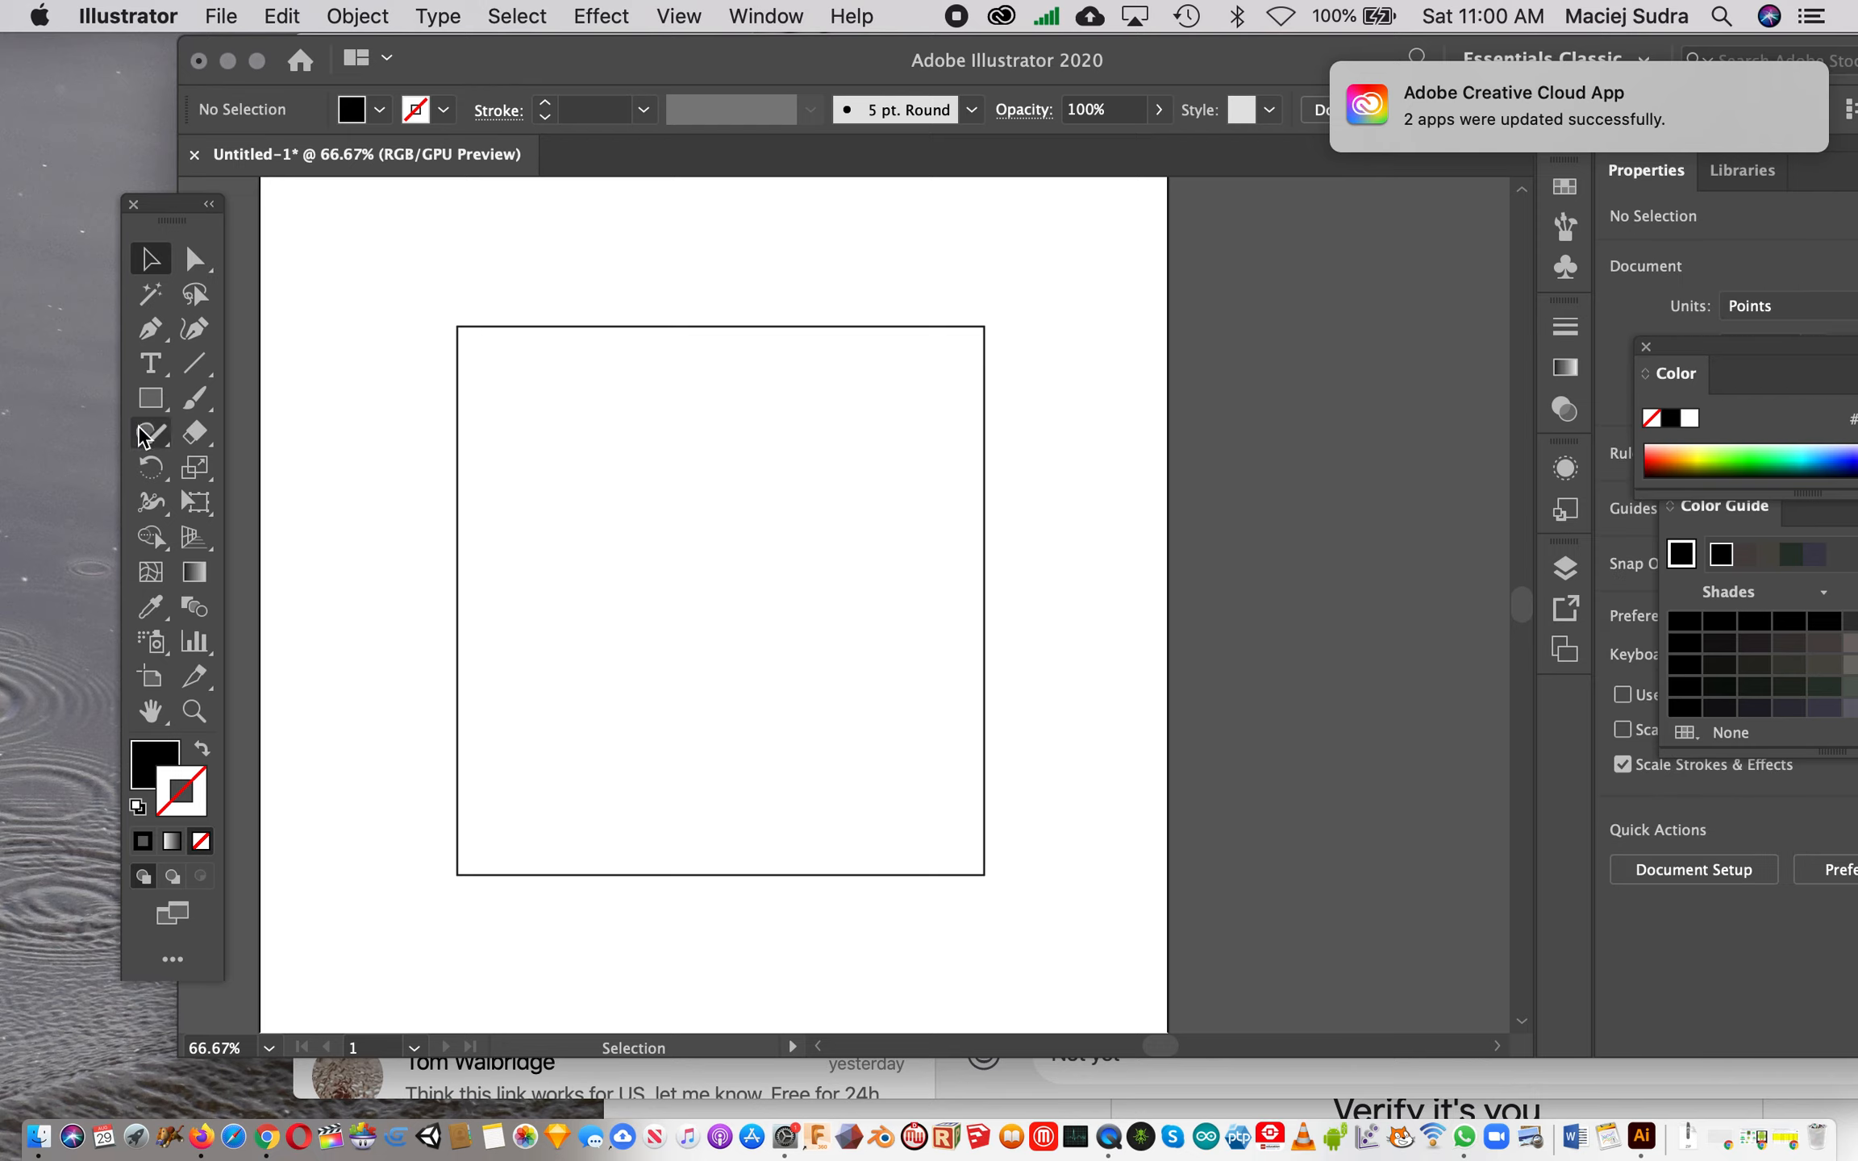
Step: Add a line of point text with the person's first name in the upper-left part of the square
left_click(152, 367)
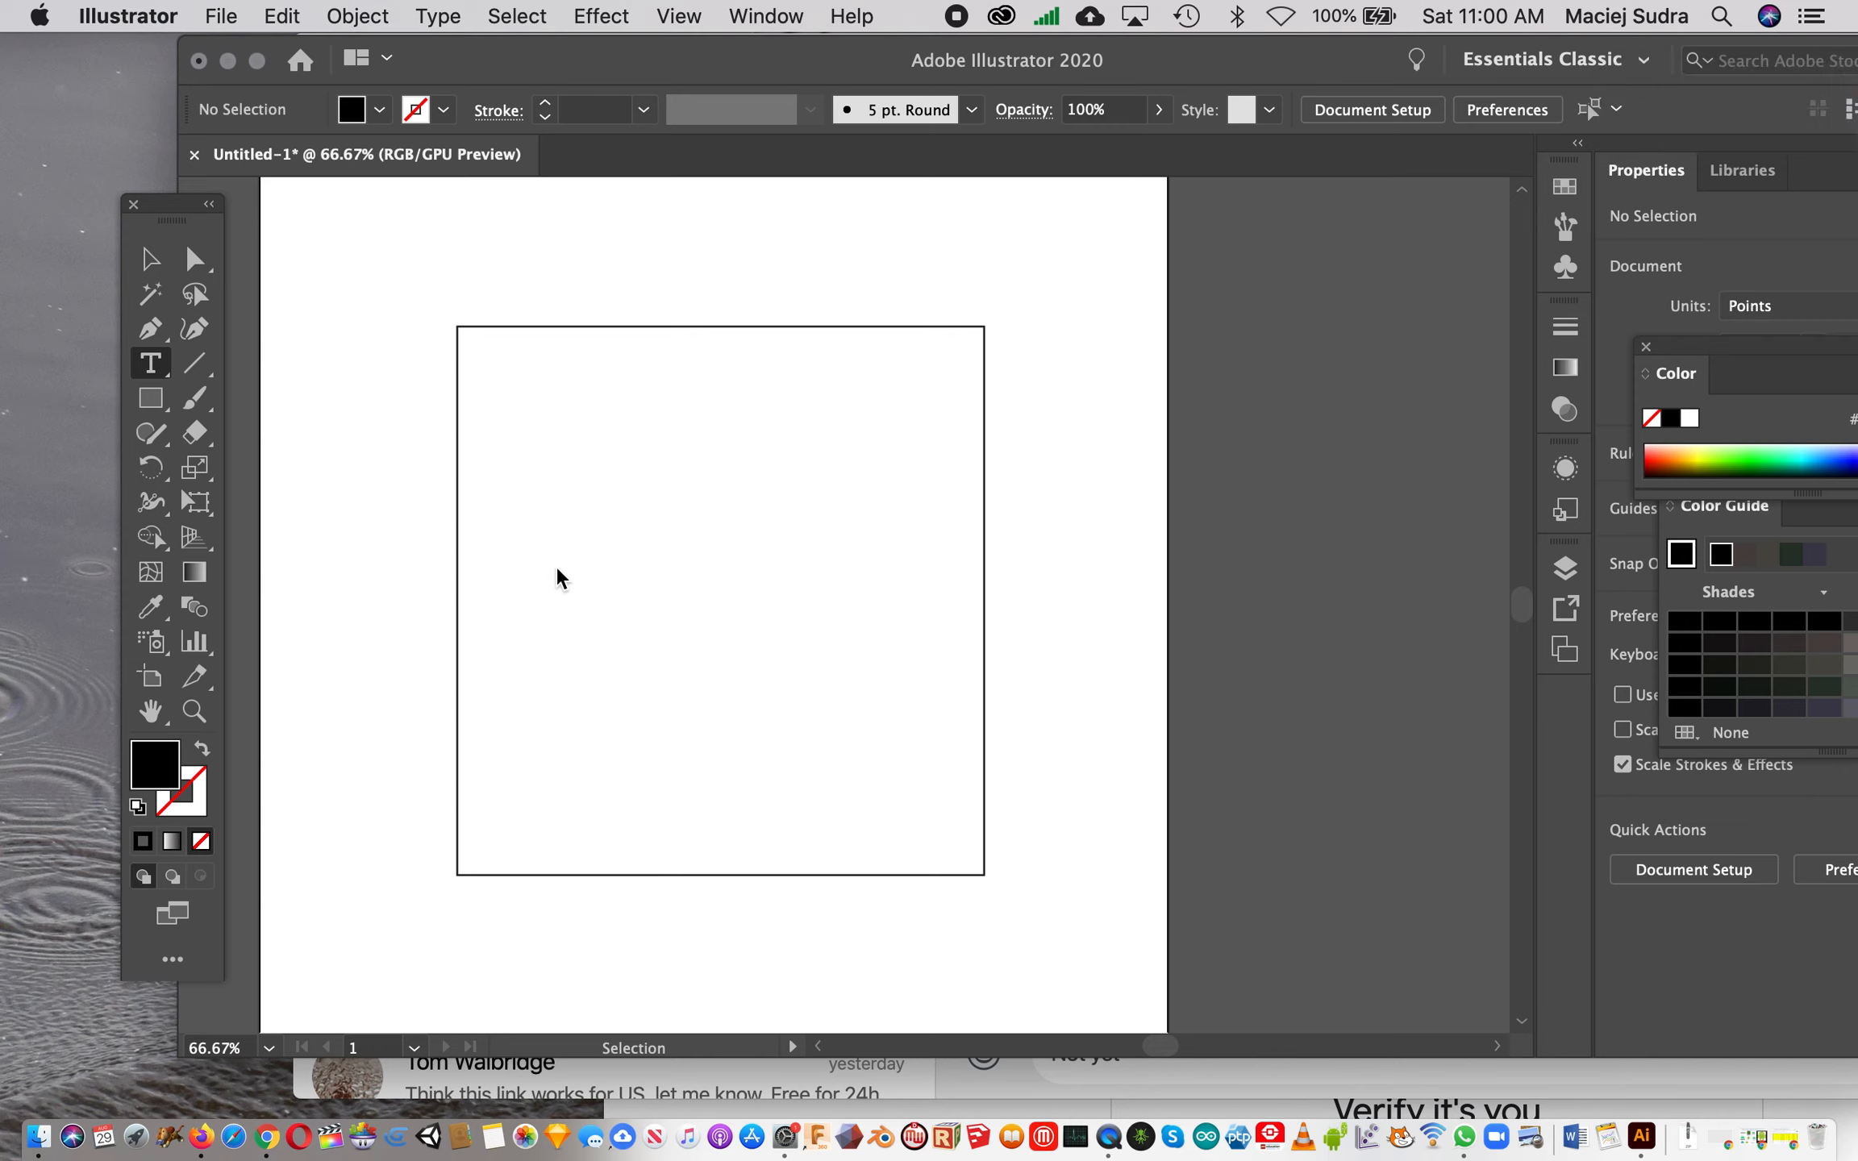
left_click(536, 523)
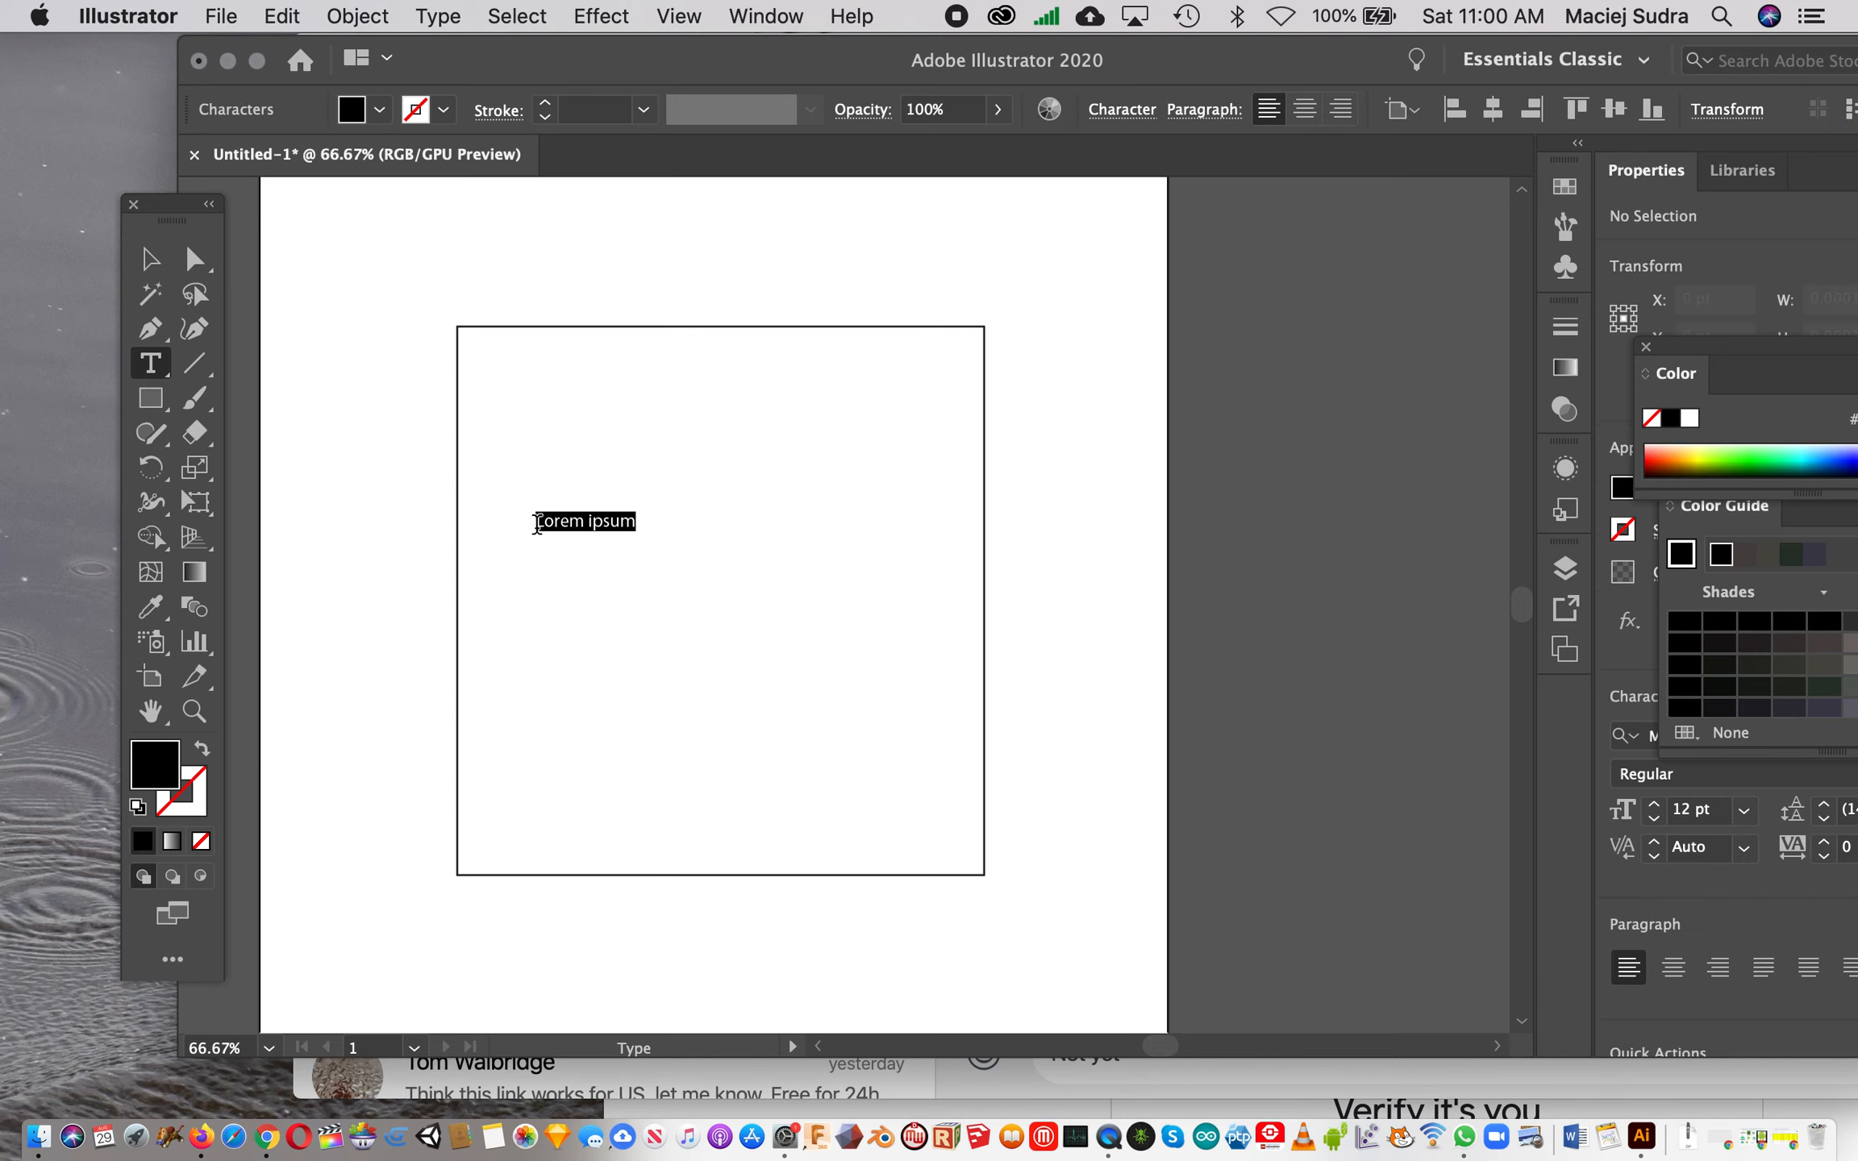
type("Maciej")
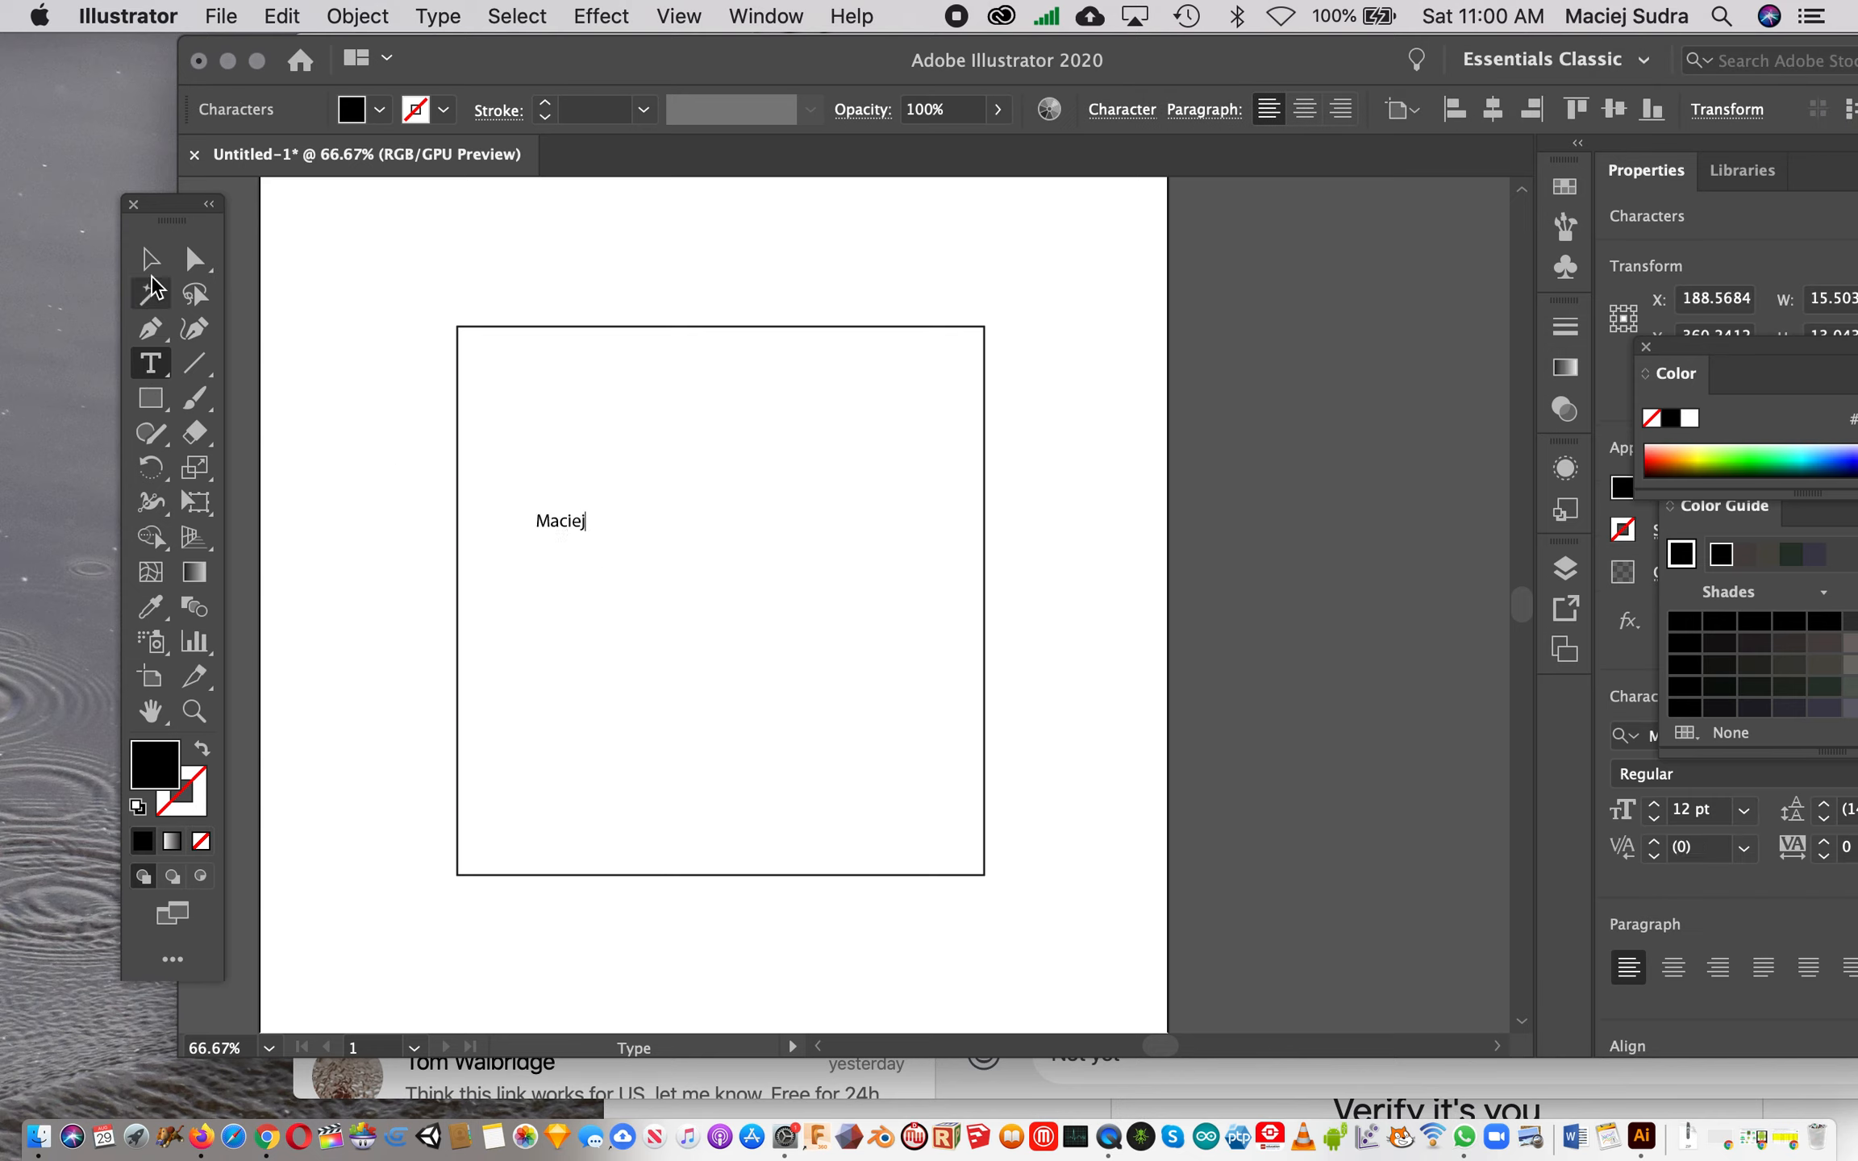
Step: Scale the name text up to about 281 pt wide and place it across the middle of the square
key("Escape")
left_click_drag(585, 533, 964, 684)
left_click_drag(759, 616, 730, 618)
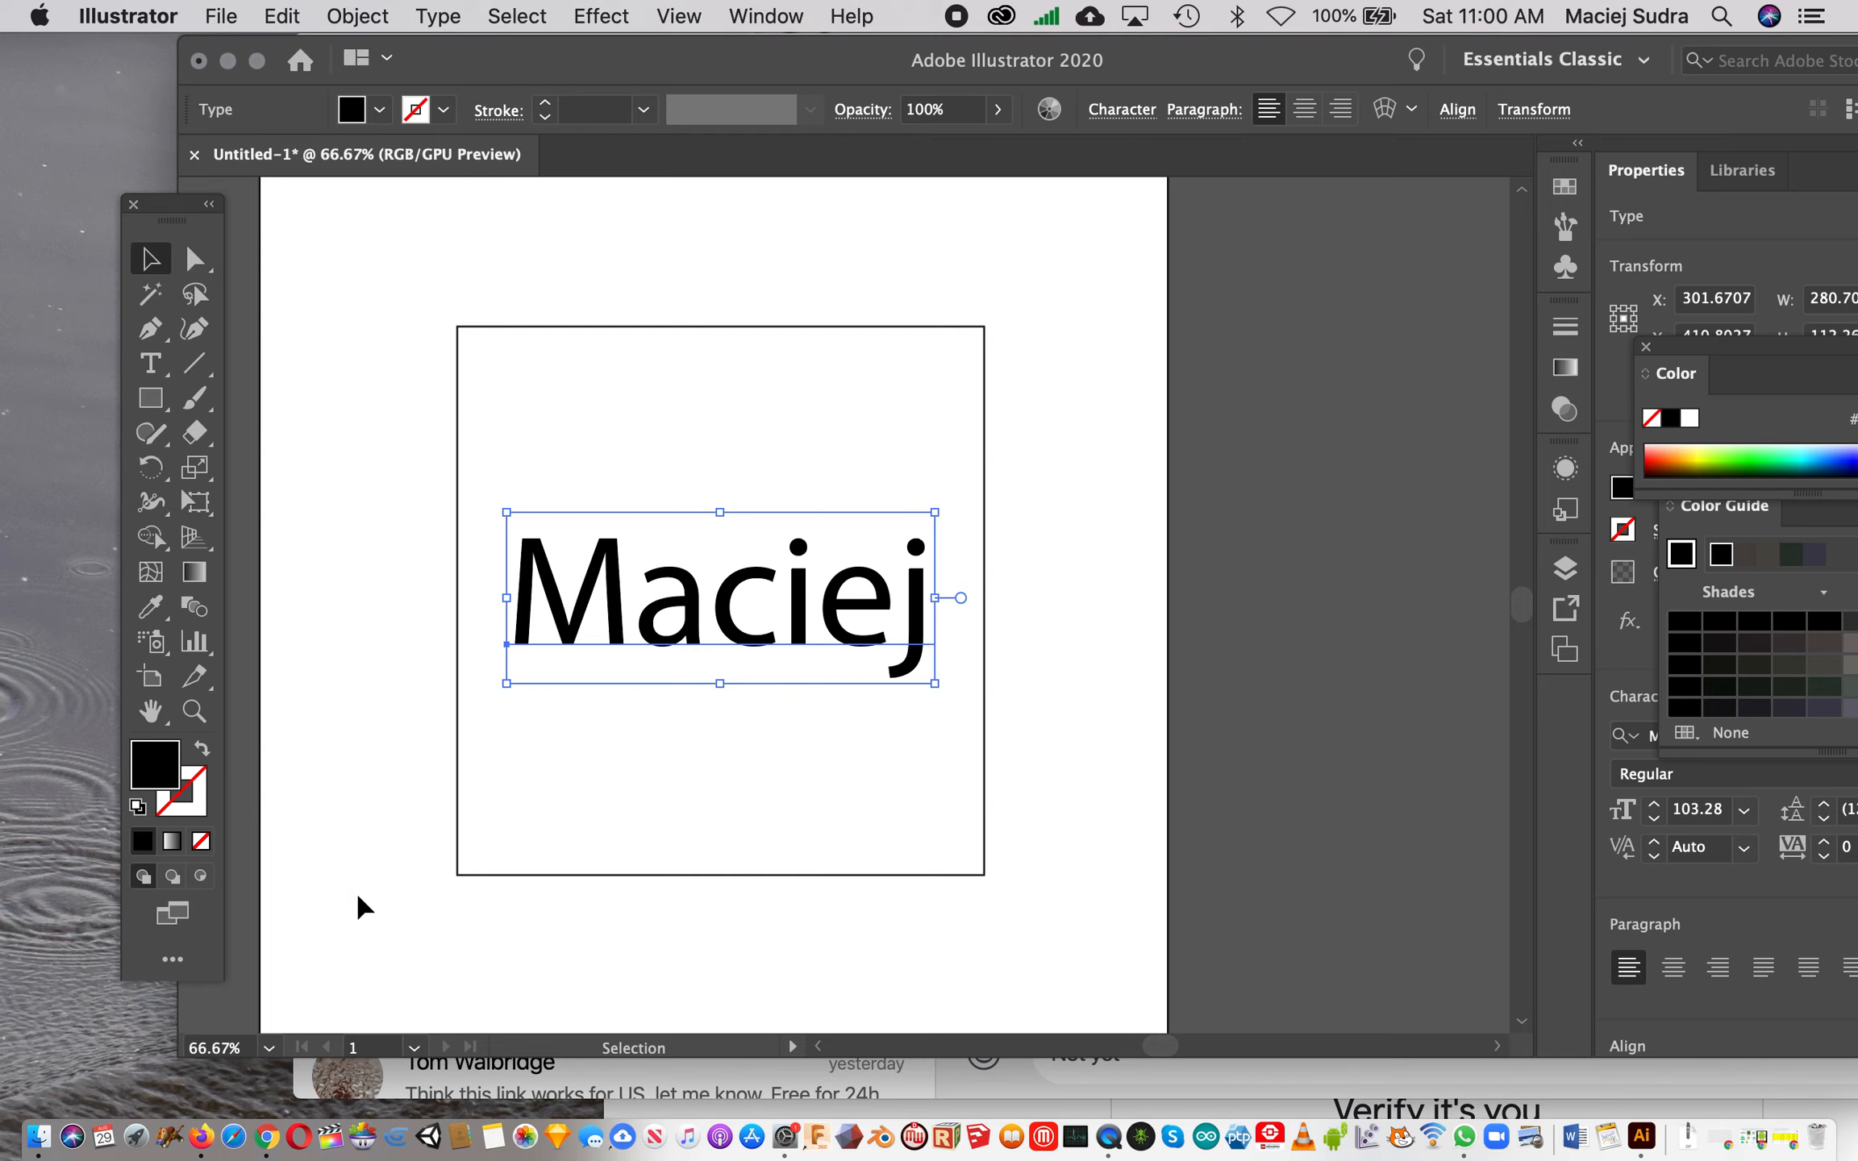
left_click(343, 841)
left_click(612, 607)
mouse_move(604, 543)
left_mouse_down()
mouse_move(600, 524)
mouse_move(588, 549)
mouse_move(593, 521)
left_mouse_up()
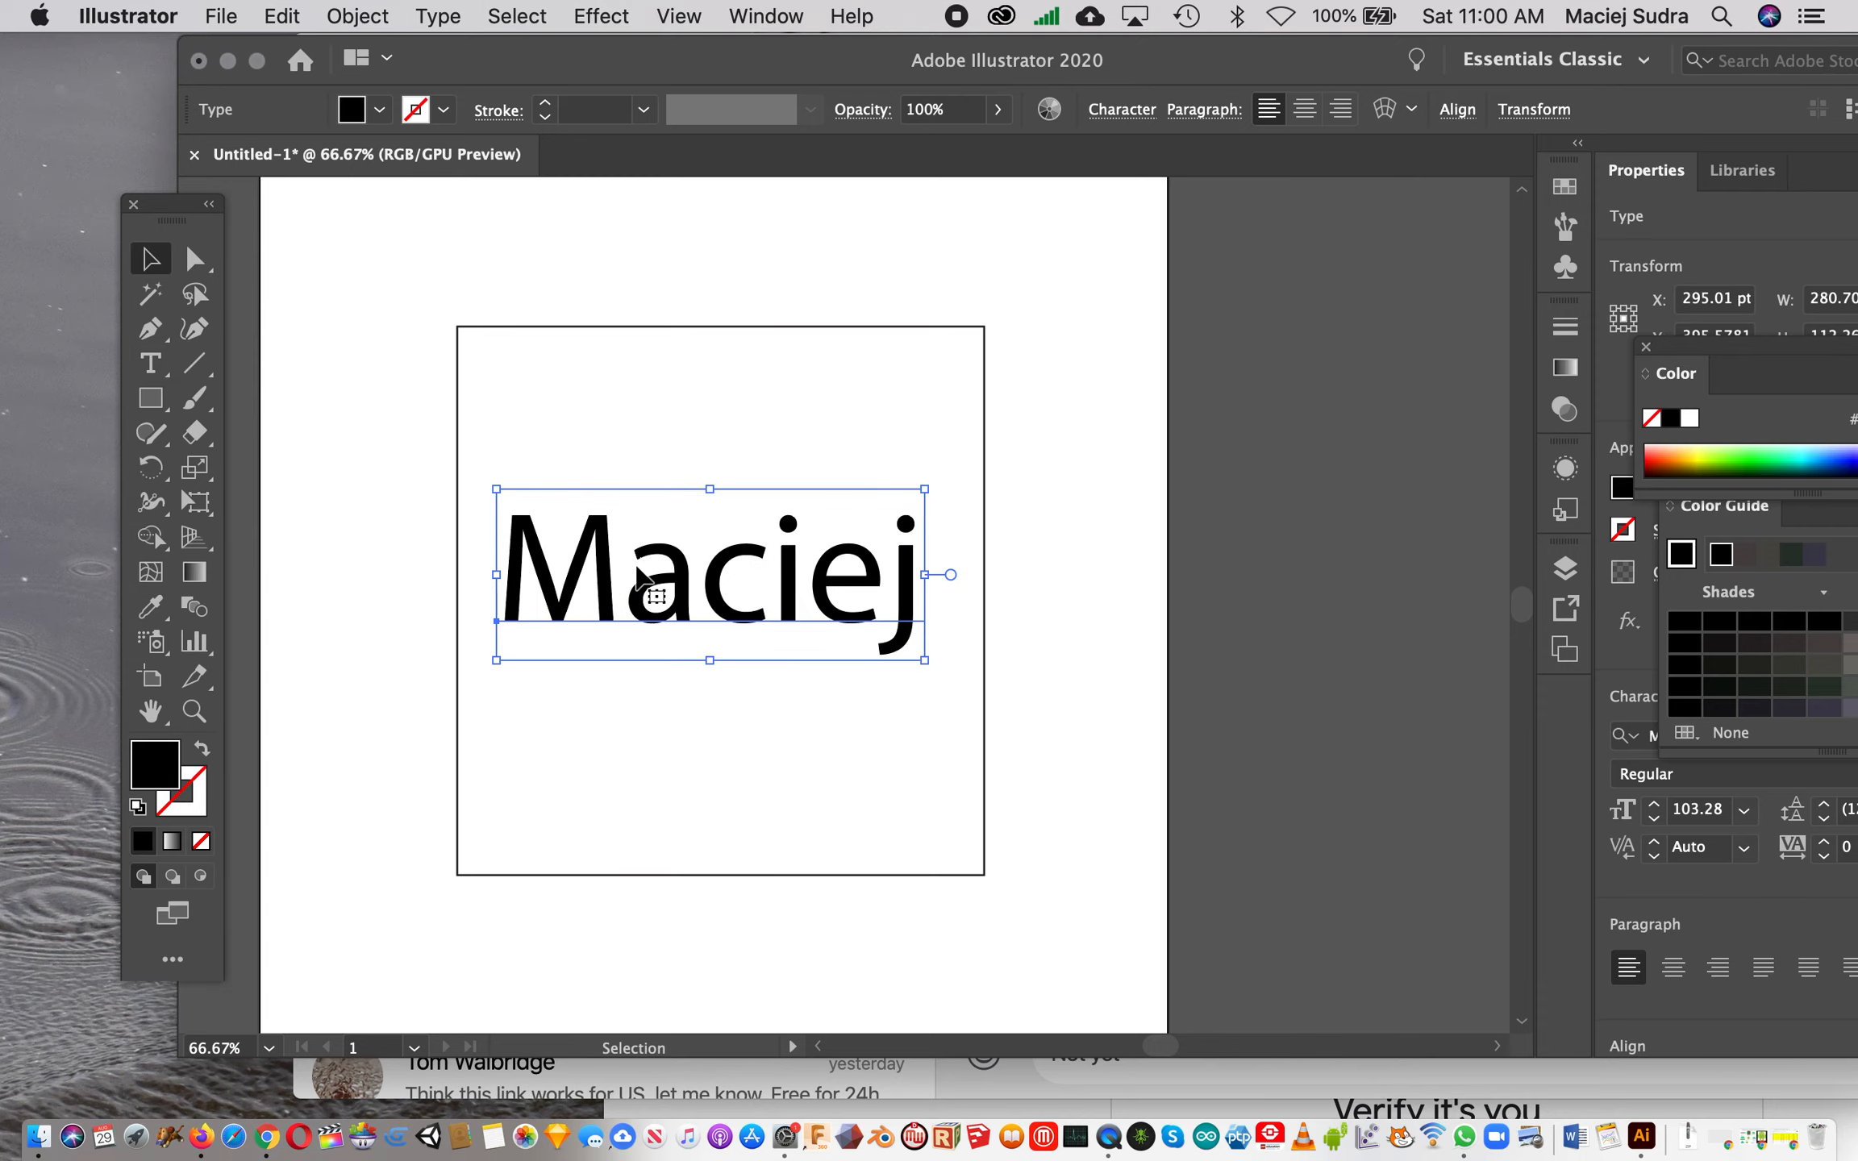
Step: Convert the large name text into editable shapes with Create Outlines
left_click(437, 16)
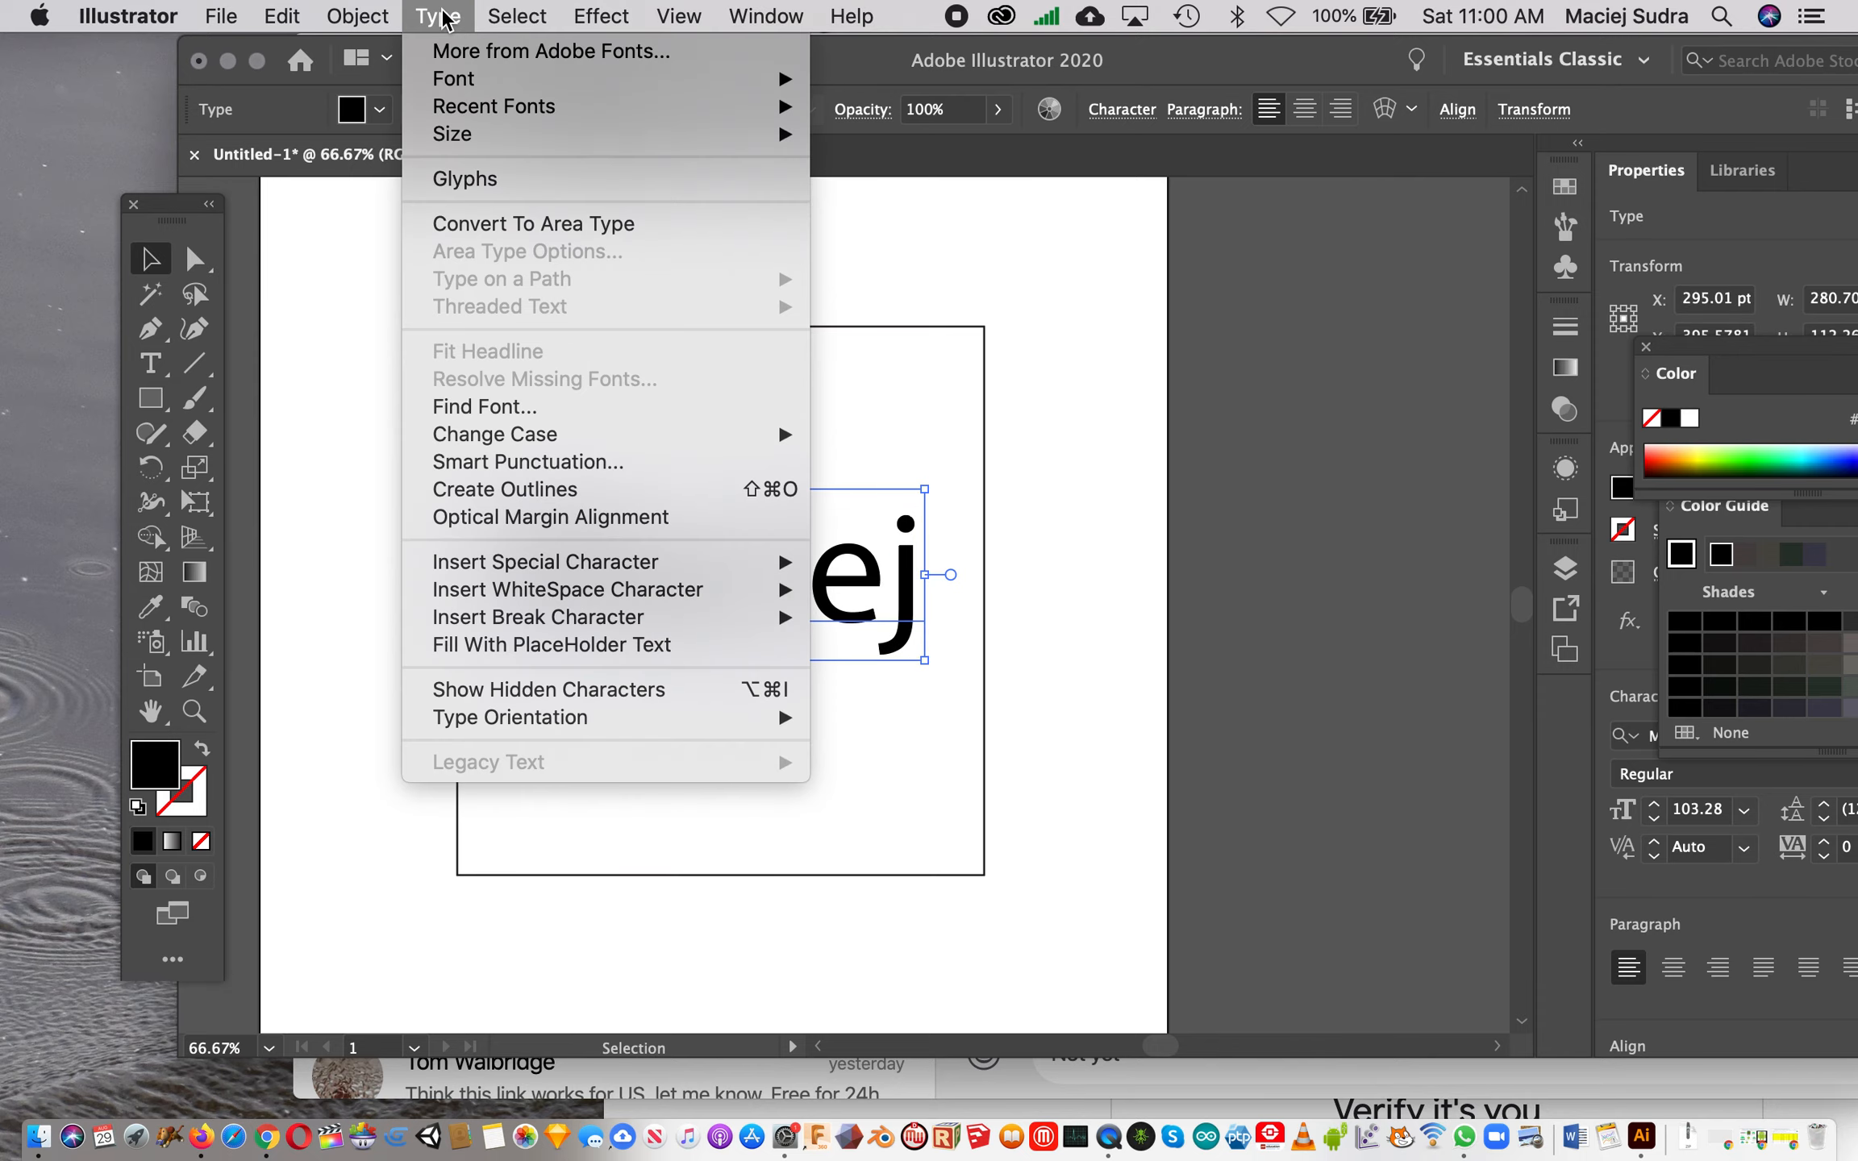
mouse_move(486, 144)
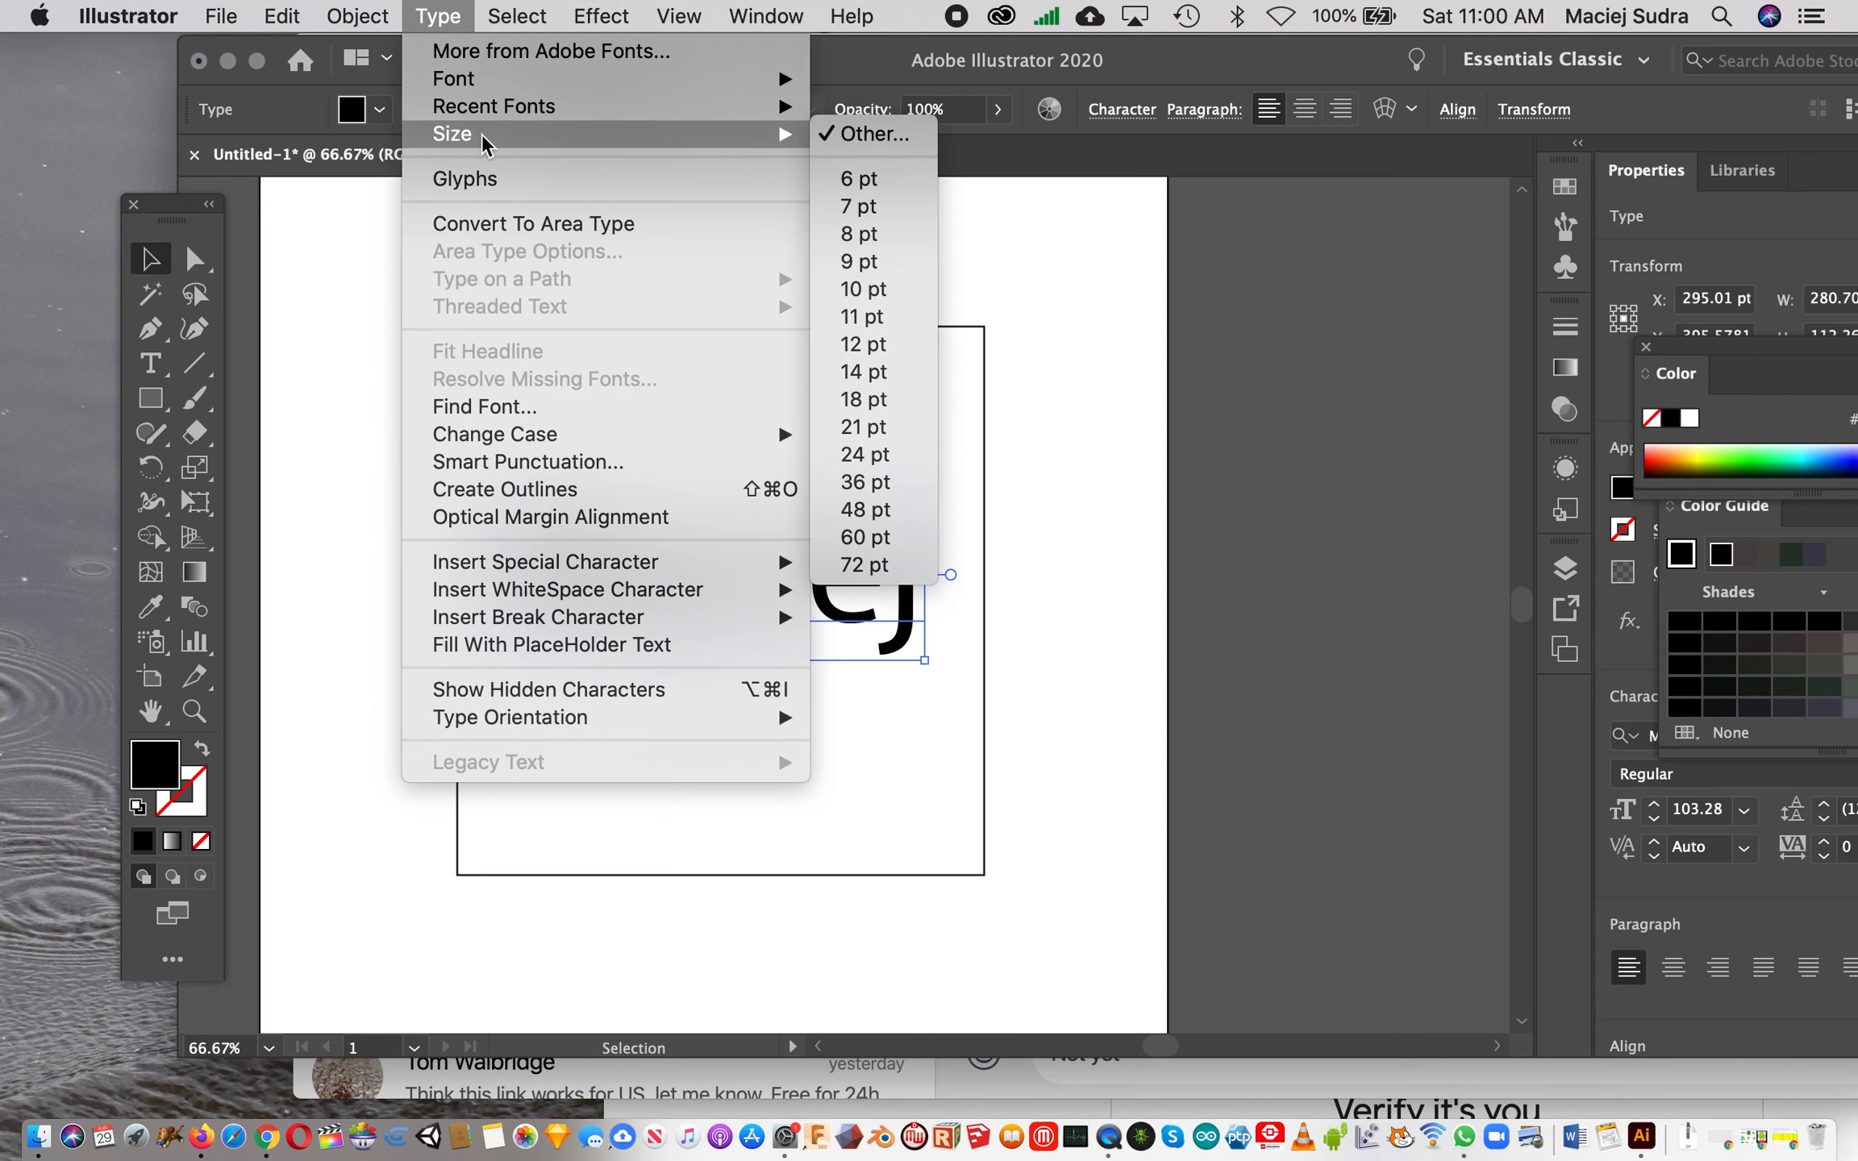
left_click(534, 489)
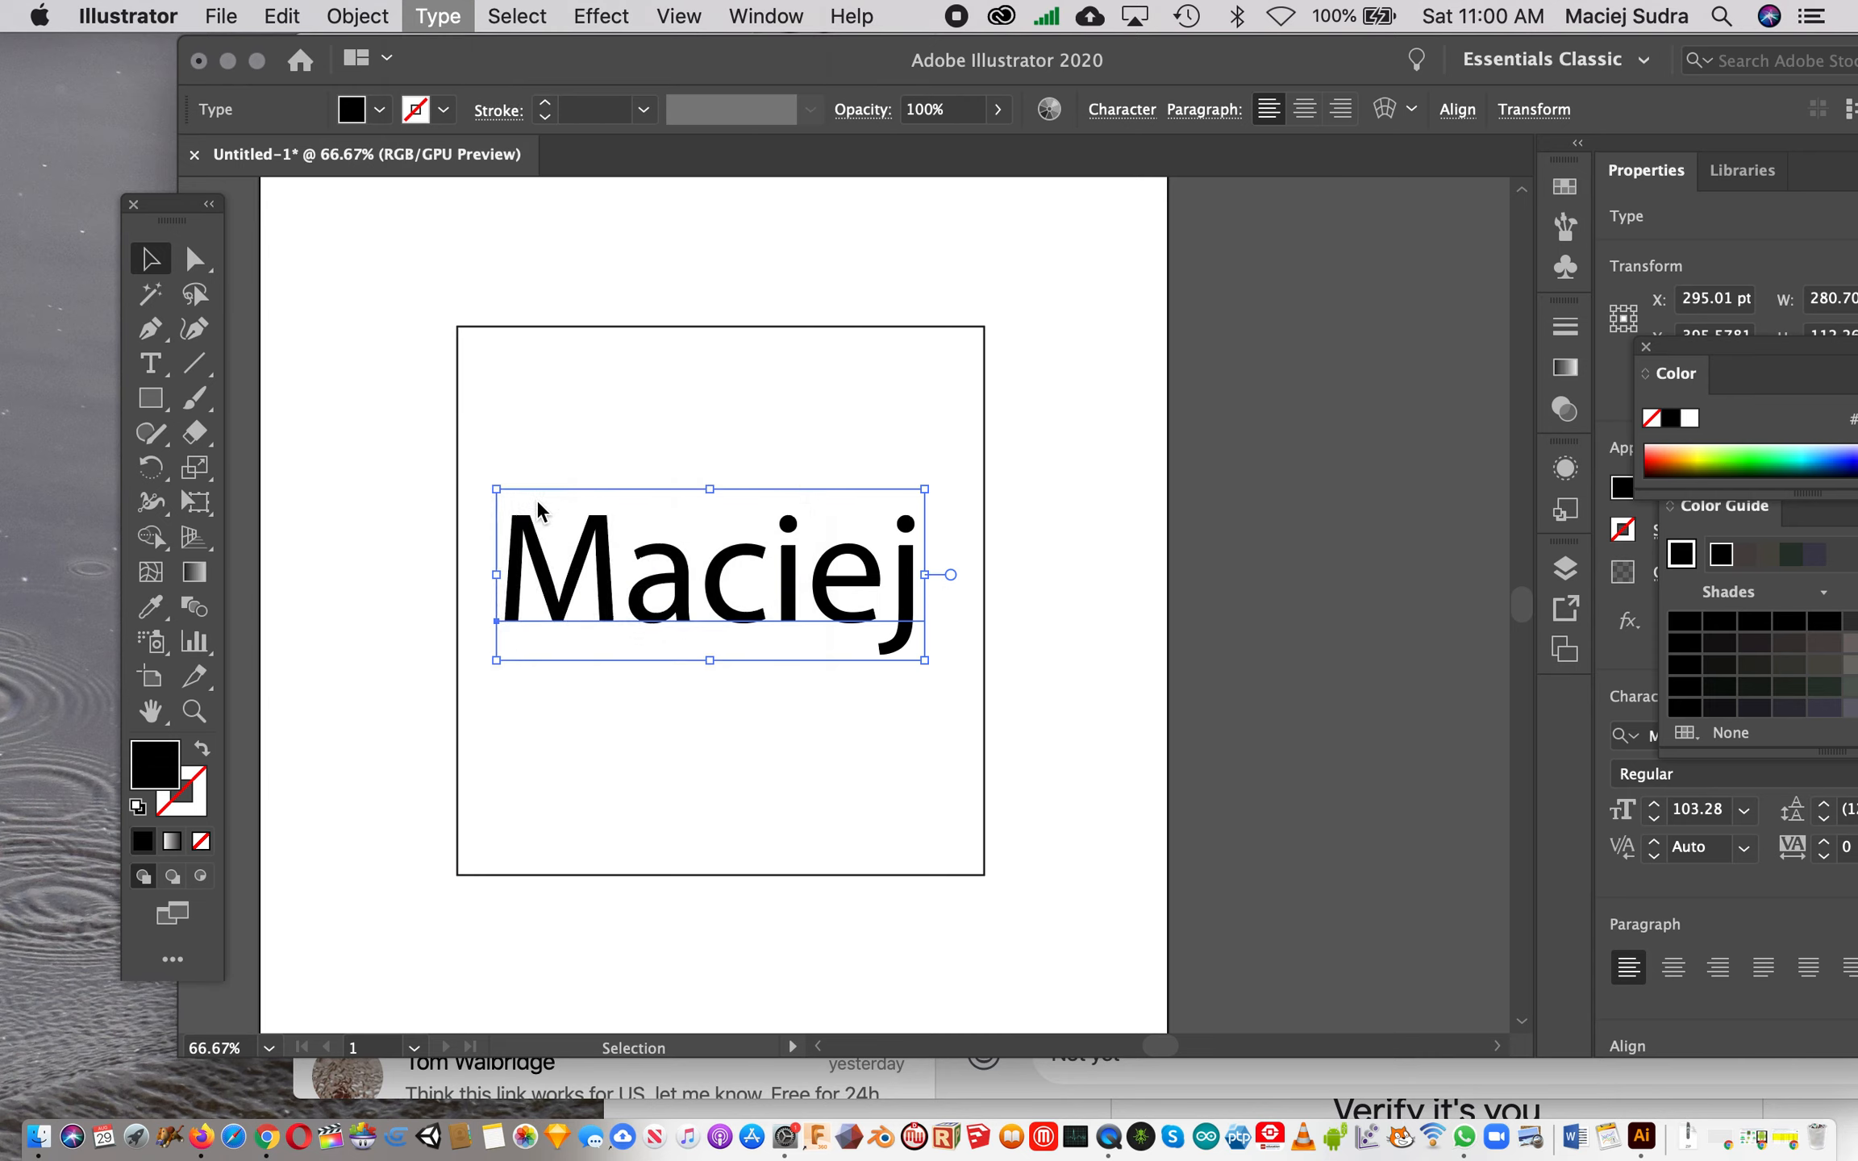
Step: Select the anchor point at the upper-right corner of the outlined letter M with Direct Selection
left_click(194, 258)
left_click(344, 414)
left_click(610, 524)
left_click(607, 517)
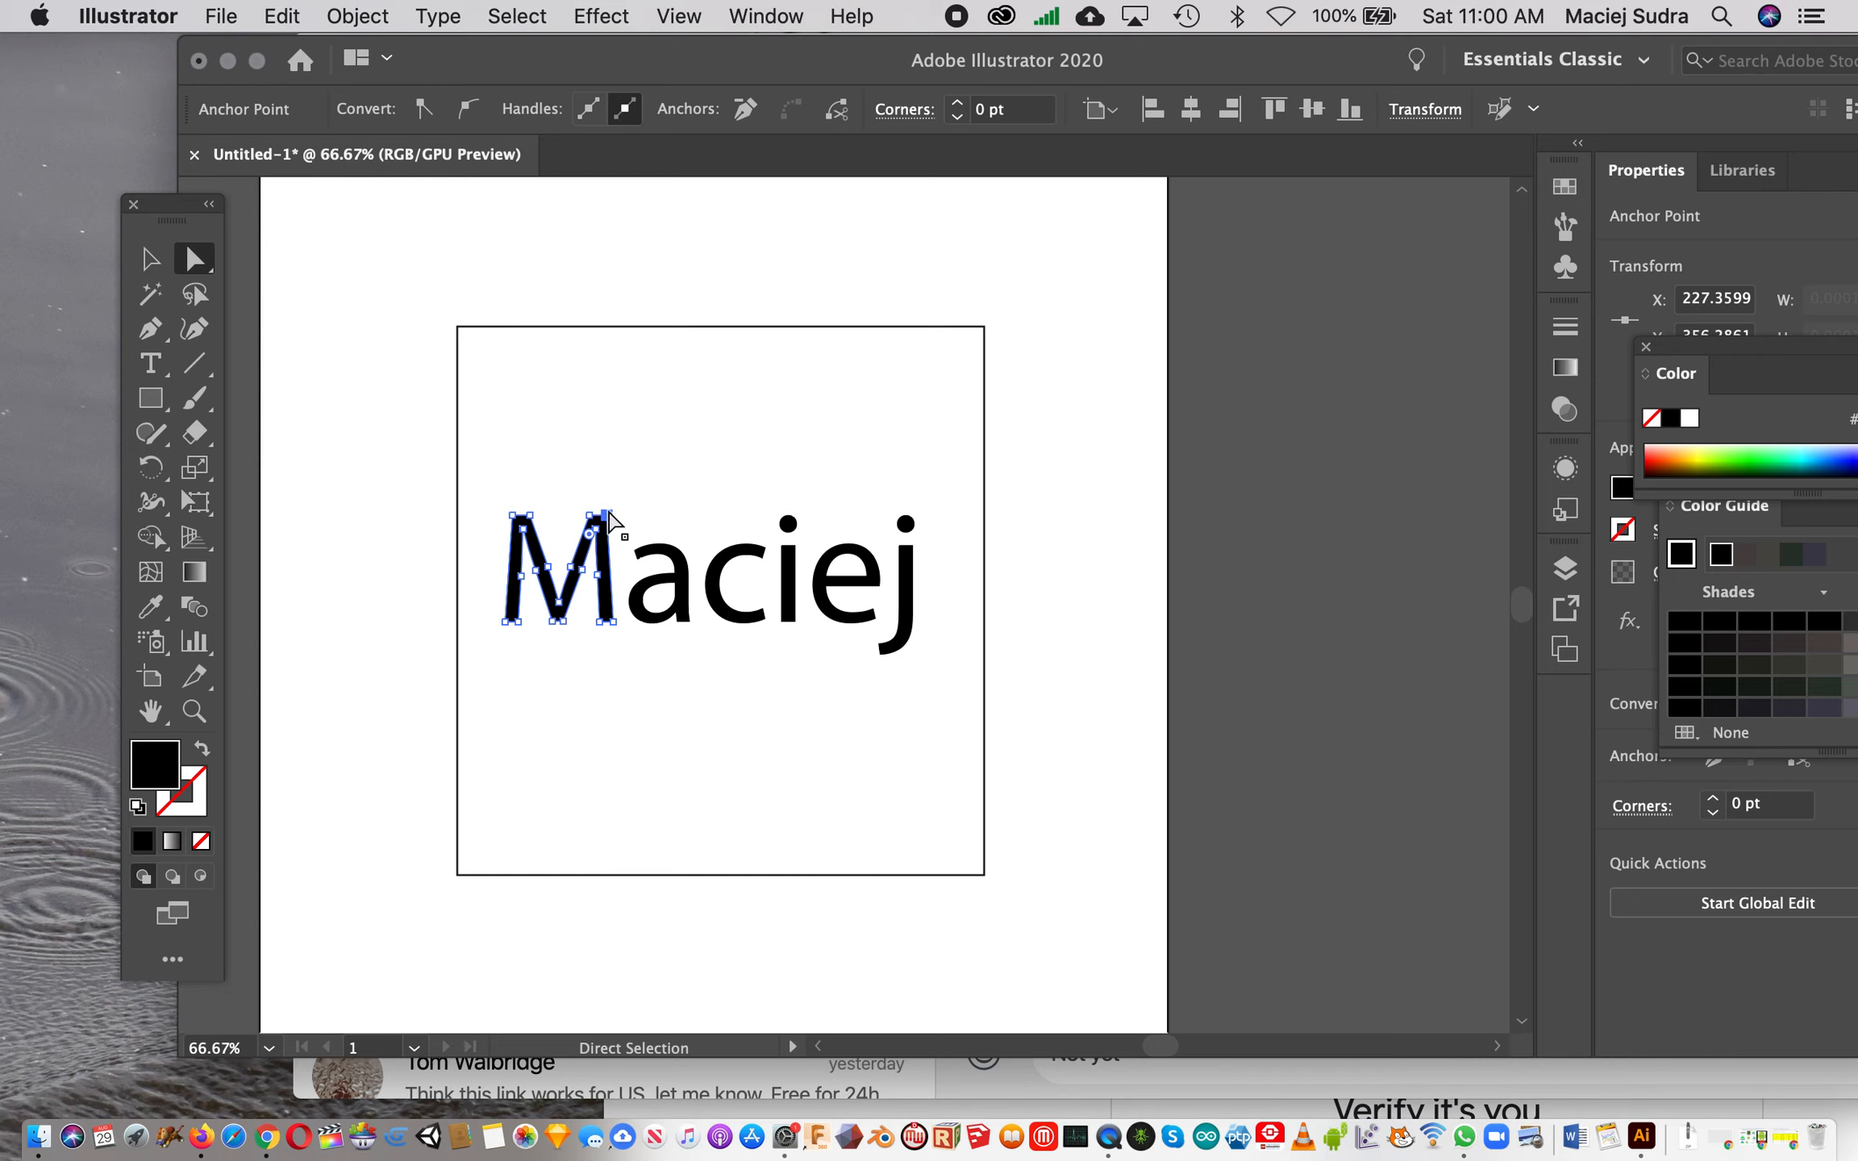
Step: Try to pull the M's upper-right anchor points far out of the letter, and undo these moves
left_click_drag(613, 525, 666, 441)
left_click_drag(592, 520, 574, 484)
key("super+z")
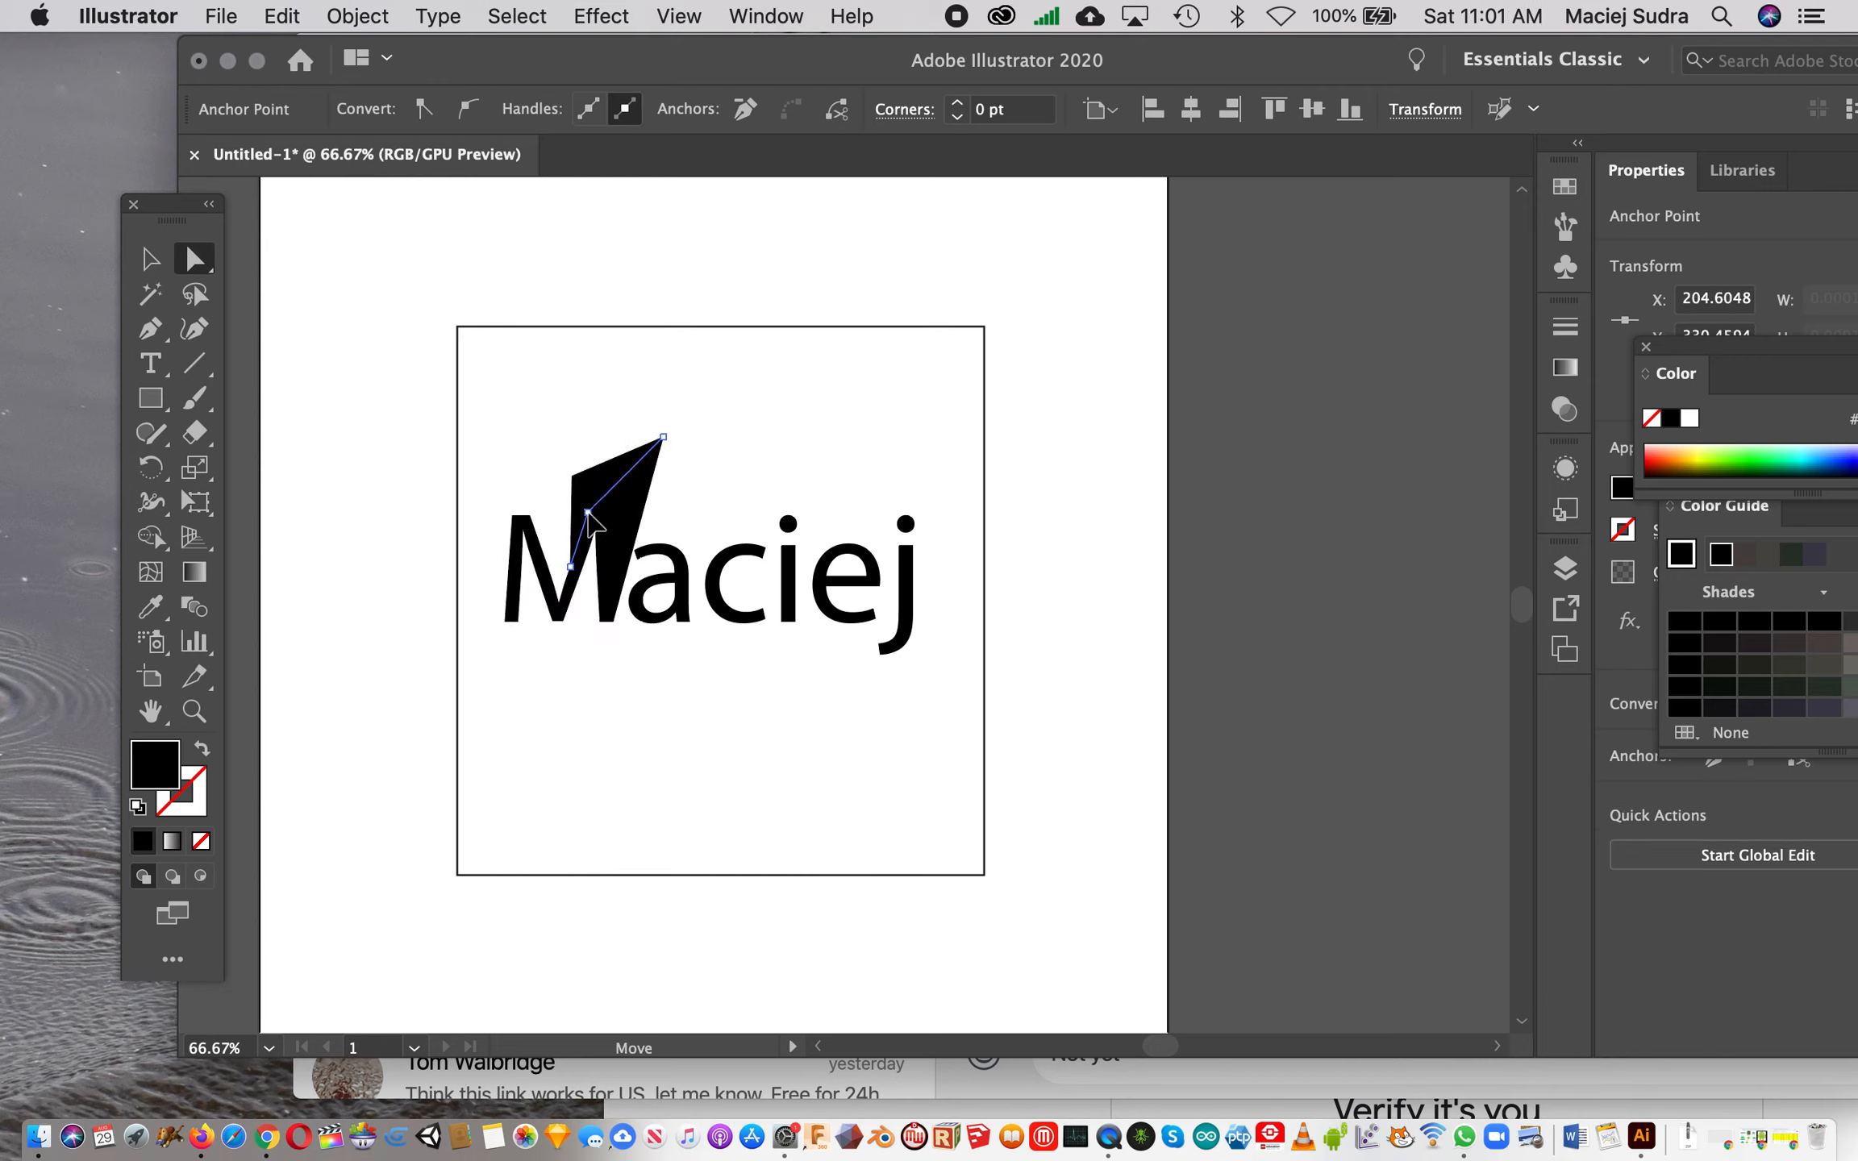
key("super+z")
key("super+z")
key("super+z")
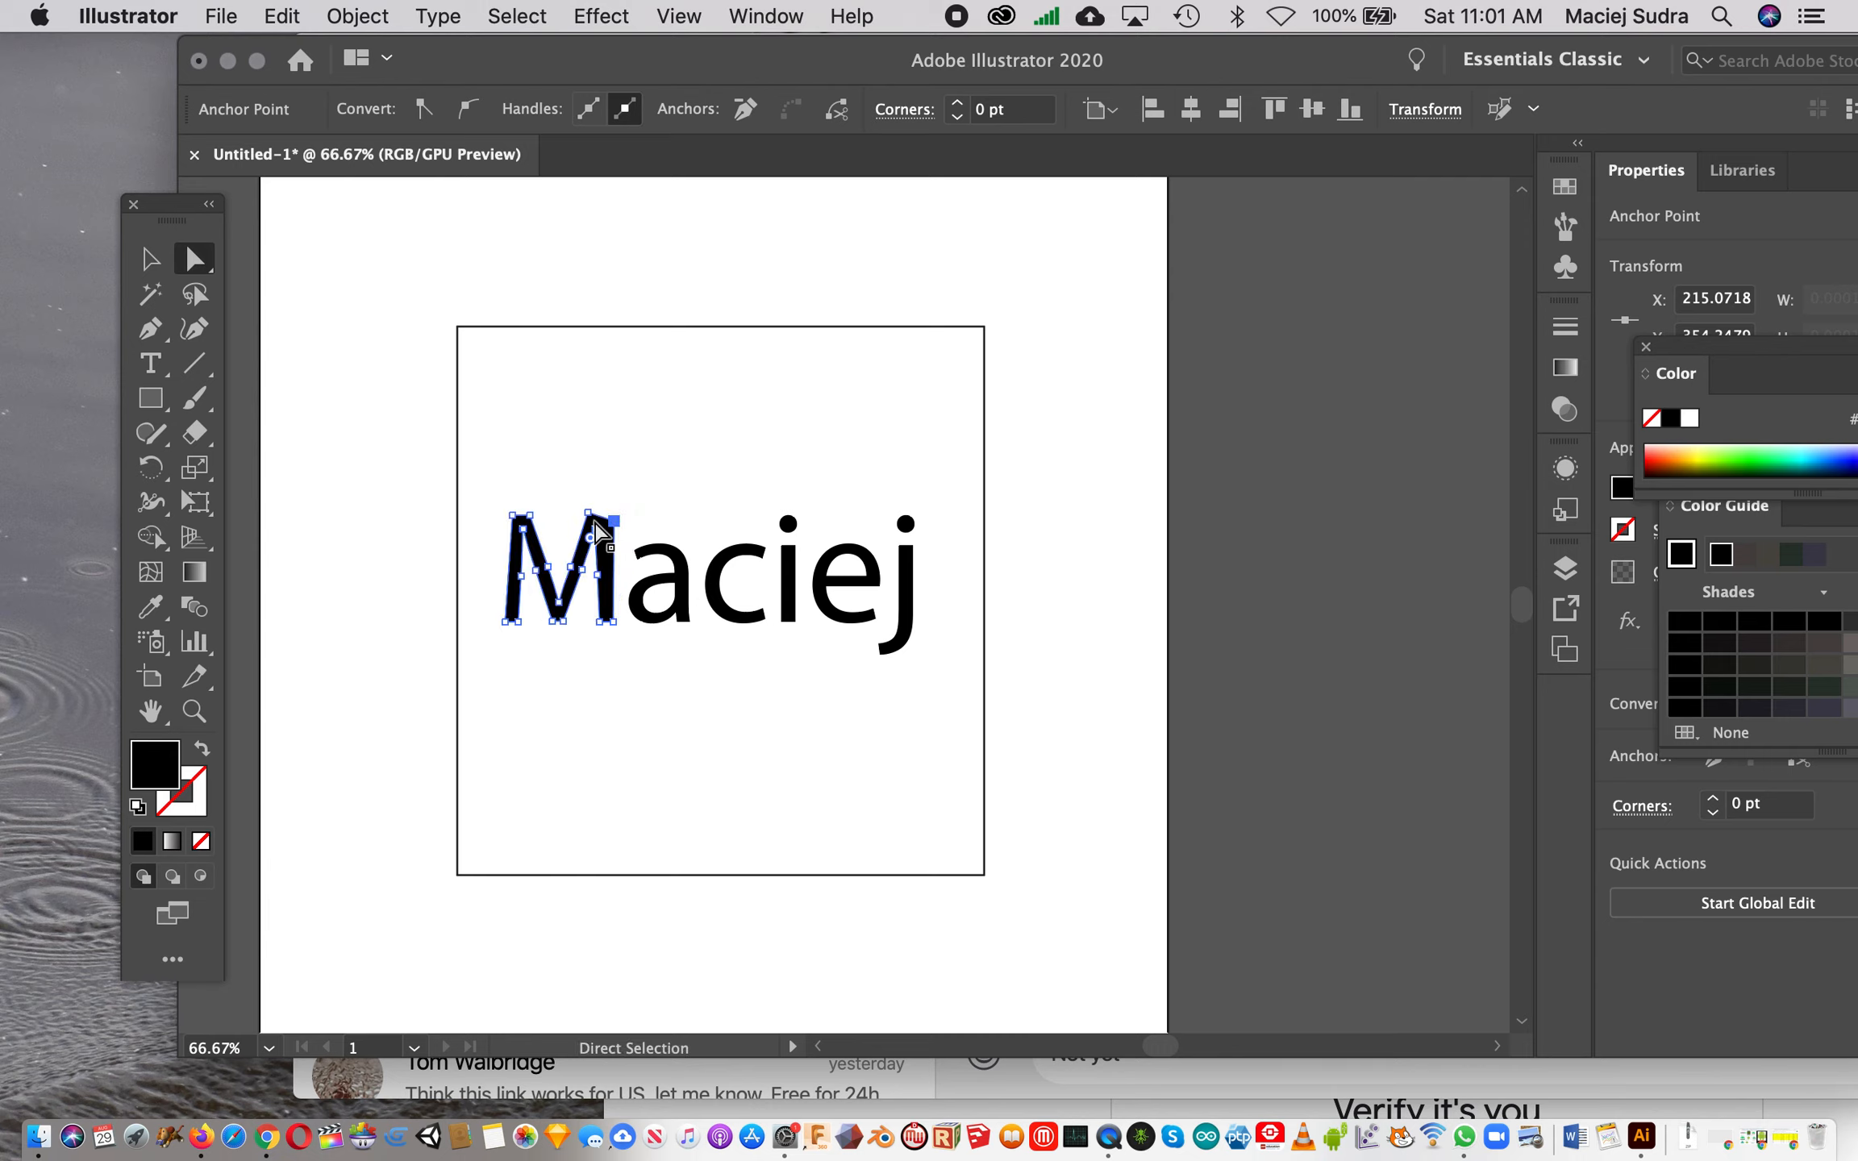
Step: Pull the M's upper-left anchor point slightly up and outward into a pointed corner, and deselect the letter
mouse_move(513, 517)
left_mouse_down()
mouse_move(490, 466)
mouse_move(506, 497)
left_mouse_up()
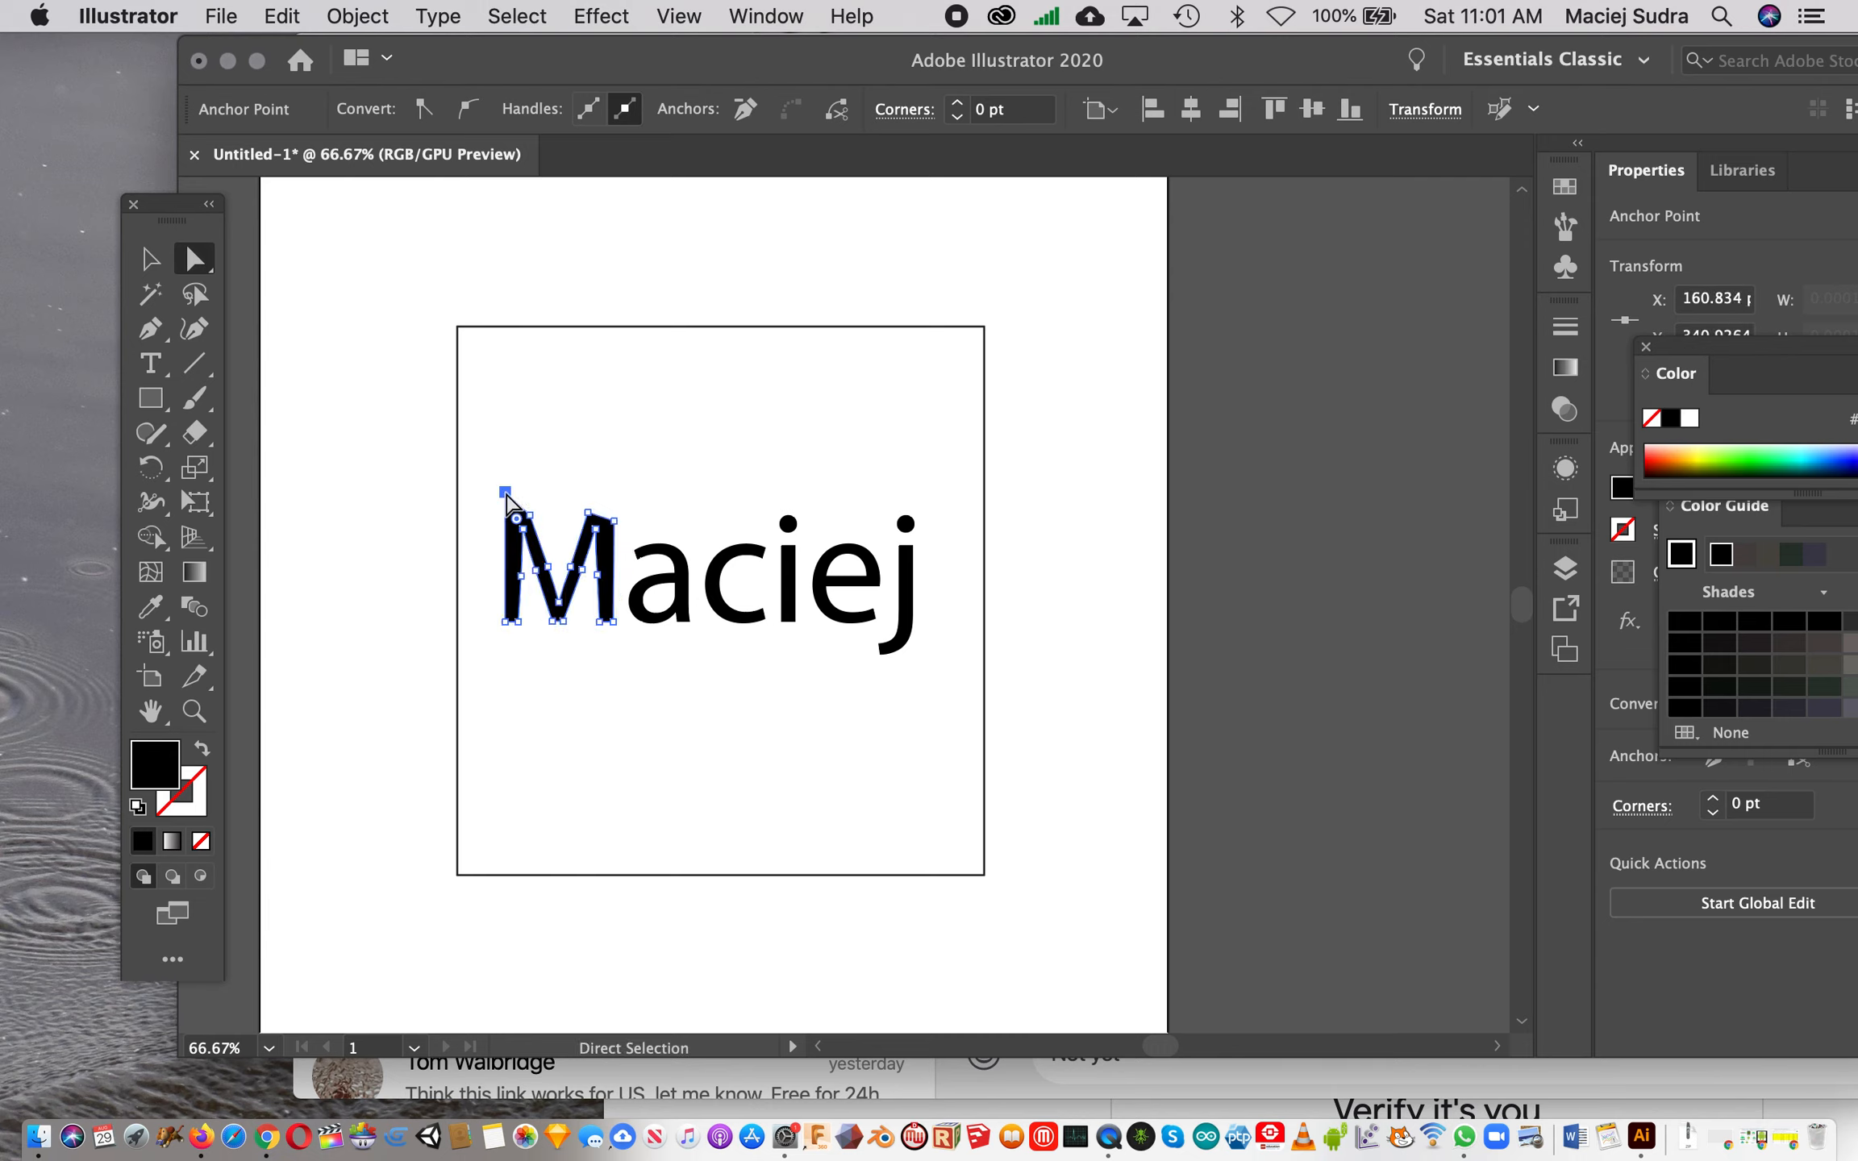
left_click(579, 477)
Step: Draw a black-filled rectangle about 112 by 88 pt on the empty area above the square frame
scroll(603, 612, "up", 5)
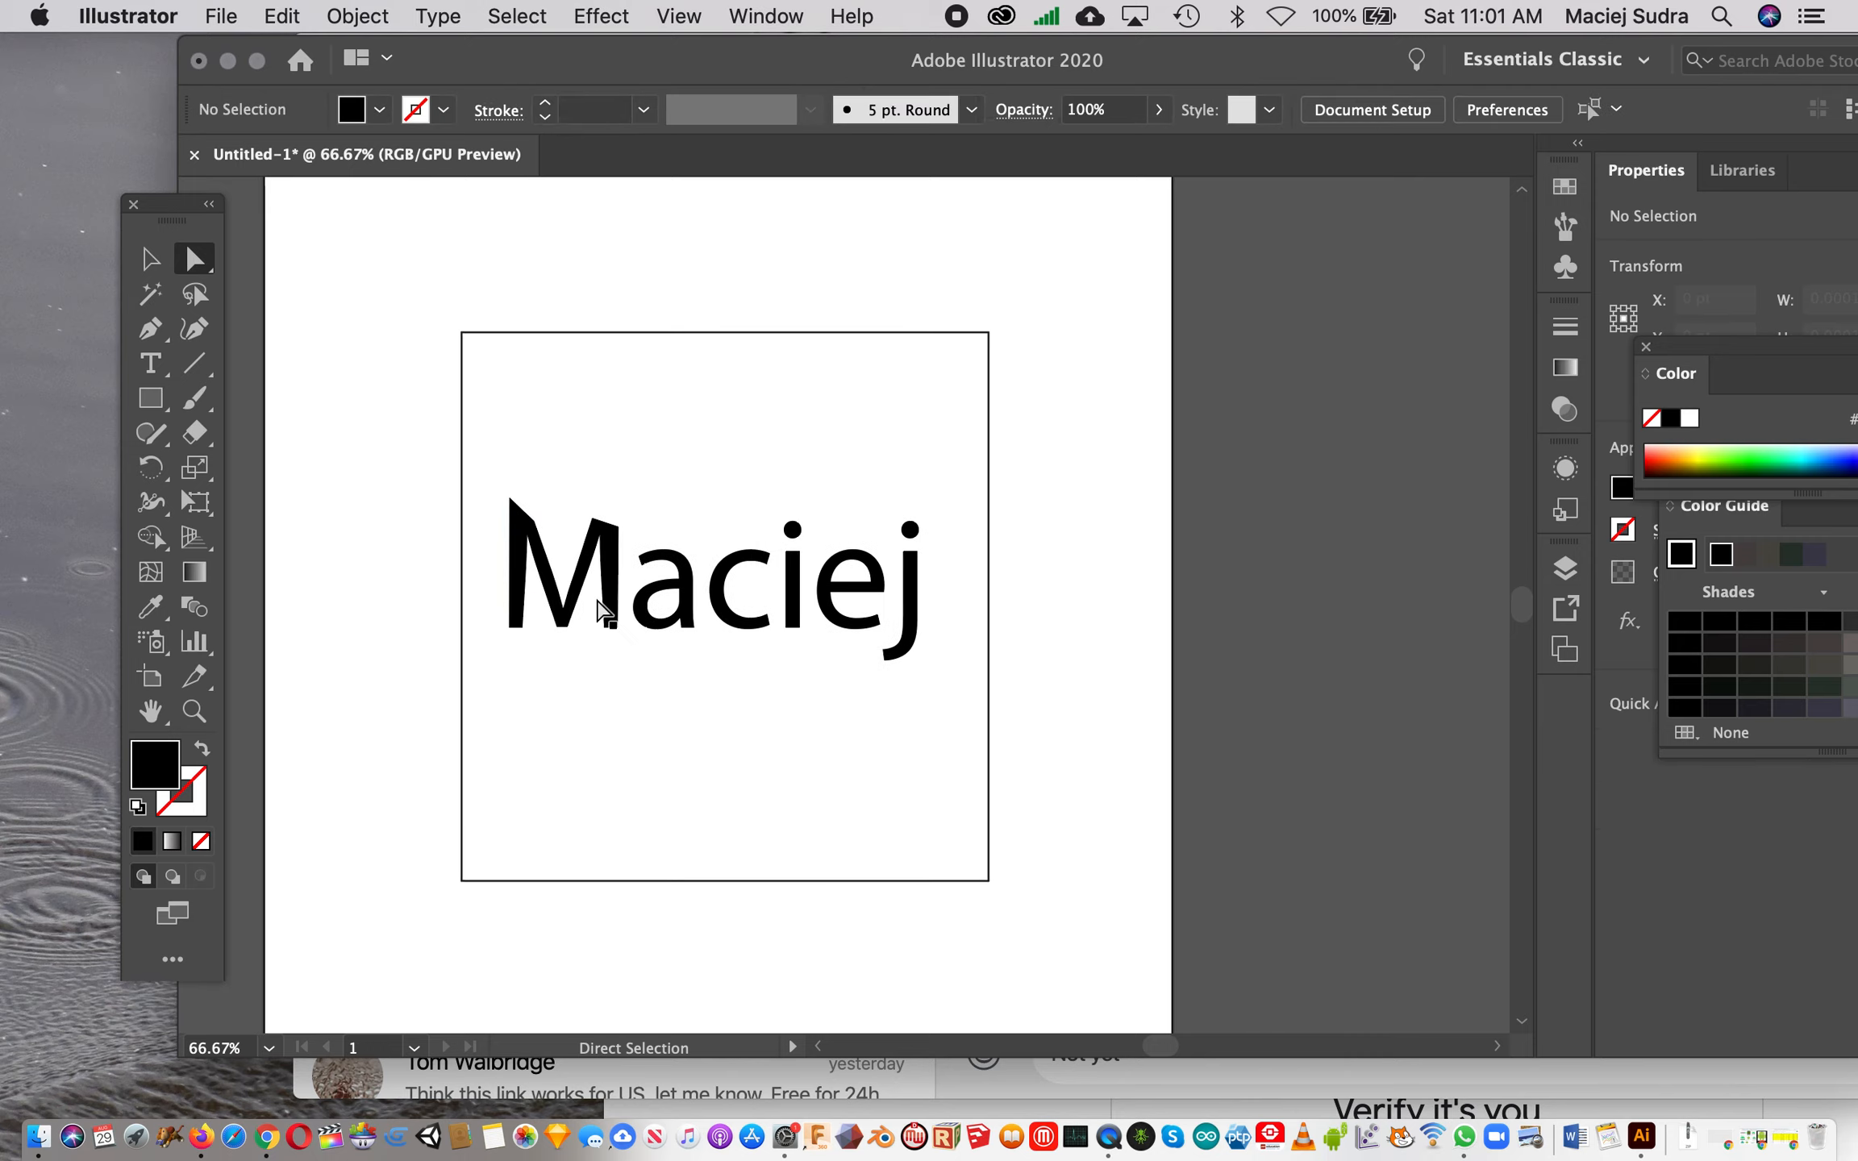
scroll(603, 613, "down", 1)
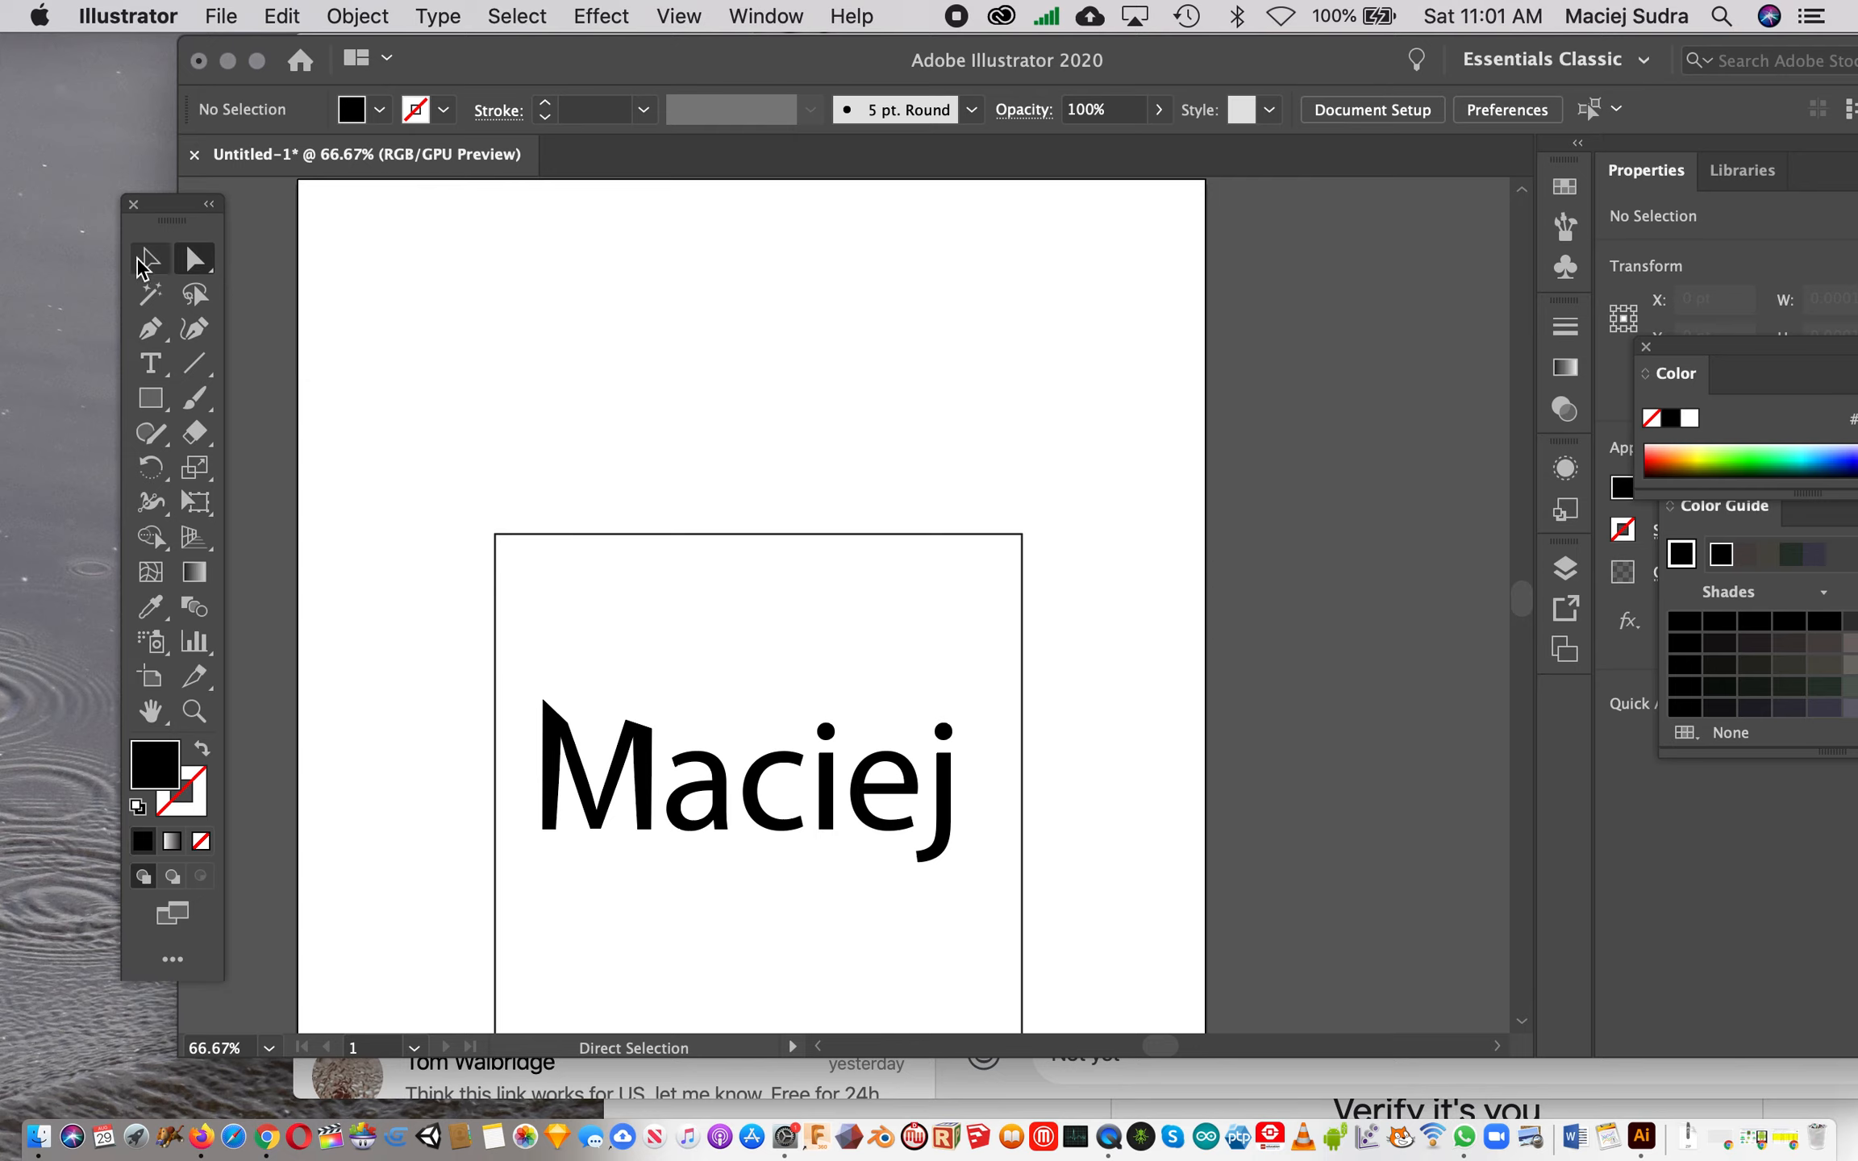
left_click(151, 407)
left_click_drag(546, 253, 718, 387)
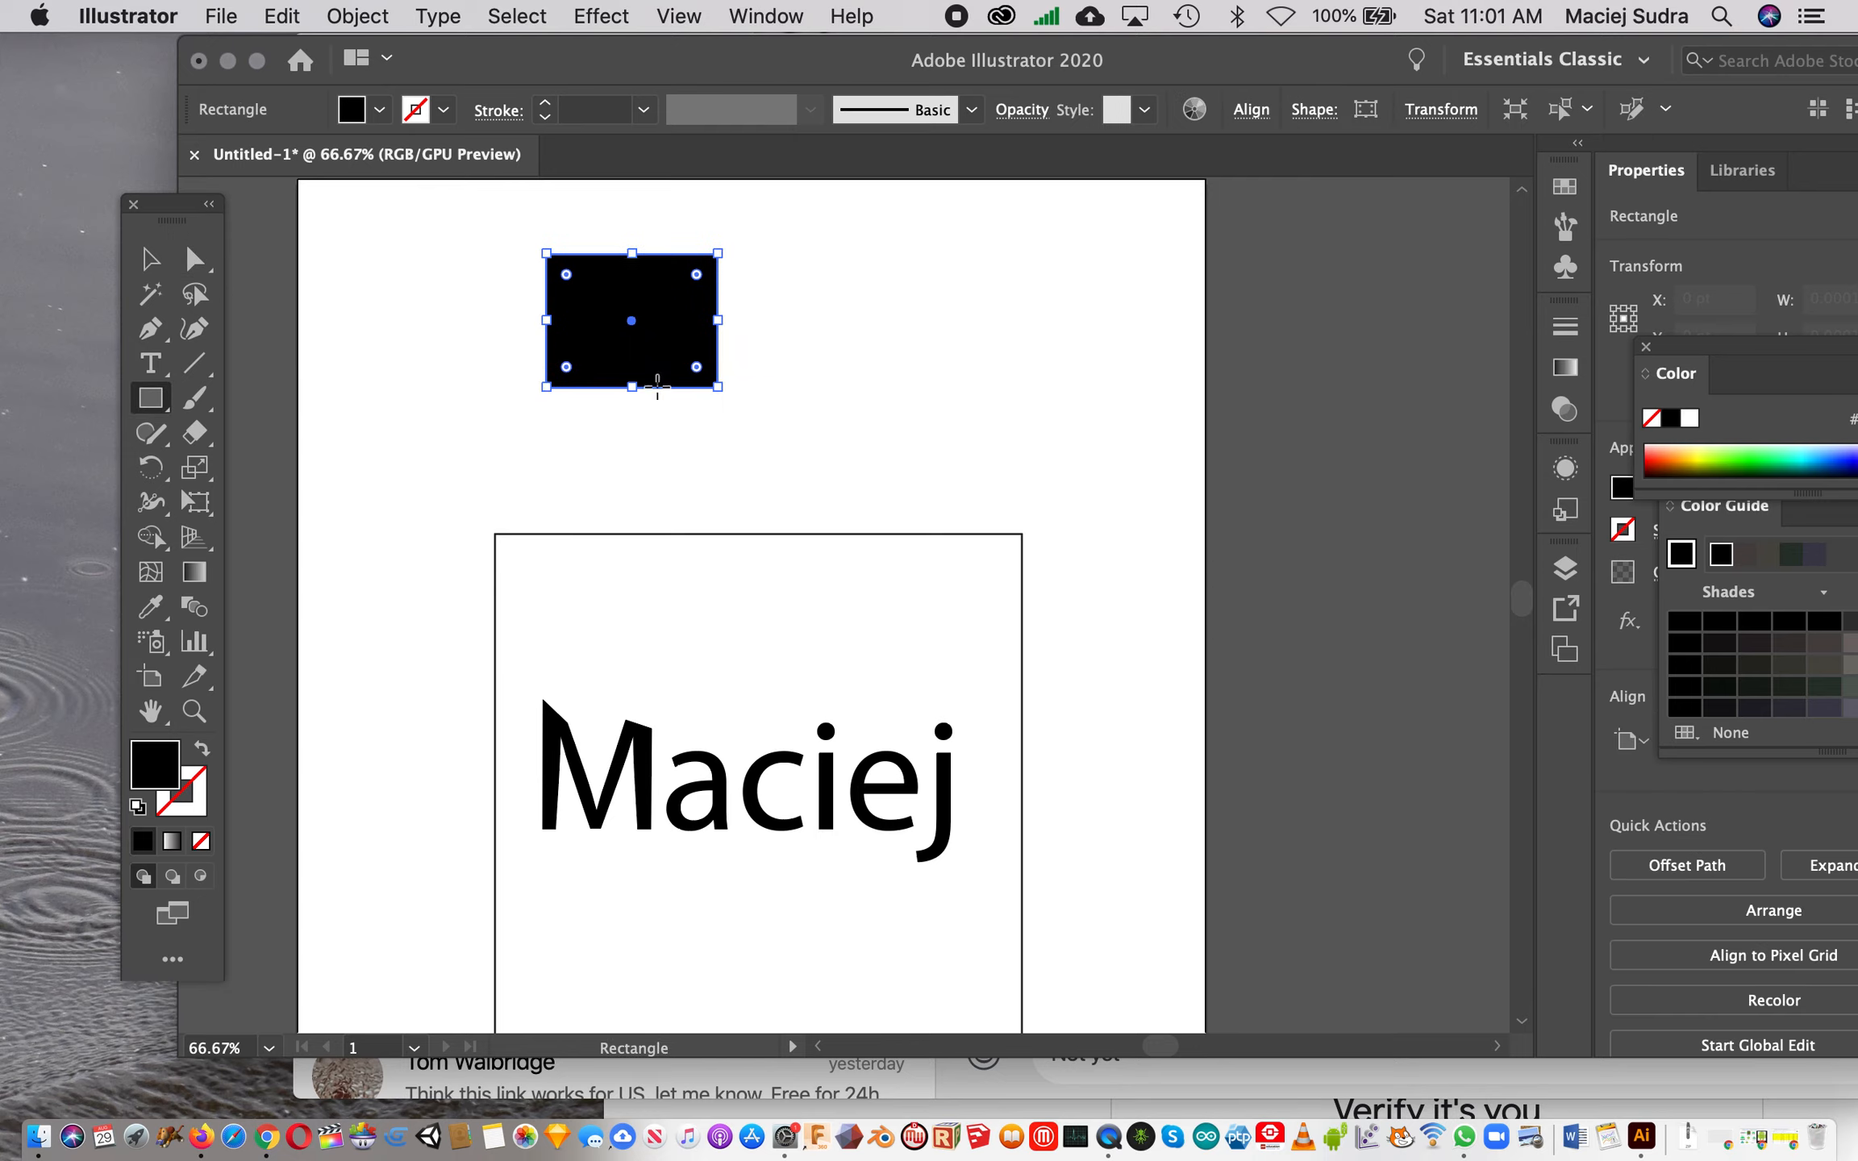
Step: Move the whole black rectangle slightly up and left with the Selection tool, to about X 196, Y 82 pt
left_click(151, 260)
key("a")
key("v")
key("a")
left_click(149, 262)
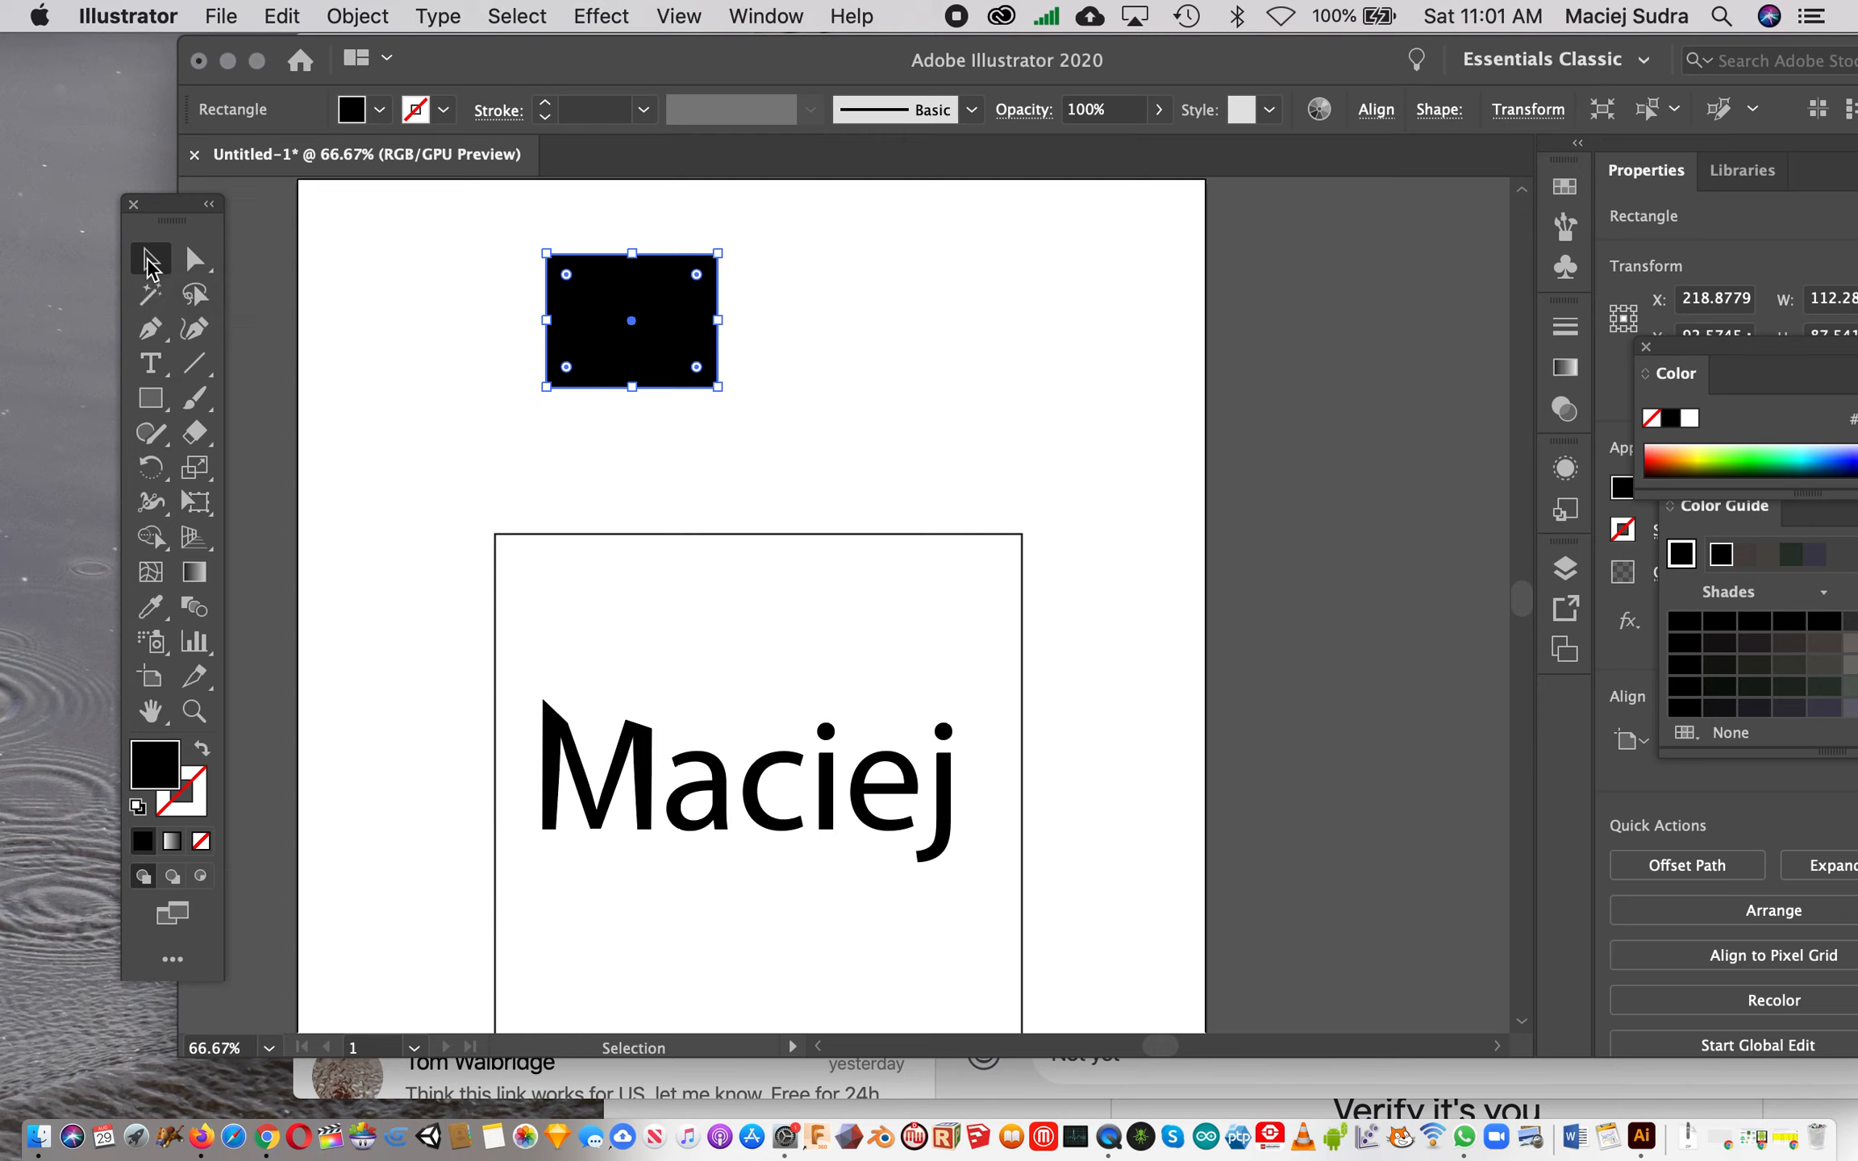
left_click(1039, 426)
left_click(625, 322)
left_click_drag(608, 282, 542, 292)
left_click_drag(583, 302, 519, 316)
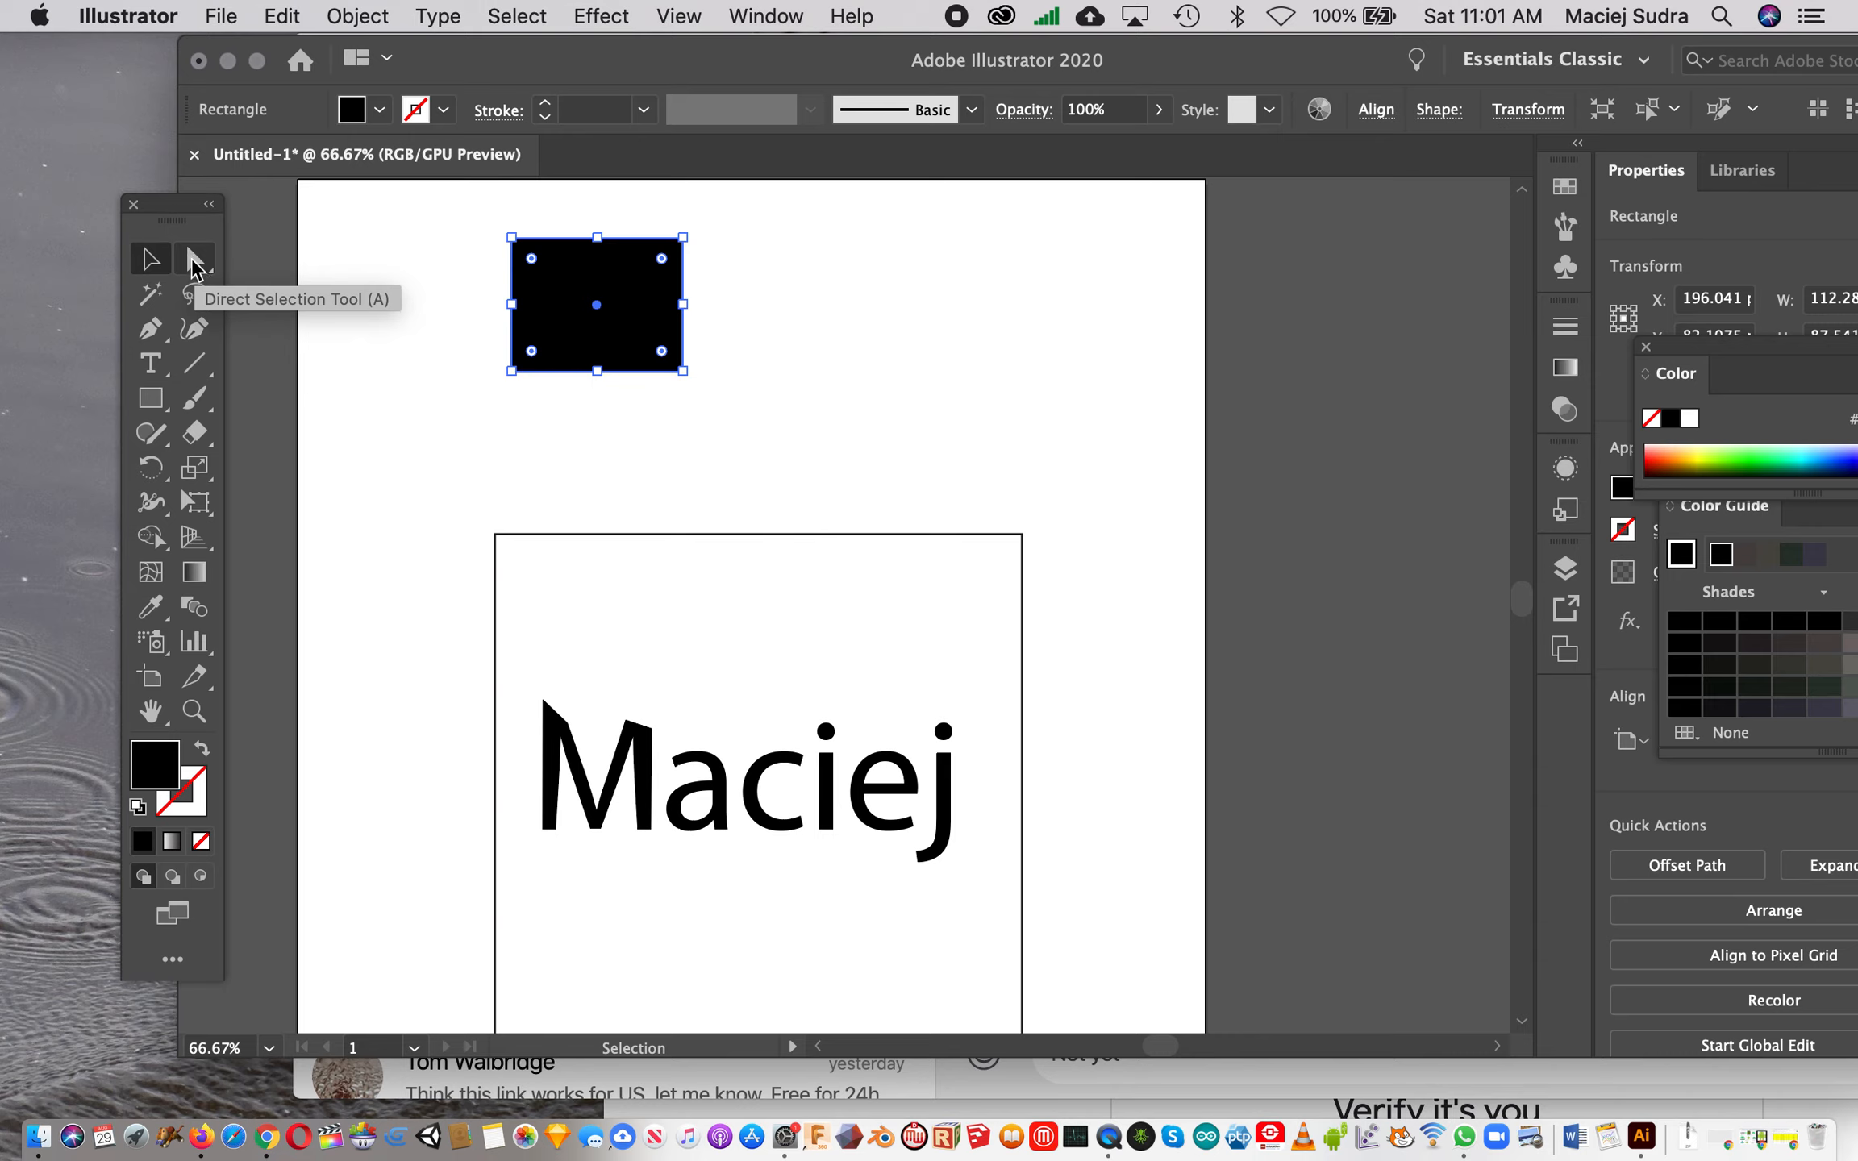
Step: Move only the rectangle's upper-left anchor point outward and down with Direct Selection, to about X 127 pt
left_click(194, 266)
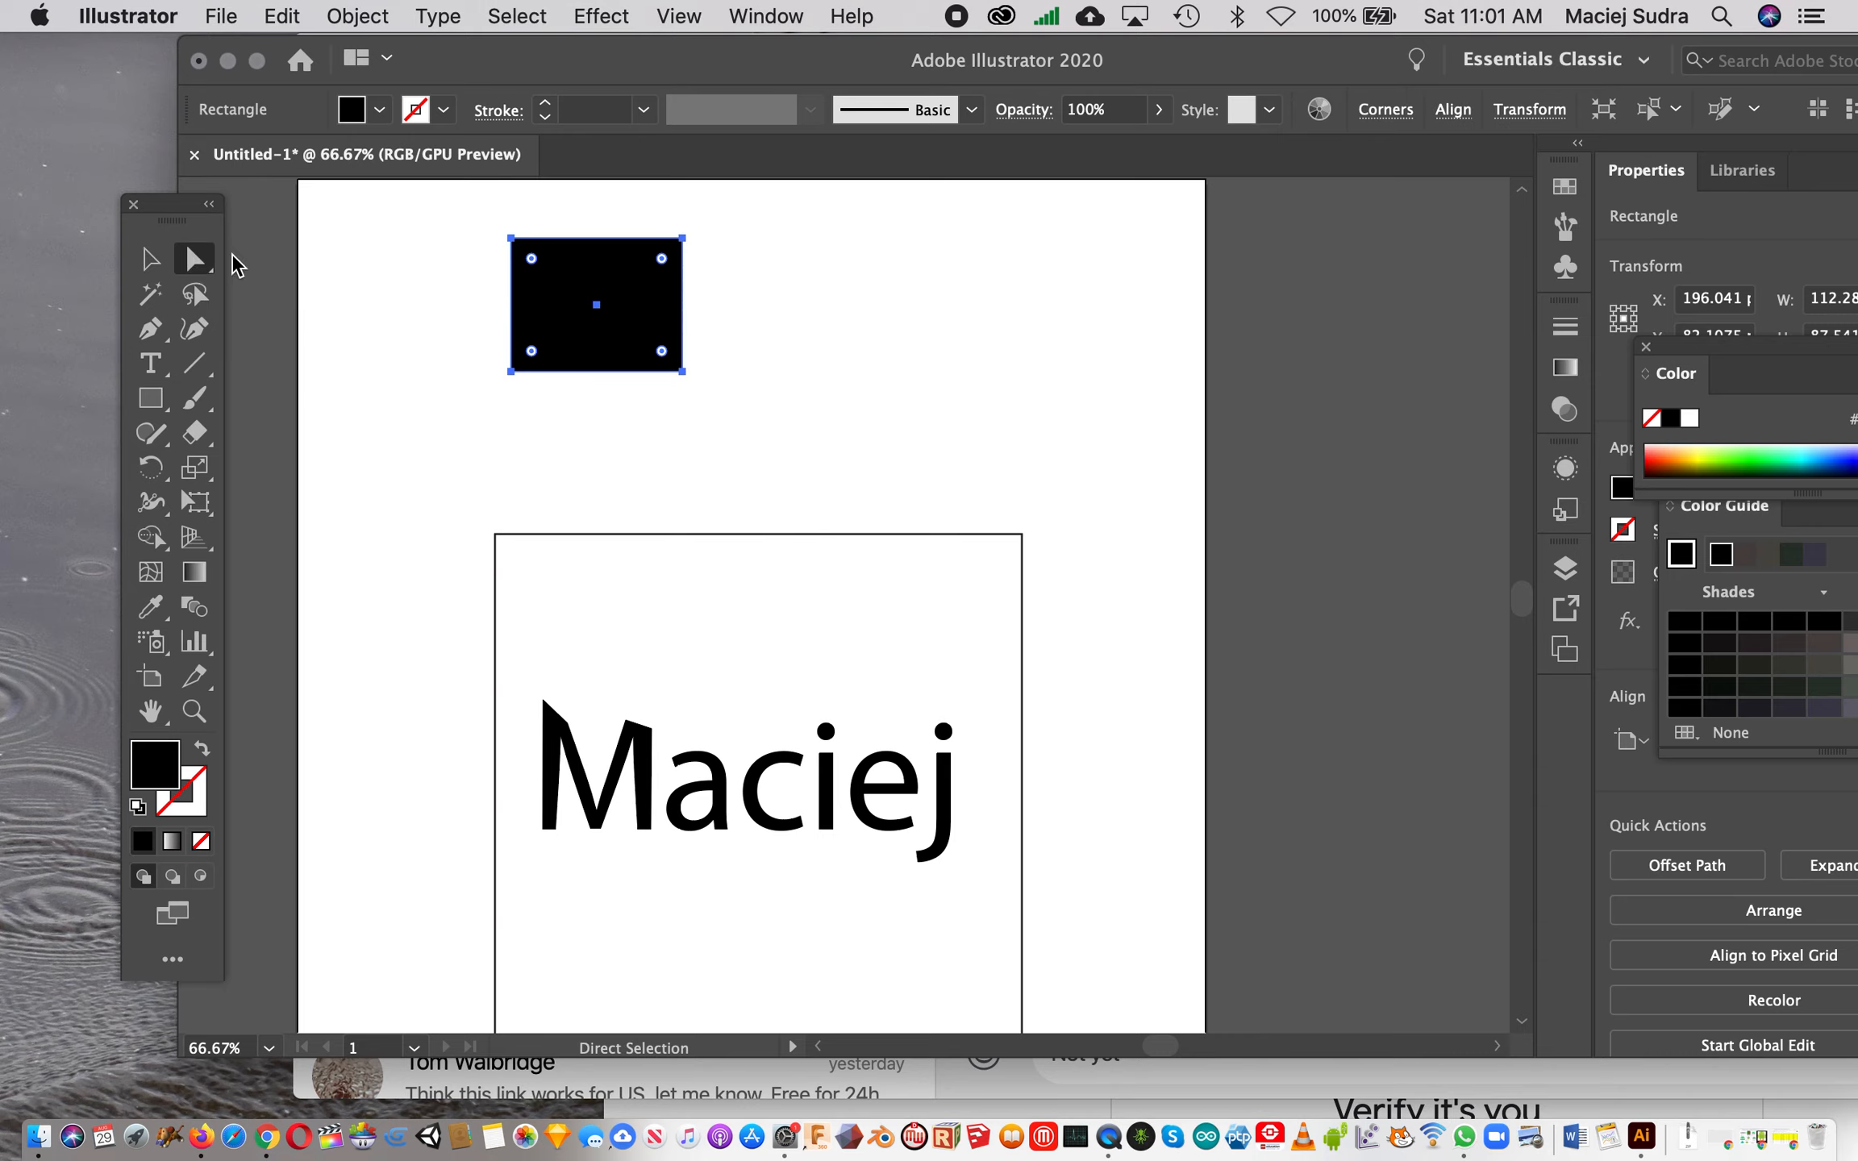
left_click(435, 245)
mouse_move(512, 240)
left_mouse_down()
mouse_move(574, 284)
mouse_move(486, 240)
mouse_move(576, 283)
mouse_move(480, 250)
mouse_move(549, 289)
mouse_move(504, 262)
left_mouse_up()
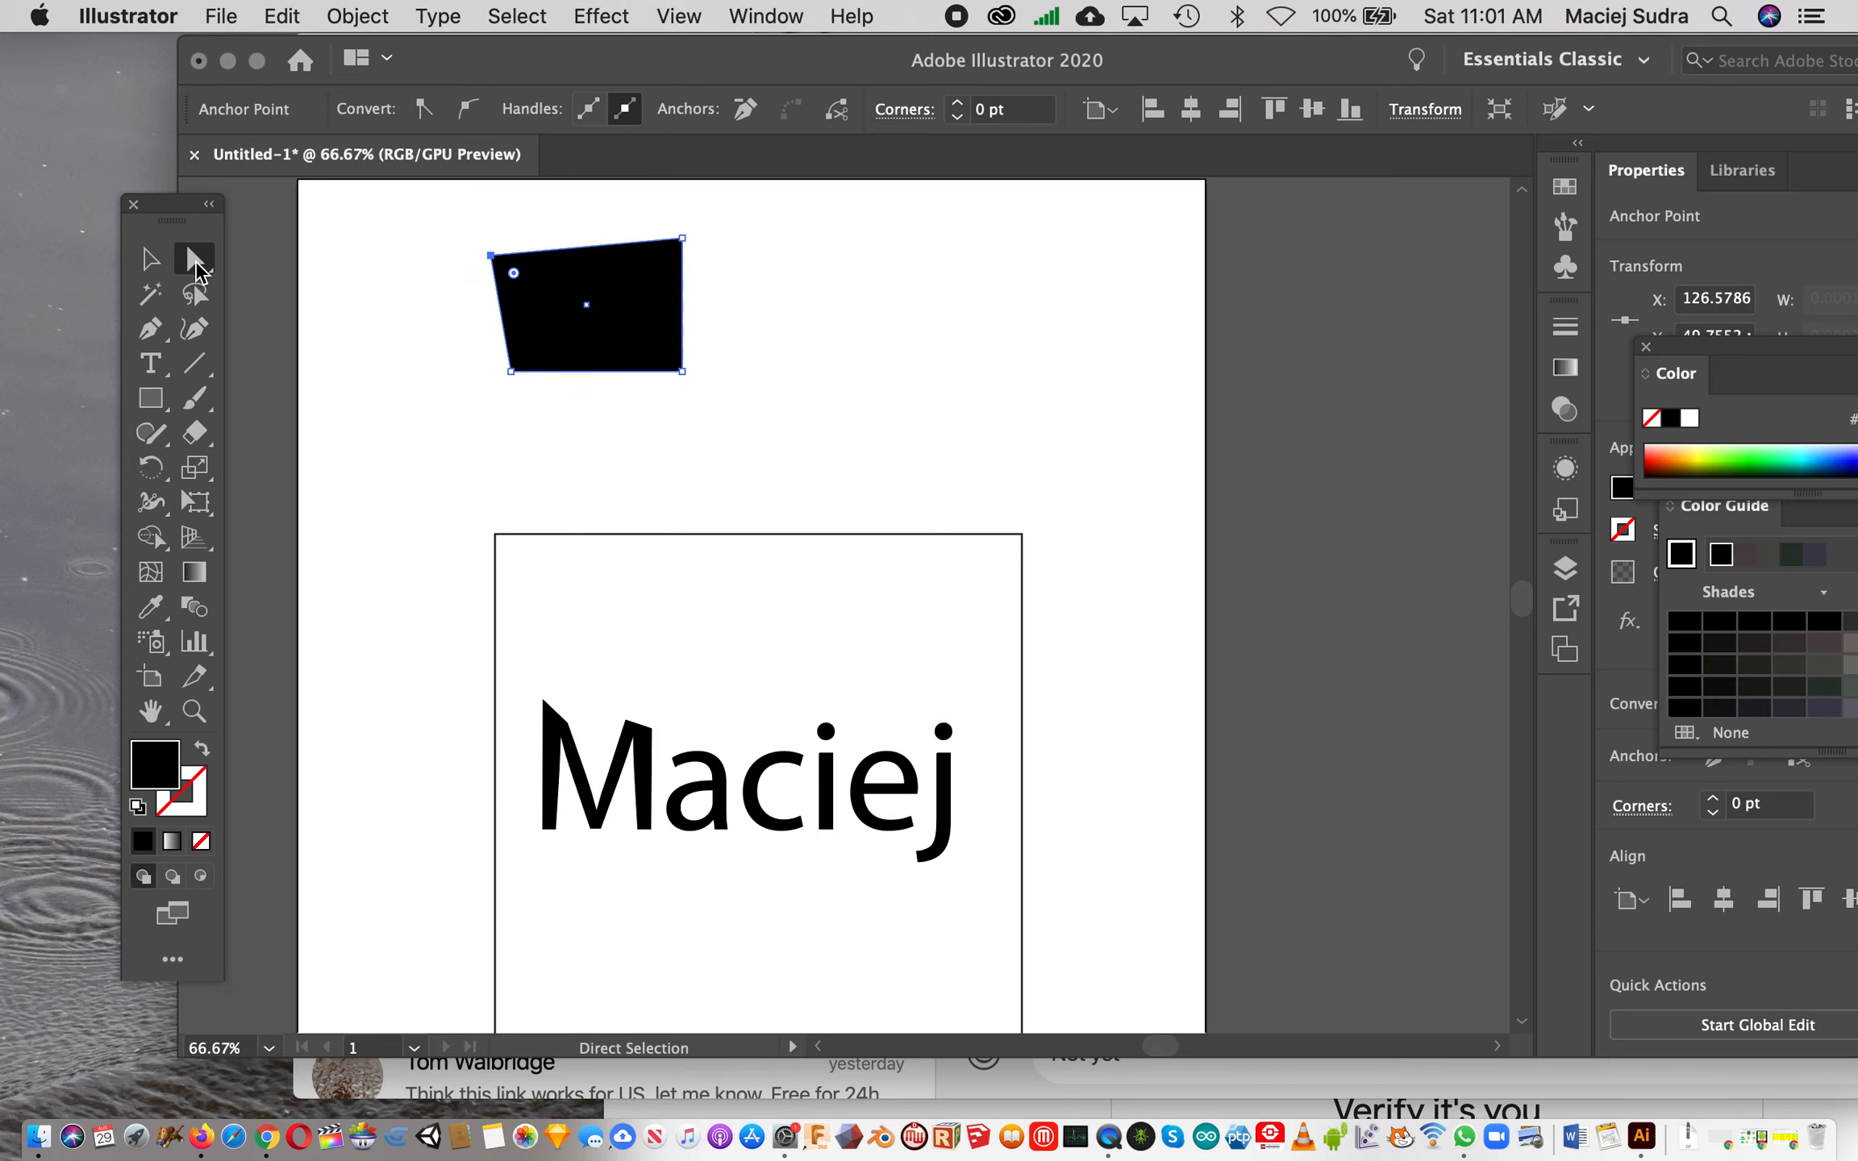
Step: Move the entire distorted rectangle right and down with the Selection tool, to about X 221, Y 94 pt
left_click(150, 259)
left_click(367, 284)
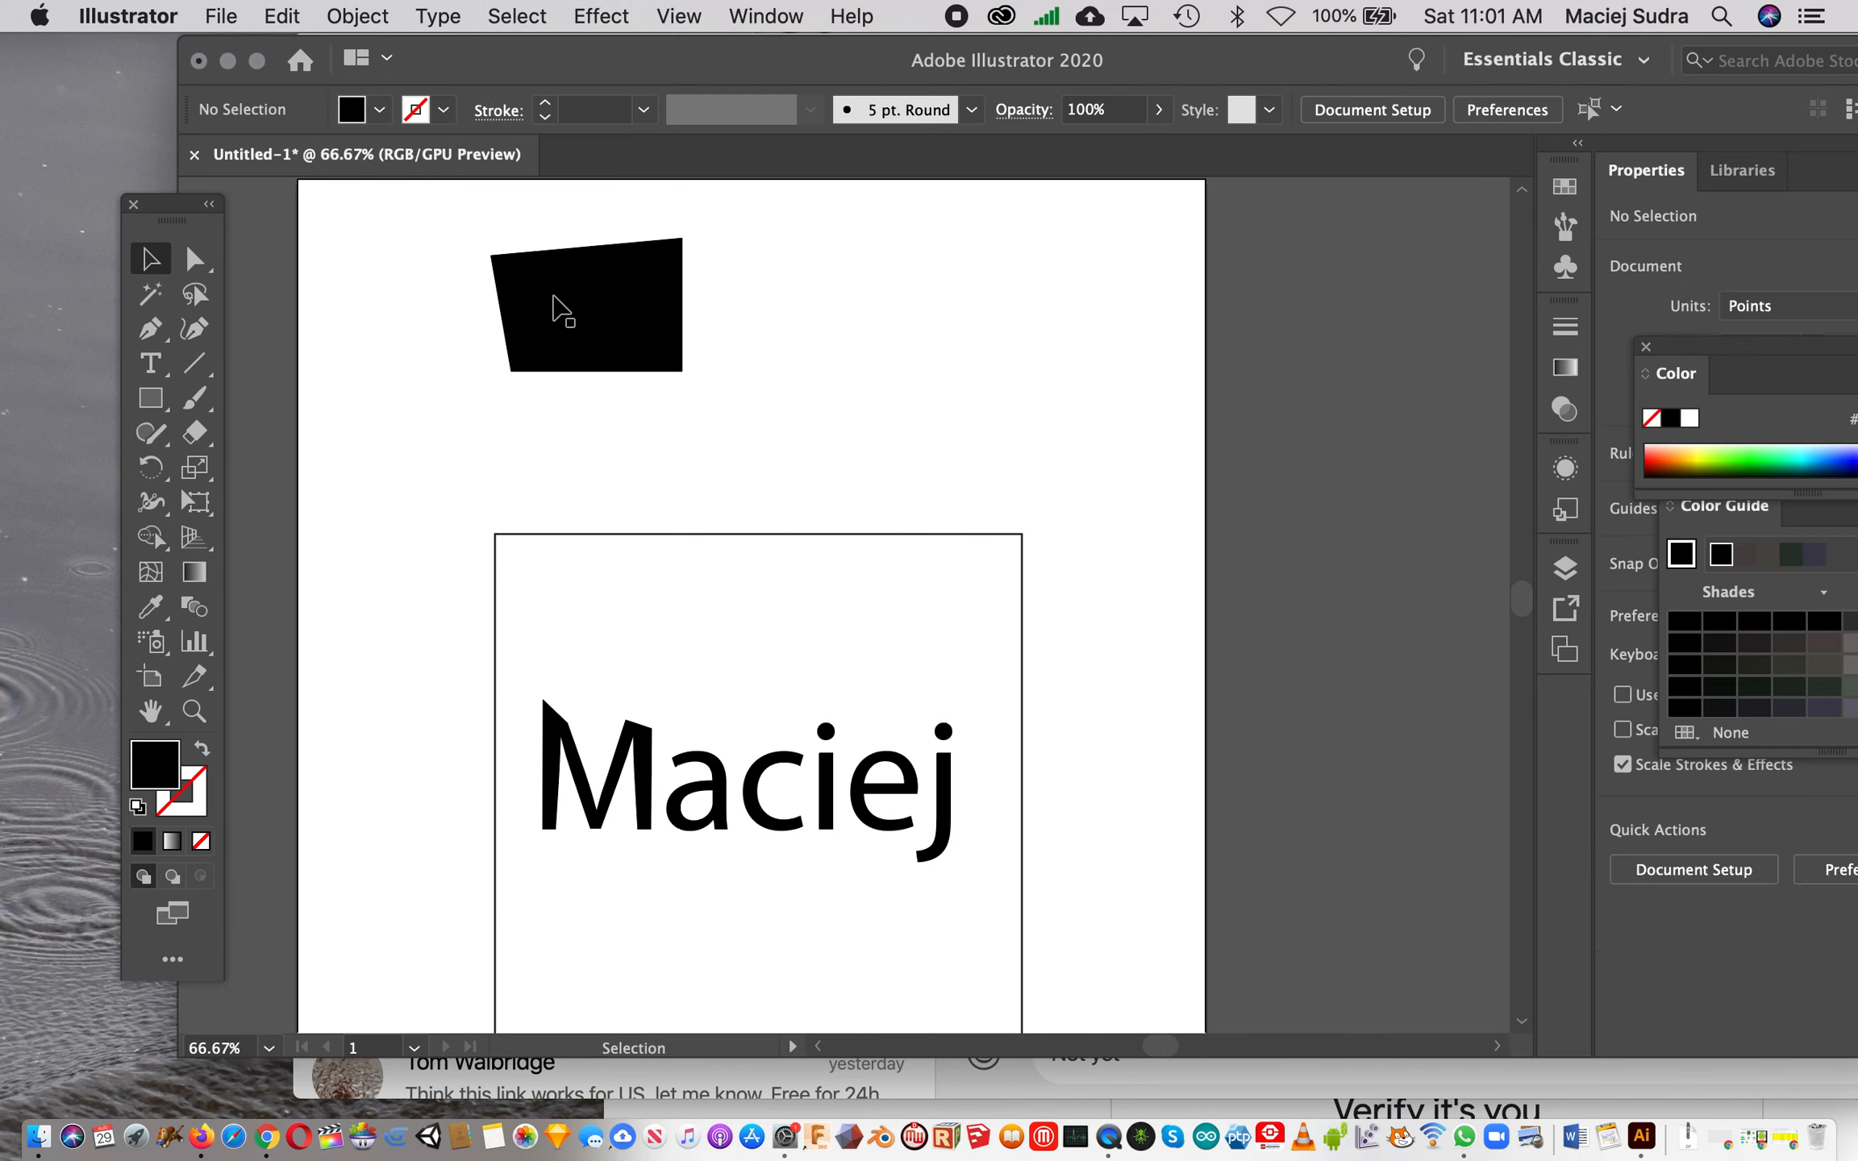
left_click(562, 310)
mouse_move(535, 295)
left_mouse_down()
mouse_move(841, 321)
mouse_move(563, 307)
left_mouse_up()
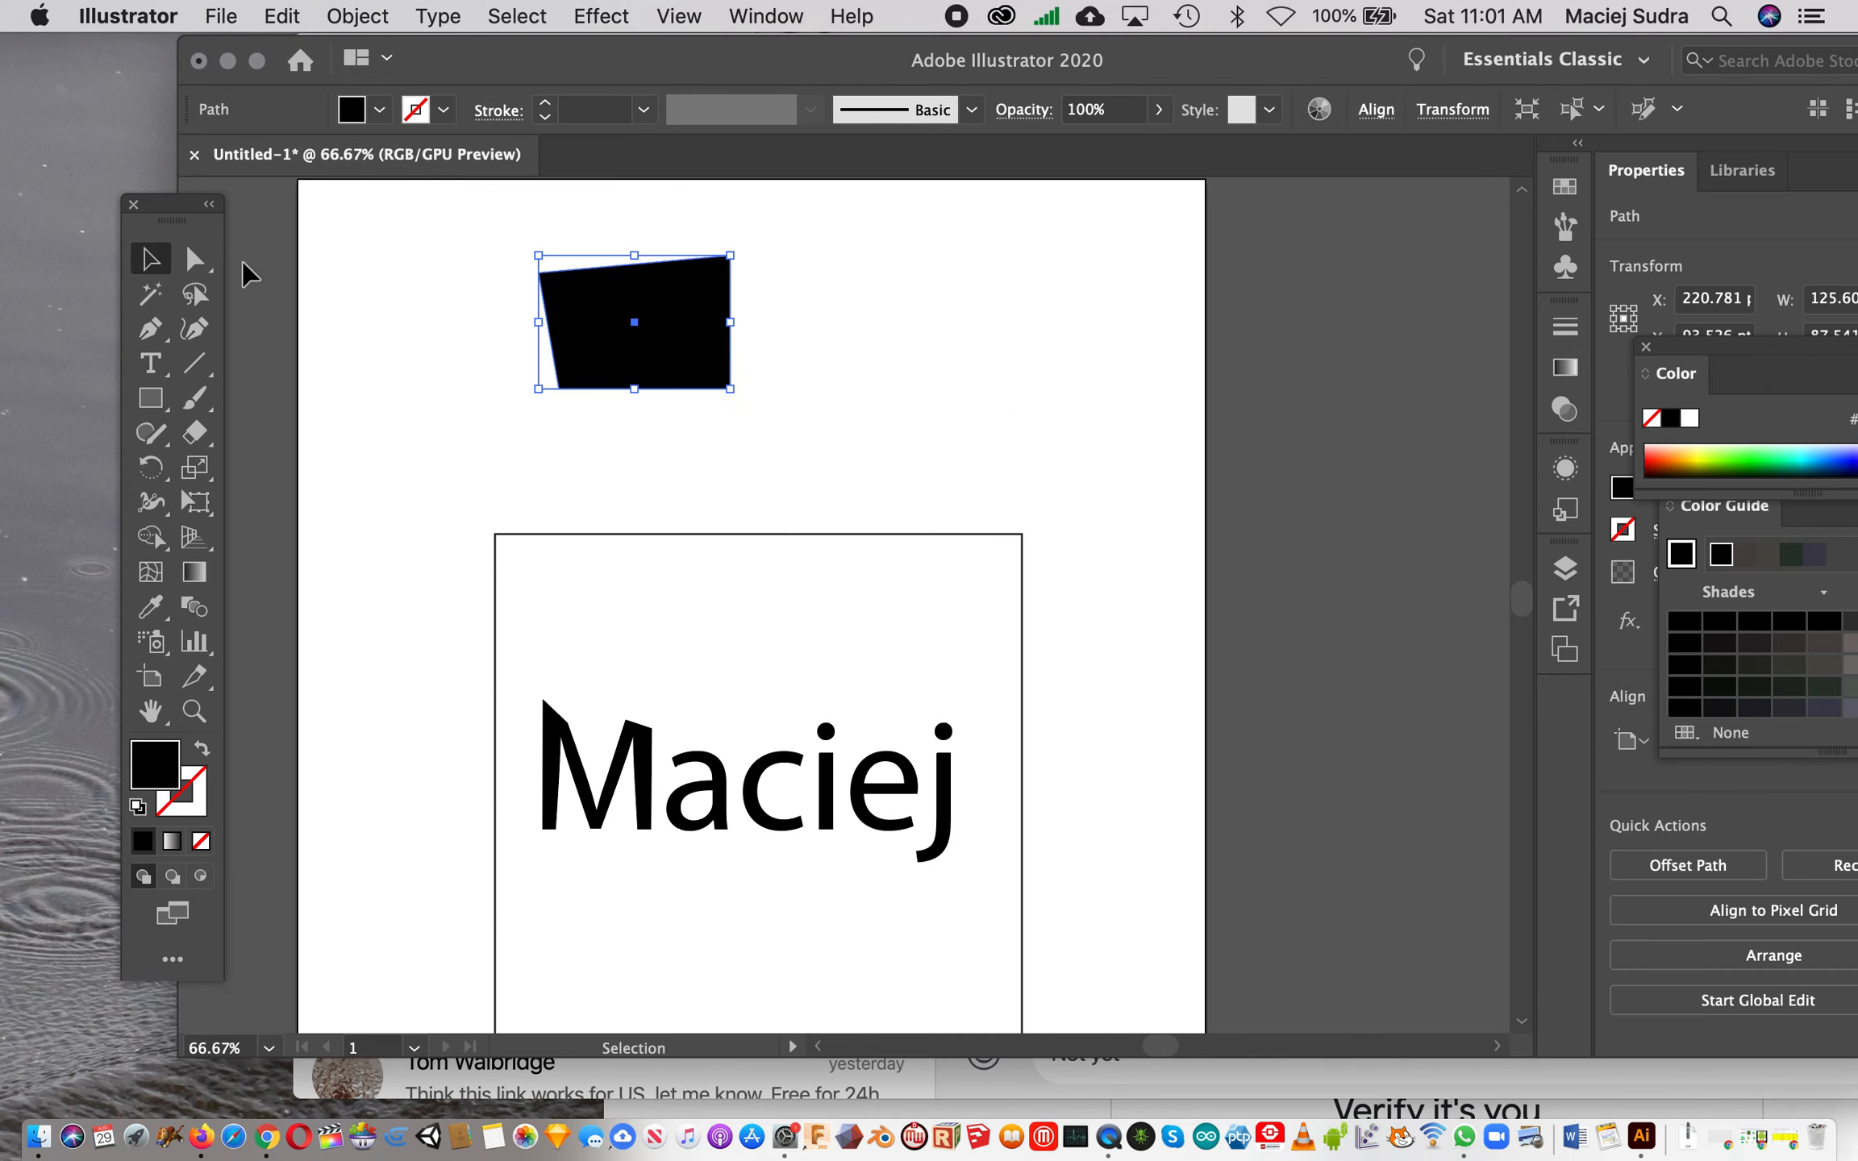
Step: Pull the black shape's upper-right anchor point down and outward to about X 307, Y 62 pt, and deselect it
left_click(195, 260)
left_click(591, 438)
left_click_drag(730, 256, 770, 355)
left_click(809, 394)
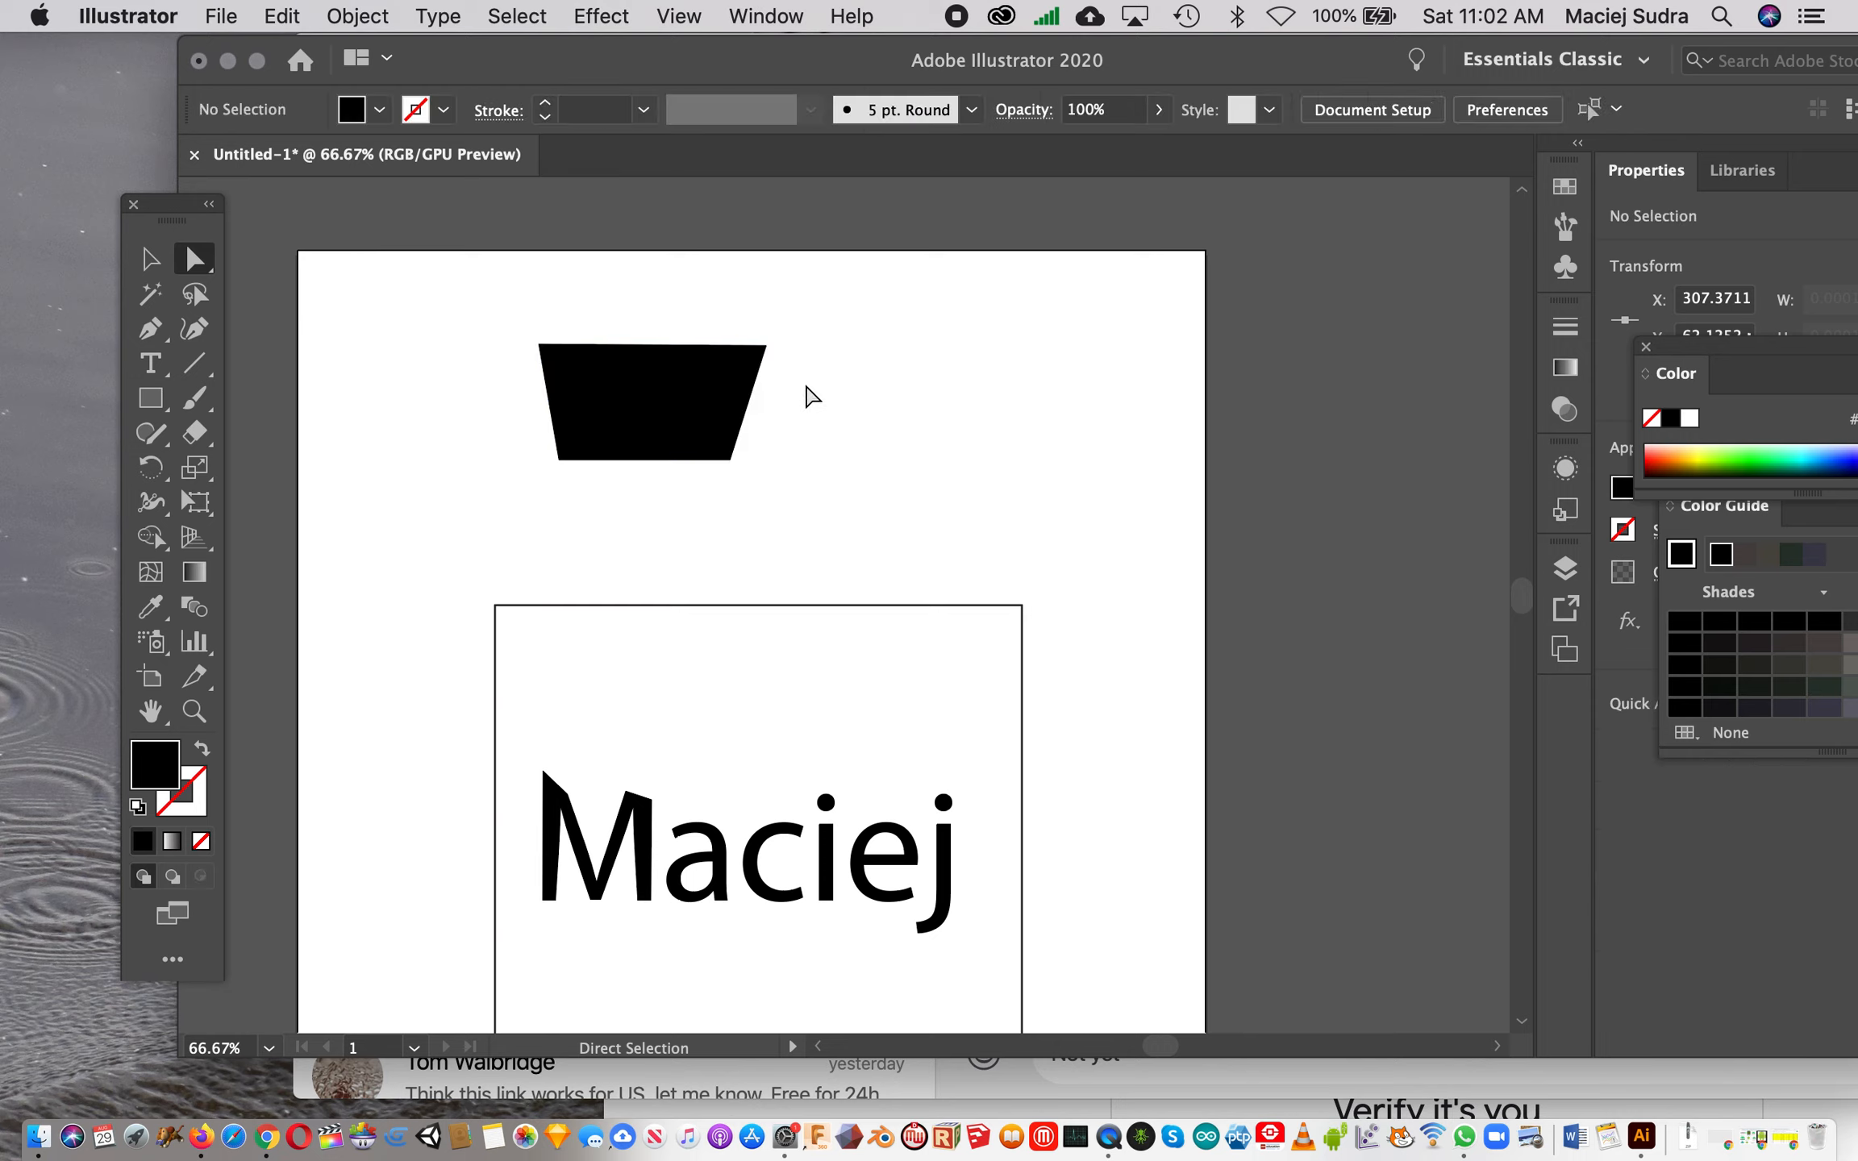
Step: Paint a wavy black brush stroke about 492 pt wide between the black shape and the square frame
scroll(699, 442, "down", 5)
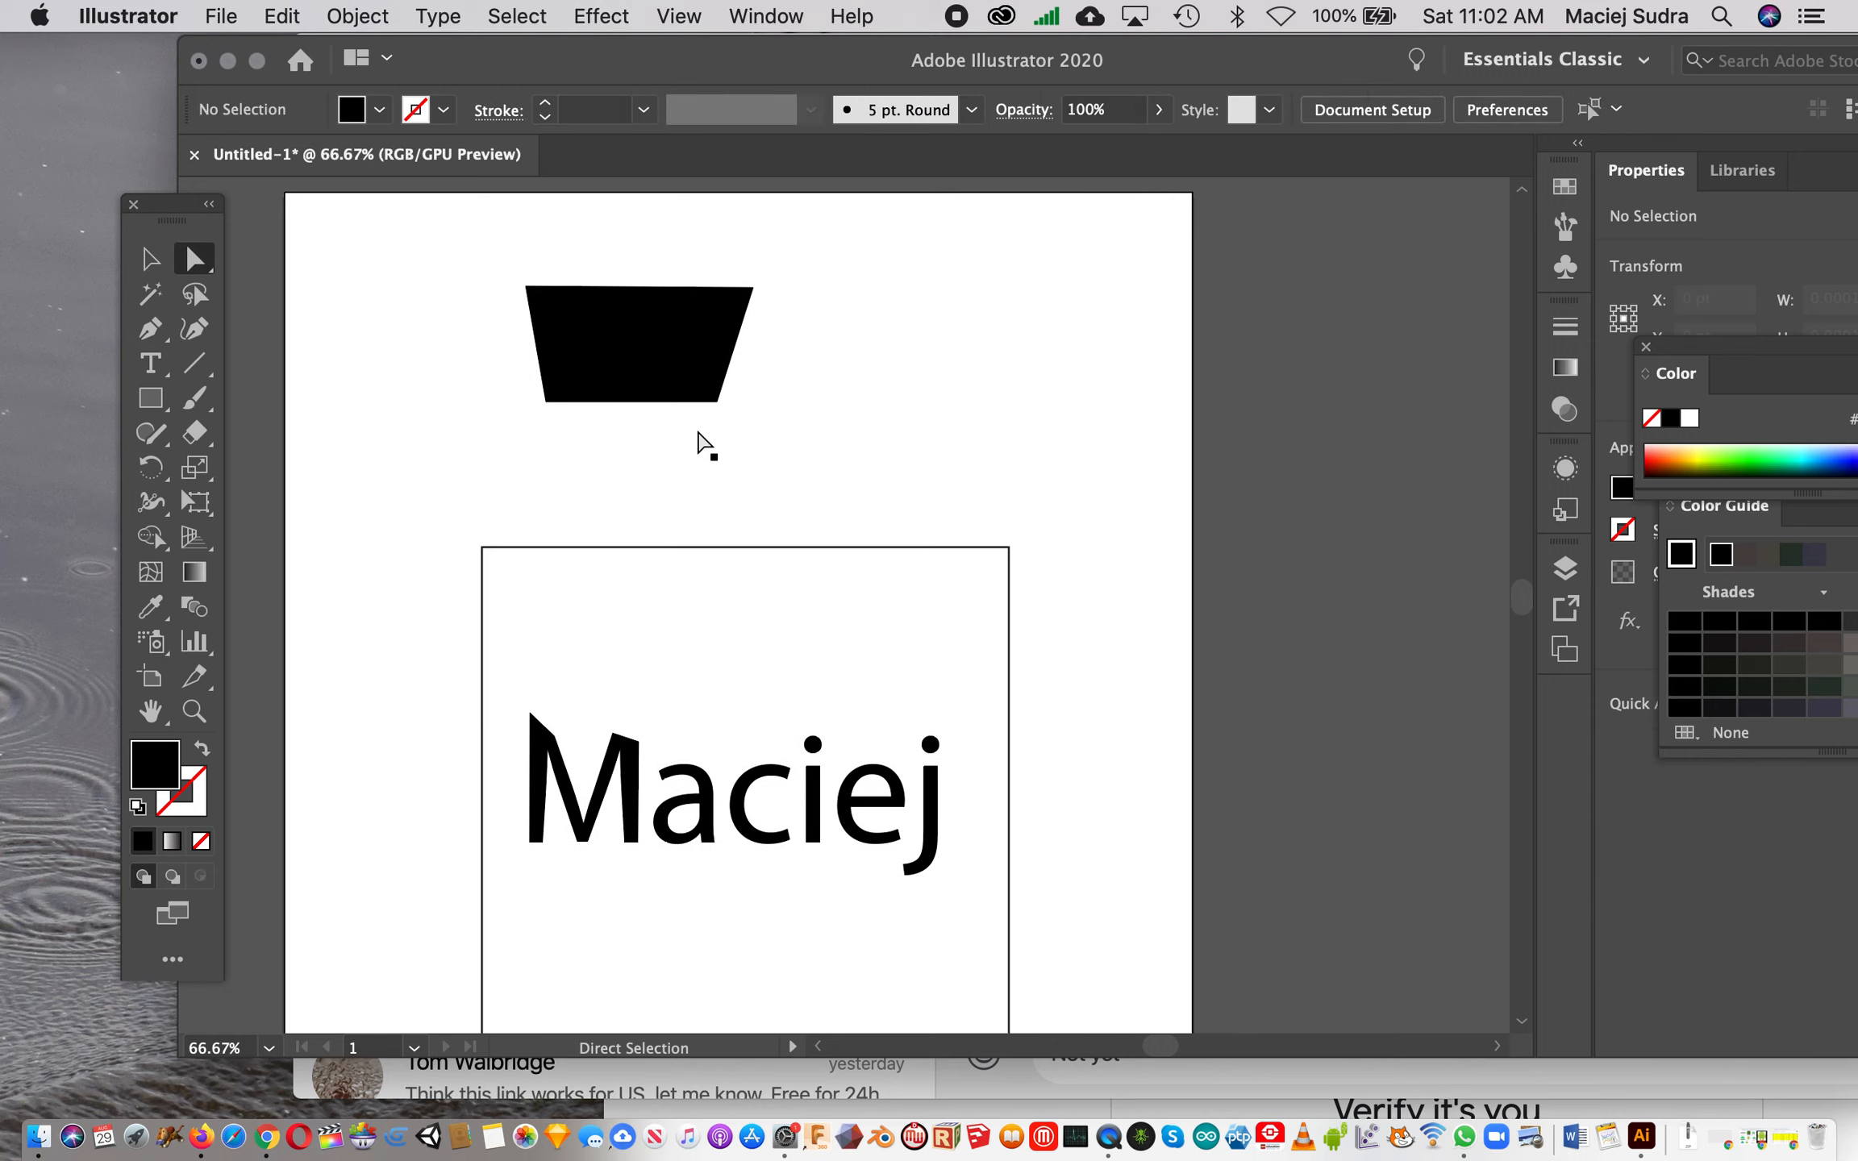
scroll(699, 442, "up", 3)
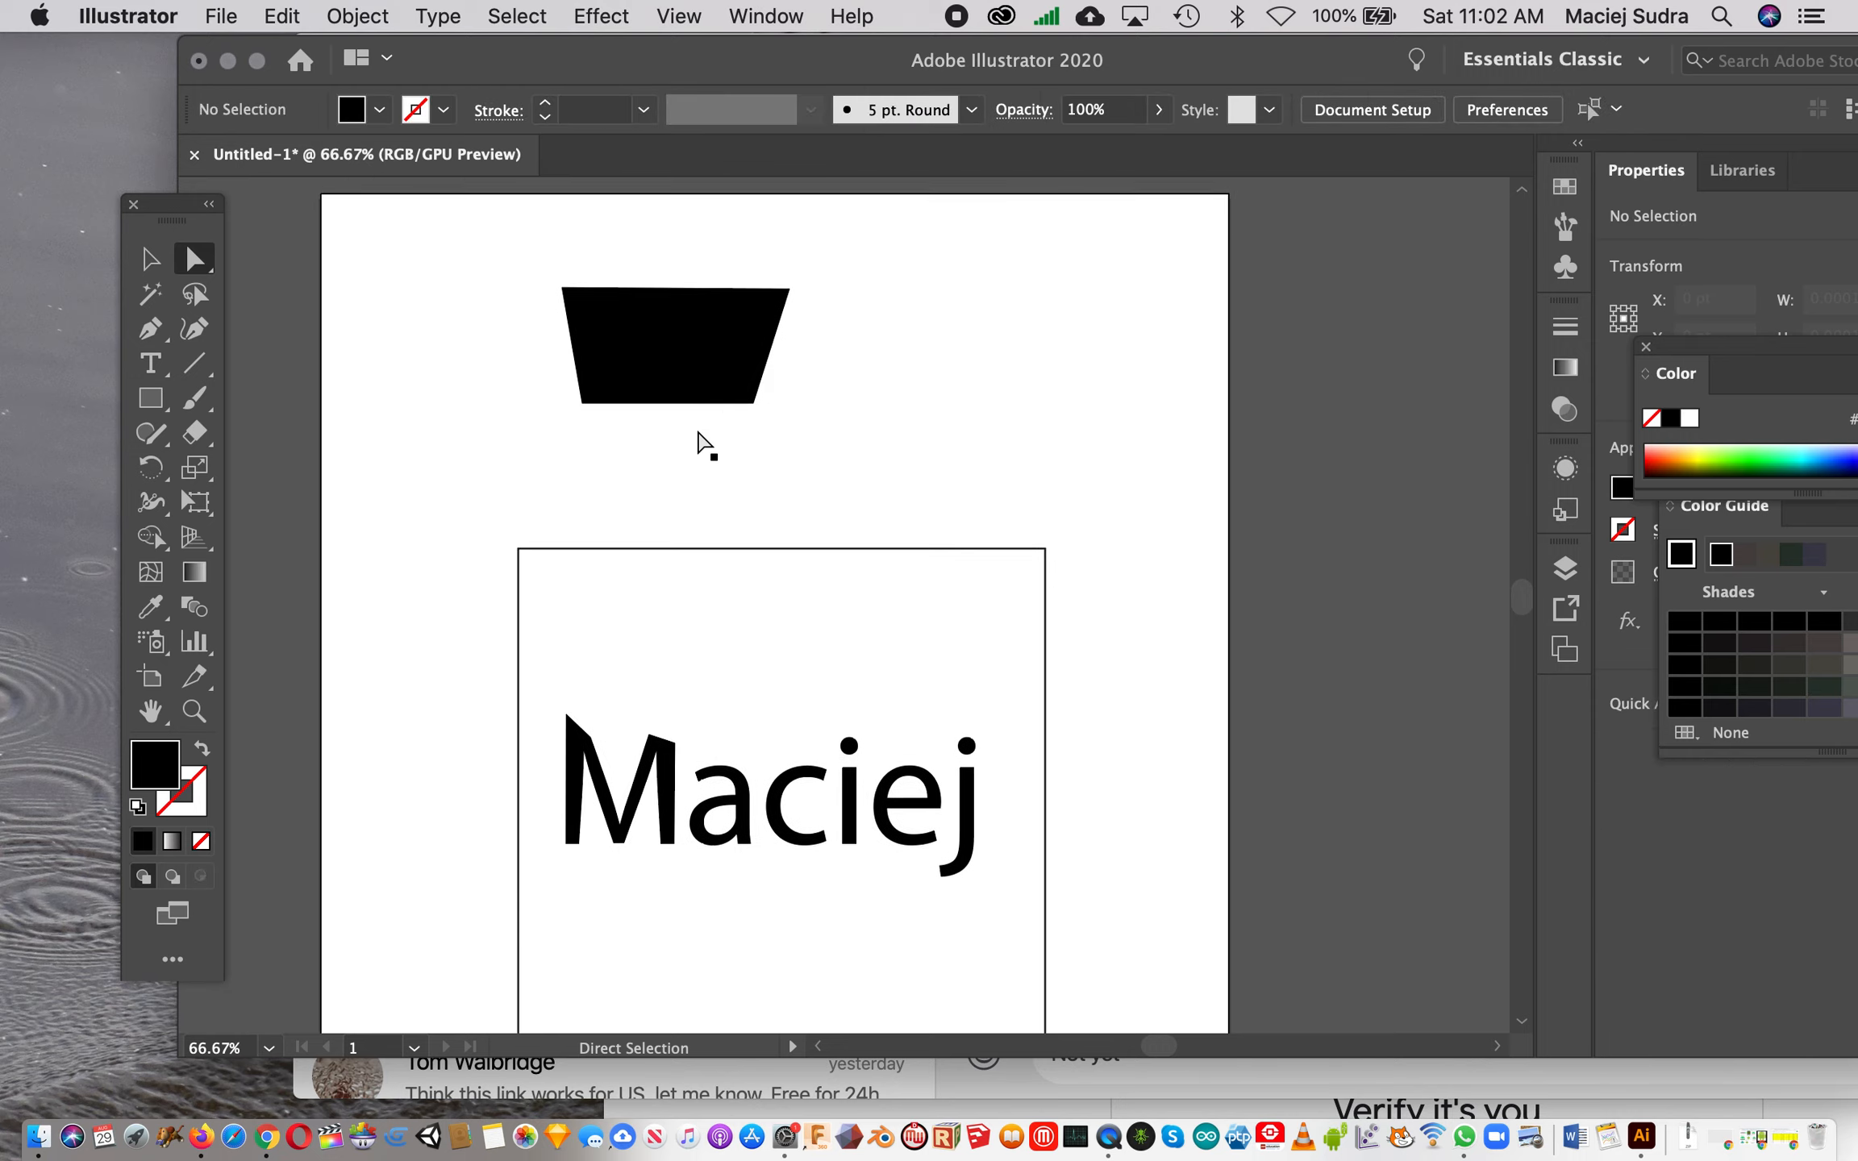
left_click(195, 403)
mouse_move(406, 505)
left_mouse_down()
mouse_move(538, 439)
mouse_move(766, 483)
mouse_move(863, 425)
mouse_move(936, 439)
mouse_move(1015, 525)
mouse_move(1120, 330)
mouse_move(1162, 321)
left_mouse_up()
Step: Add 12 pt random filler text along most of the wavy stroke with the Type on a Path tool
left_click(152, 375)
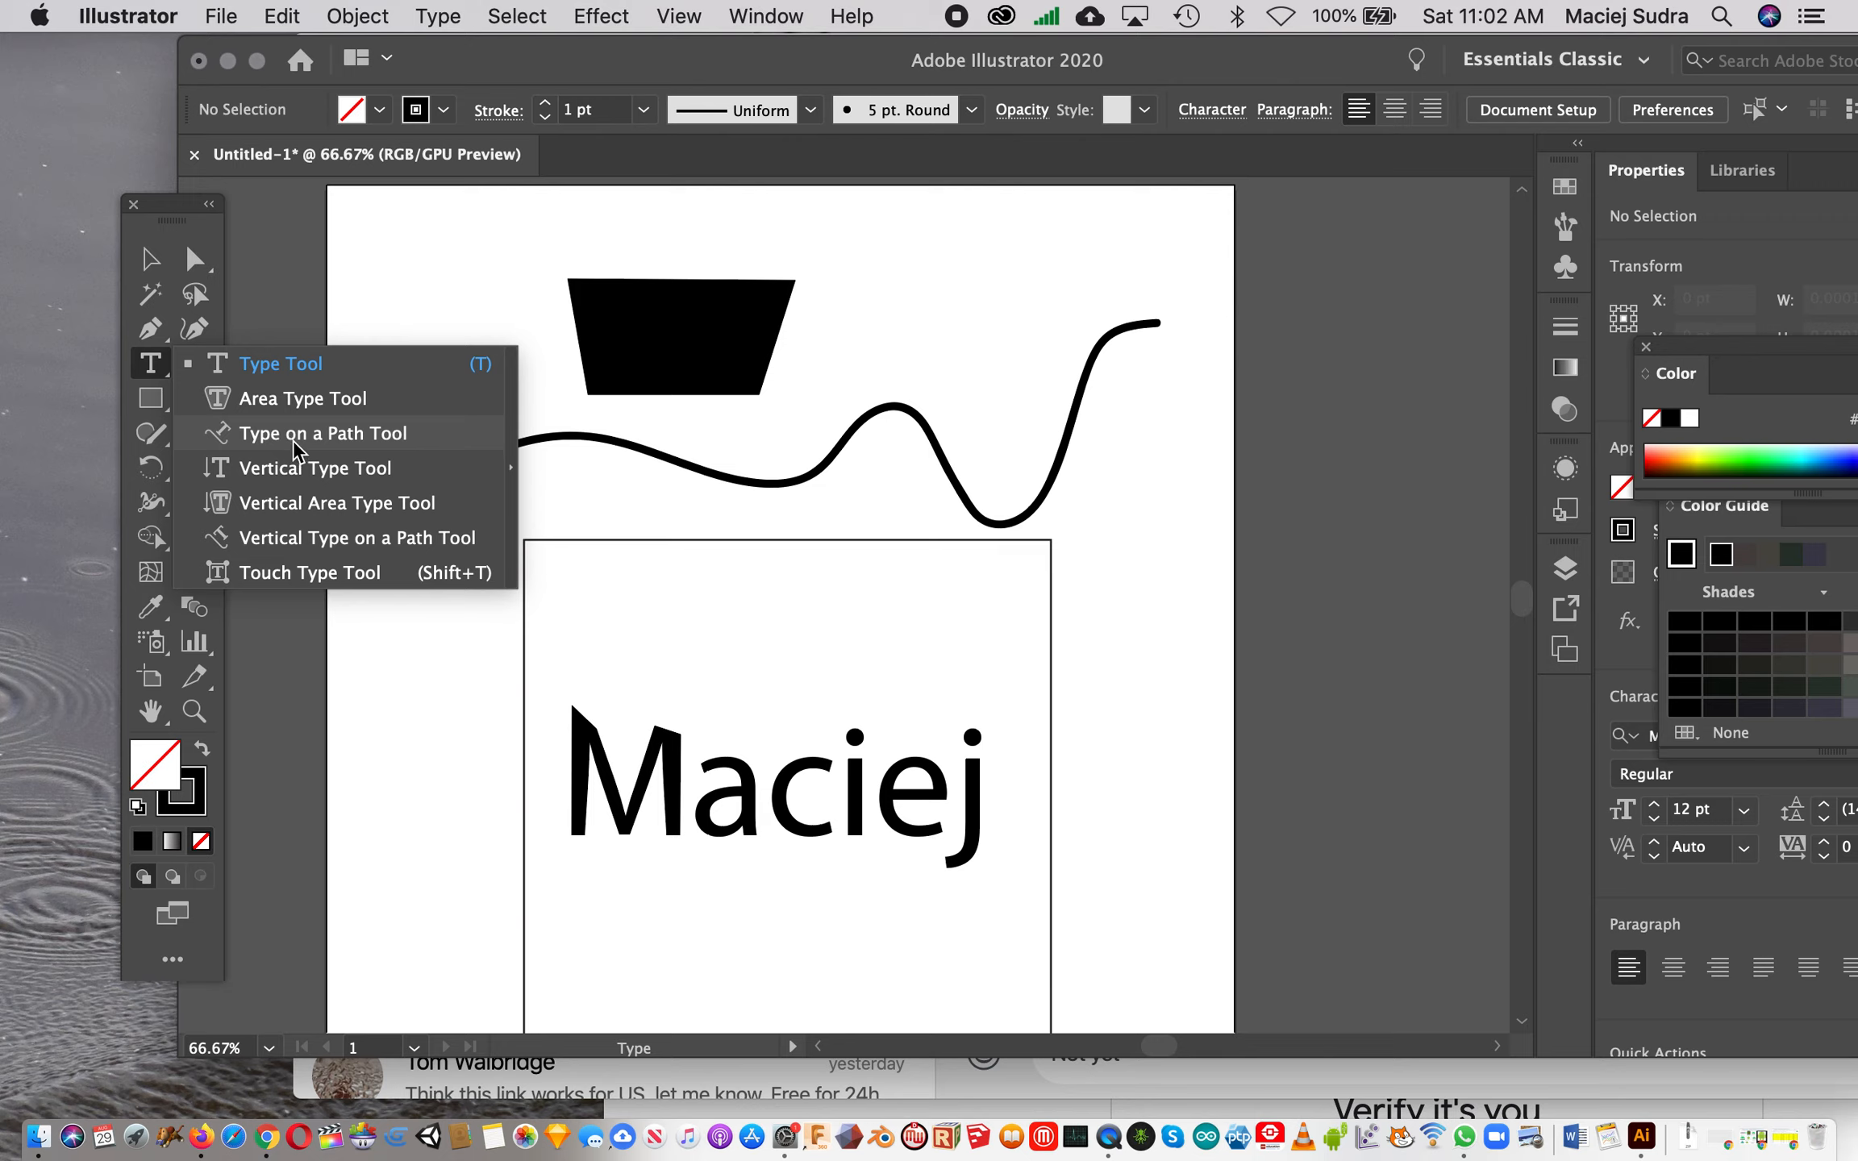
left_click(294, 435)
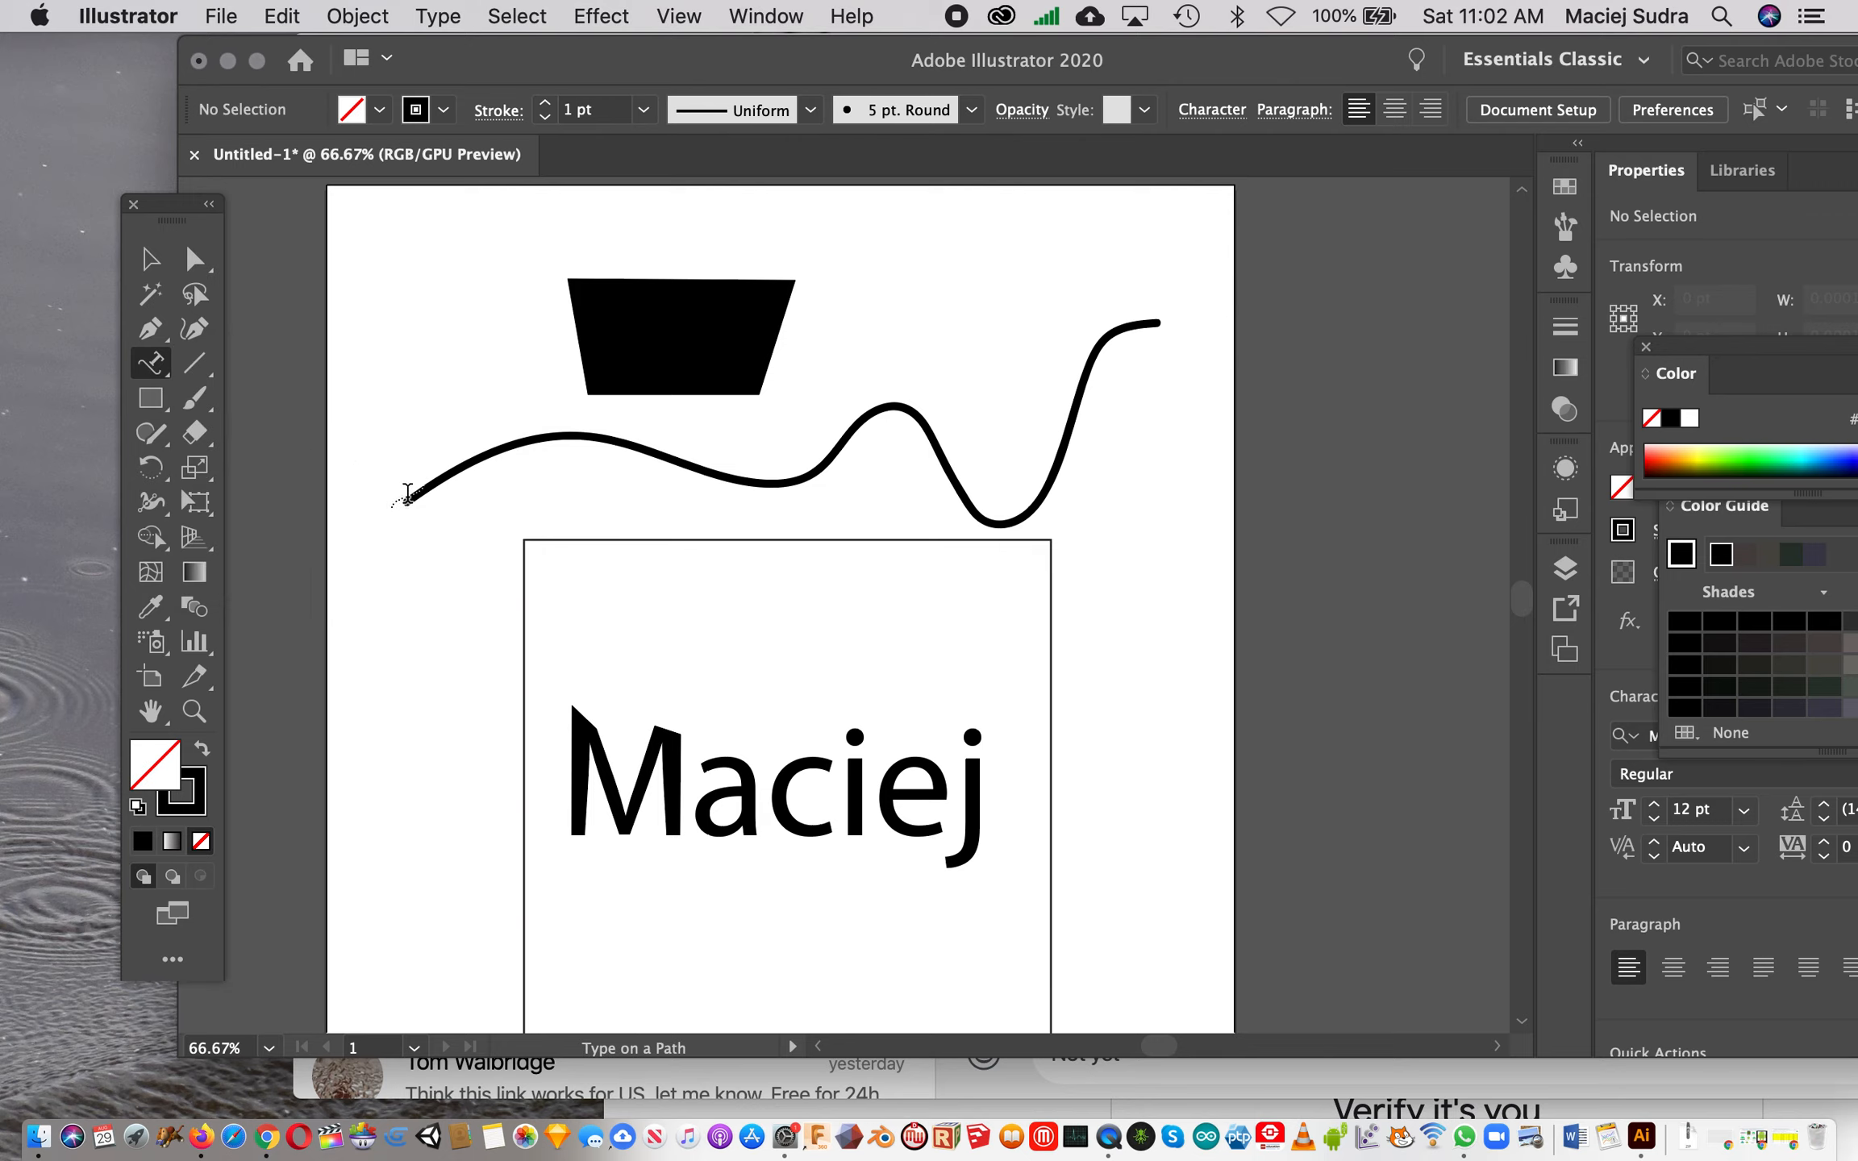
left_click(410, 494)
type("WndasDJIAOsud iasuDIOUAsioudioasudi uasioud ioas")
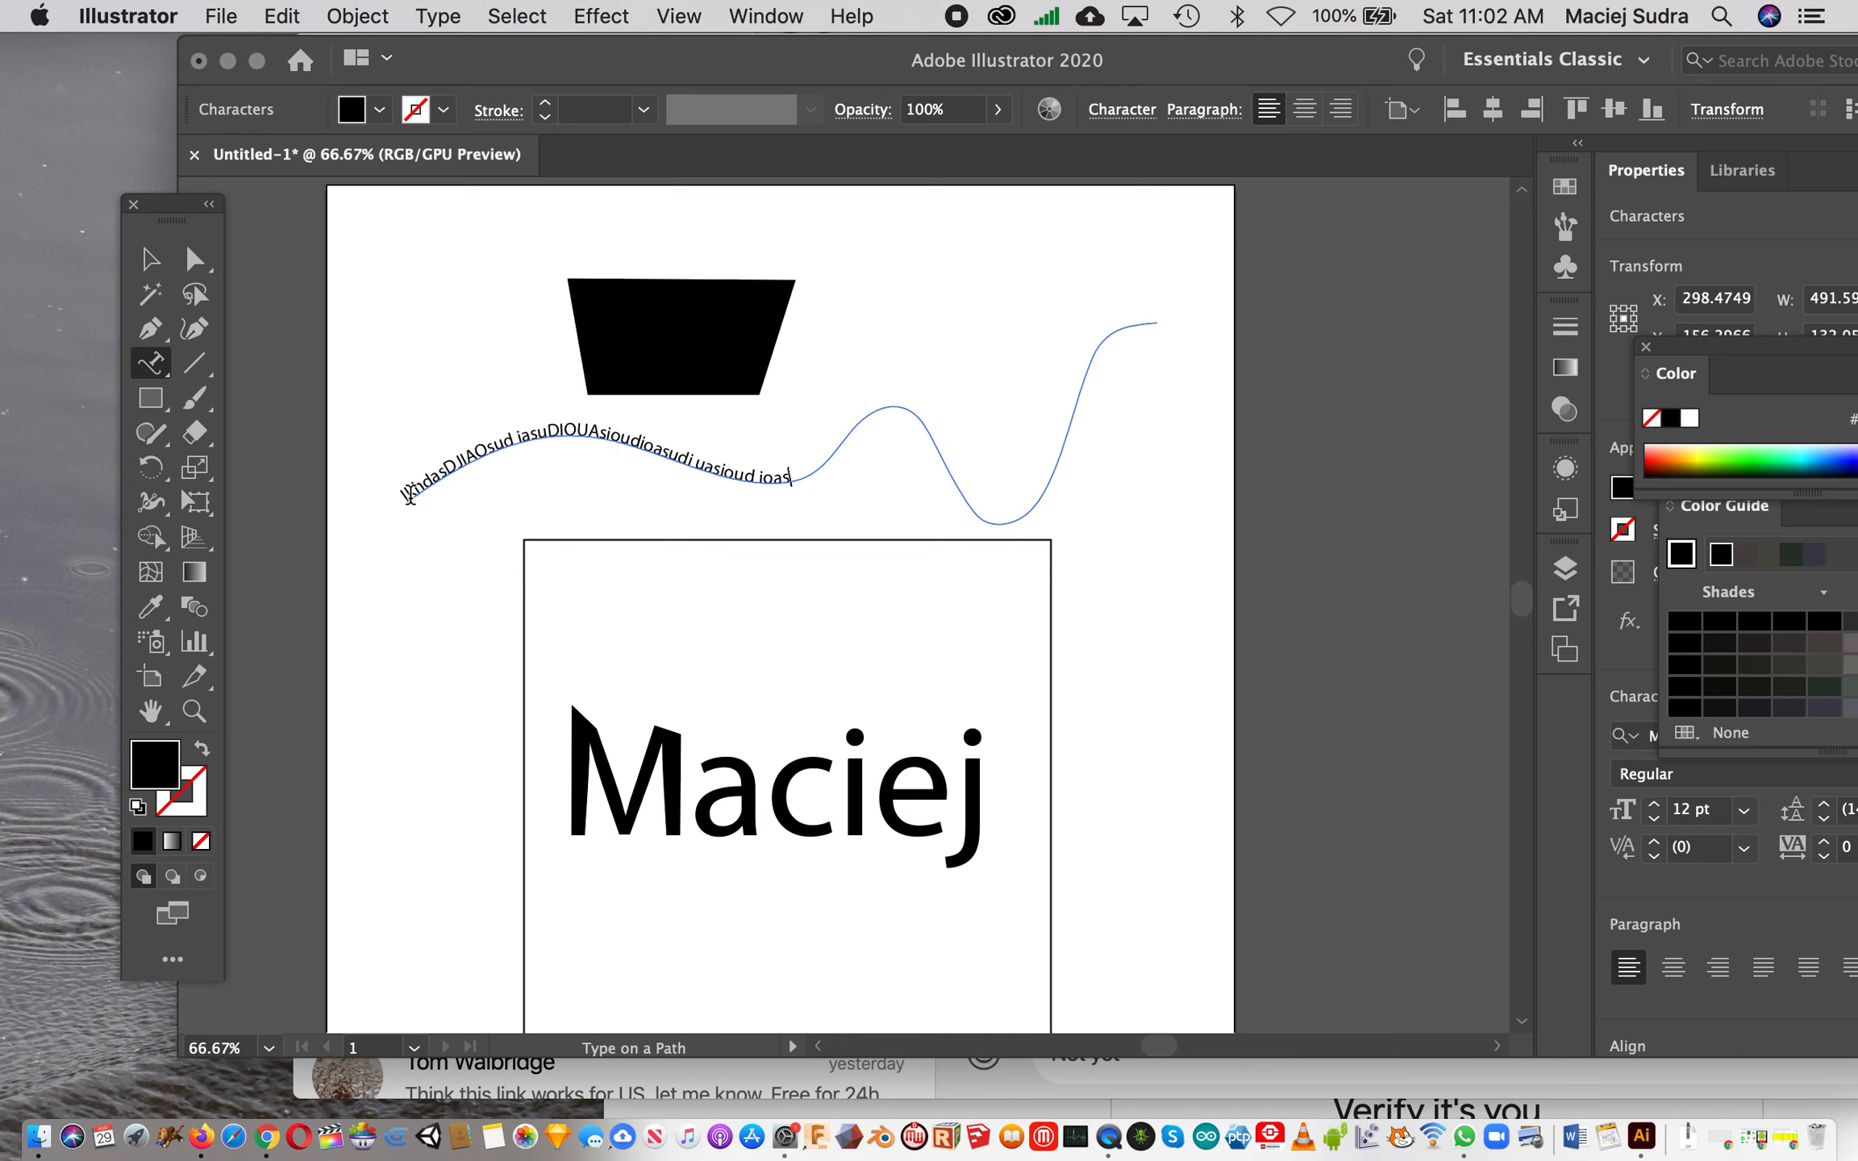
type("udoiuasioDUIOASUDIOUAsioduasiDUISAOd")
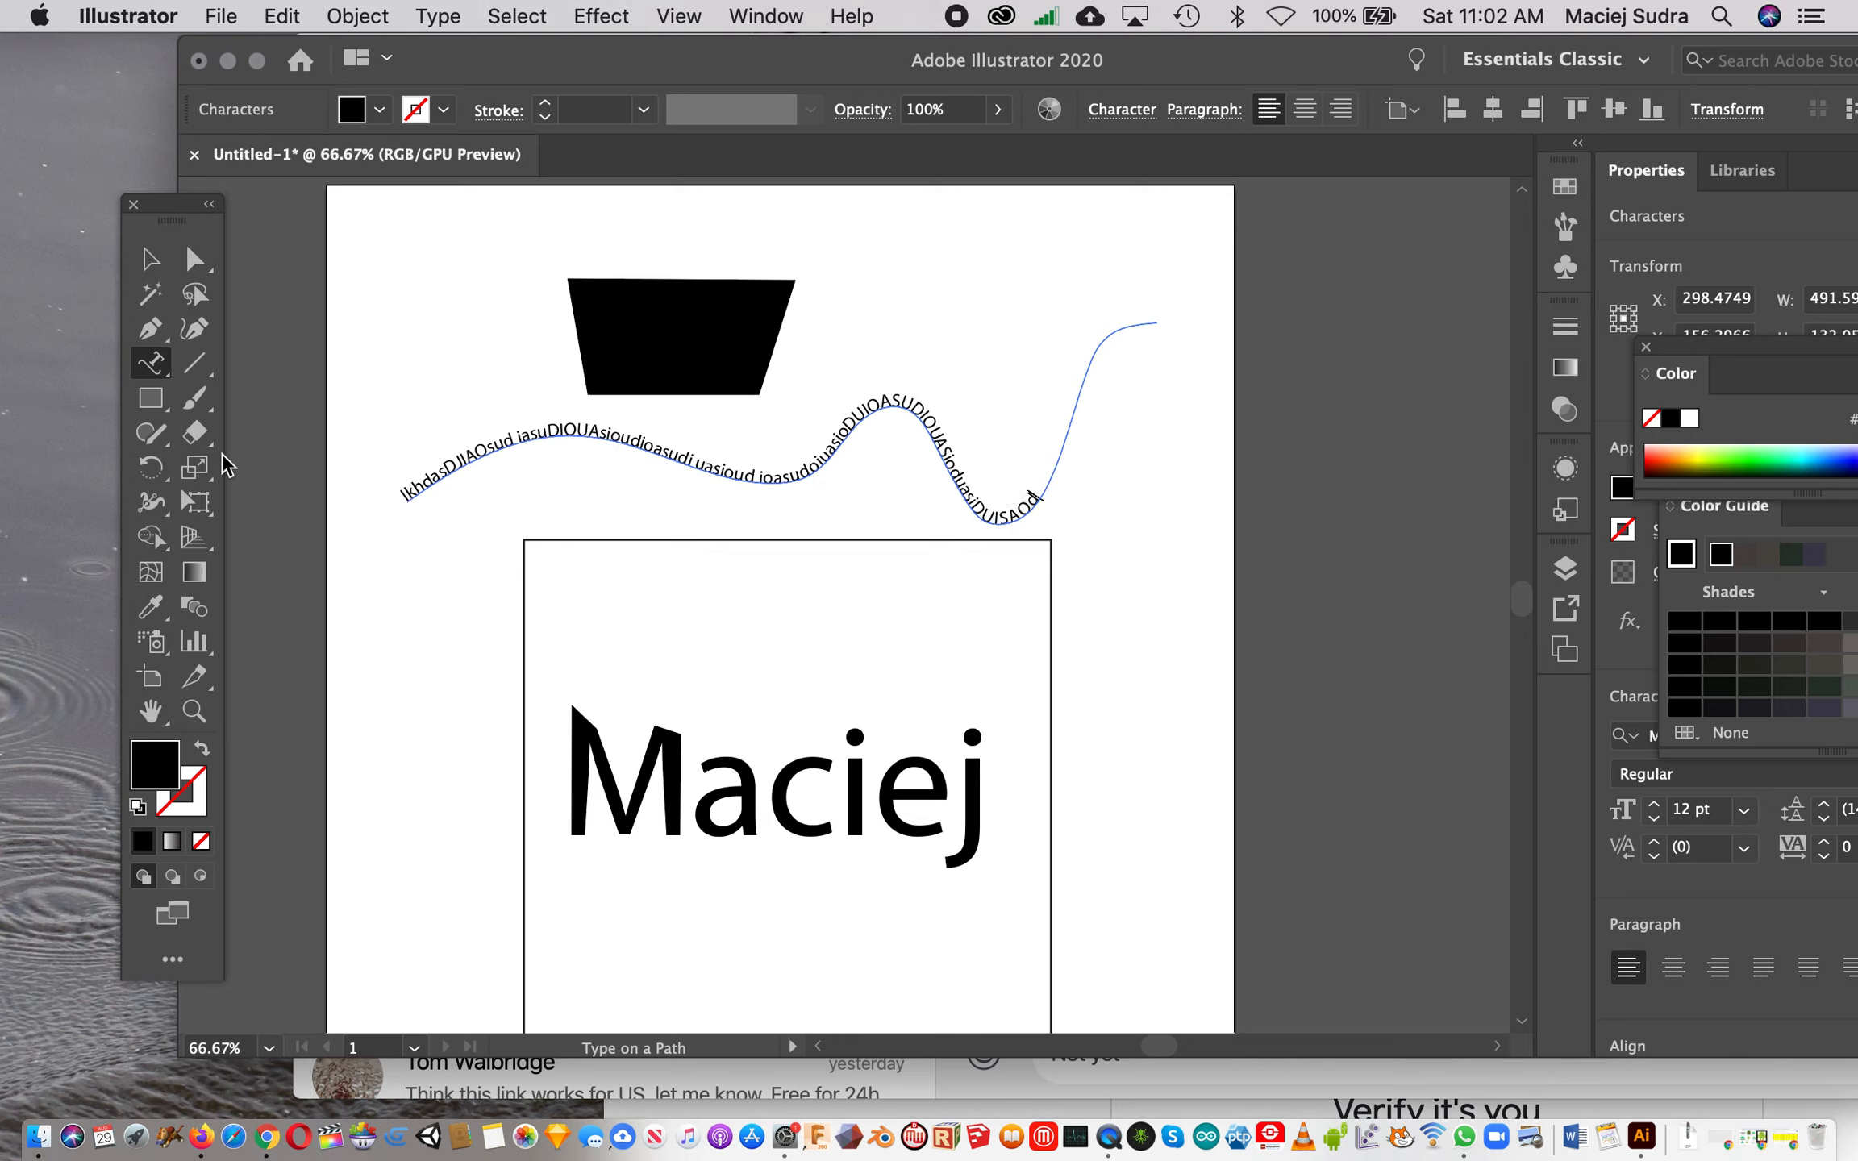
Step: Finish editing the text on the wavy path and select it as a whole object
left_click(140, 273)
left_click(392, 506)
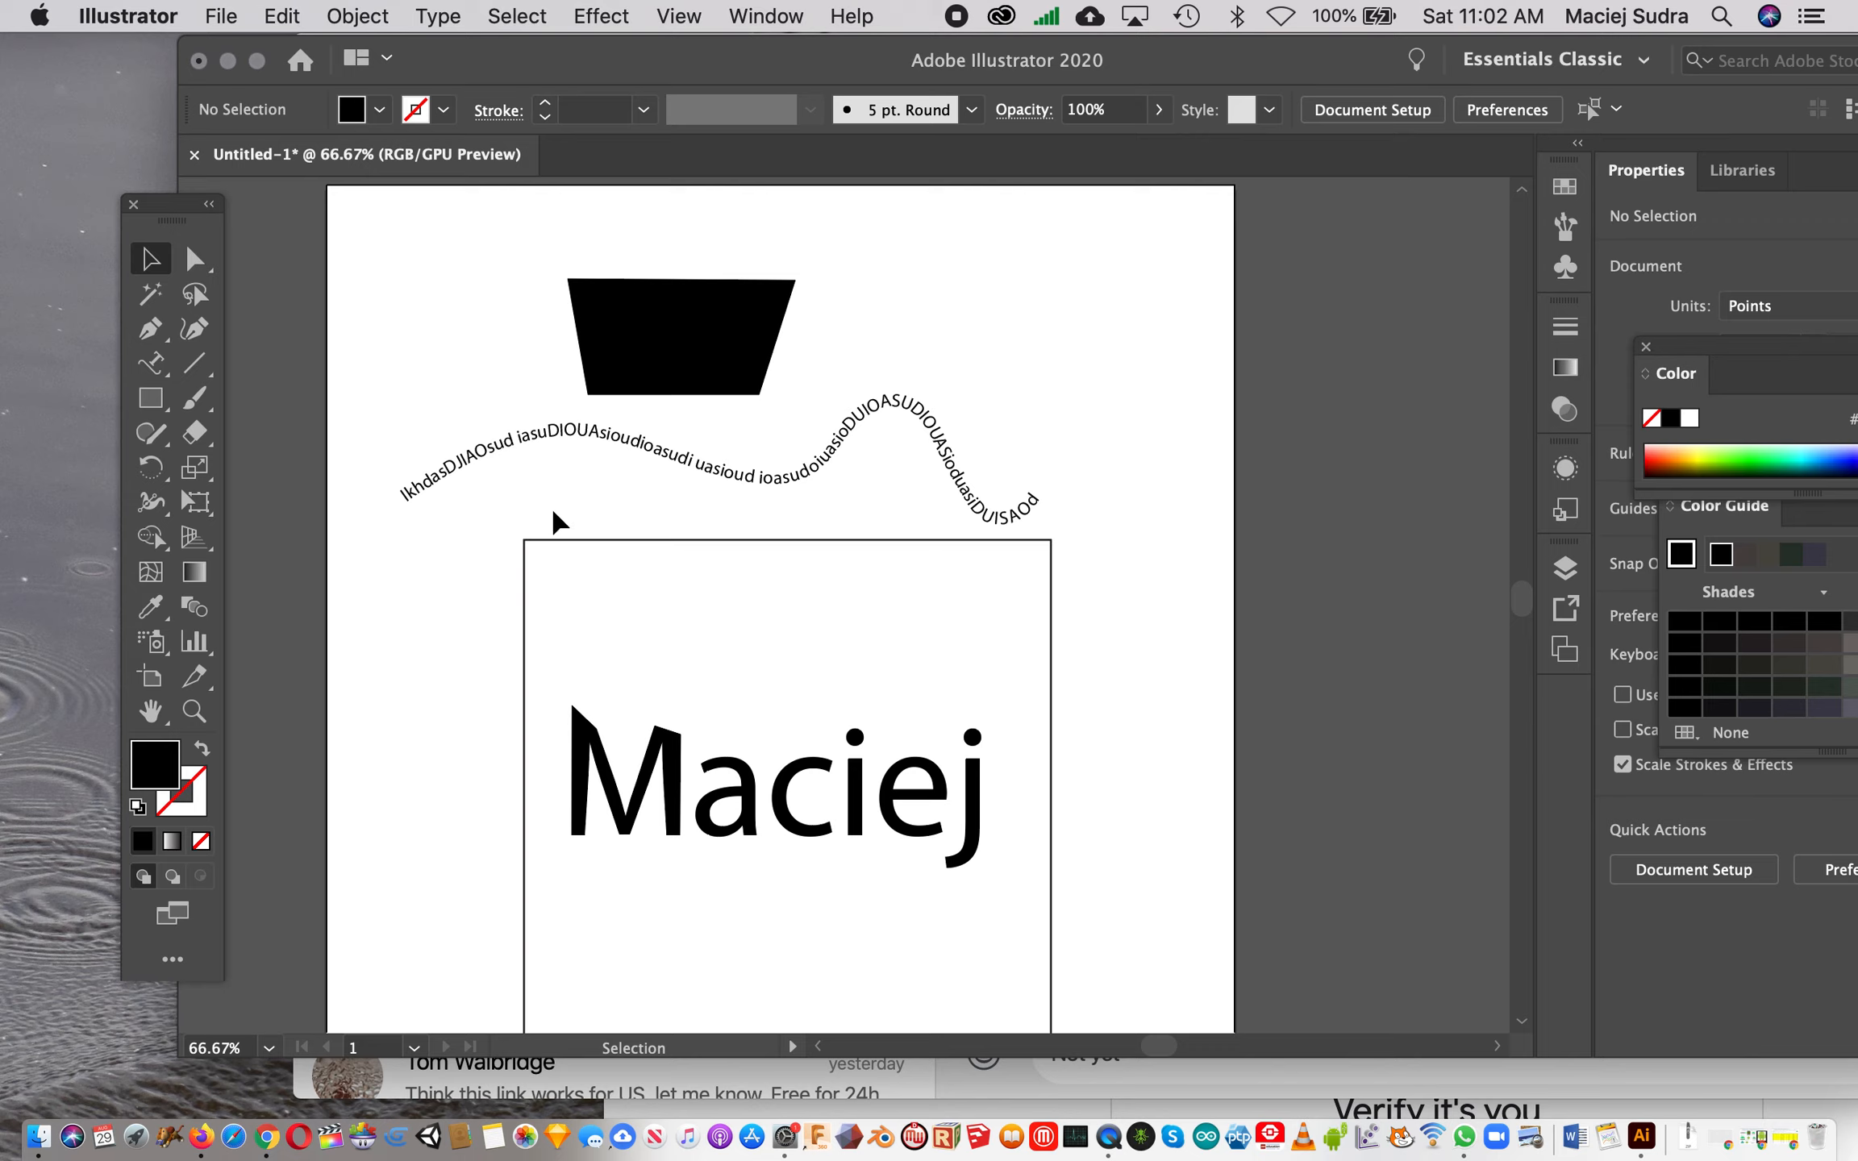
left_click(531, 449)
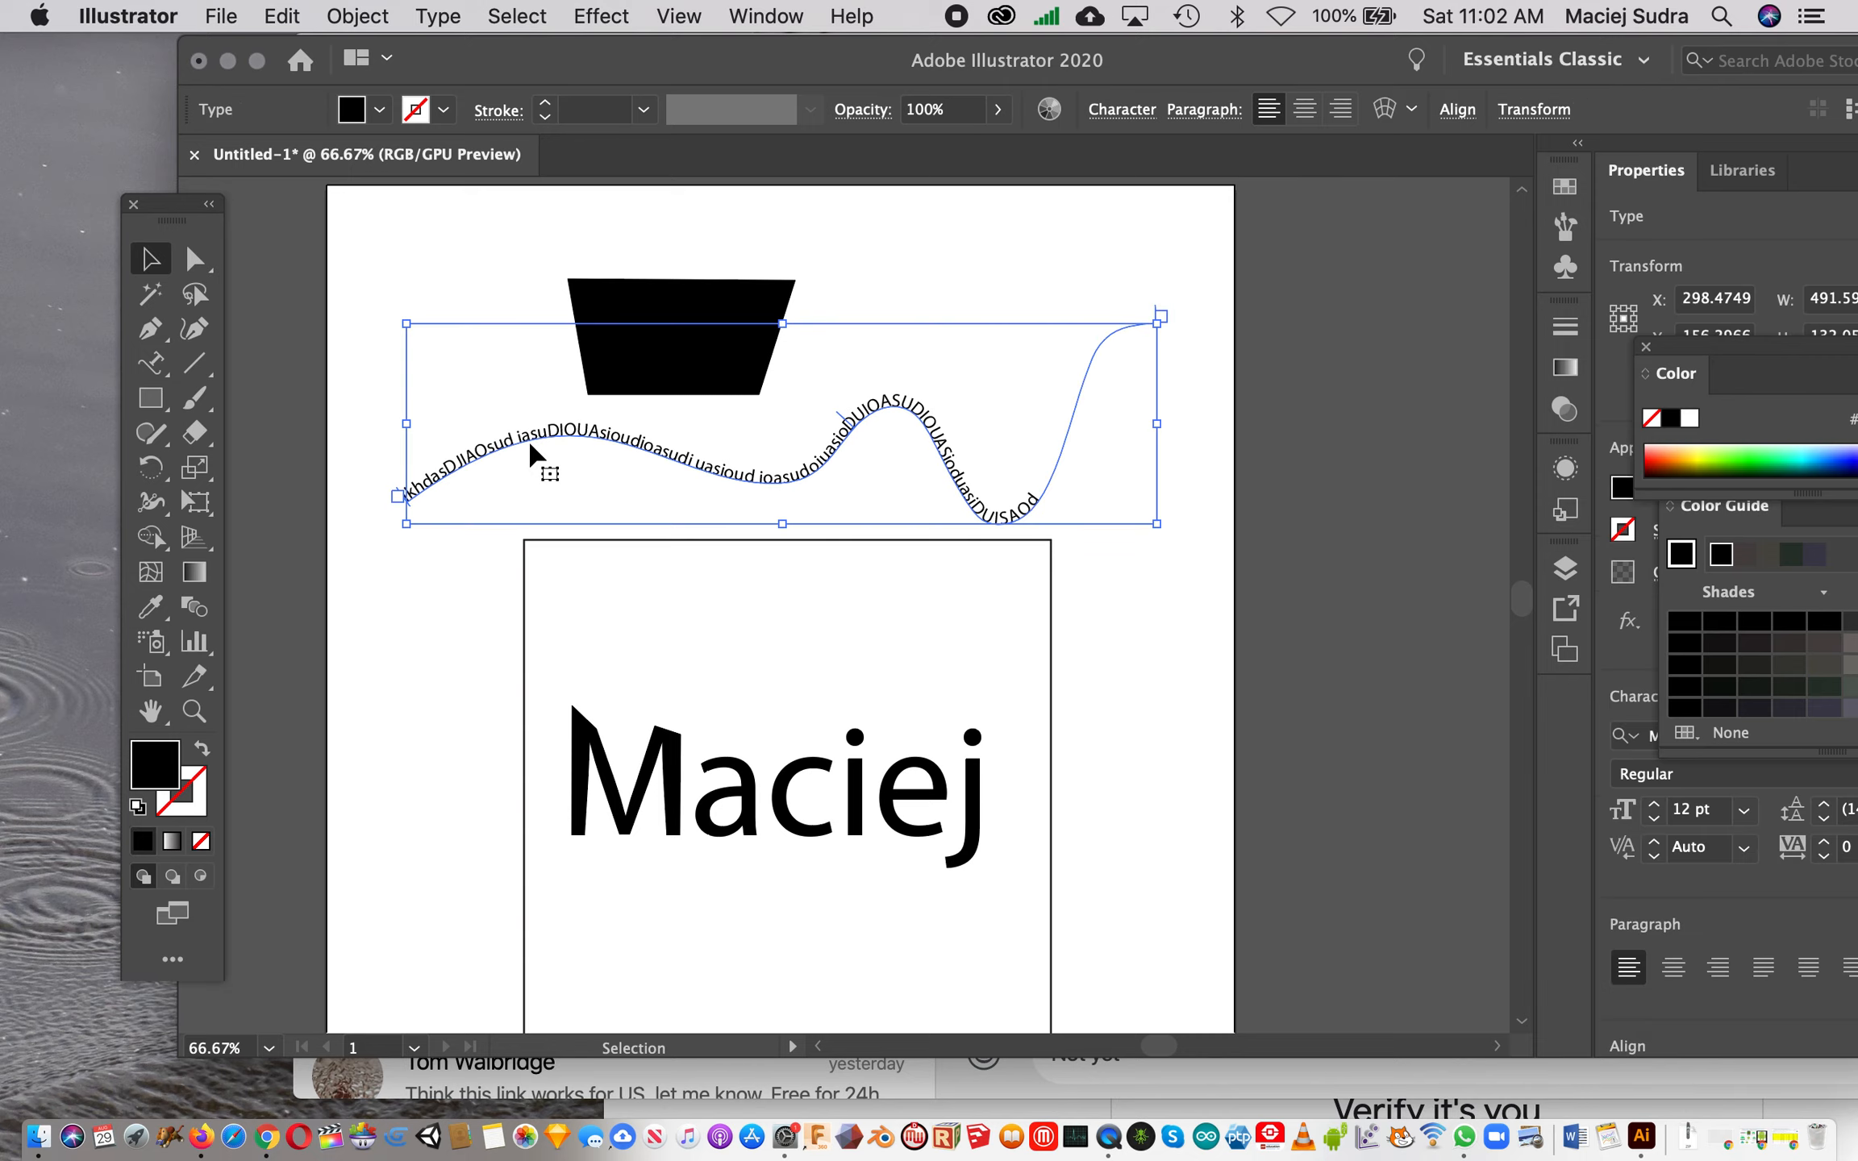
Step: Delete the wavy path together with the text running along it
key("Delete")
scroll(556, 477, "up", 1)
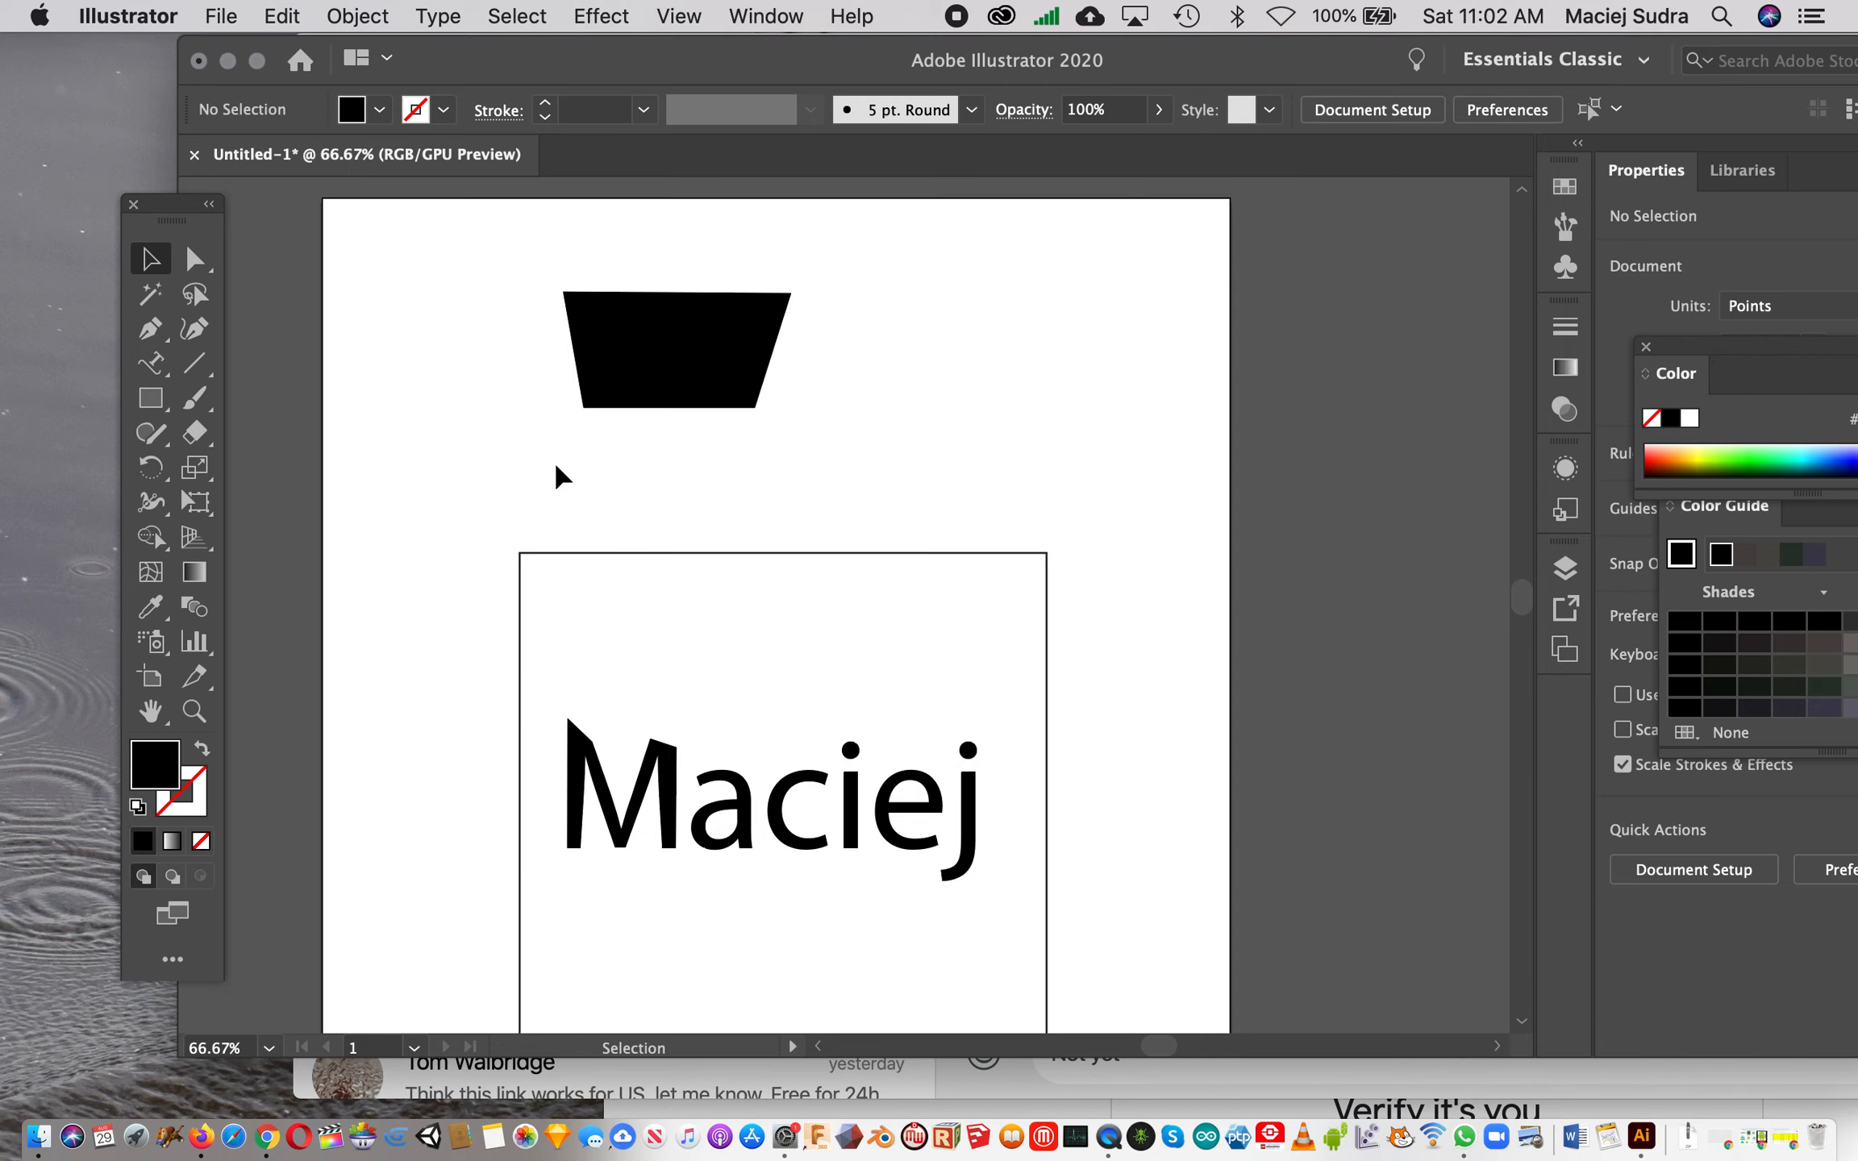
scroll(556, 476, "left", 1)
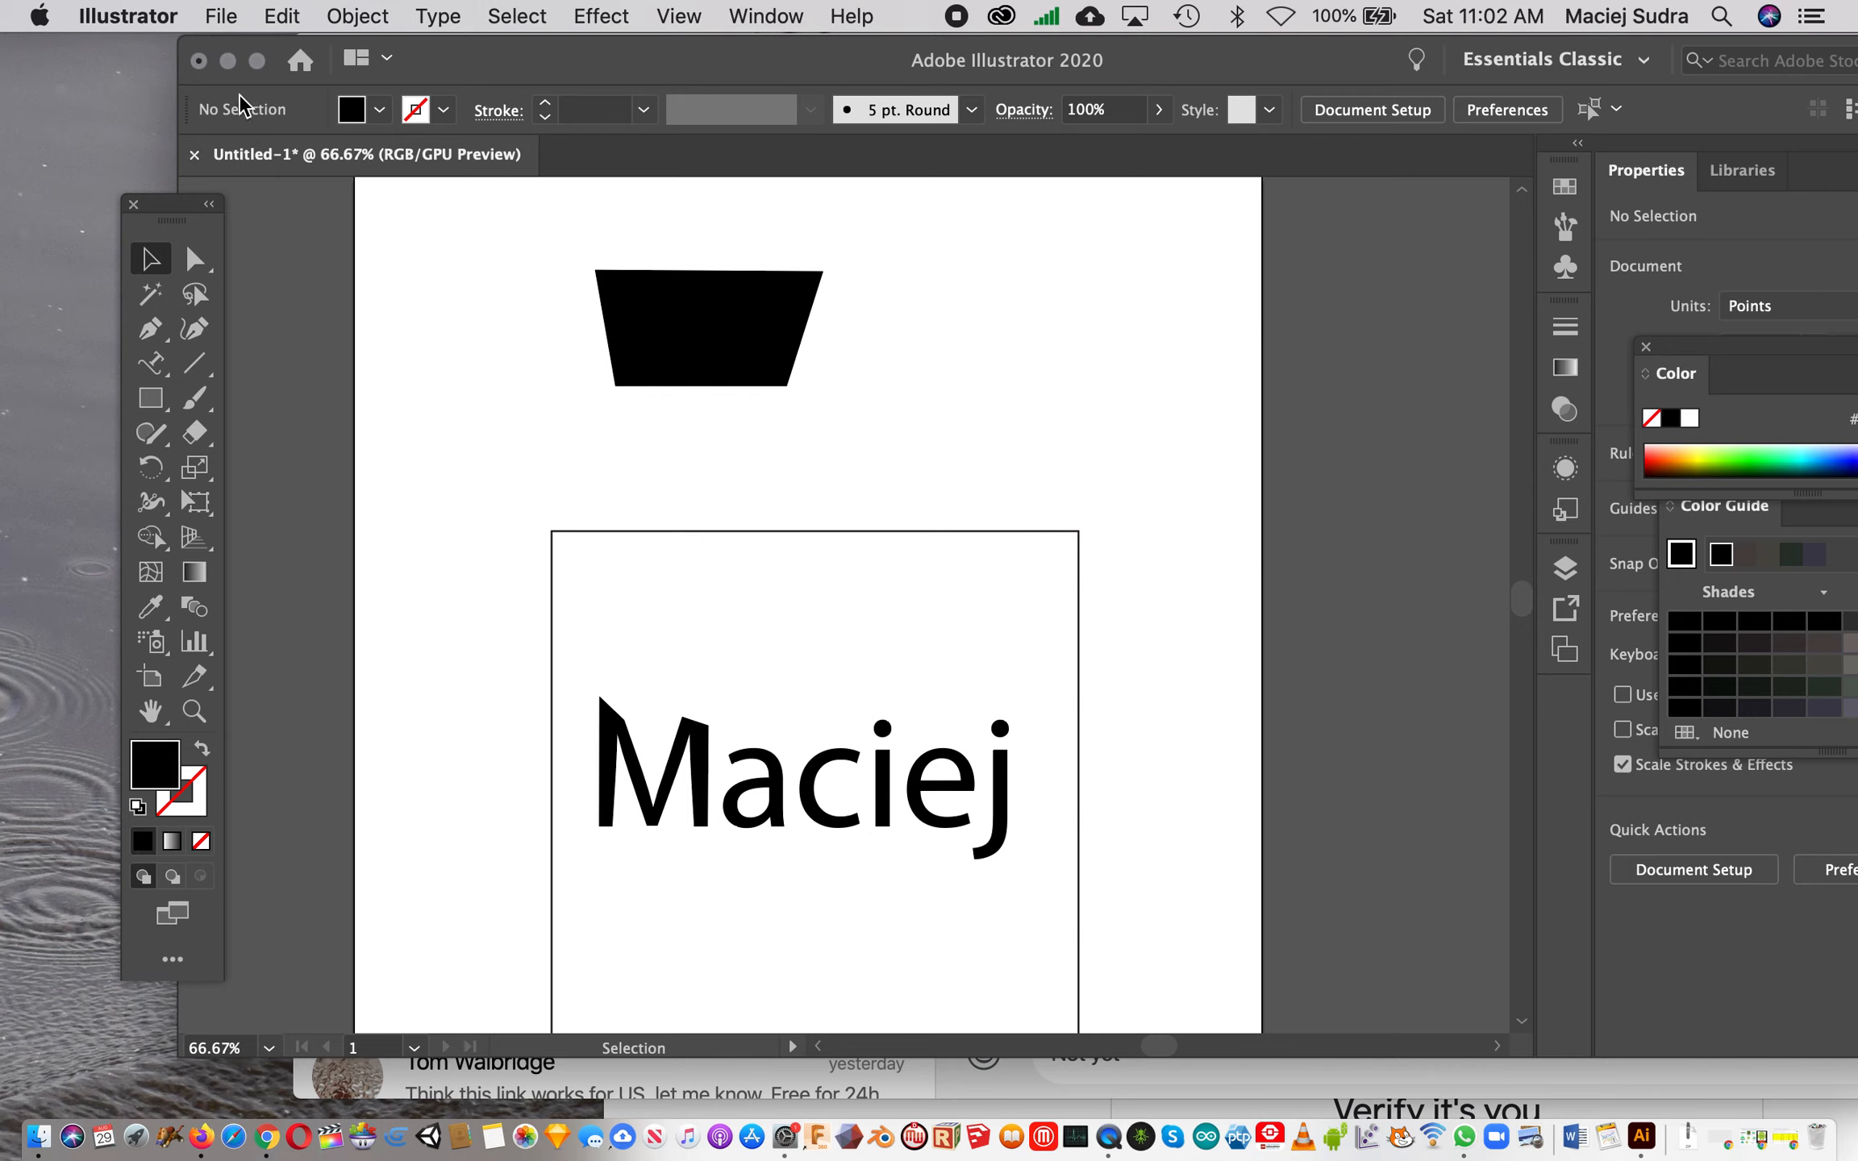
scroll(524, 415, "up", 2)
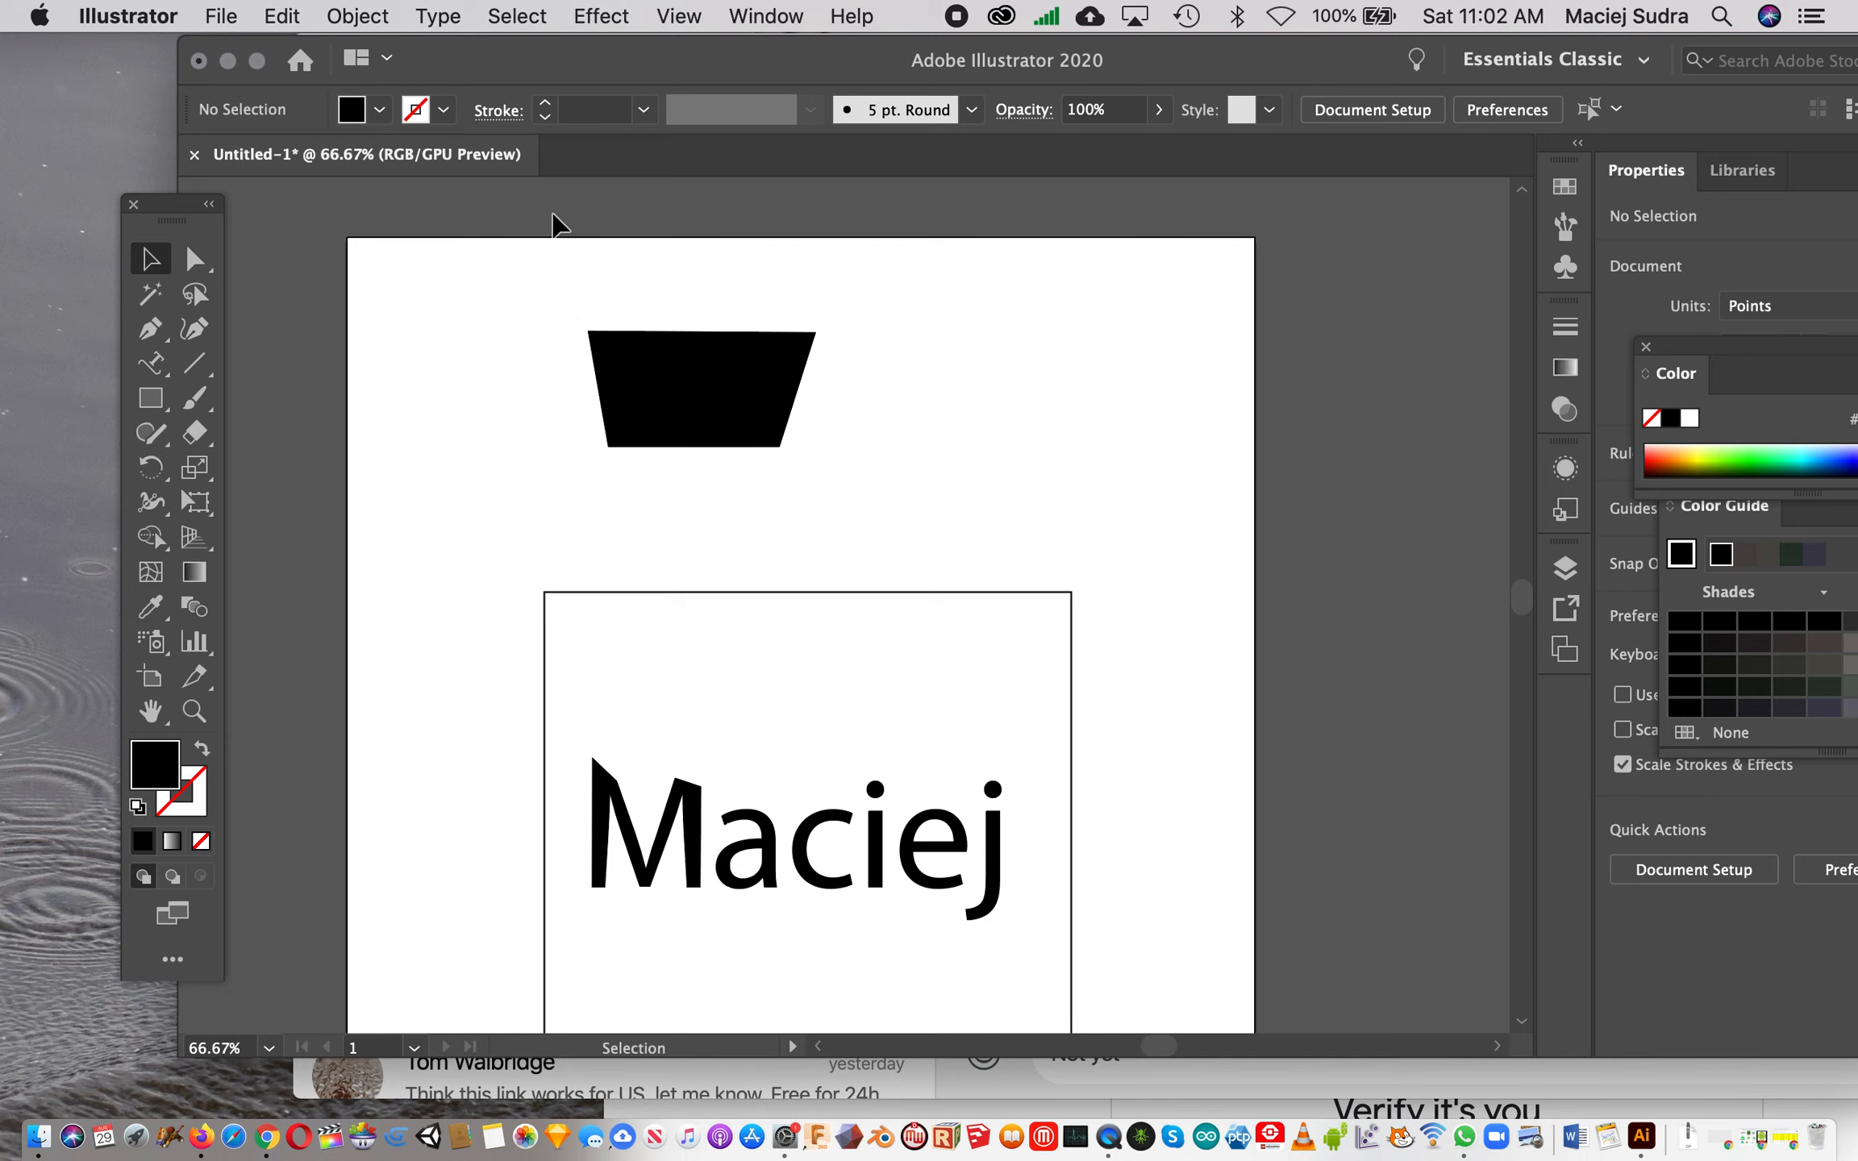
Step: Show the rulers and move the tool palette aside so it does not cover the vertical ruler
left_click(442, 16)
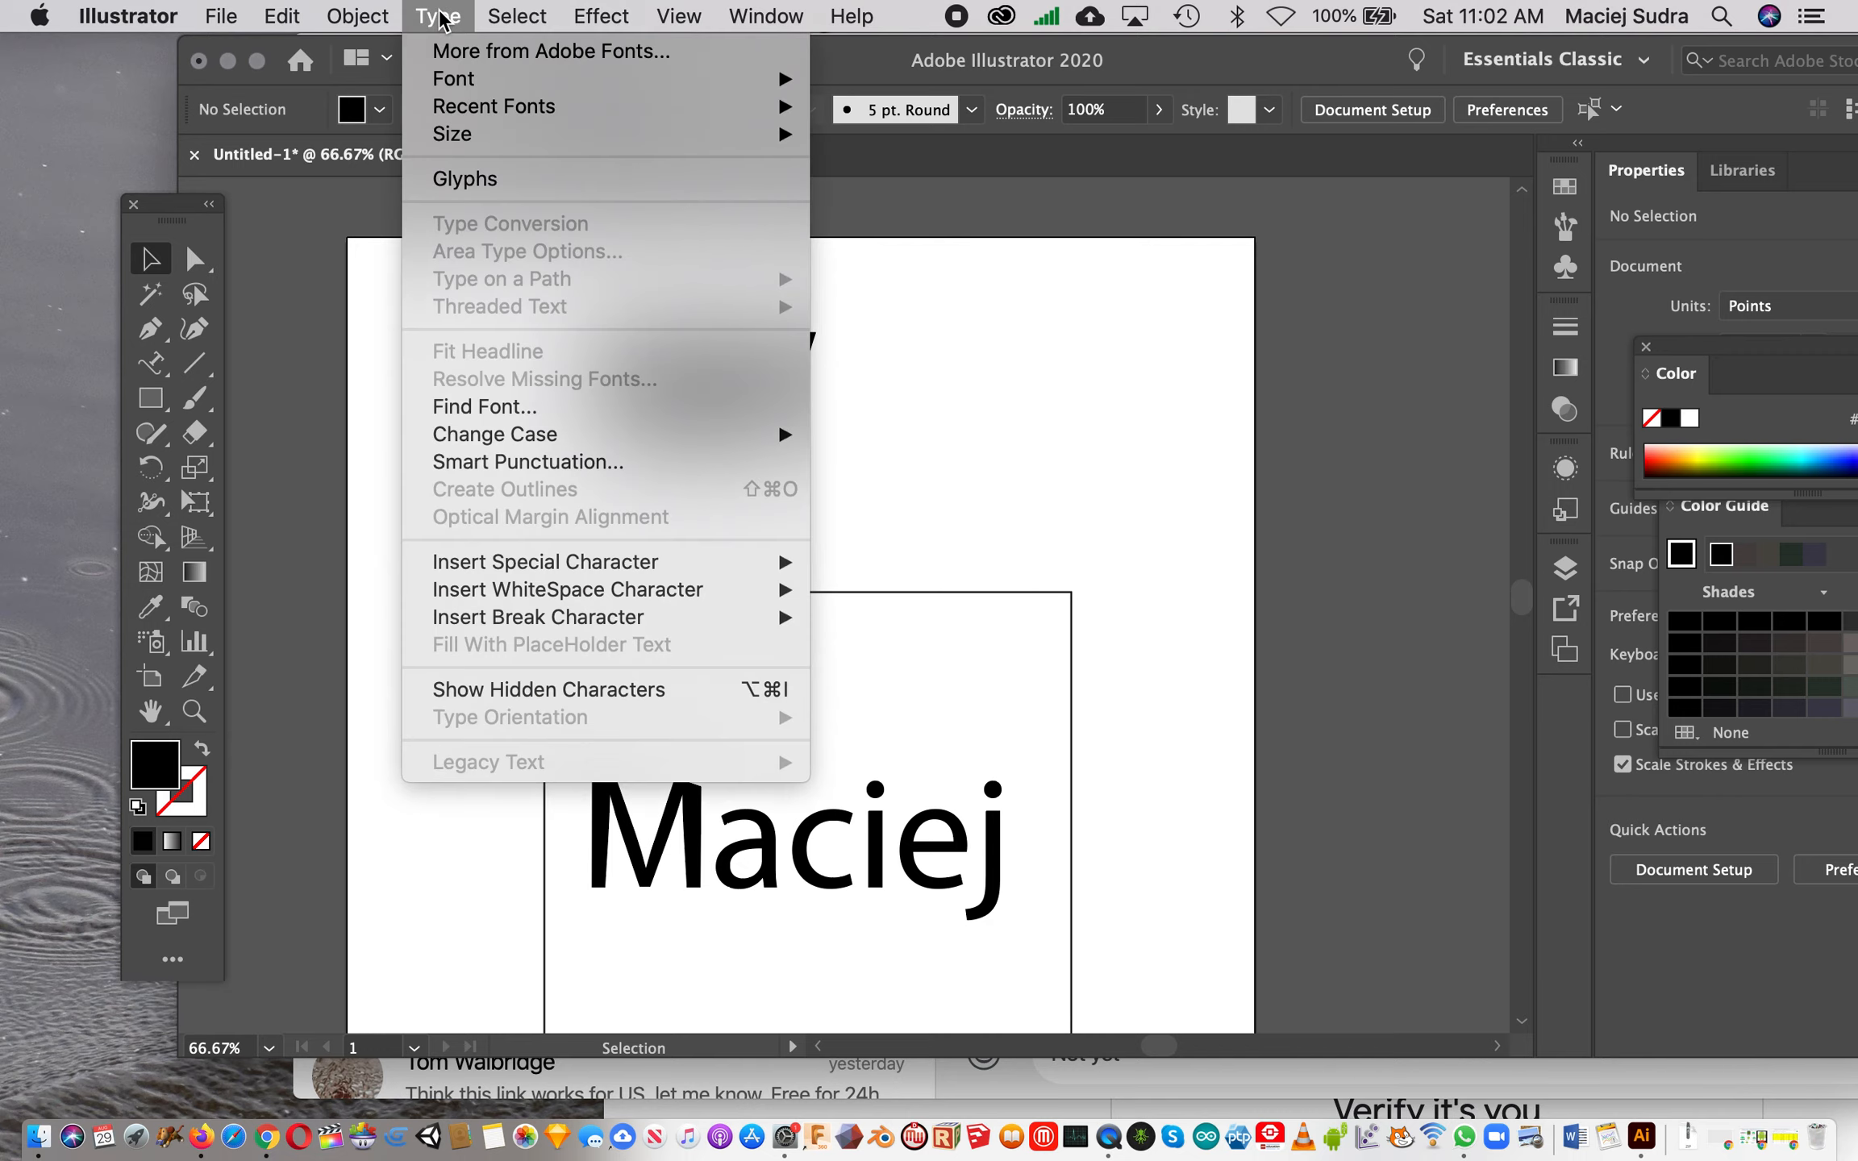
mouse_move(702, 21)
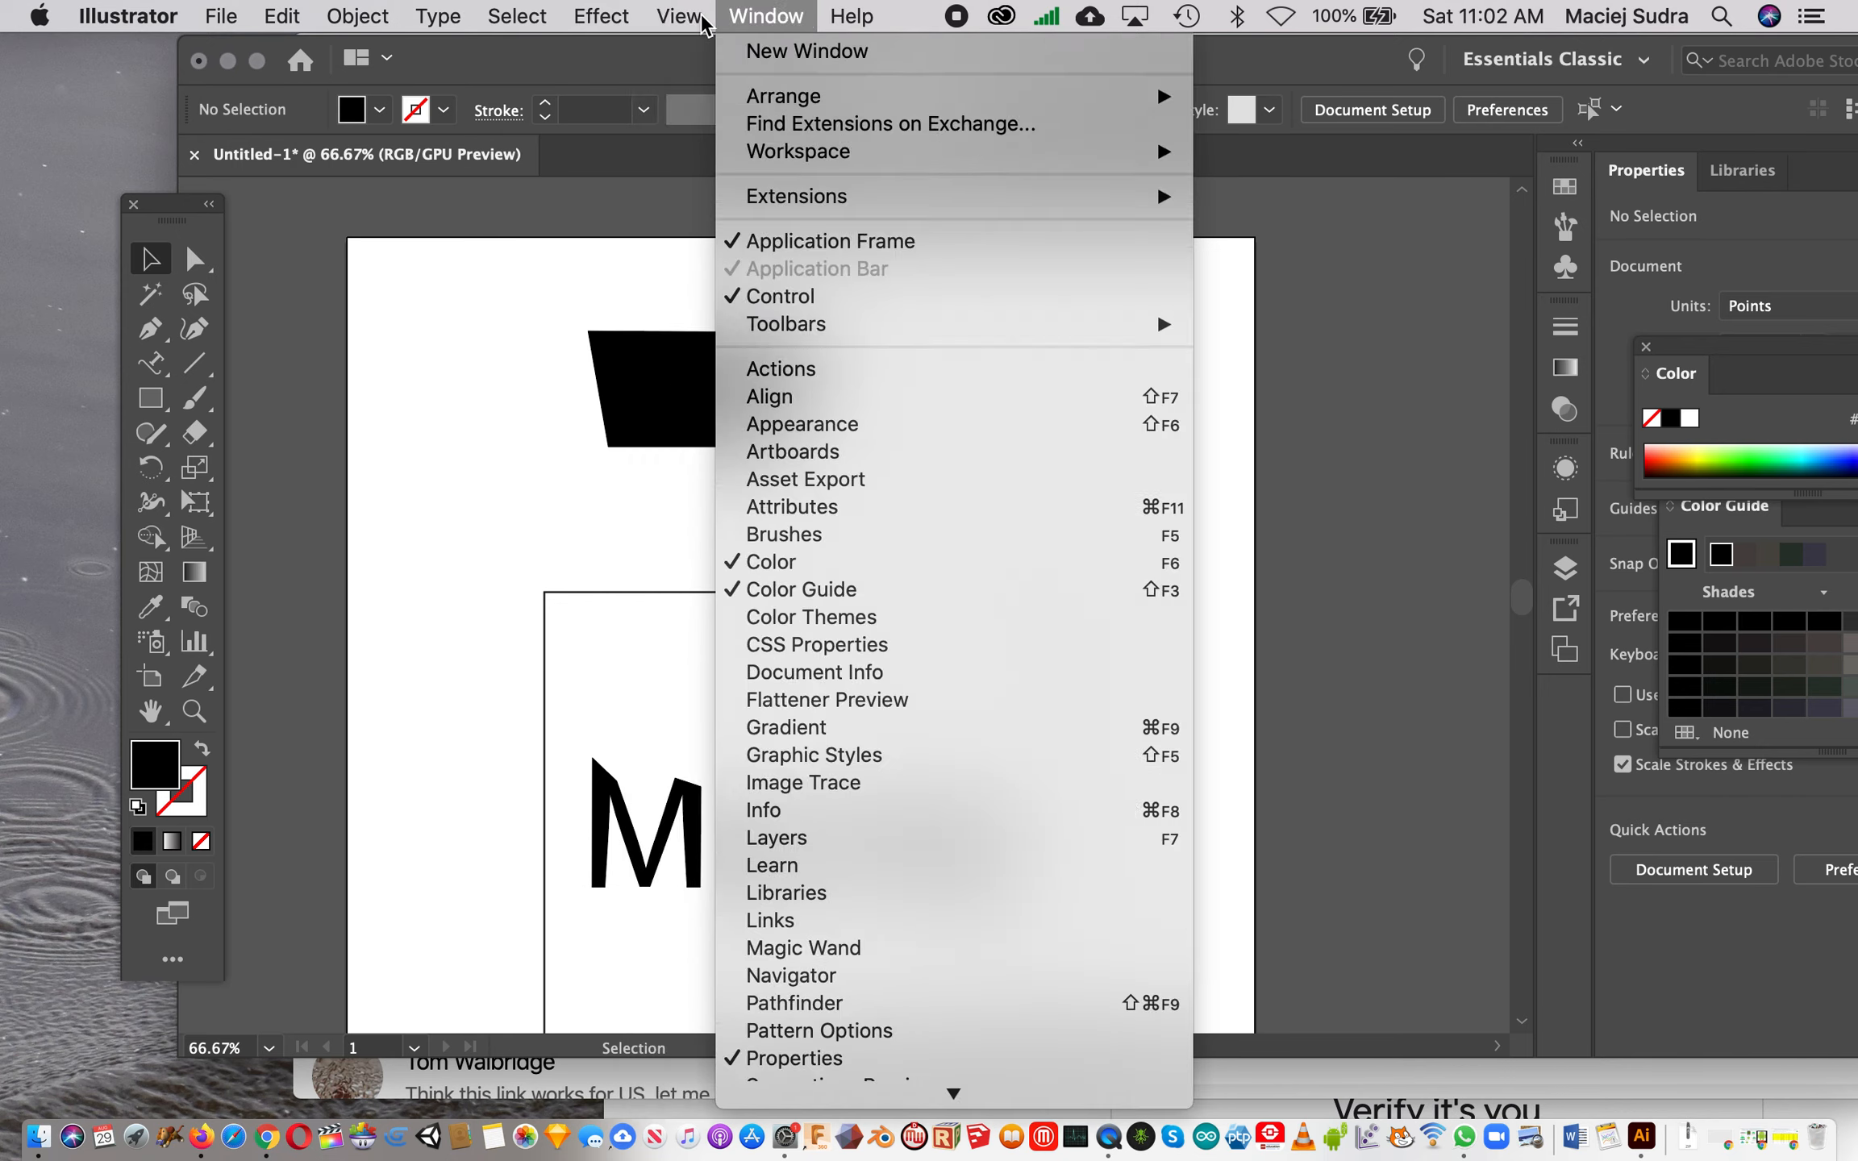
mouse_move(802, 977)
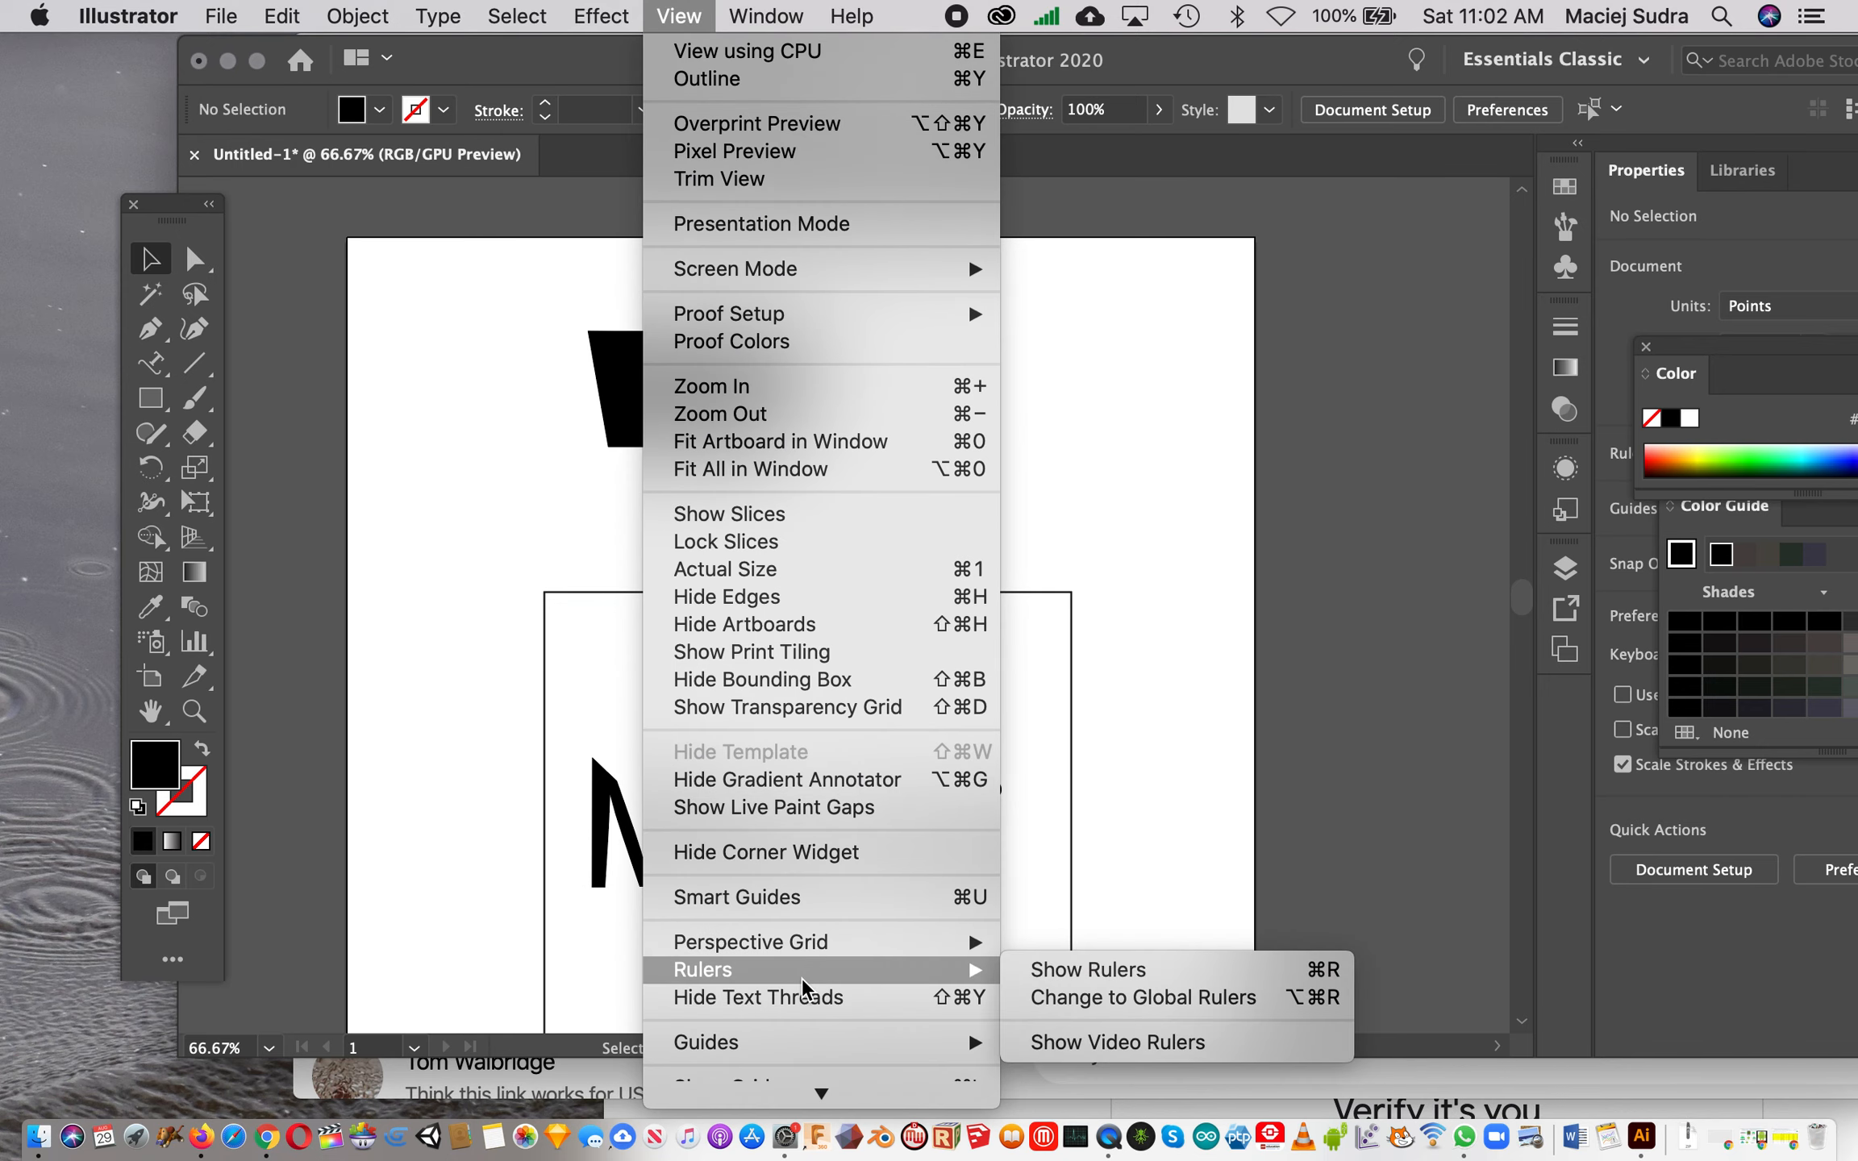
left_click(1067, 972)
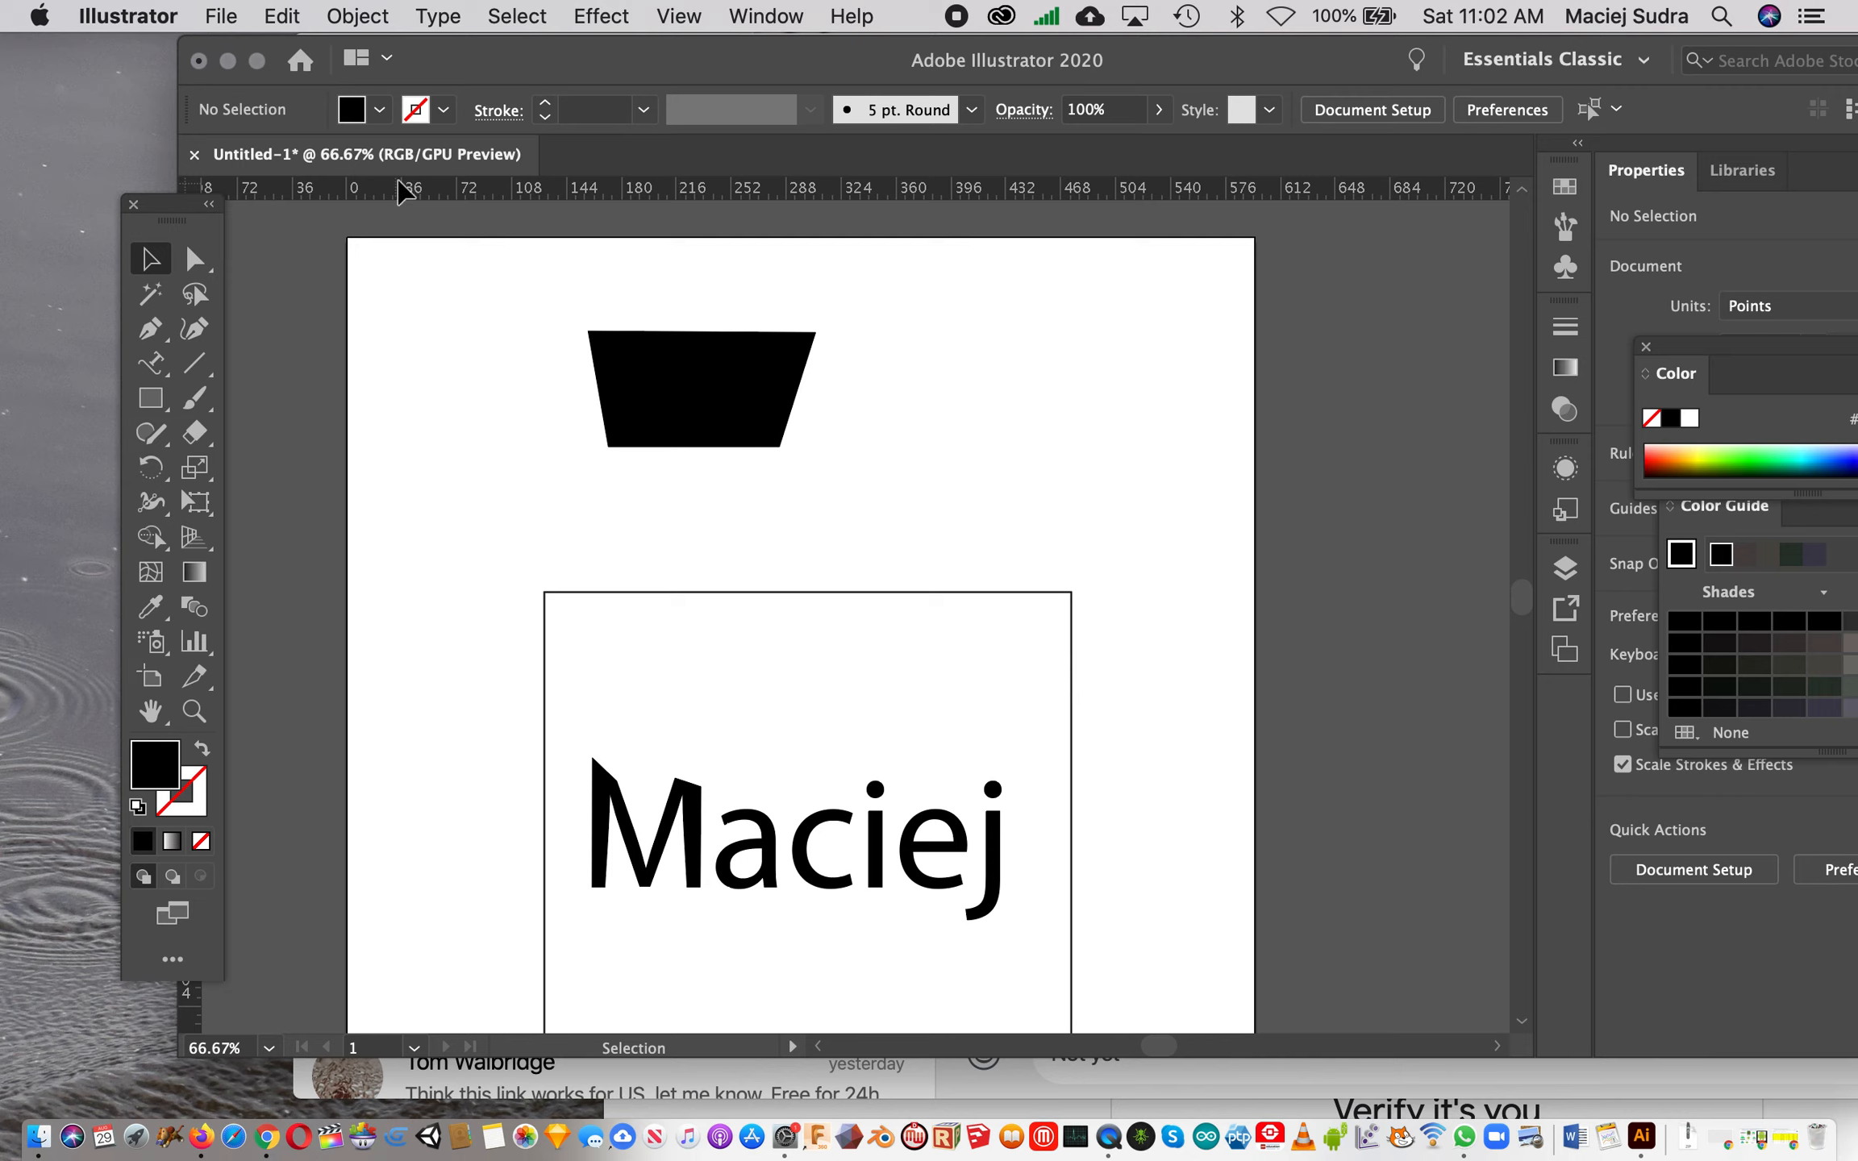
left_click_drag(176, 204, 55, 218)
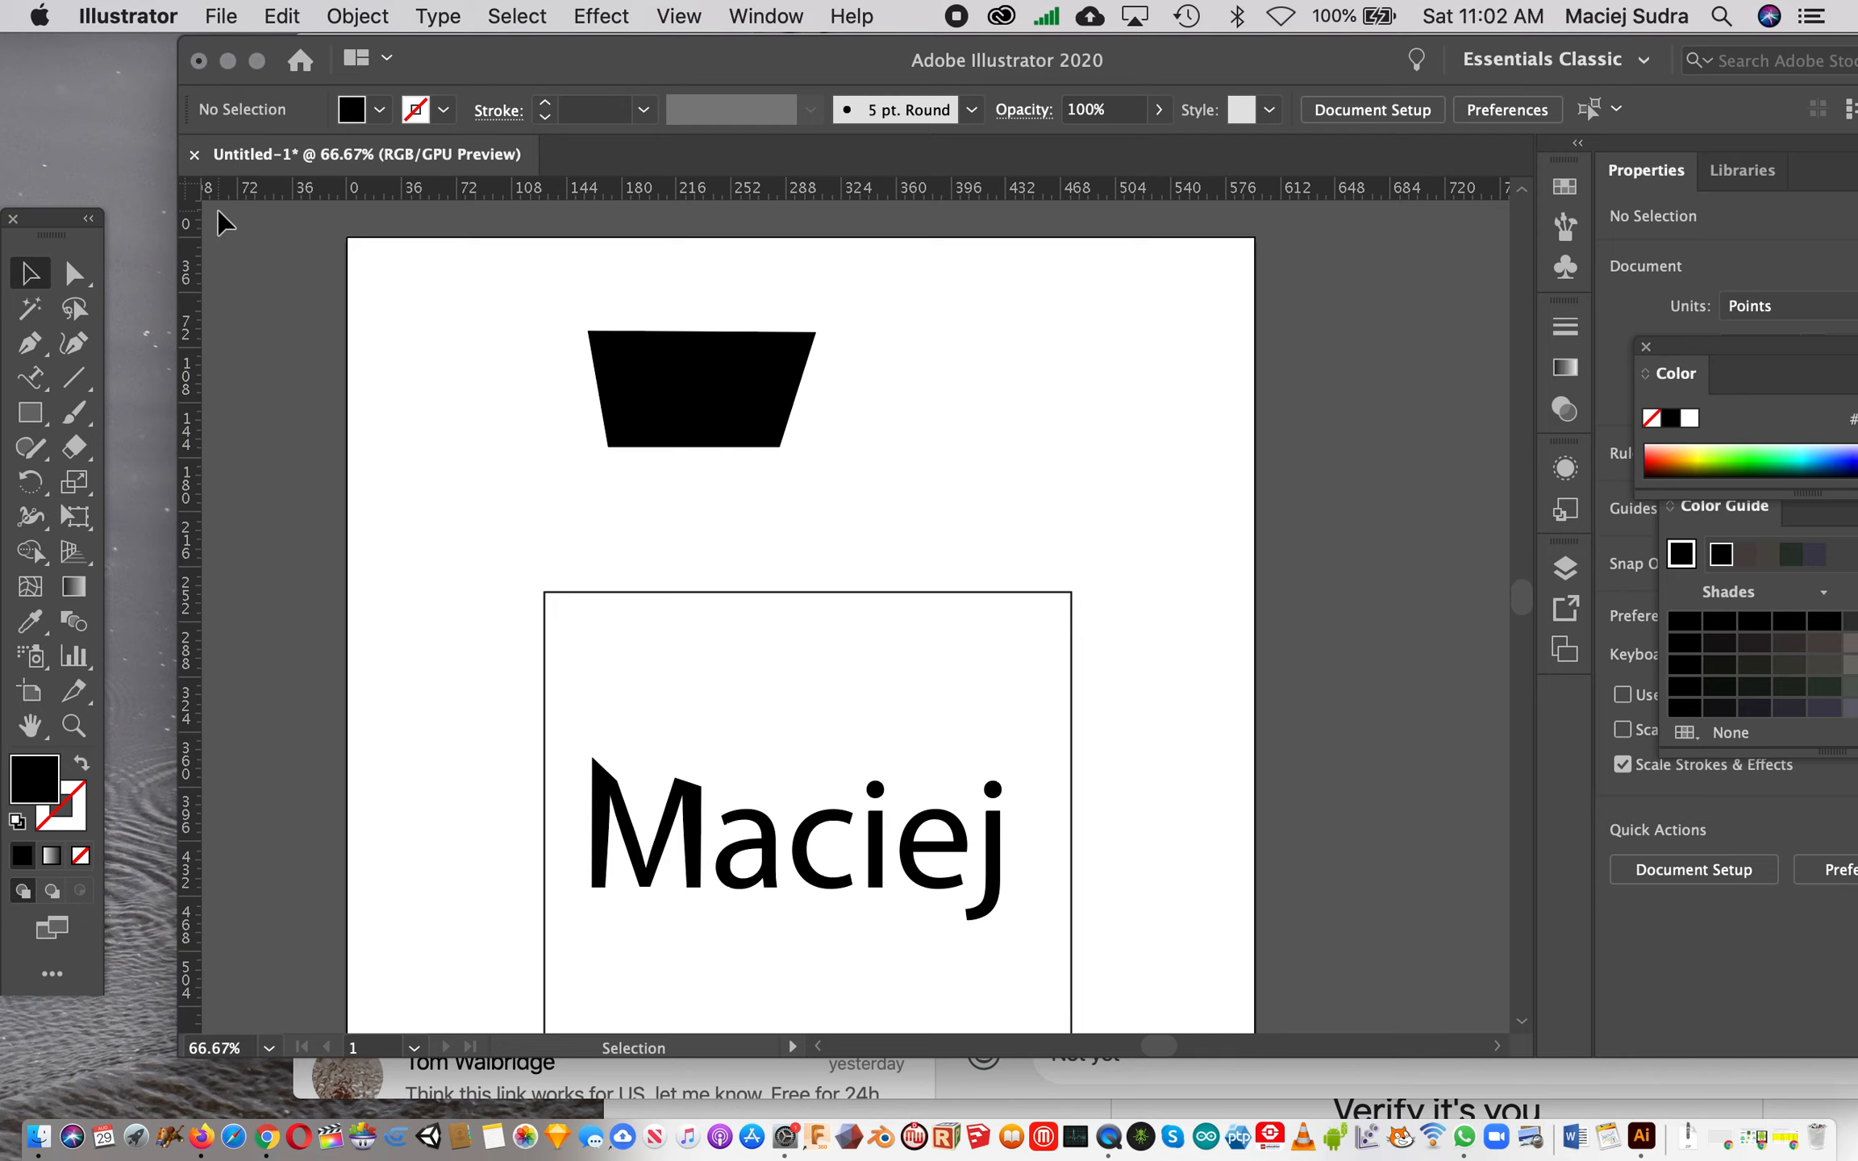
Step: Set the general measurement units to centimeters in the preferences
scroll(627, 417, "up", 3)
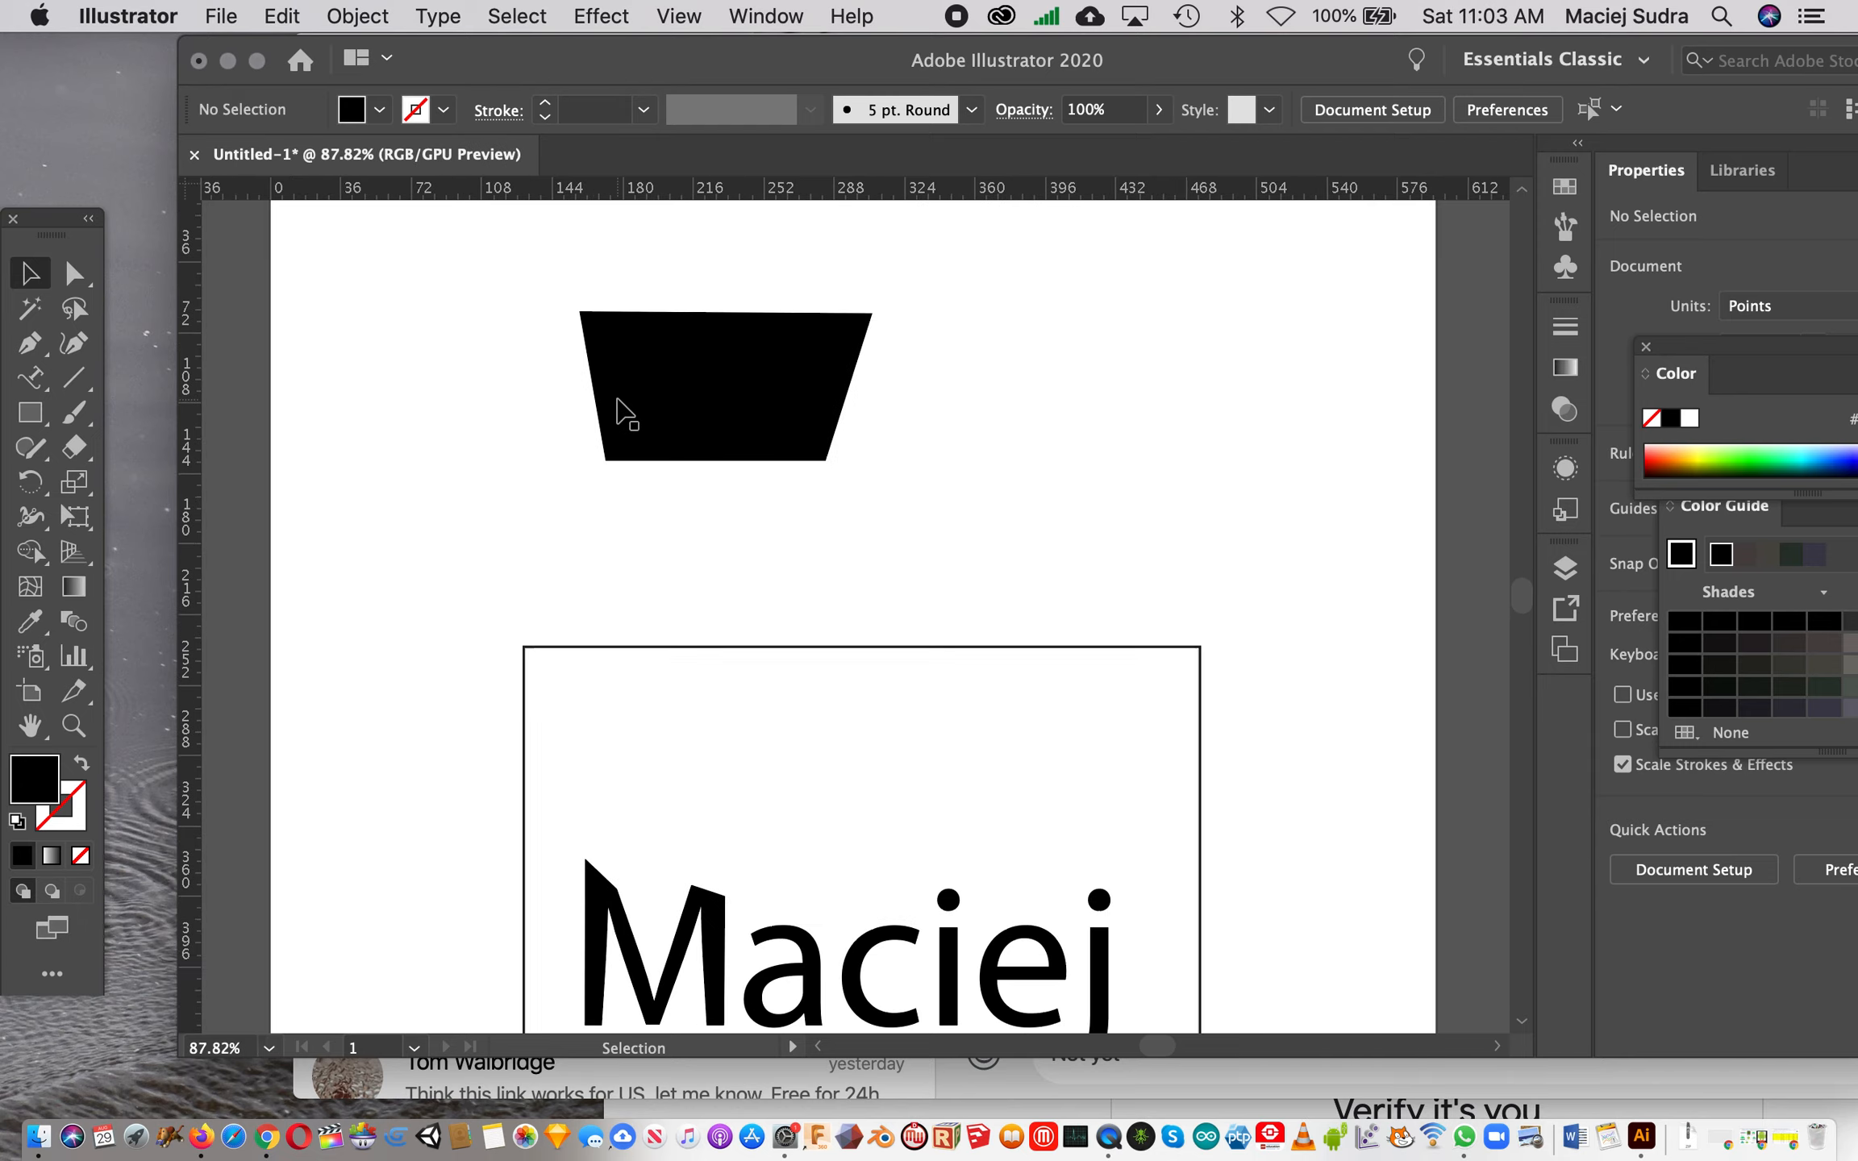
scroll(627, 417, "down", 3)
scroll(627, 417, "right", 5)
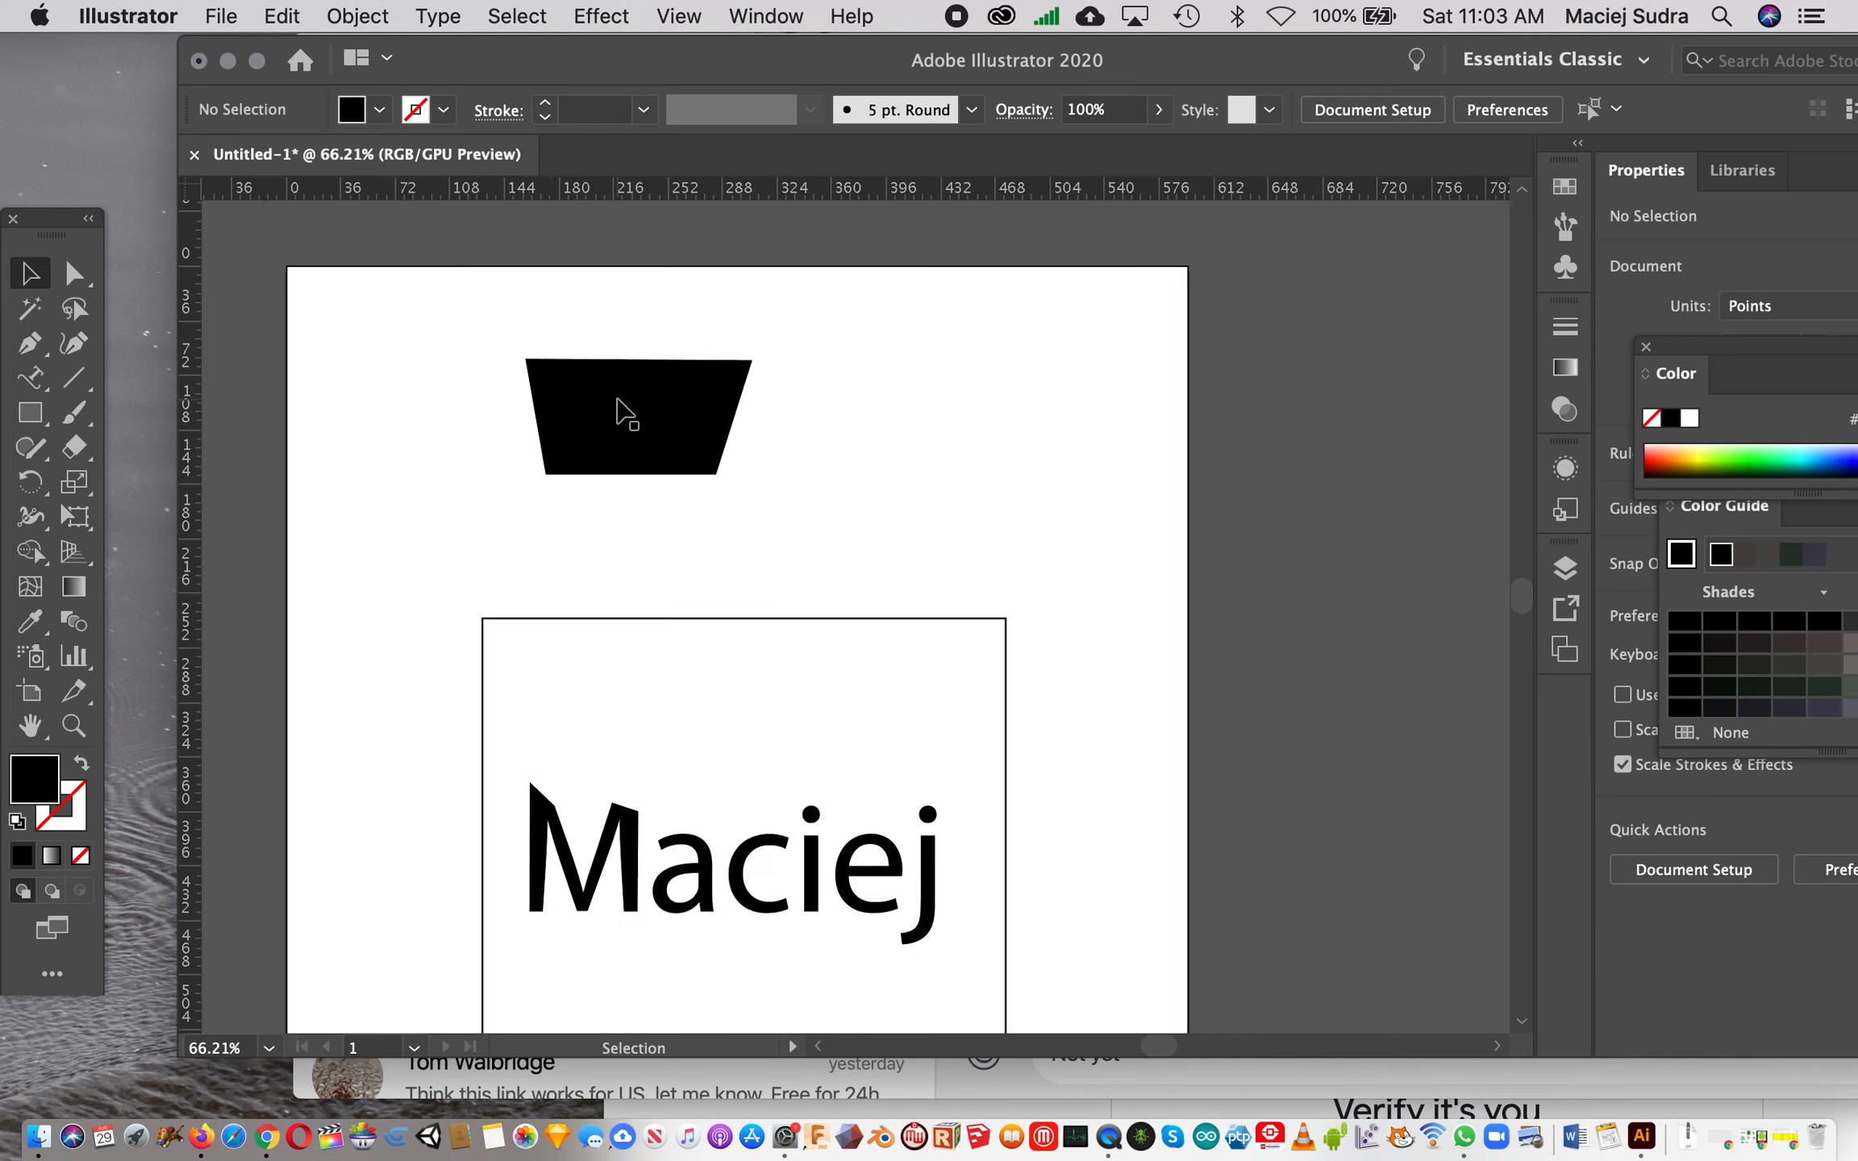
scroll(618, 398, "up", 3)
scroll(618, 395, "down", 3)
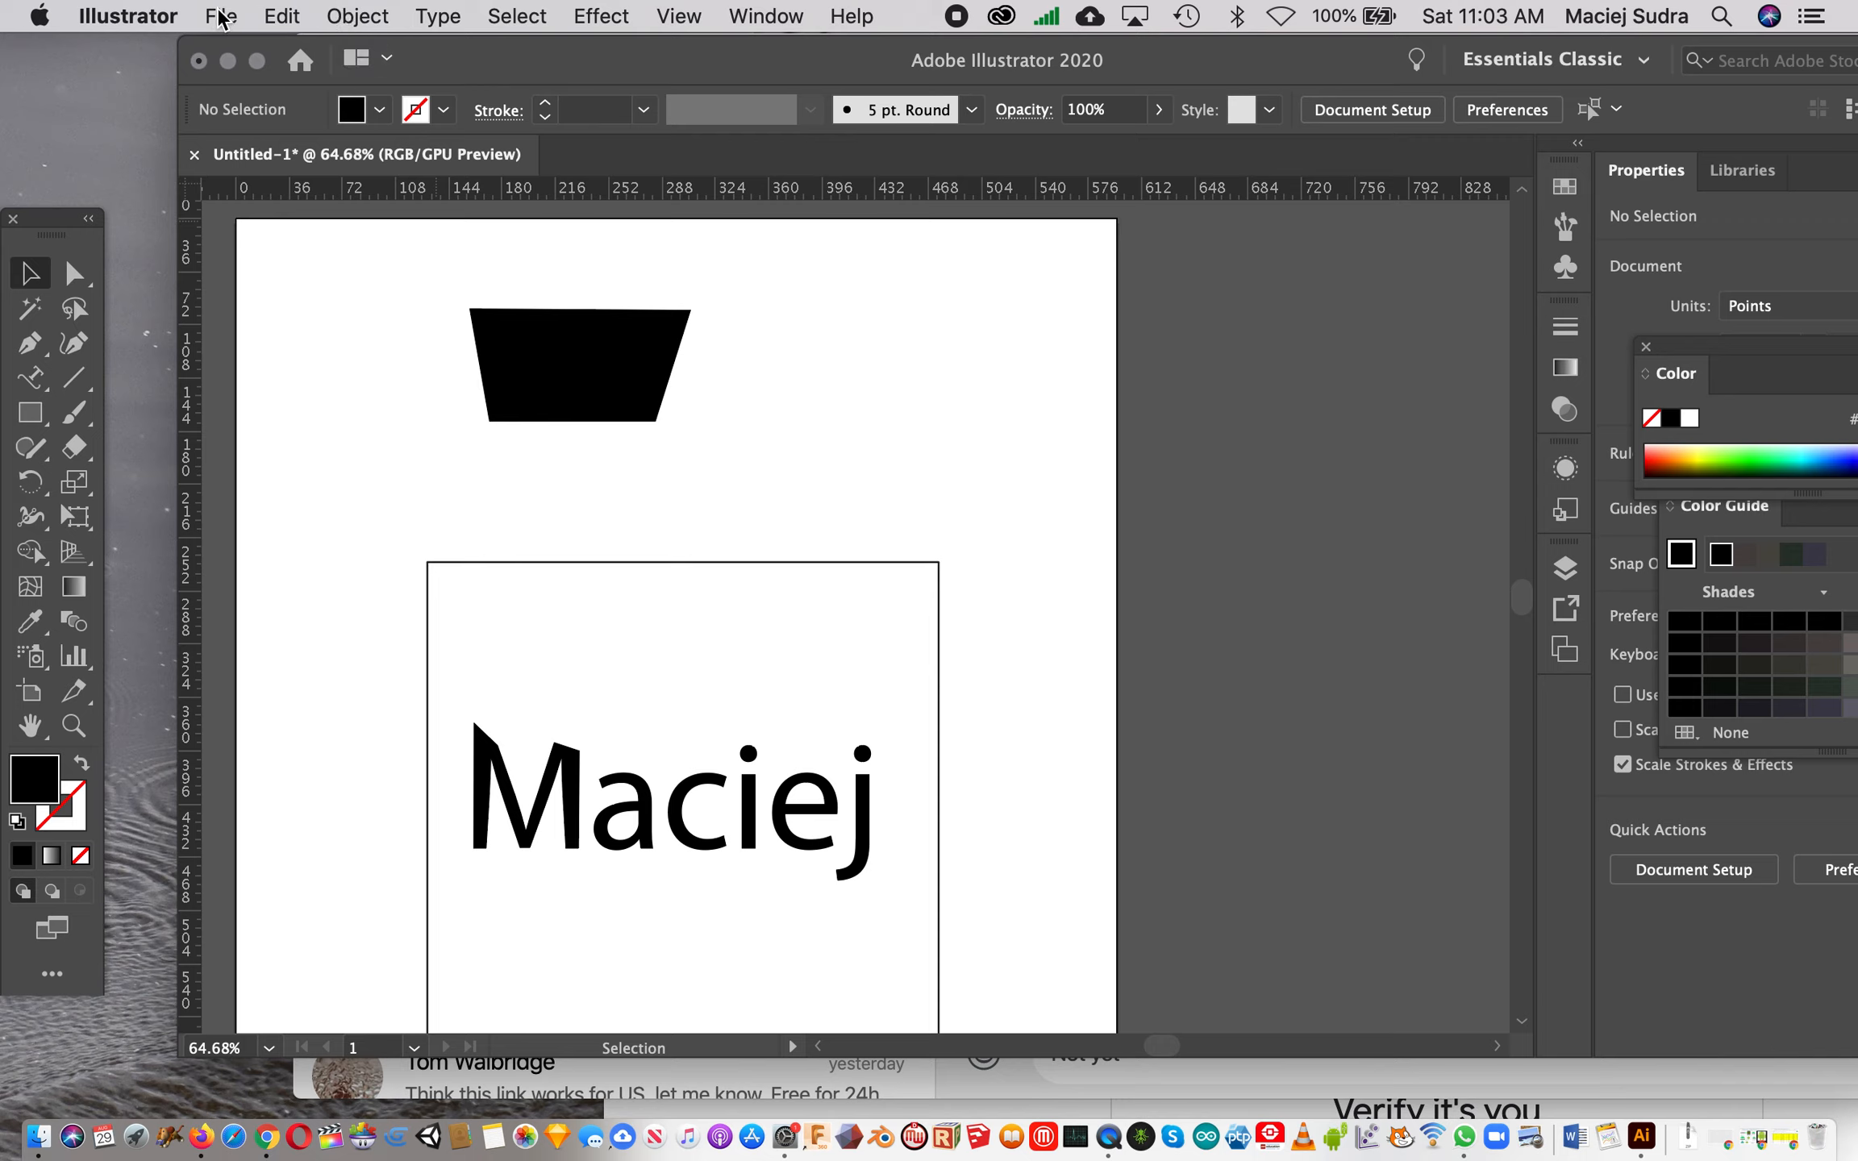
left_click(131, 16)
mouse_move(160, 101)
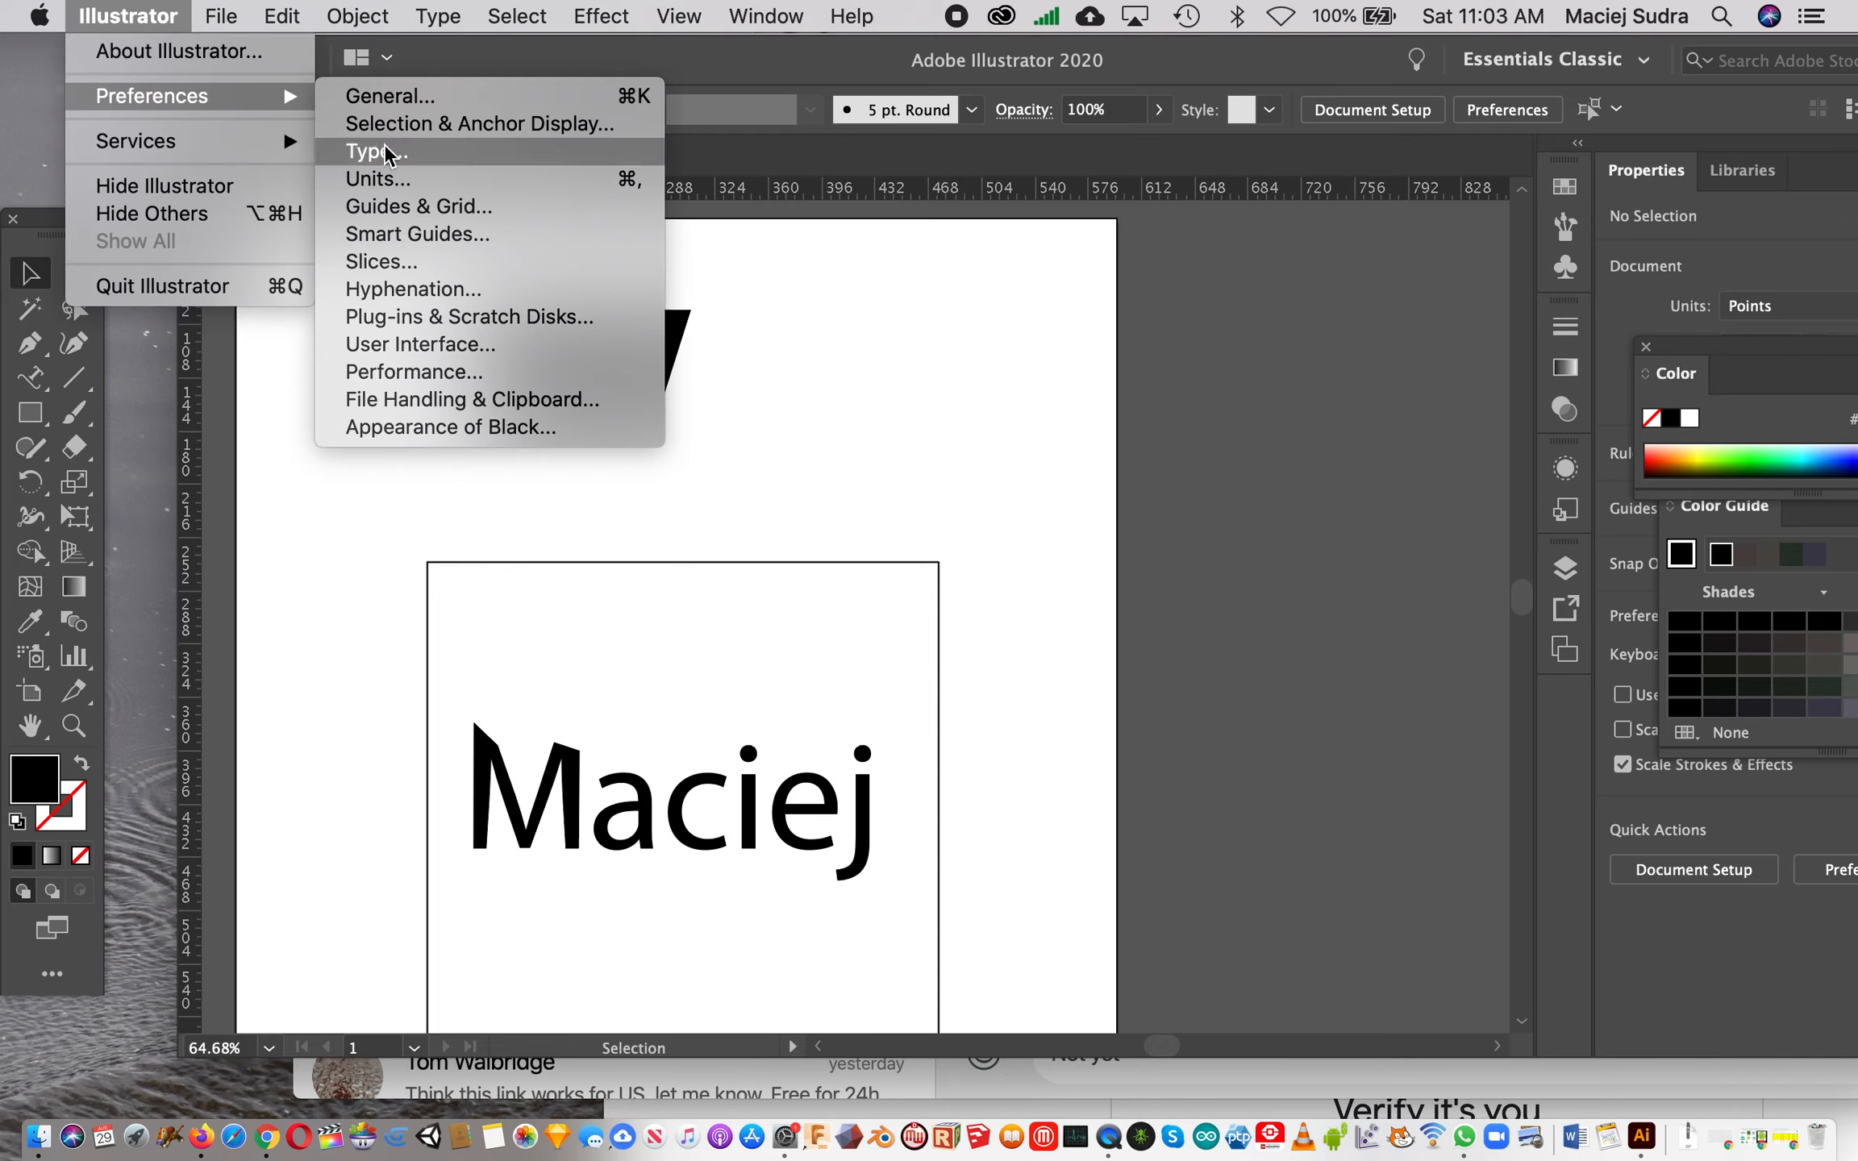
left_click(377, 178)
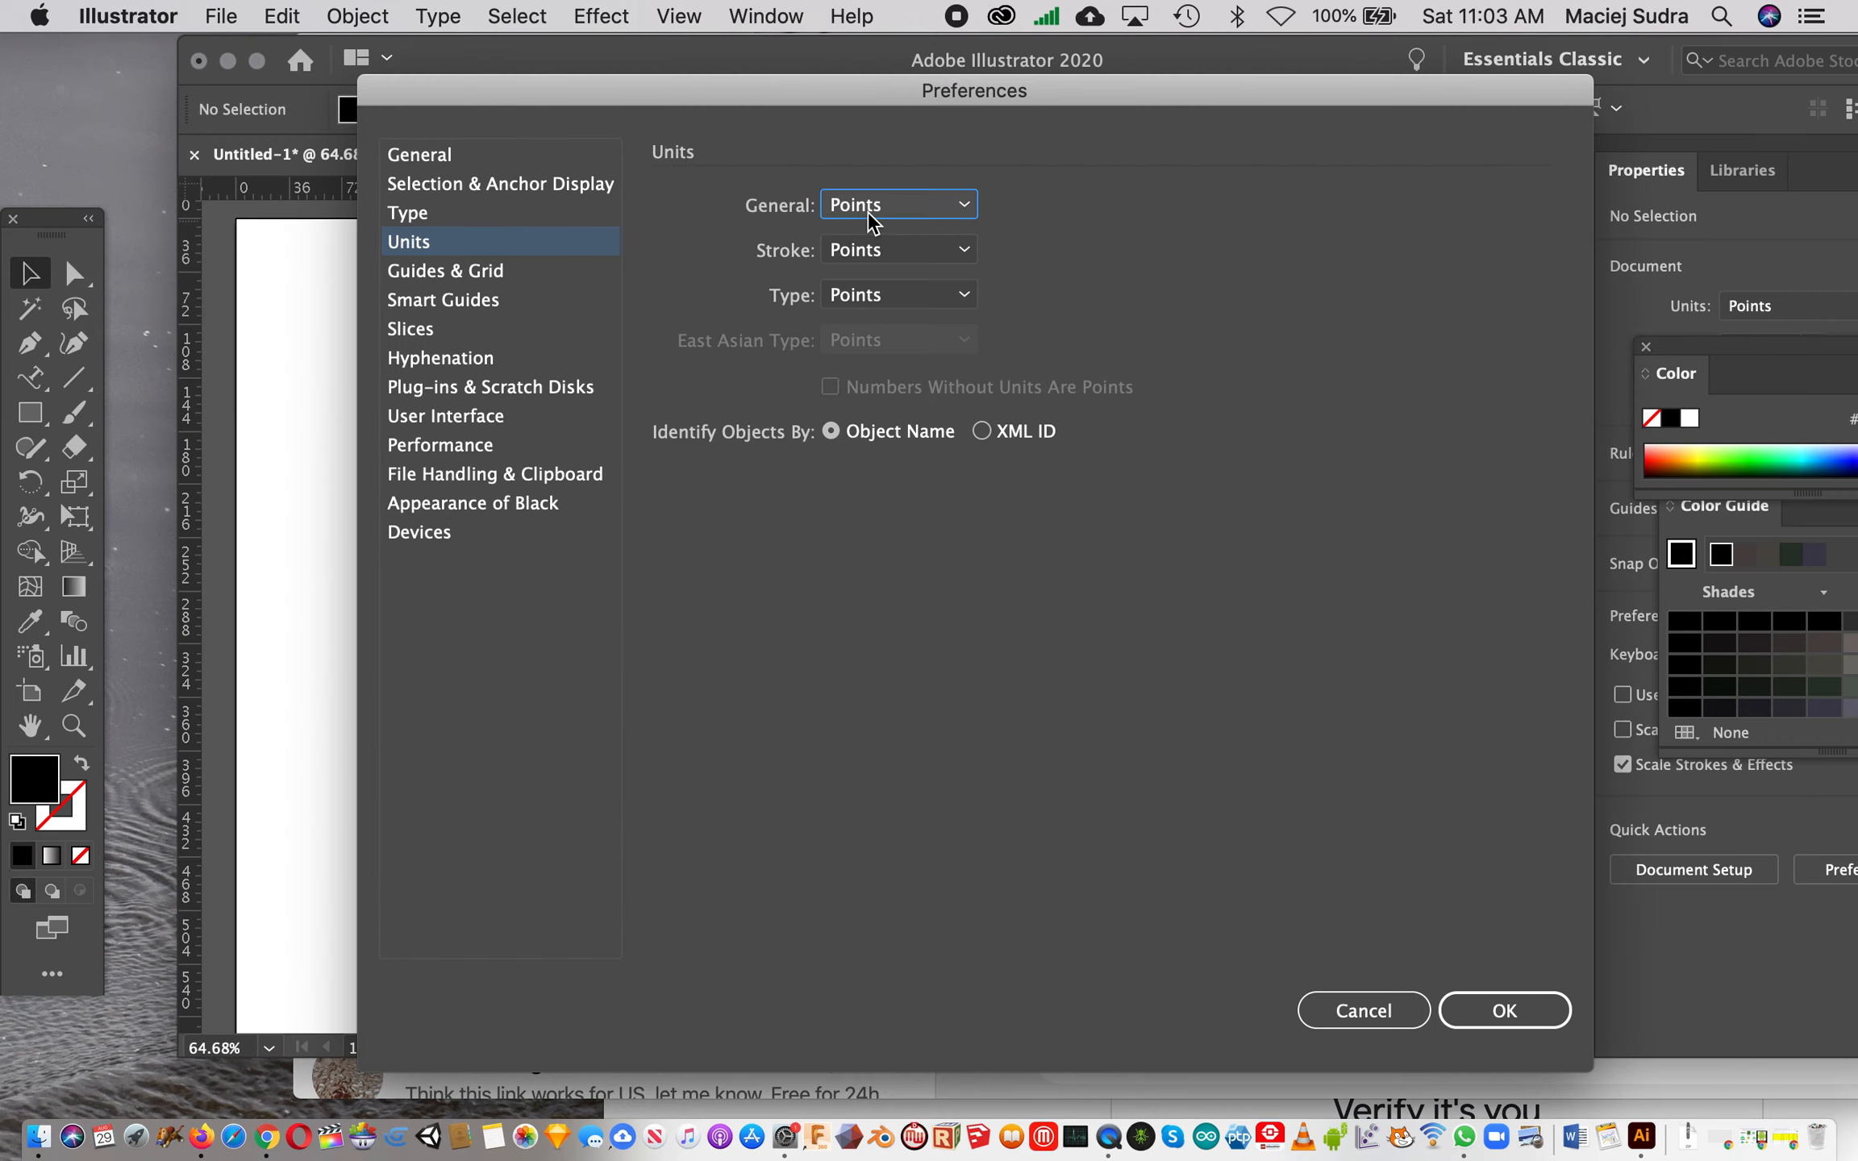
left_click(867, 207)
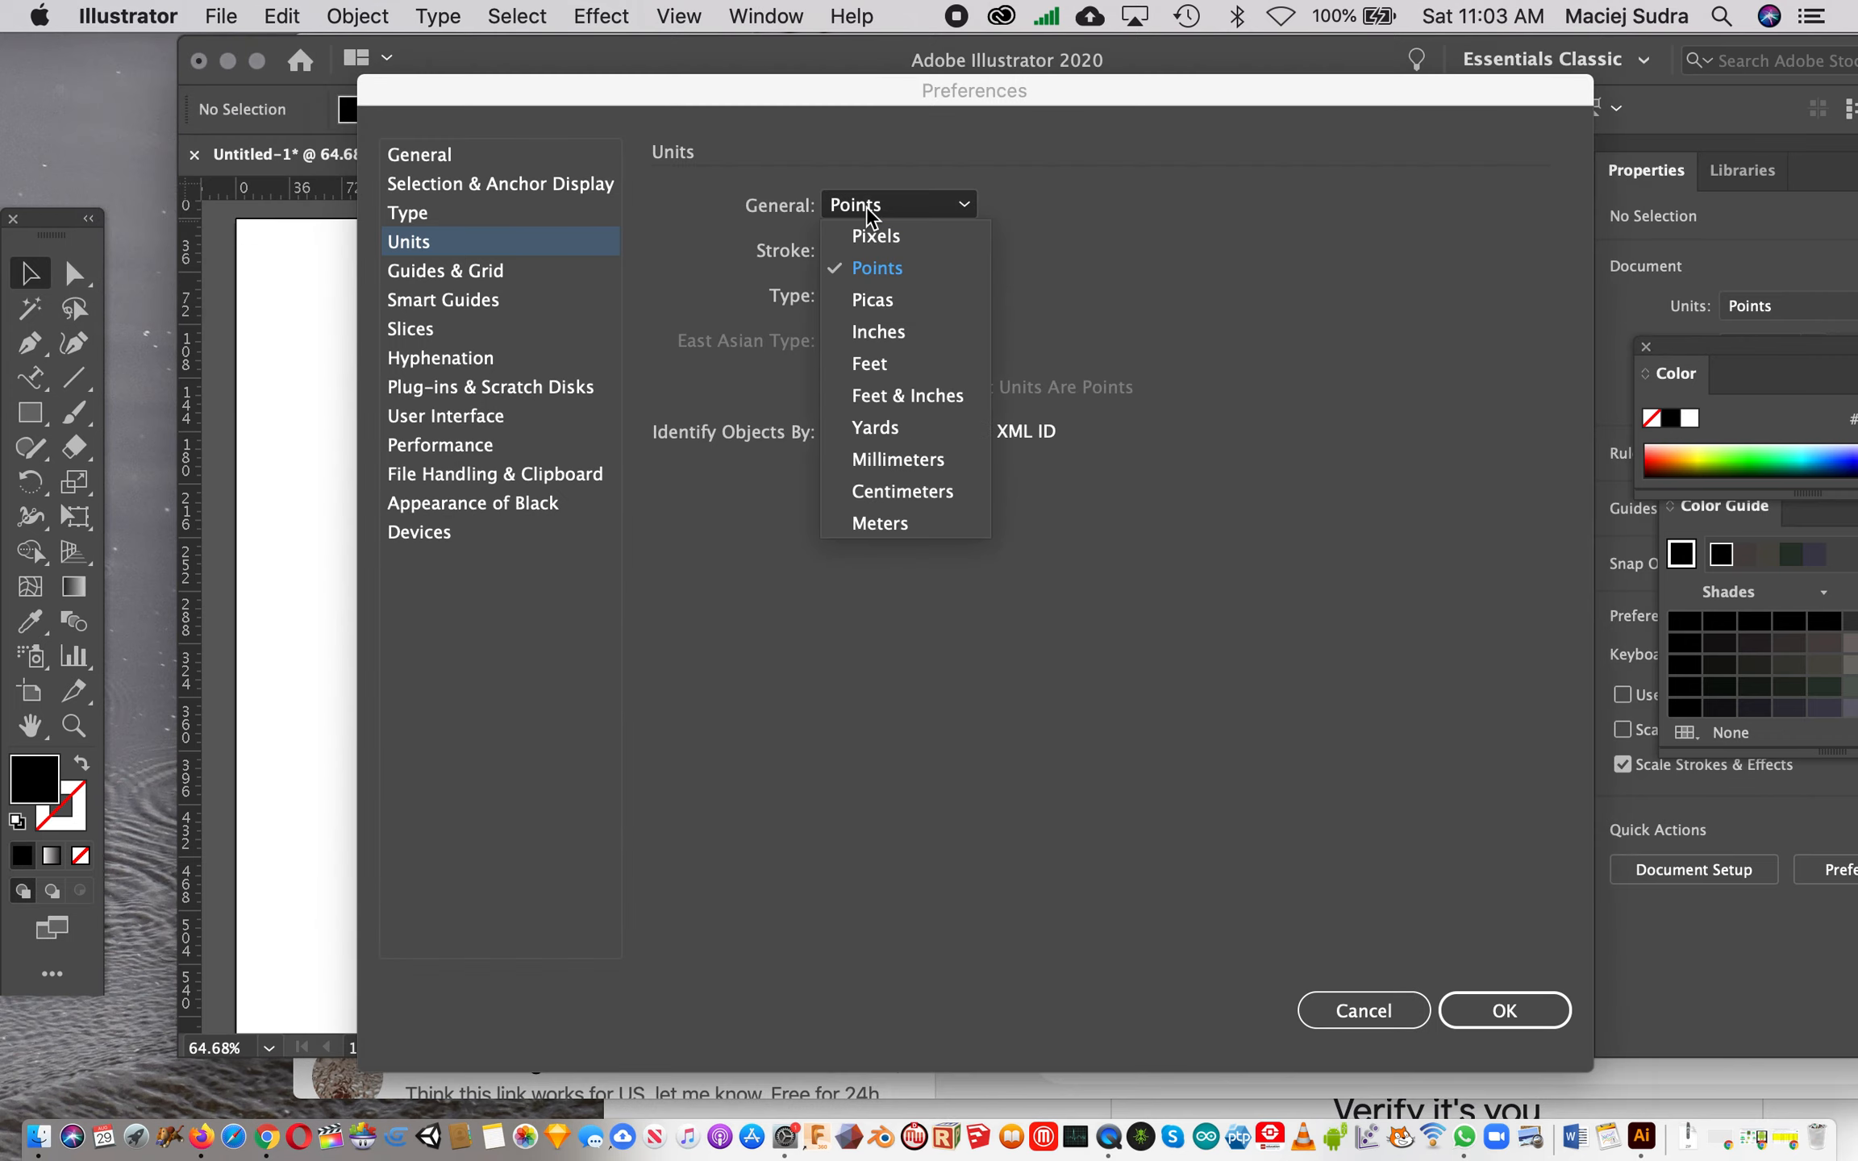
left_click(909, 492)
left_click(1521, 1014)
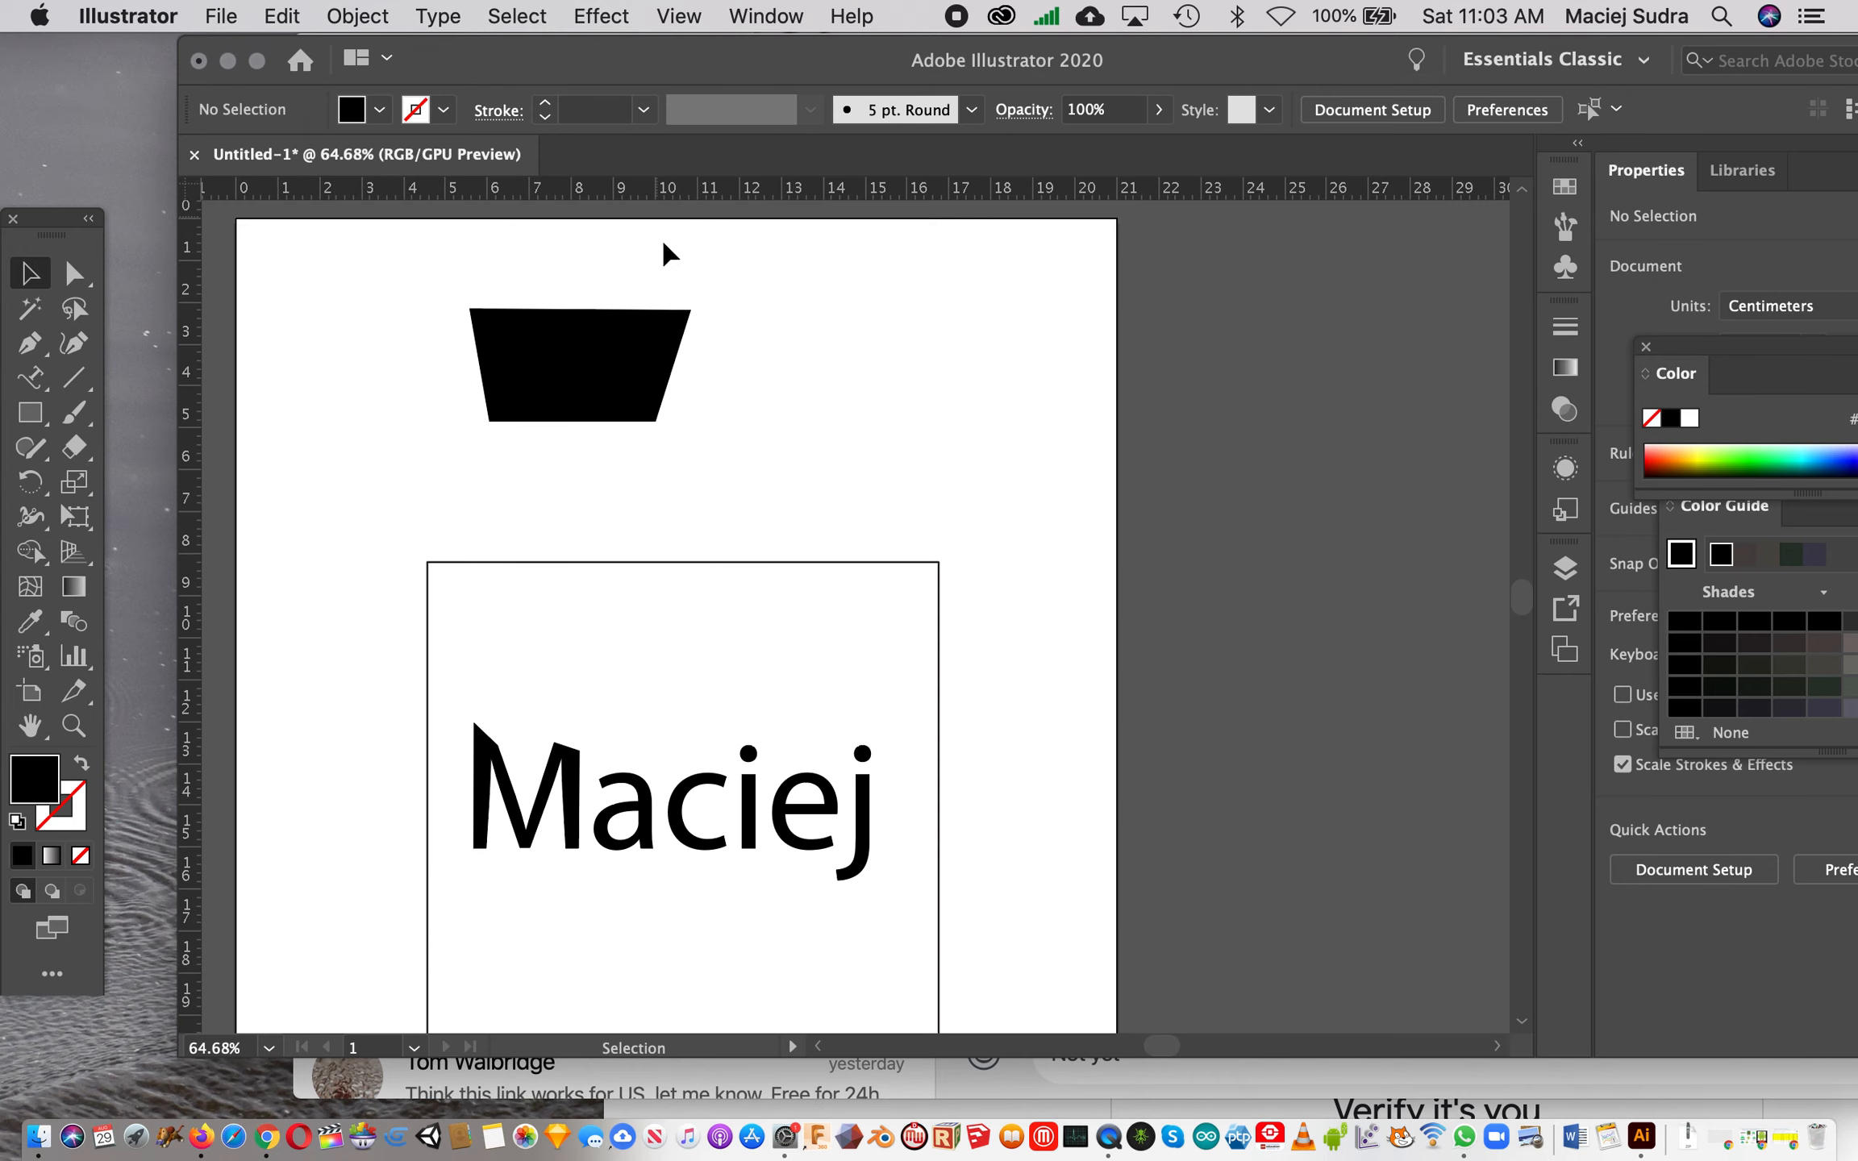
Step: Delete the black four-sided shape above the square frame
left_click(582, 379)
key("Delete")
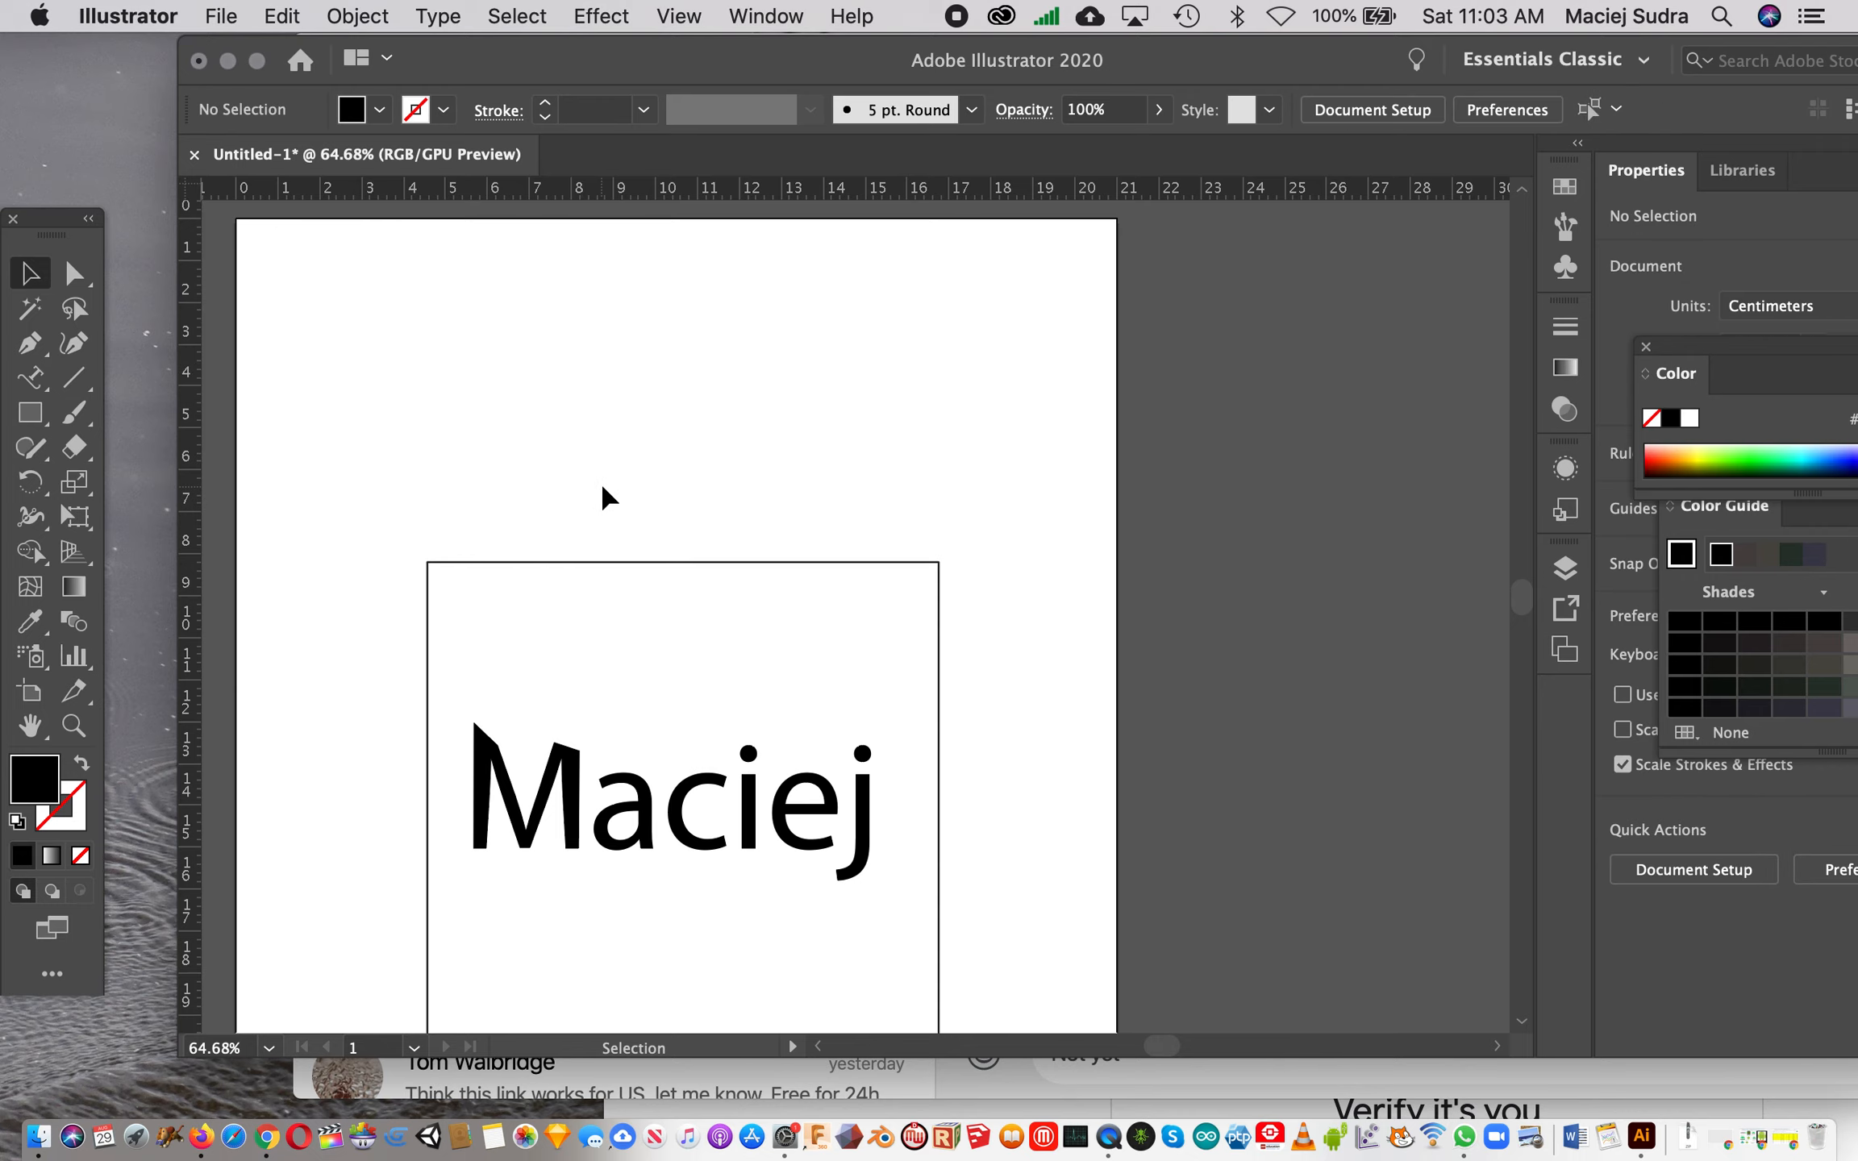
scroll(602, 496, "down", 3)
scroll(605, 496, "down", 1)
left_click_drag(682, 759, 999, 999)
scroll(1000, 1000, "up", 3)
scroll(1000, 1000, "left", 3)
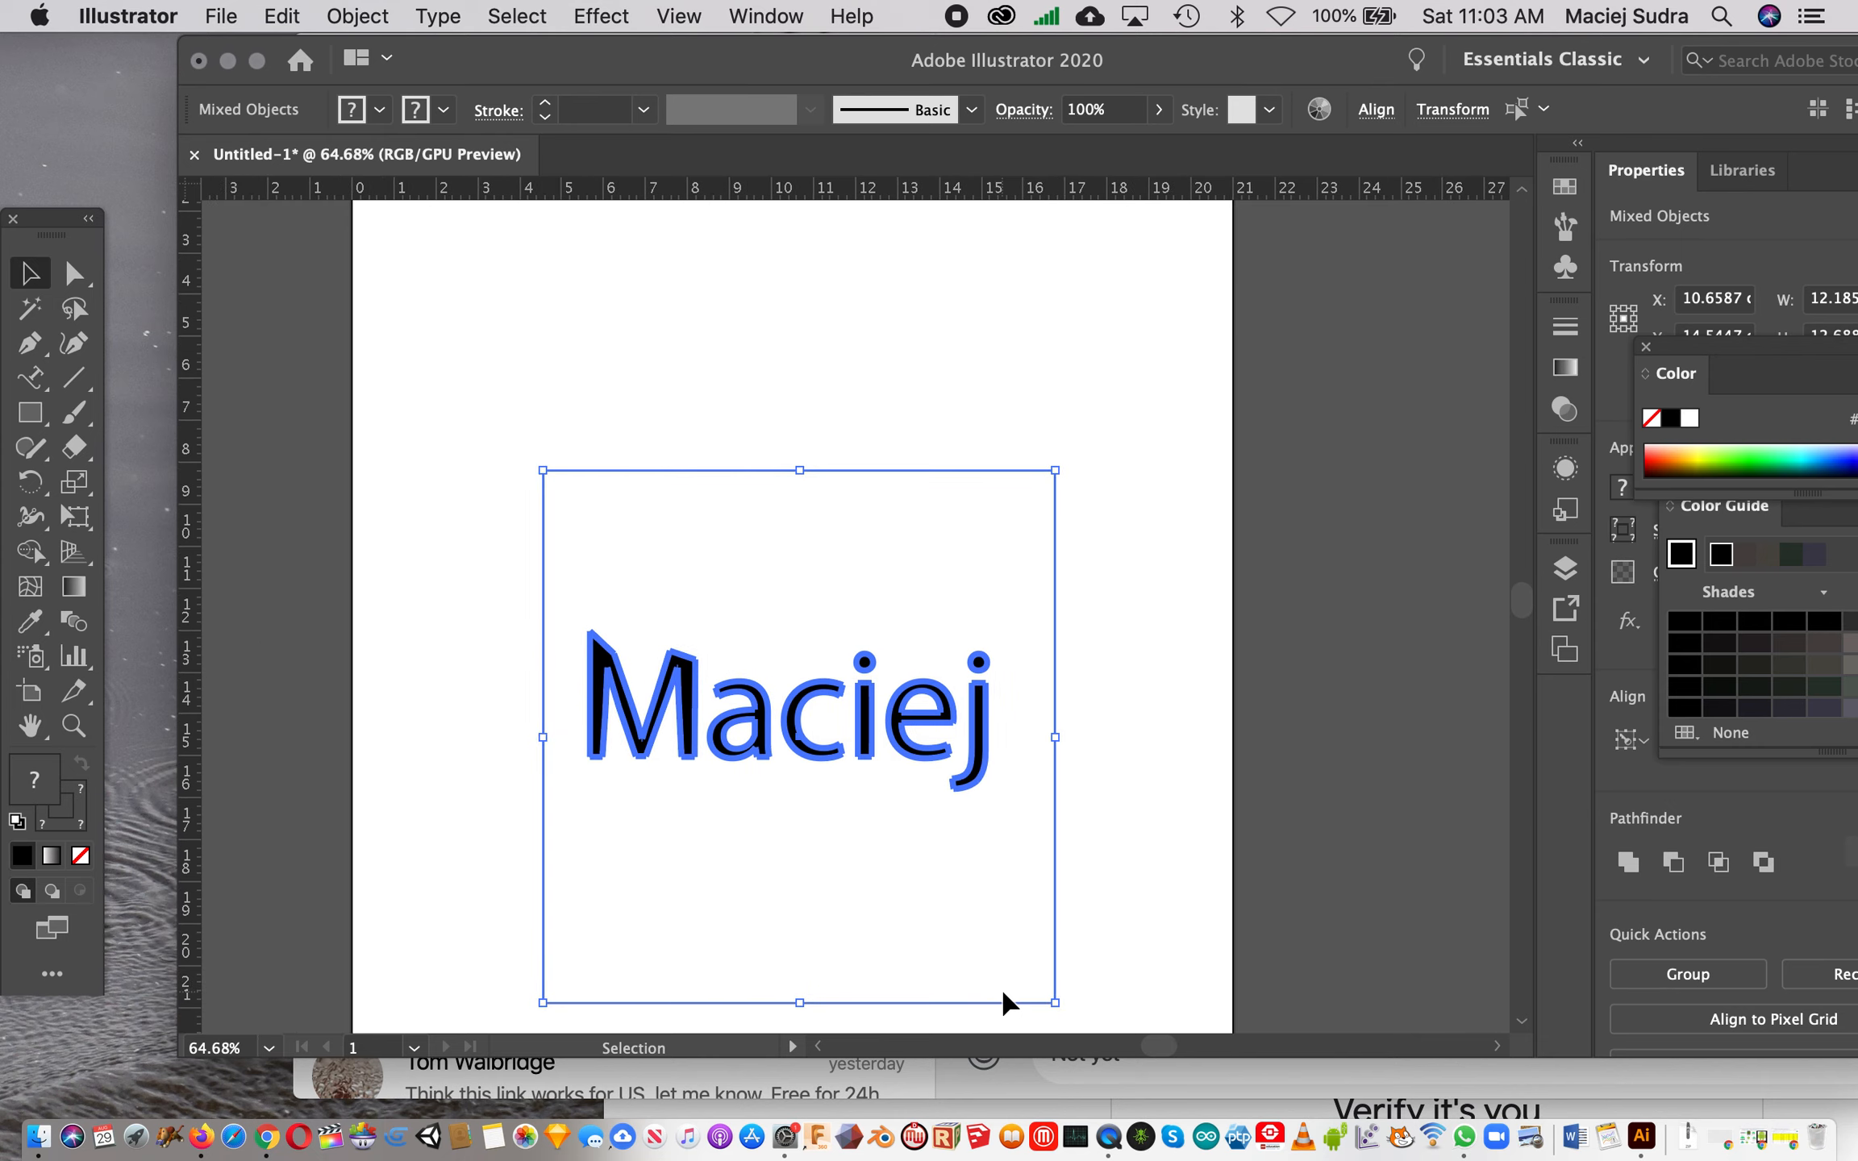
scroll(1008, 1004, "down", 1)
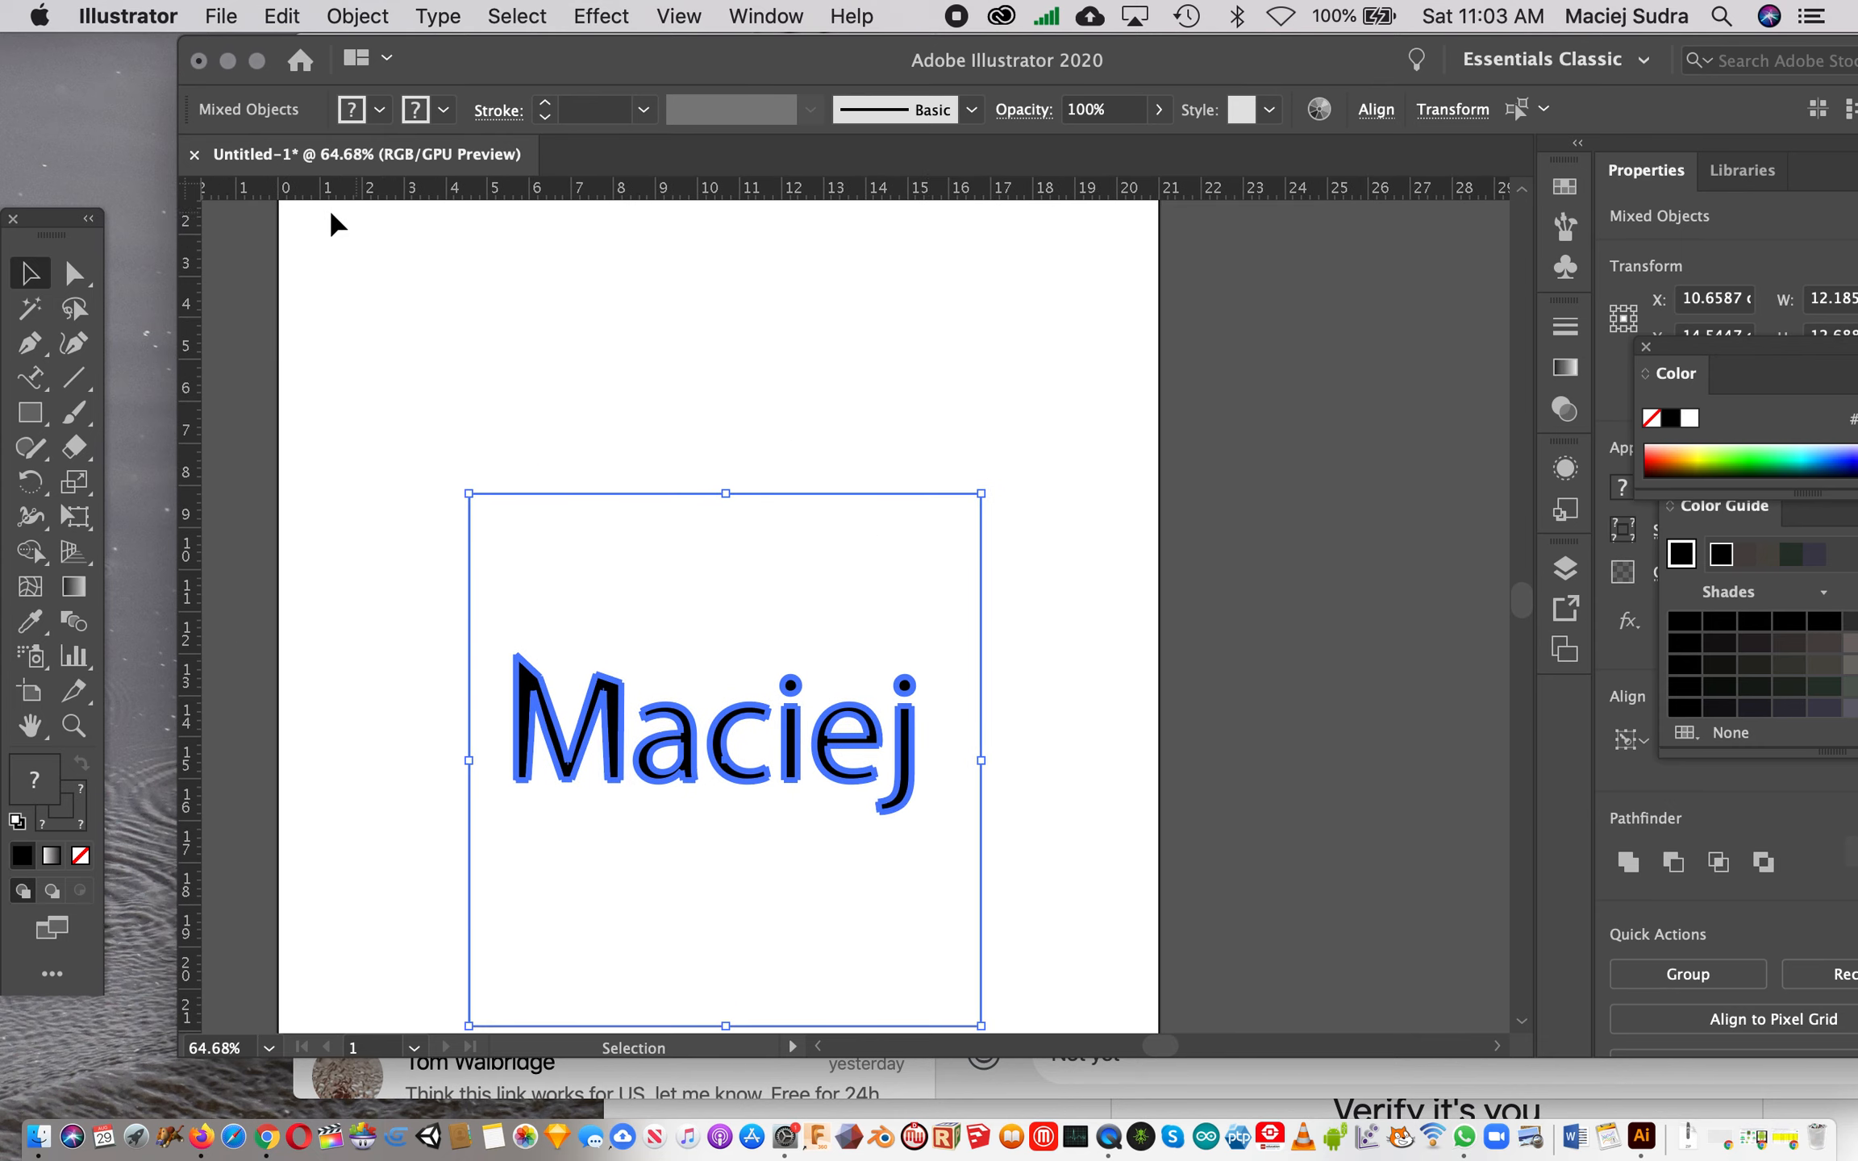
scroll(506, 252, "up", 1)
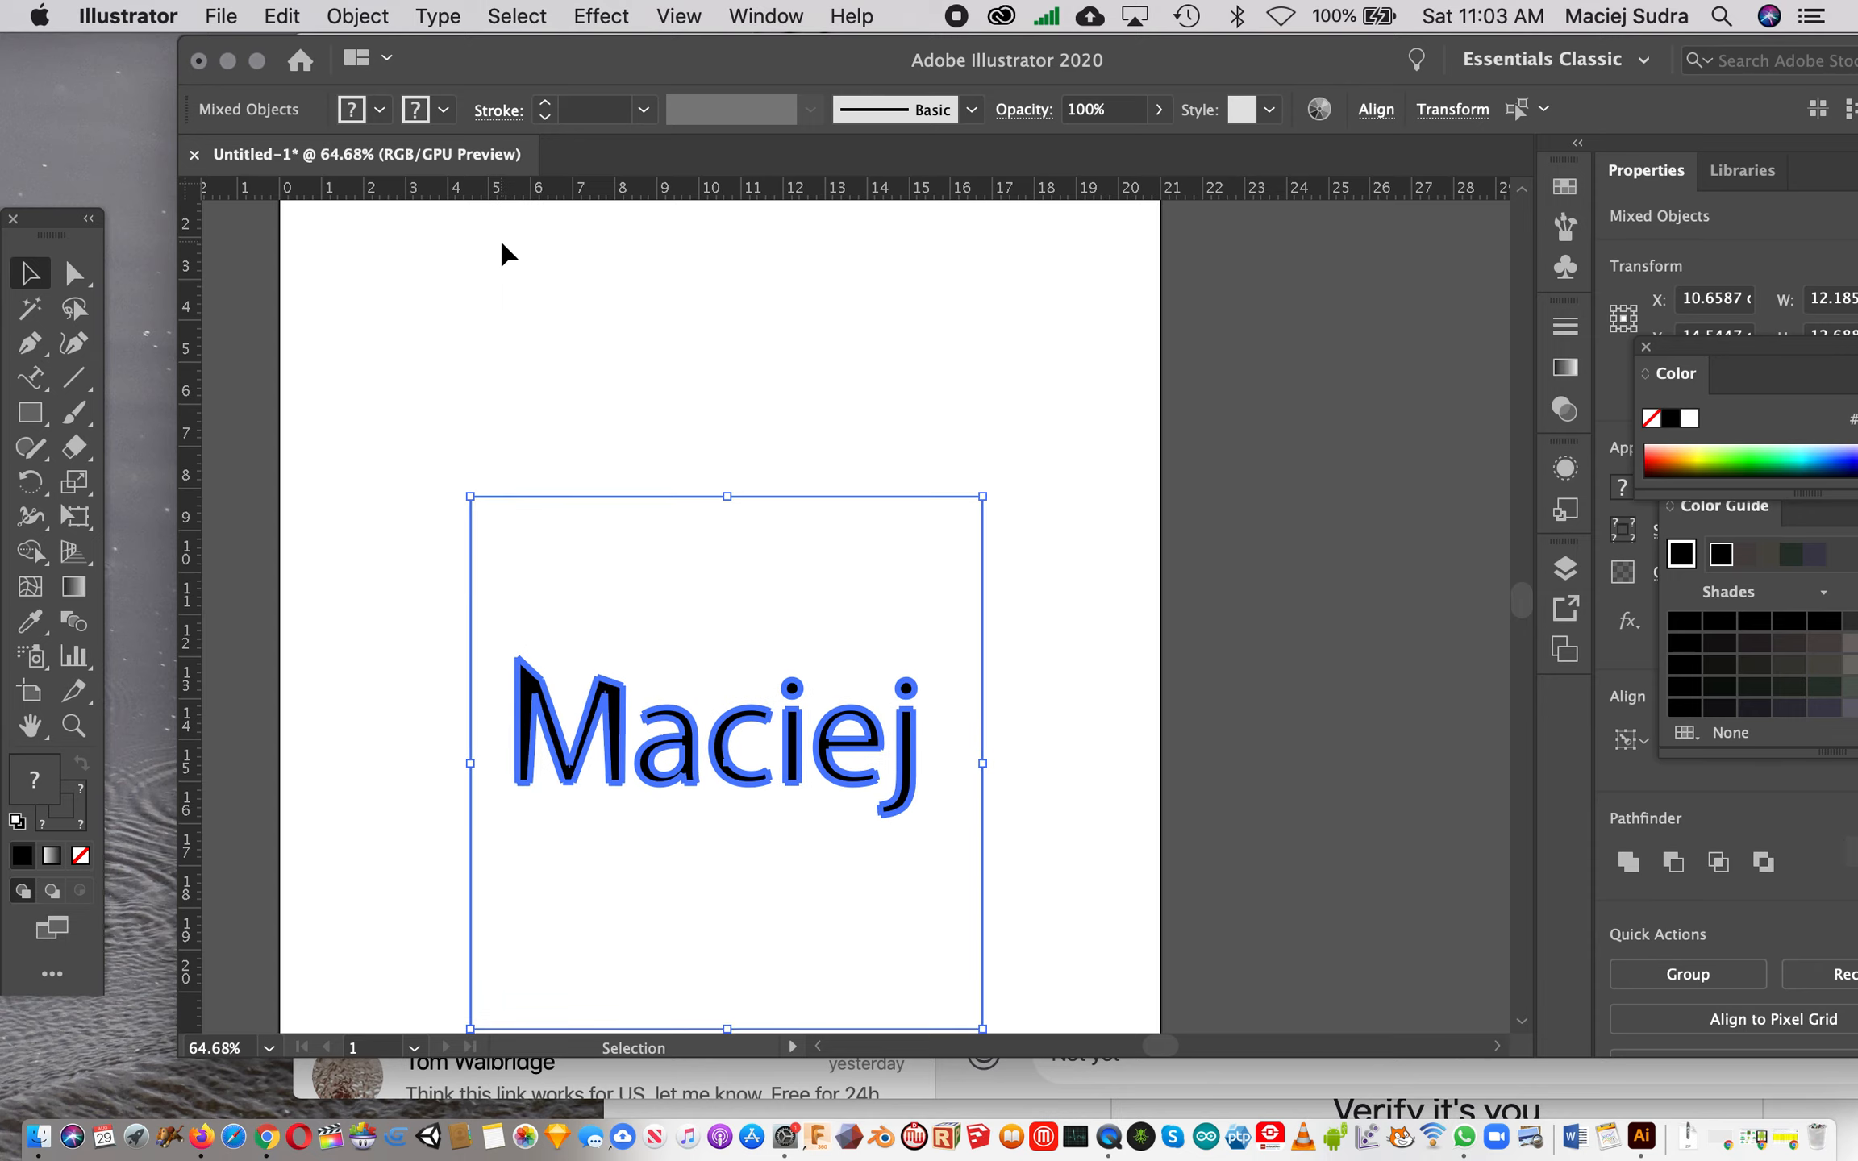
scroll(506, 252, "left", 1)
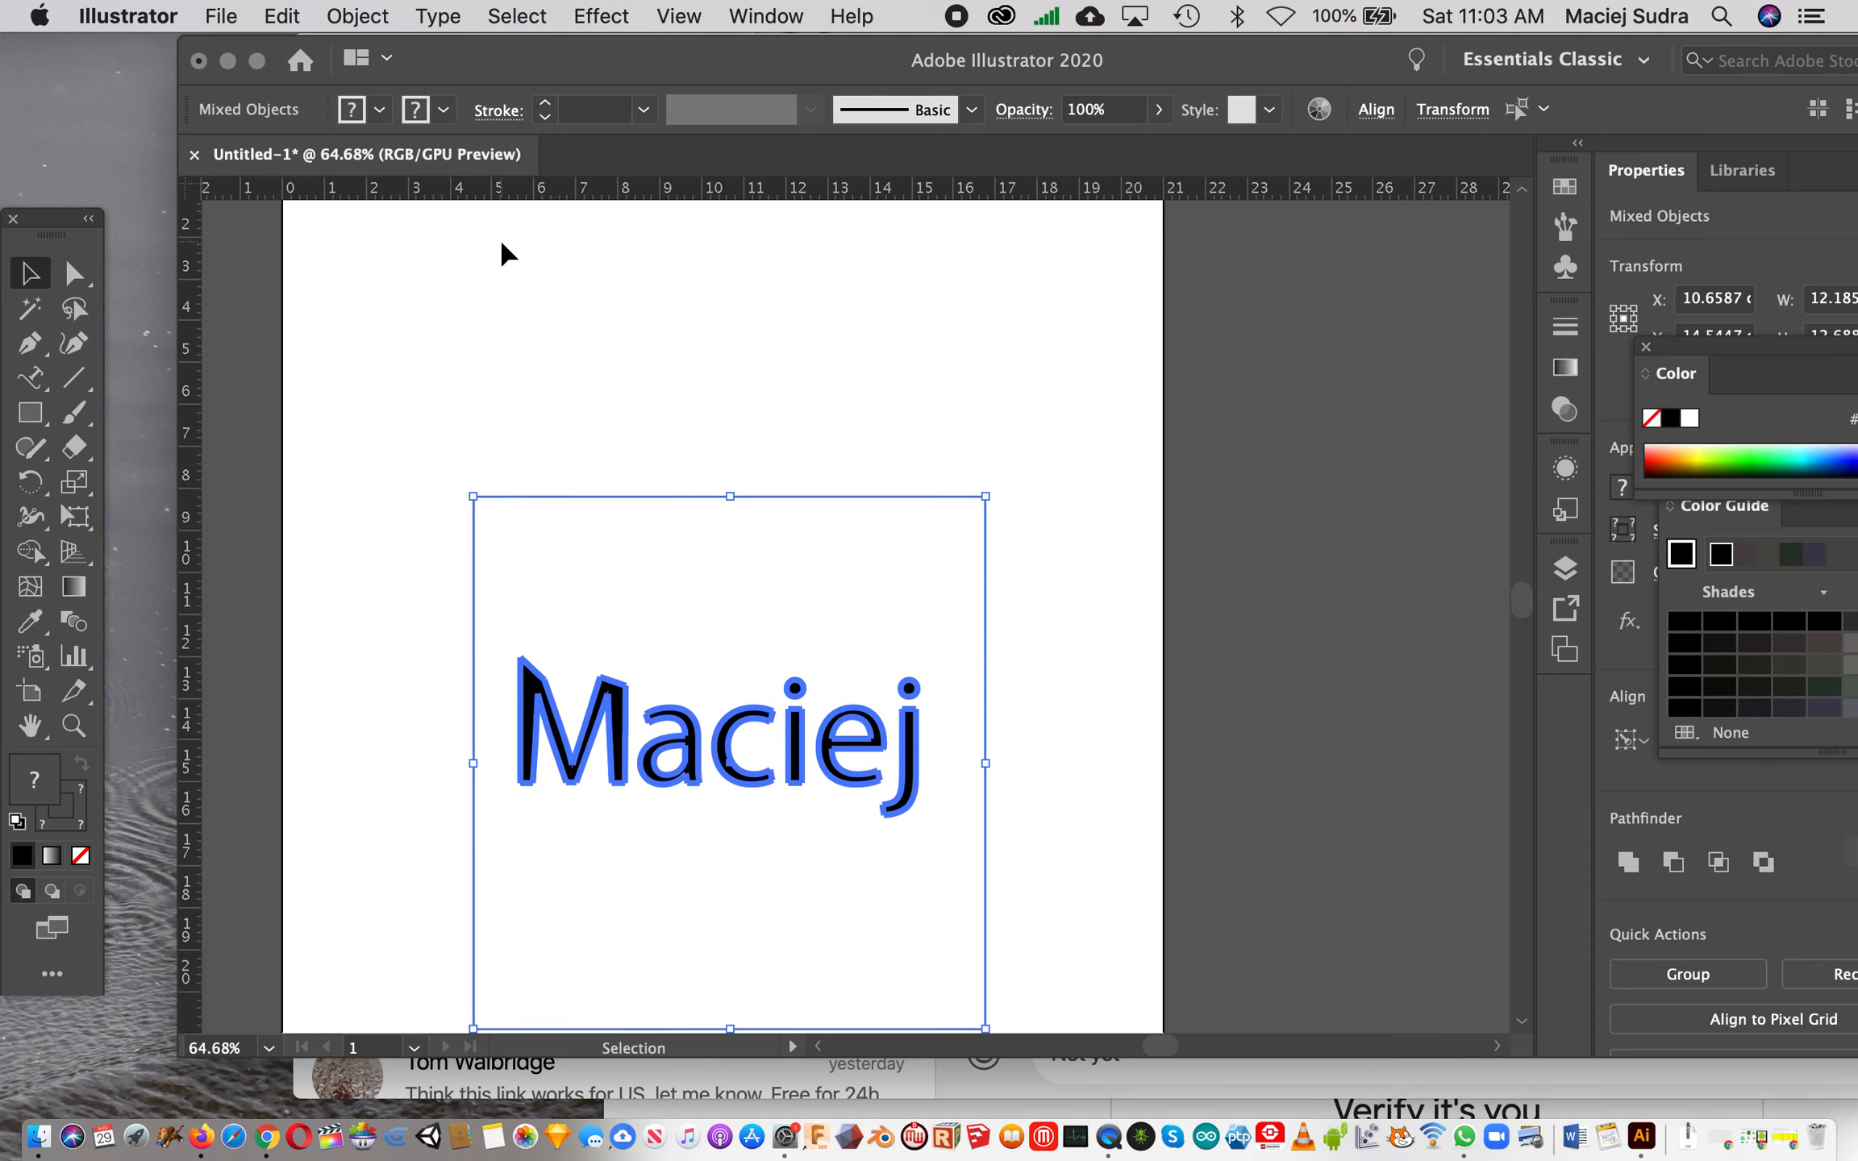
left_click(253, 340)
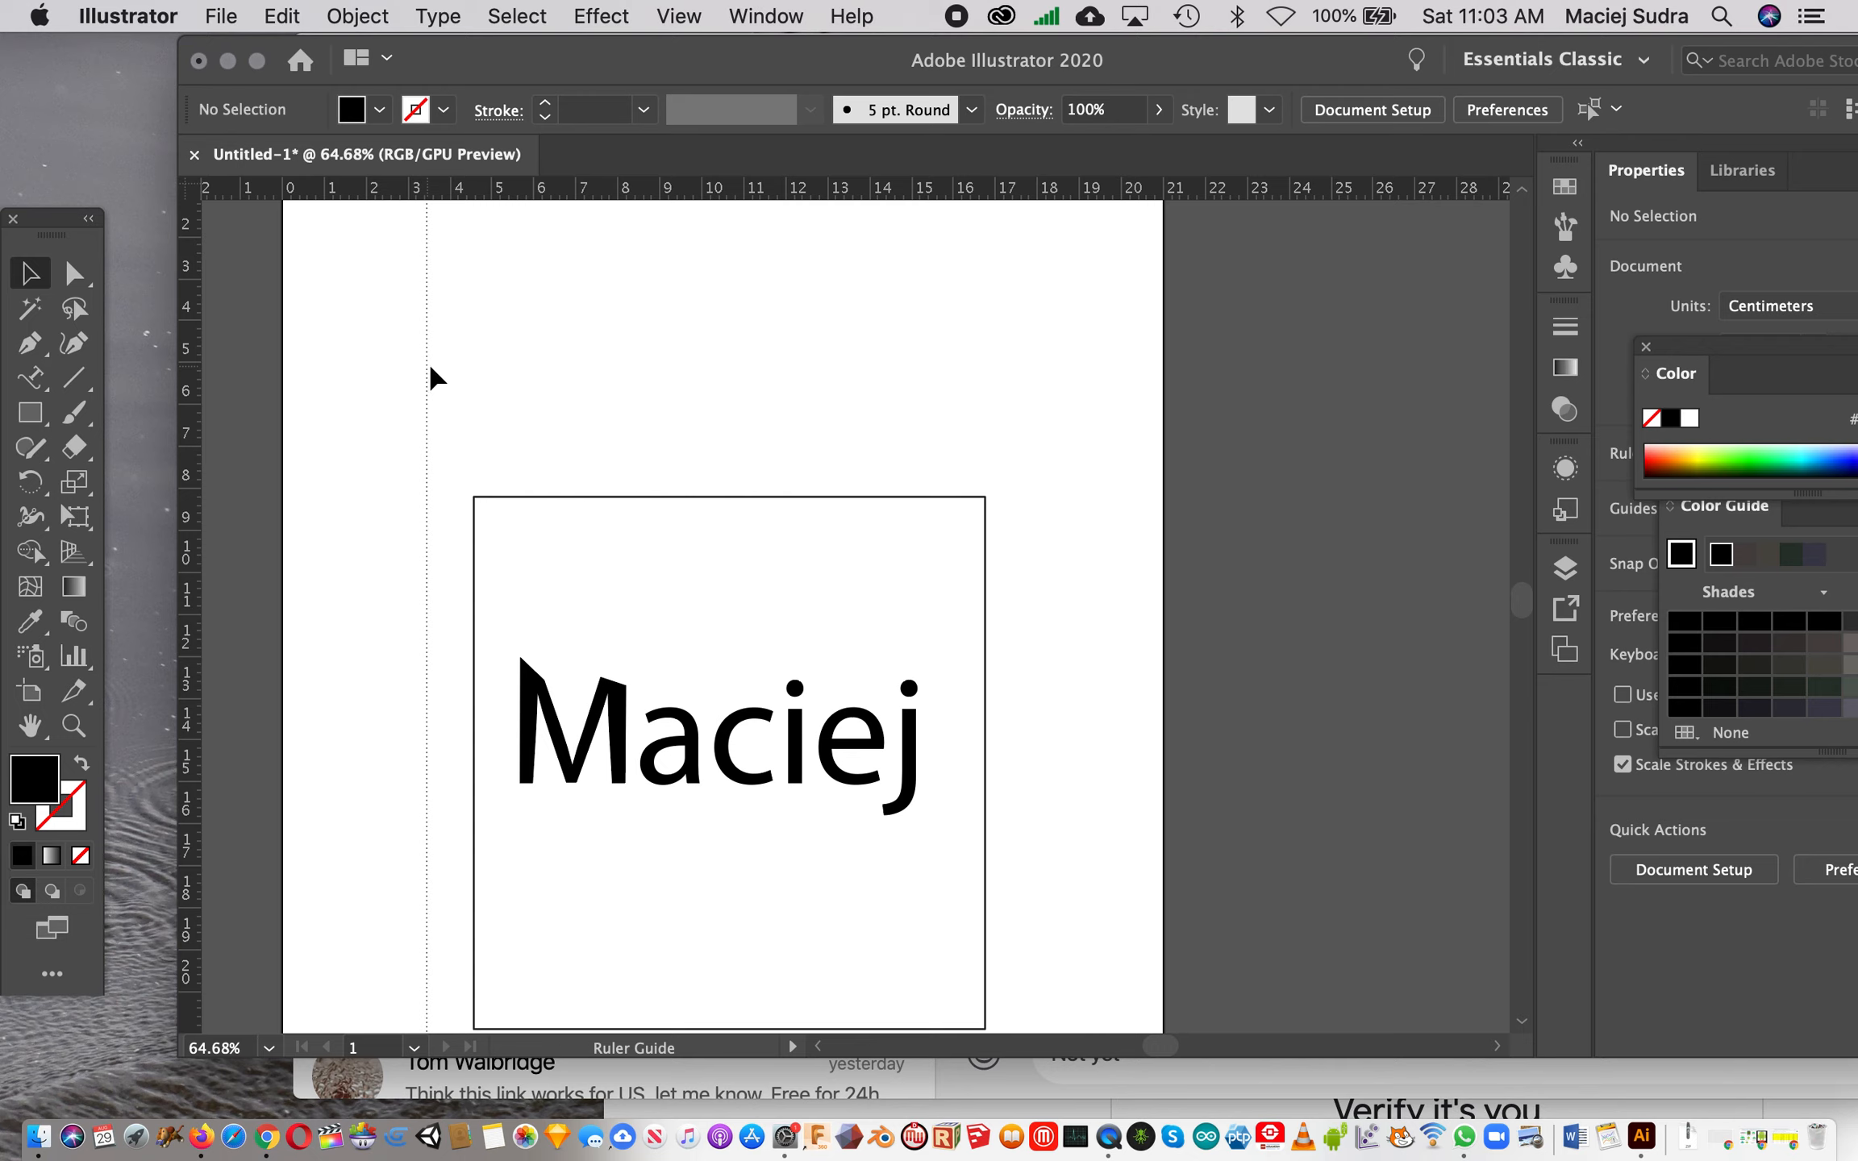
Step: Place a vertical guide about 10 cm from the page's left edge and a horizontal guide about 10 cm below its top edge
left_click_drag(709, 355, 698, 300)
left_click_drag(558, 188, 563, 490)
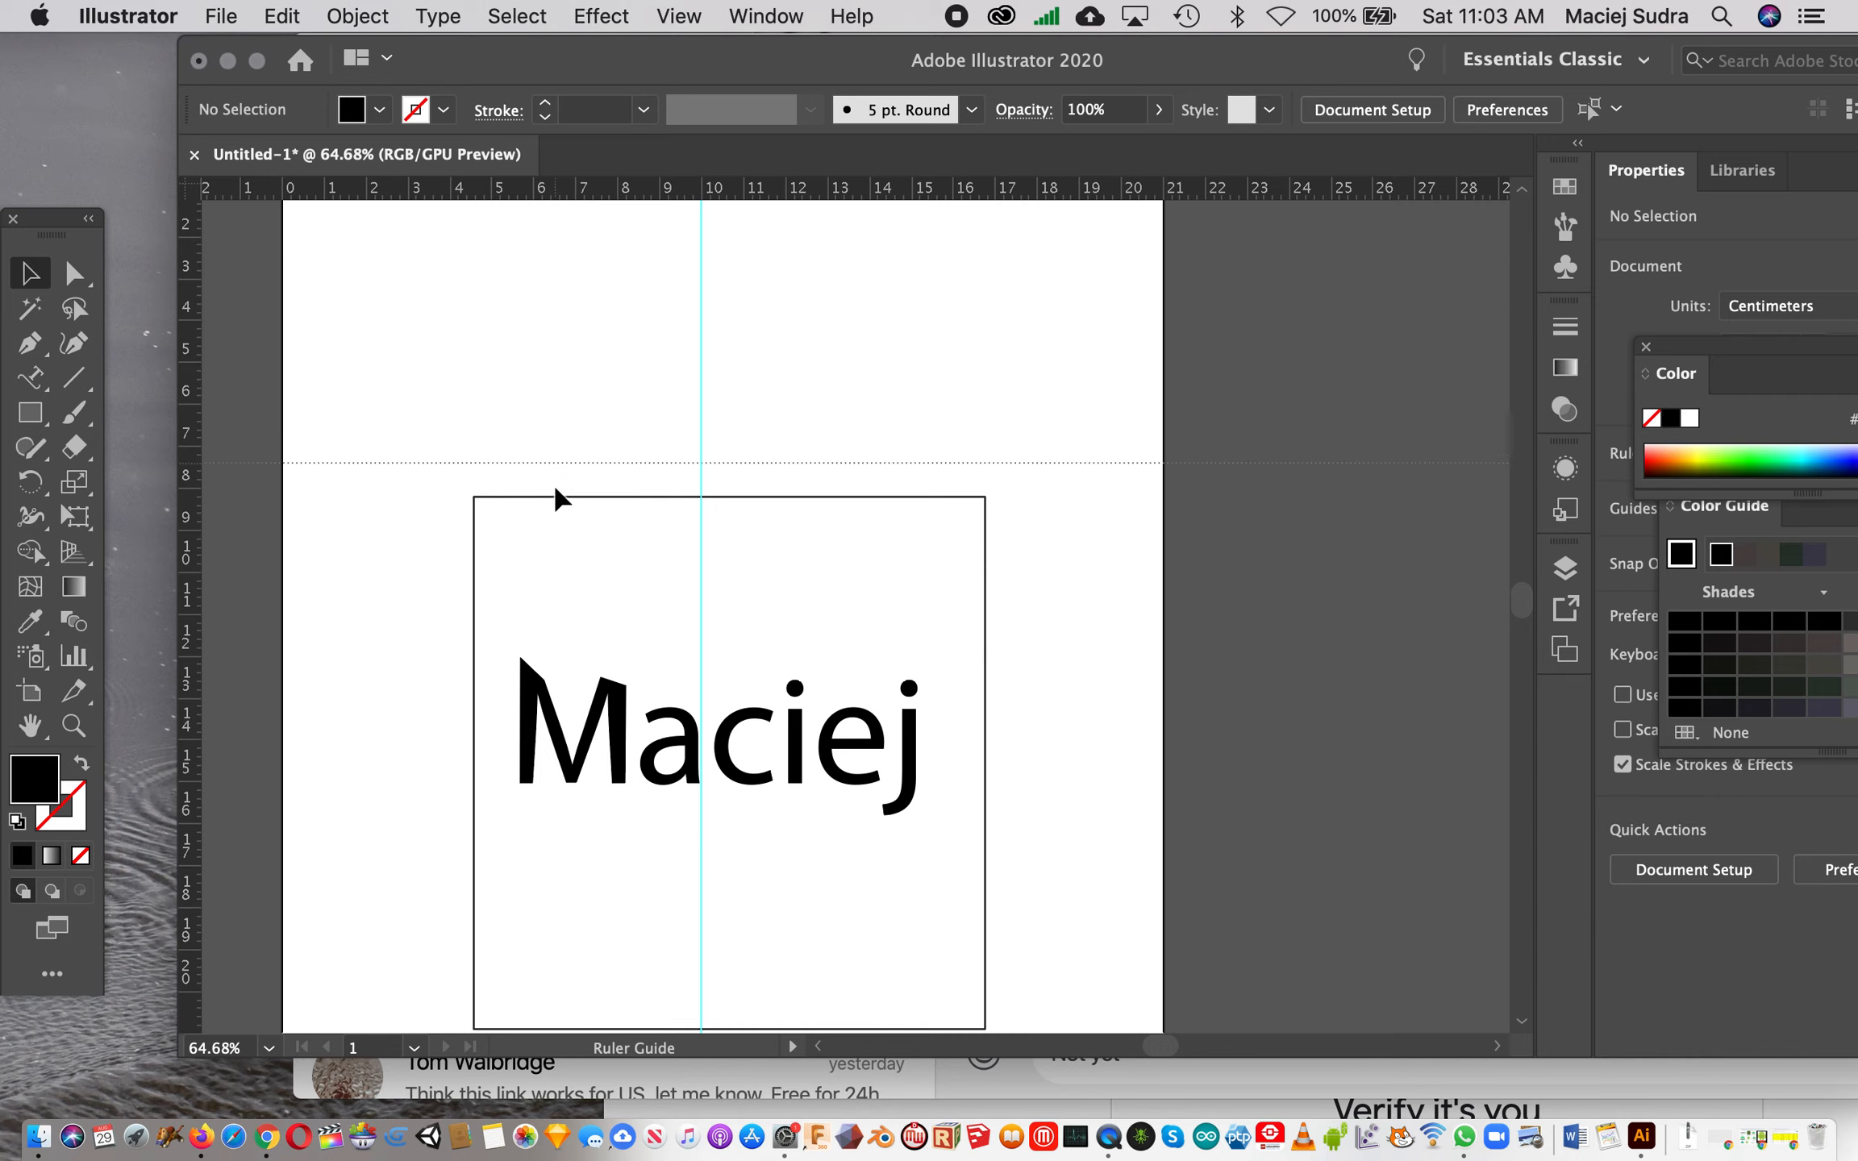
left_click_drag(559, 562, 561, 571)
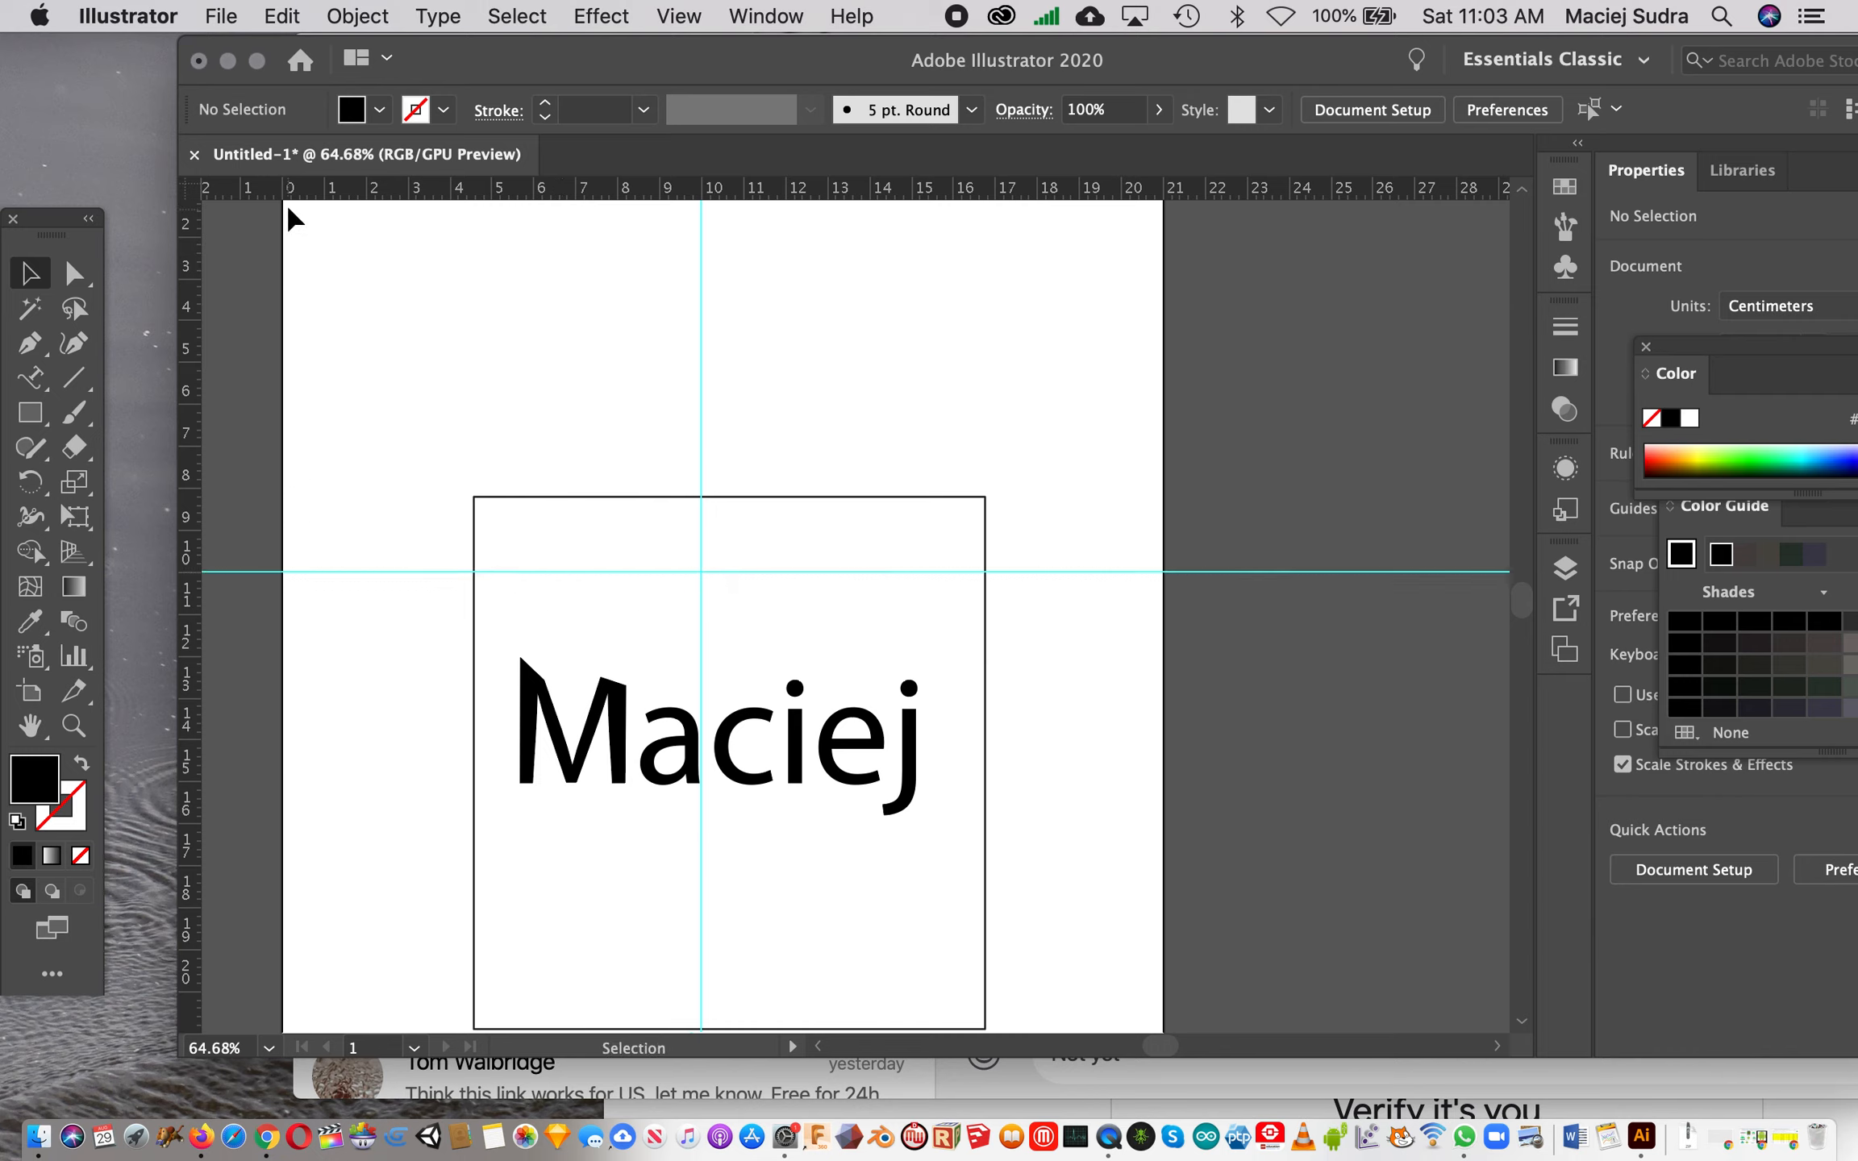
Step: Select the square frame with the outlined name and move both into the page's upper-left corner, centred at about X 6.44 cm
scroll(310, 464, "up", 2)
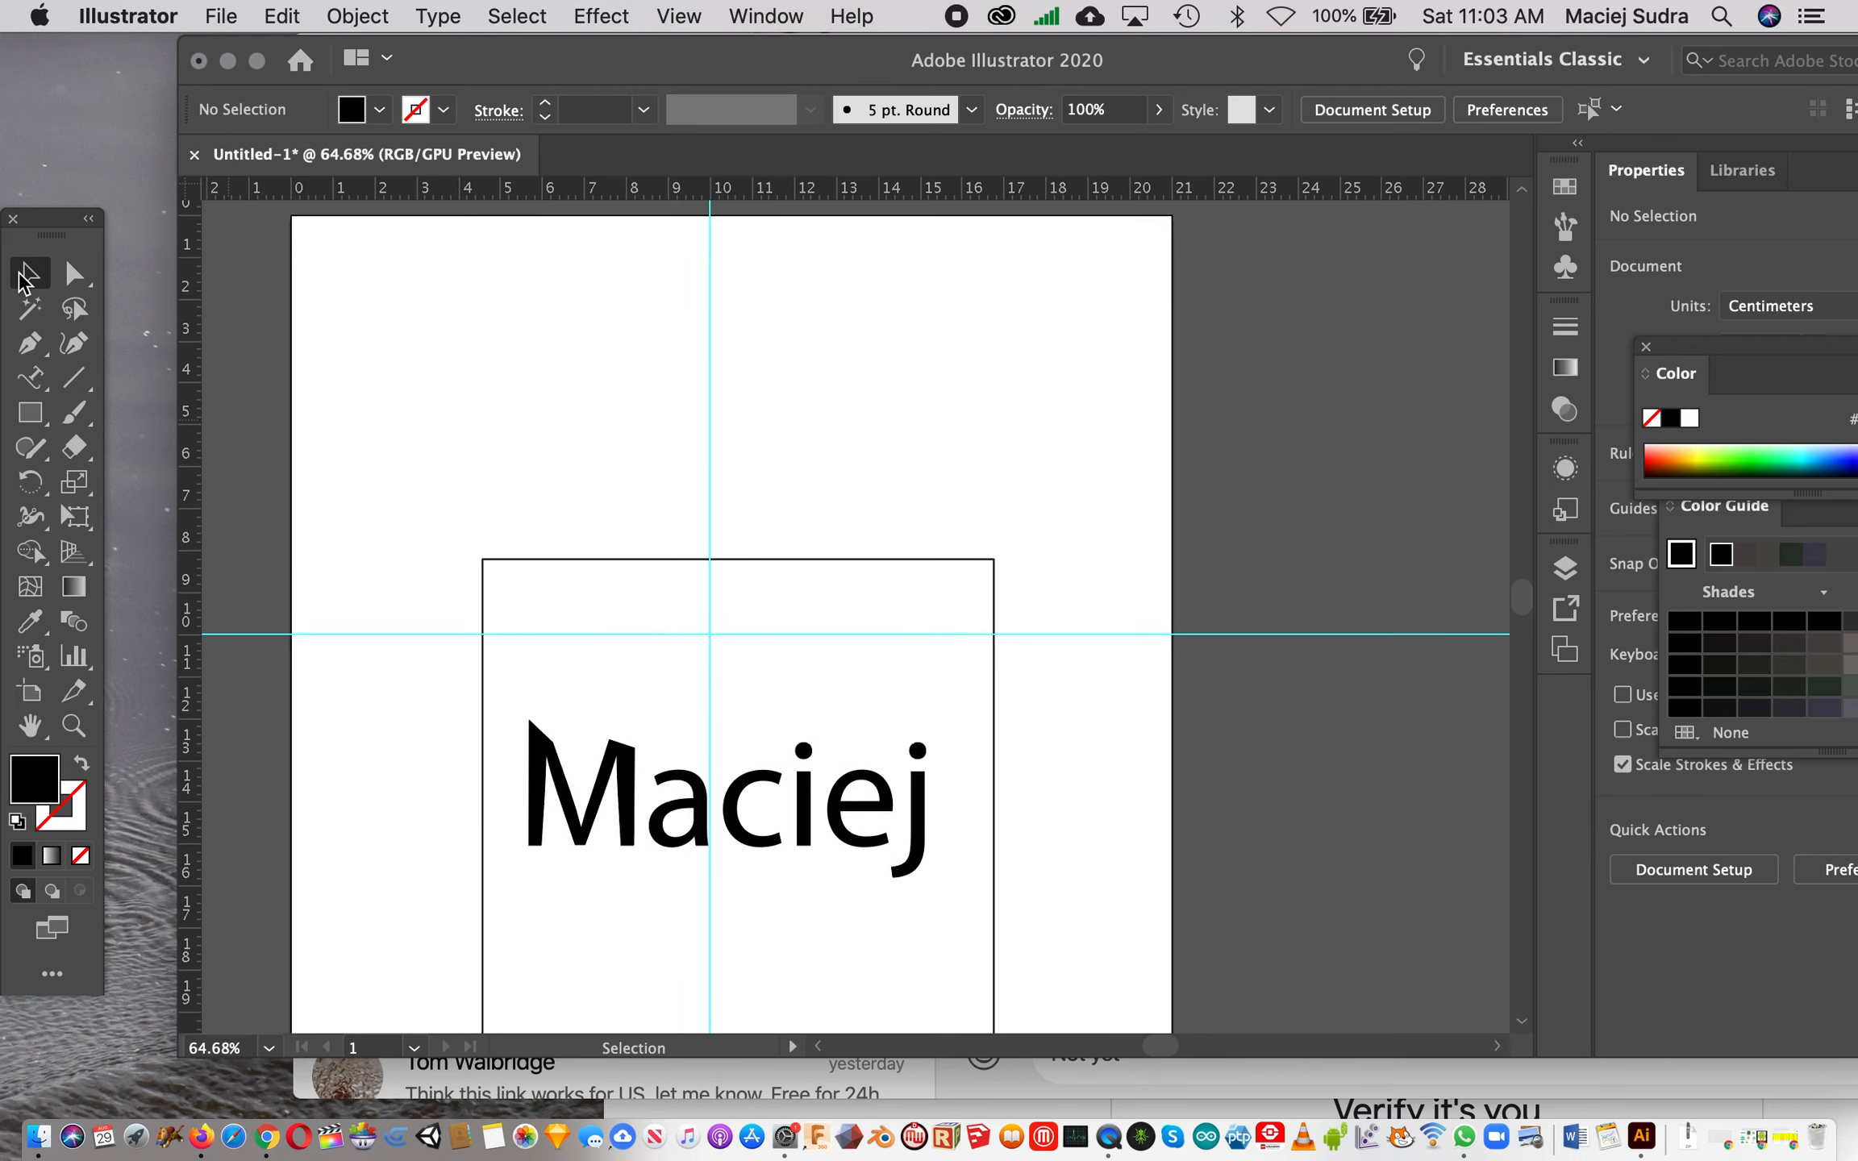
left_click_drag(422, 550, 845, 910)
mouse_move(672, 829)
left_mouse_down()
mouse_move(601, 600)
mouse_move(649, 799)
left_mouse_up()
left_click_drag(780, 890, 780, 890)
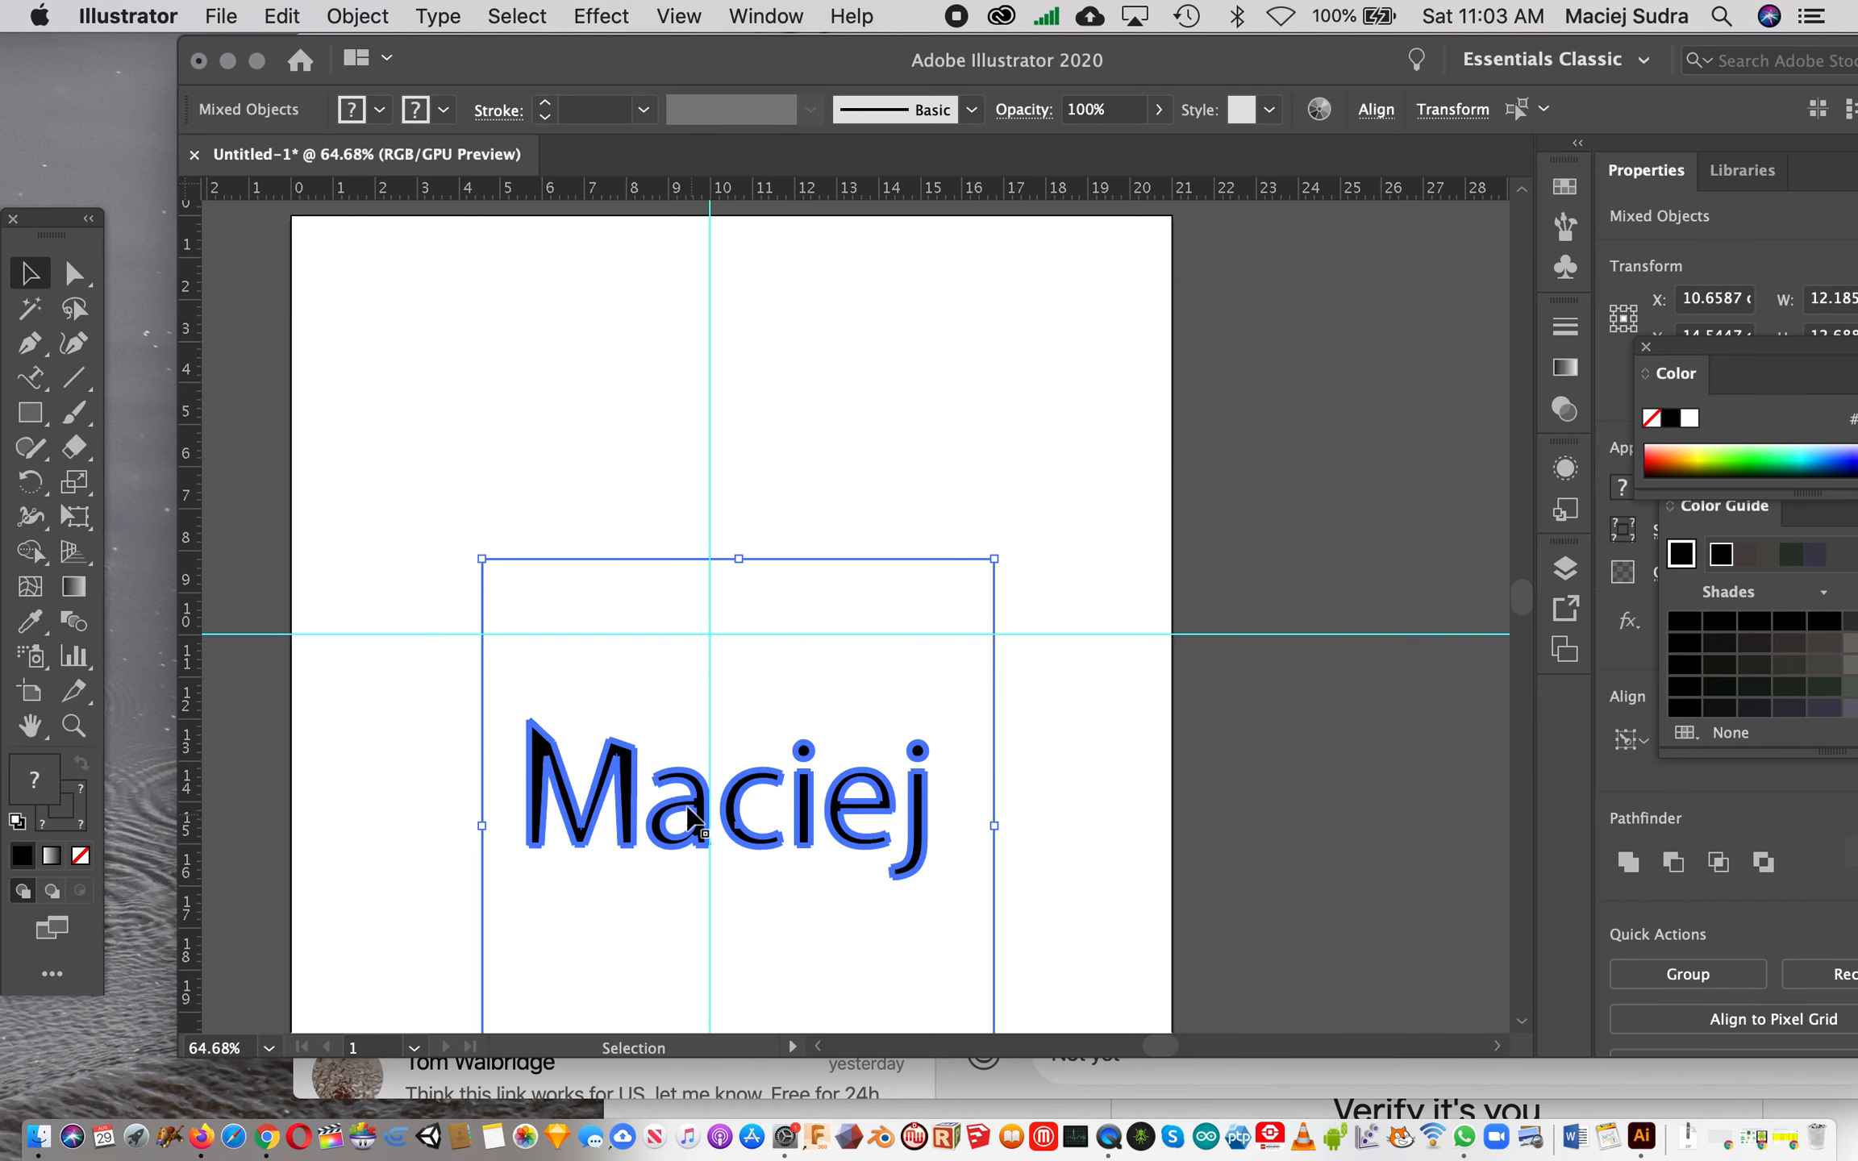
left_click_drag(691, 784, 522, 469)
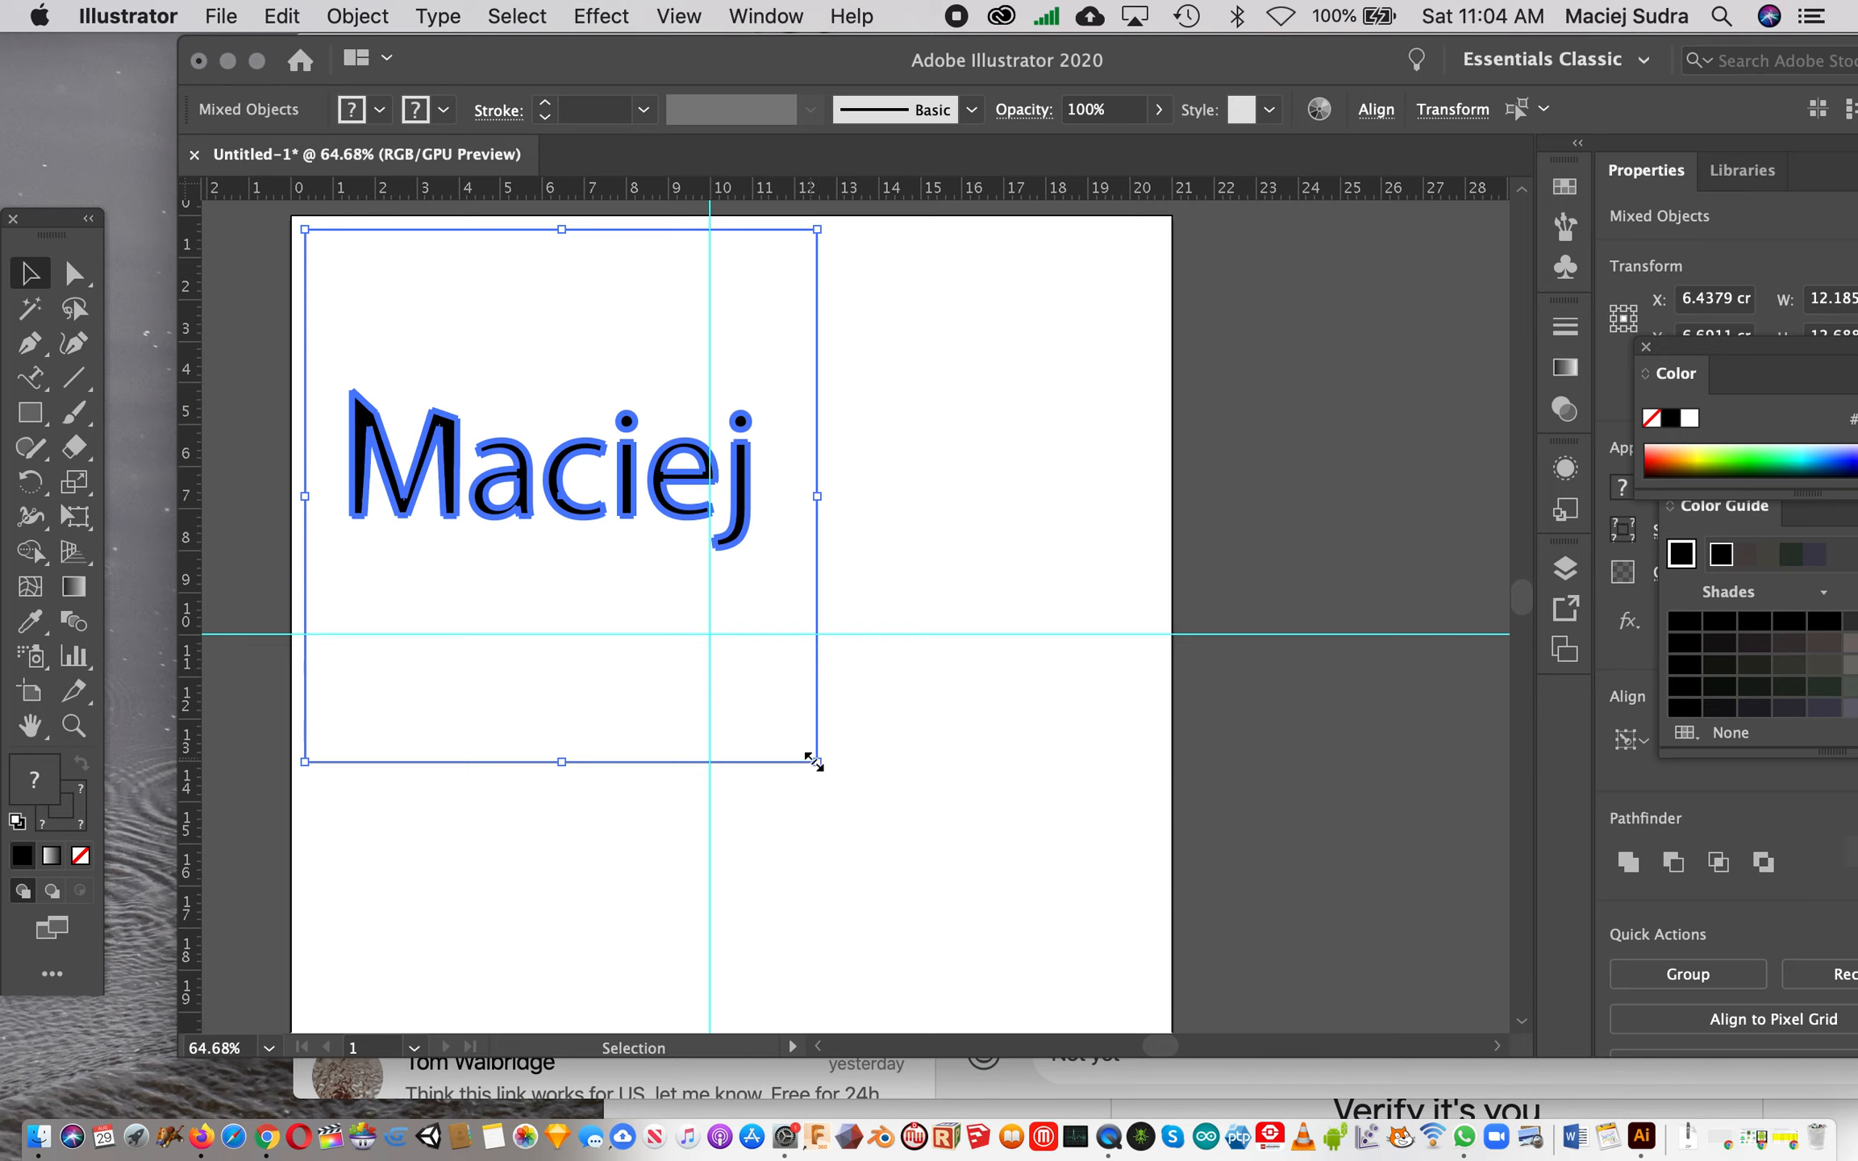
Step: Try squeezing the frame and name to about 4.9 cm wide without keeping proportions, and undo it
left_click_drag(815, 761, 513, 760)
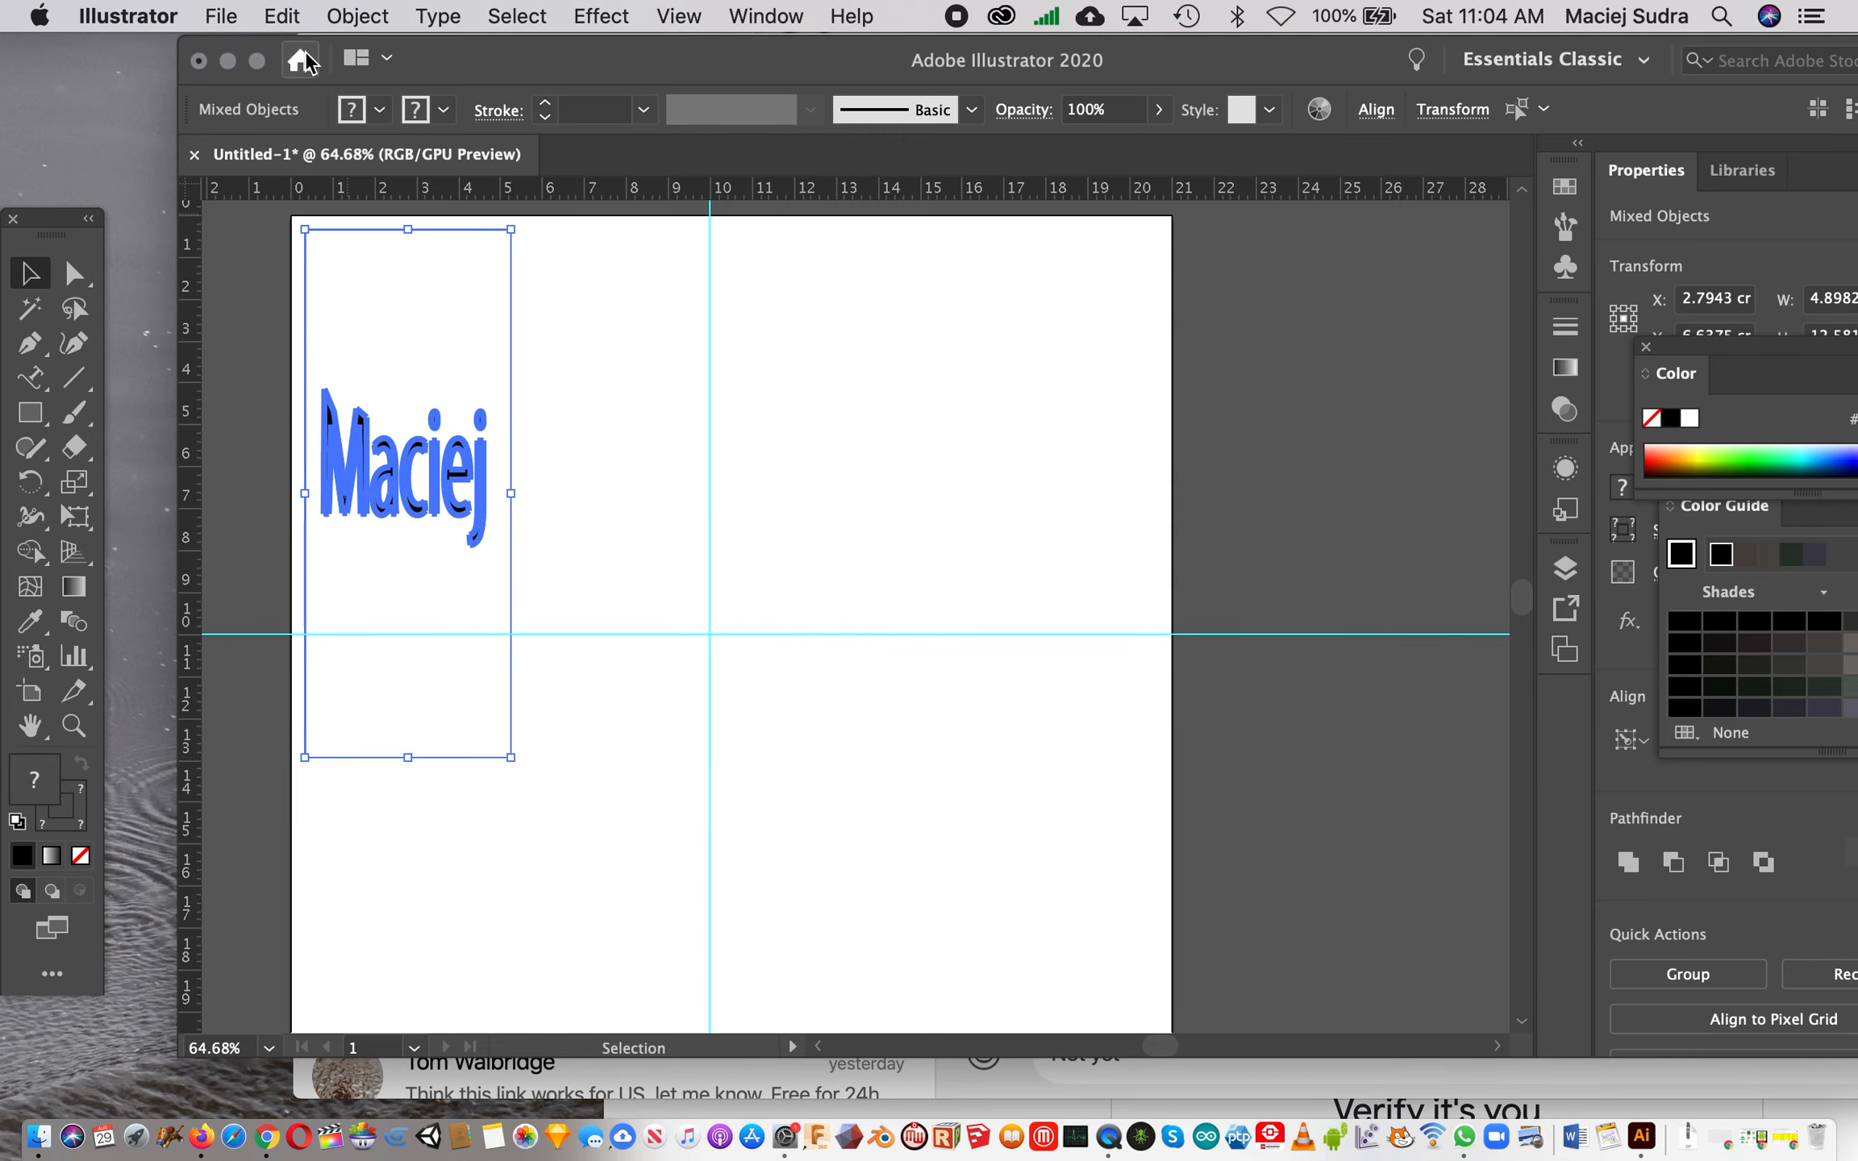
left_click(283, 16)
key("Escape")
key("super+z")
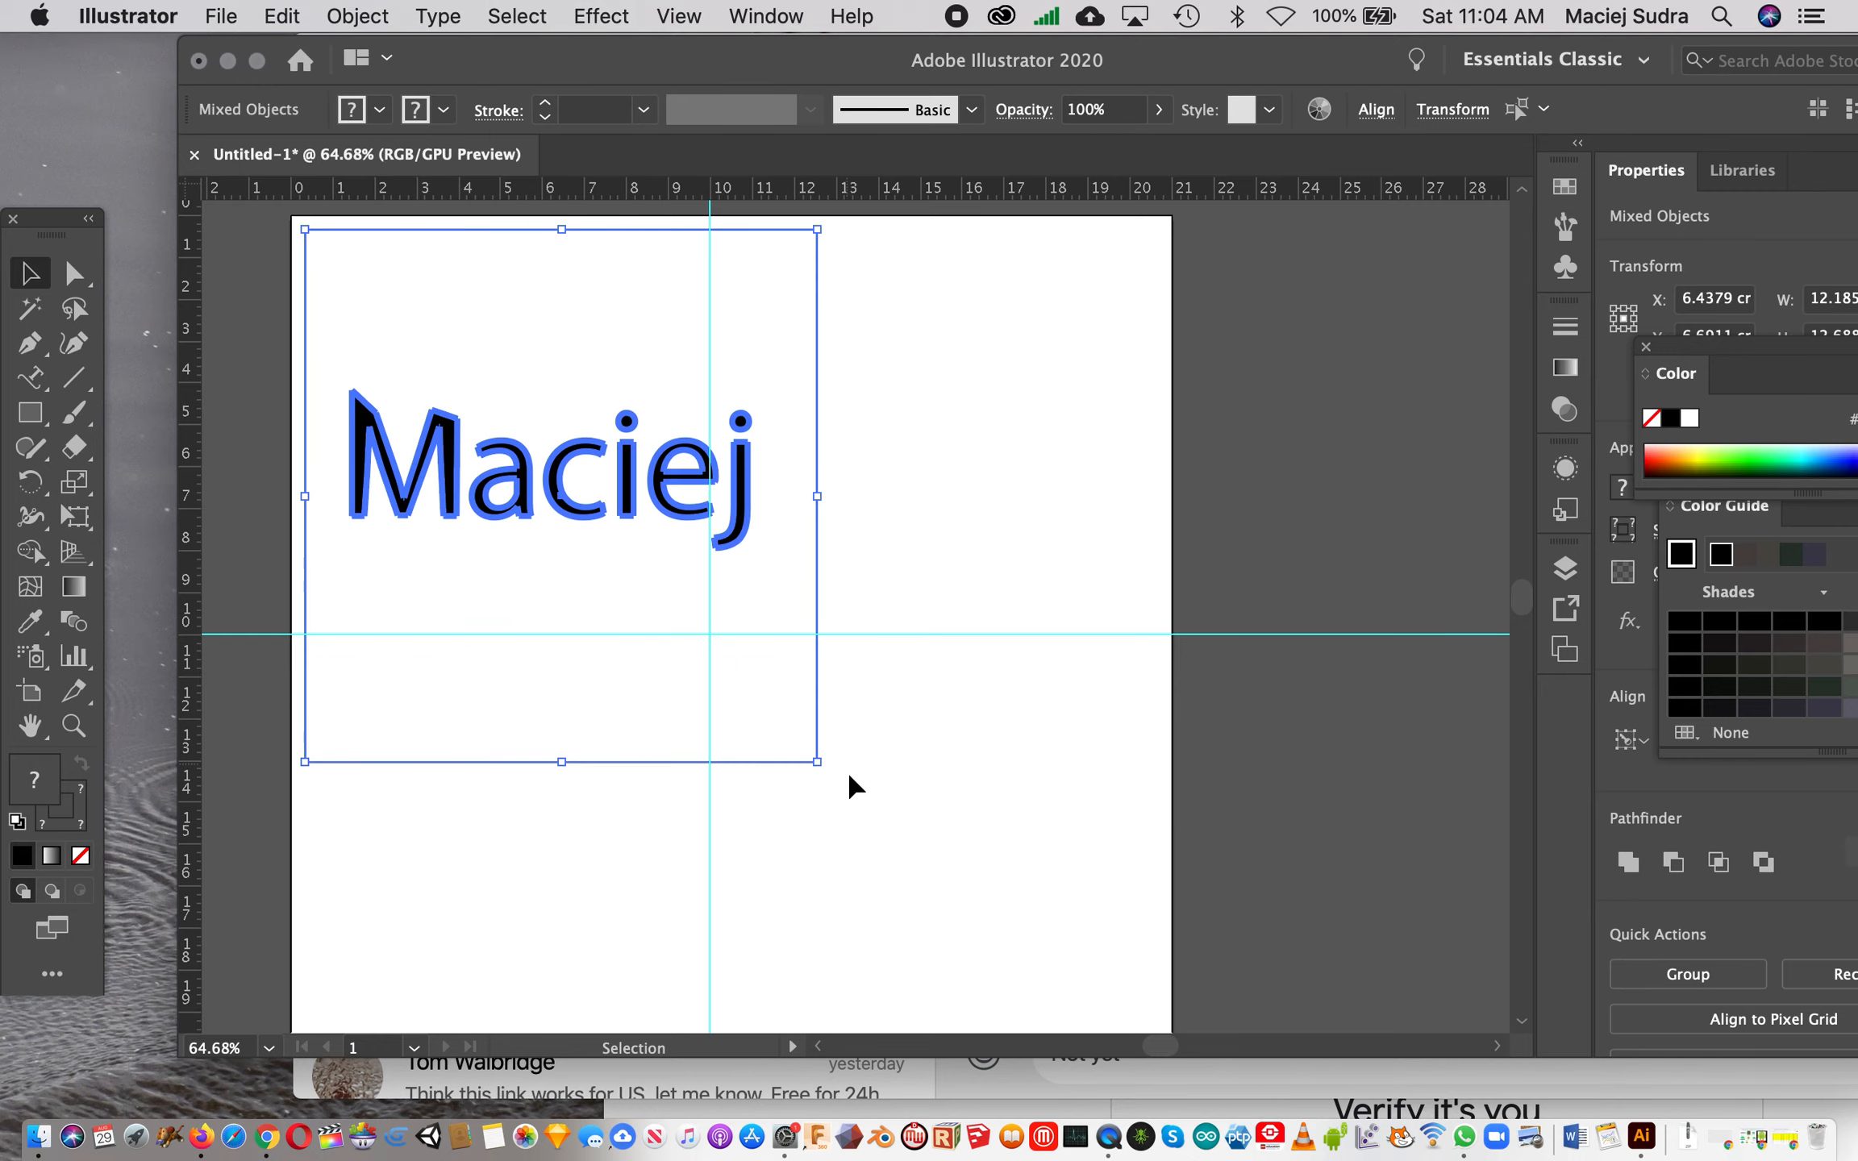
Step: Scale the frame and name proportionally to about 8.53 cm wide, centre them within the upper-left guide area at about X 4.99 cm, and deselect
left_click_drag(817, 762, 662, 650)
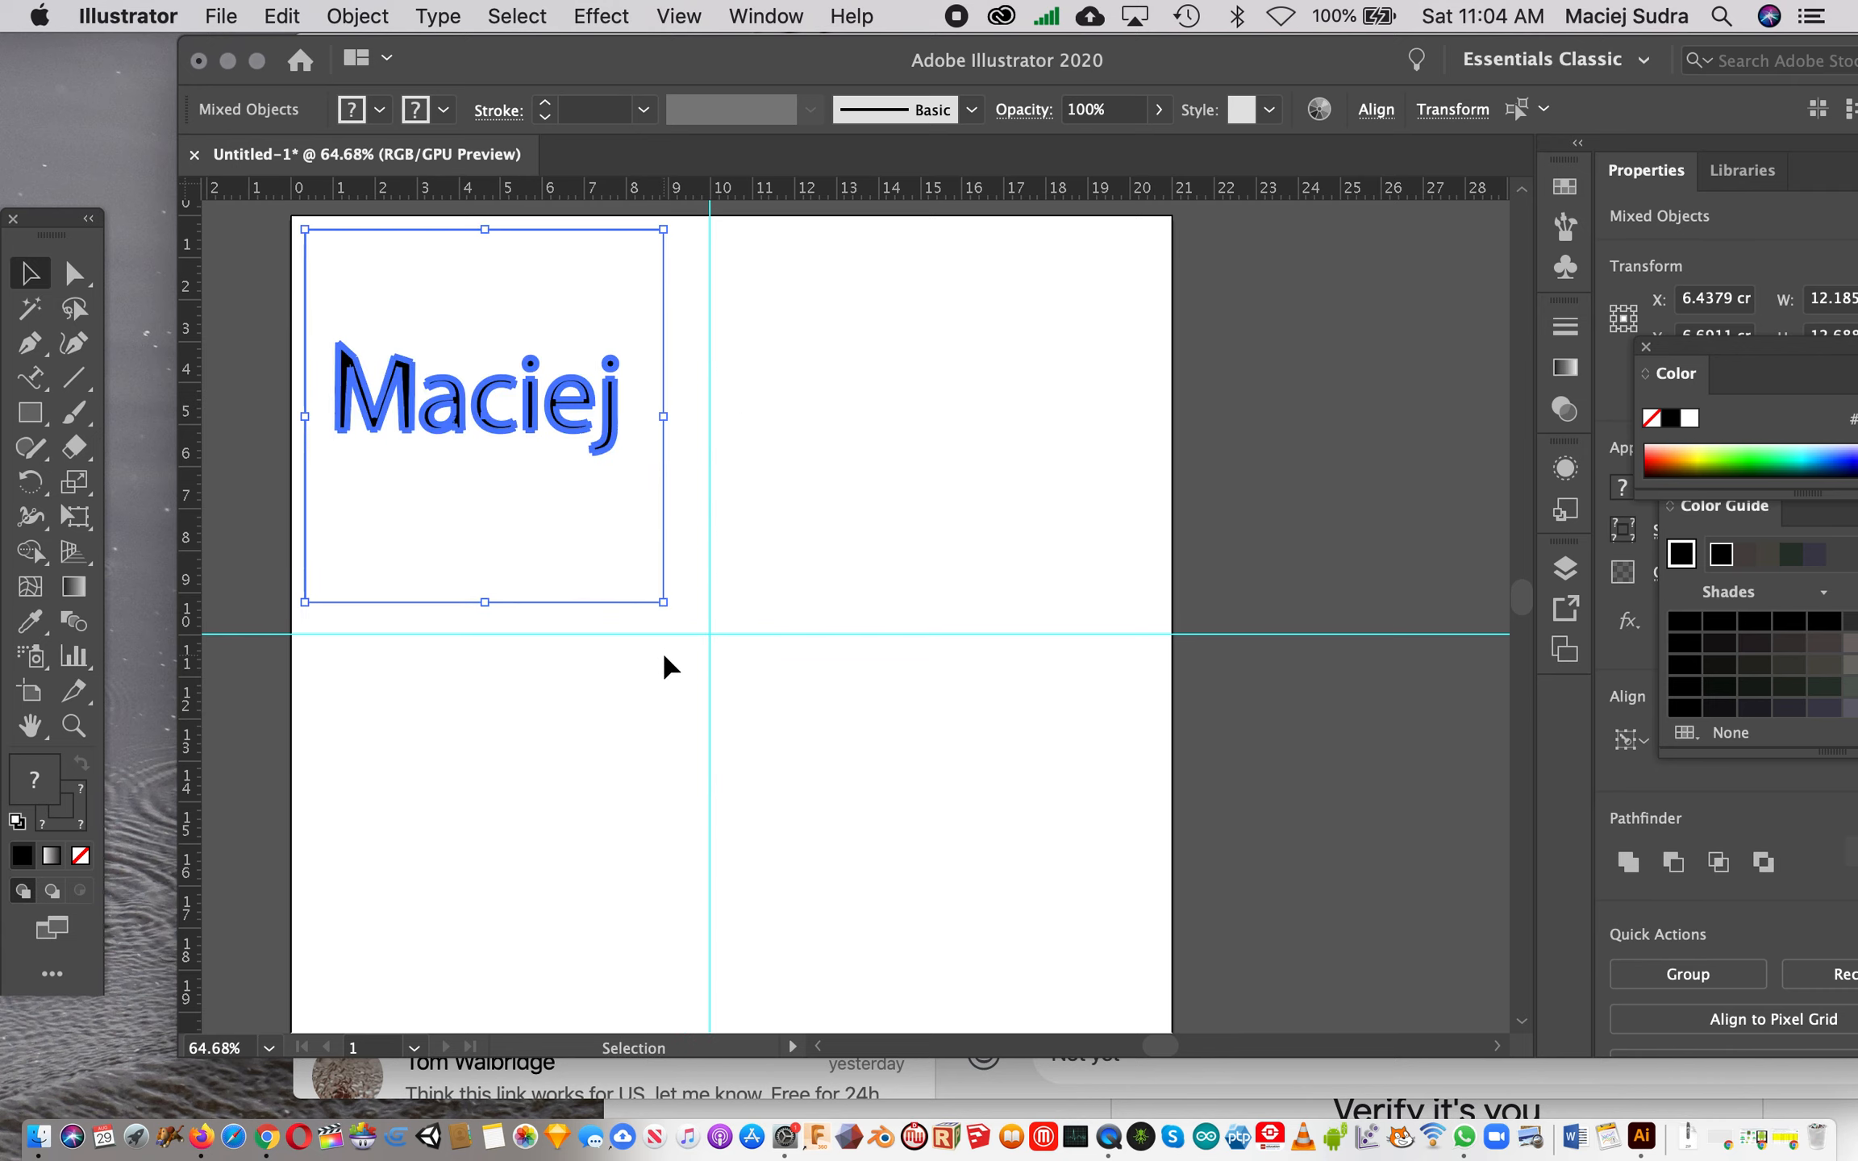
left_click_drag(530, 405, 546, 411)
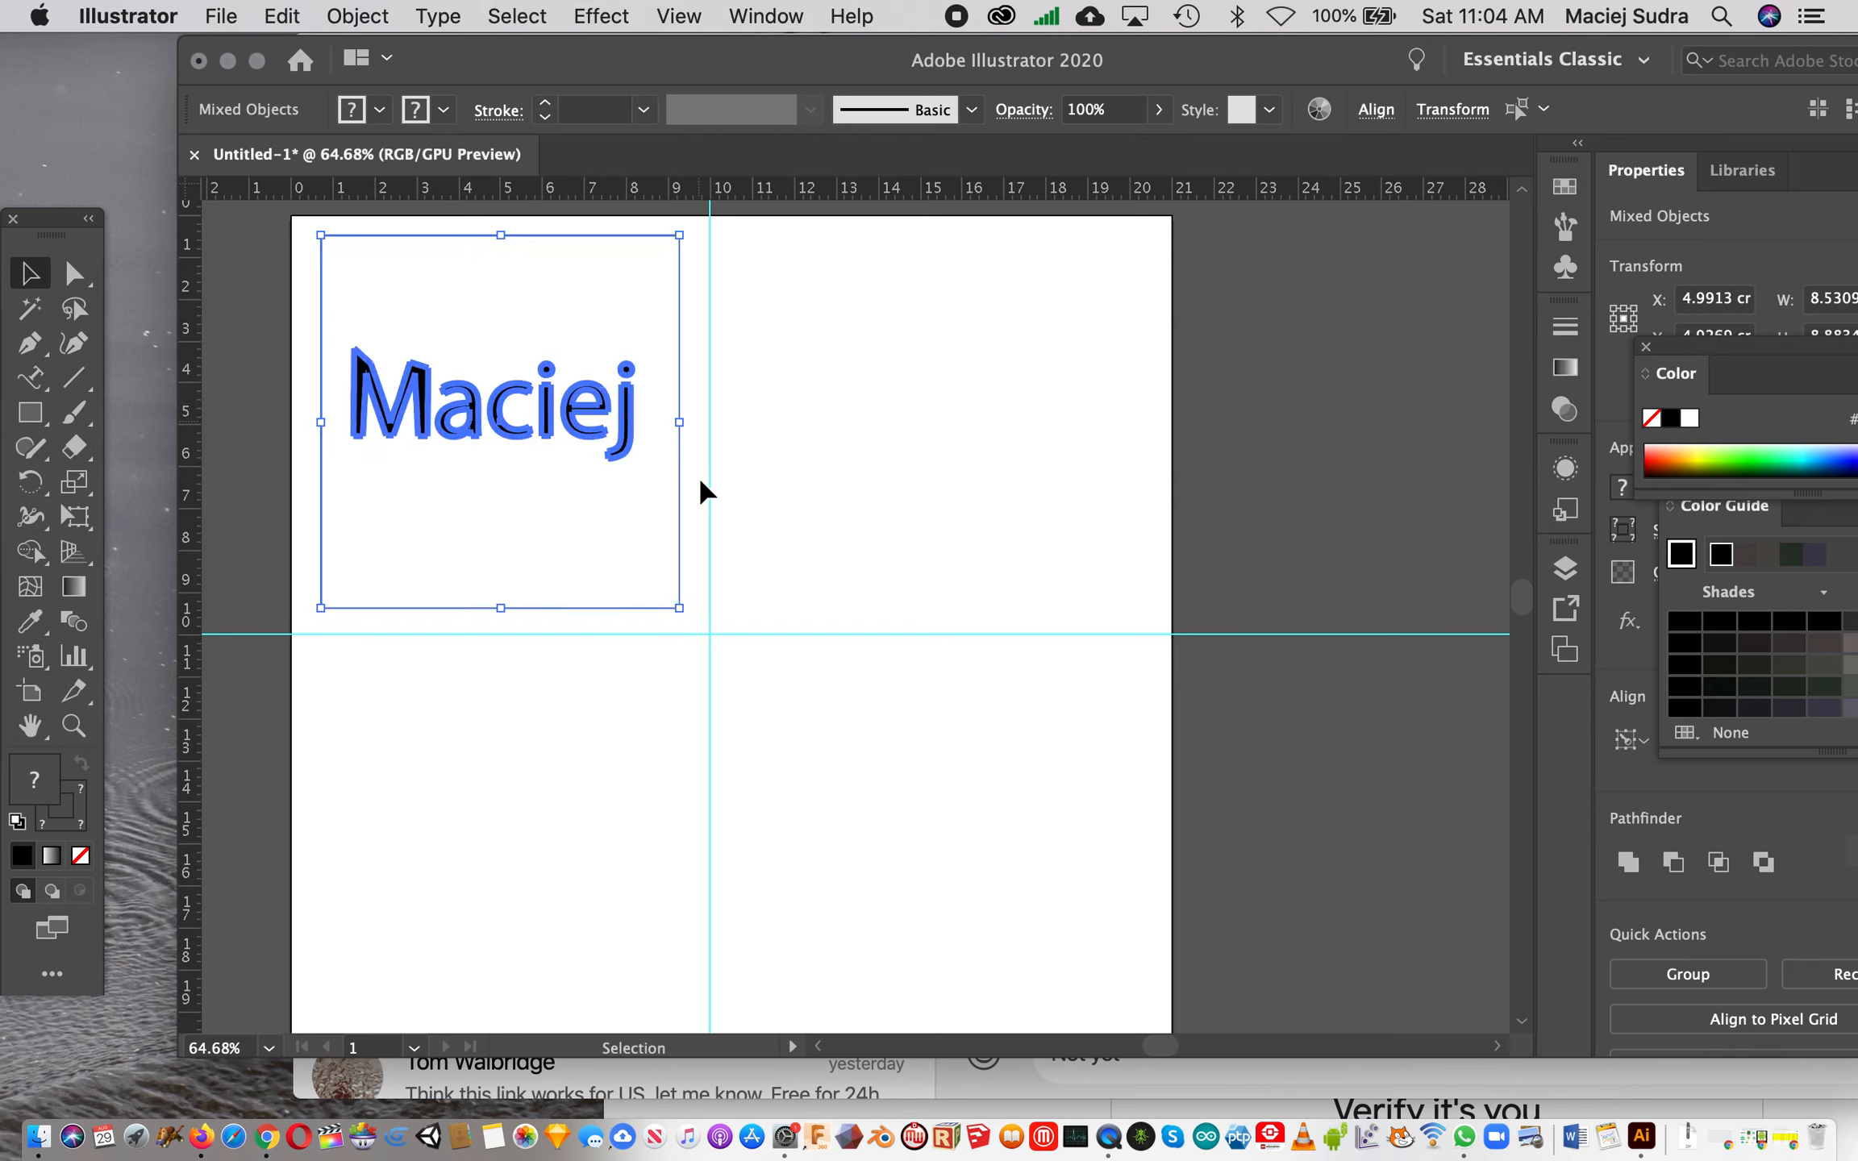
left_click(613, 771)
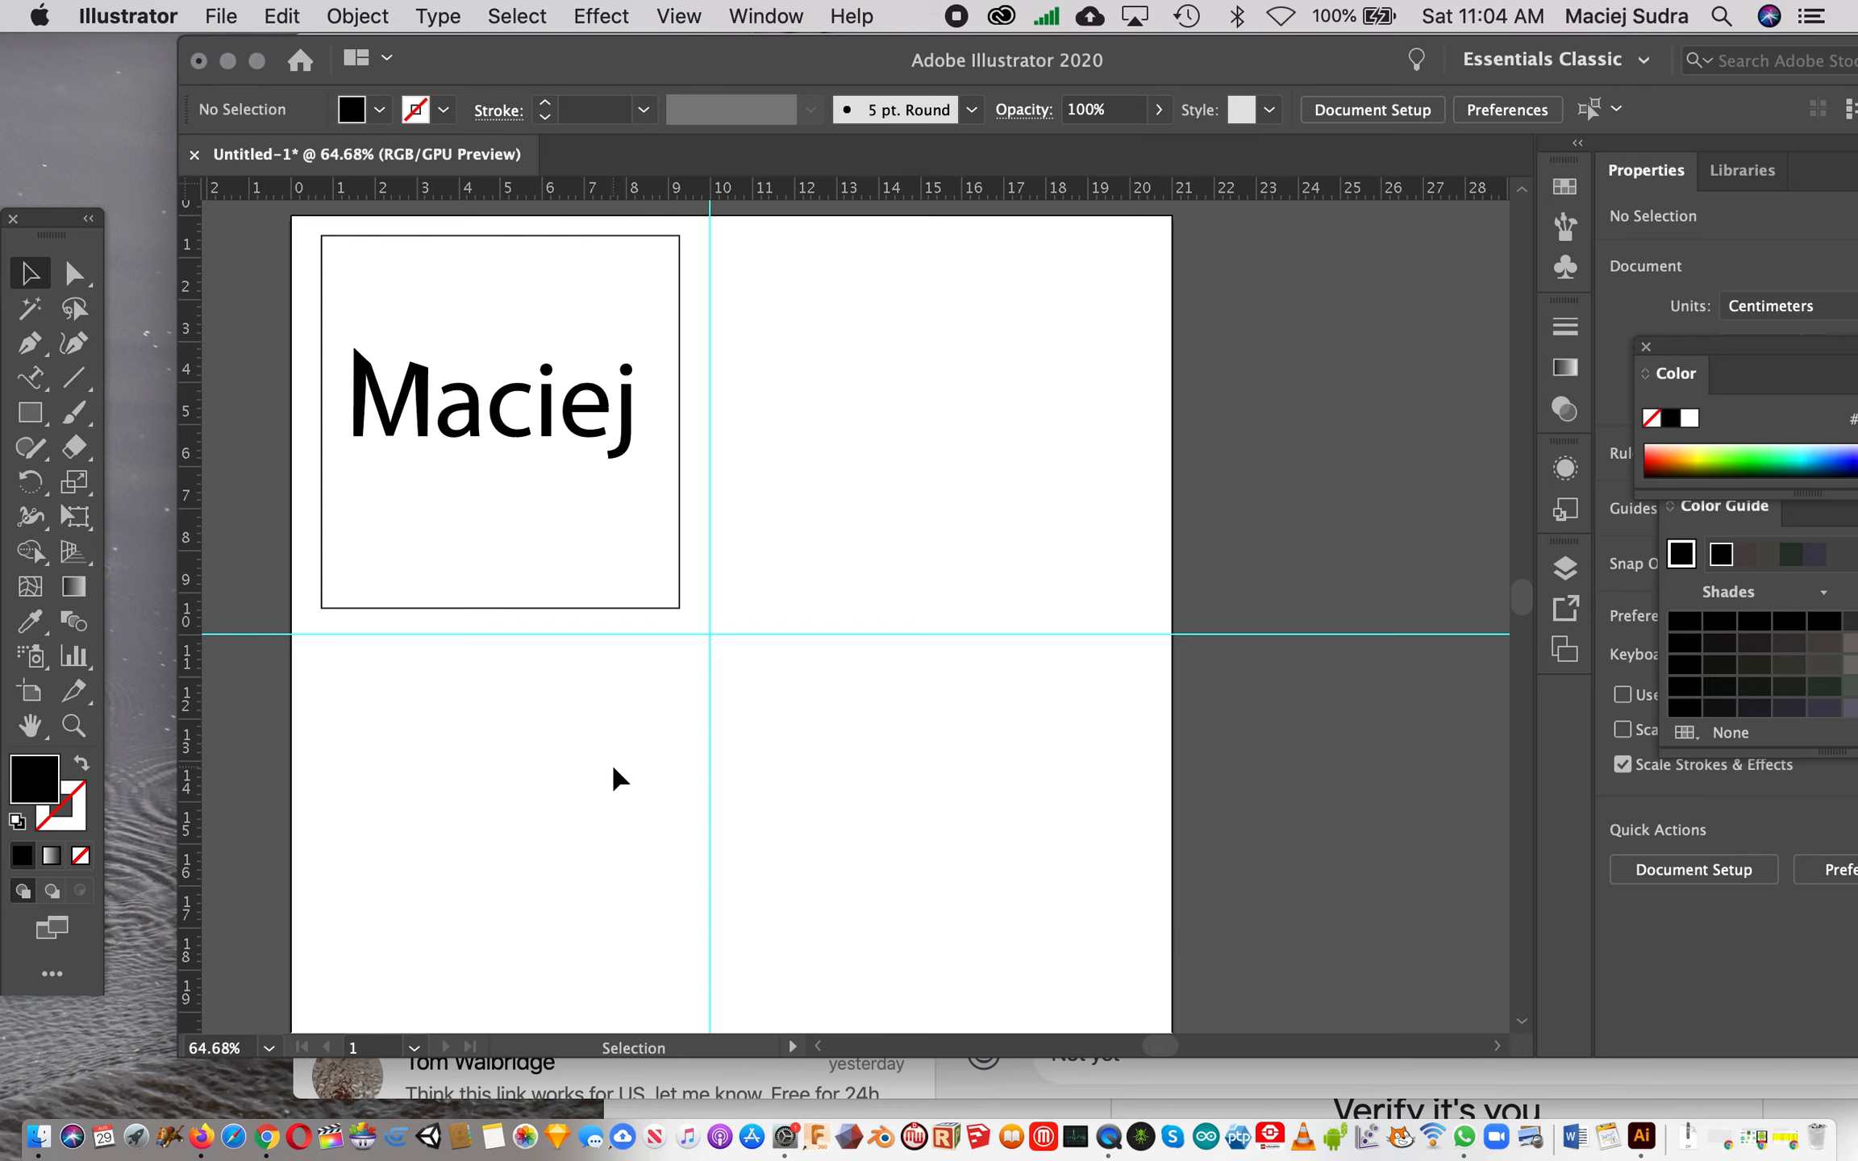
Step: Draw a small black circle in the frame's upper-left corner with the Ellipse tool and shrink it to about 0.75 cm across
left_click(39, 422)
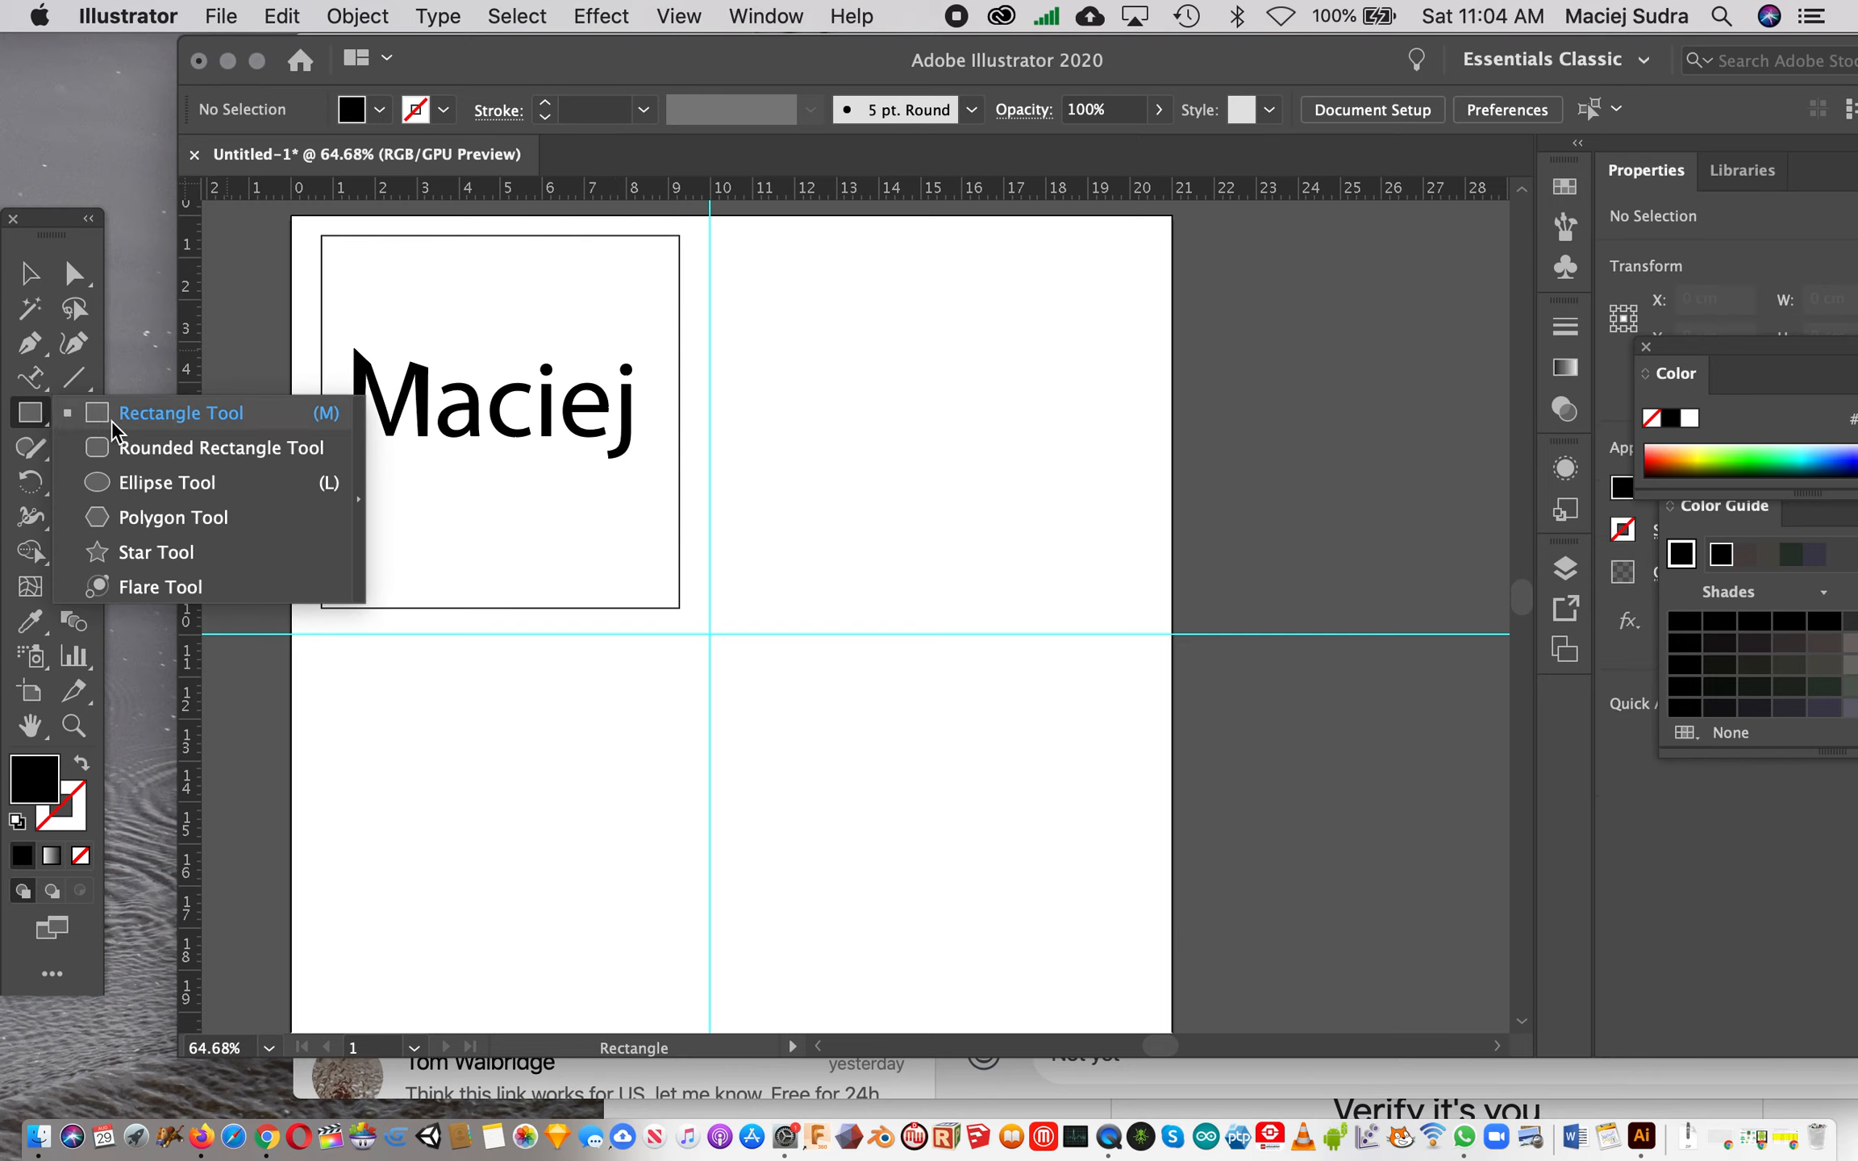
left_click(148, 488)
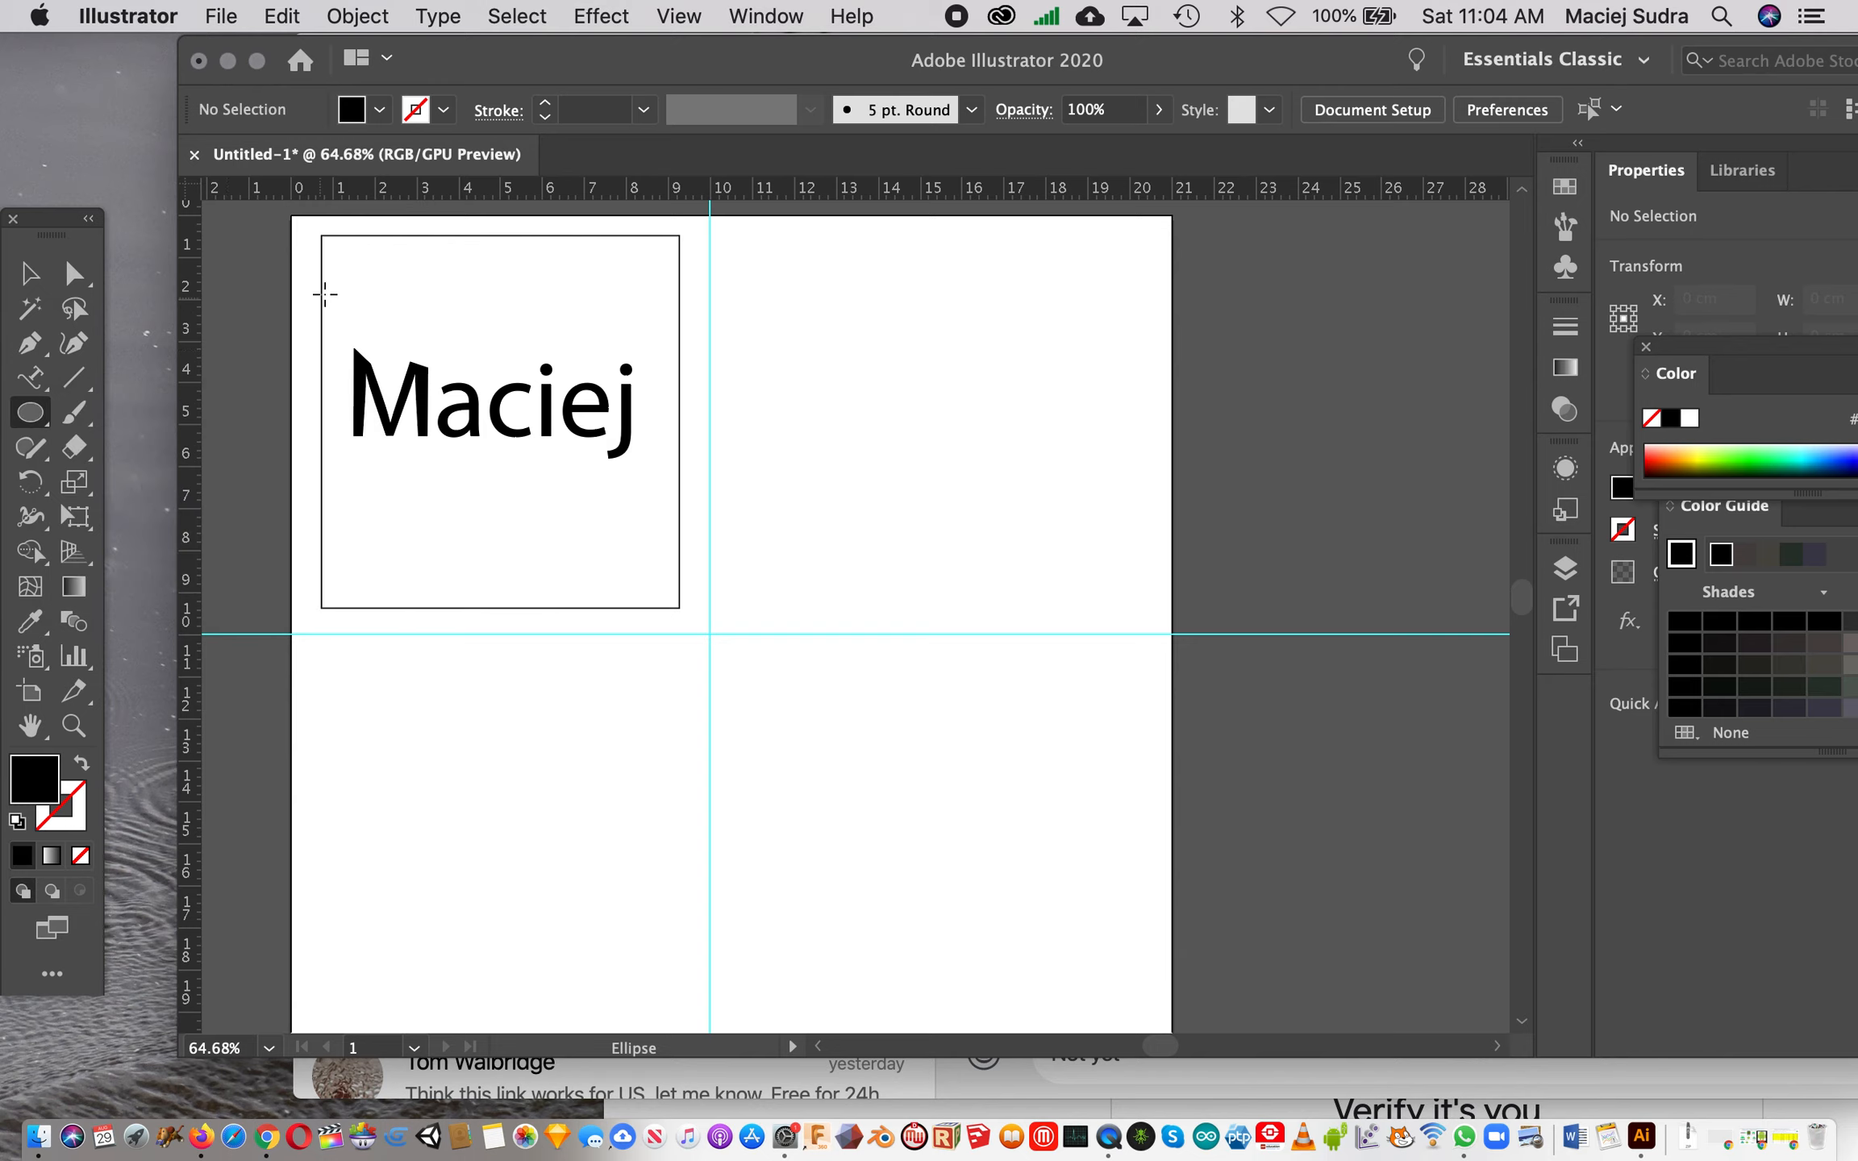
left_click_drag(355, 273, 376, 293)
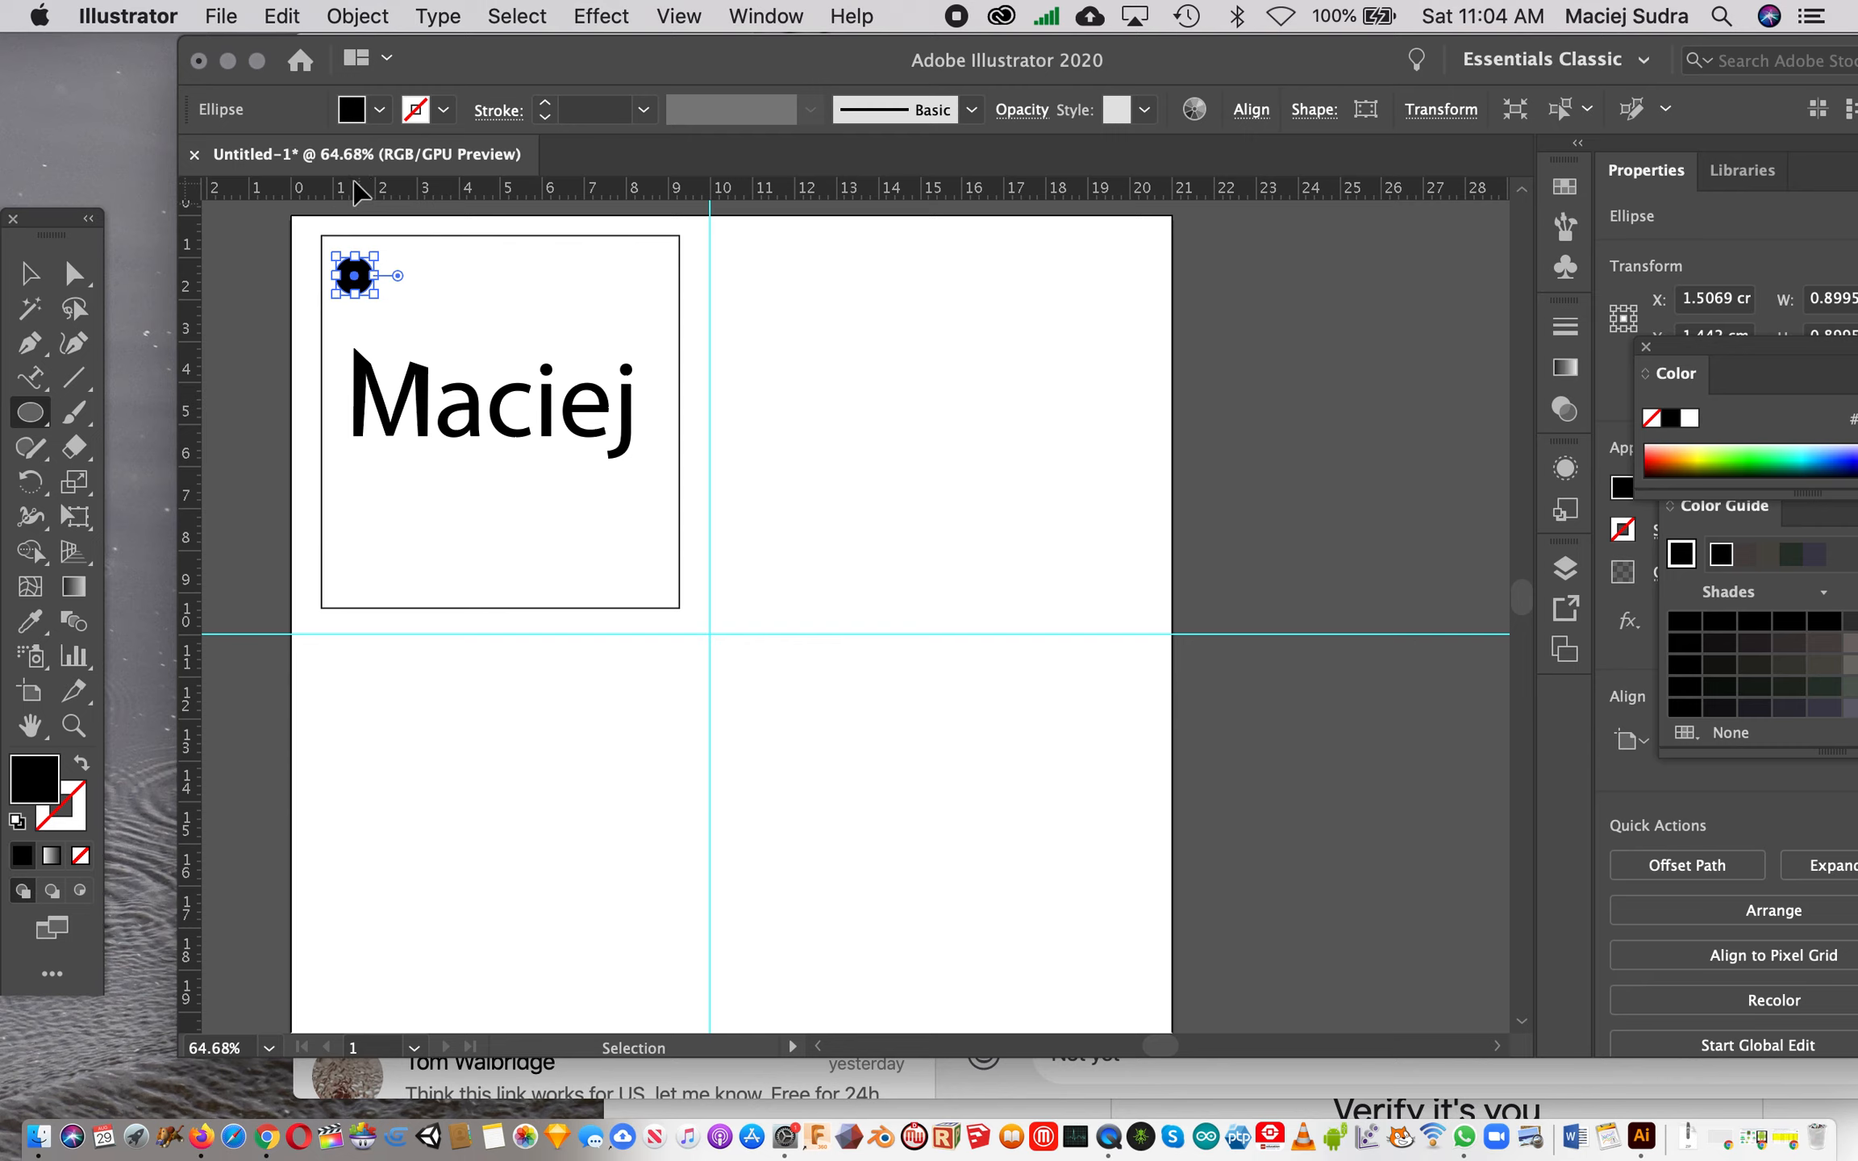
left_click(30, 273)
left_click_drag(375, 301, 351, 264)
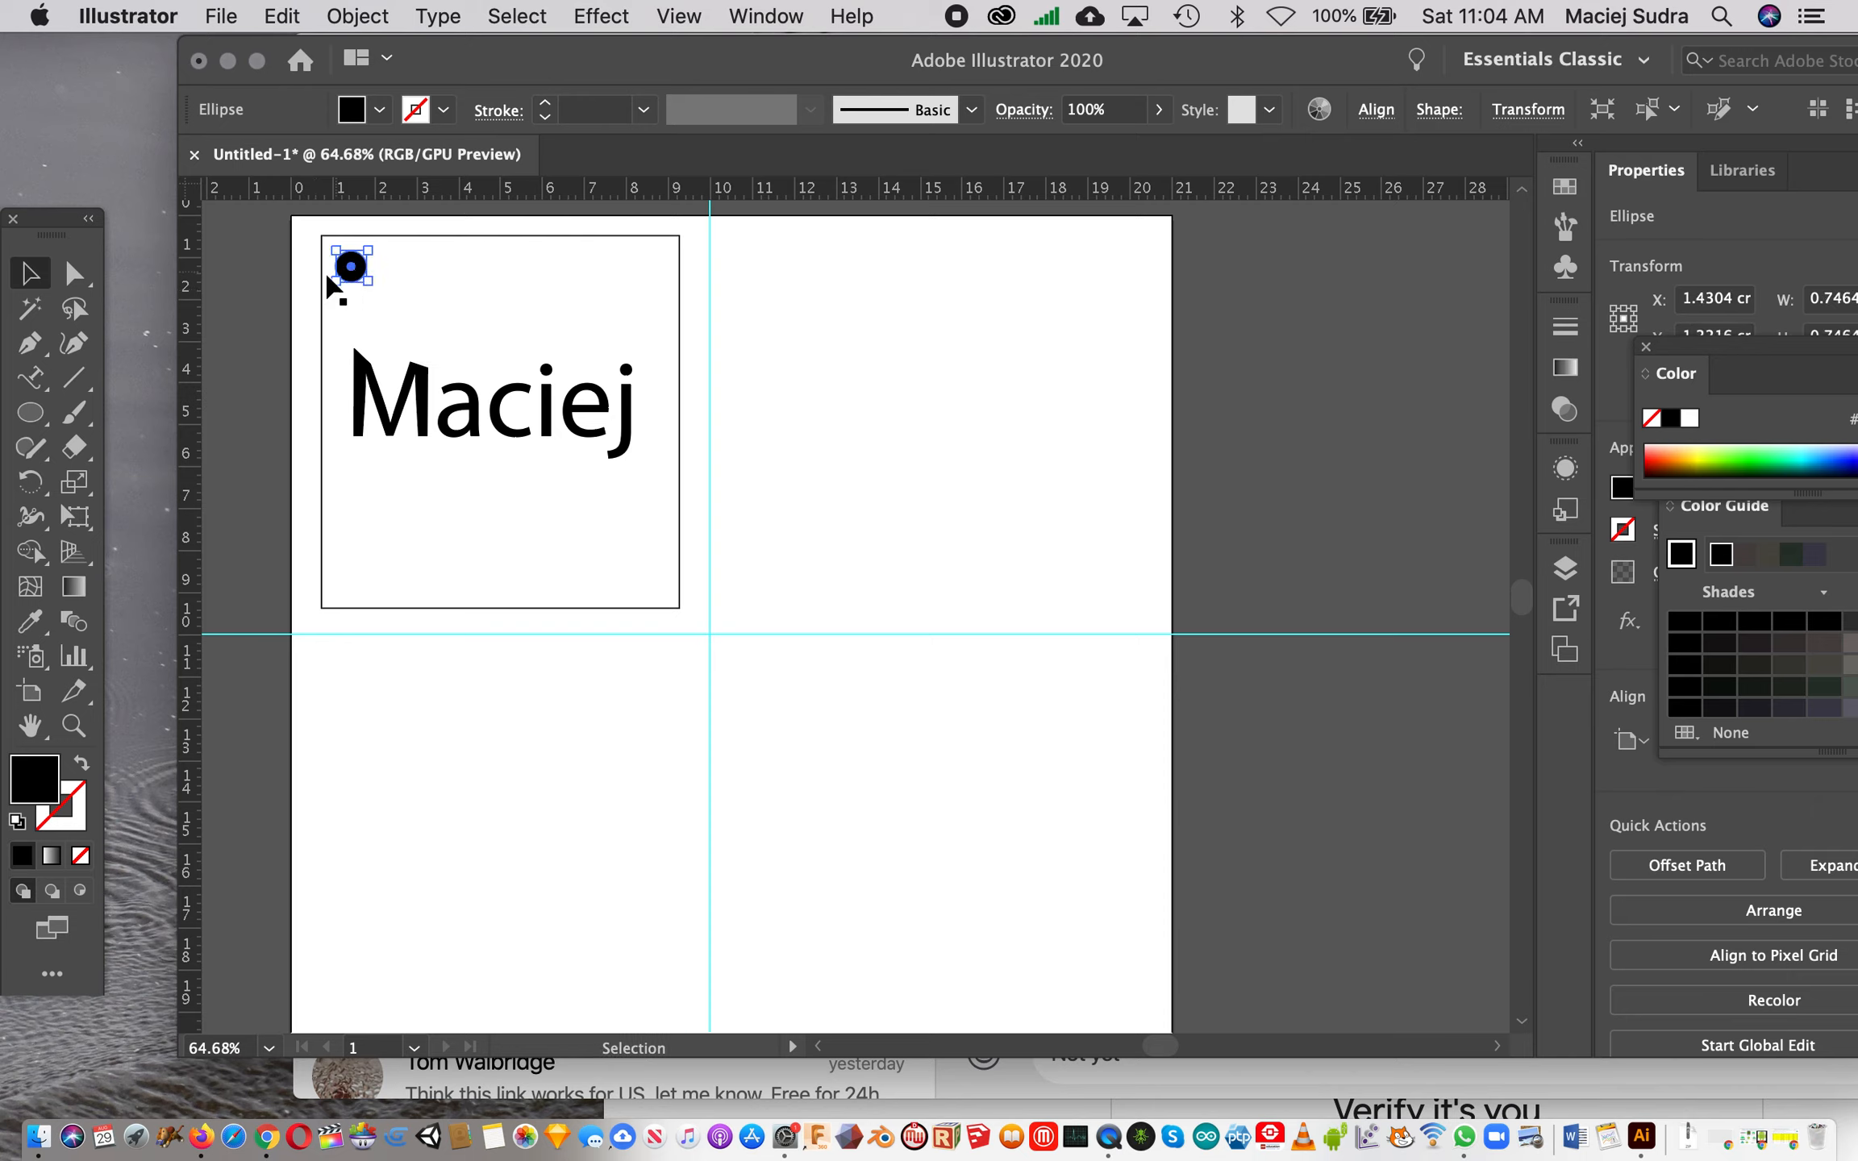
Step: Remove the small corner circle's fill, give it a black stroke, and deselect it
left_click(365, 324)
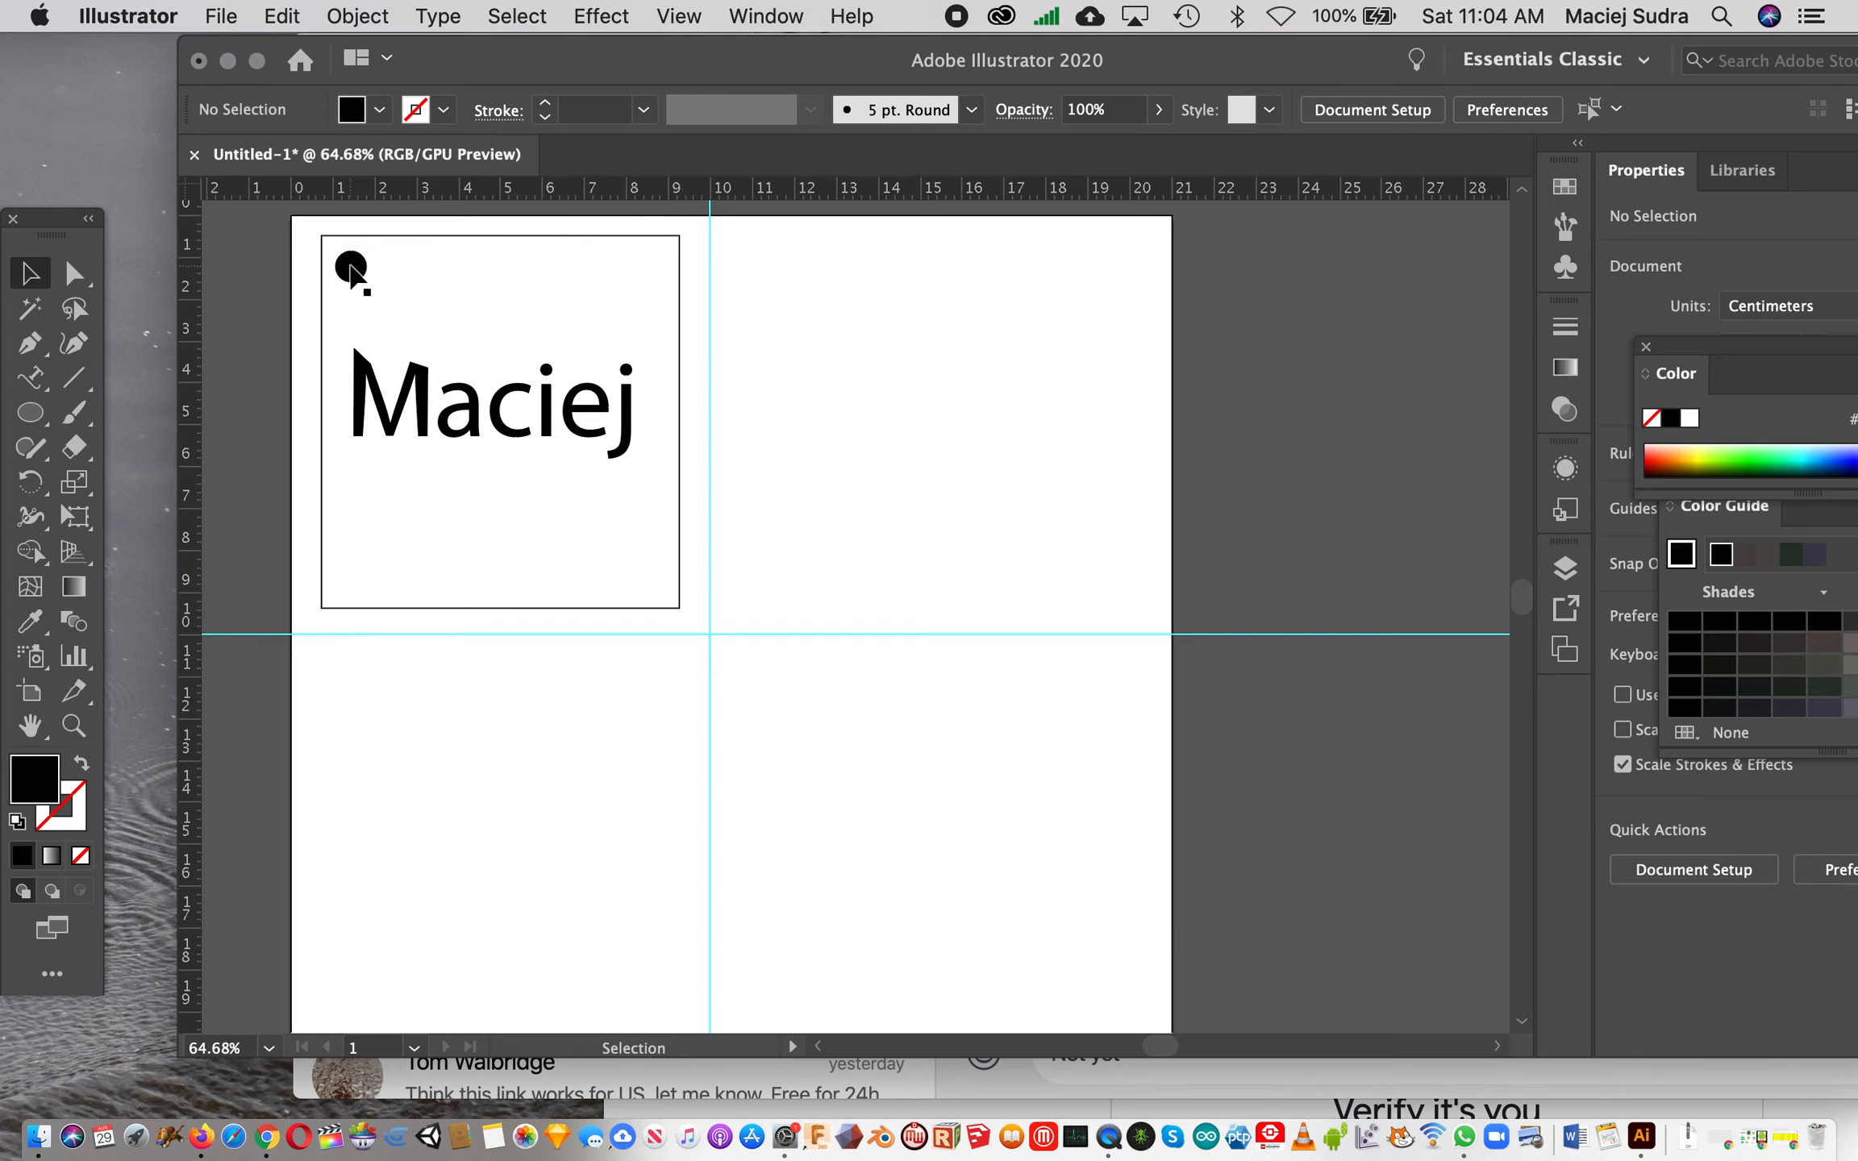
left_click(339, 274)
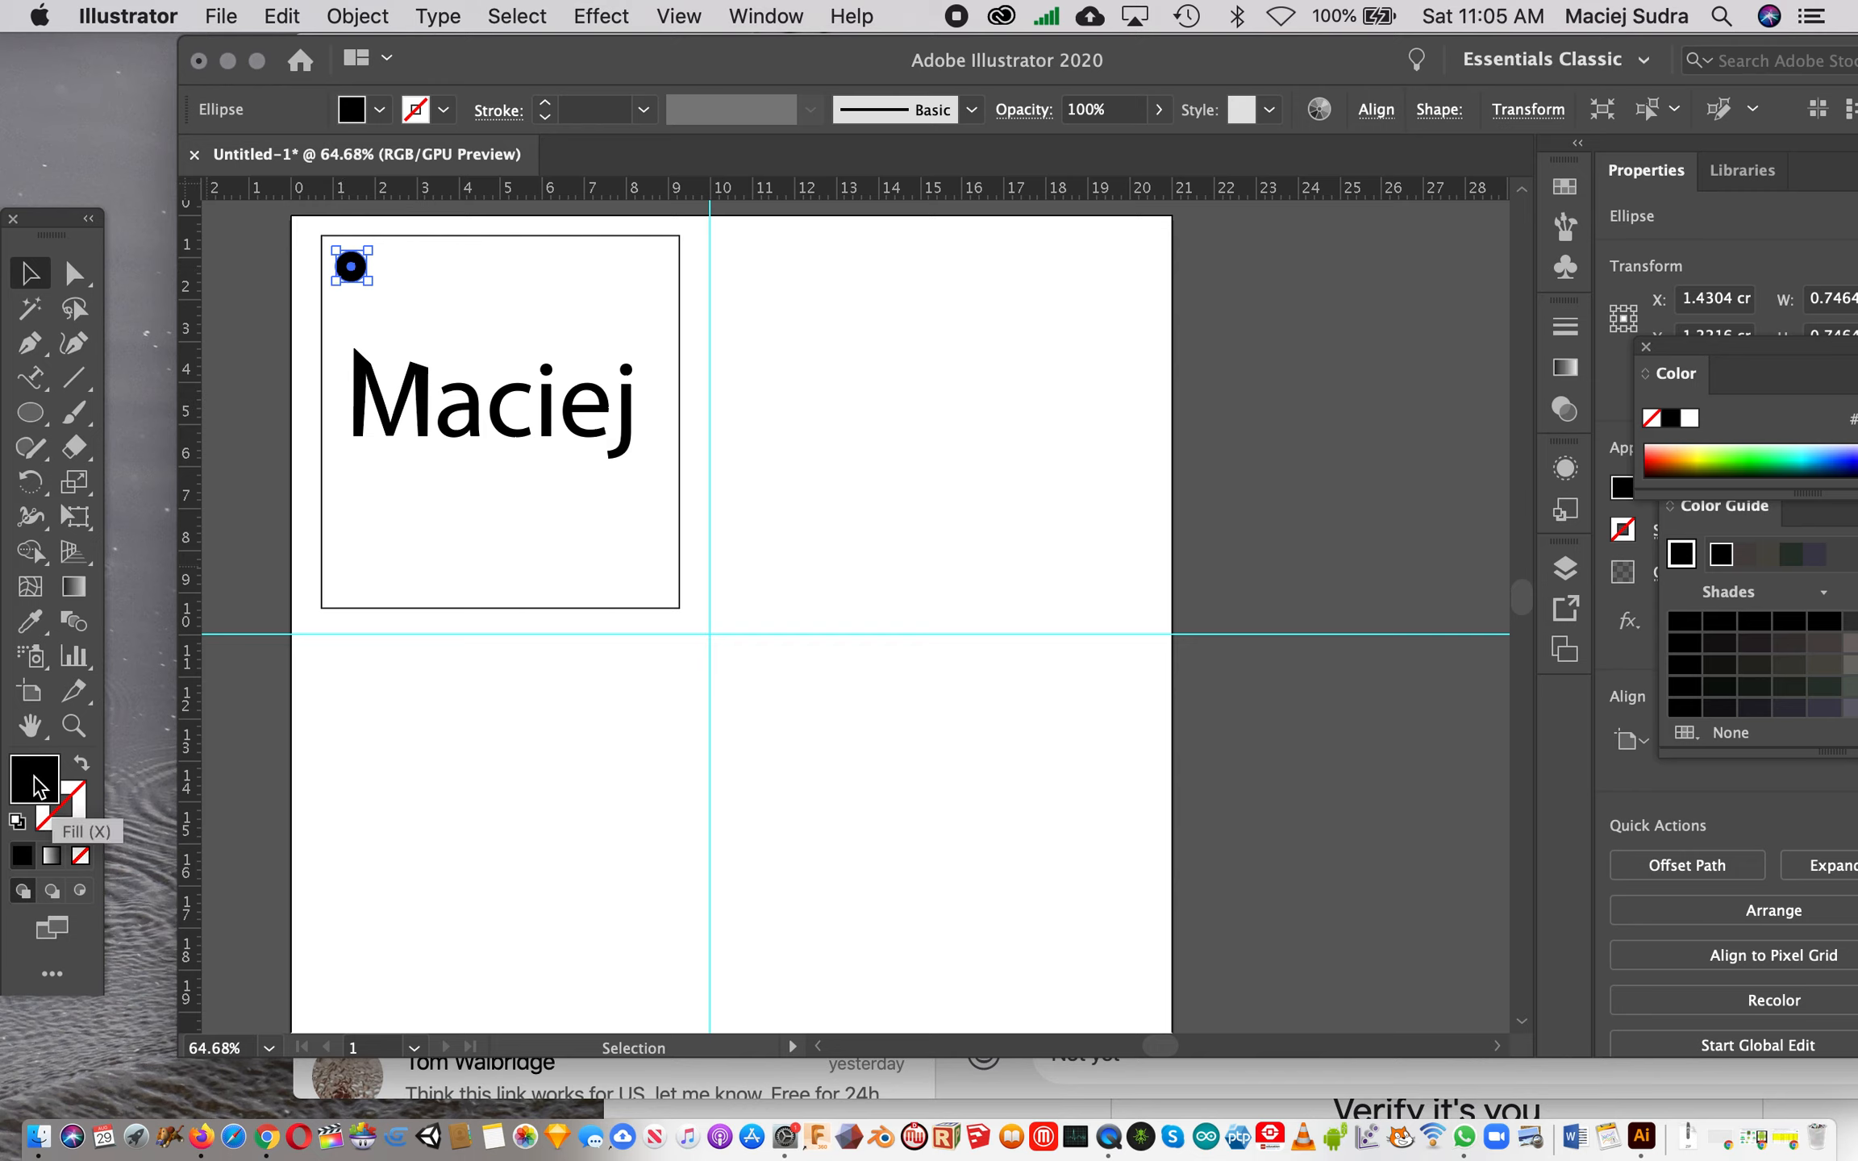
left_click(81, 856)
left_click(81, 828)
left_click(22, 859)
left_click(404, 803)
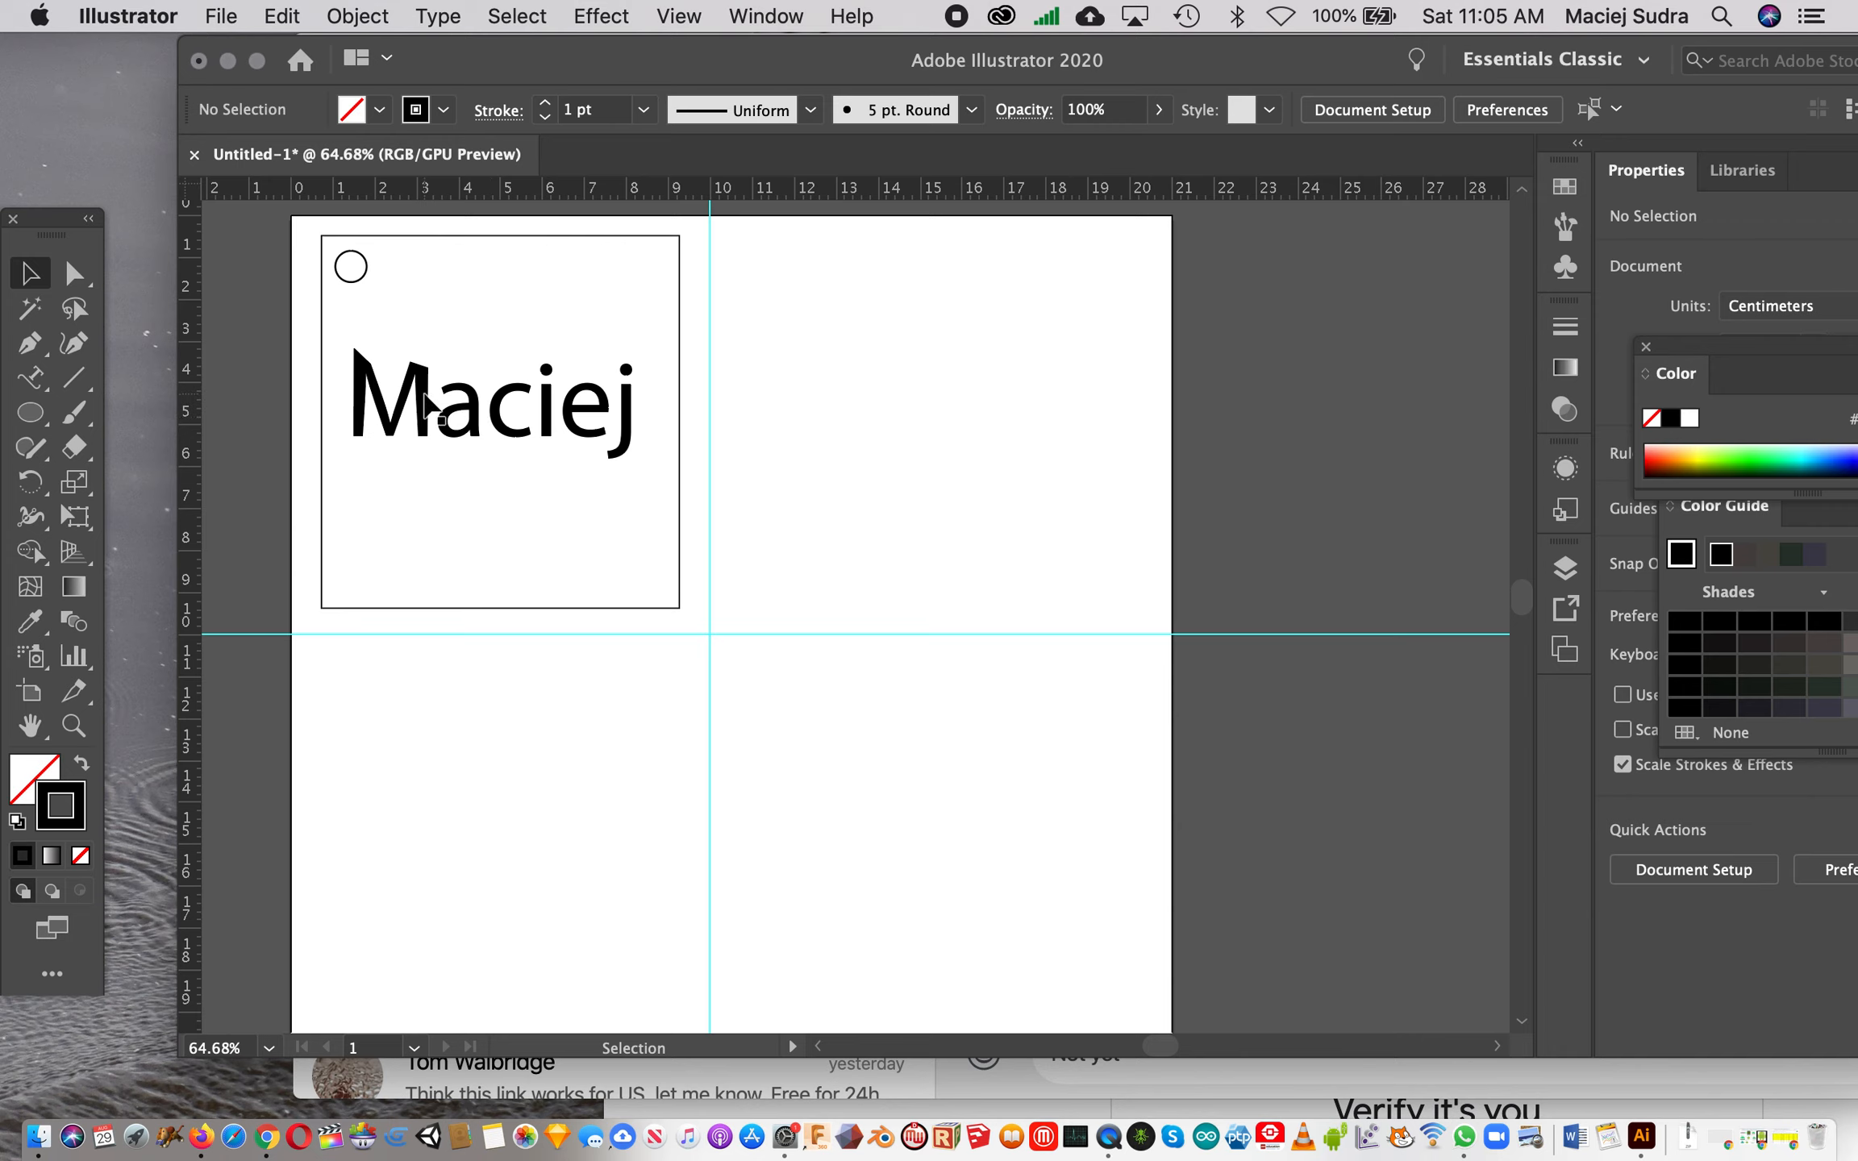
Step: Compare the fill and stroke settings of the outlined name and the square frame
left_click(365, 395)
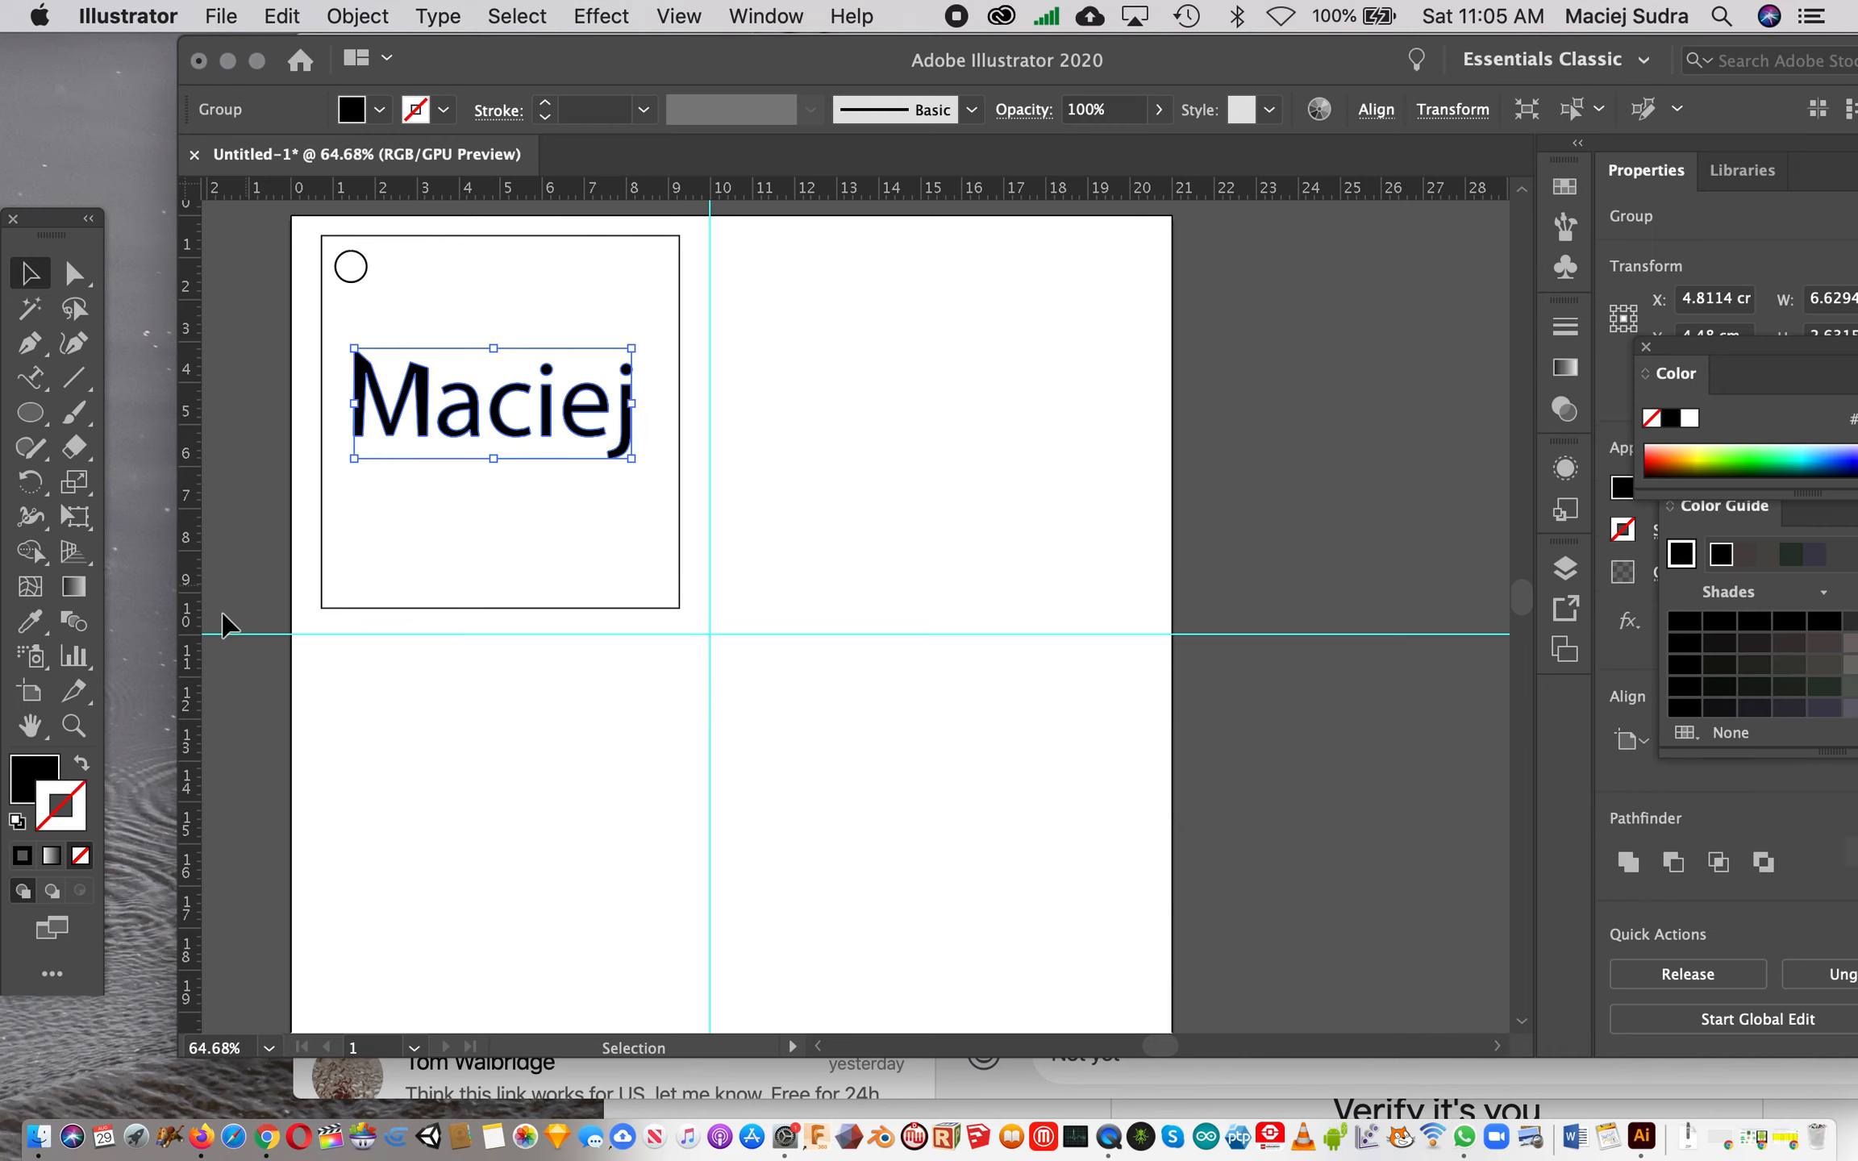
left_click(352, 282)
left_click(323, 292)
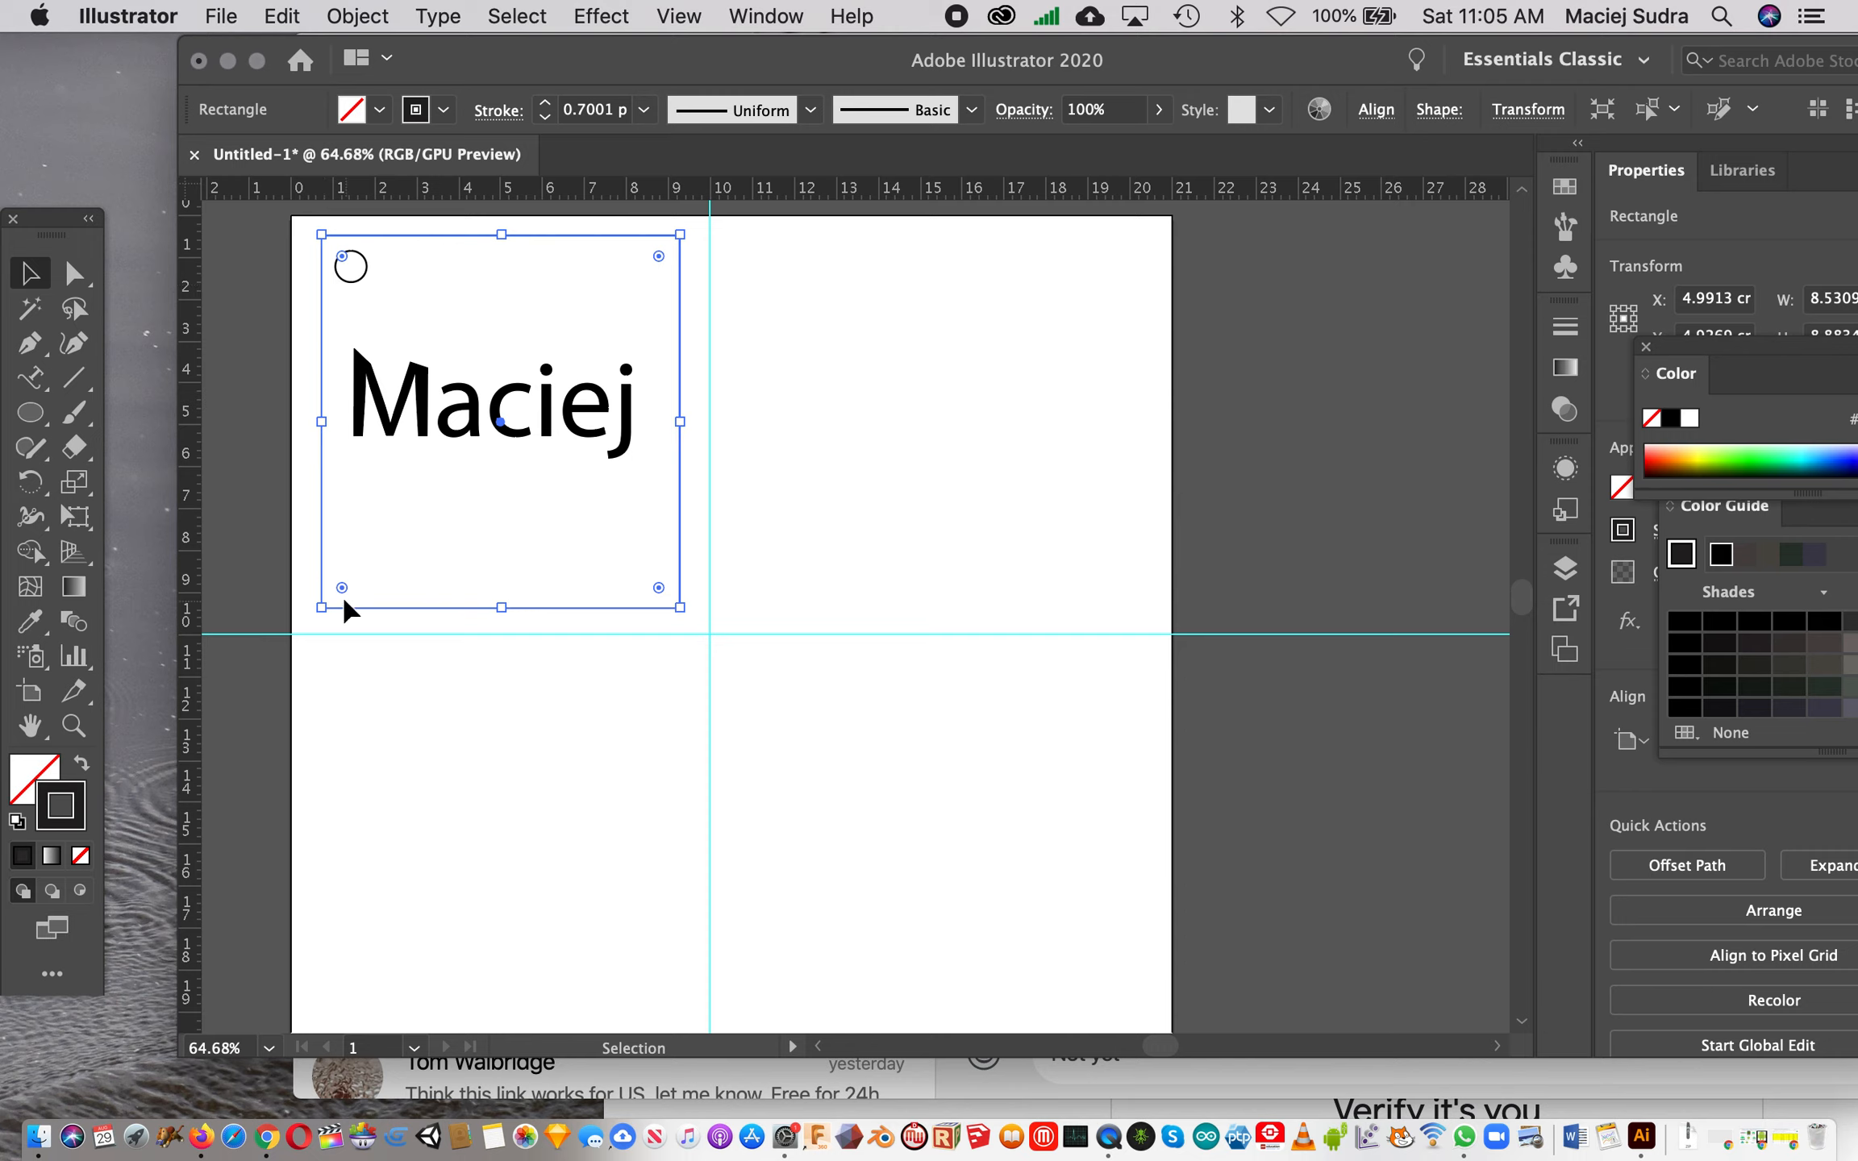
left_click(630, 794)
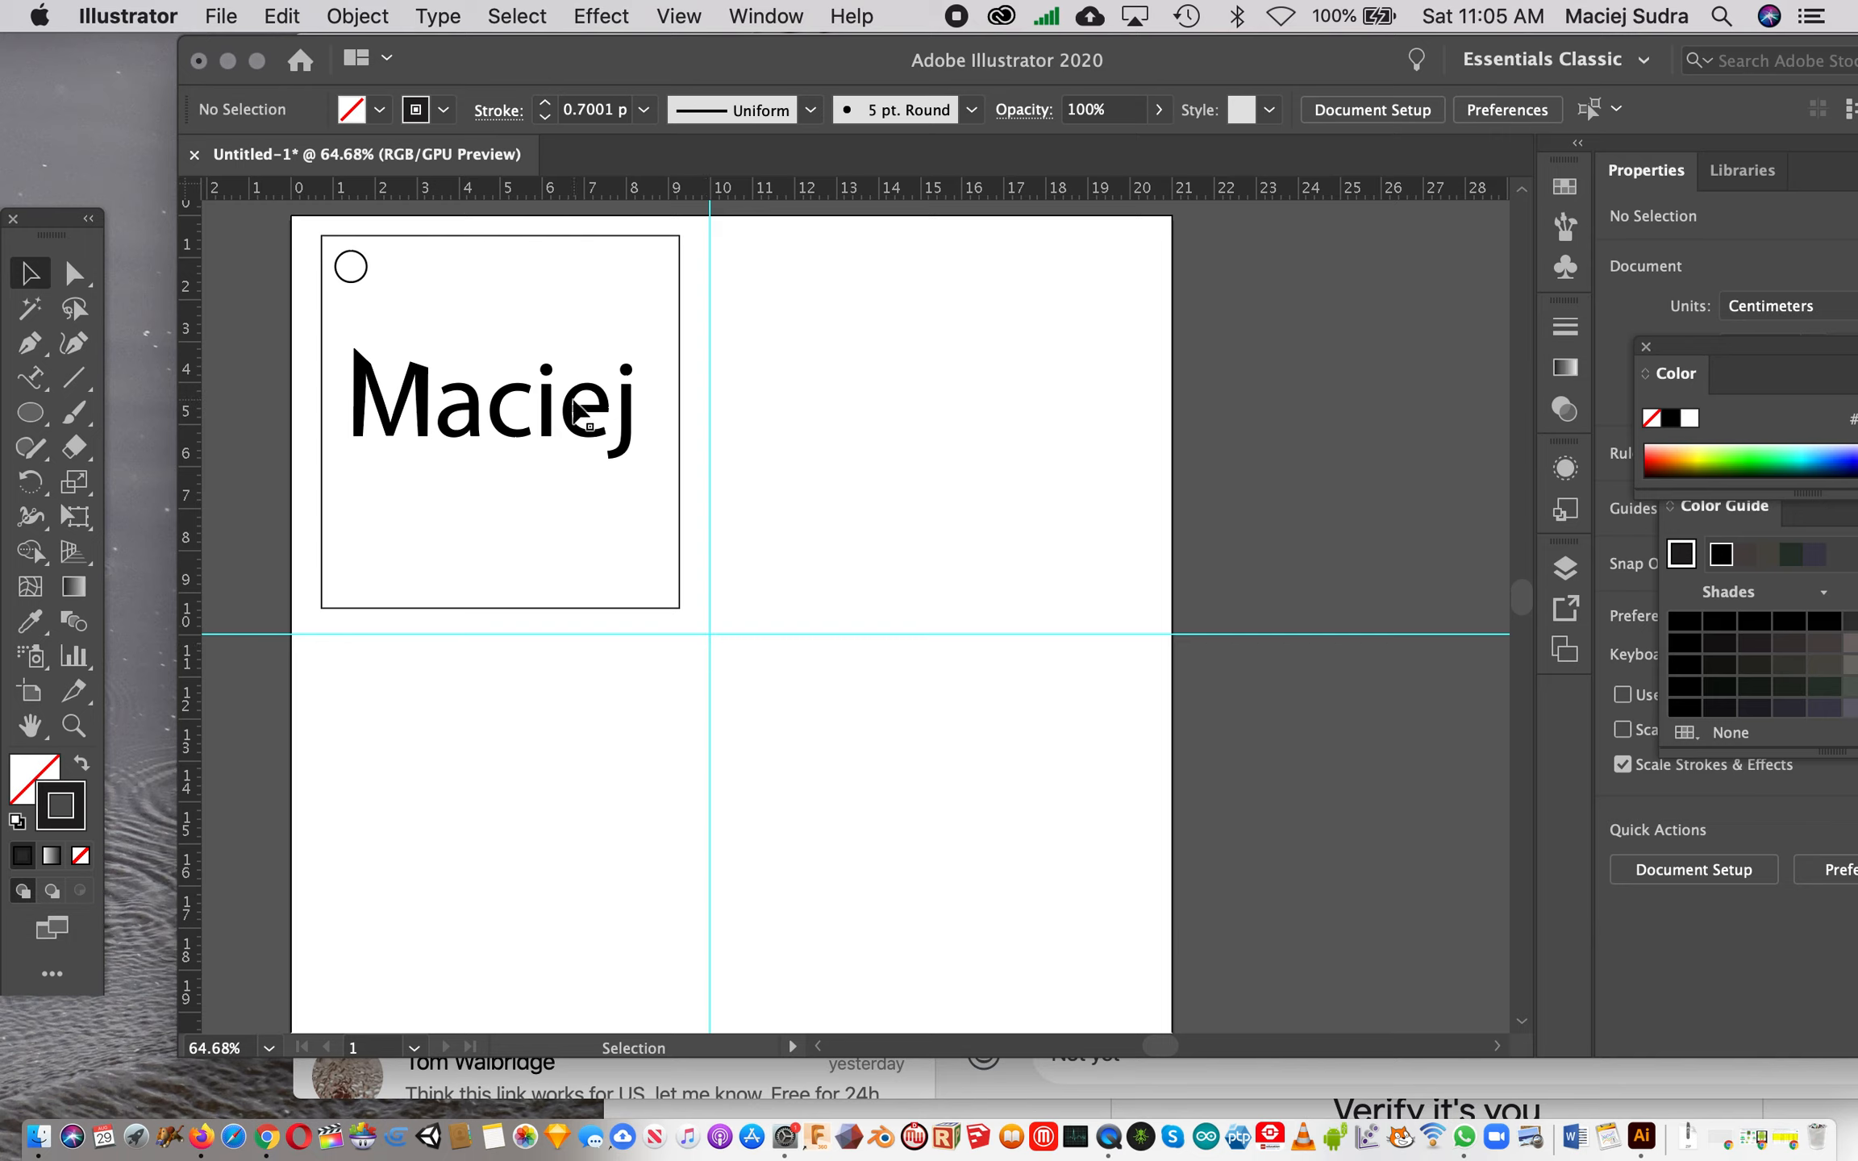
left_click(596, 423)
left_click(742, 527)
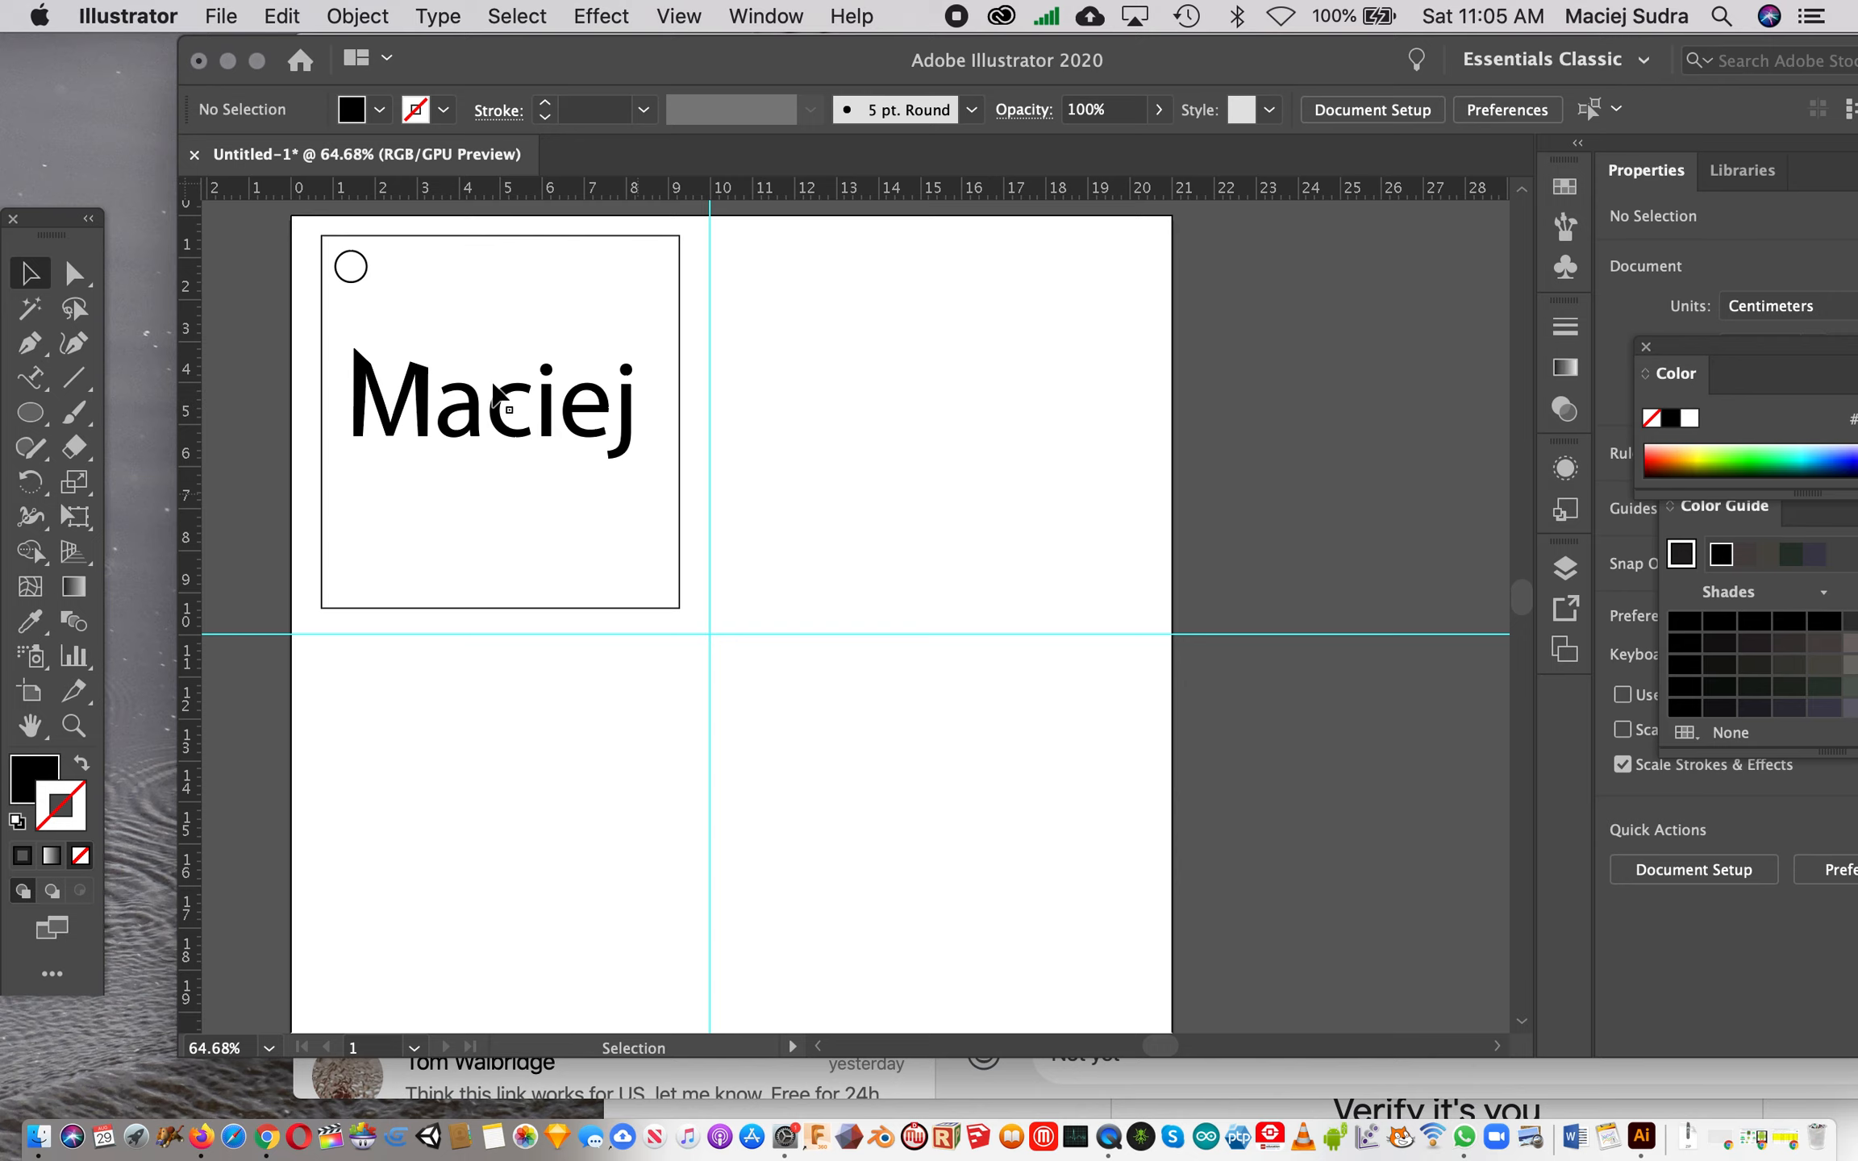
Step: Place the DFRobot logo JPEG (0b2b02670760fe01c10fbe22cc59e4f4.w400.h400.jpg) from the Desktop beside the frame
left_click(220, 16)
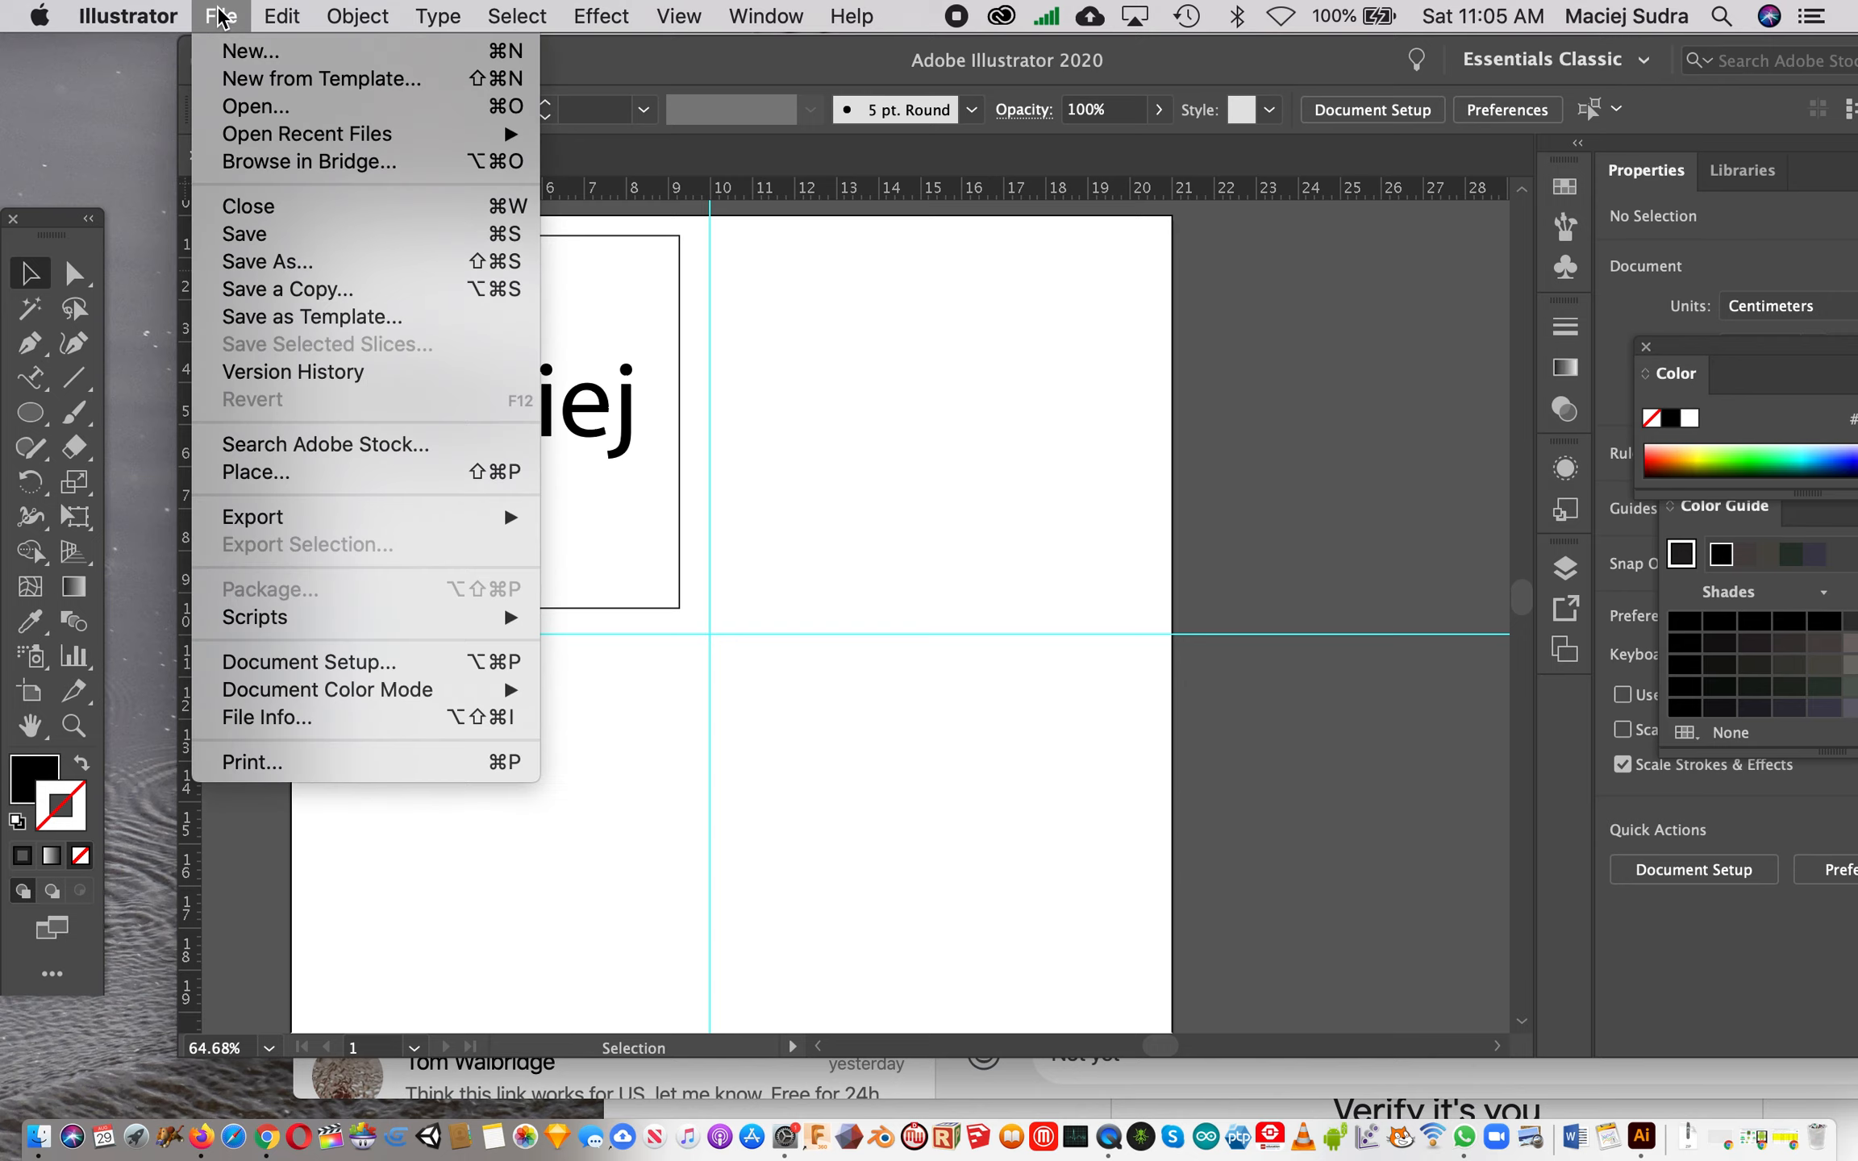
left_click(287, 477)
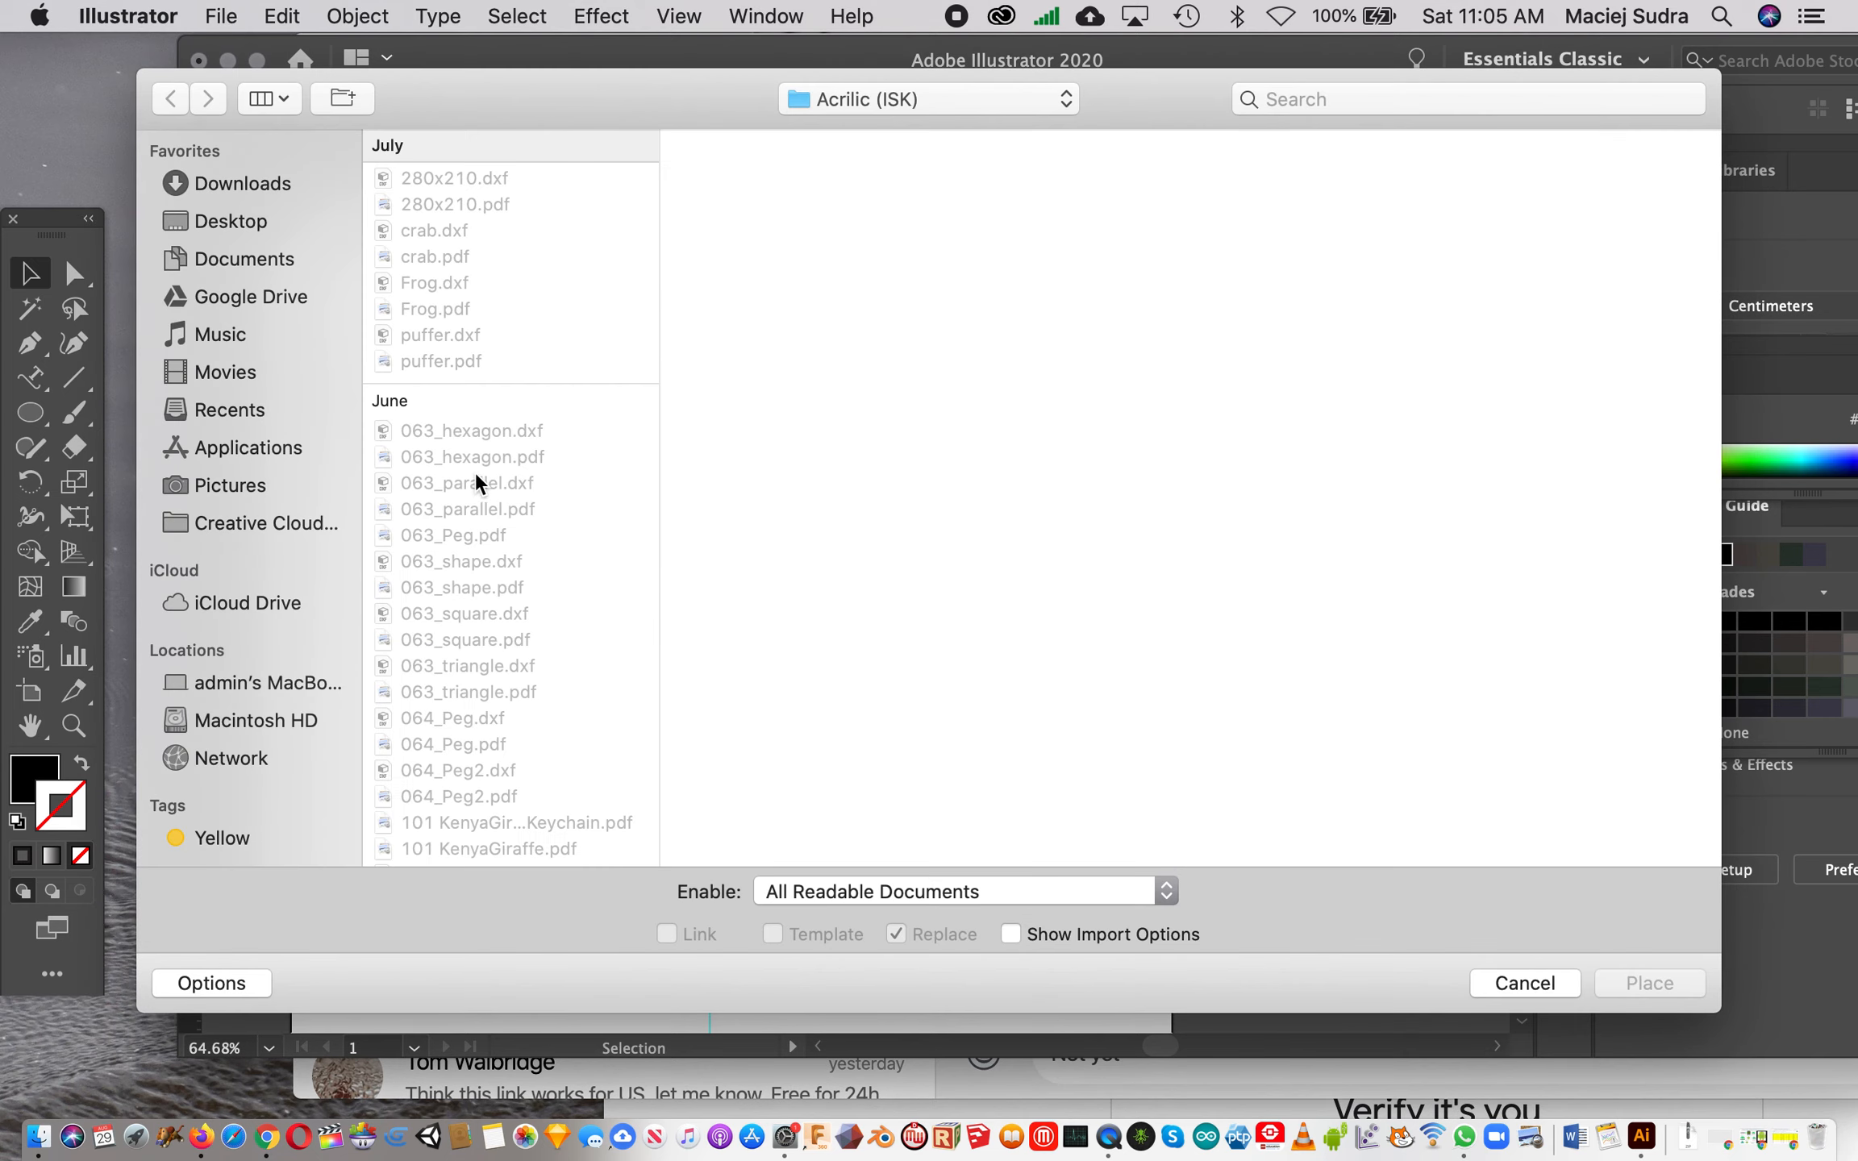
left_click(252, 223)
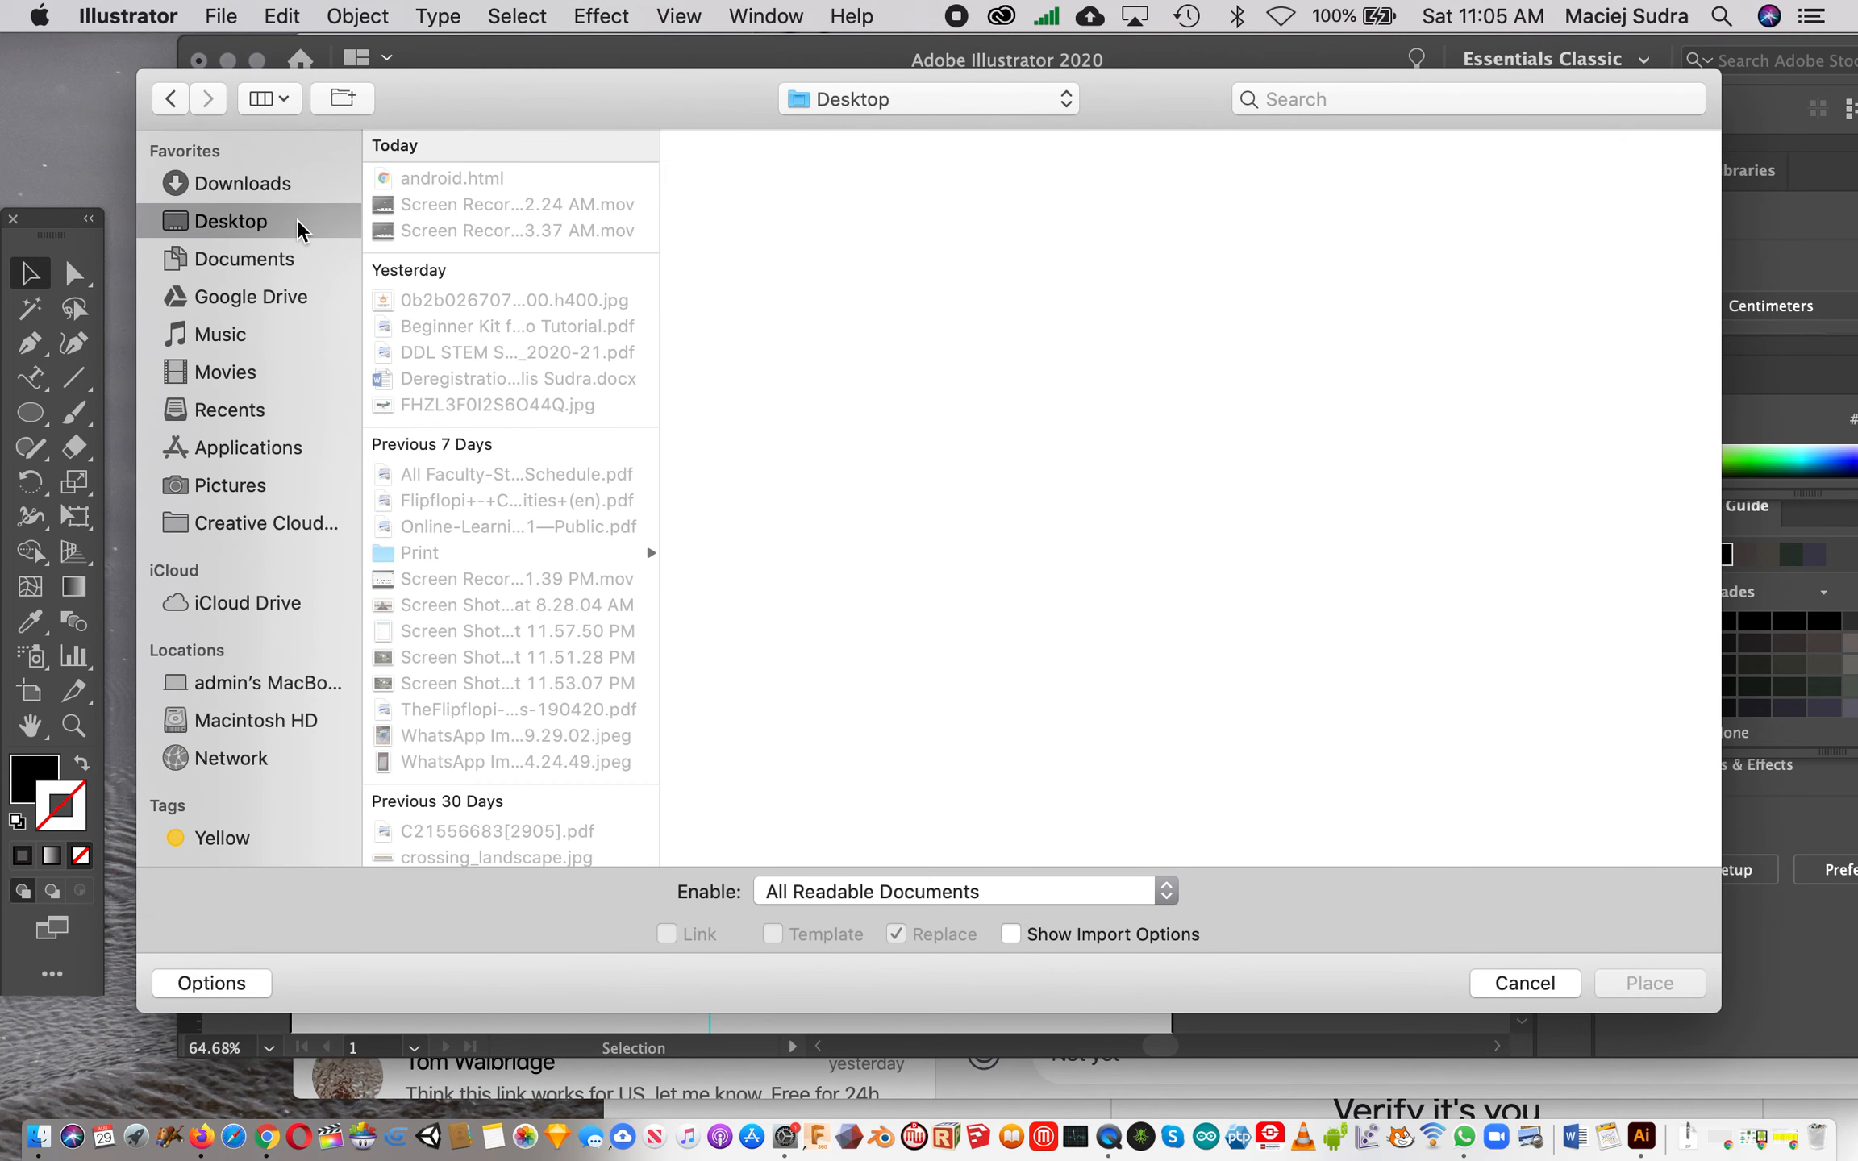
left_click(435, 301)
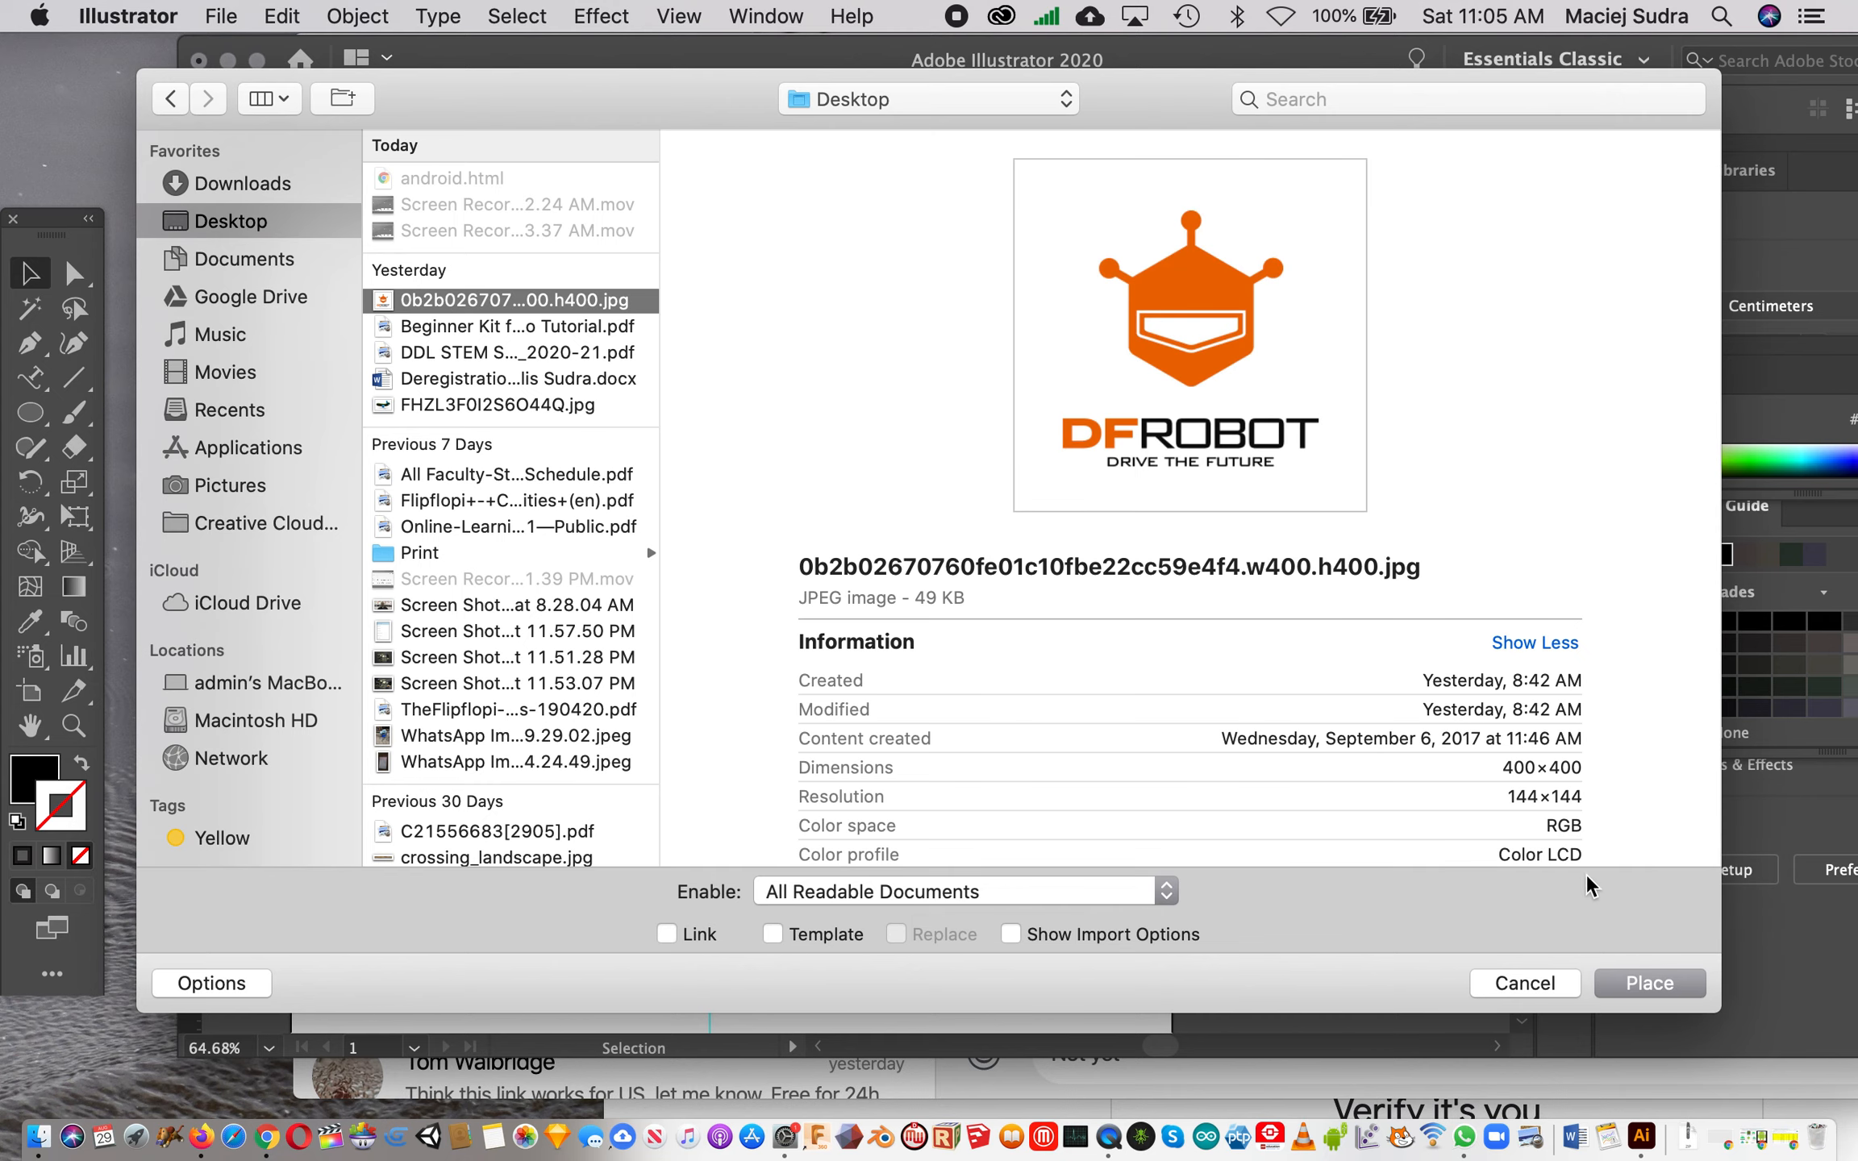
left_click(1650, 984)
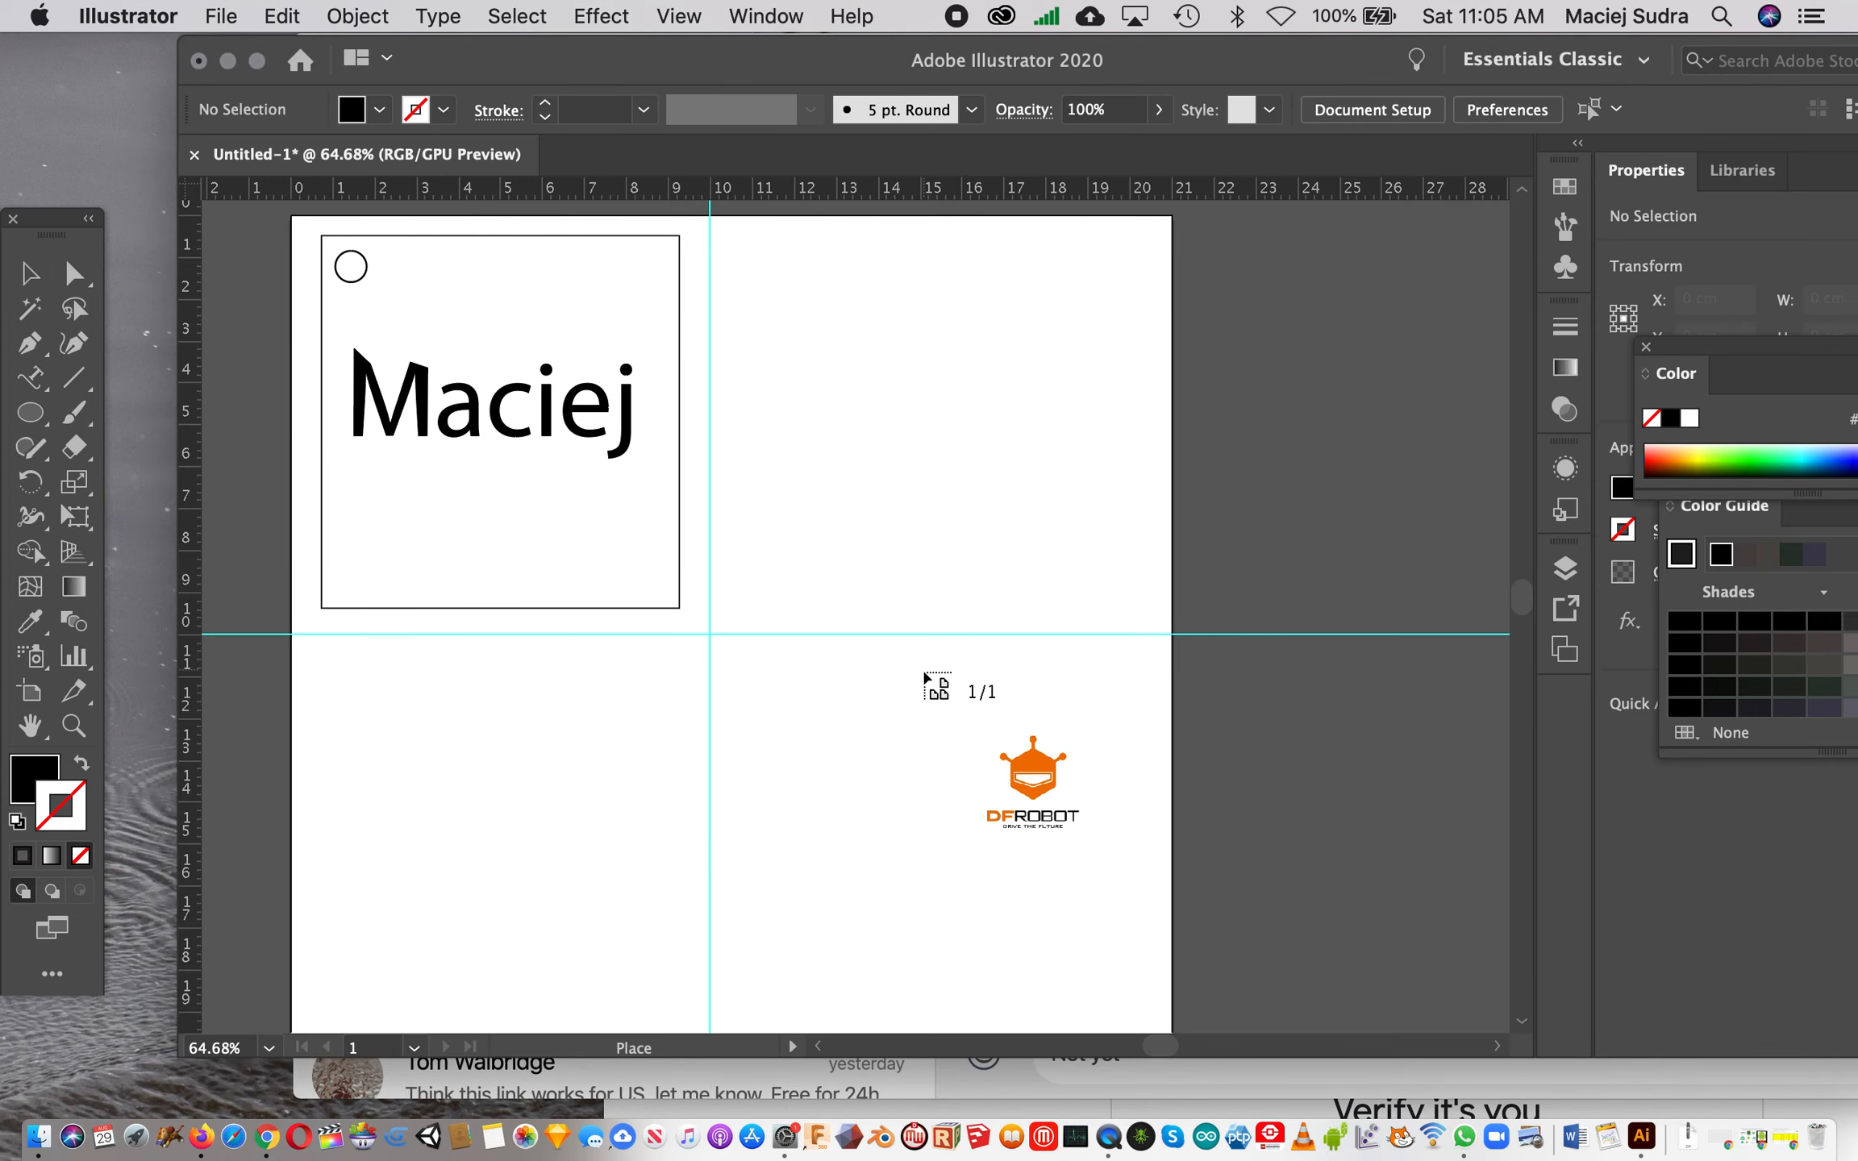
left_click(749, 392)
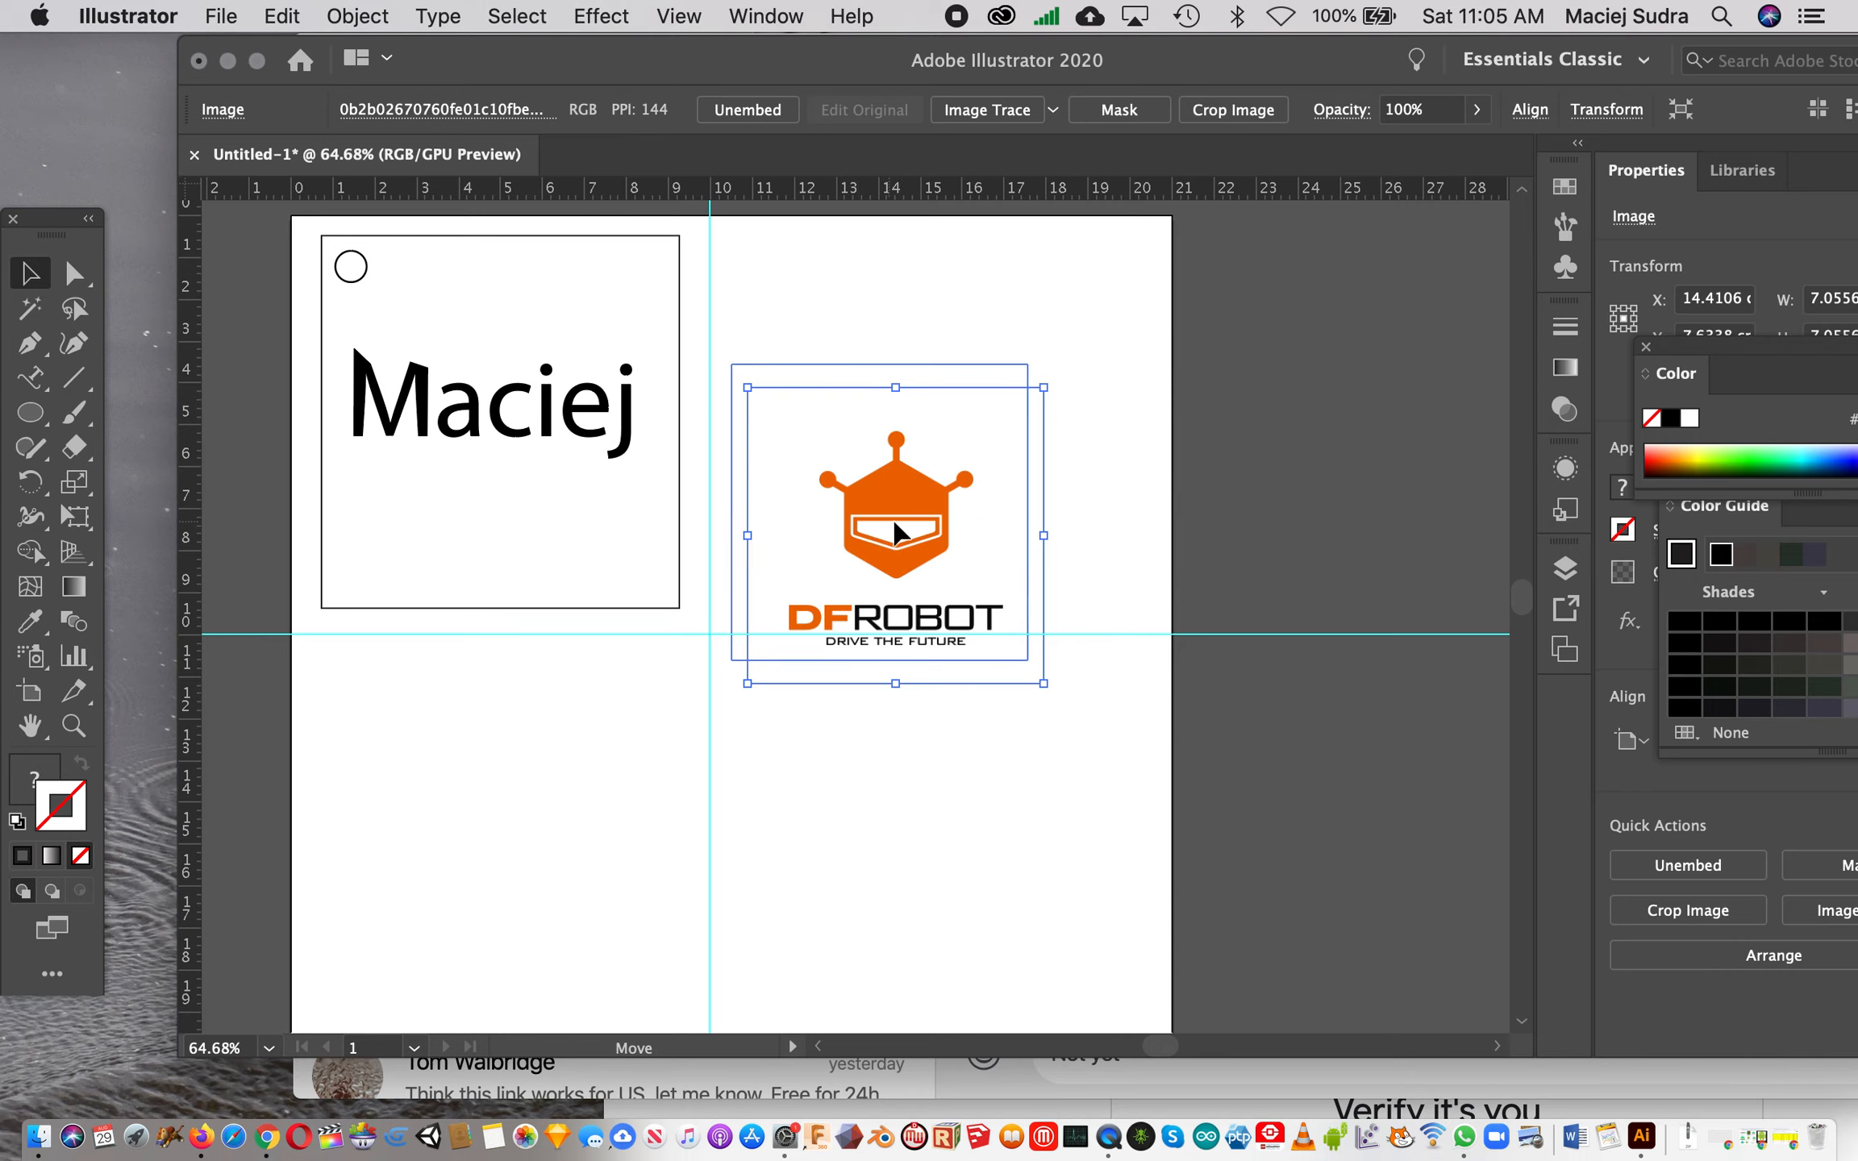
Step: Enlarge the placed logo to about 10.97 cm wide, reposition it beside the frame, and vectorise it with Image Trace Make and Expand
left_click_drag(1032, 666, 1195, 838)
left_click_drag(933, 531, 895, 479)
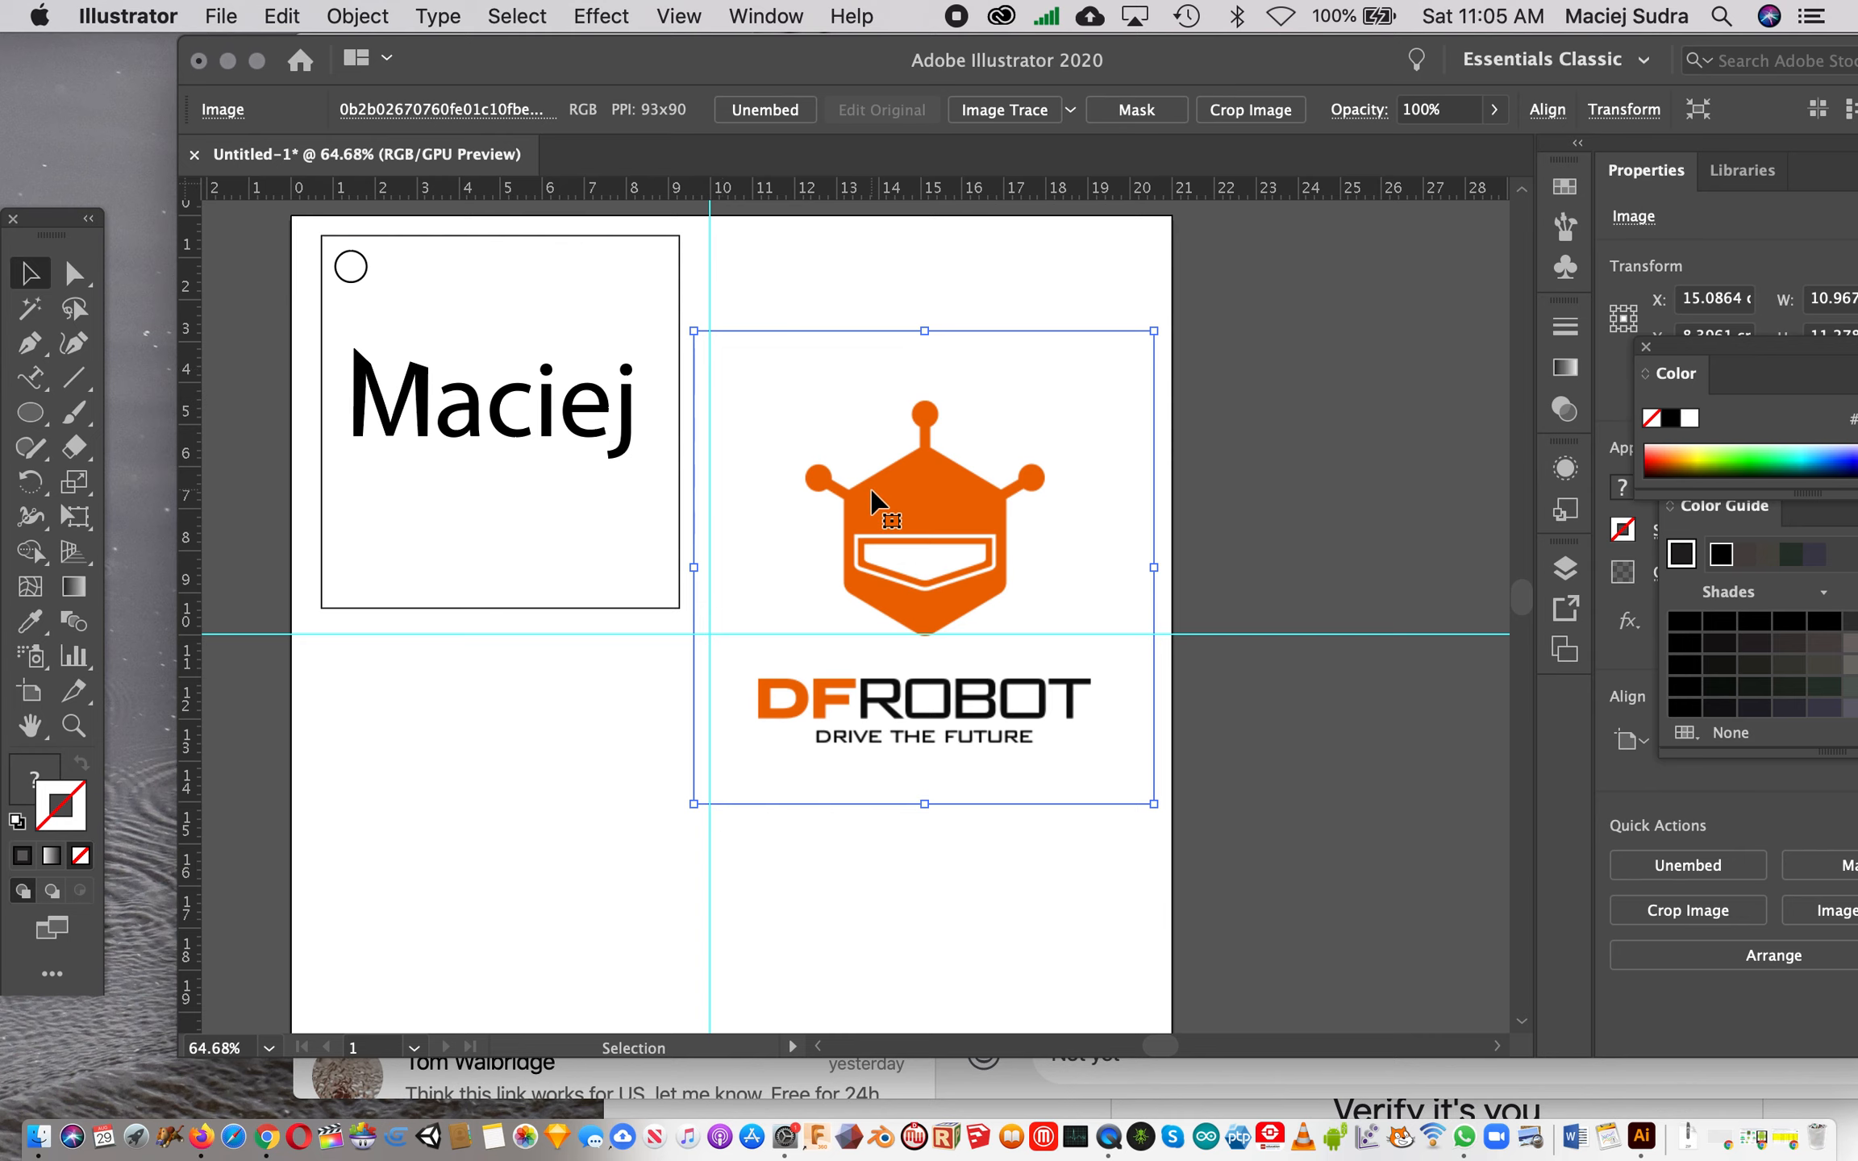
left_click(351, 12)
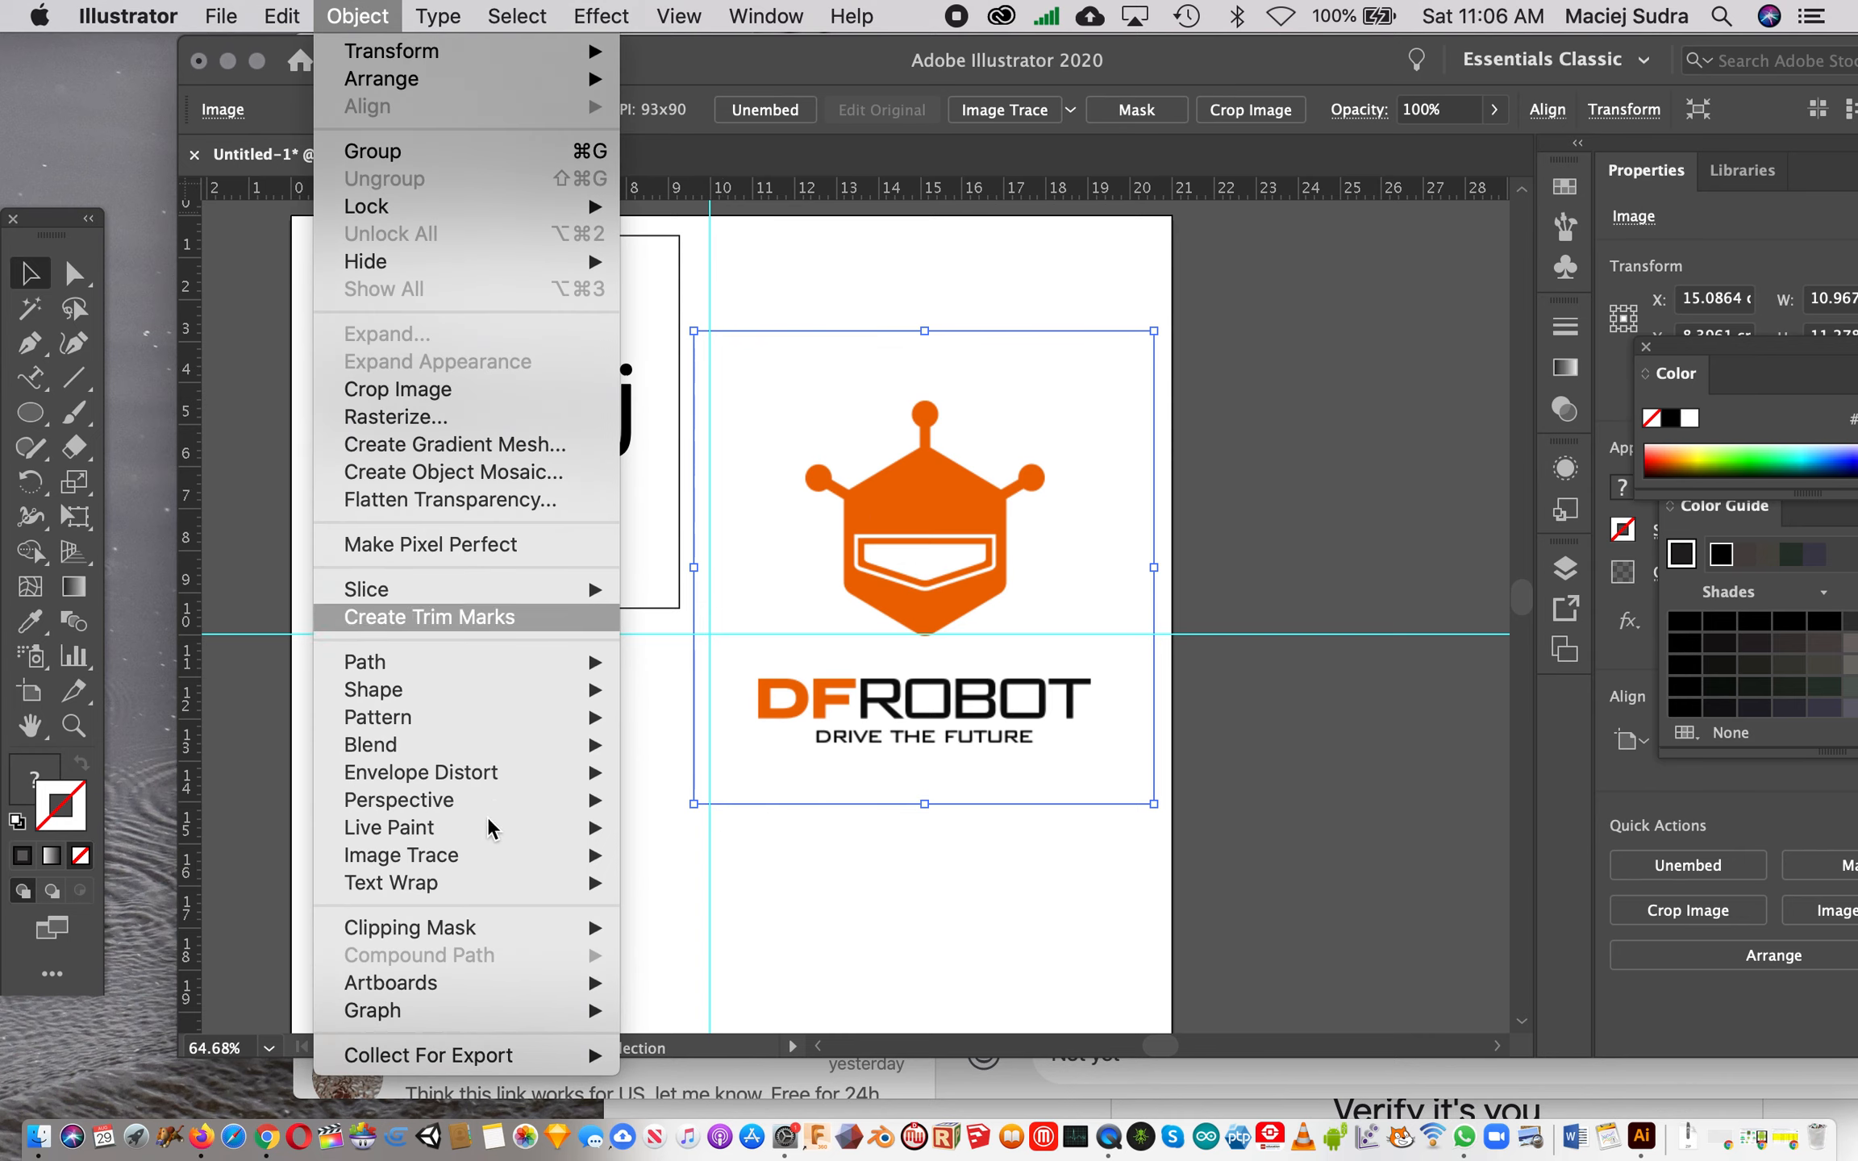
mouse_move(504, 863)
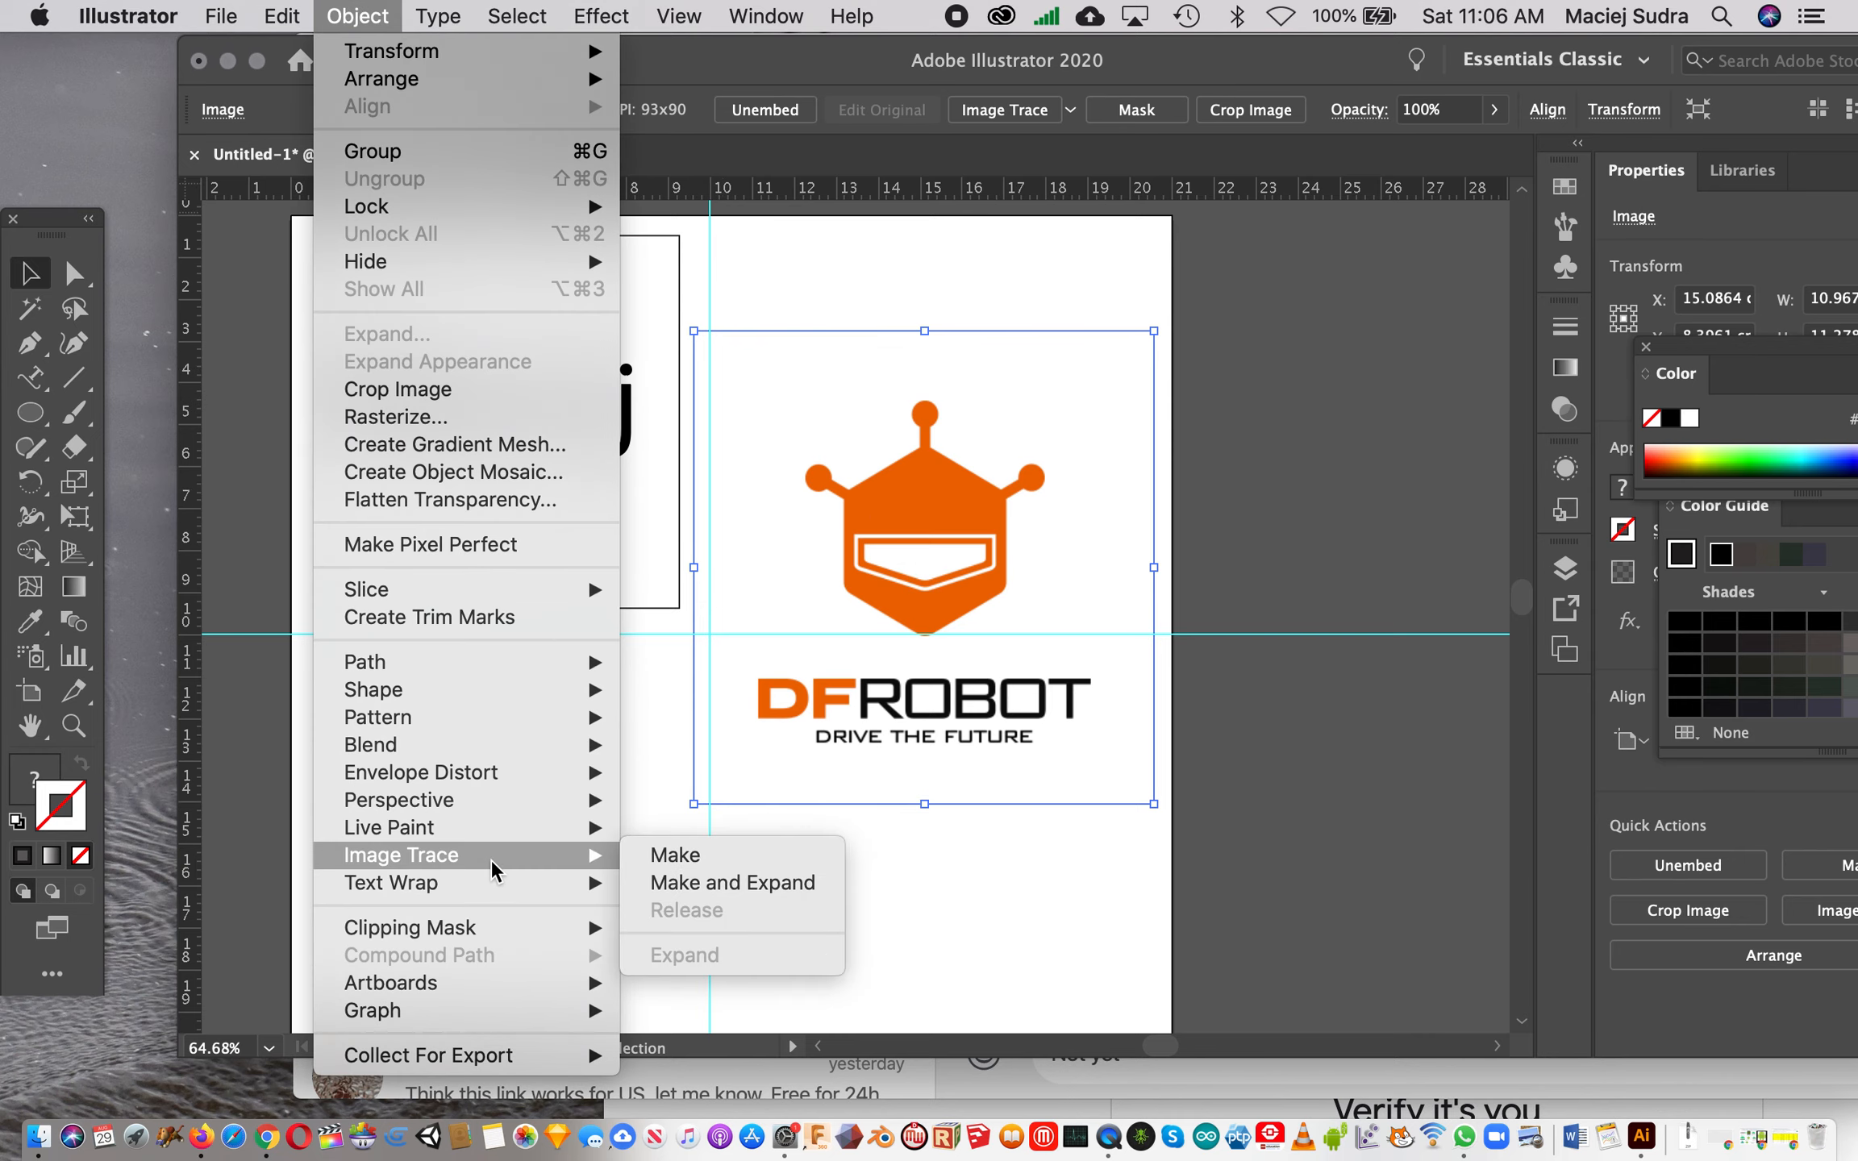
left_click(703, 887)
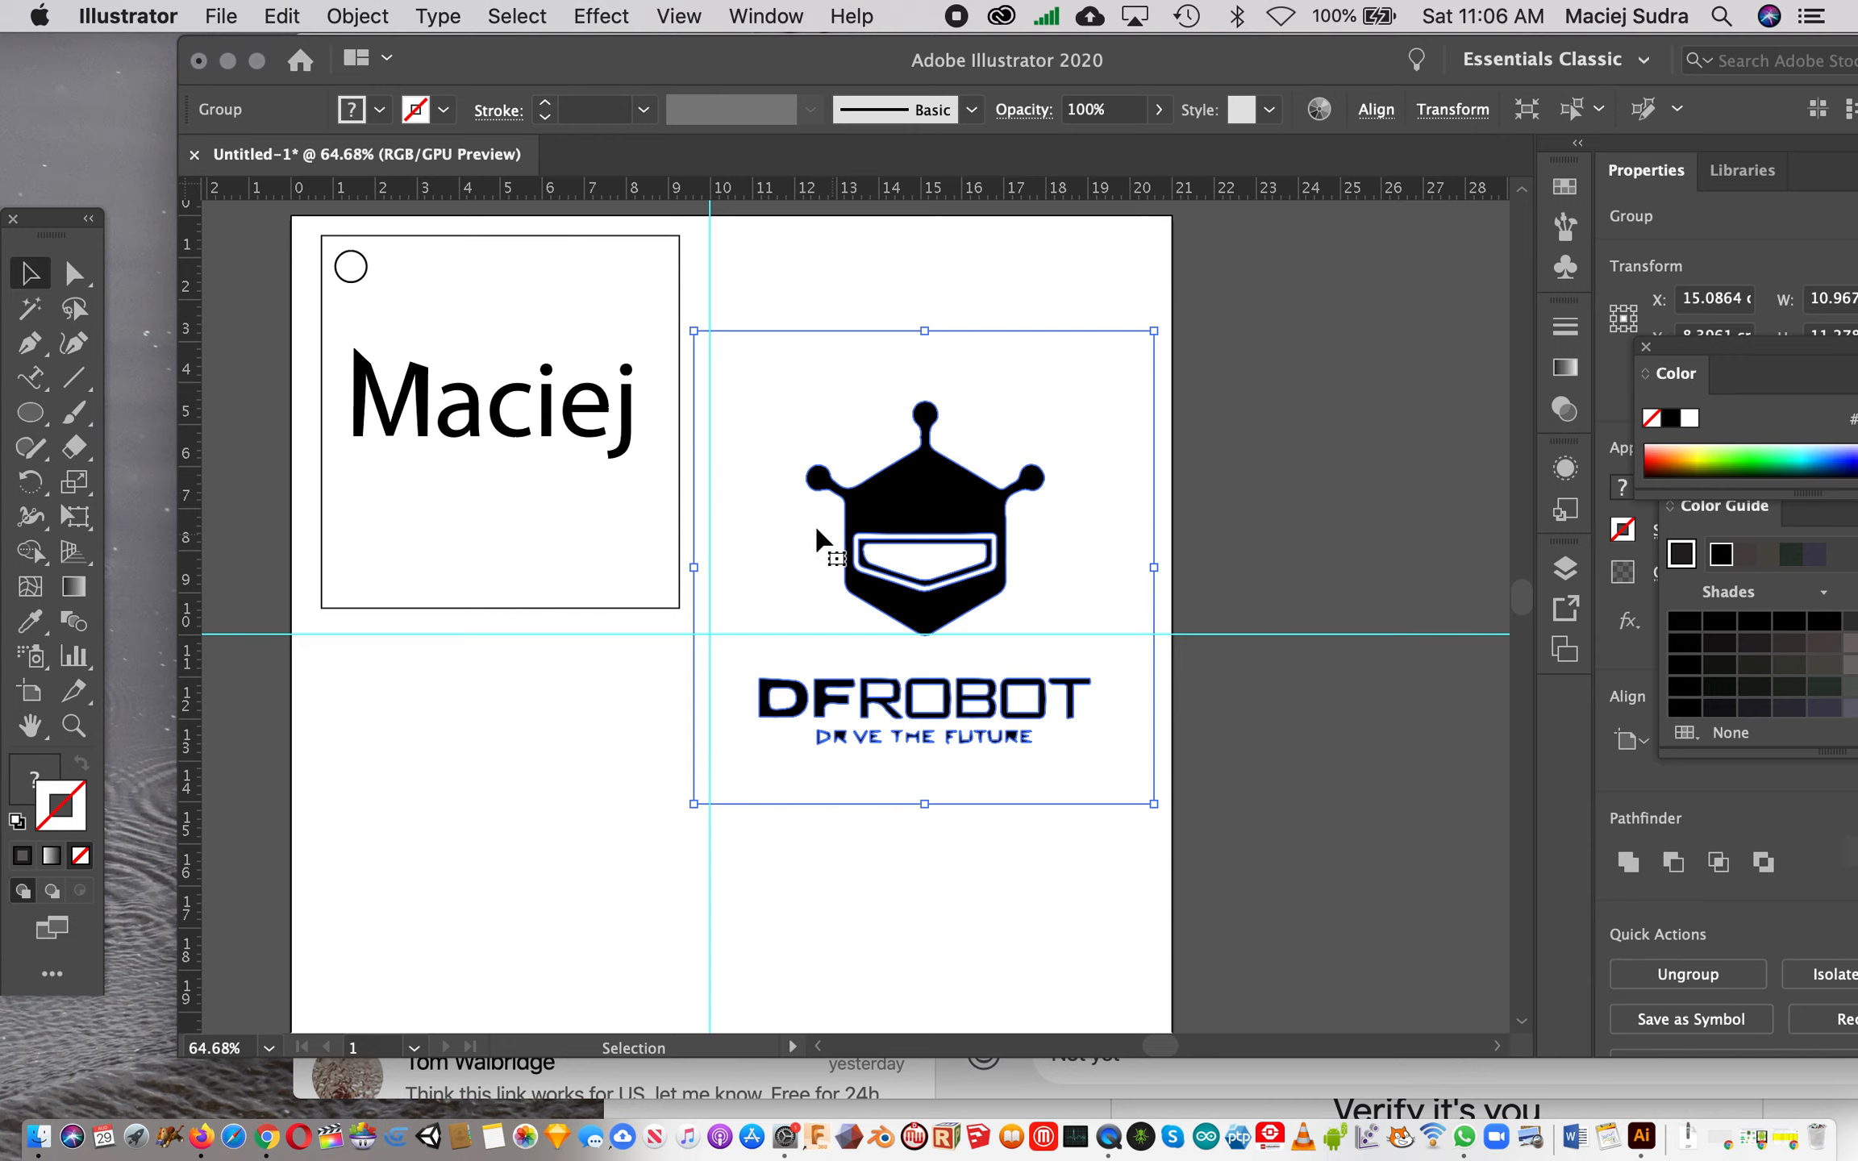
Step: Select the white background compound path of the traced logo with the Direct Selection tool and delete it
left_click(73, 276)
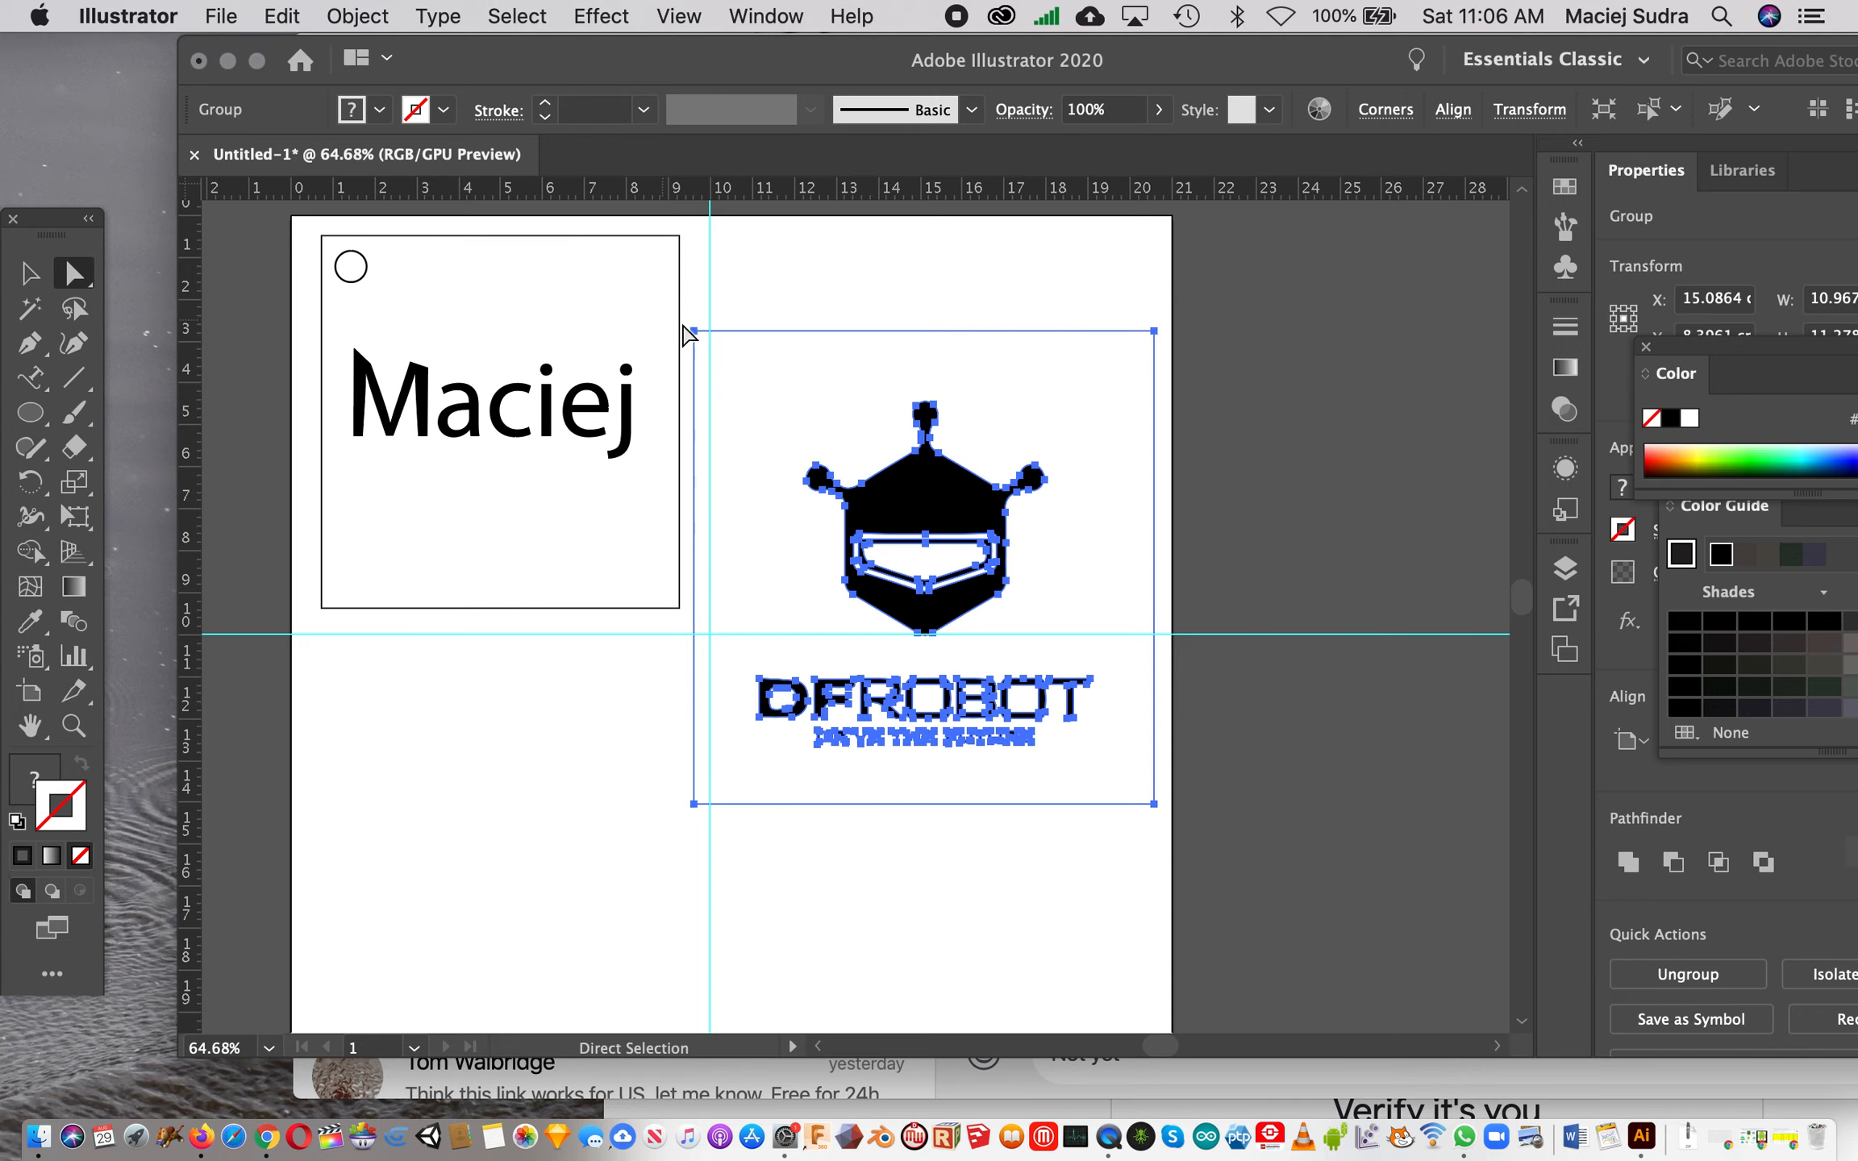
left_click(764, 287)
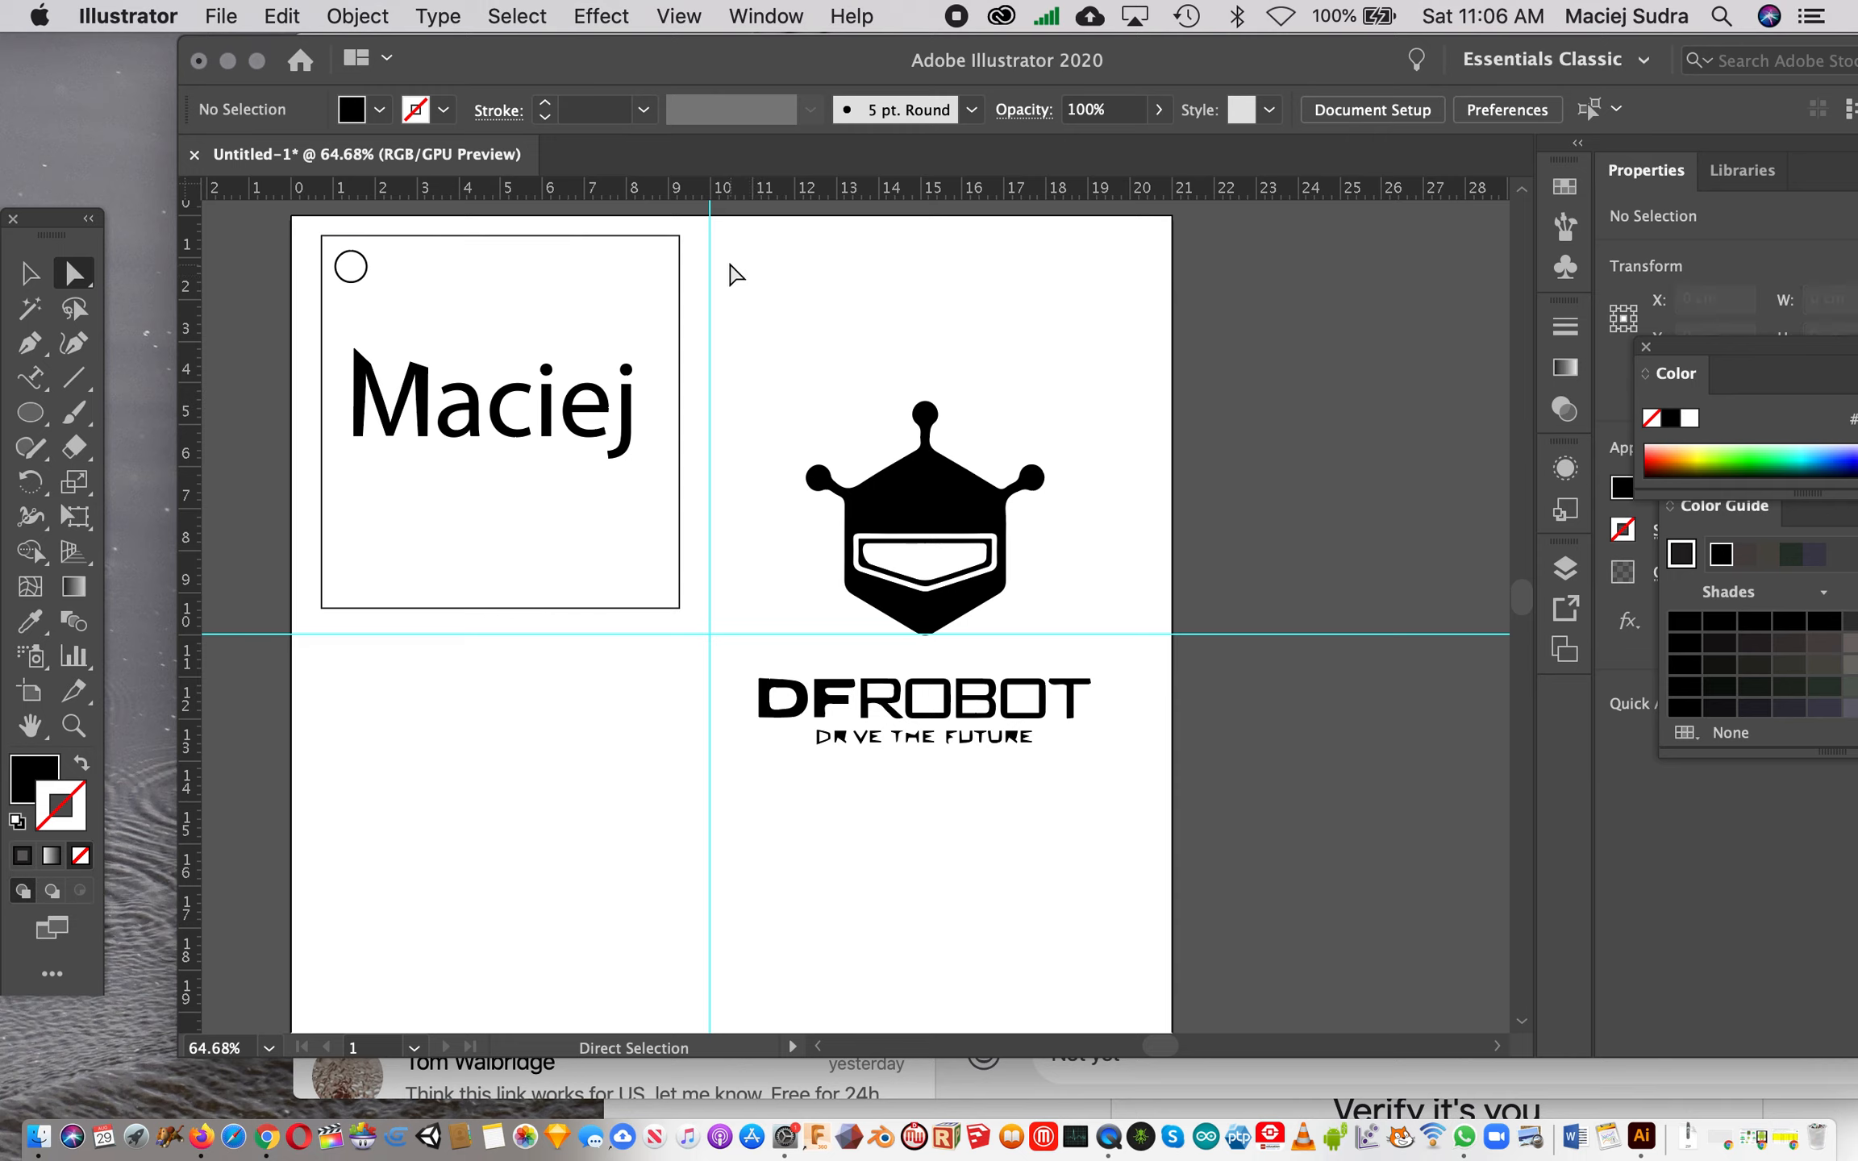
left_click(802, 390)
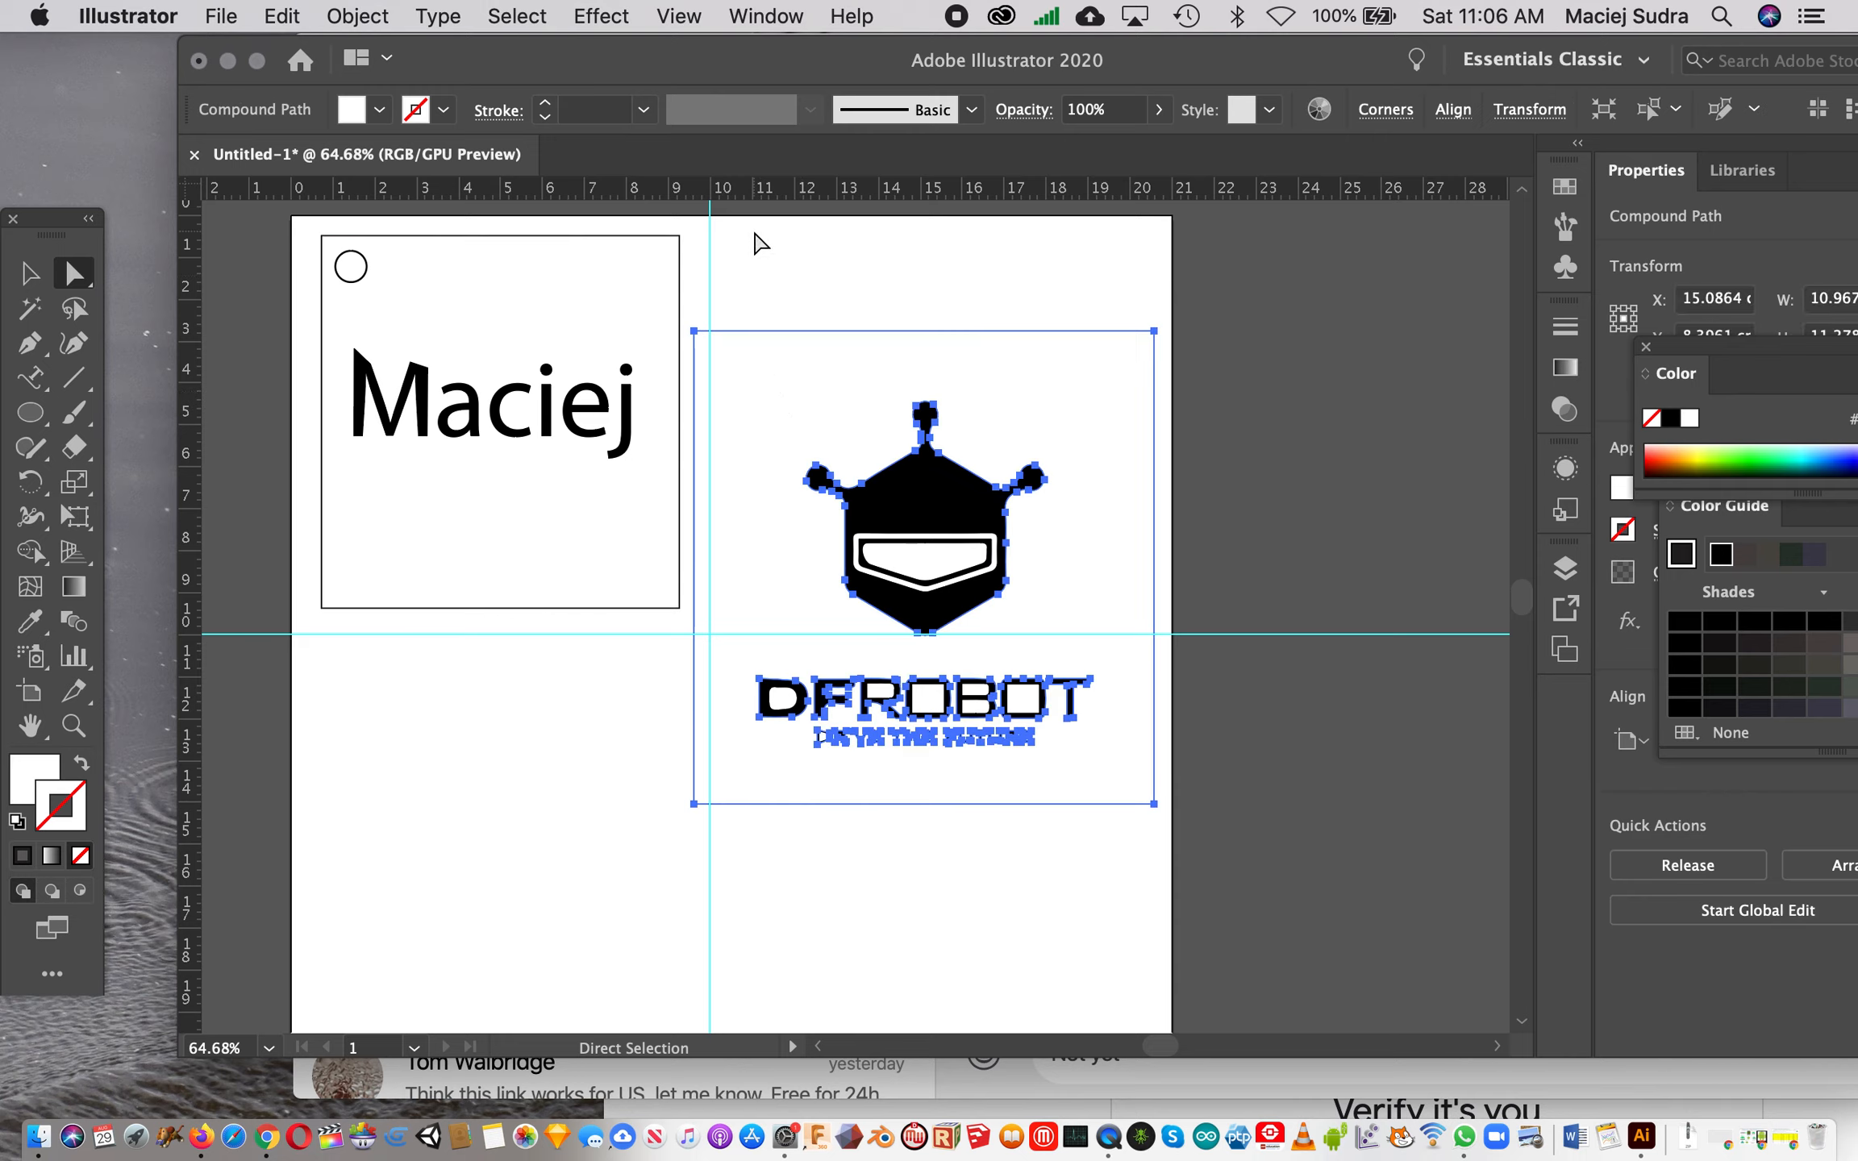
left_click(805, 263)
left_click(924, 487)
left_click(928, 496)
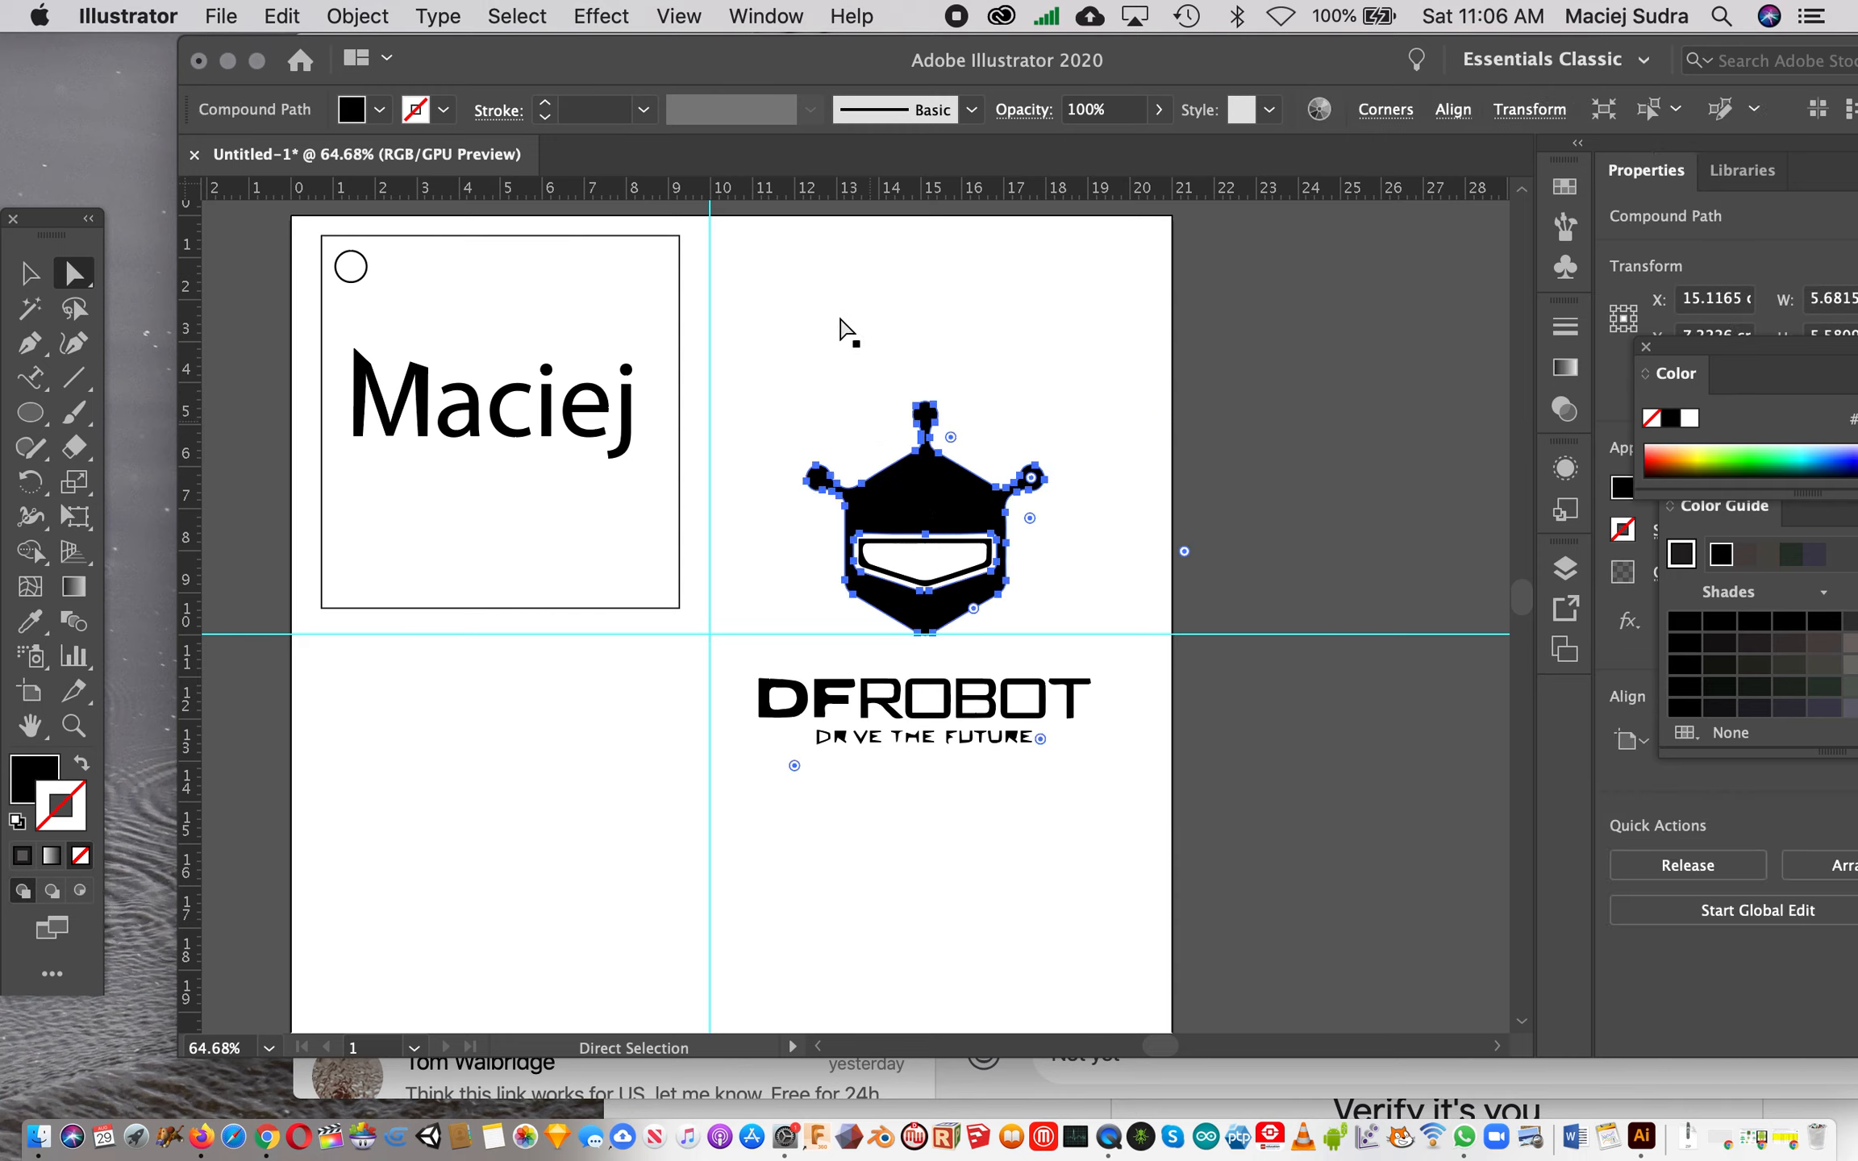
left_click(835, 284)
left_click(838, 363)
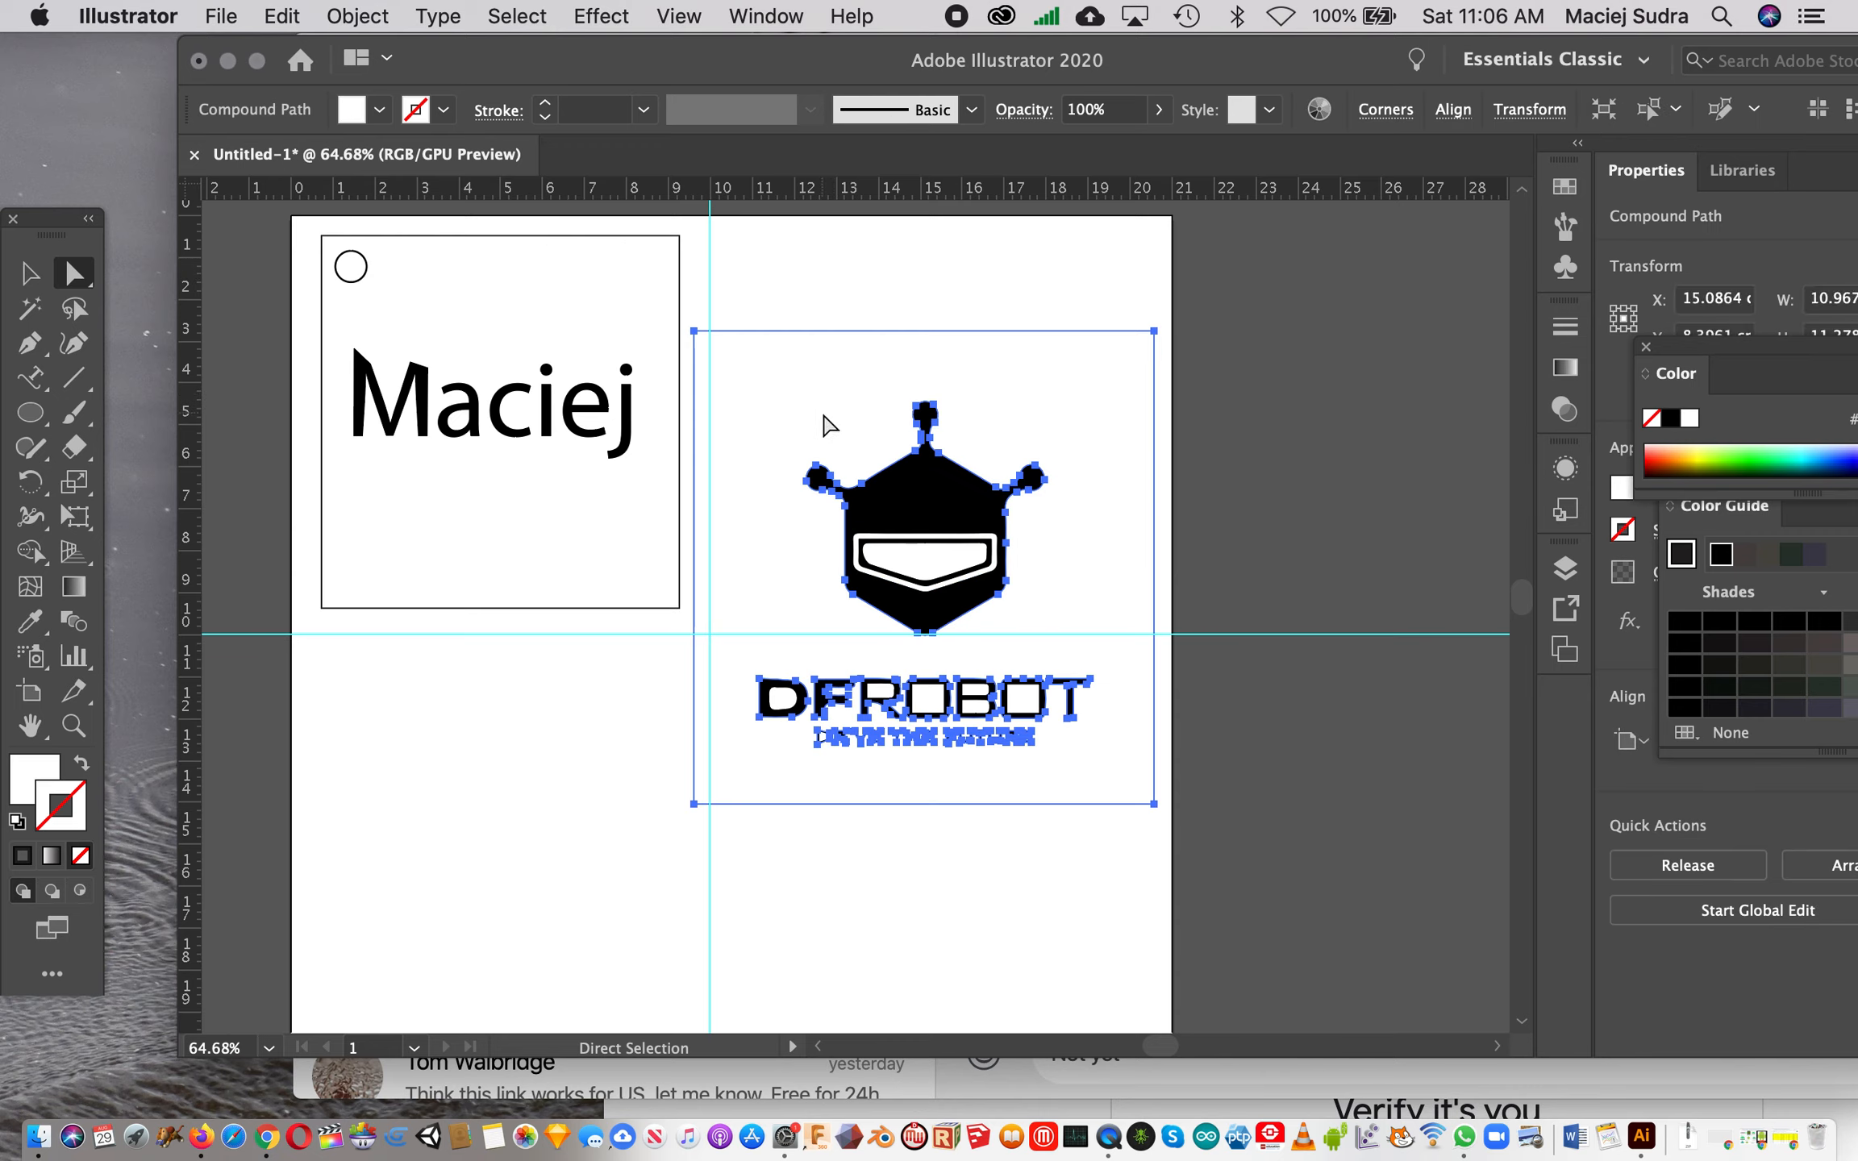
key("Delete")
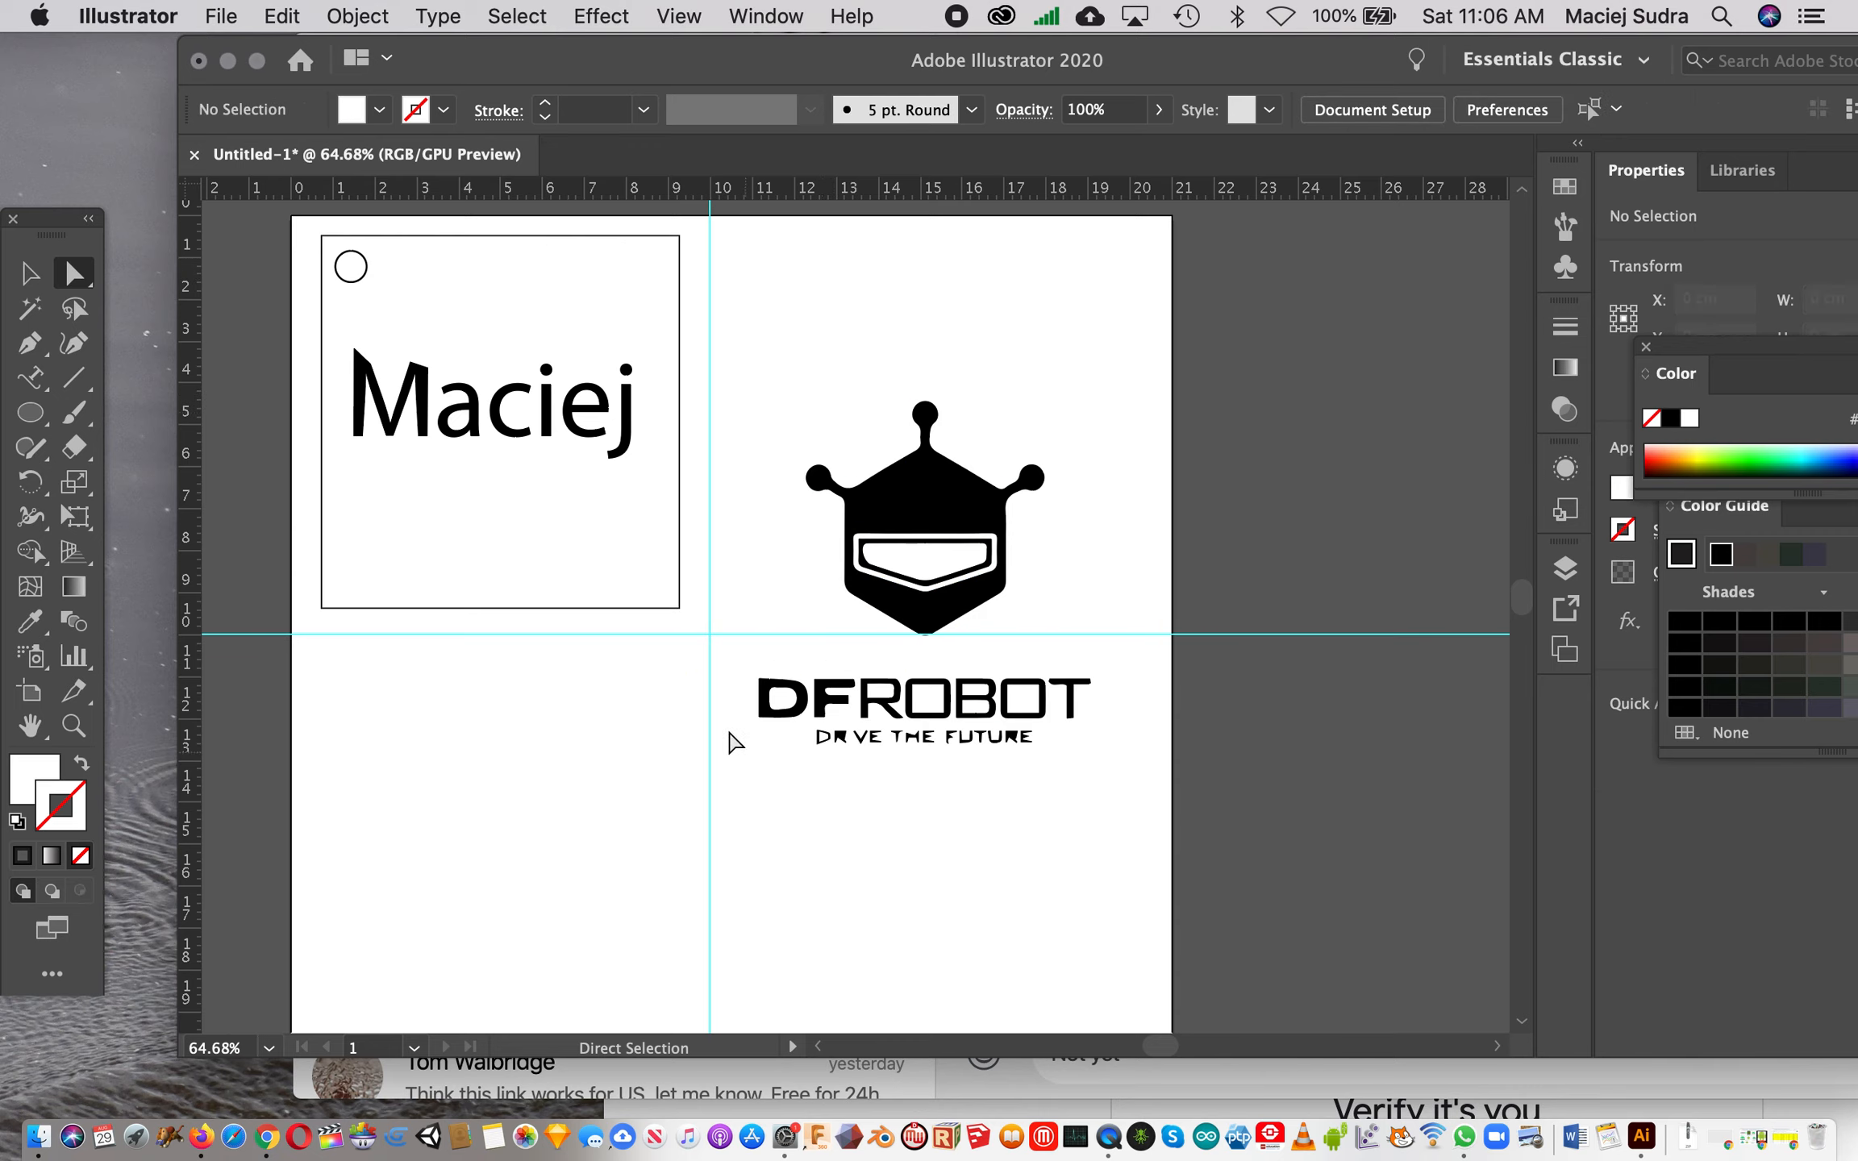
Step: Delete the DFROBOT lettering and tagline below the robot head, and check that the head can be selected separately
left_click(1117, 797)
key("Delete")
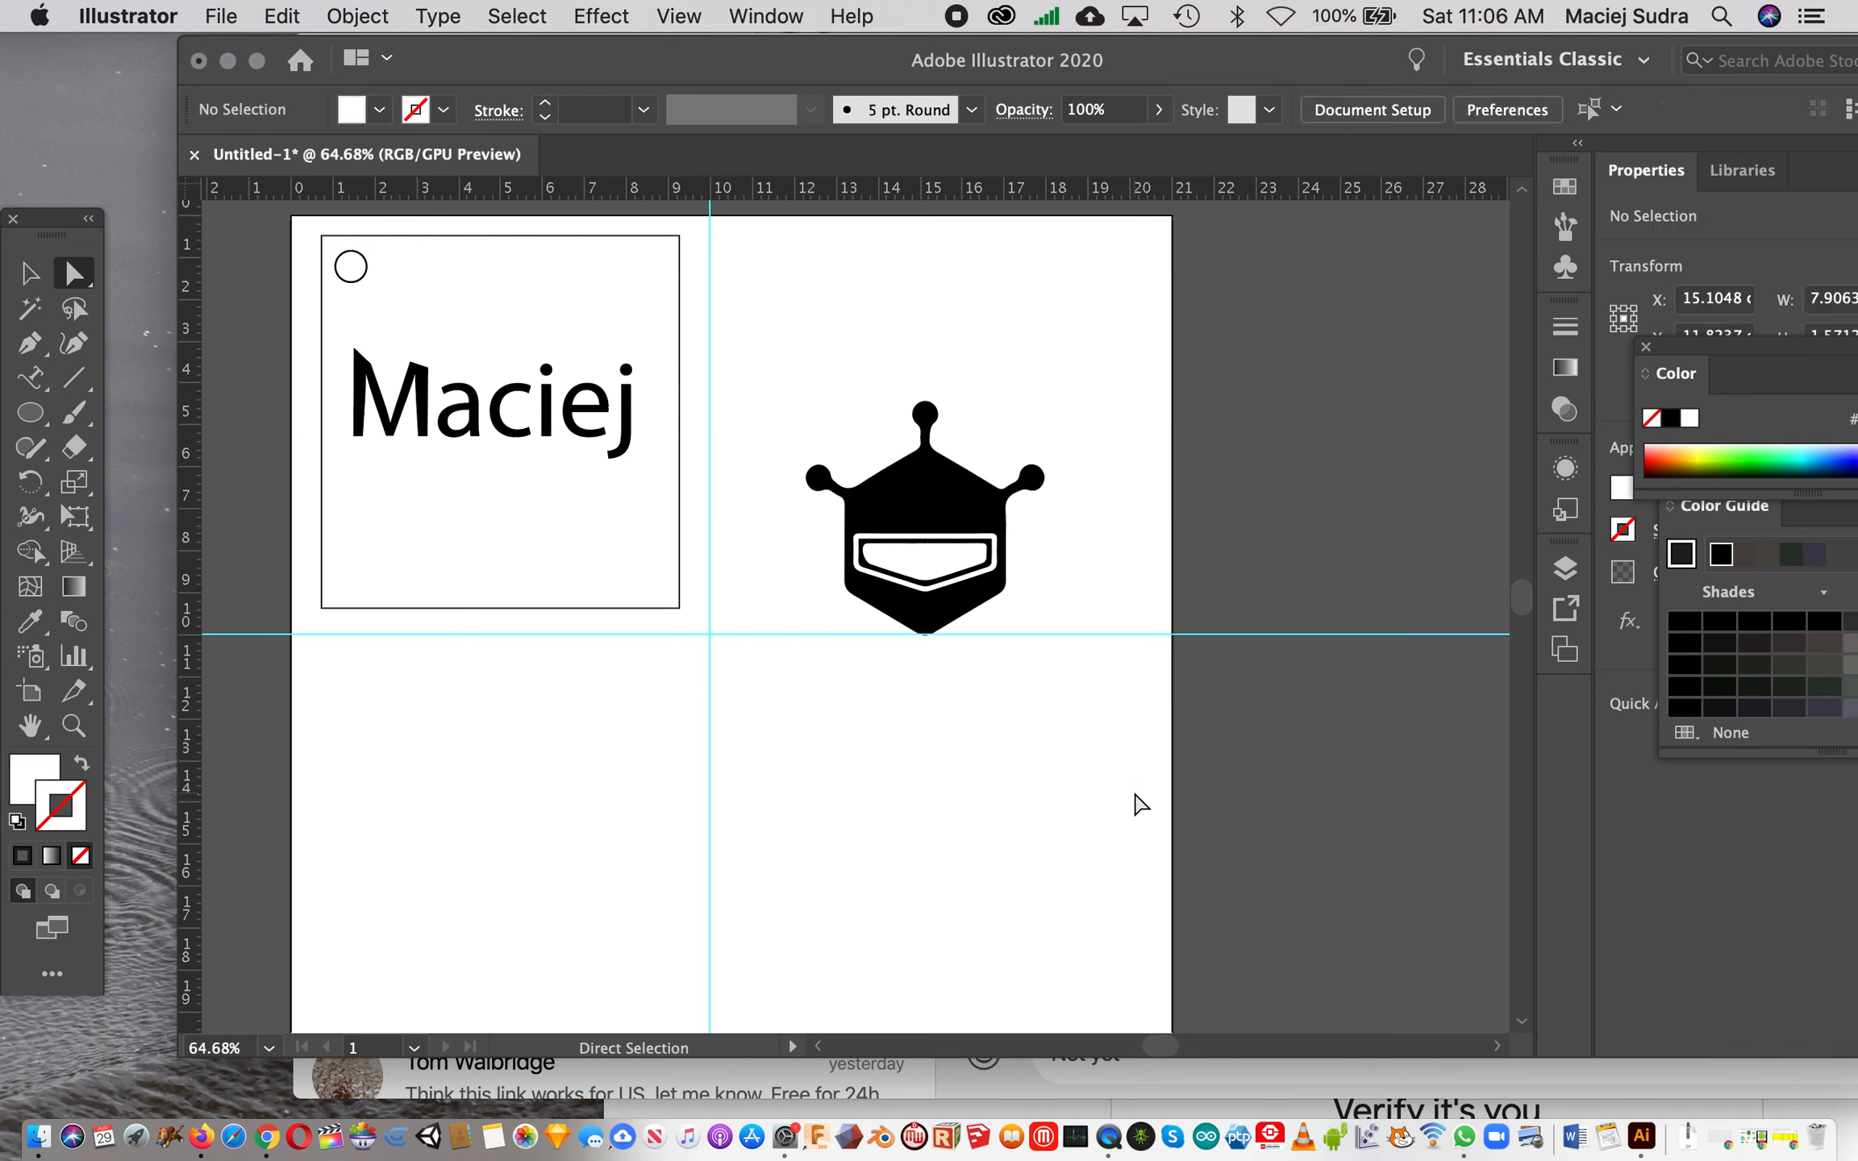
left_click(920, 477)
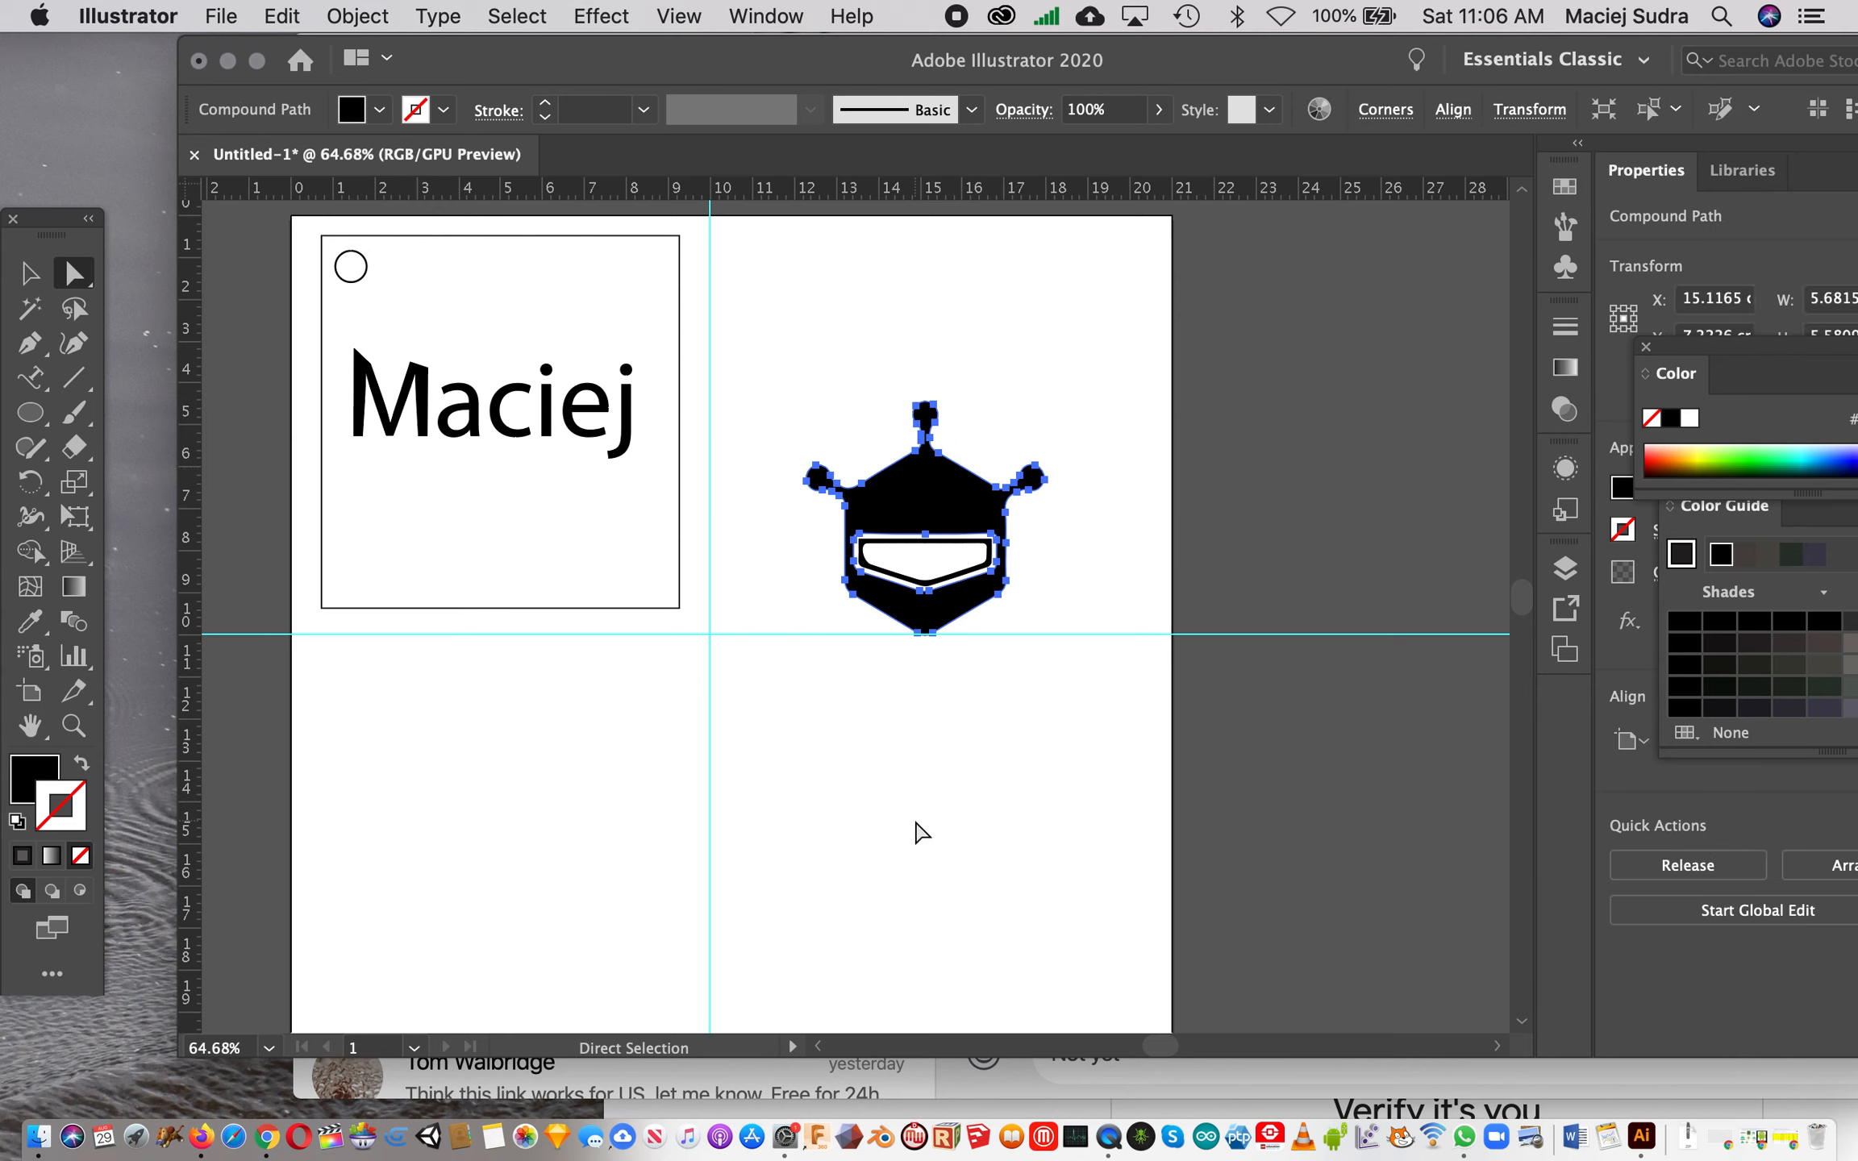
left_click(1104, 740)
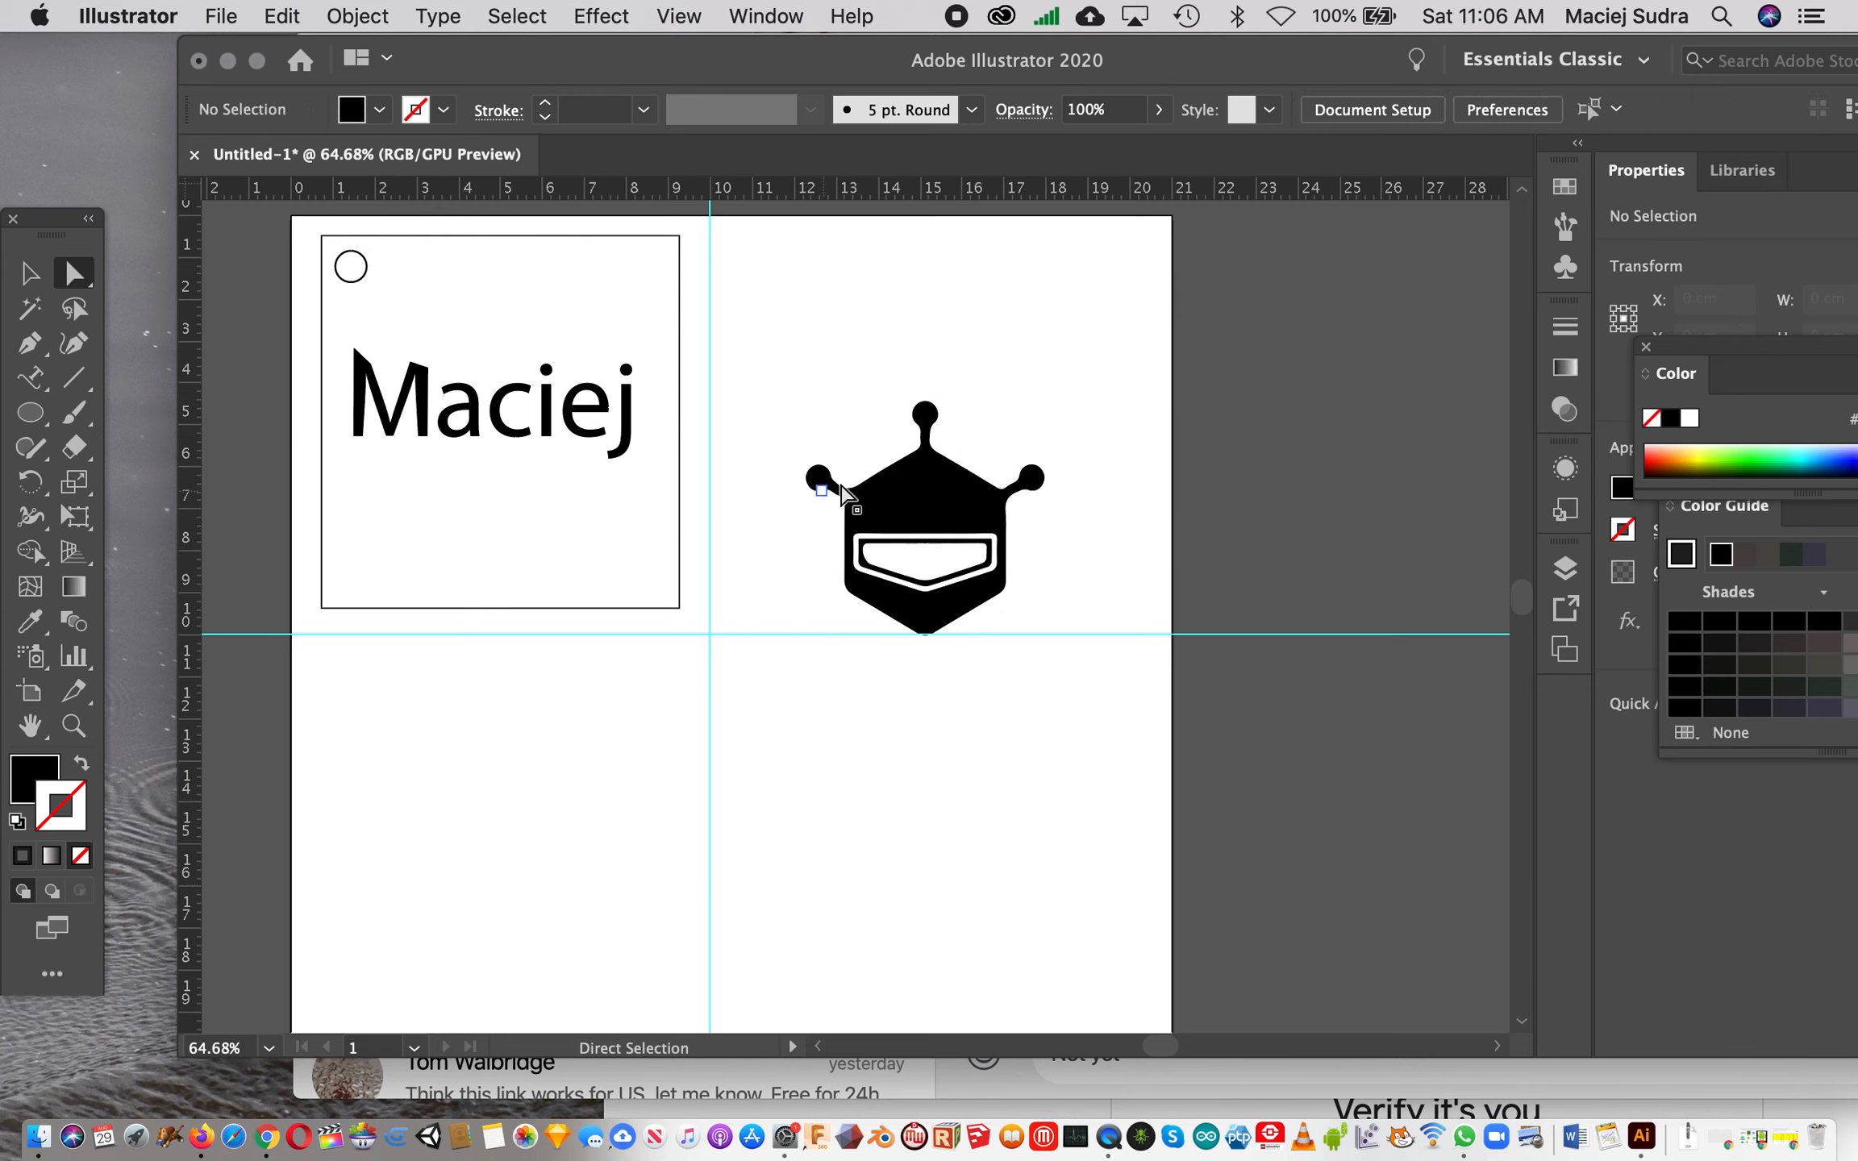
Step: Move the robot head into the lower part of the square frame, centred at about X 5.01 cm, and deselect it
left_click(900, 505)
left_click(43, 281)
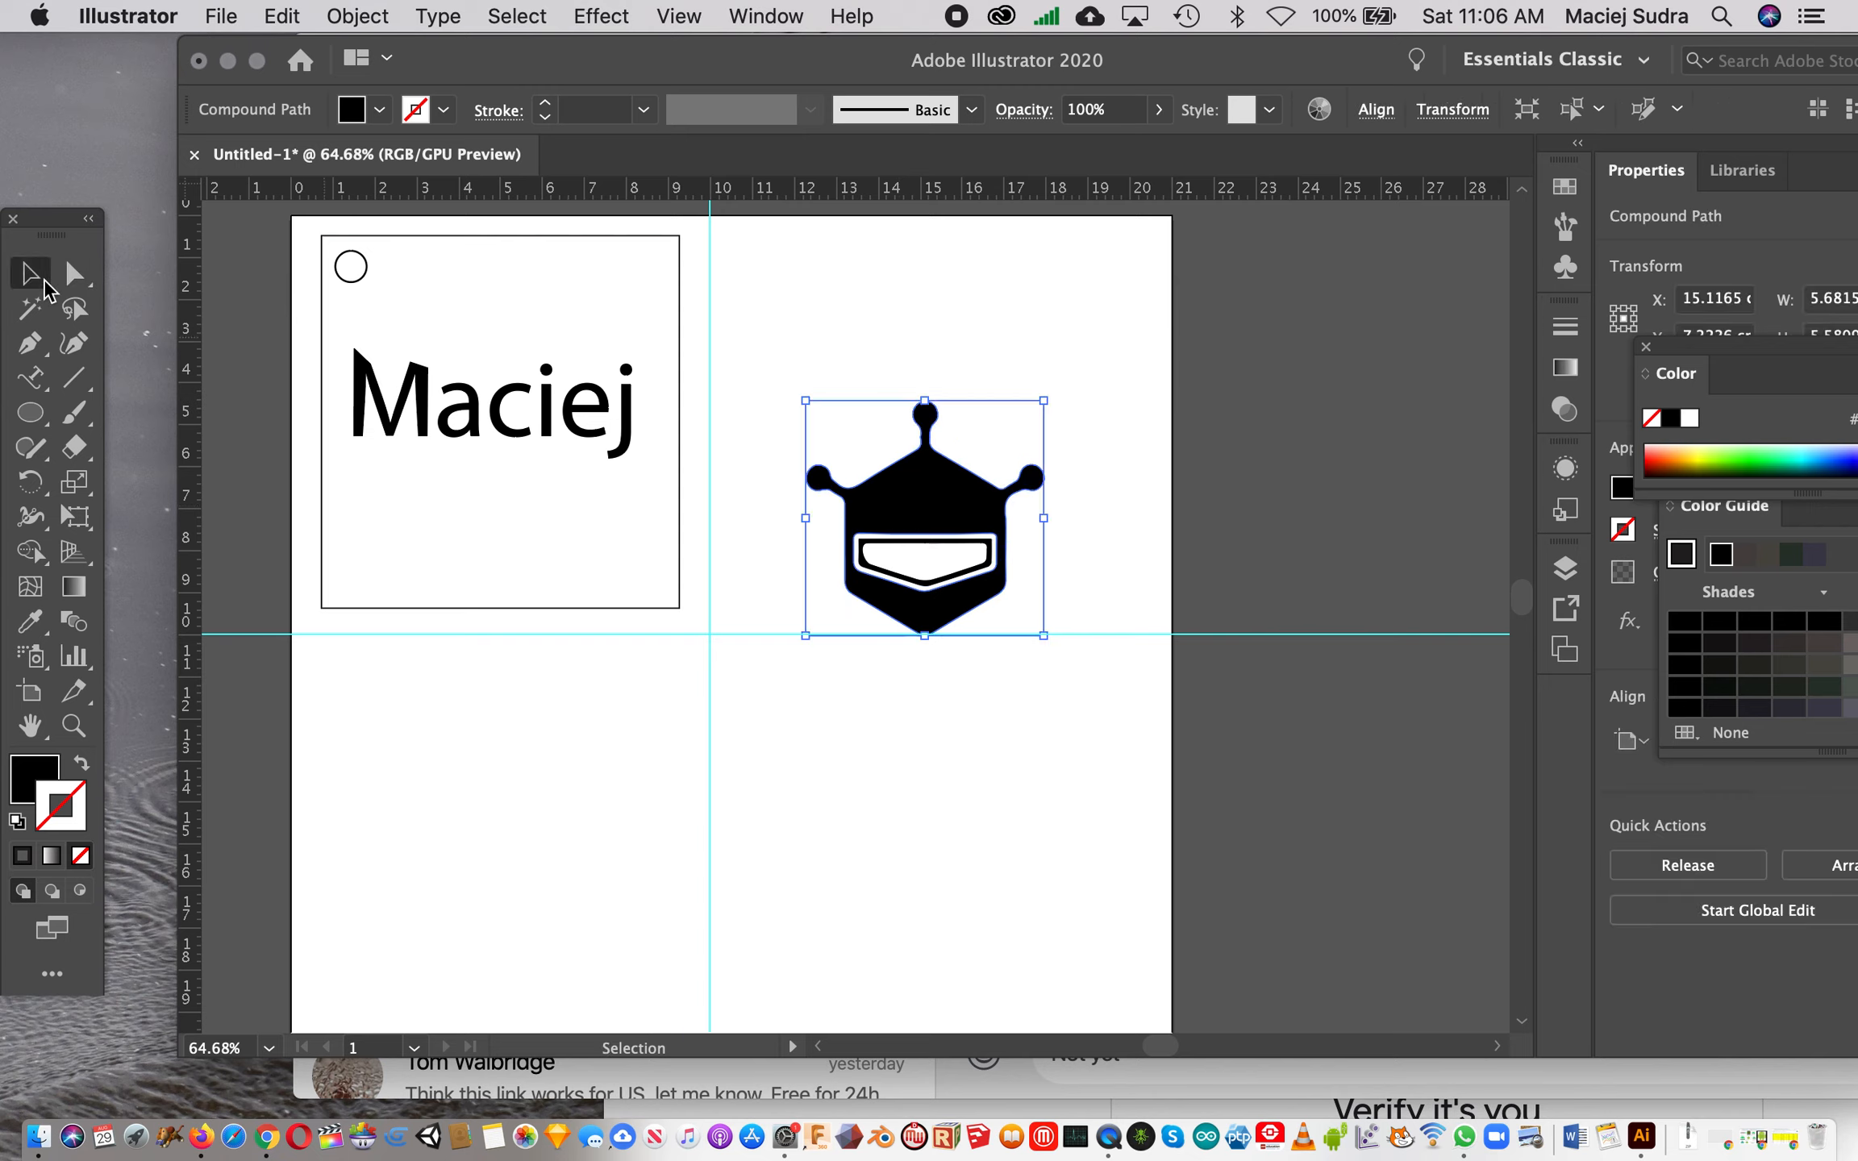
left_click(772, 318)
left_click_drag(968, 508, 543, 468)
left_click(775, 463)
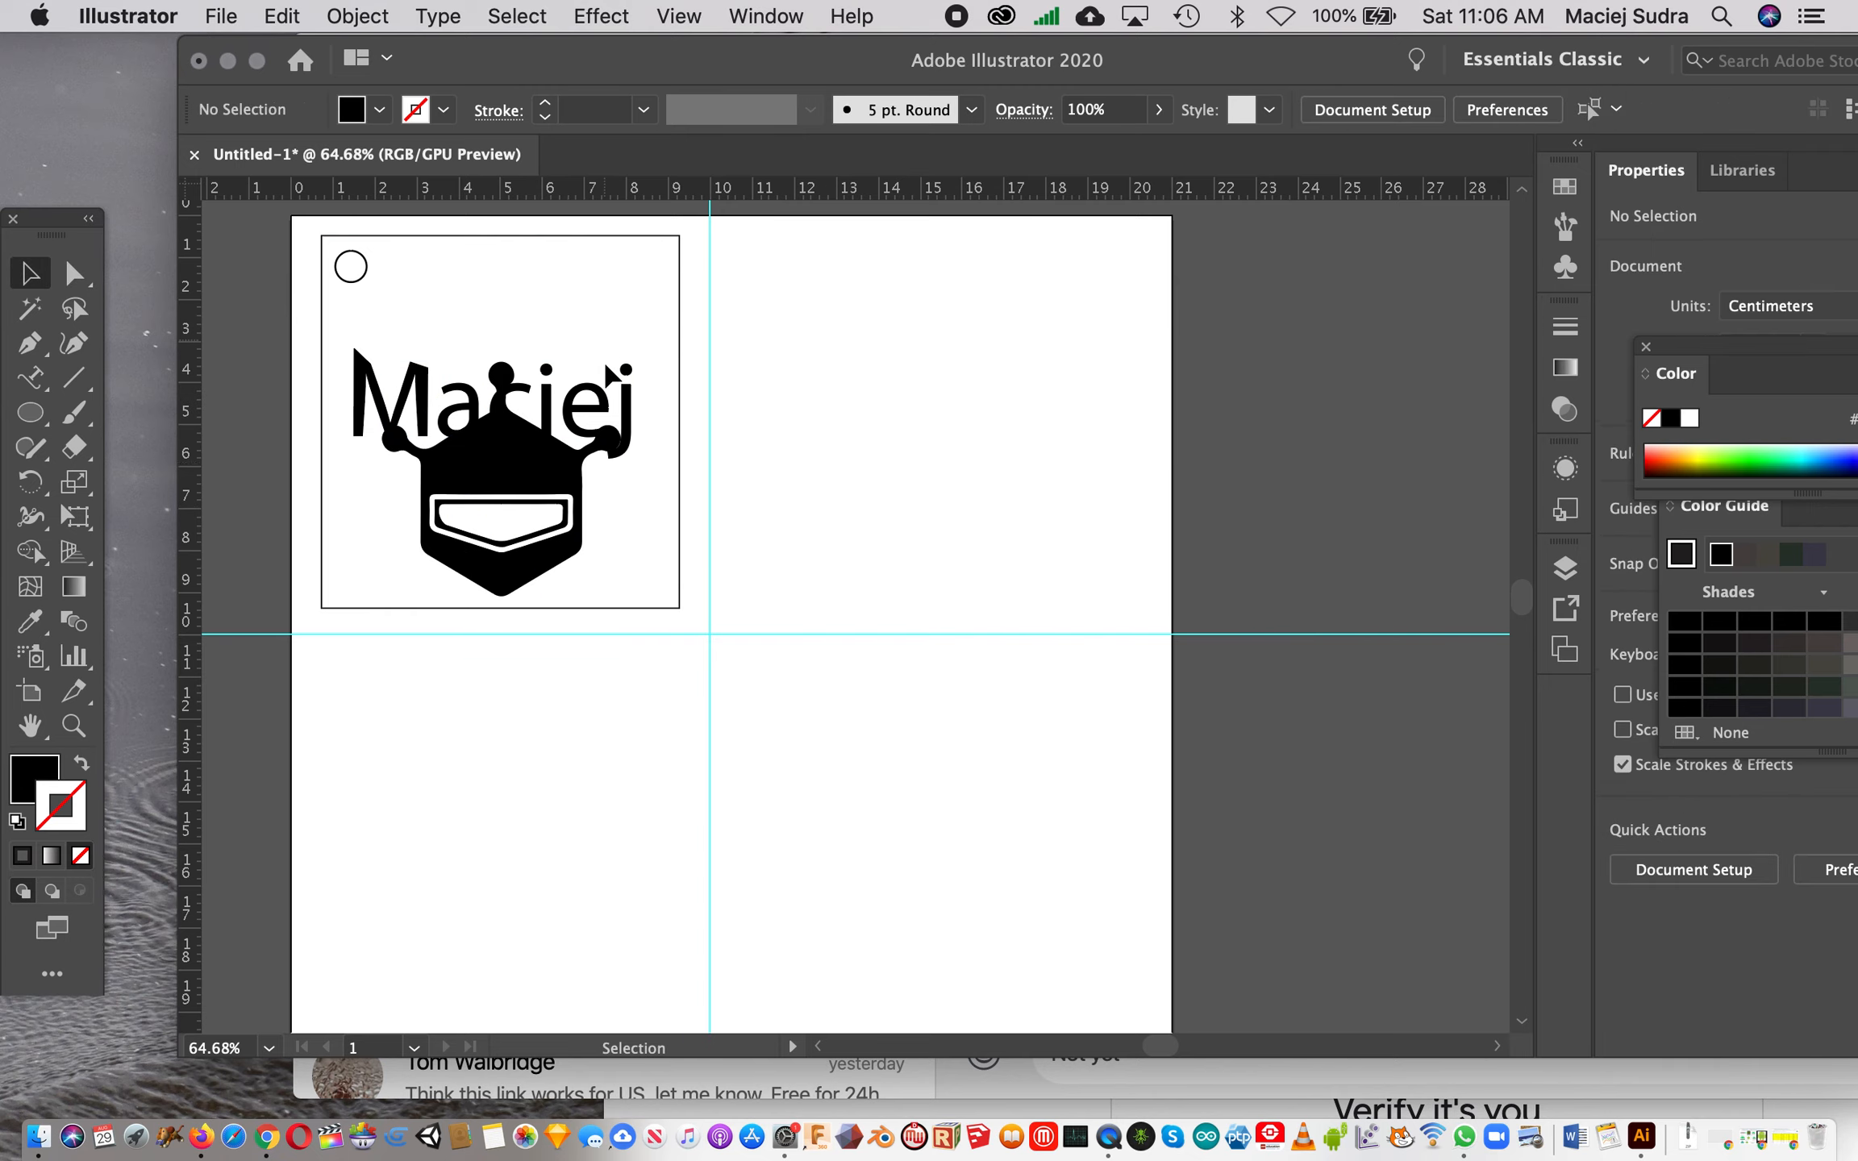
Step: Widen the outlined name to about 7.07 cm and move it above the robot head, centred at about X 5.55 cm
left_click(628, 416)
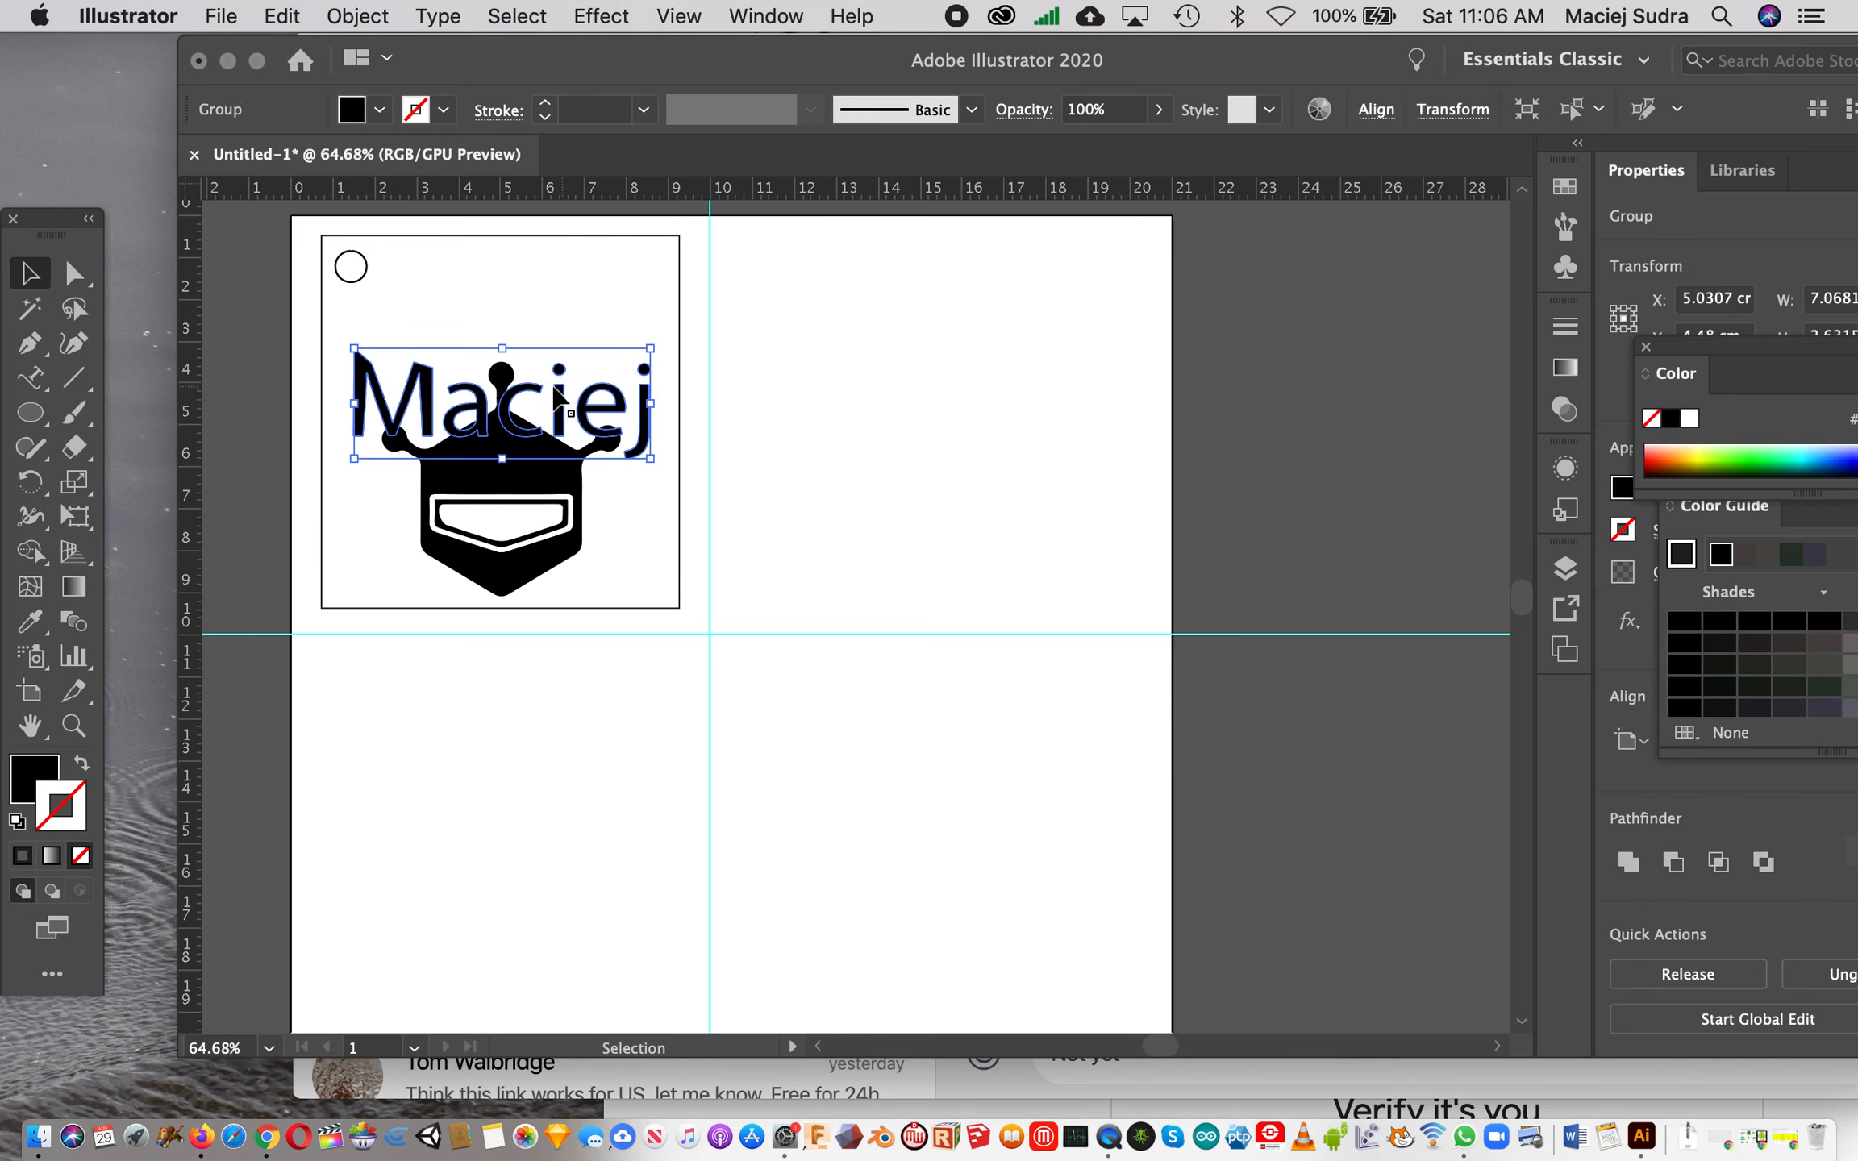
left_click_drag(560, 403, 581, 318)
left_click(539, 485)
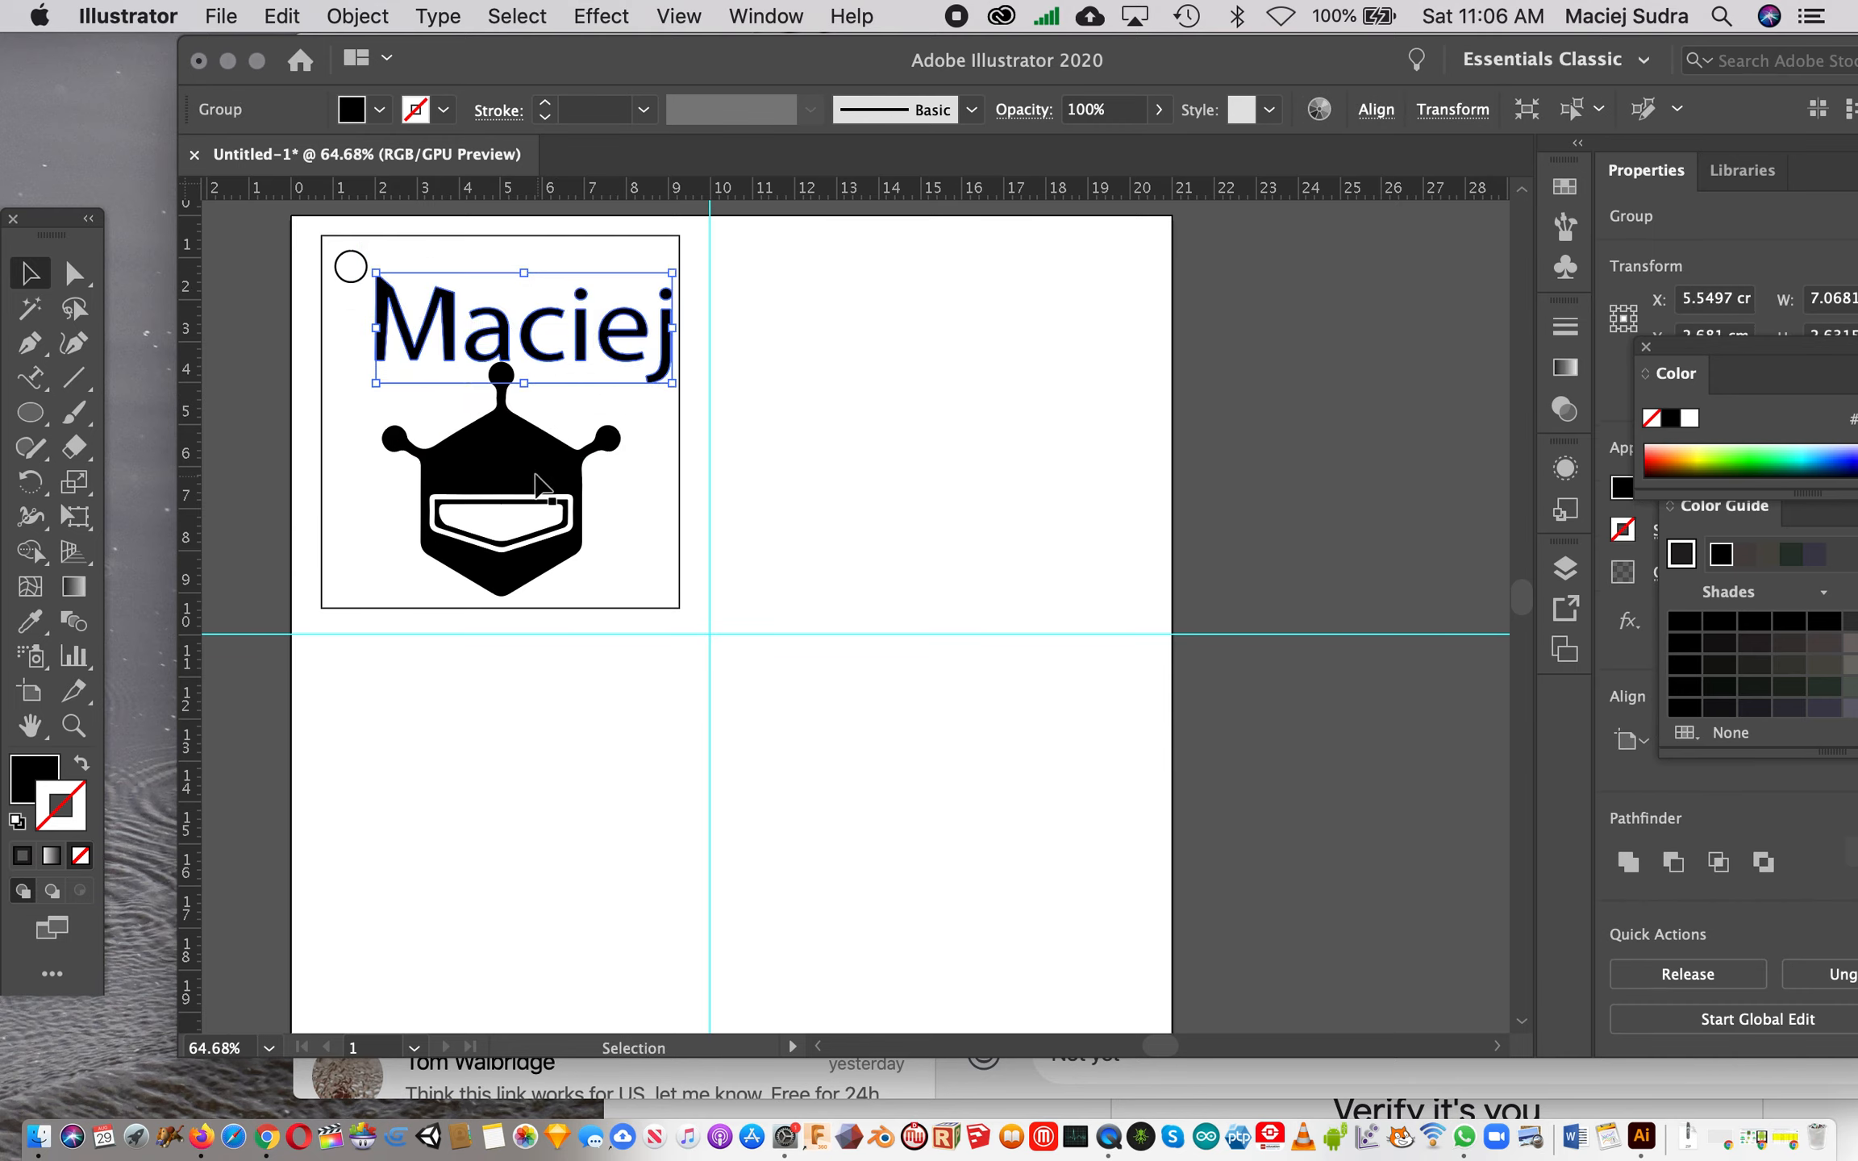
left_click(385, 806)
Step: Try selecting only the robot head's white inner visor path with the Direct Selection tool, and deselect it
left_click(74, 272)
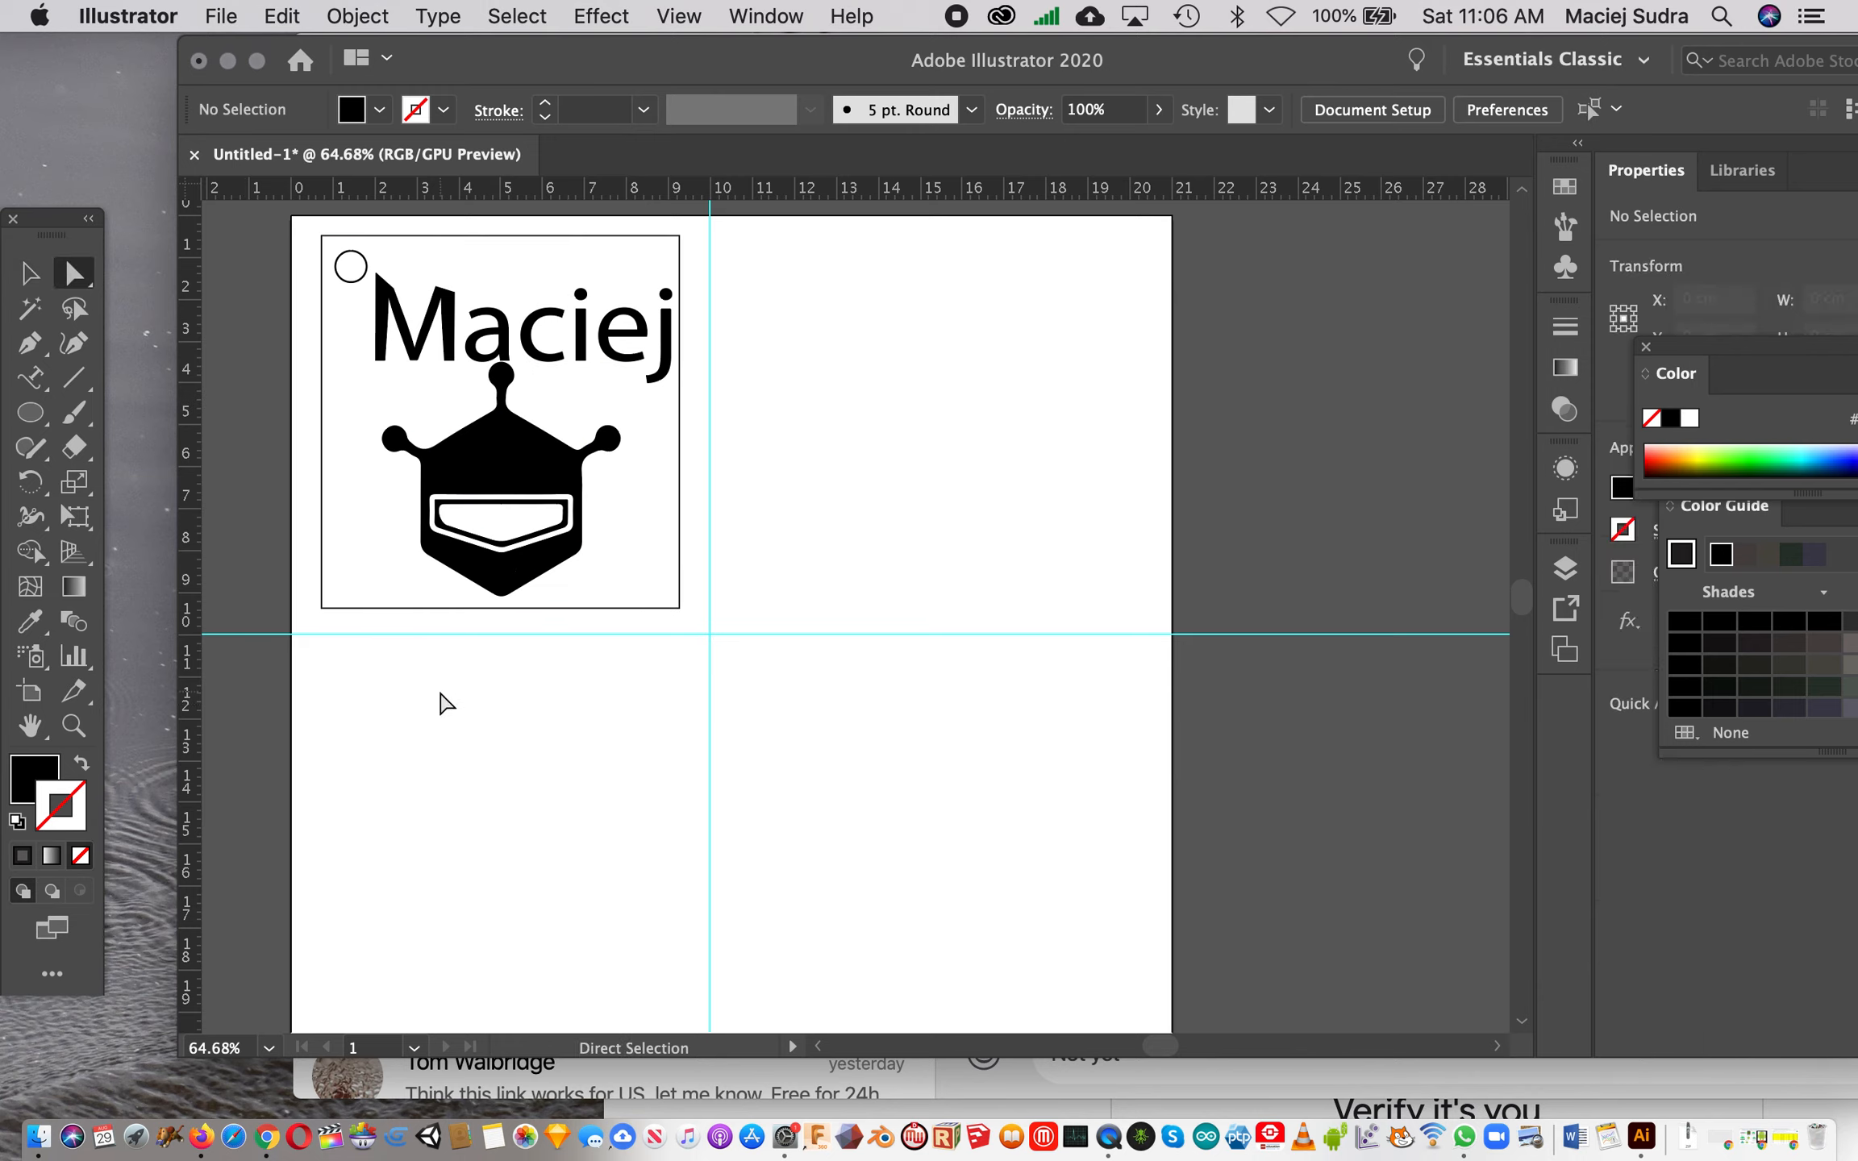
left_click(486, 525)
left_click(492, 545)
left_click(497, 537)
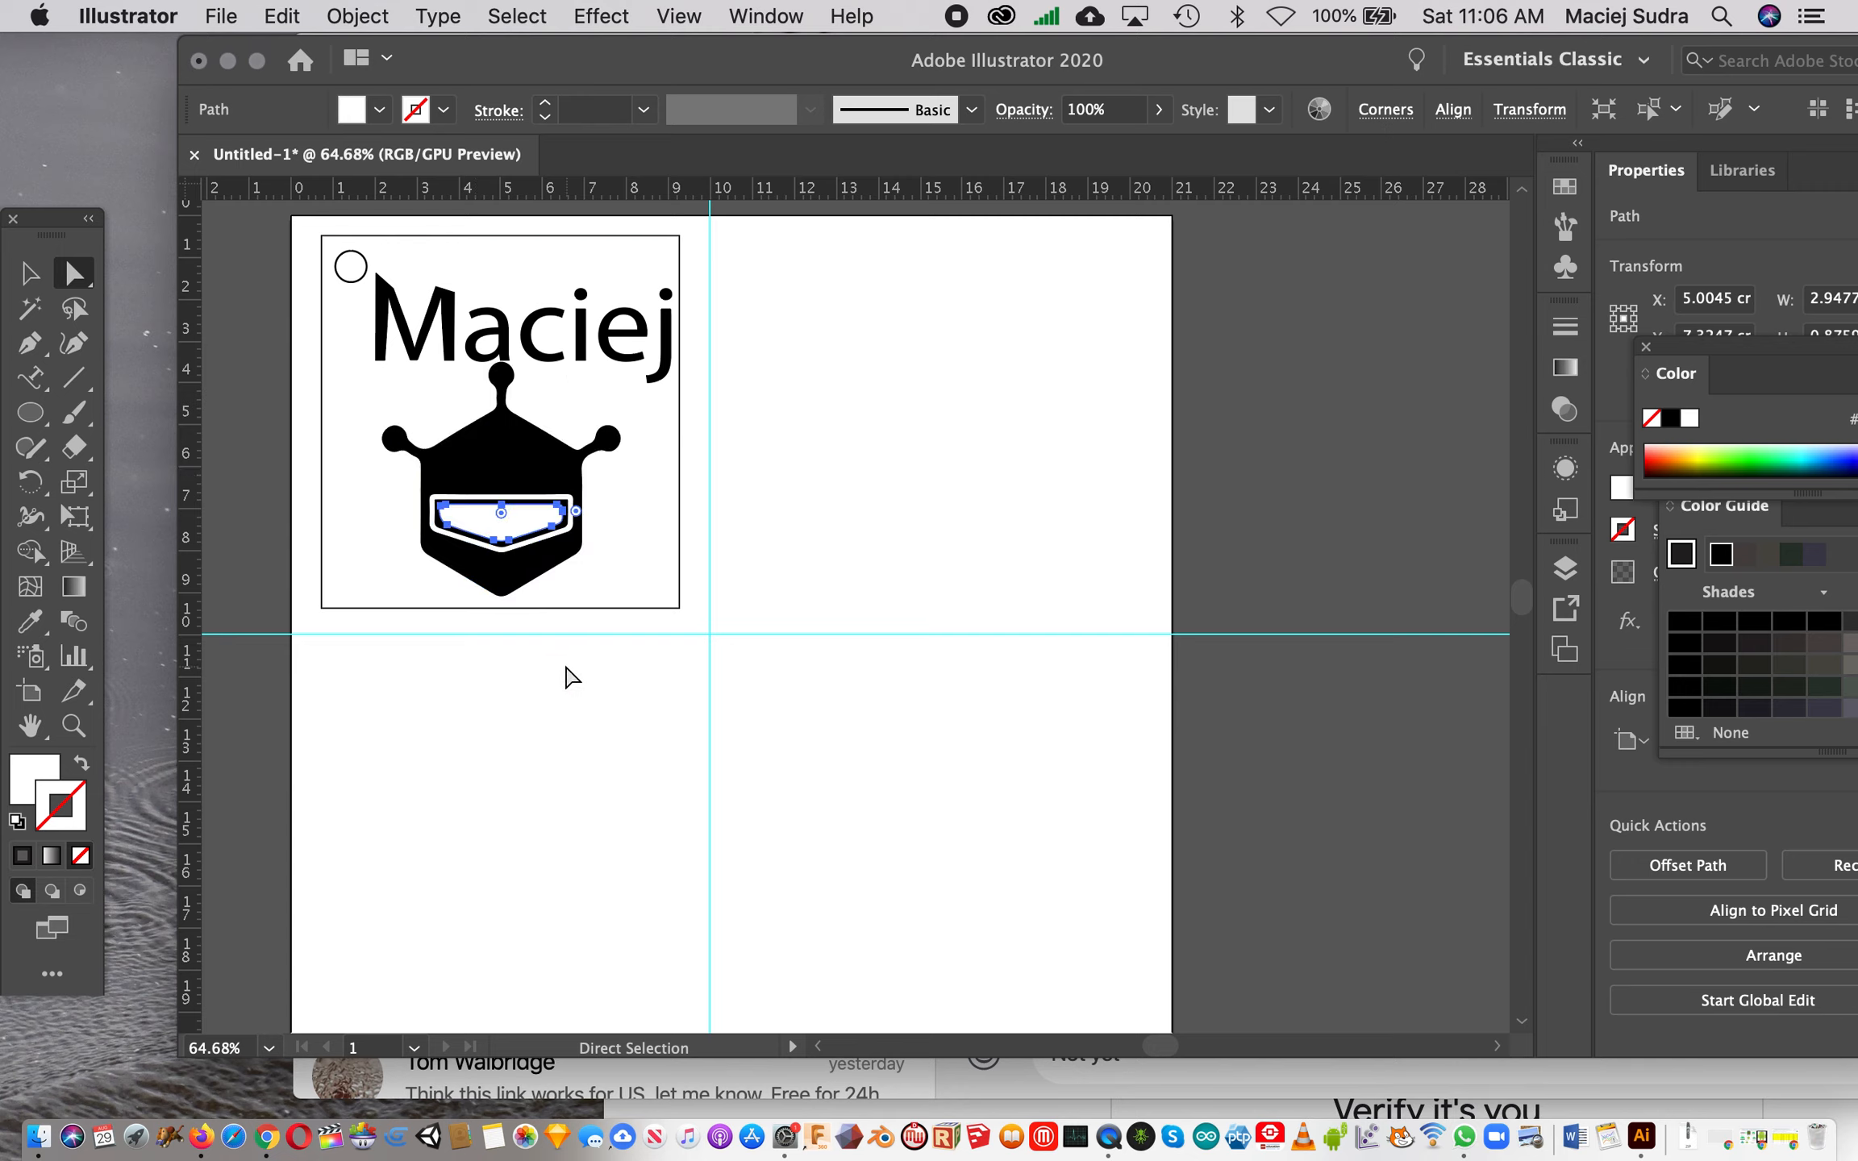
key("super+shift+a")
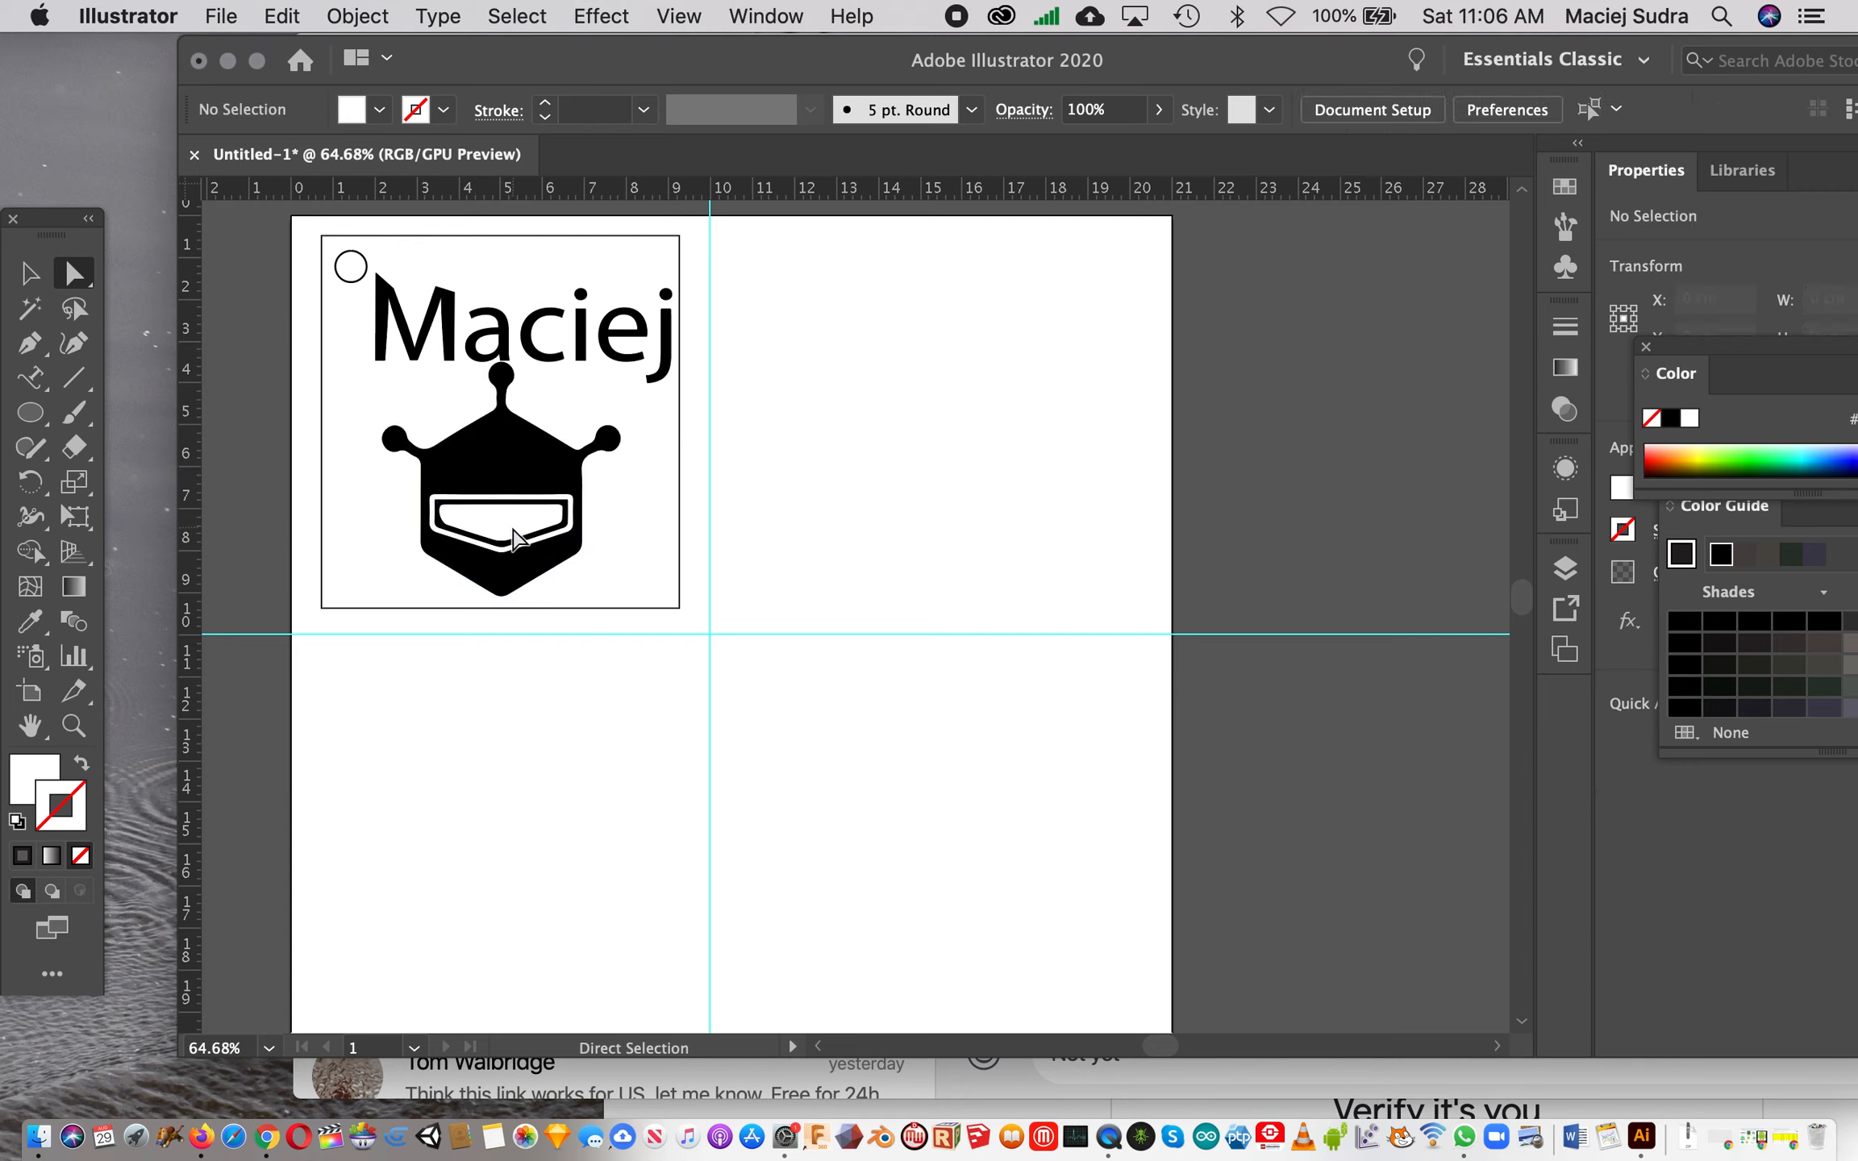
Step: Try to draw a closed freehand shape with the Shaper tool in the empty area beyond the vertical guide
key("v")
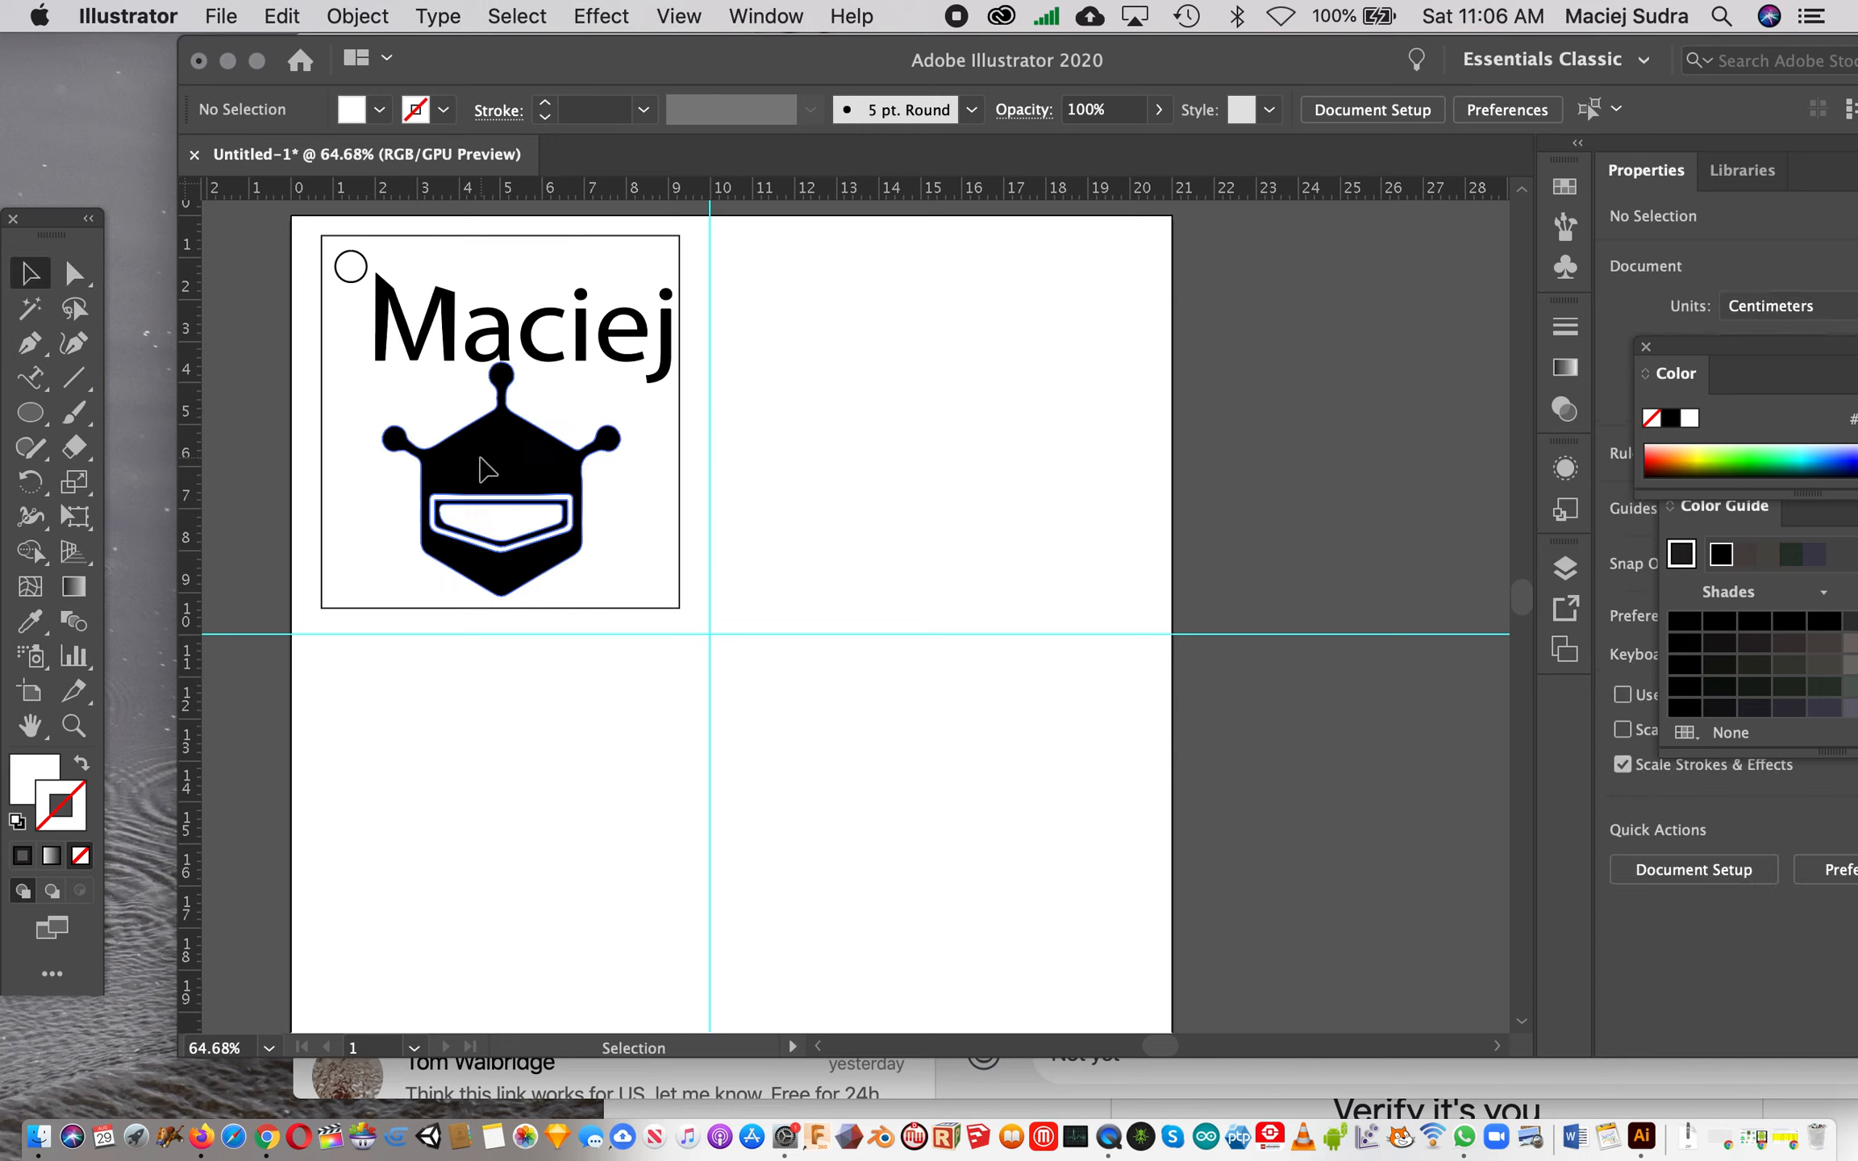
left_click(479, 464)
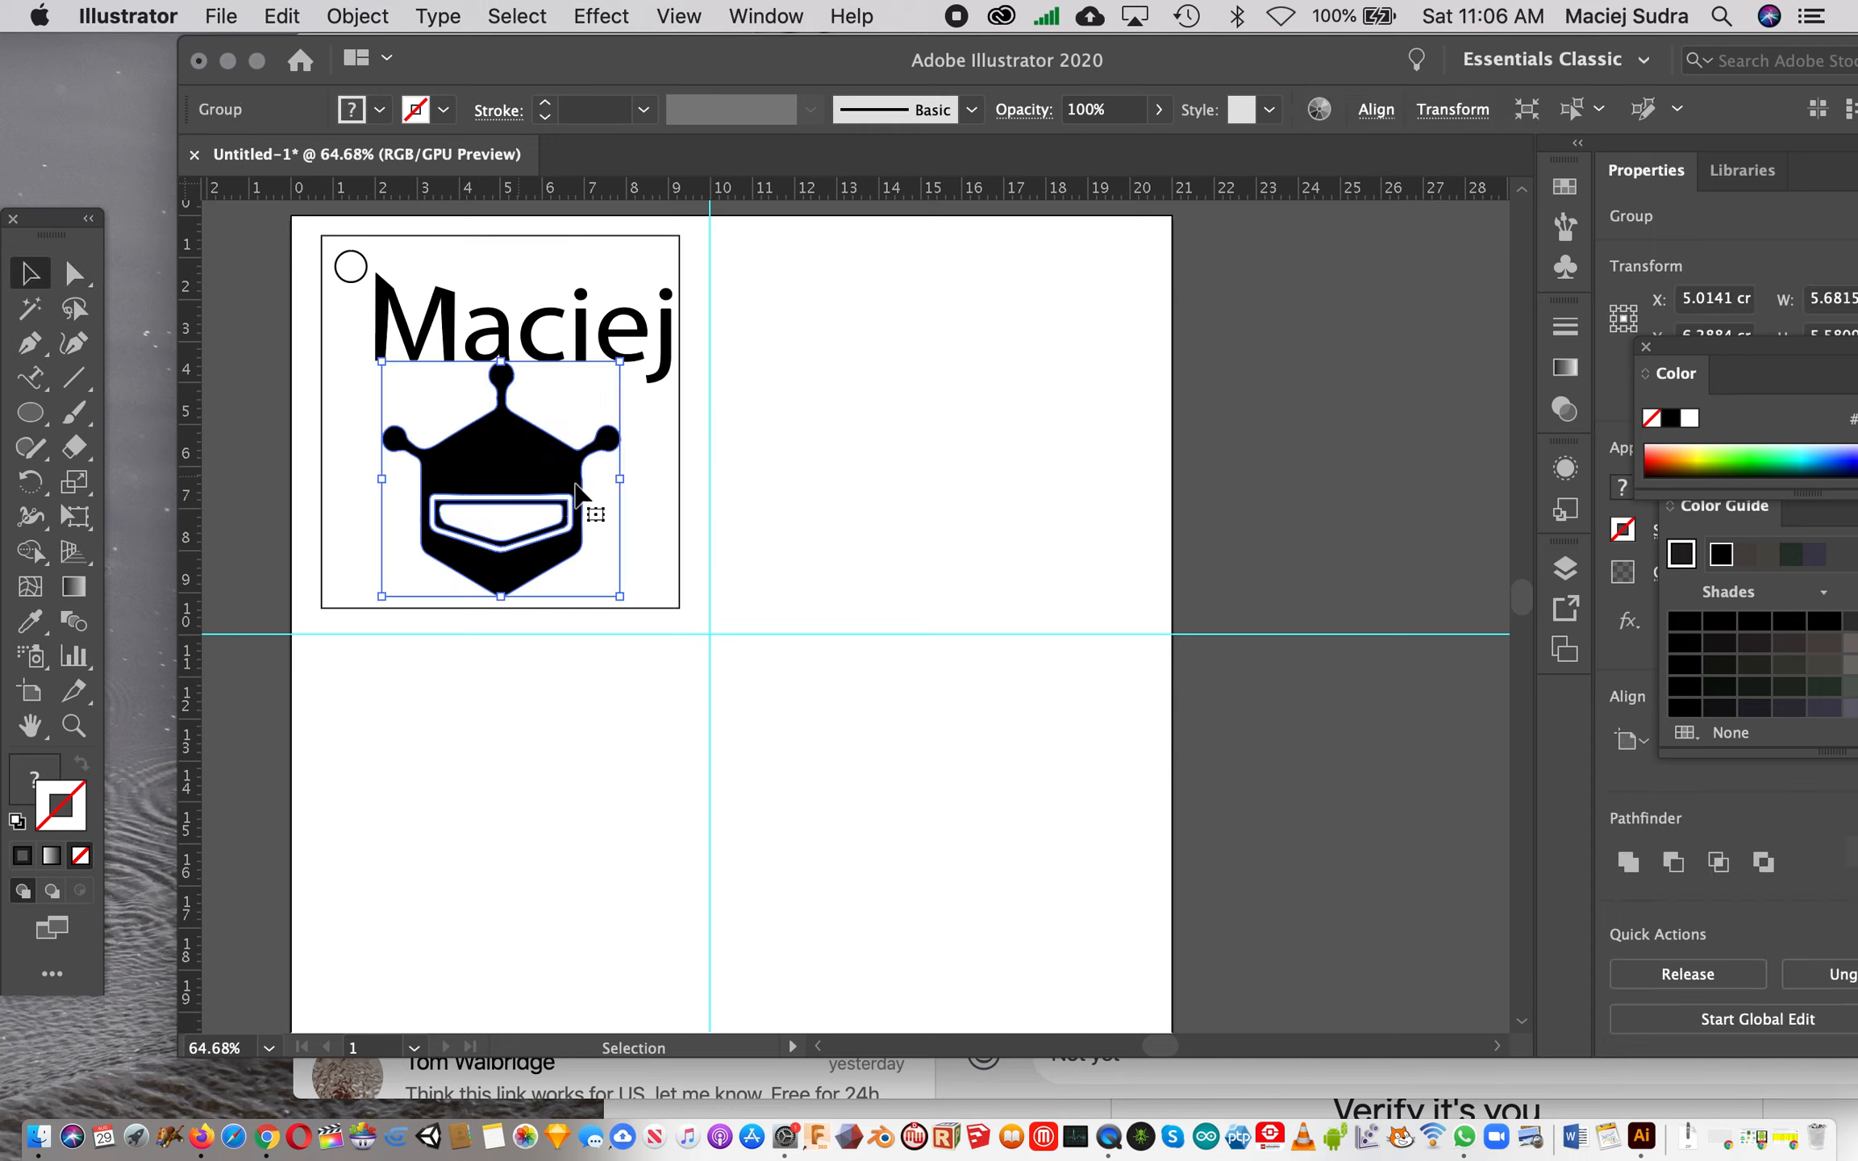
left_click(29, 447)
mouse_move(843, 472)
left_mouse_down()
mouse_move(940, 640)
mouse_move(1042, 755)
mouse_move(1103, 404)
mouse_move(994, 305)
mouse_move(973, 398)
left_mouse_up()
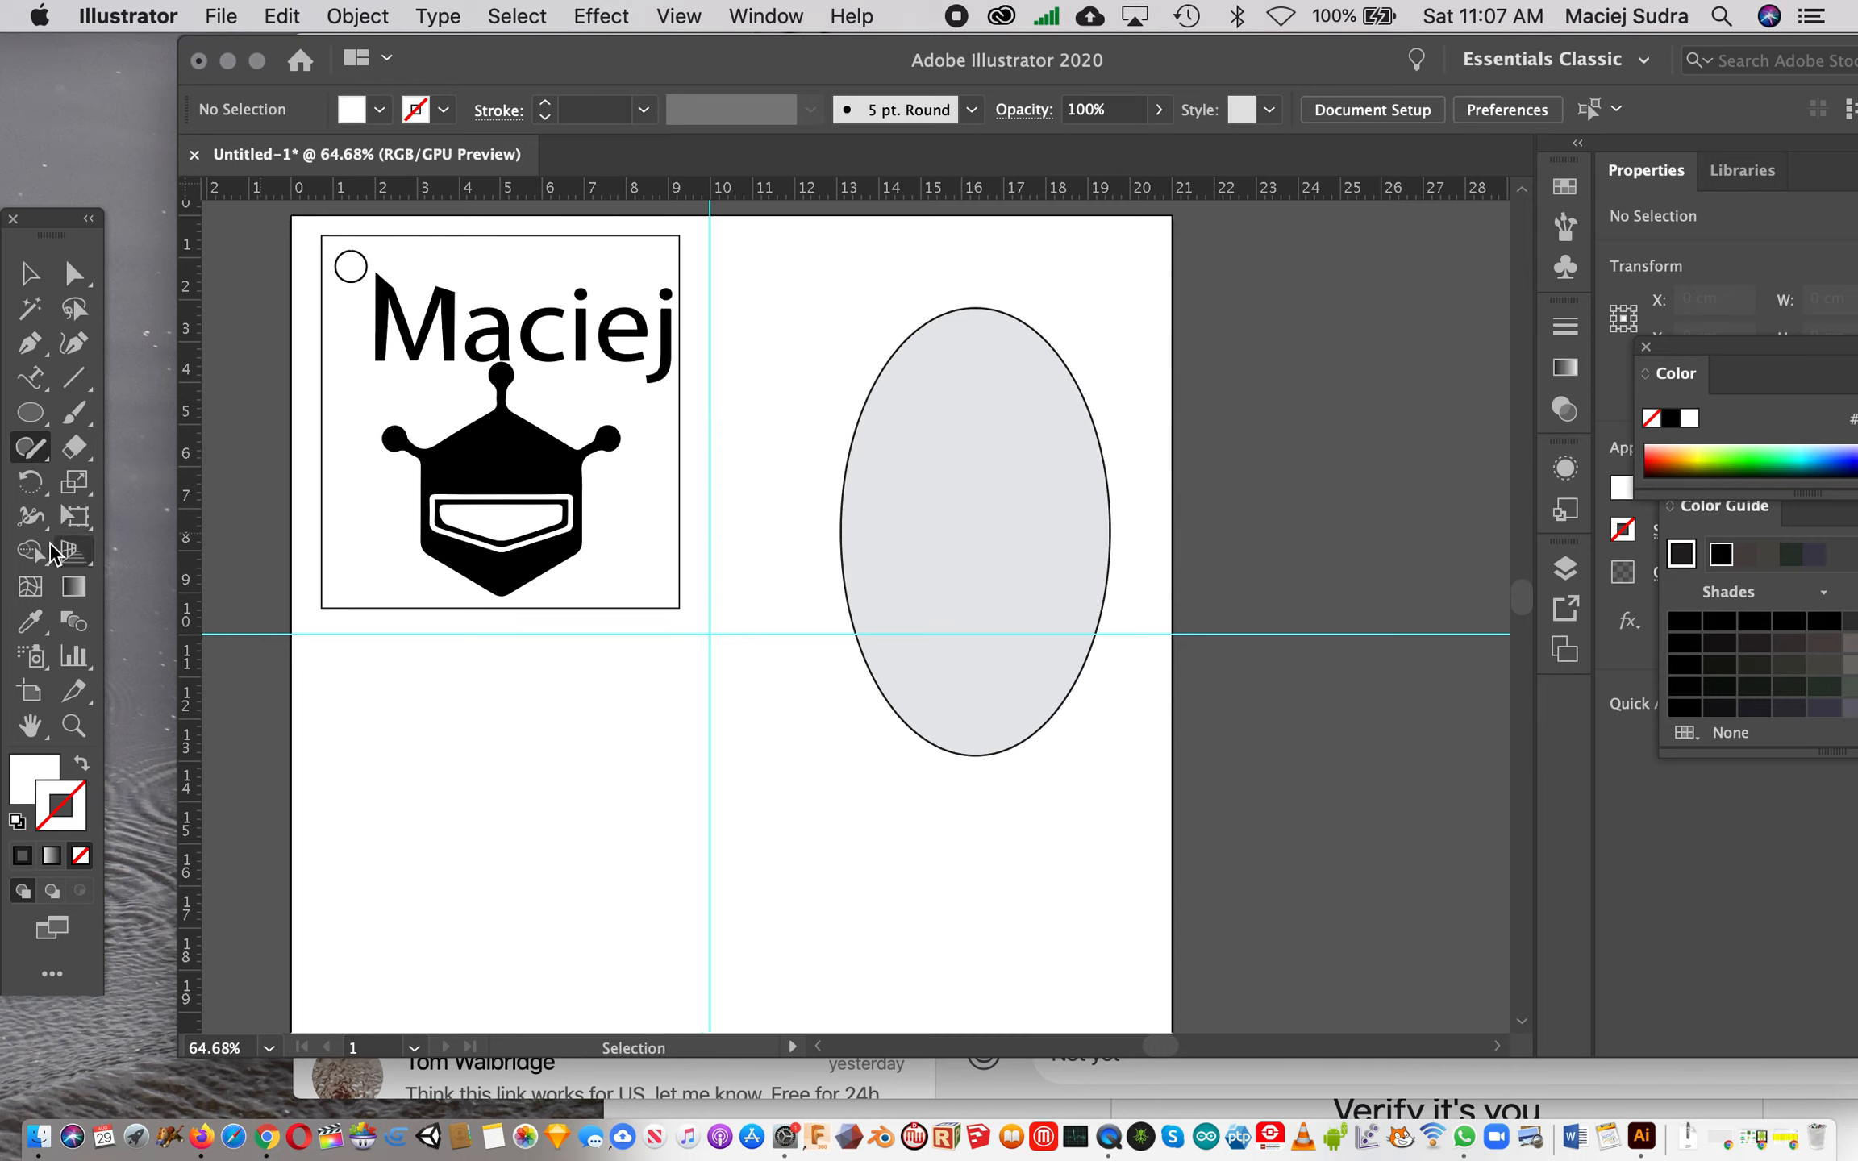
Step: Delete the grey ellipse and draw a closed freeform outline about 5.67 cm wide in its place with the Pencil tool
left_click(32, 459)
left_click(161, 482)
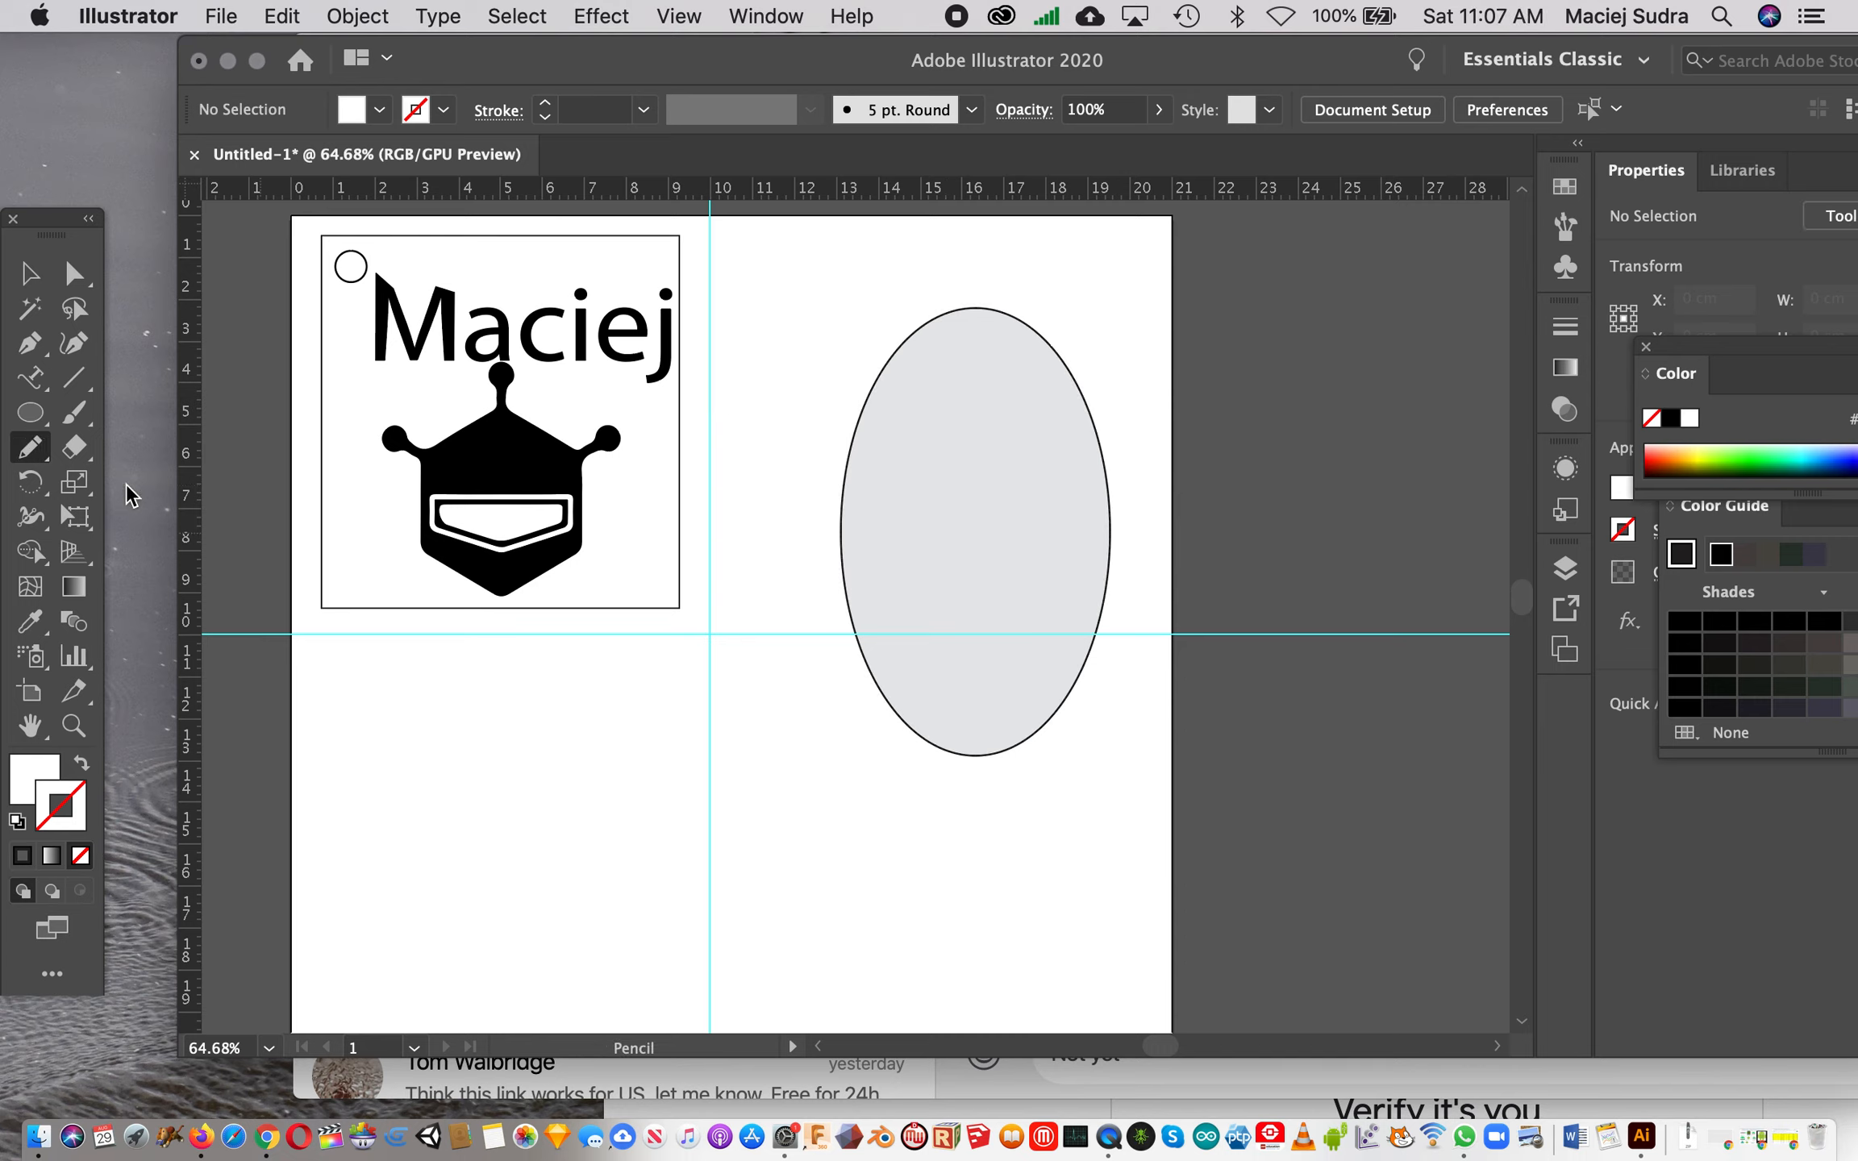
left_click(32, 272)
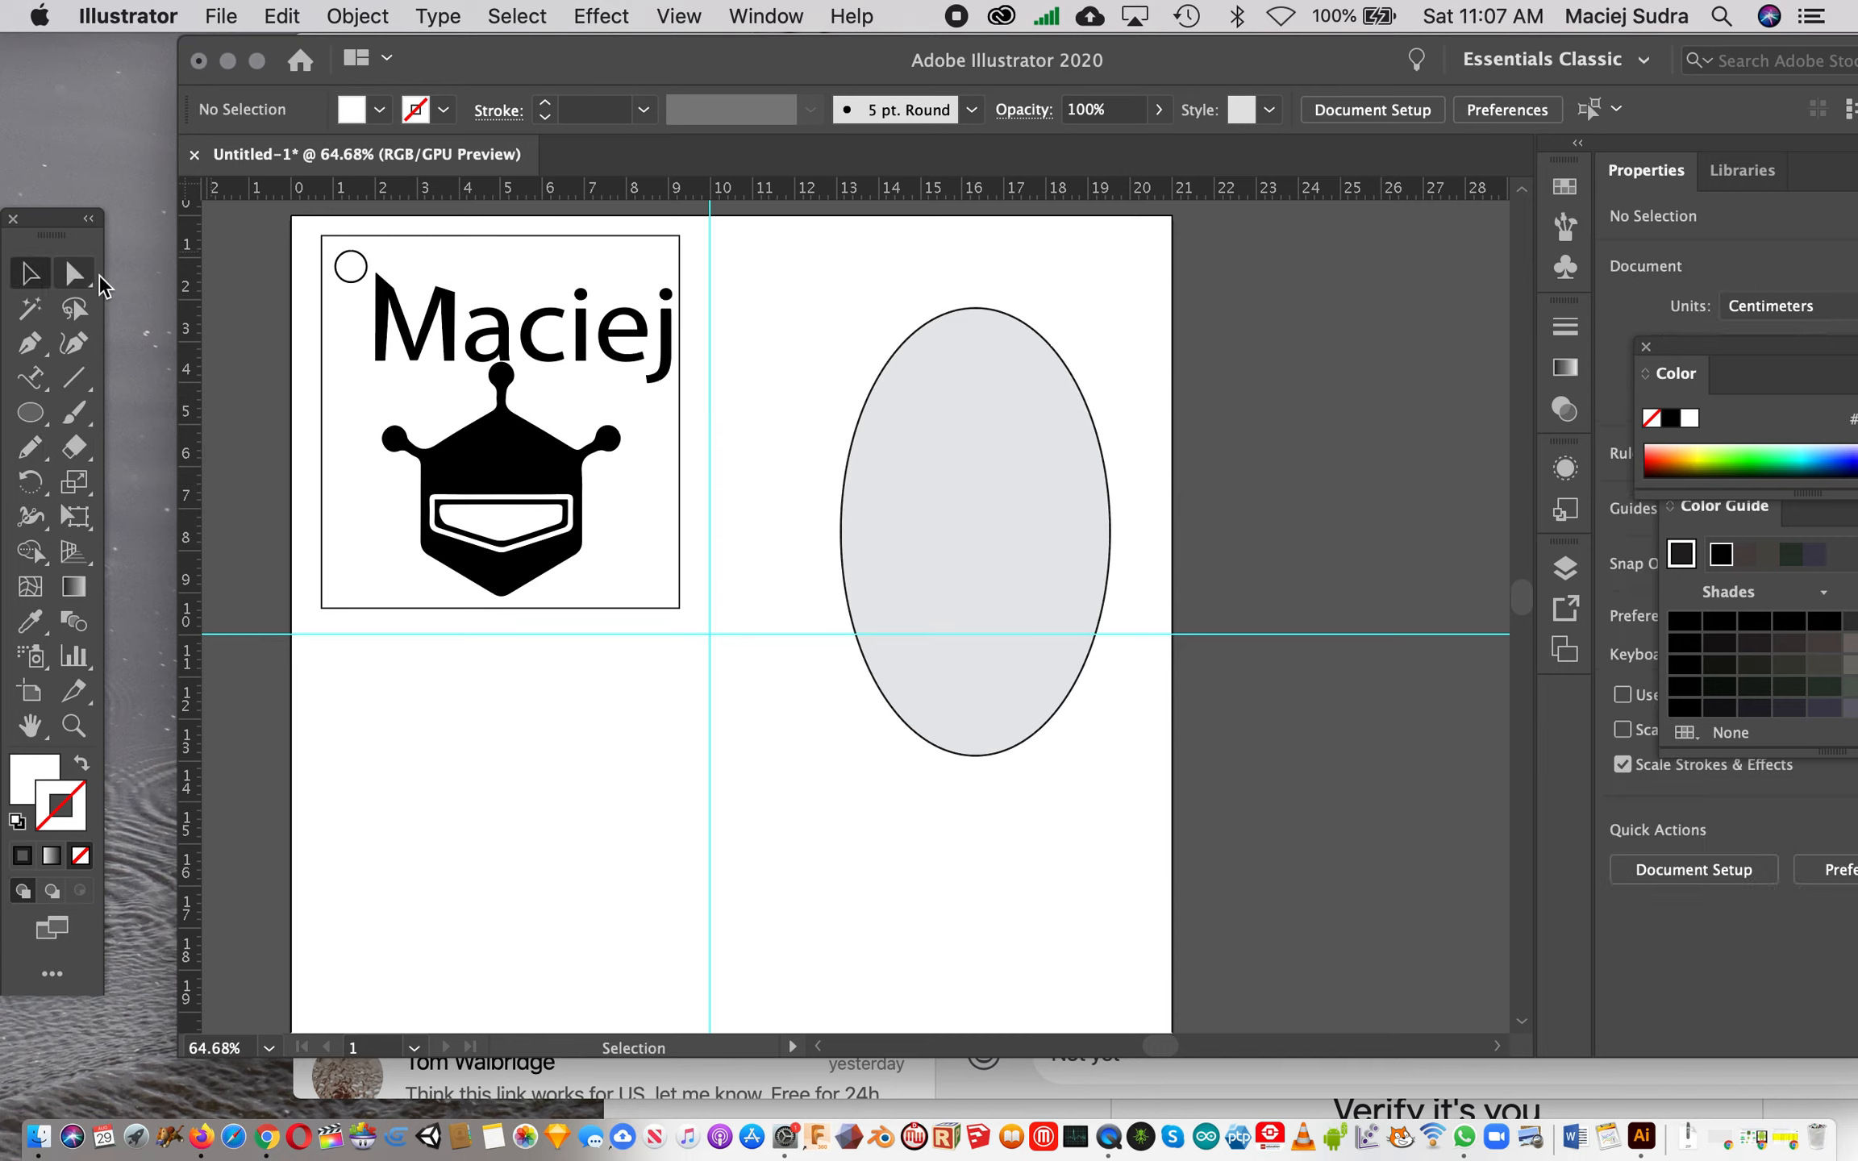
left_click(954, 500)
key("Delete")
left_click(30, 446)
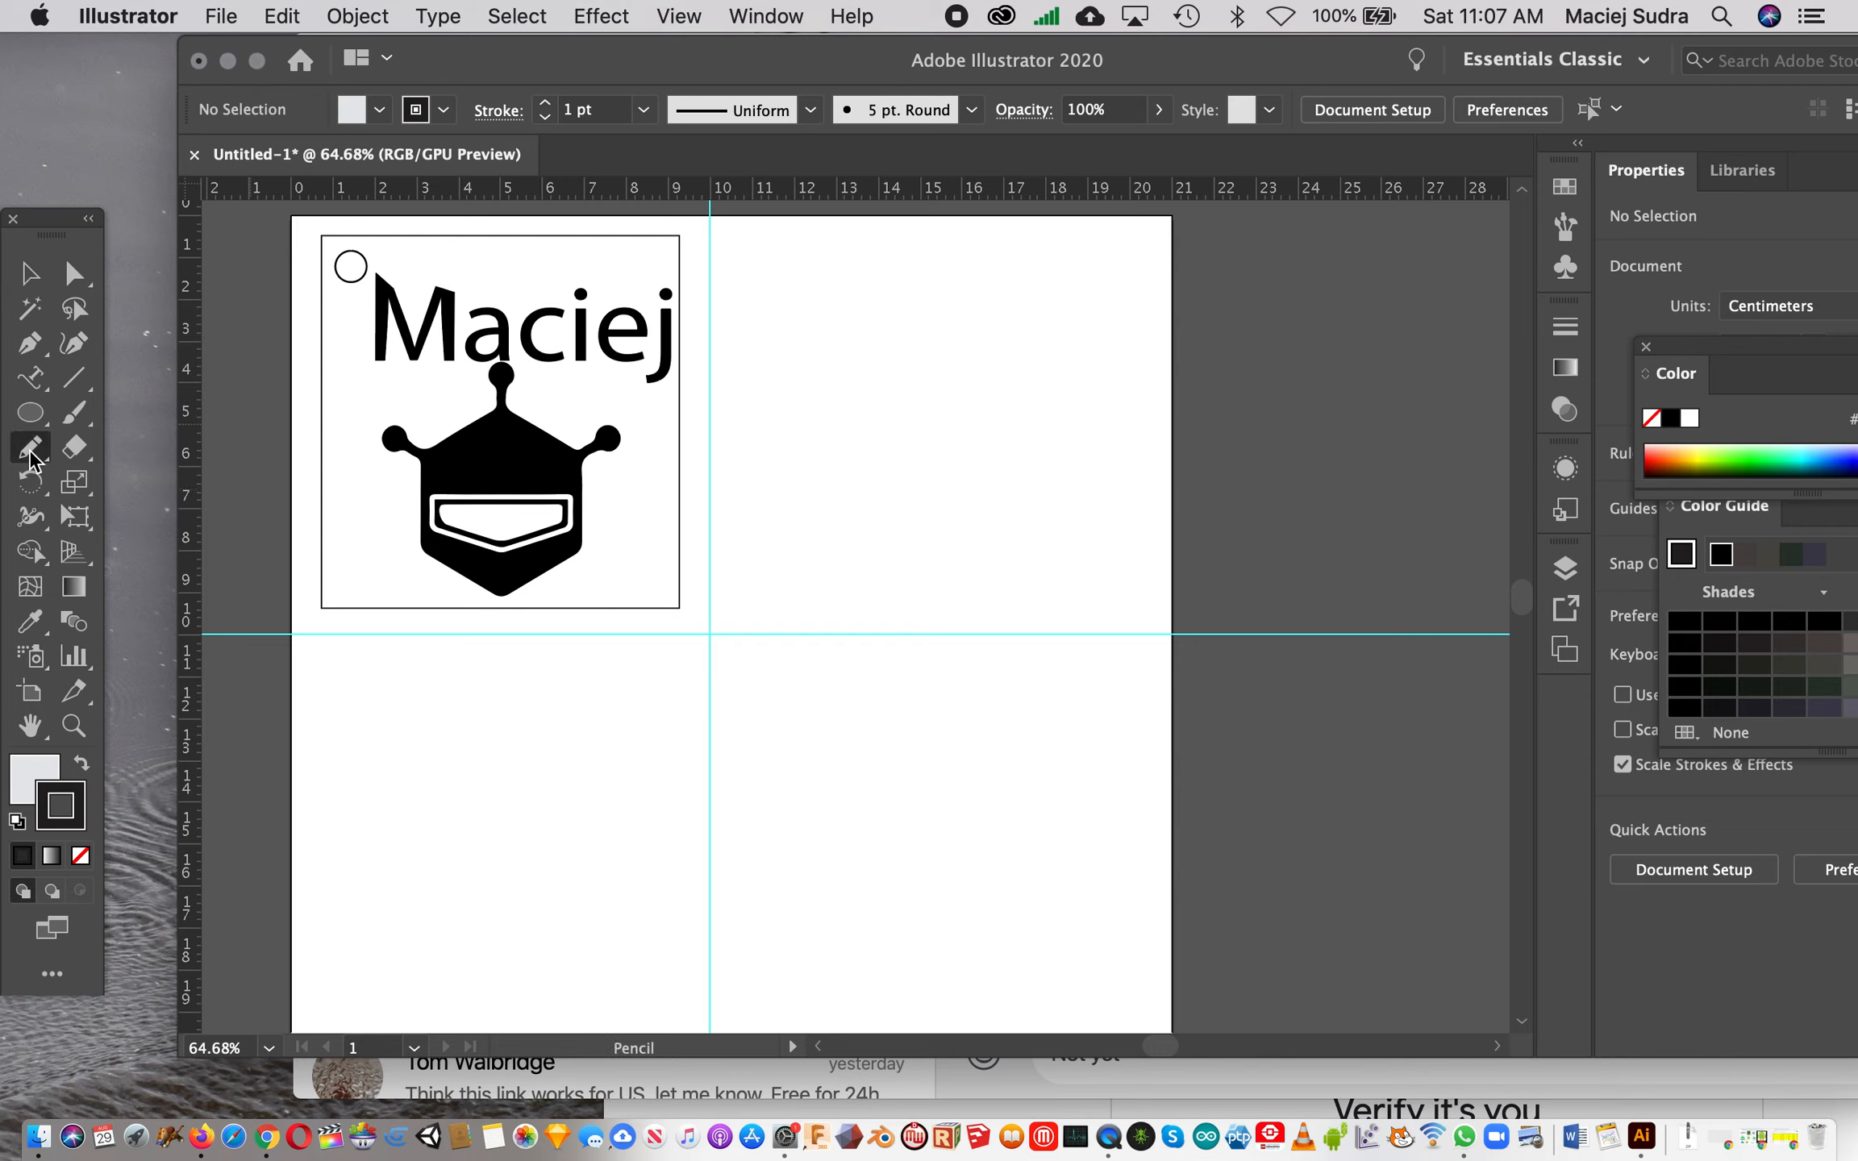
mouse_move(959, 295)
left_mouse_down()
mouse_move(925, 615)
mouse_move(1085, 568)
mouse_move(1088, 414)
mouse_move(961, 360)
mouse_move(960, 290)
left_mouse_up()
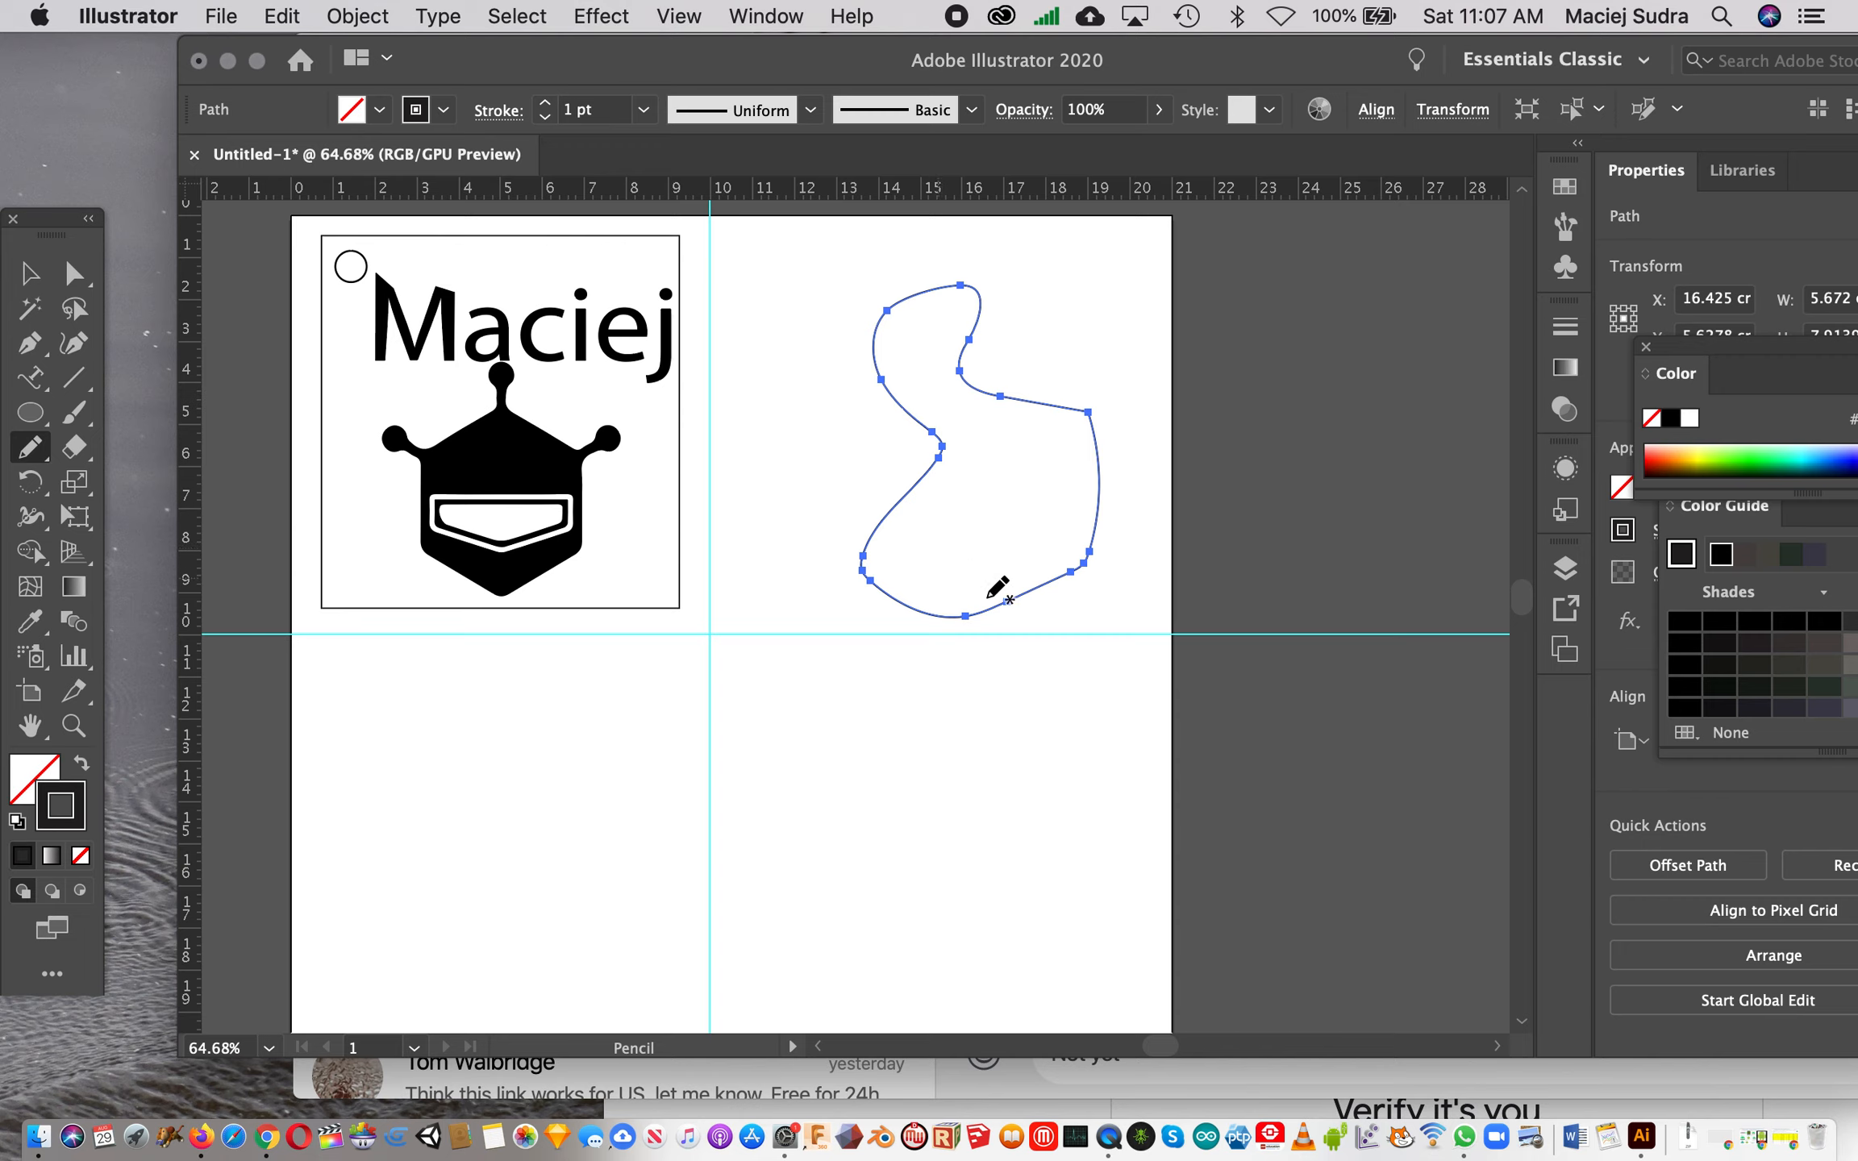
Step: Move the robot head out of the frame to the empty area below the freeform shape, centred at about X 15.25 cm
left_click(30, 273)
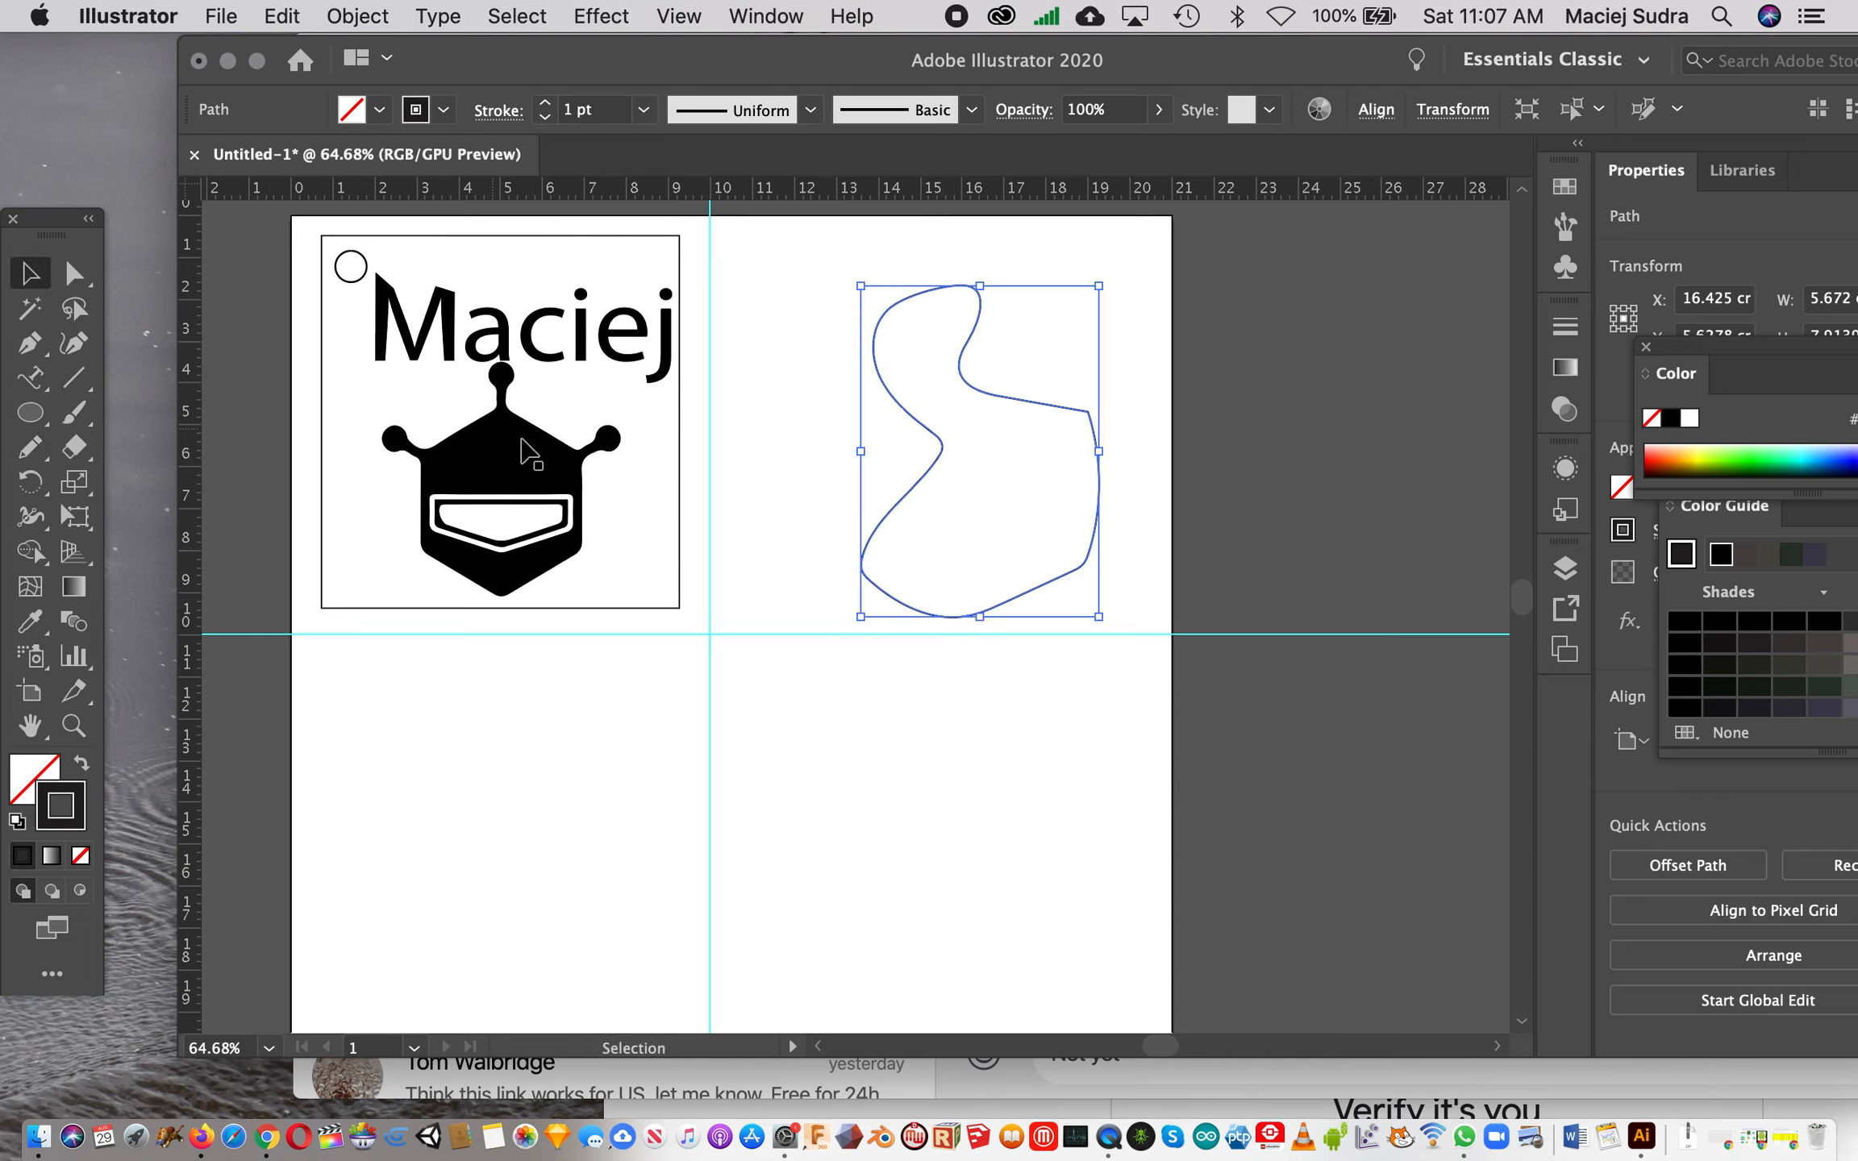
left_click(526, 450)
left_click_drag(475, 449, 903, 774)
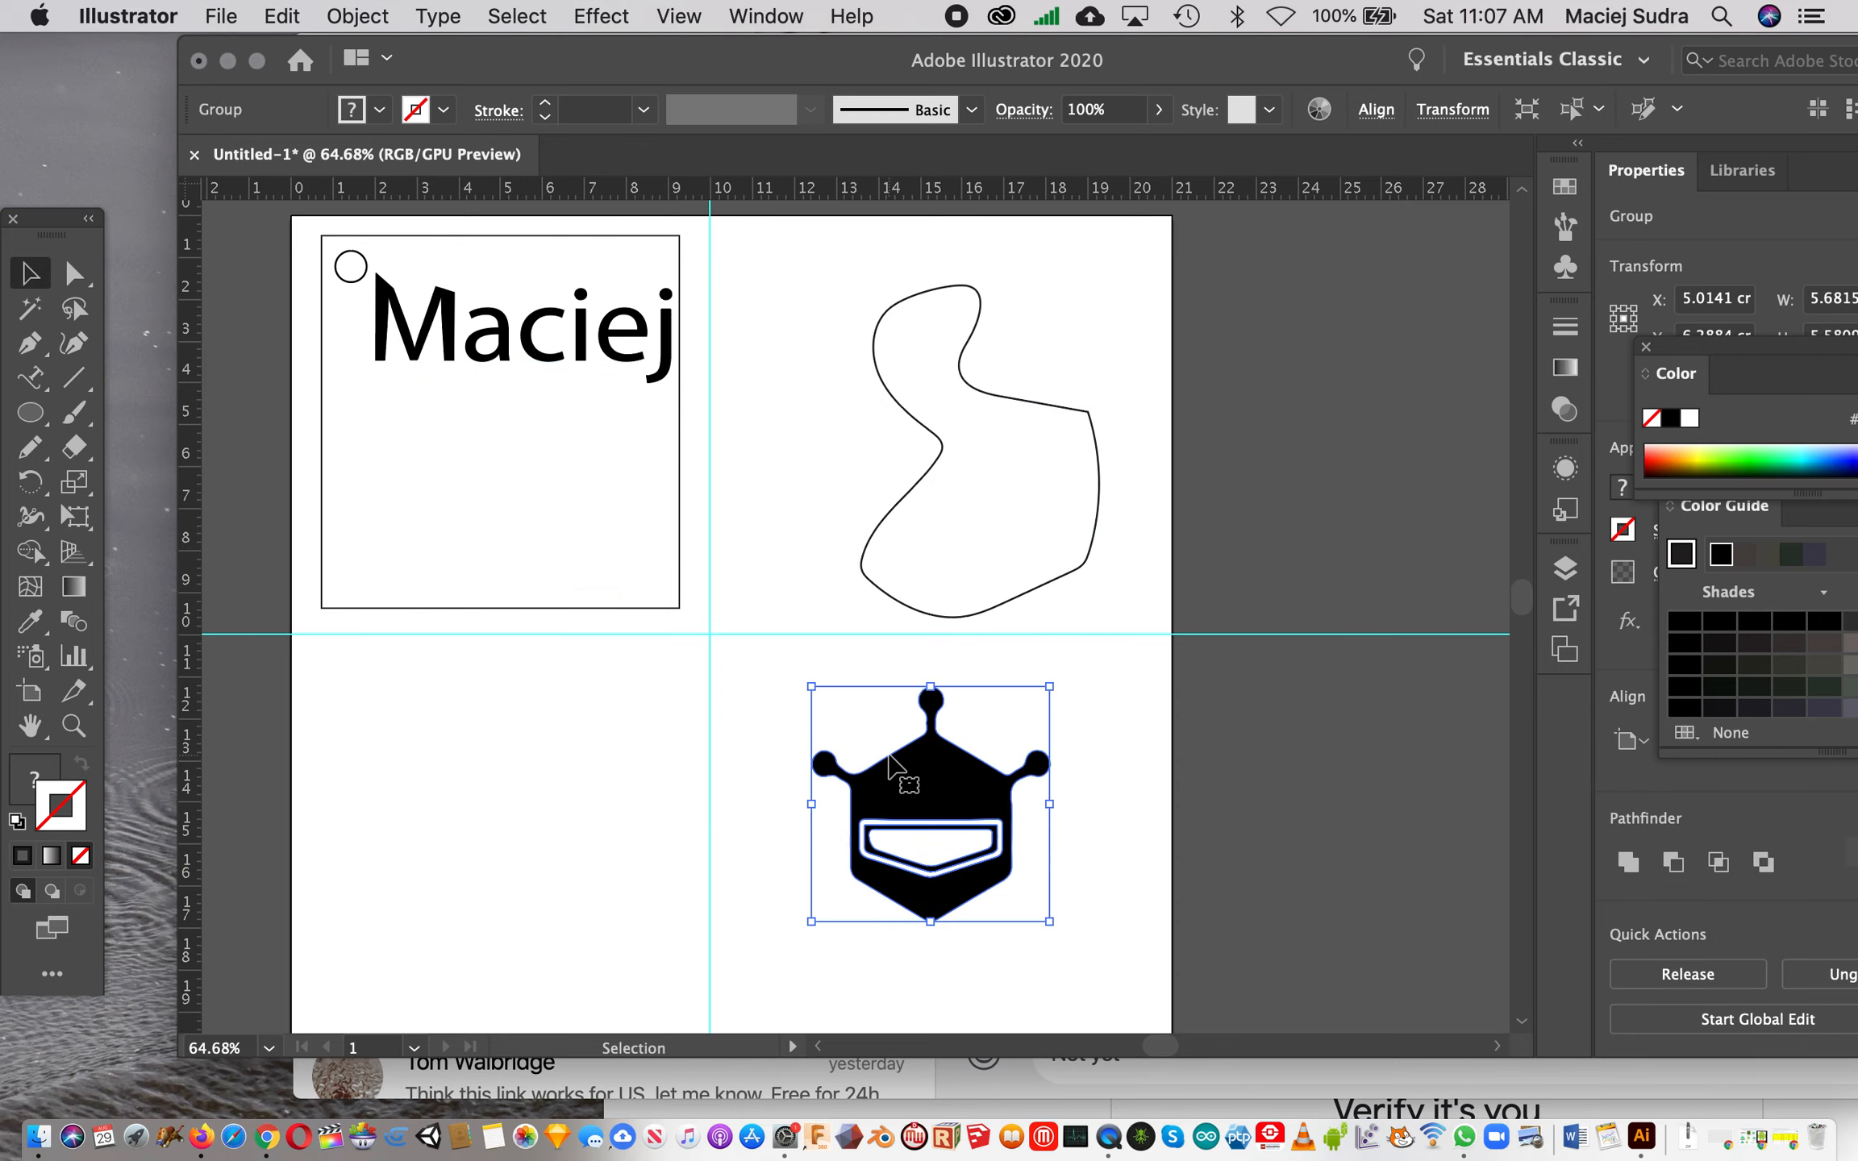
Step: Give the robot head a solid dark 1 pt stroke and remove its fill so only the outlines are drawn
left_click(34, 786)
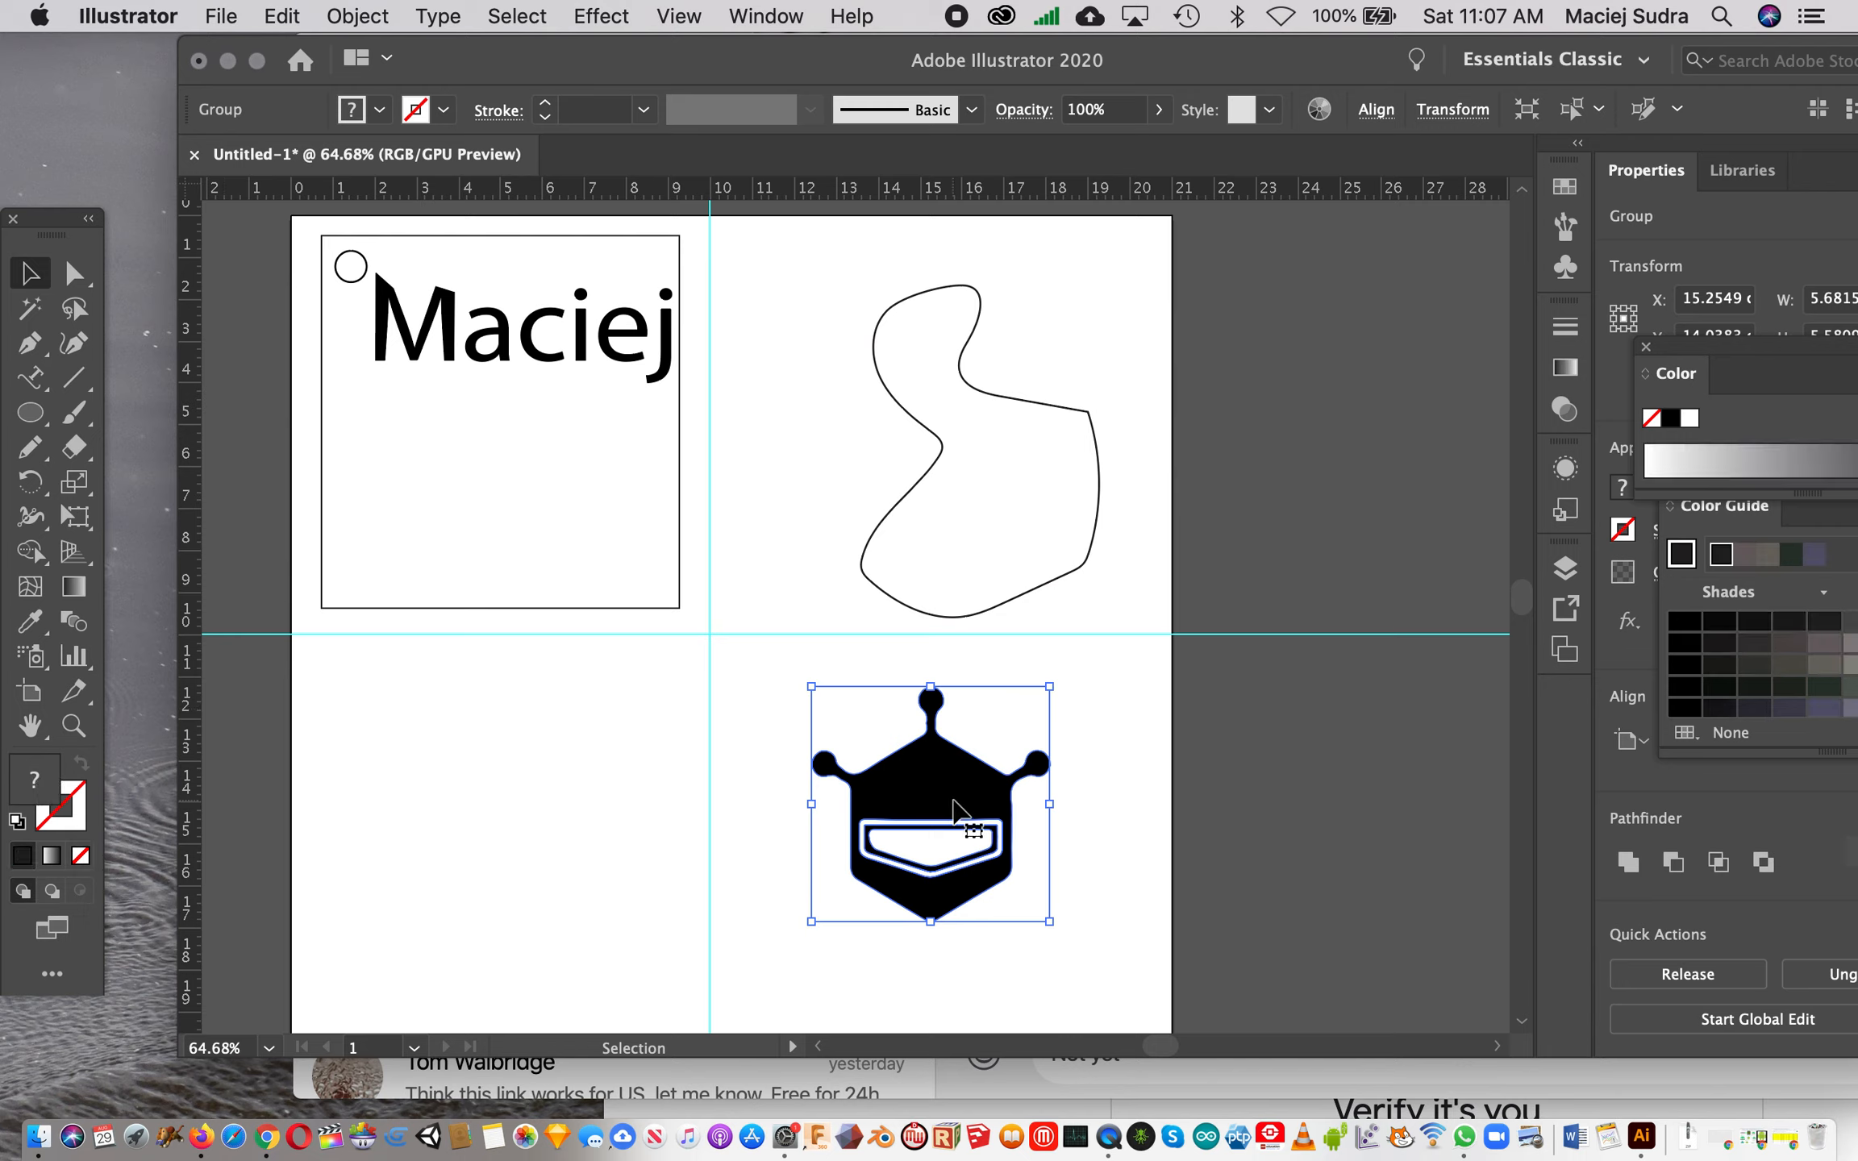
left_click(78, 814)
left_click(23, 857)
left_click(25, 795)
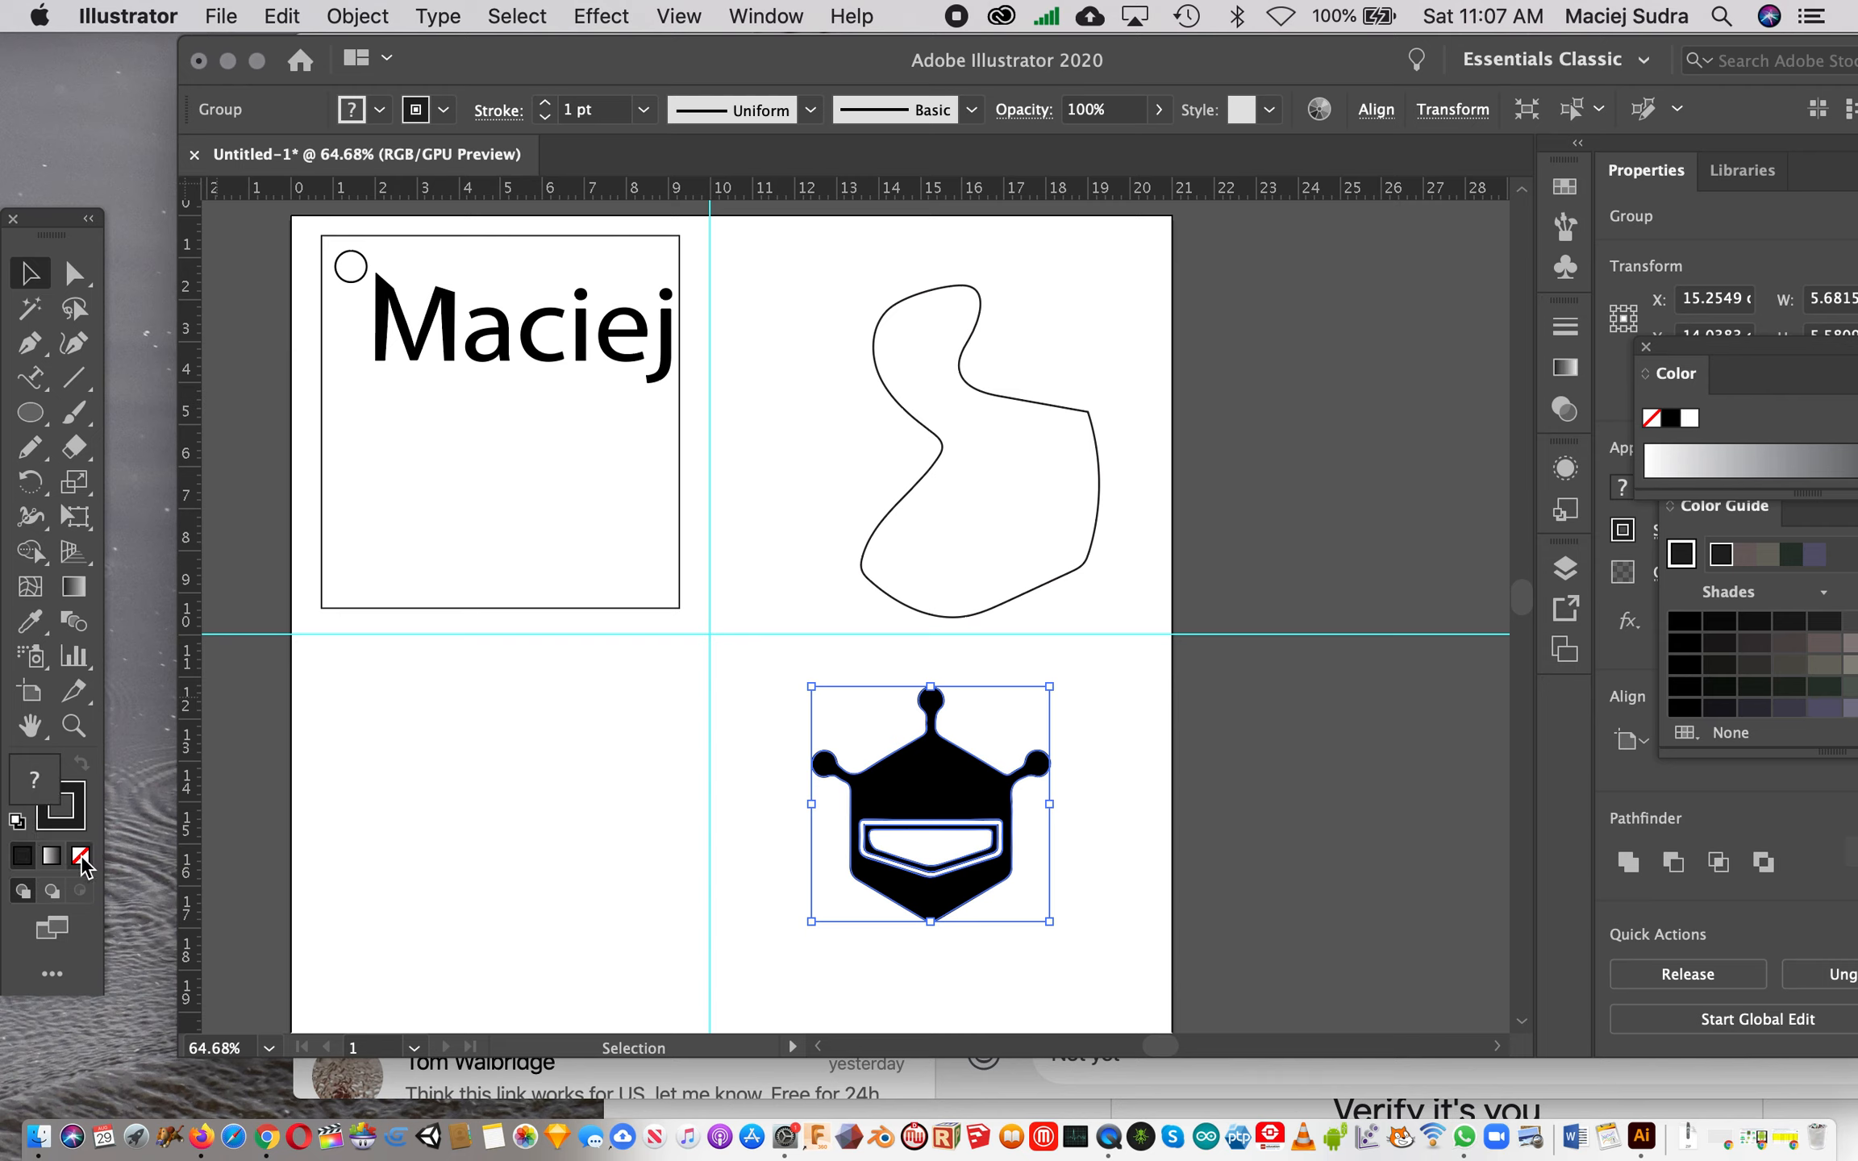
left_click(80, 857)
Step: Select the inner visor paths with the Direct Selection tool and delete them from the robot head outline
left_click(74, 274)
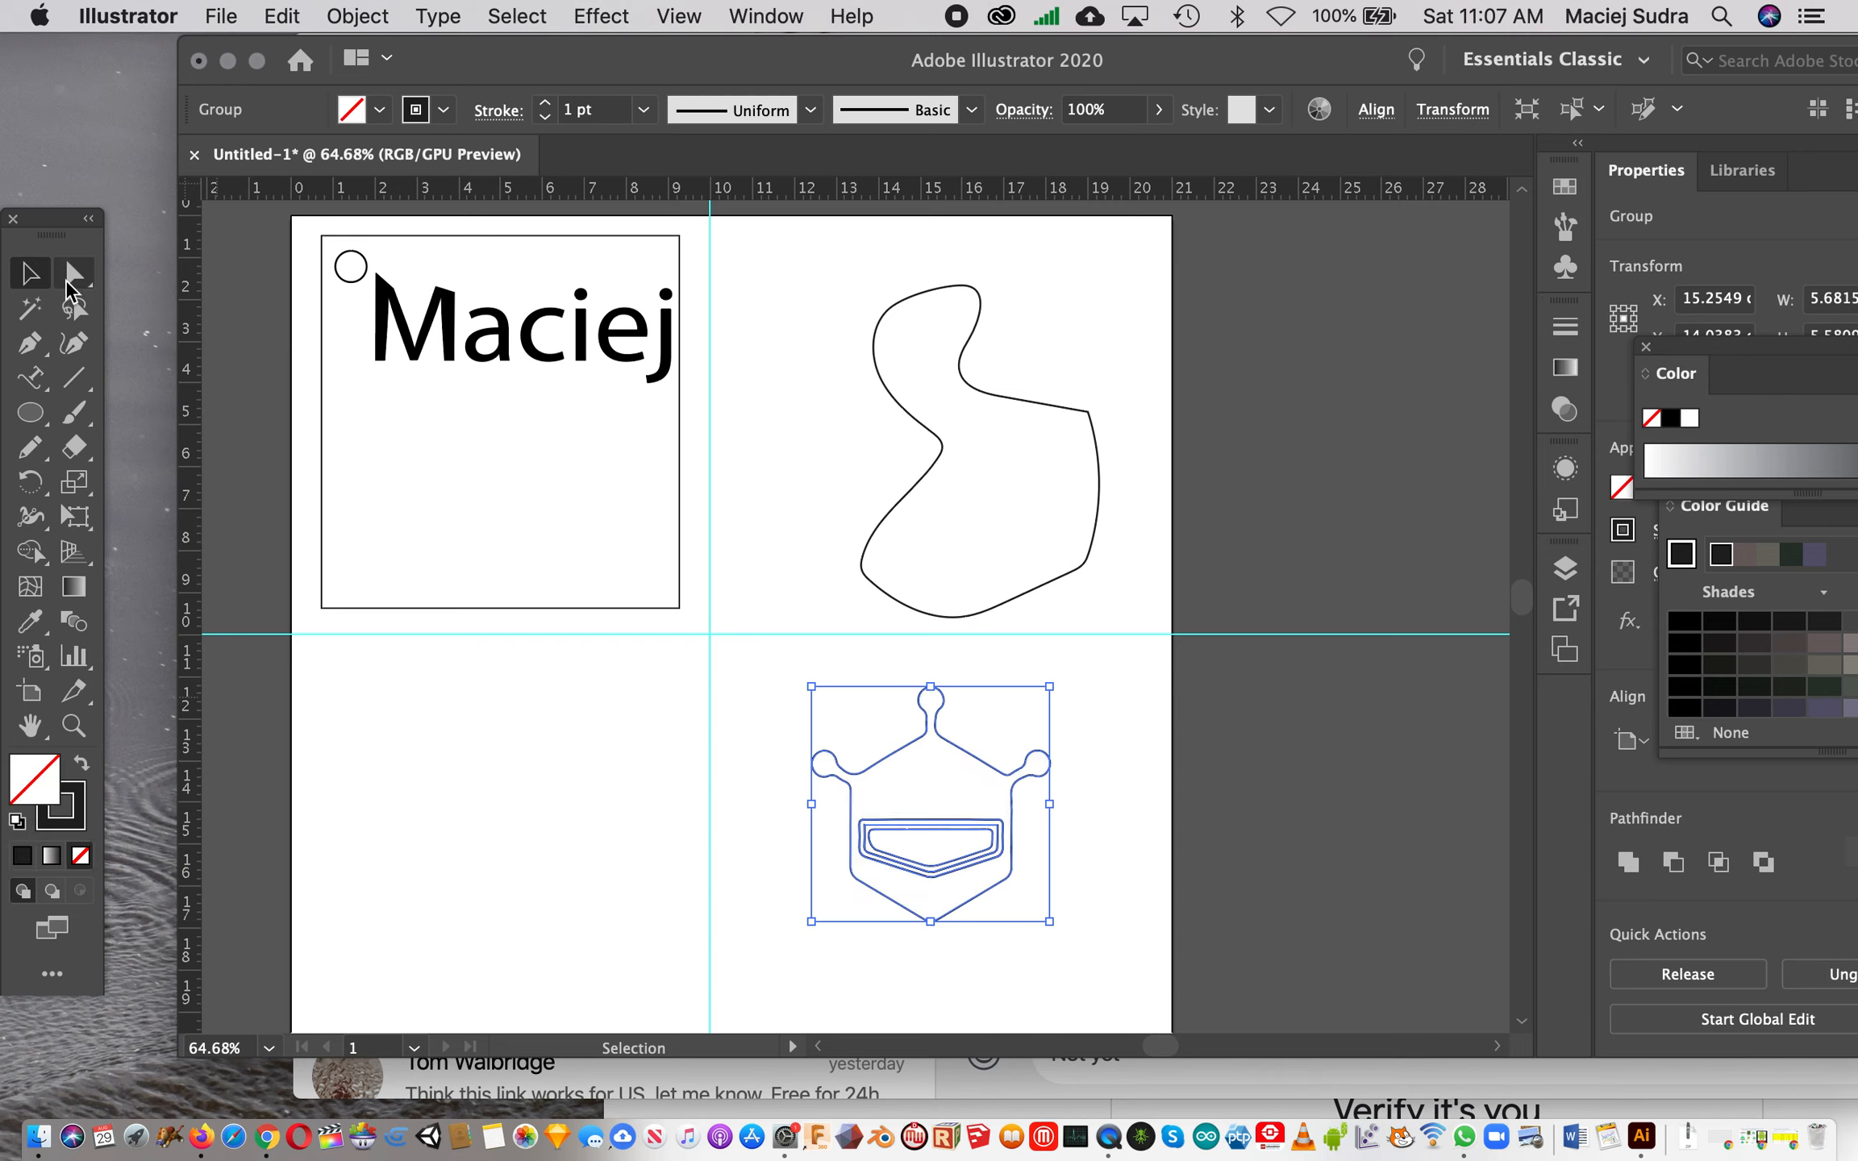
left_click(572, 747)
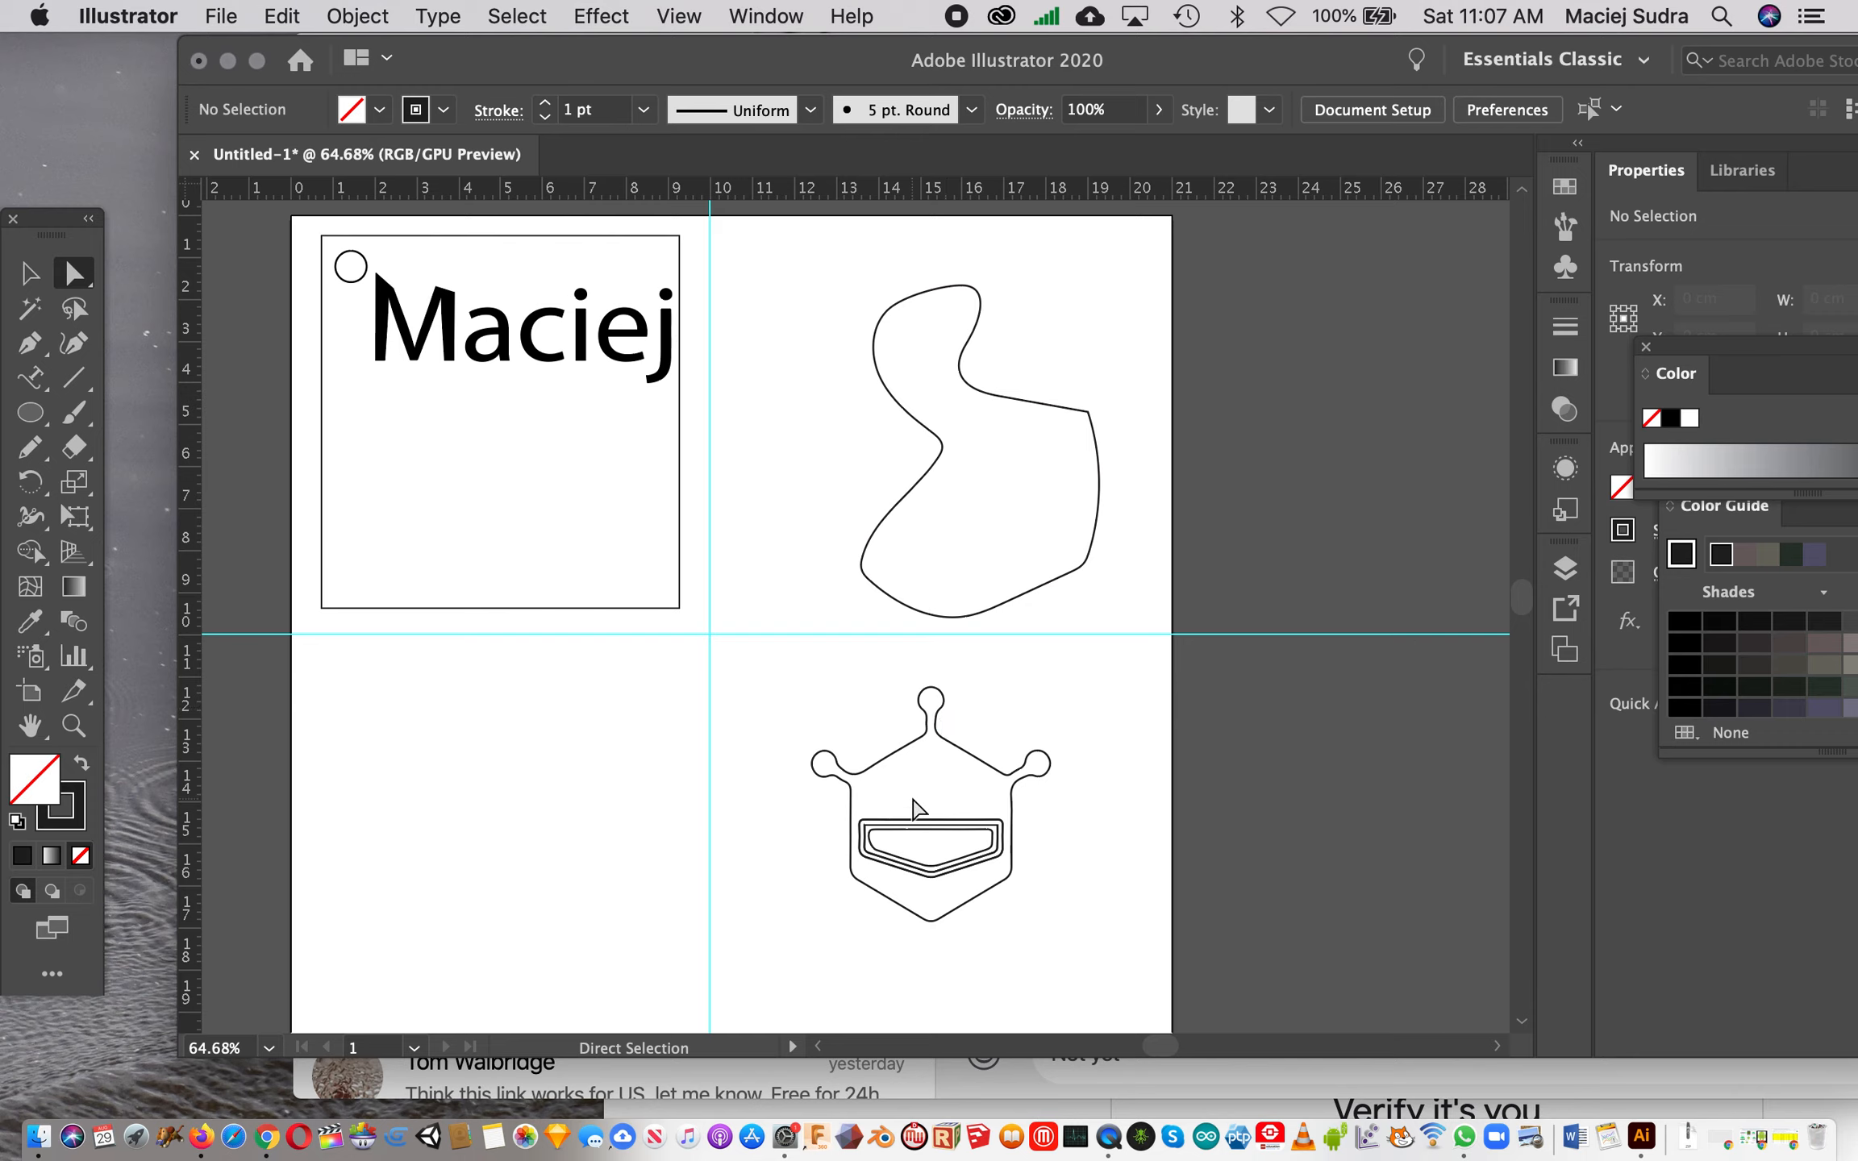
left_click_drag(945, 889, 948, 890)
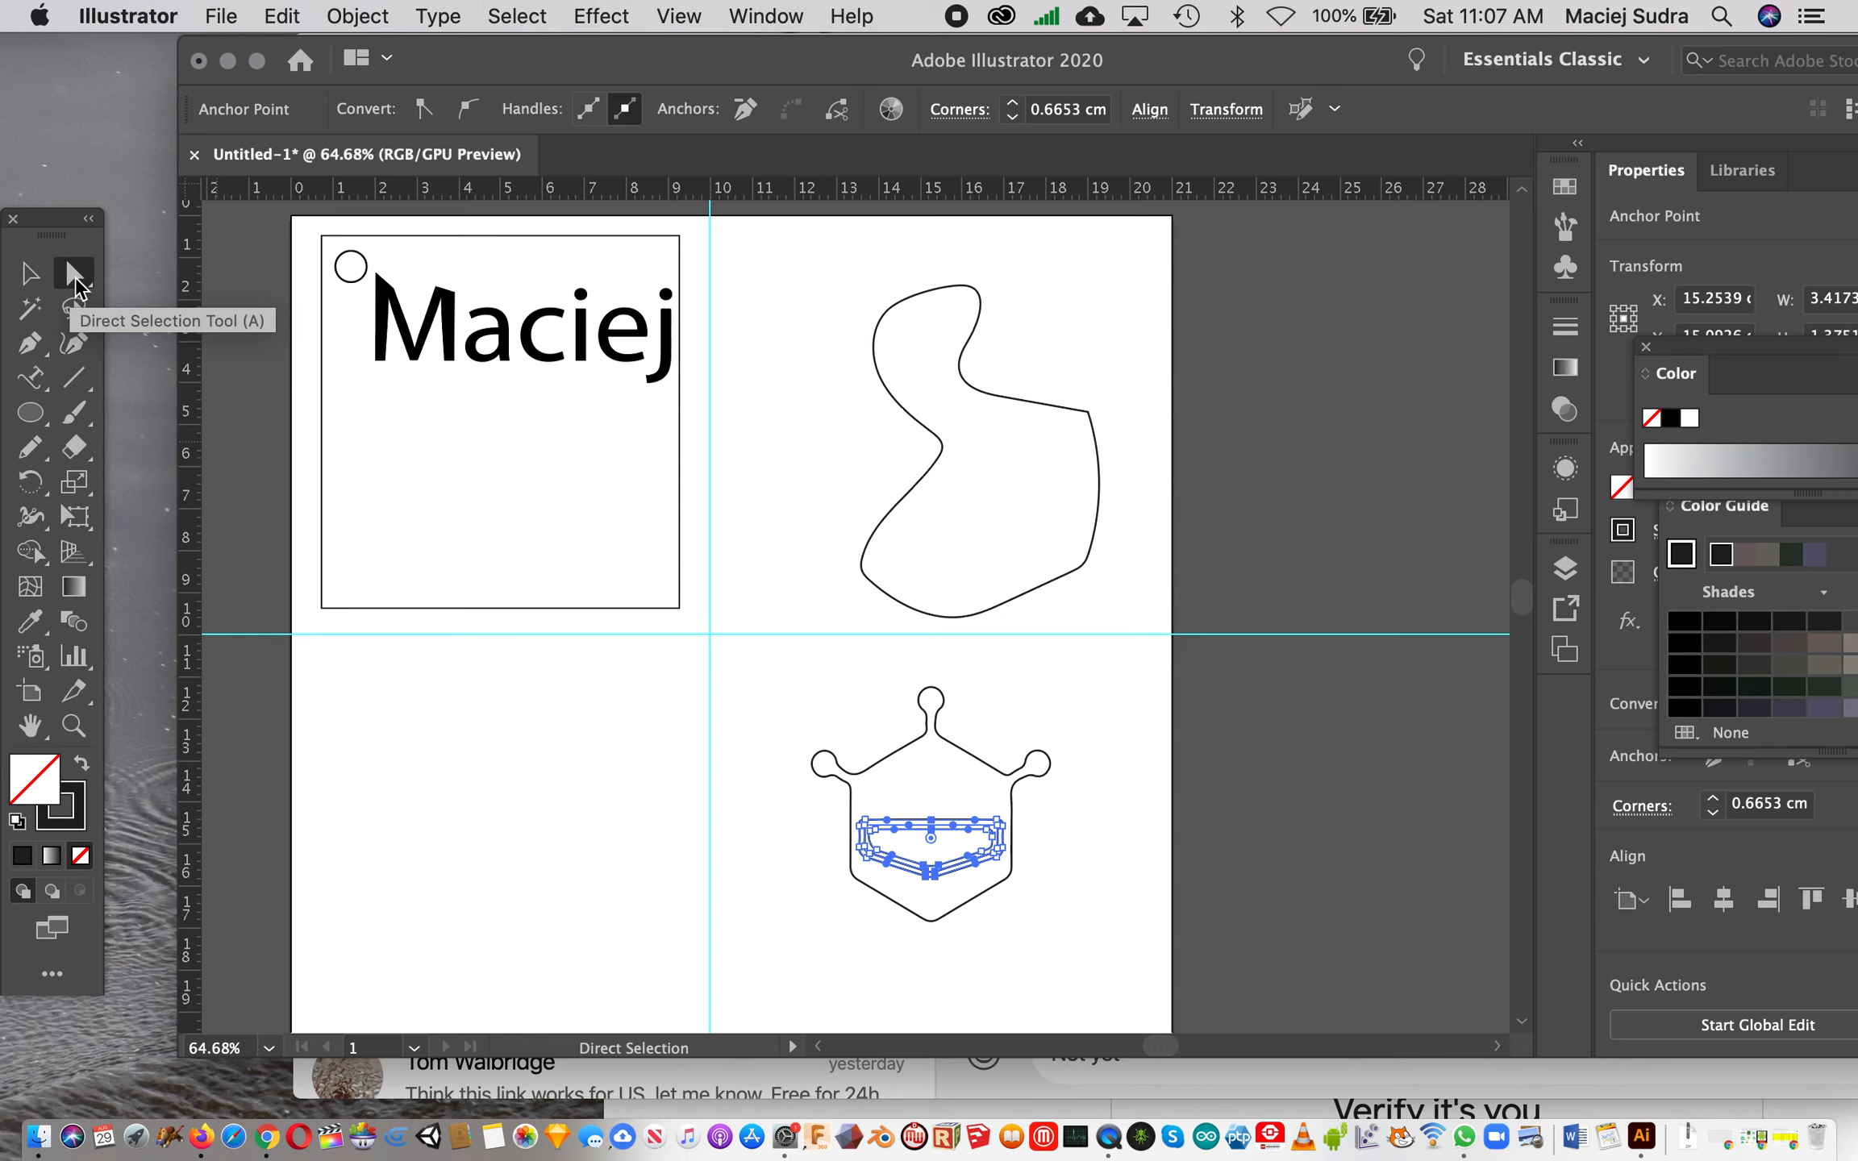
key("Delete")
key("Delete")
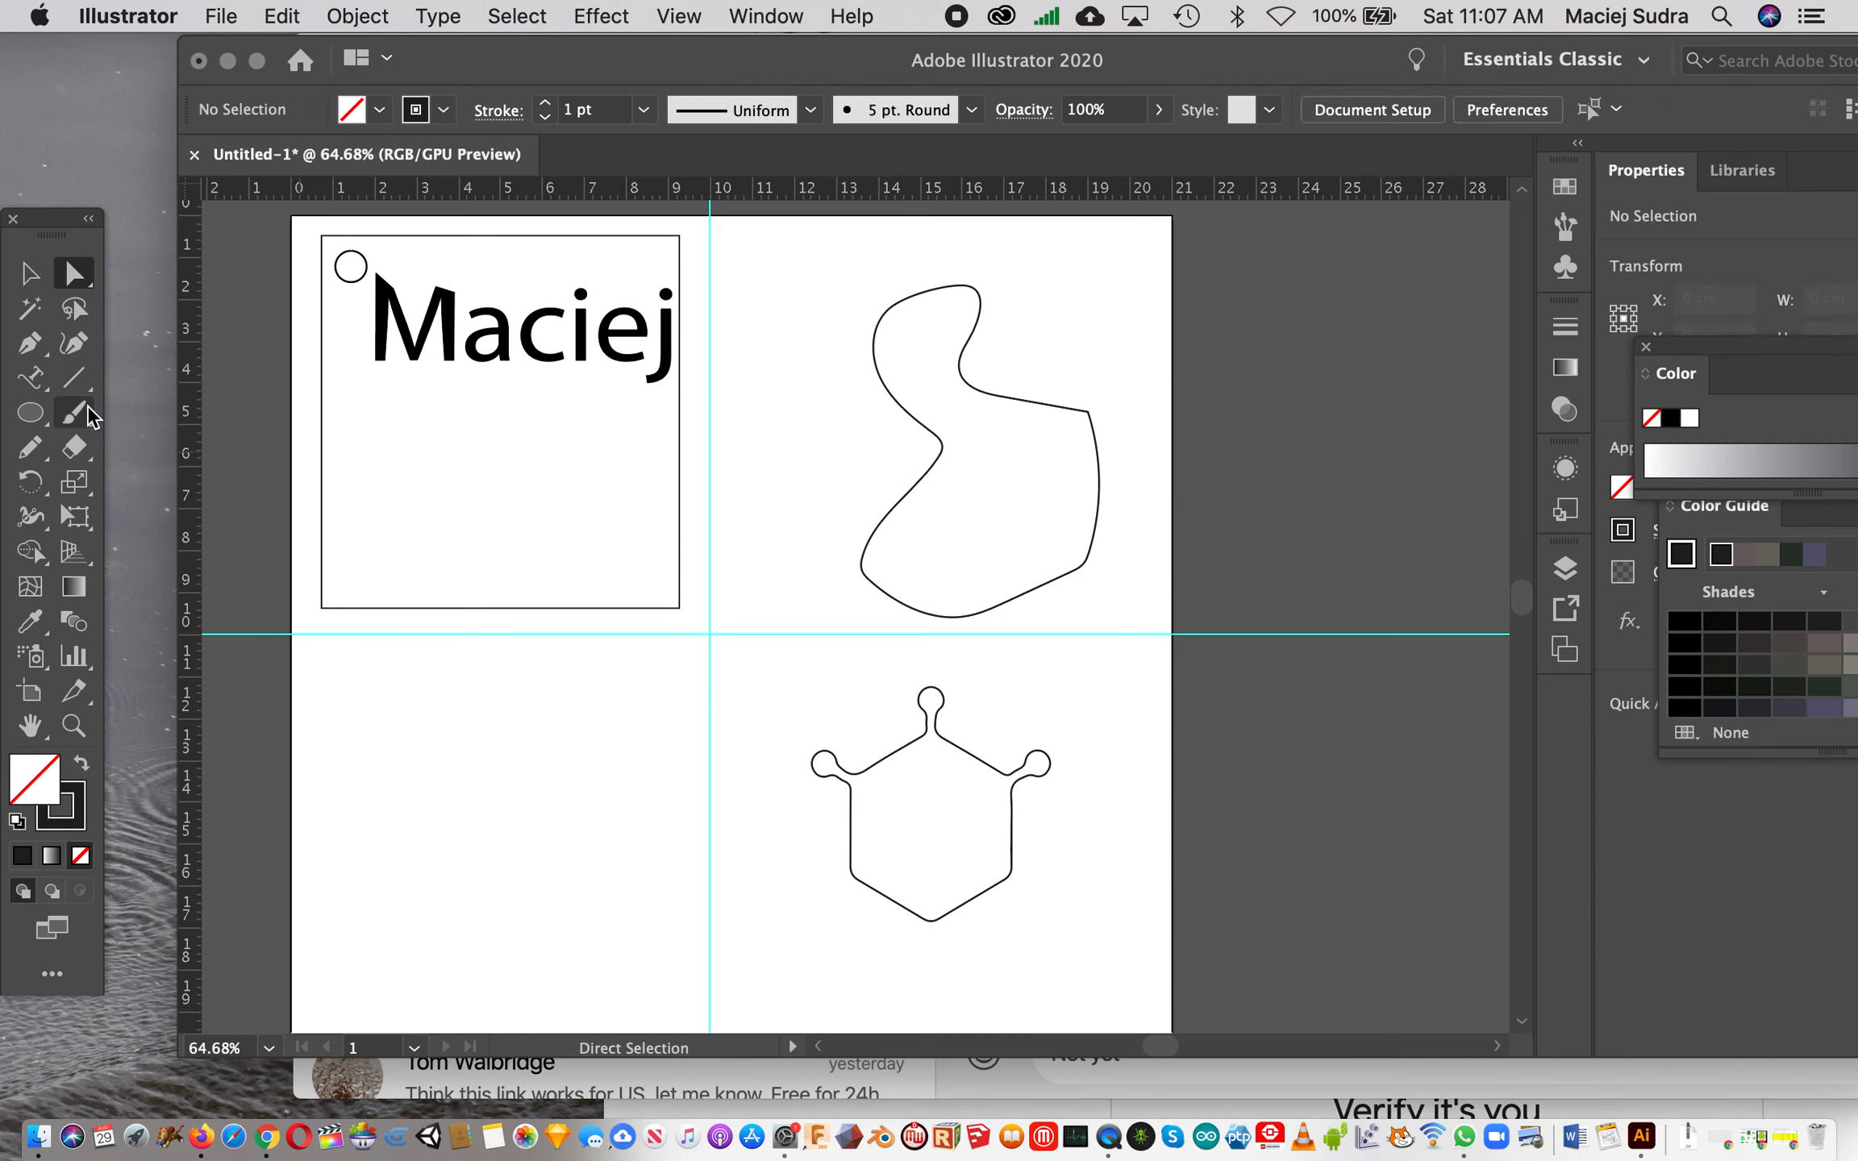
Step: Move the outlined name into the robot head outline, scale it down to fit within the hexagon, and deselect it
key("v")
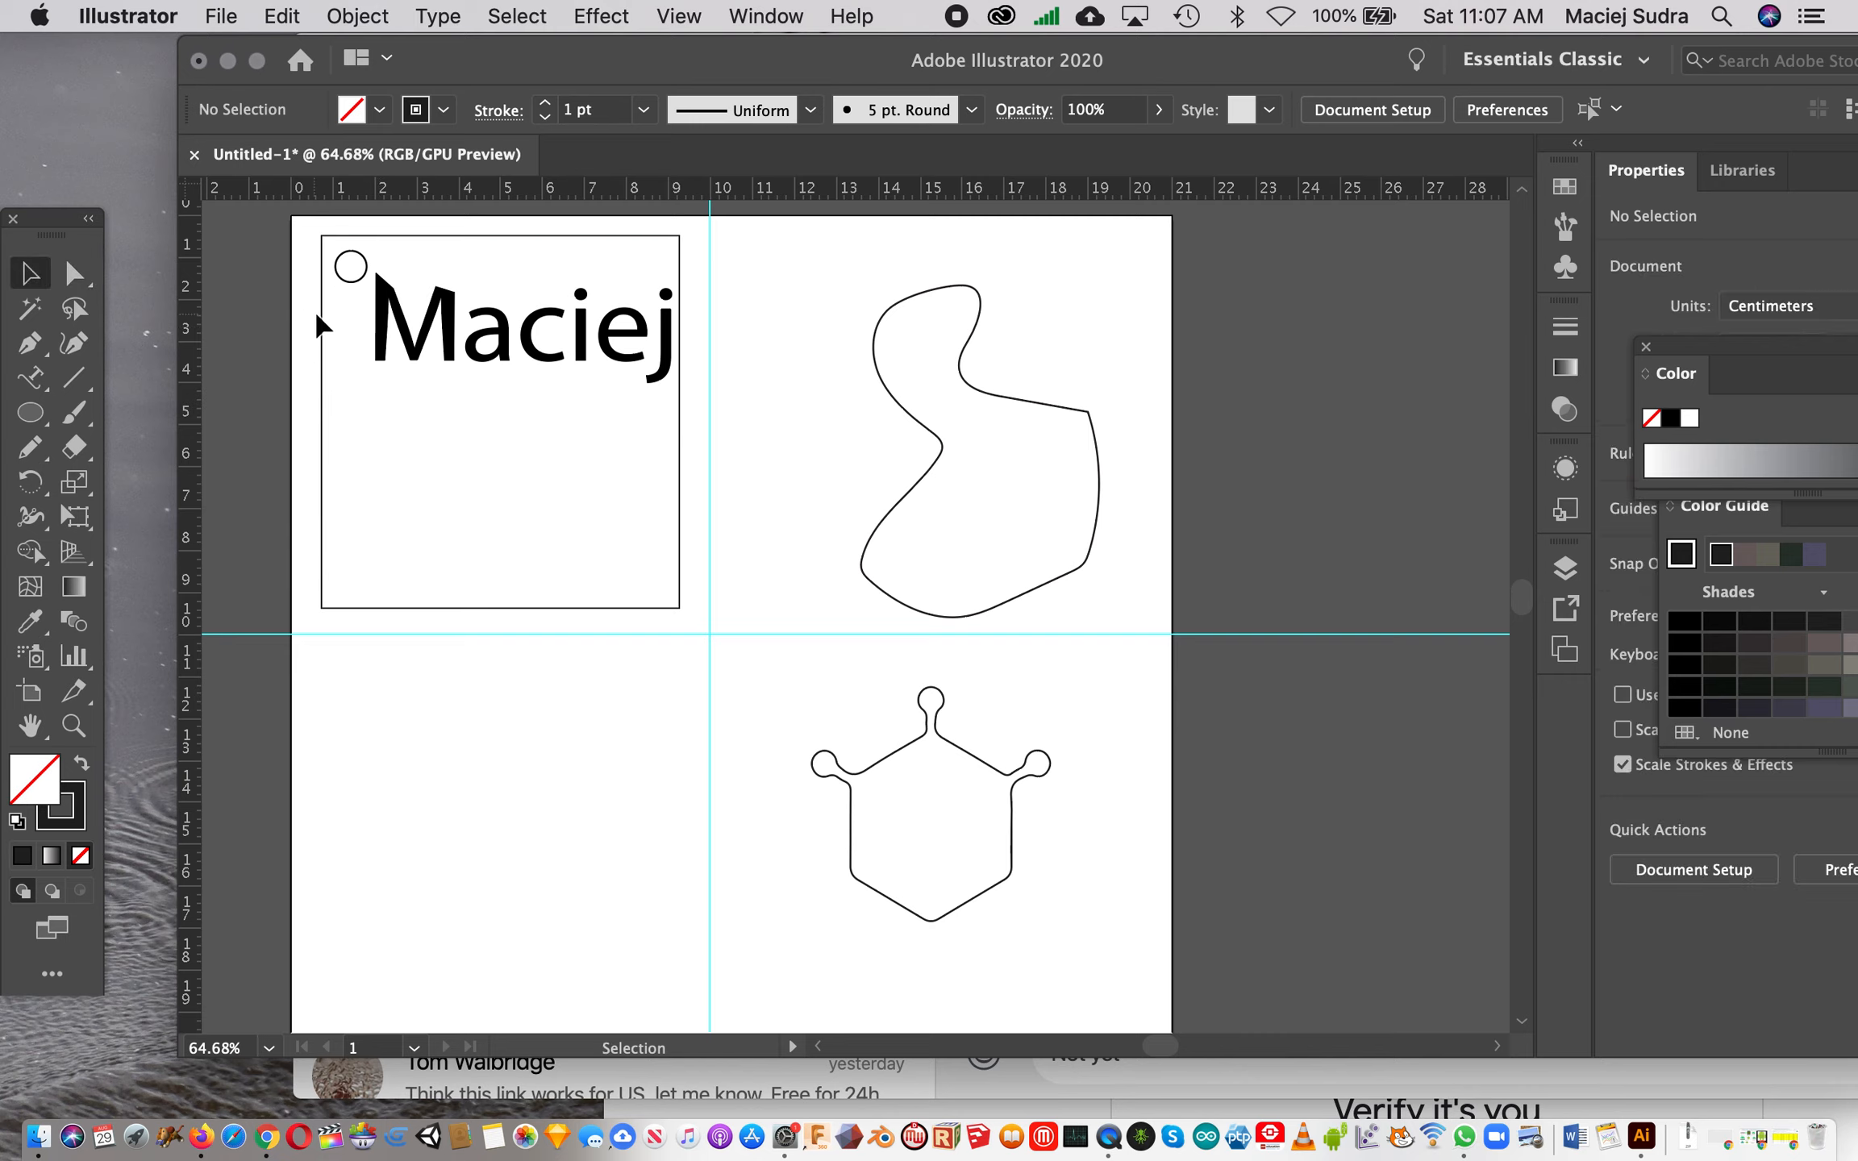
left_click_drag(383, 326, 880, 810)
left_click_drag(1170, 887, 1008, 843)
left_click(1099, 902)
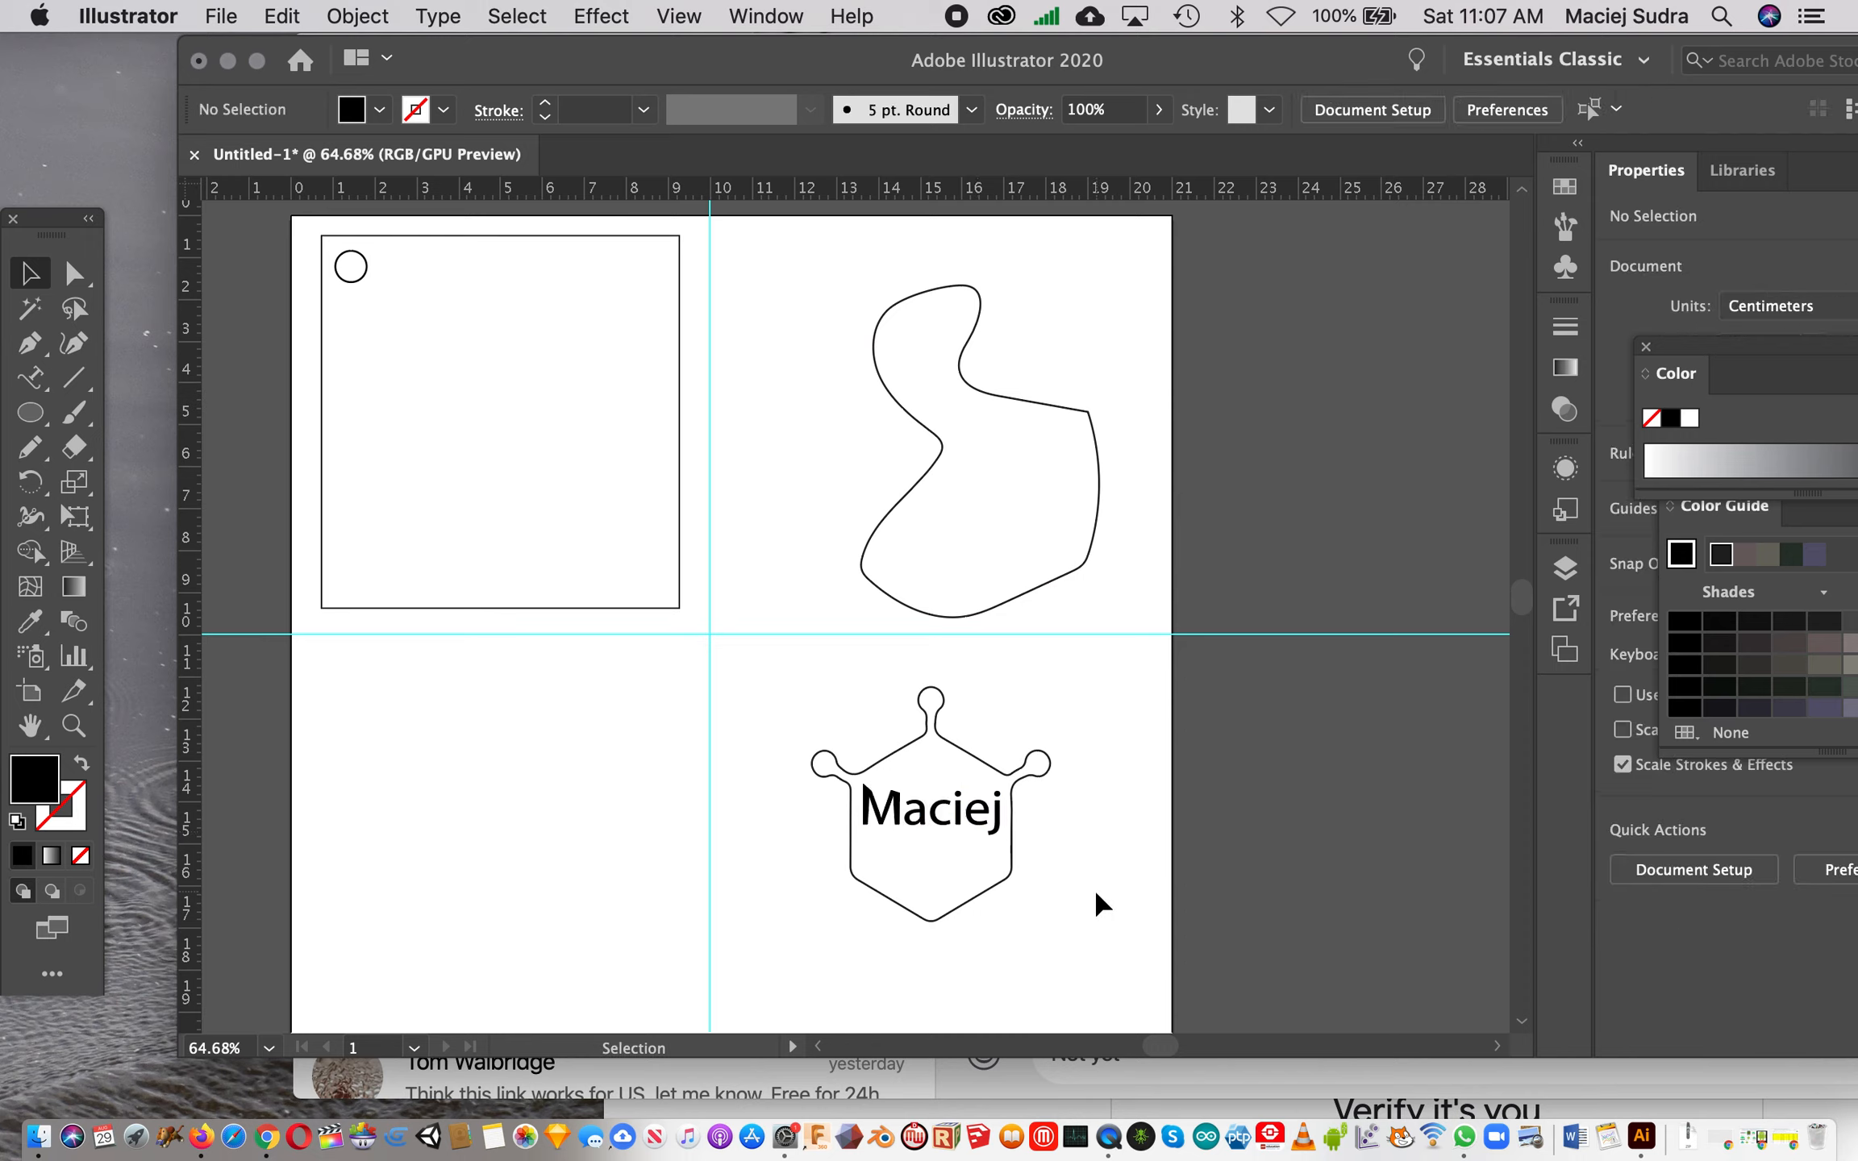